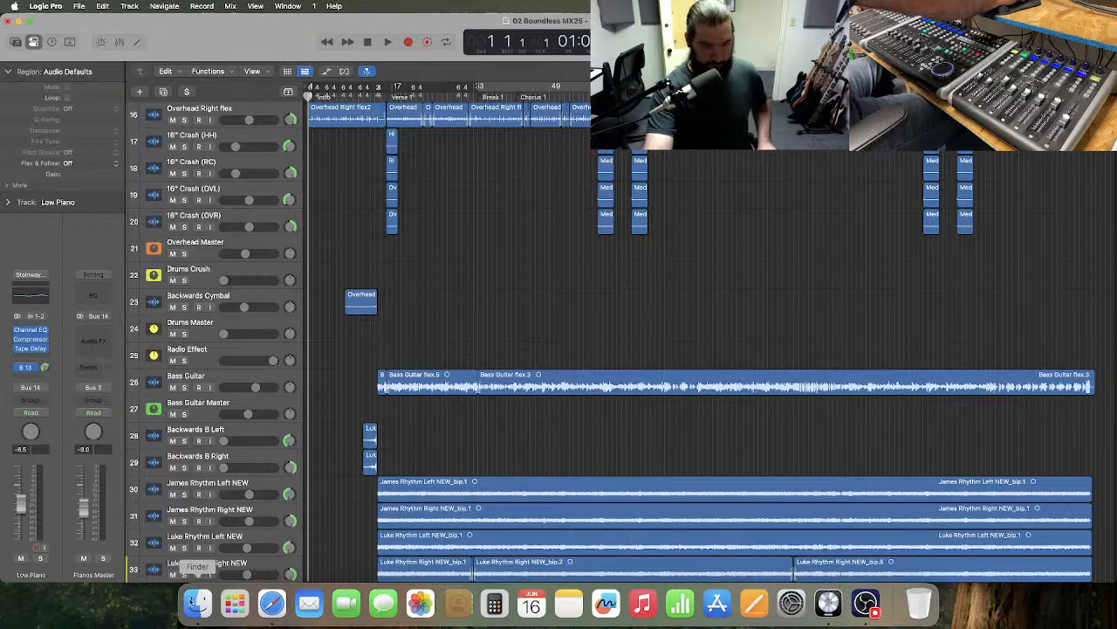
- Show the mixer and open the Low Piano track's Channel EQ
{"action": "key", "text": "x"}
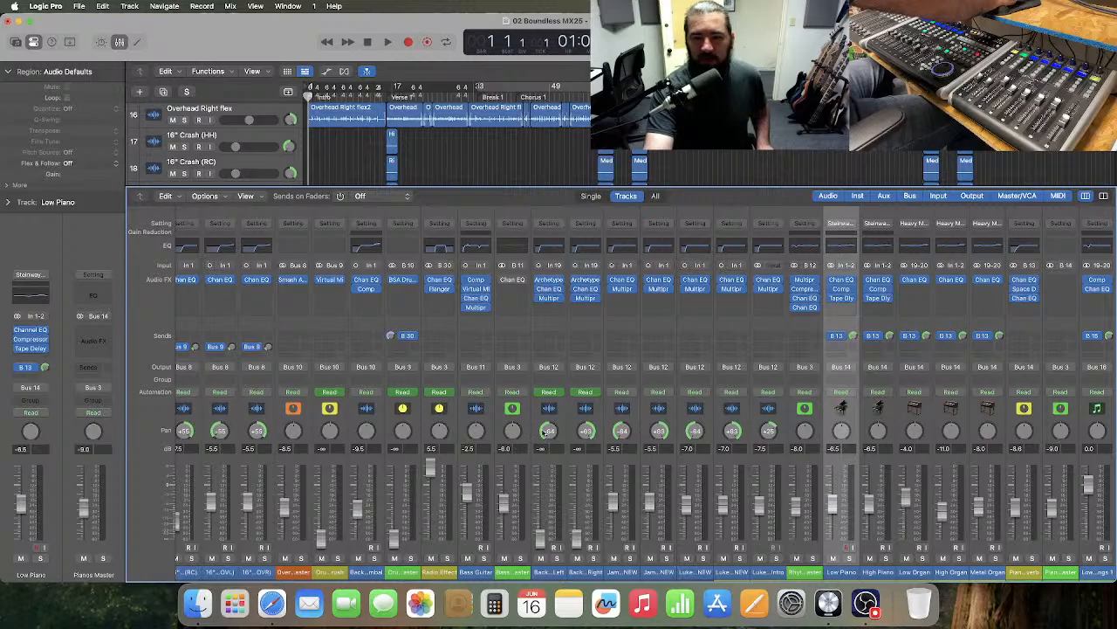
{"action": "scroll", "coordinate": [544, 431], "scroll_direction": "right", "scroll_amount": 2}
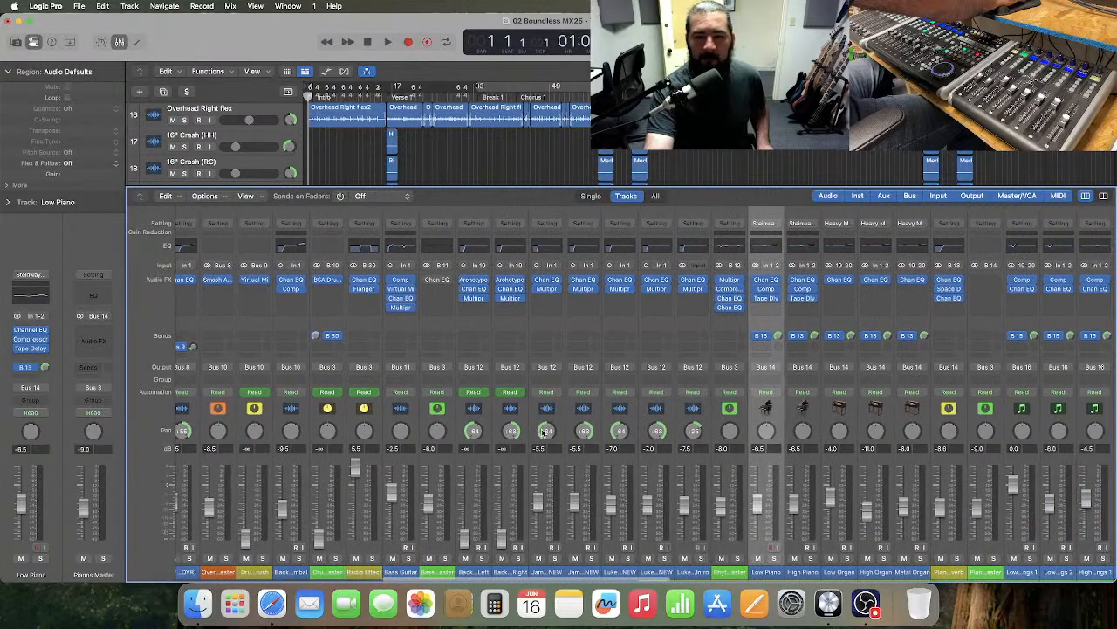
{"action": "scroll", "coordinate": [544, 431], "scroll_direction": "right", "scroll_amount": 2}
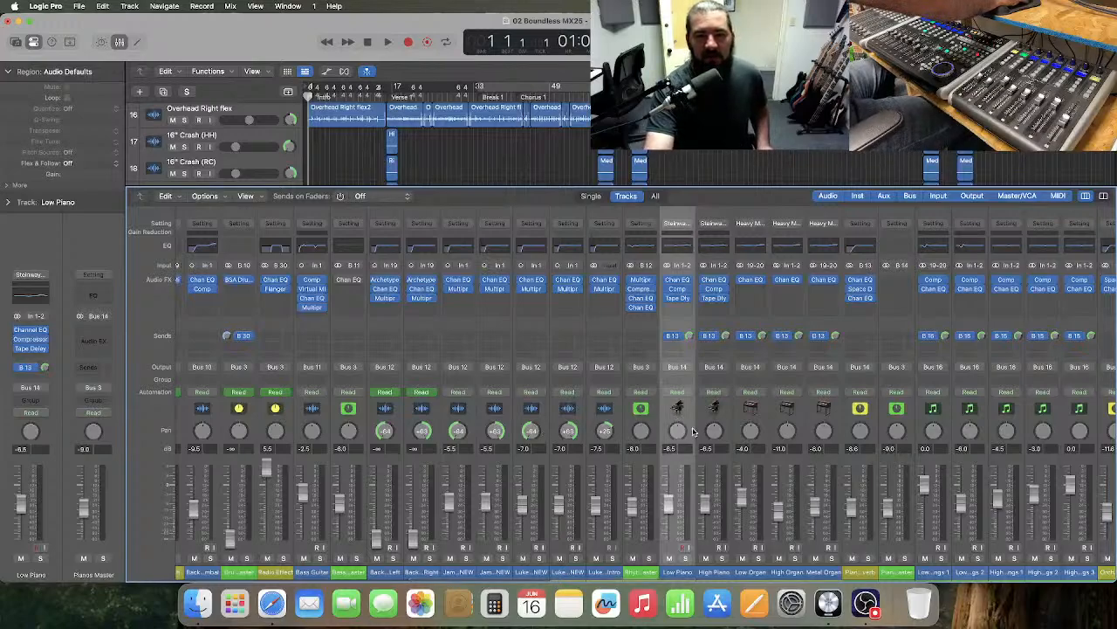
{"action": "scroll", "coordinate": [695, 431], "scroll_direction": "right", "scroll_amount": 1}
{"action": "scroll", "coordinate": [695, 431], "scroll_direction": "right", "scroll_amount": 1}
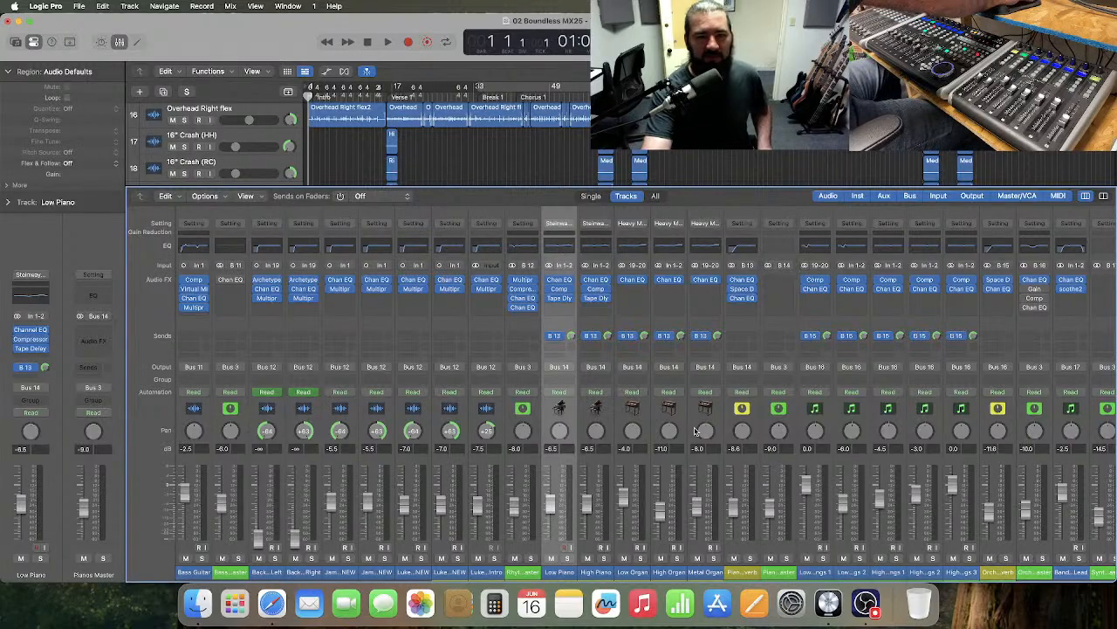
{"action": "scroll", "coordinate": [600, 441], "scroll_direction": "right", "scroll_amount": 4}
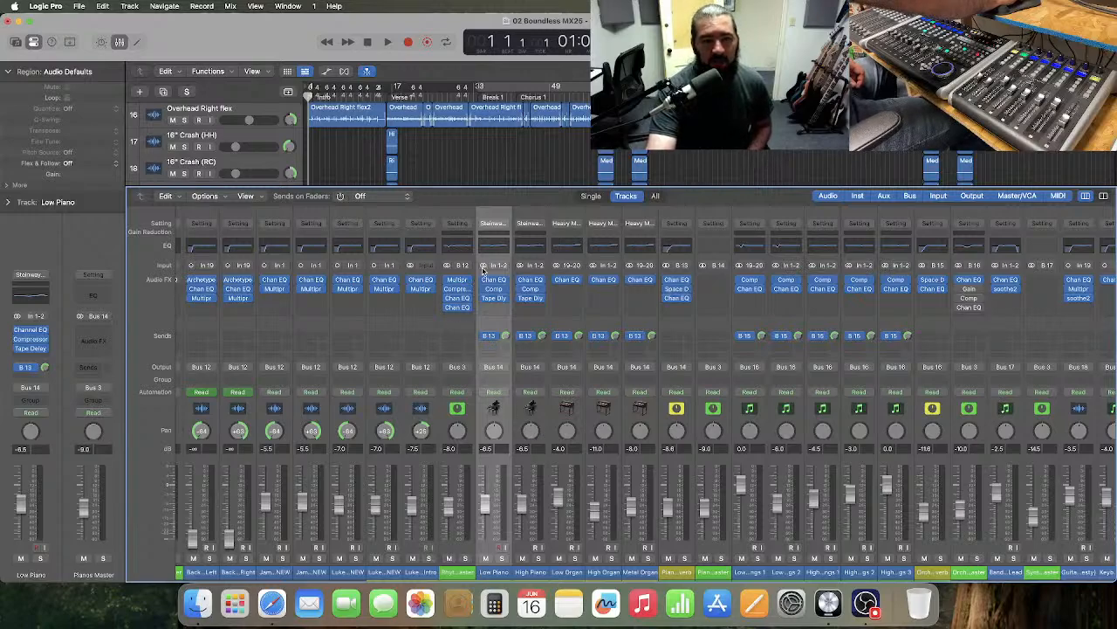
{"action": "left_click", "coordinate": [496, 252]}
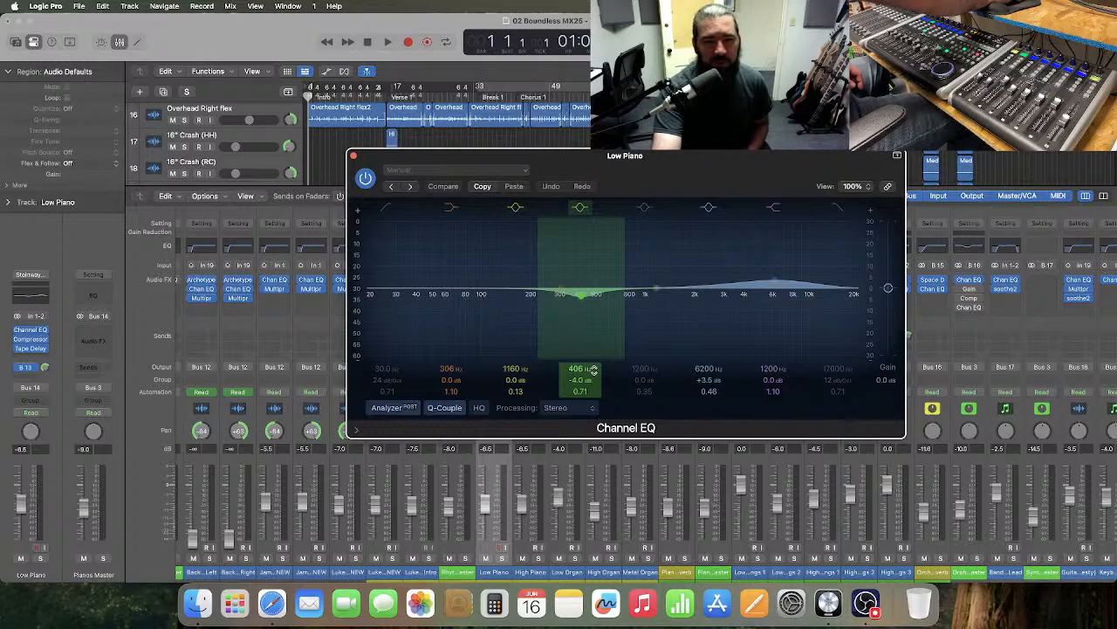
{"action": "left_click_drag", "start_coordinate": [638, 159], "coordinate": [673, 274]}
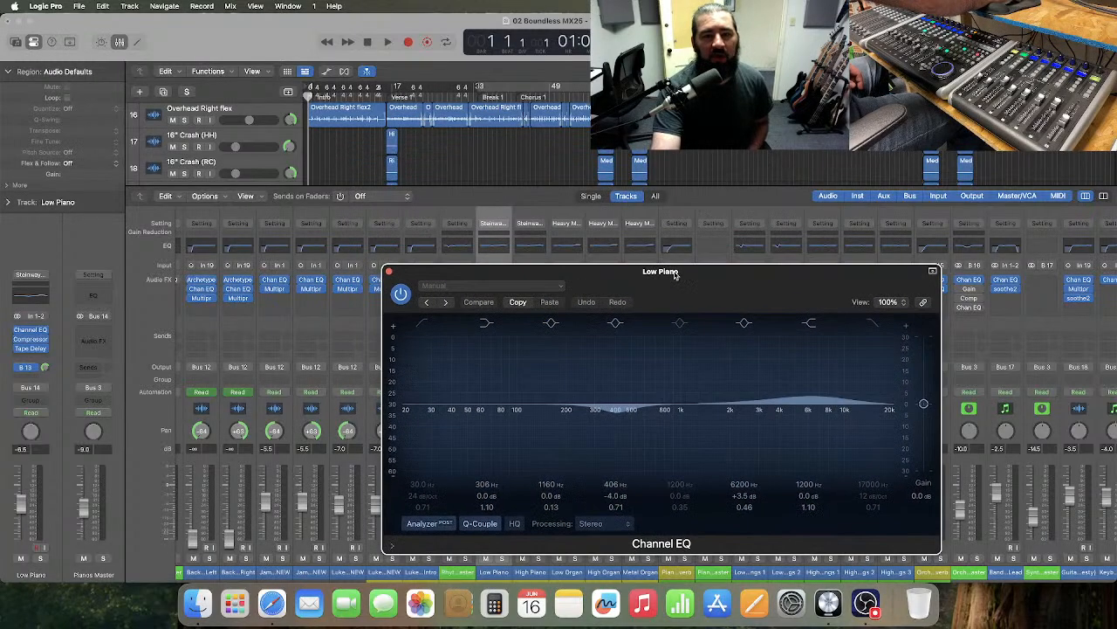
- Bring the piano tracks into view in the arrangement and reposition the Low Piano EQ window just below their regions
{"action": "scroll", "coordinate": [521, 134], "scroll_direction": "down", "scroll_amount": 6}
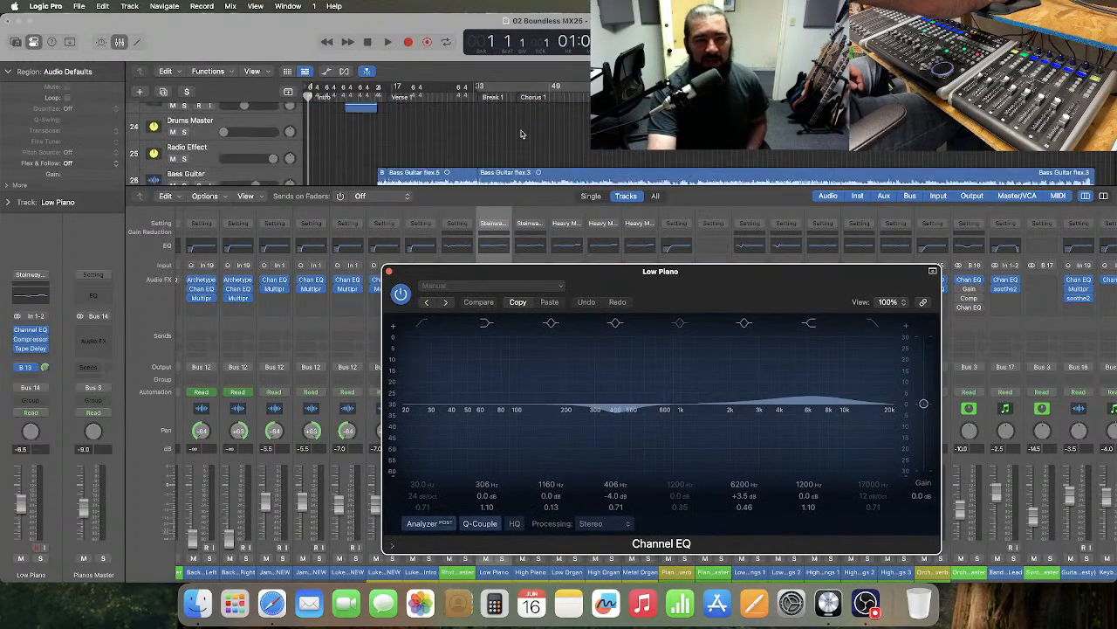
{"action": "scroll", "coordinate": [521, 133], "scroll_direction": "down", "scroll_amount": 5}
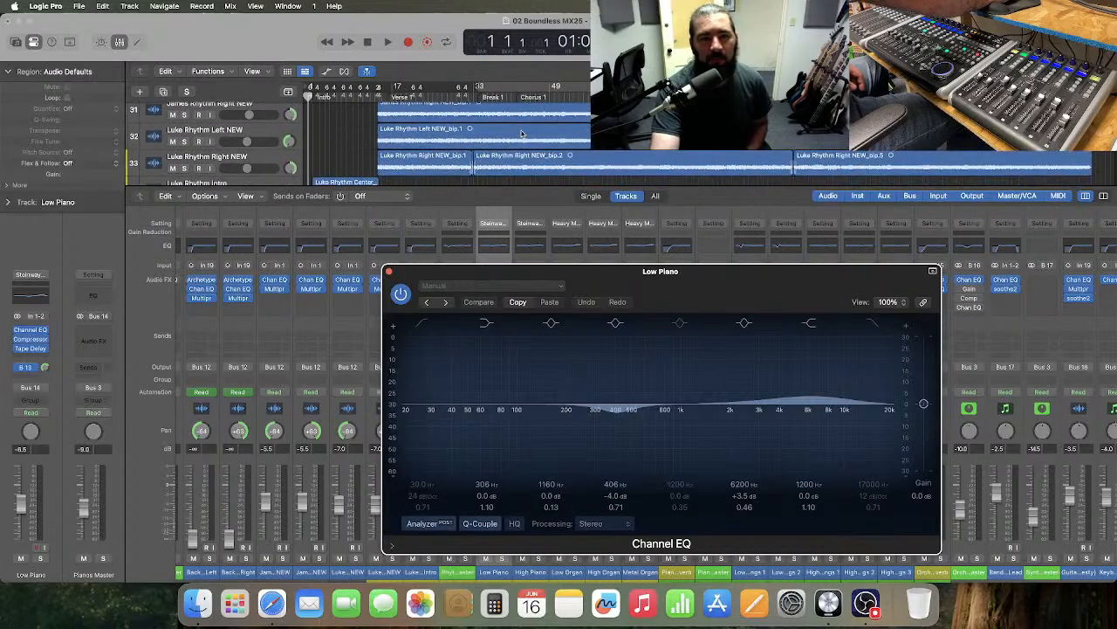
{"action": "scroll", "coordinate": [522, 134], "scroll_direction": "down", "scroll_amount": 4}
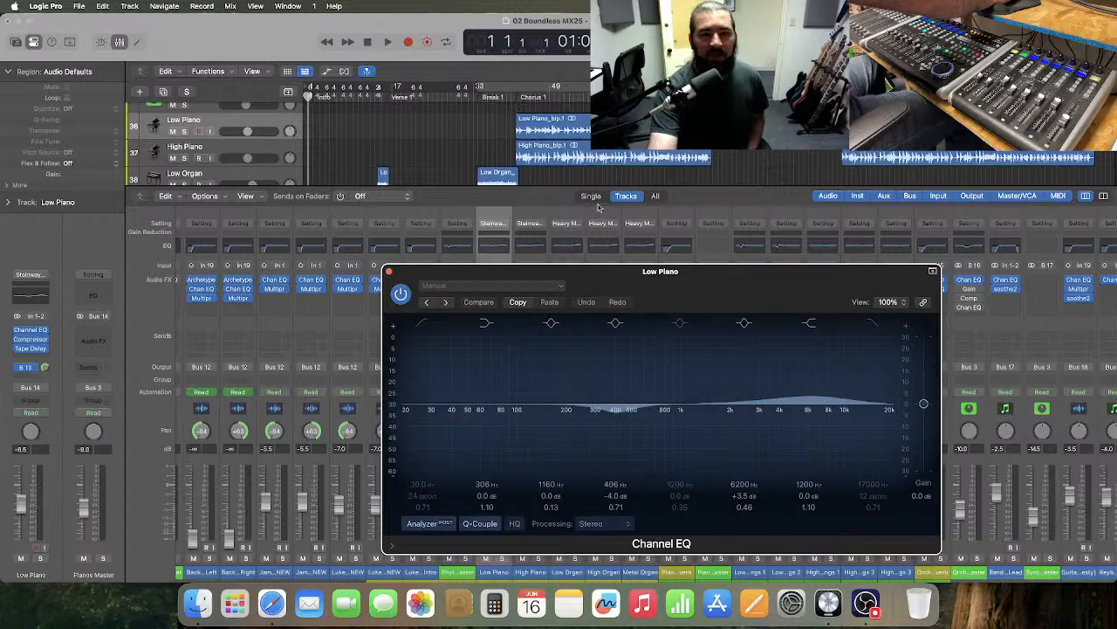
{"action": "mouse_move", "coordinate": [692, 292]}
{"action": "left_mouse_down"}
{"action": "mouse_move", "coordinate": [681, 274]}
{"action": "mouse_move", "coordinate": [692, 284]}
{"action": "left_mouse_up"}
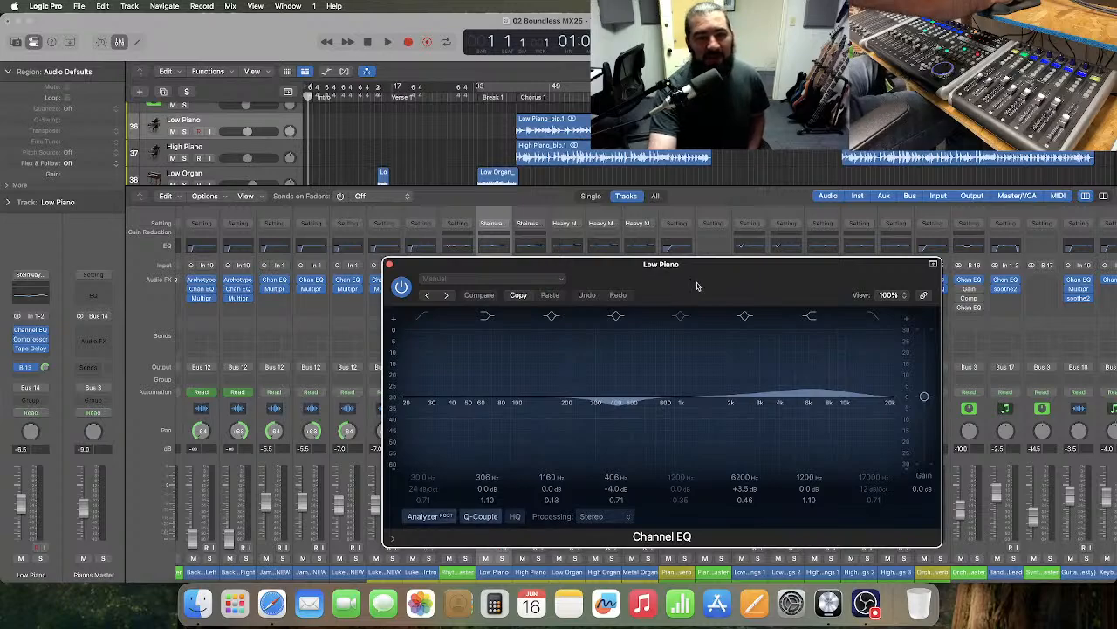
{"action": "left_click_drag", "start_coordinate": [701, 282], "coordinate": [614, 222]}
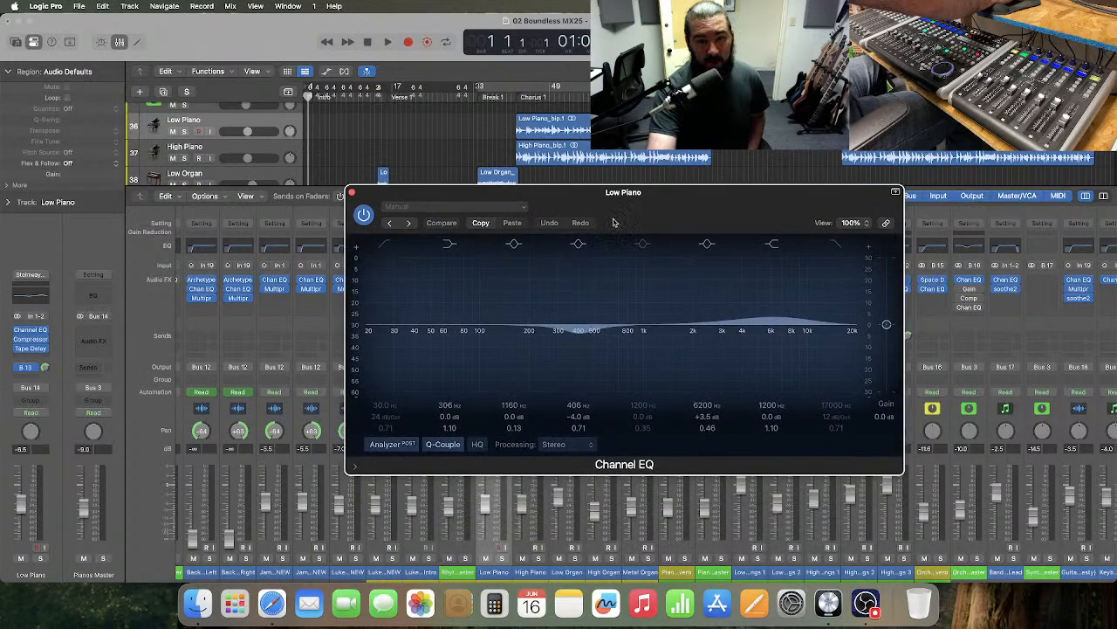
- Set the third band of the Low Piano's Channel EQ to 70 Hz, -3.0 dB gain and a Q of 1.00, then close it
{"action": "double_click", "coordinate": [513, 407]}
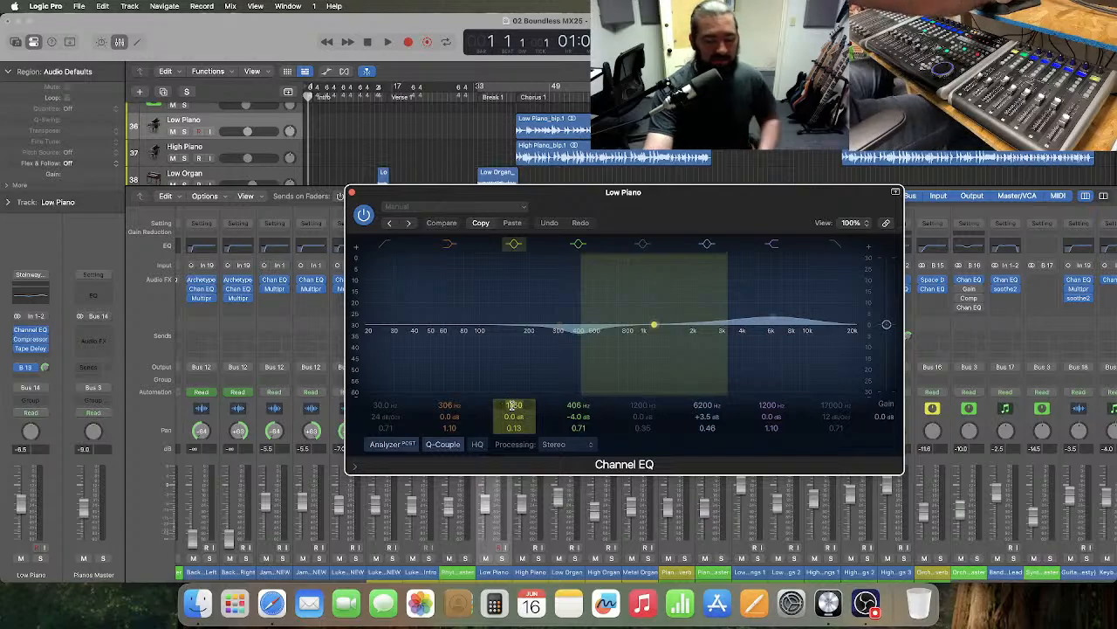
{"action": "type", "text": "70"}
{"action": "key", "text": "Return"}
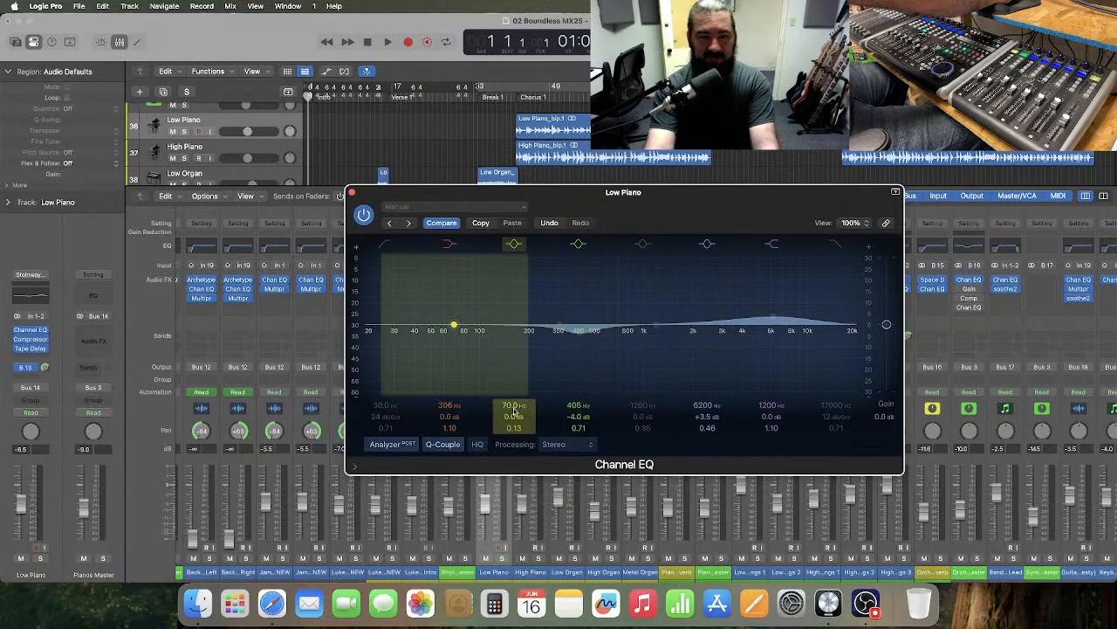
{"action": "left_click_drag", "start_coordinate": [516, 429], "coordinate": [514, 420]}
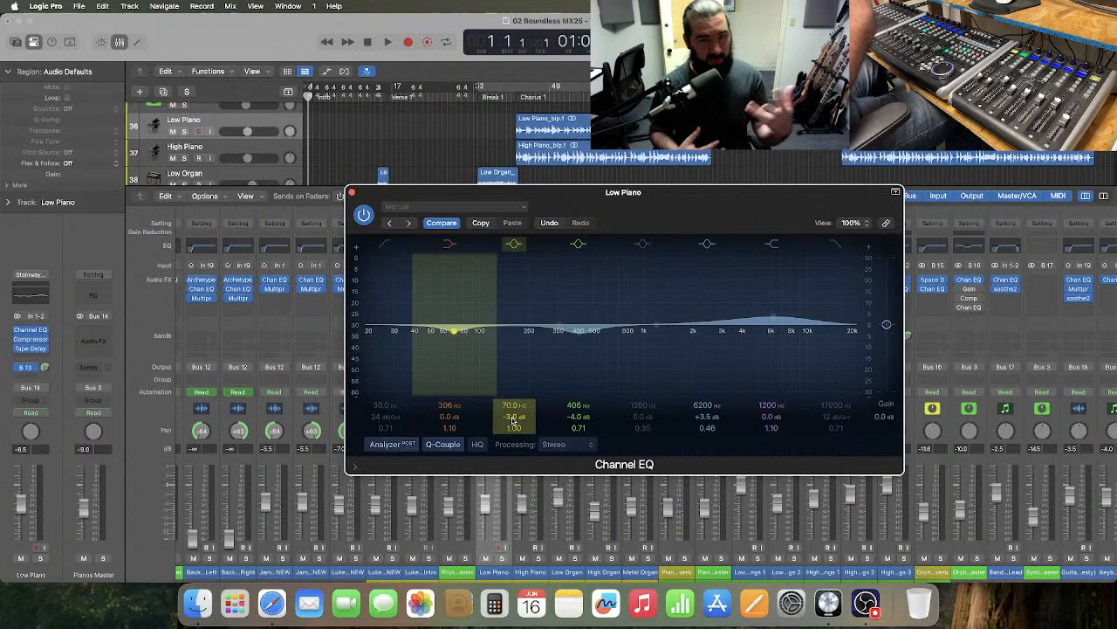
{"action": "left_click", "coordinate": [352, 192]}
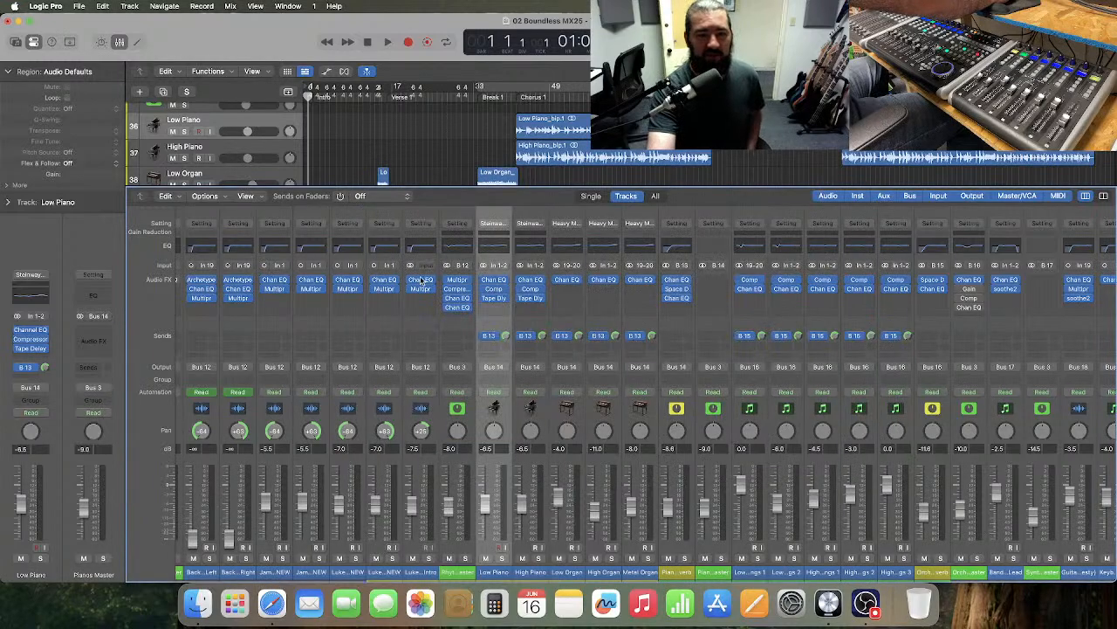
- Enable the low cut filter in the High Piano's Channel EQ and set its frequency to 120 Hz
{"action": "left_click", "coordinate": [538, 248]}
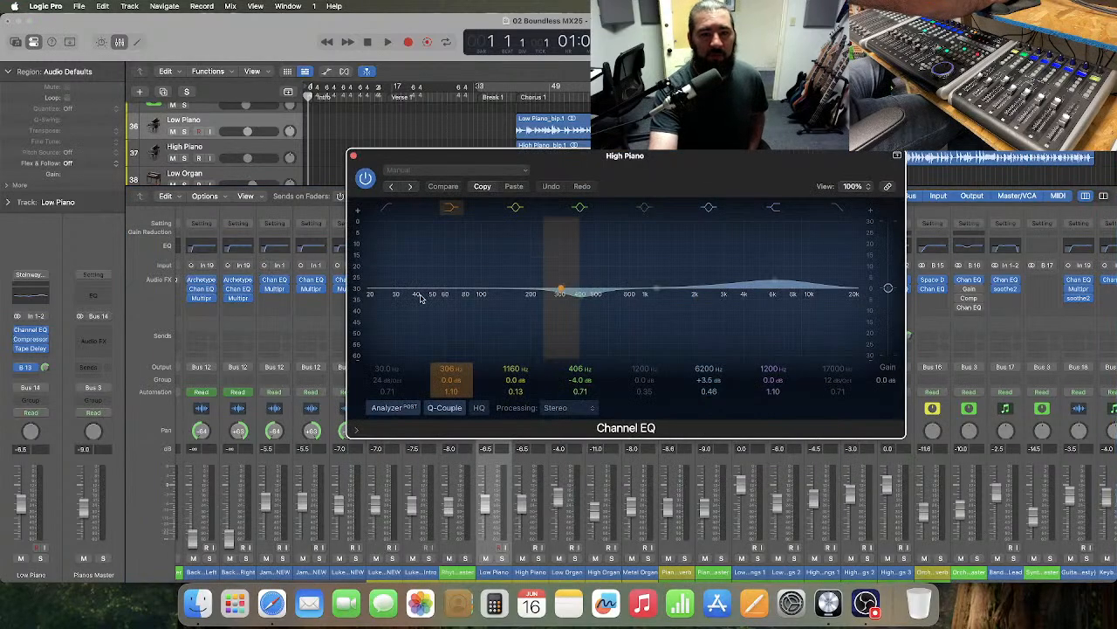
{"action": "left_click", "coordinate": [387, 207]}
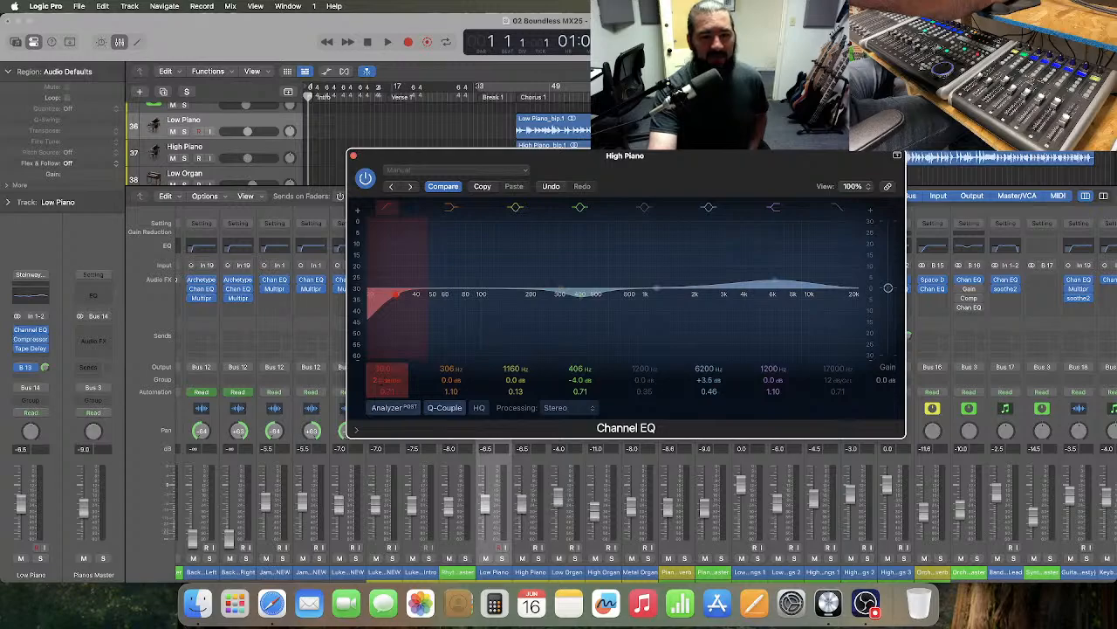
{"action": "double_click", "coordinate": [381, 369]}
{"action": "type", "text": "120"}
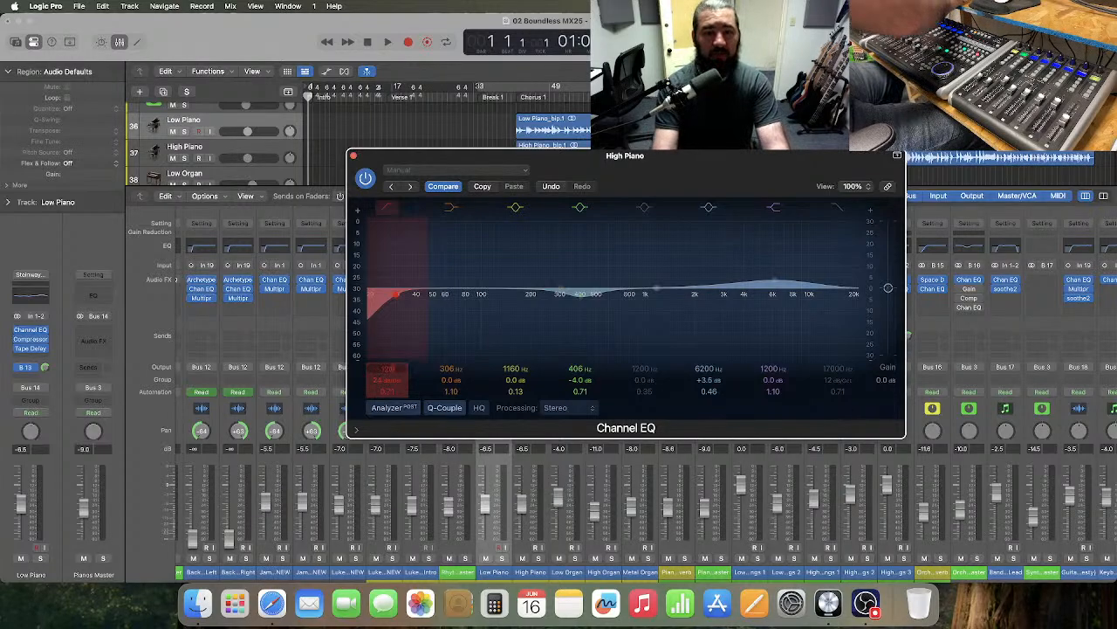
{"action": "key", "text": "Return"}
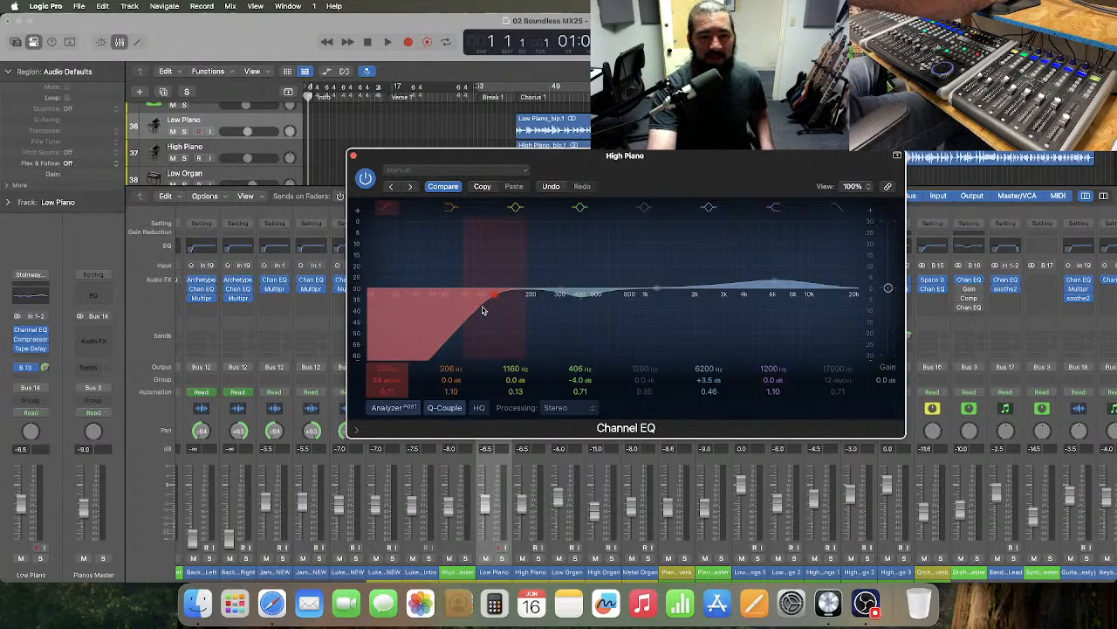
{"action": "left_click", "coordinate": [354, 158]}
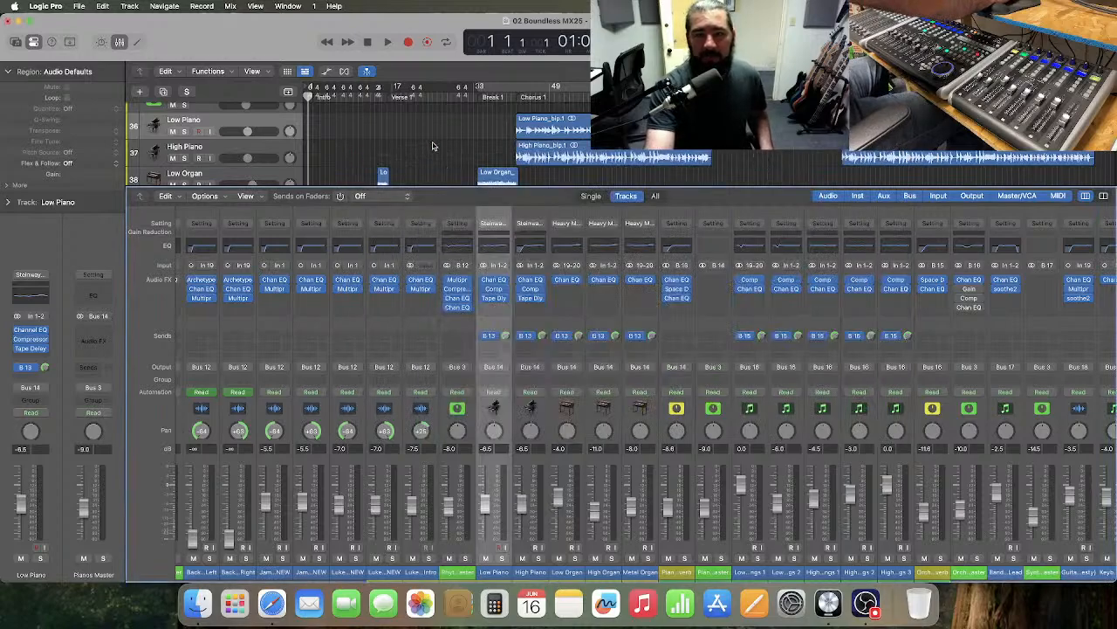
- Select the Low Organ, High Organ and Metal Organ channels in turn and inspect the Low Organ's Channel EQ settings
{"action": "scroll", "coordinate": [432, 146], "scroll_direction": "down", "scroll_amount": 2}
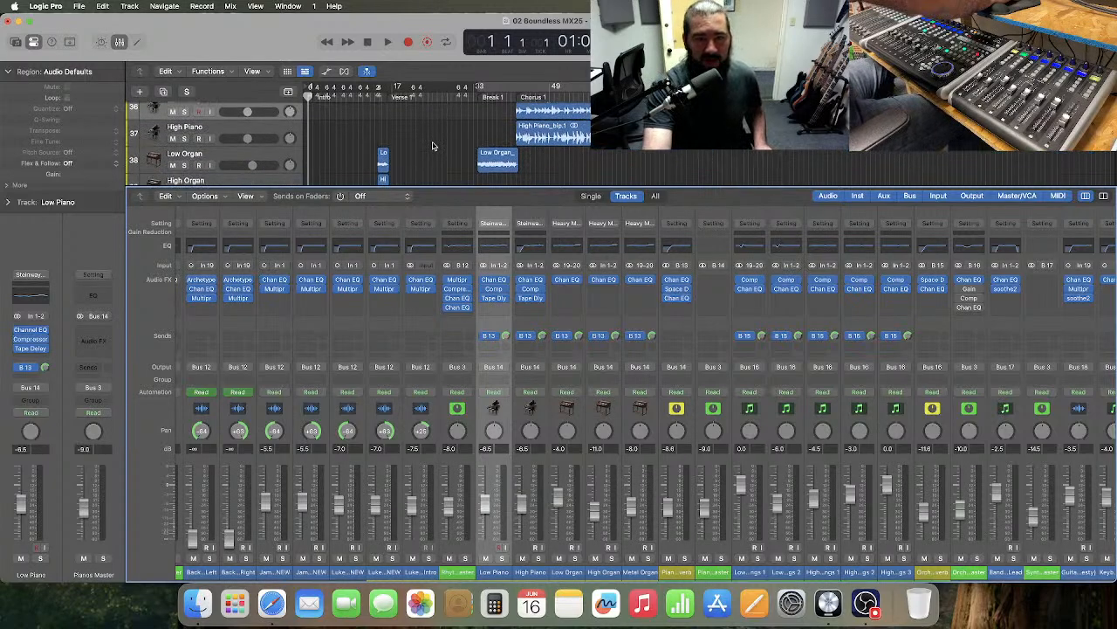
{"action": "scroll", "coordinate": [432, 146], "scroll_direction": "down", "scroll_amount": 1}
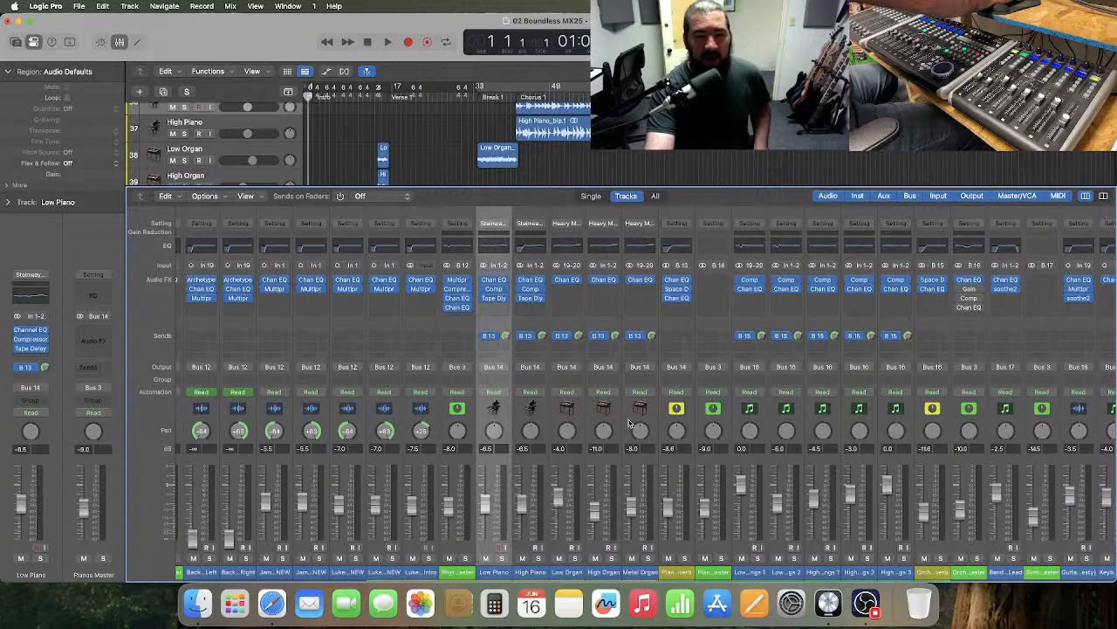
{"action": "left_click", "coordinate": [579, 424]}
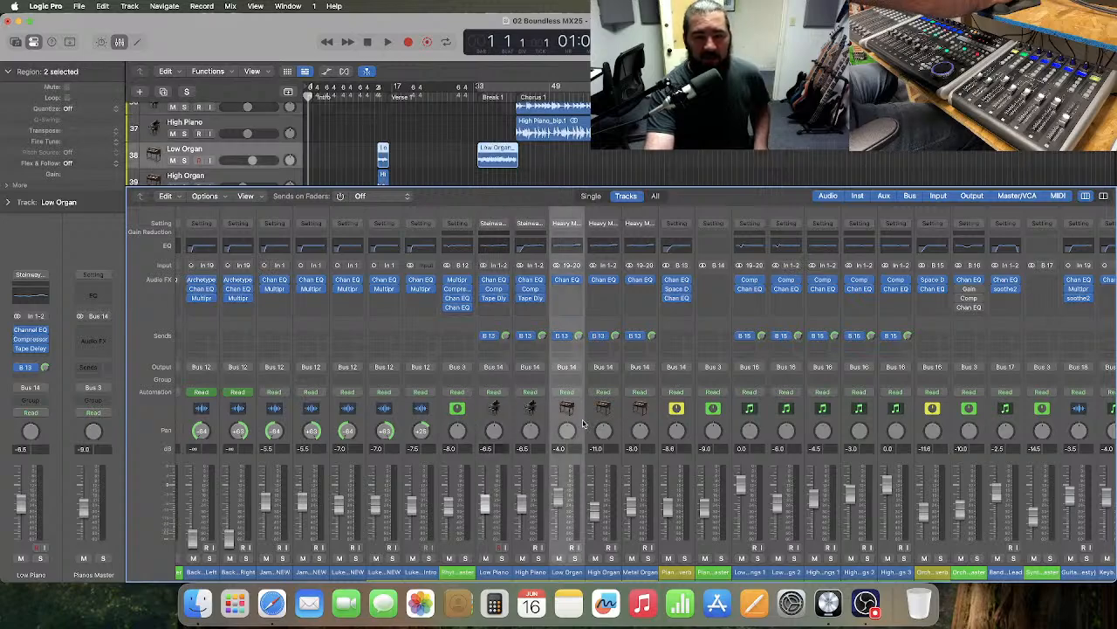
{"action": "left_click", "coordinate": [591, 424]}
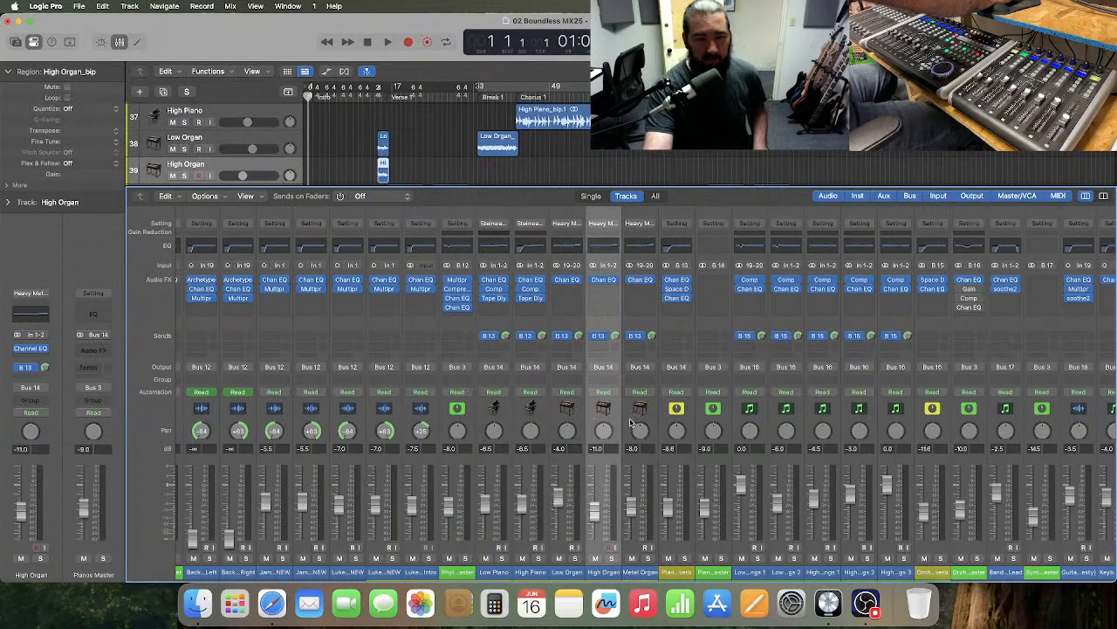
{"action": "left_click", "coordinate": [630, 423]}
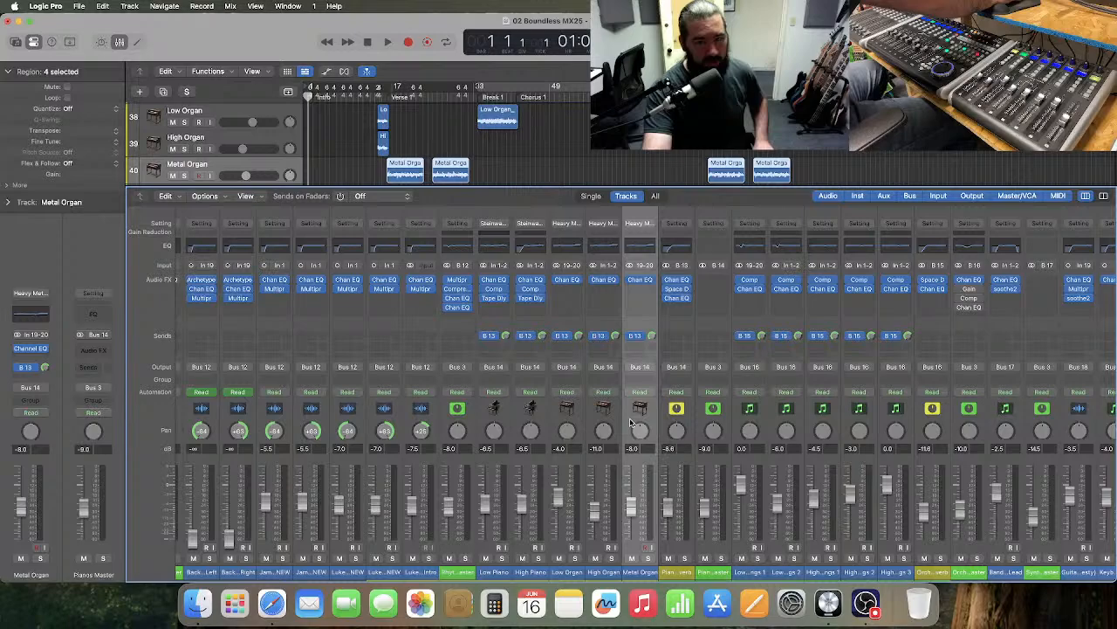
{"action": "left_click", "coordinate": [575, 254]}
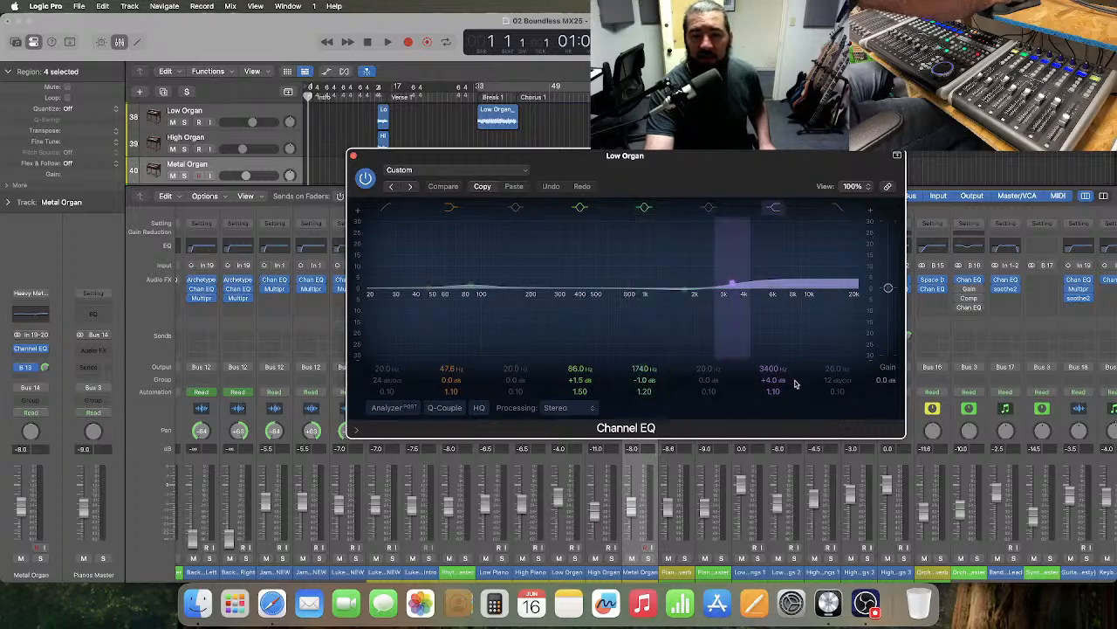
{"action": "left_click", "coordinate": [353, 157]}
- Look over the organ tracks' regions in the arrangement and clear the Metal Organ region selection
{"action": "scroll", "coordinate": [481, 149], "scroll_direction": "down", "scroll_amount": 3}
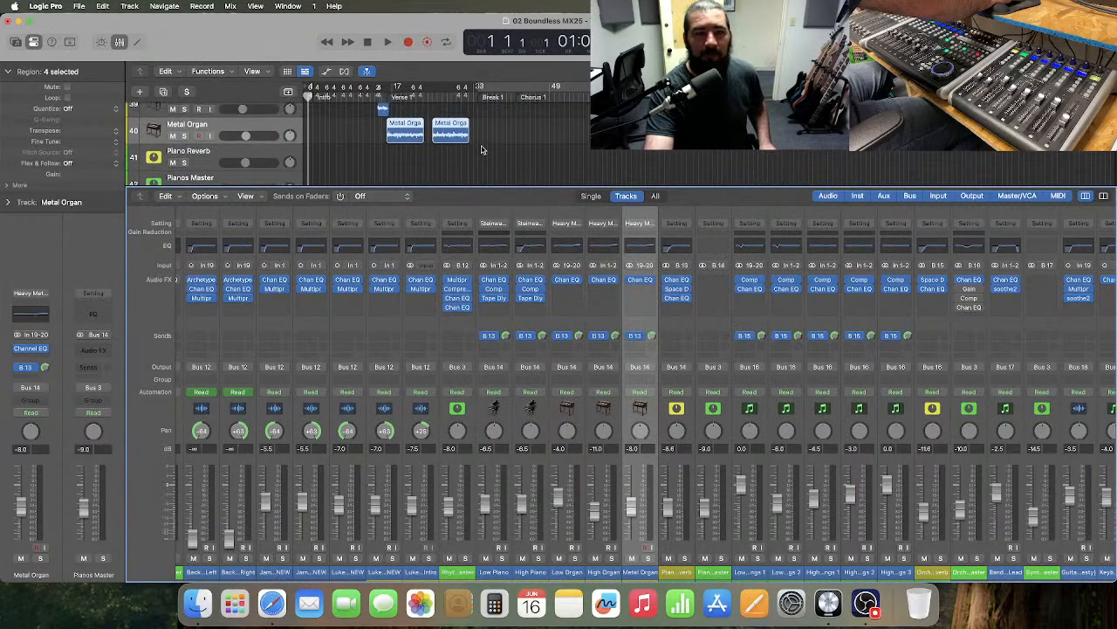
{"action": "scroll", "coordinate": [481, 149], "scroll_direction": "up", "scroll_amount": 2}
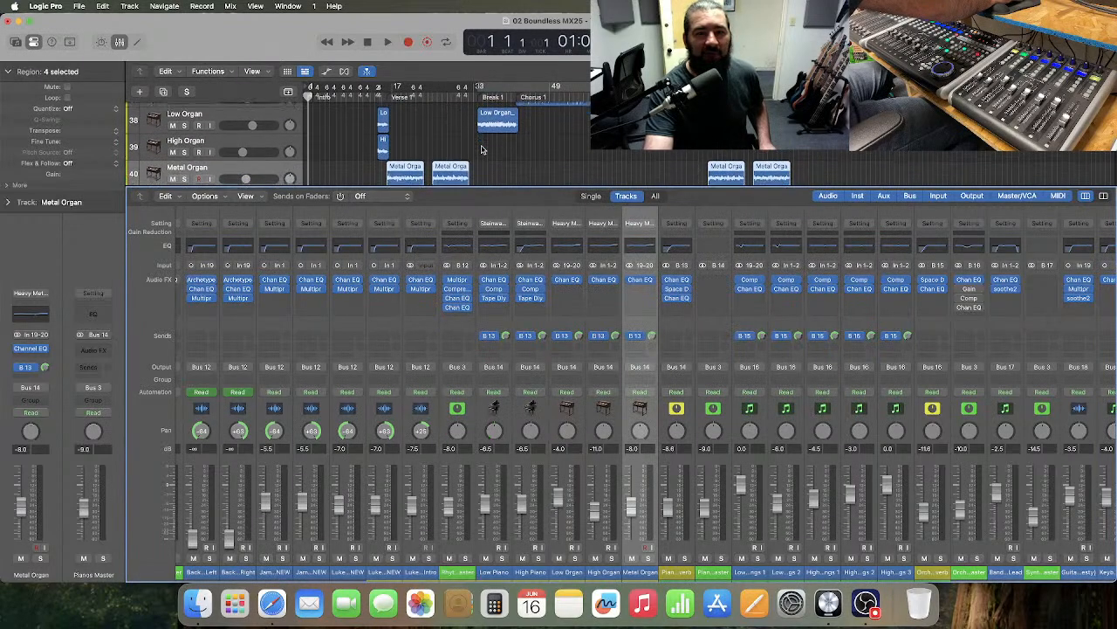
{"action": "scroll", "coordinate": [481, 149], "scroll_direction": "down", "scroll_amount": 1}
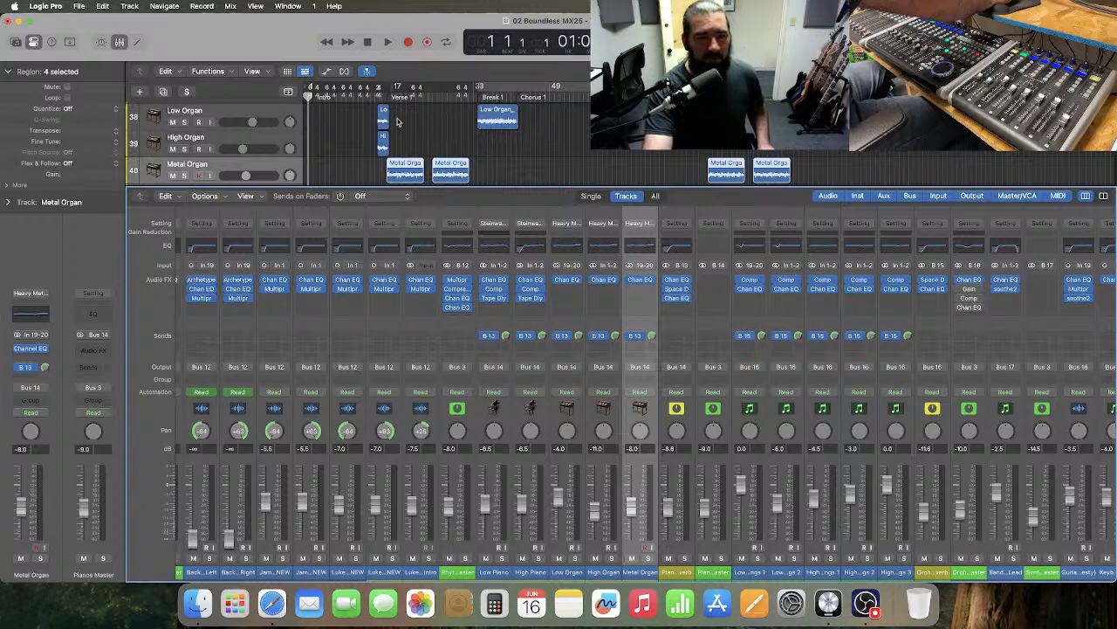
{"action": "left_click", "coordinate": [453, 122]}
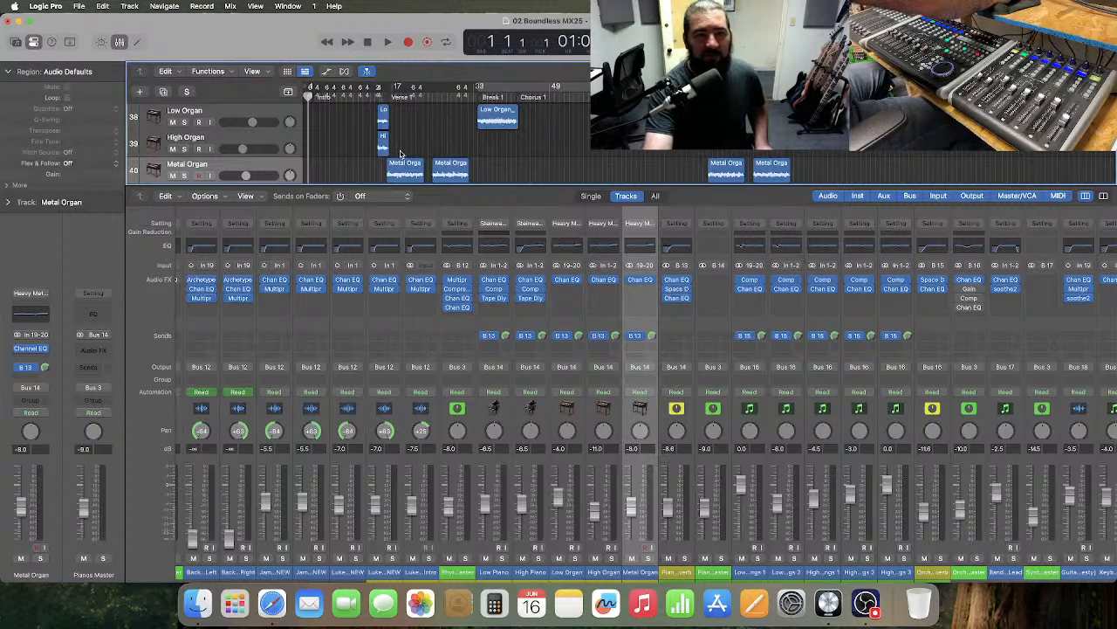
{"action": "scroll", "coordinate": [350, 153], "scroll_direction": "down", "scroll_amount": 2}
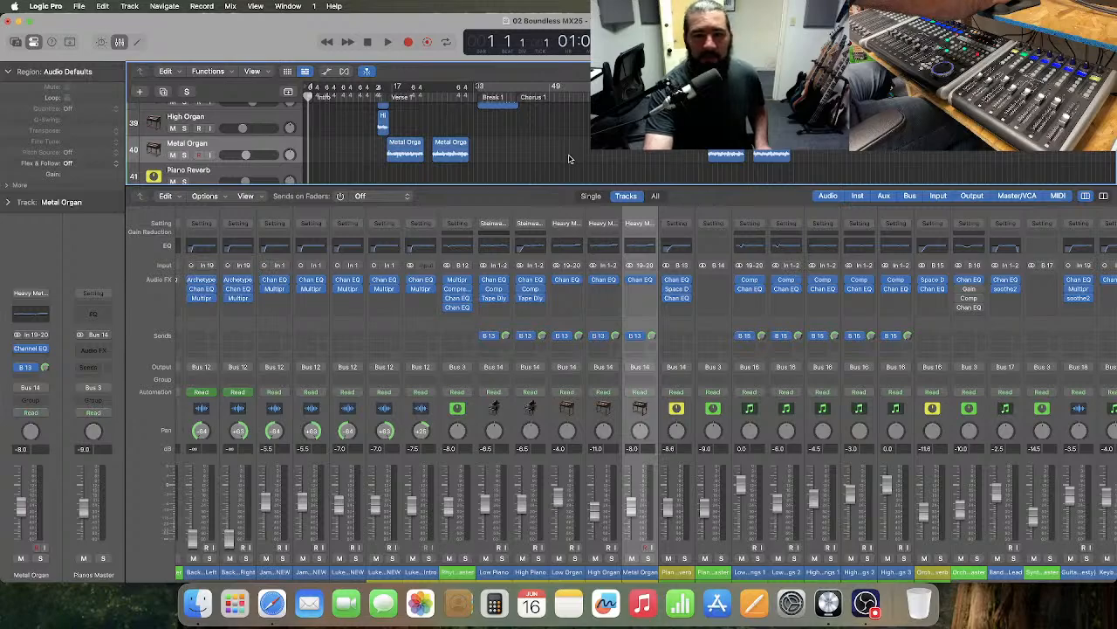
{"action": "scroll", "coordinate": [568, 159], "scroll_direction": "up", "scroll_amount": 3}
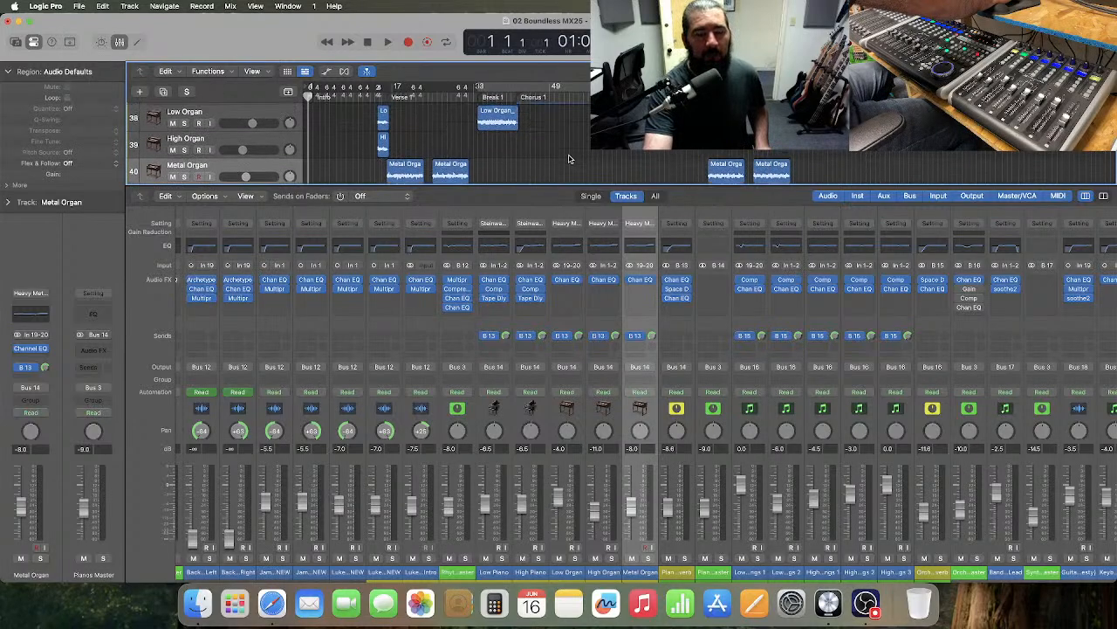
- Locate the Pianos Master channel in the mixer and solo it
{"action": "scroll", "coordinate": [917, 522], "scroll_direction": "right", "scroll_amount": 5}
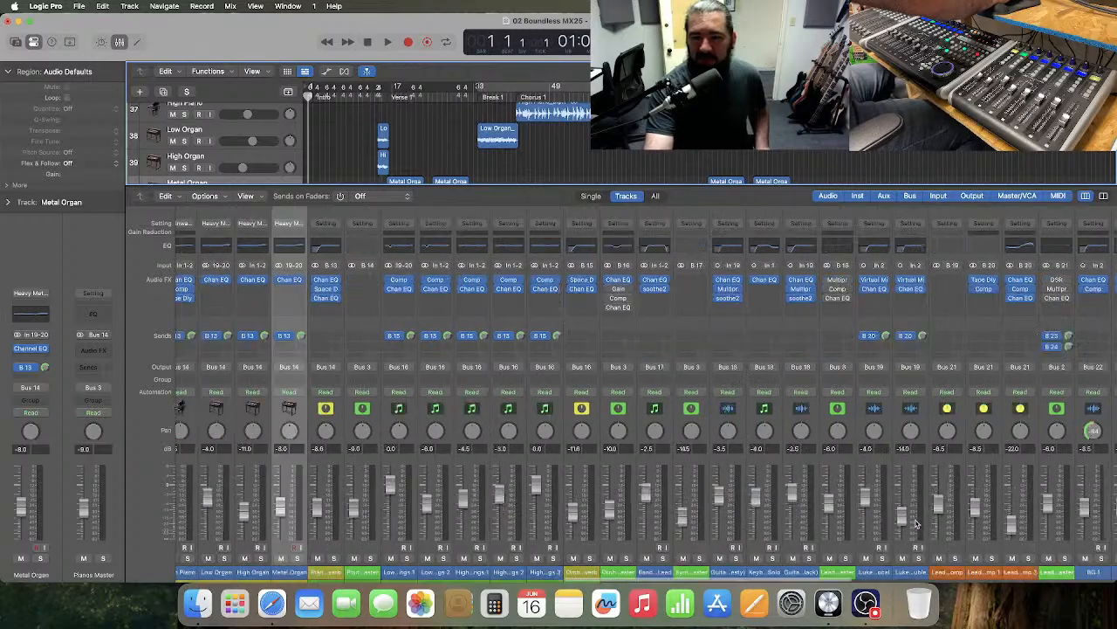
{"action": "scroll", "coordinate": [916, 517], "scroll_direction": "right", "scroll_amount": 10}
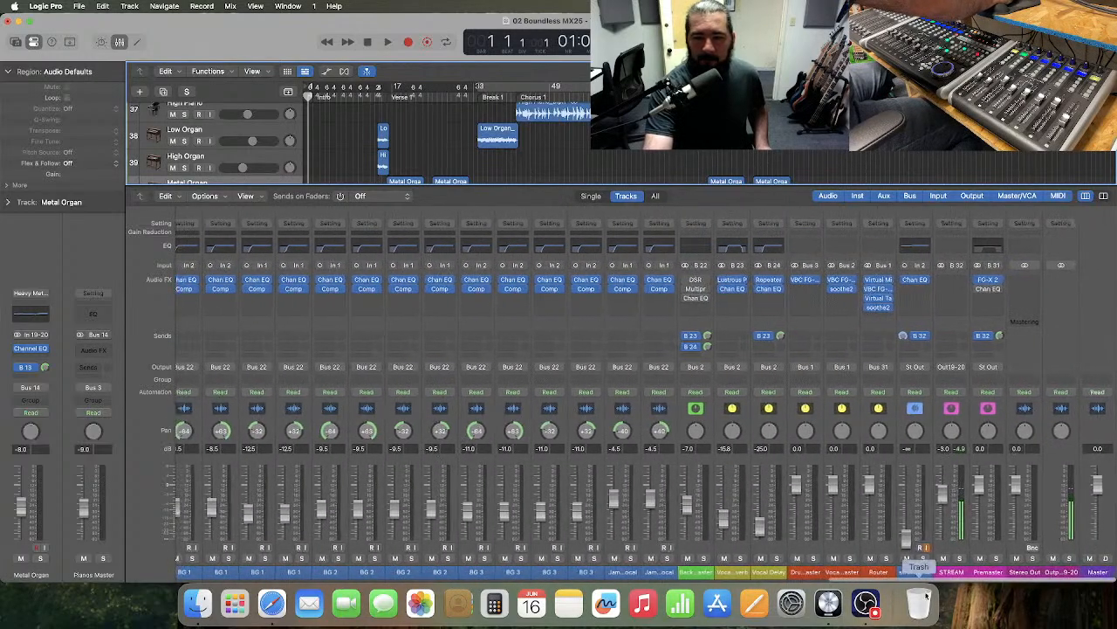
{"action": "left_click", "coordinate": [926, 559]}
{"action": "scroll", "coordinate": [760, 495], "scroll_direction": "left", "scroll_amount": 10}
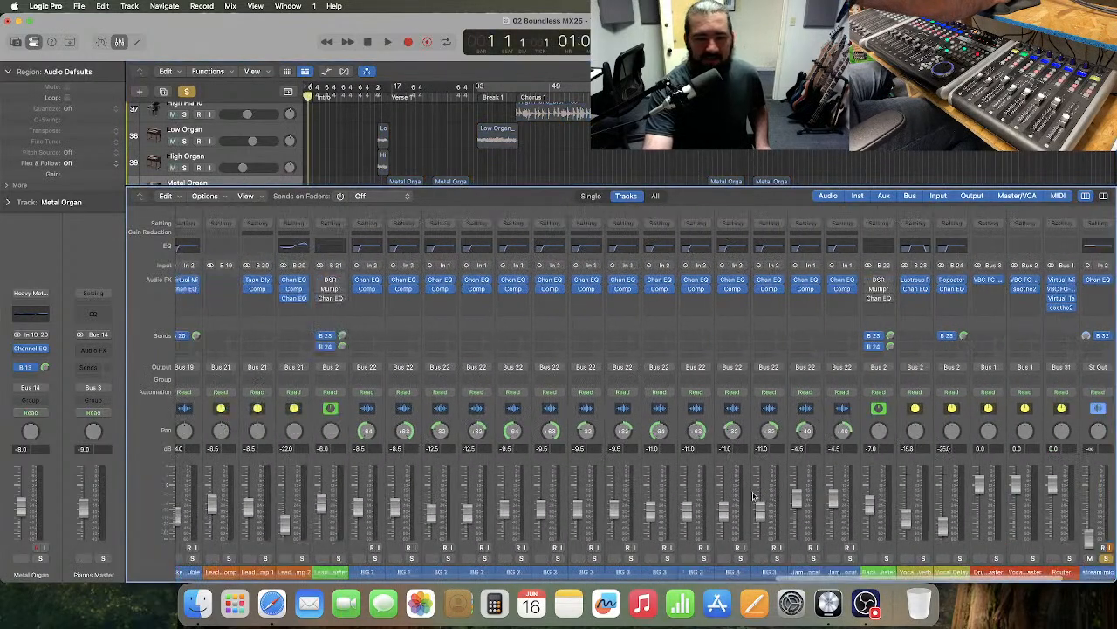
{"action": "scroll", "coordinate": [759, 496], "scroll_direction": "left", "scroll_amount": 10}
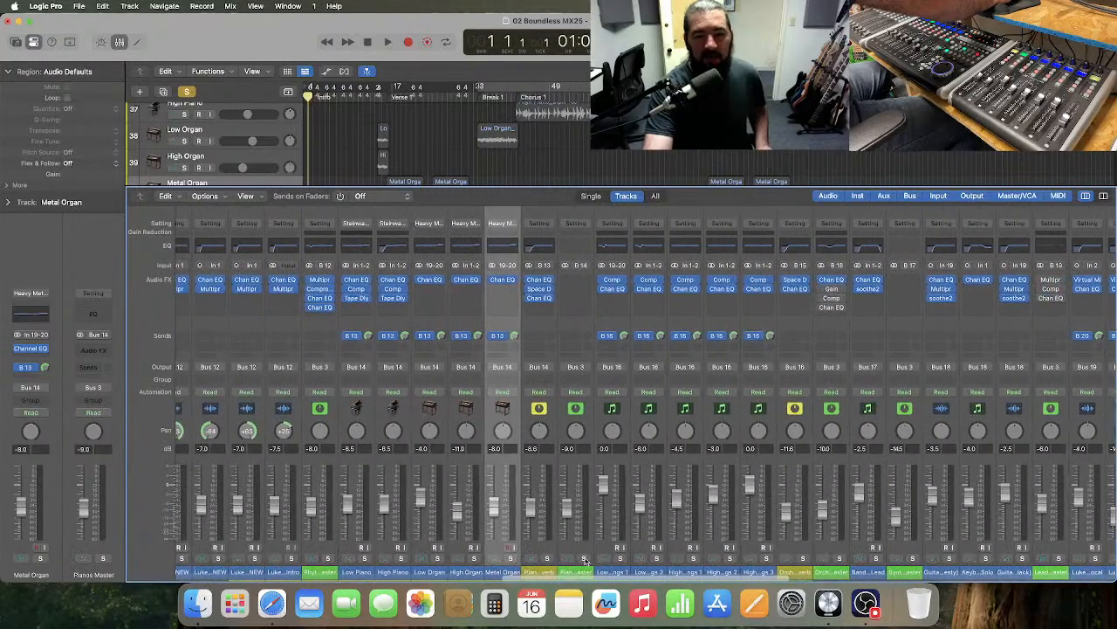
{"action": "left_click", "coordinate": [583, 560]}
{"action": "left_click", "coordinate": [582, 560]}
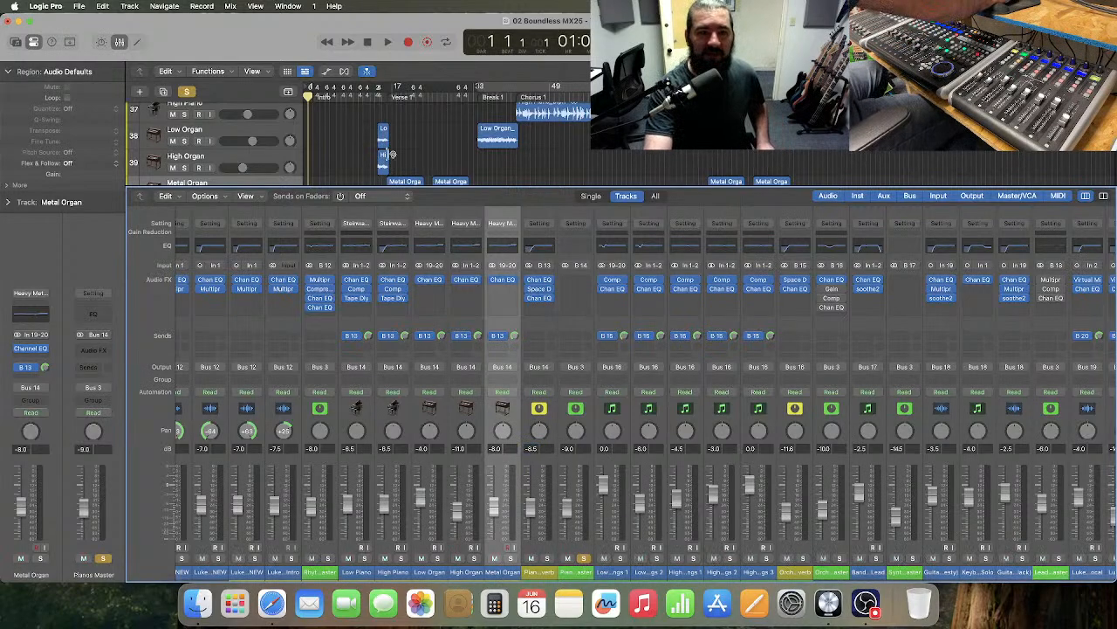
- Place the playhead at bar 12 and play the soloed keyboards through the organ parts
{"action": "scroll", "coordinate": [391, 154], "scroll_direction": "down", "scroll_amount": 2}
{"action": "left_click", "coordinate": [371, 97]}
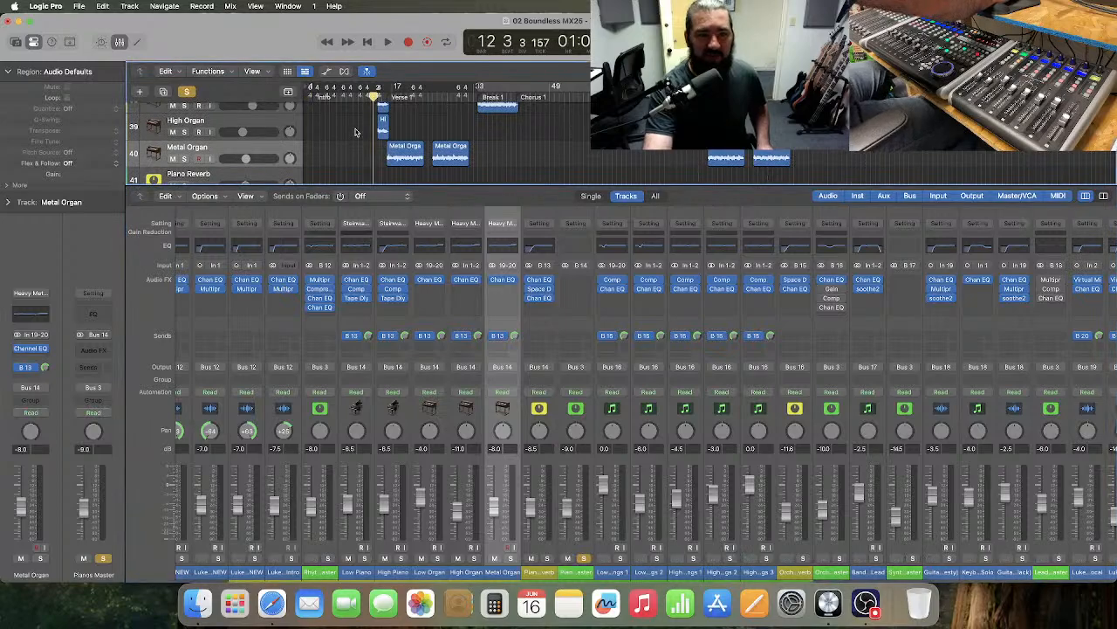
{"action": "key", "text": "space"}
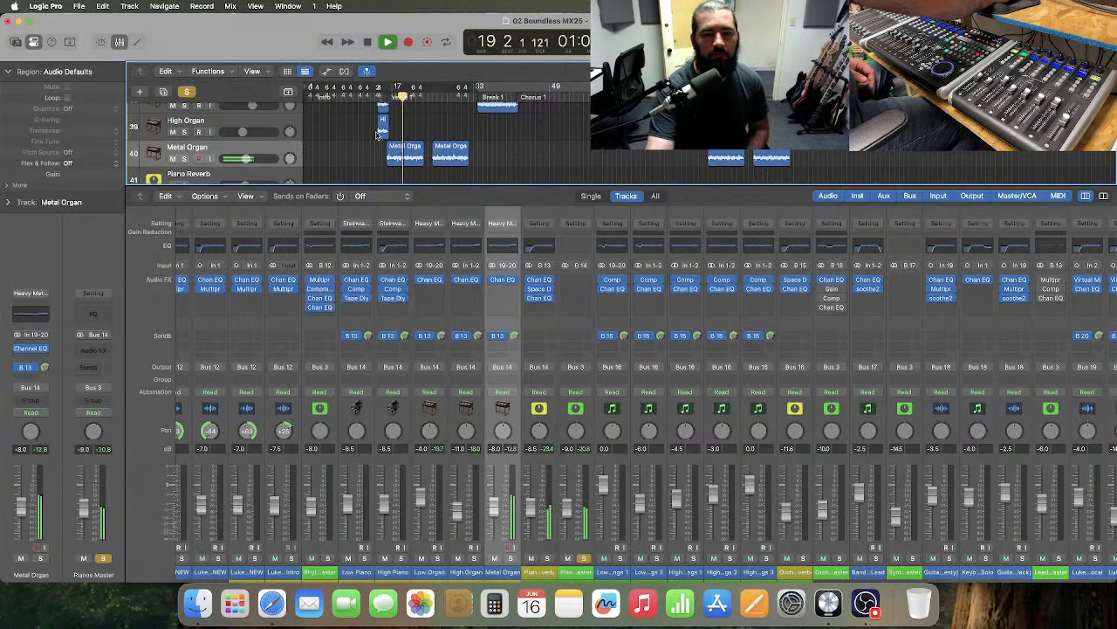
- Select the Low, High and Metal Organ channels together and toggle their Bus 13 reverb sends to compare the sound
{"action": "left_click", "coordinate": [440, 417]}
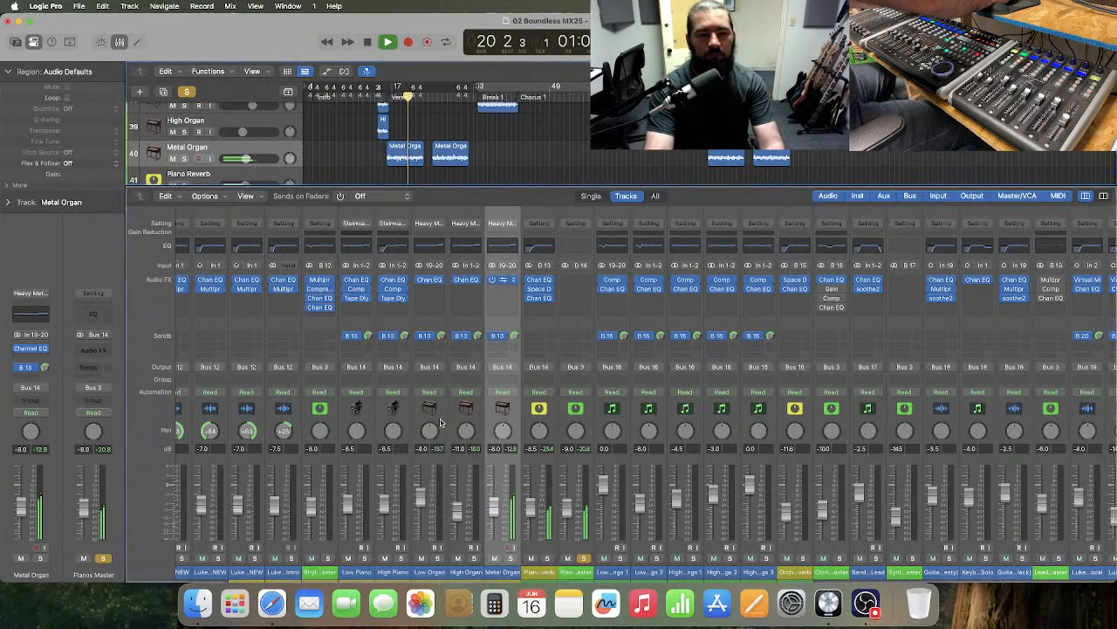
{"action": "left_click", "coordinate": [491, 423]}
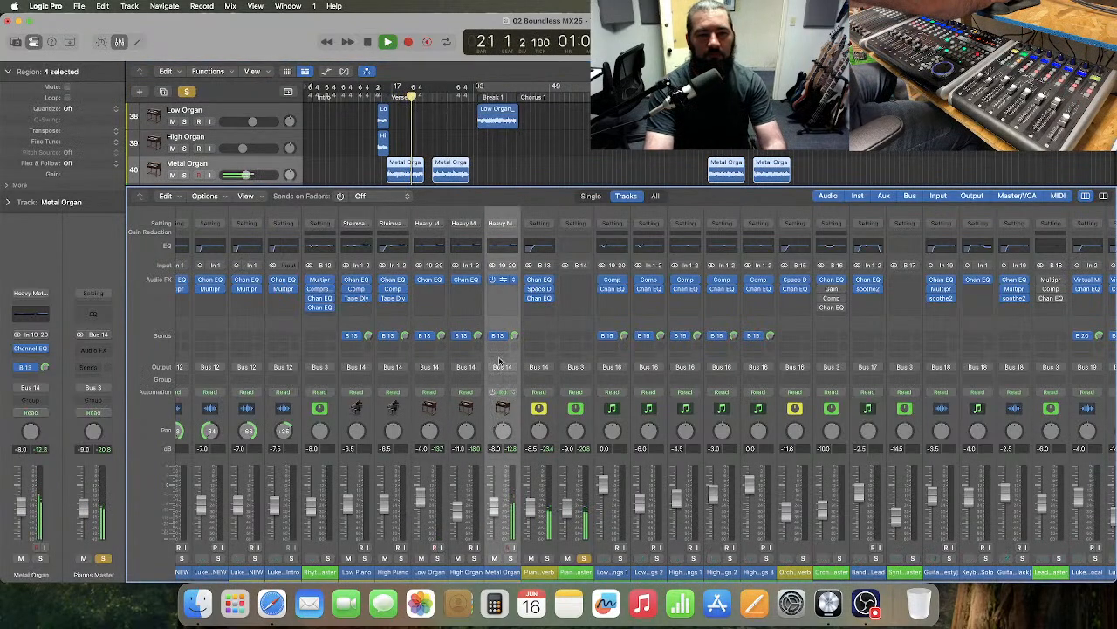
{"action": "left_click", "coordinate": [443, 425], "text": "shift"}
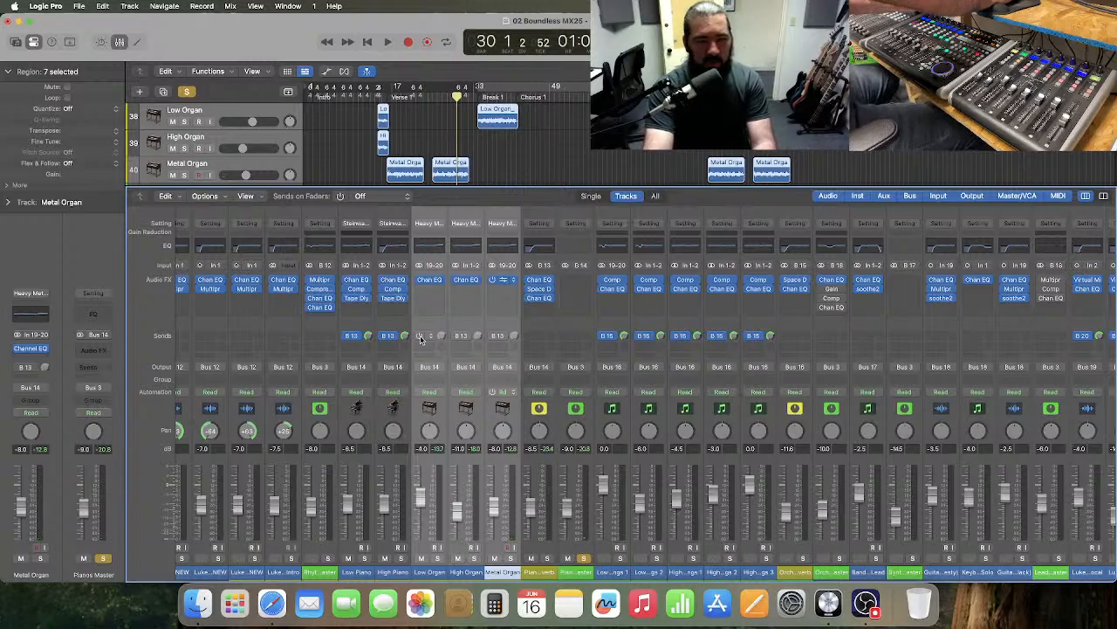
{"action": "left_click", "coordinate": [420, 337]}
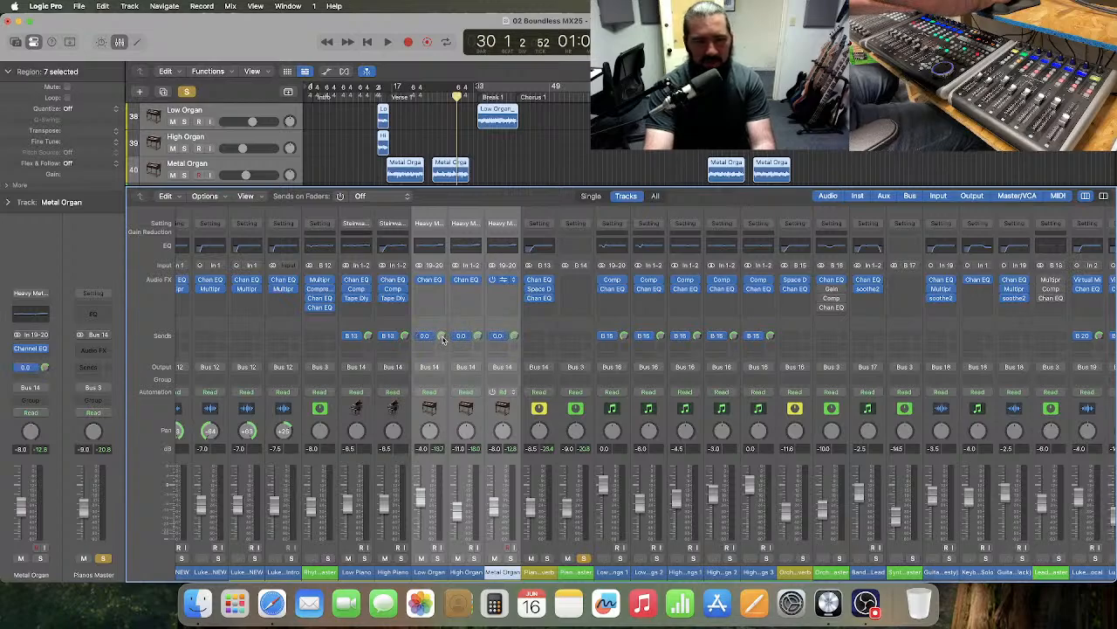
{"action": "left_click", "coordinate": [442, 340]}
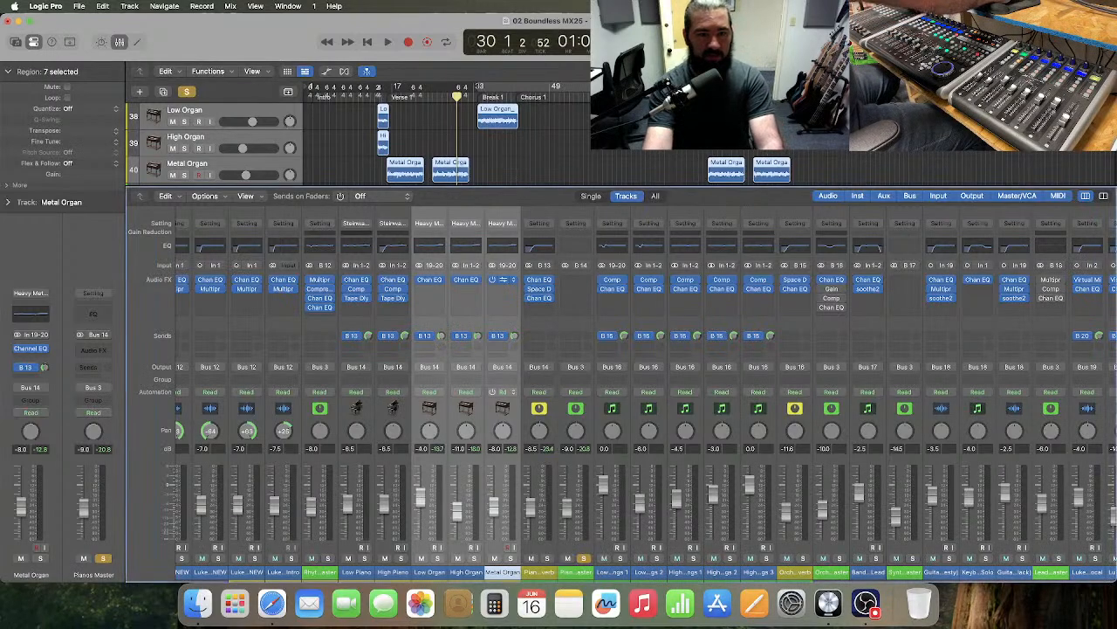
- Play the soloed organs in the verse again, then return the playhead to bar 15
{"action": "key", "text": "space"}
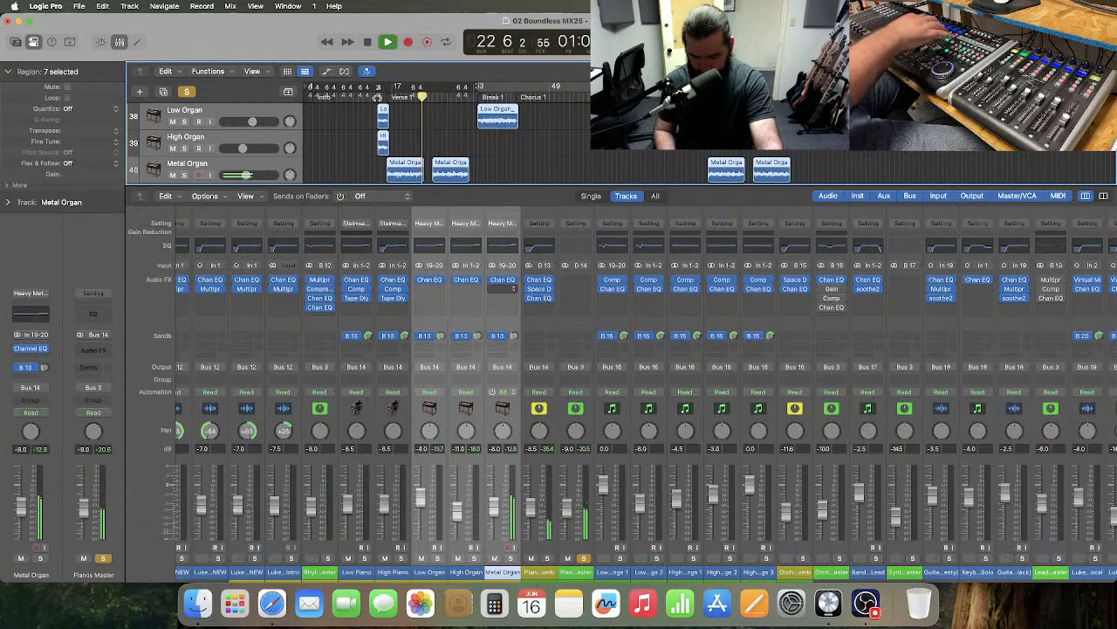
{"action": "key", "text": "space"}
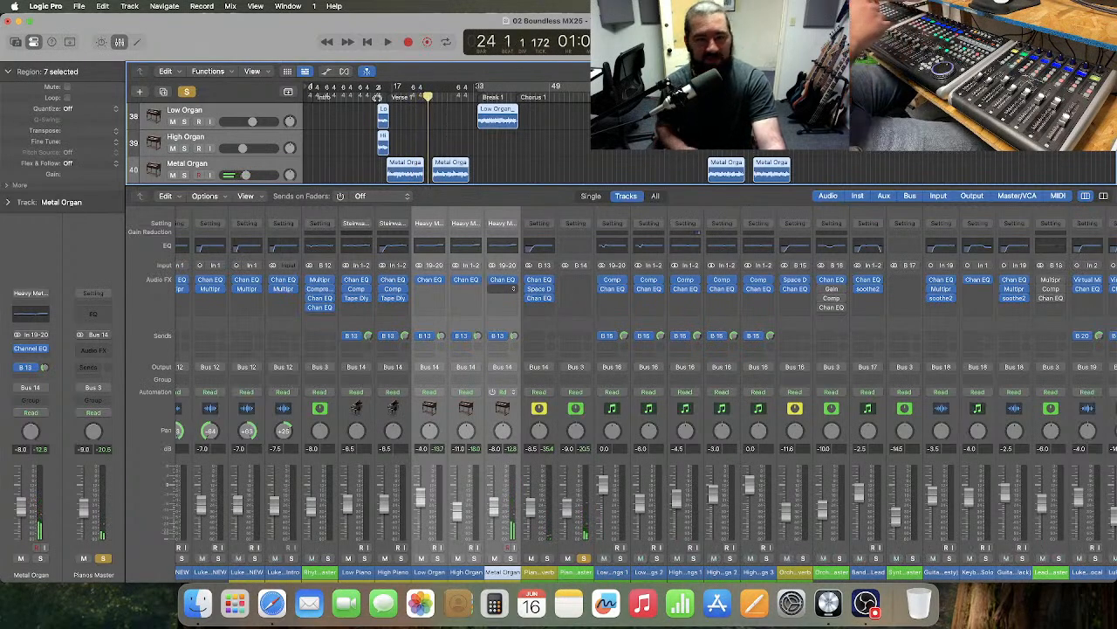
{"action": "key", "text": "comma"}
{"action": "key", "text": "comma"}
{"action": "key", "text": "comma"}
{"action": "key", "text": "comma"}
{"action": "key", "text": "comma"}
{"action": "key", "text": "comma"}
{"action": "key", "text": "comma"}
{"action": "key", "text": "comma"}
{"action": "key", "text": "comma"}
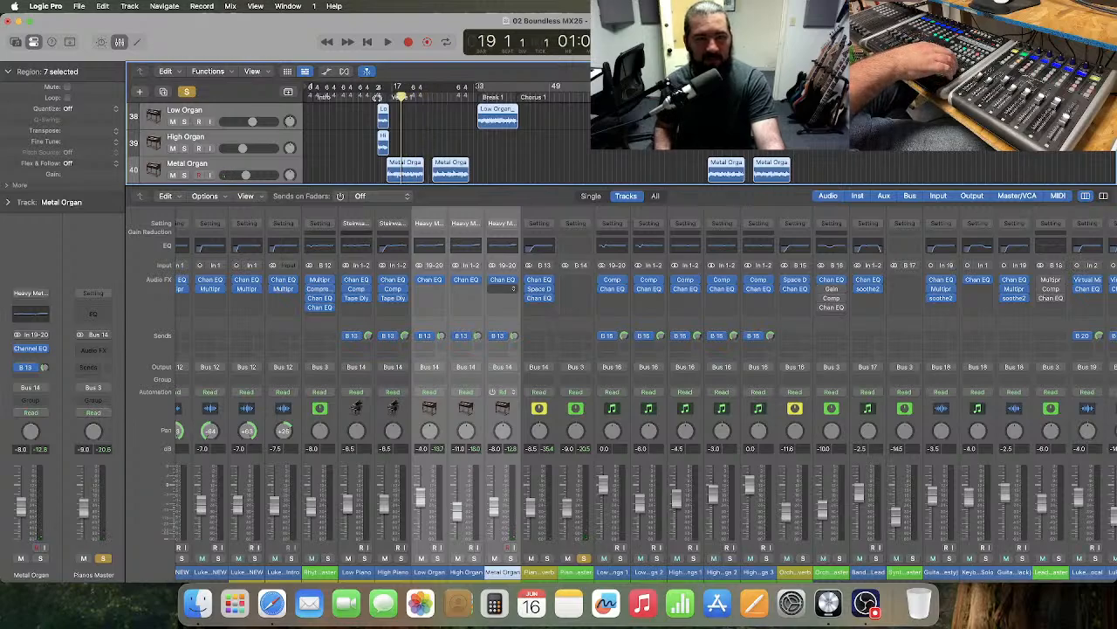
{"action": "key", "text": "period"}
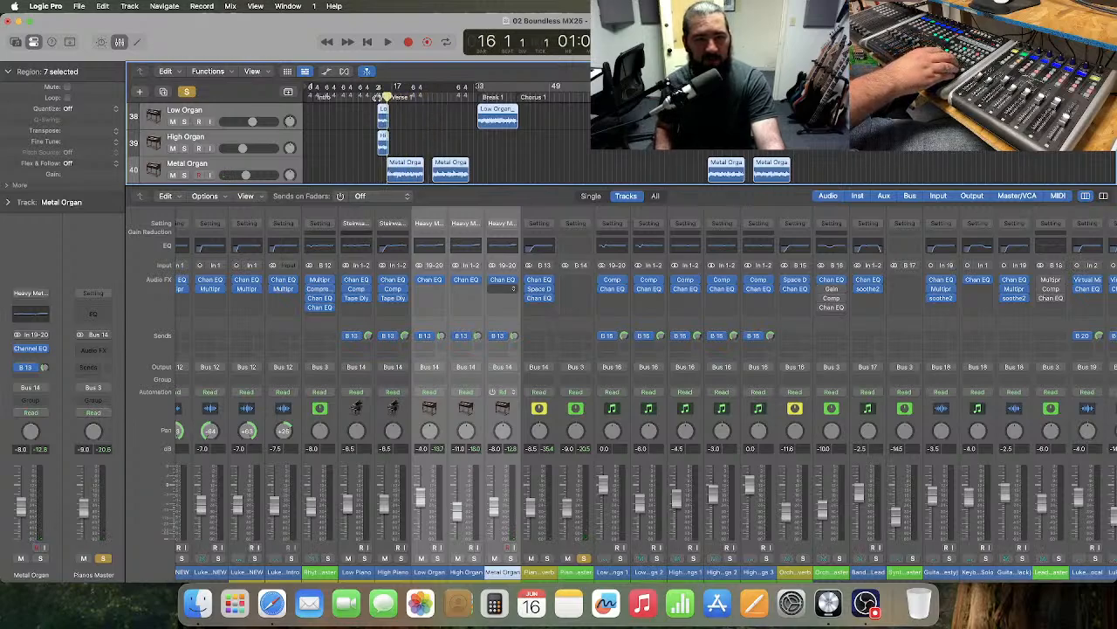
{"action": "key", "text": "comma"}
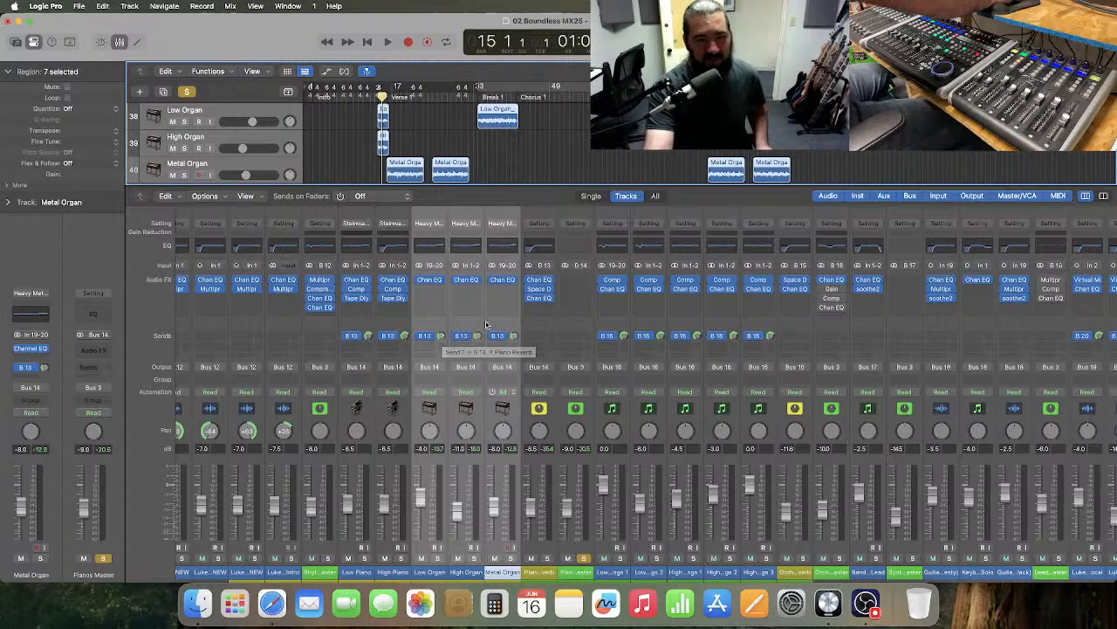
- Reselect the Low, High and Metal Organ channels and clear the solo on the Pianos Master
{"action": "left_click", "coordinate": [548, 425]}
{"action": "left_click", "coordinate": [447, 421]}
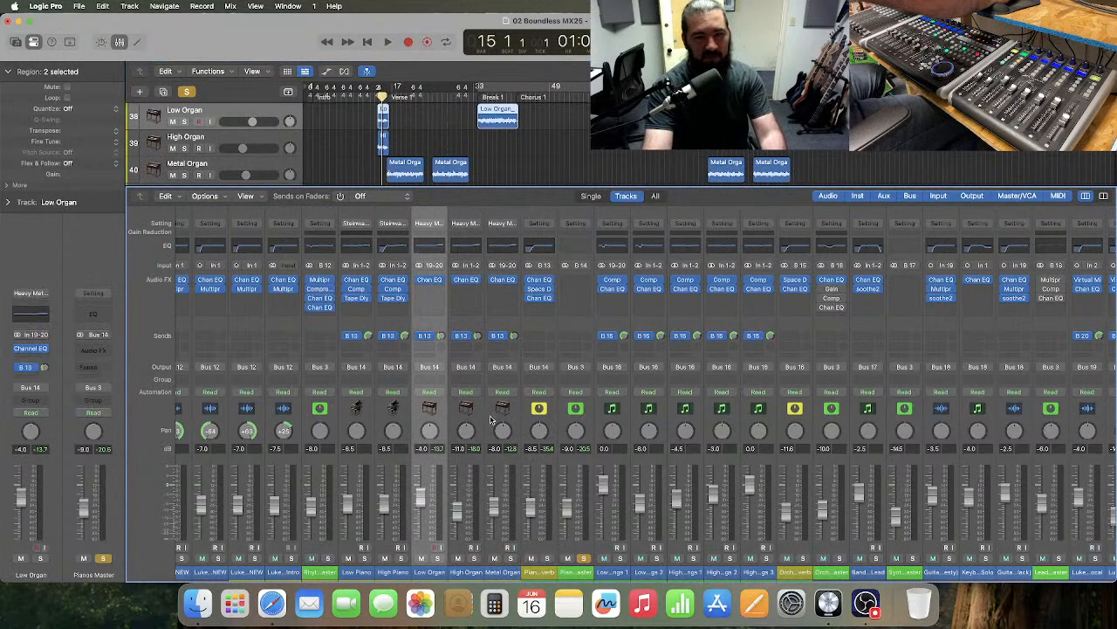
{"action": "left_click", "coordinate": [493, 421], "text": "shift"}
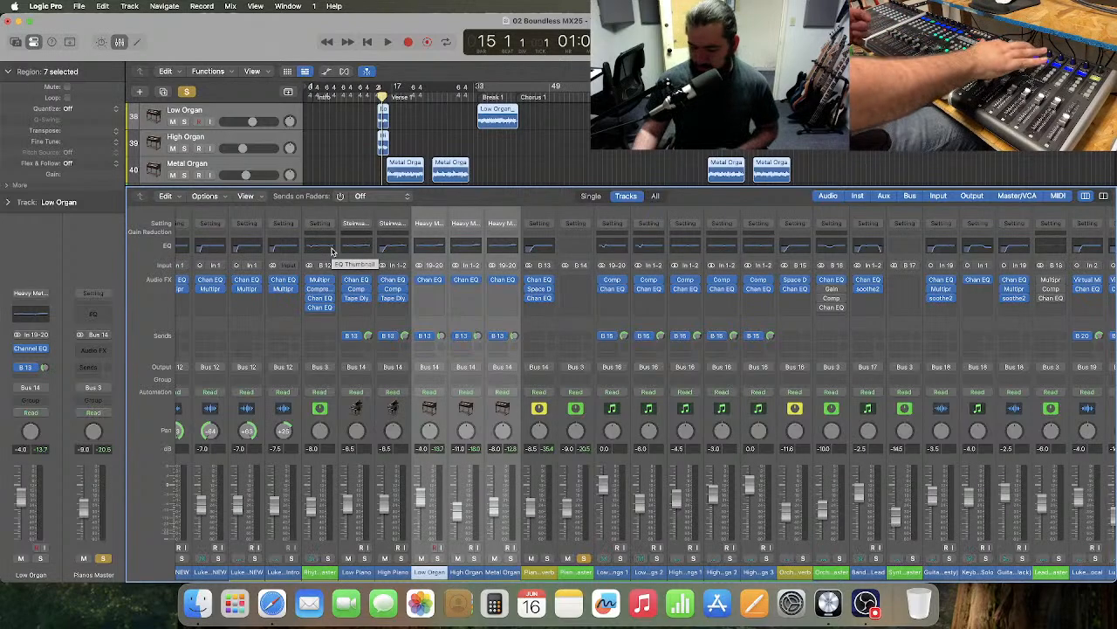
{"action": "left_click", "coordinate": [186, 91]}
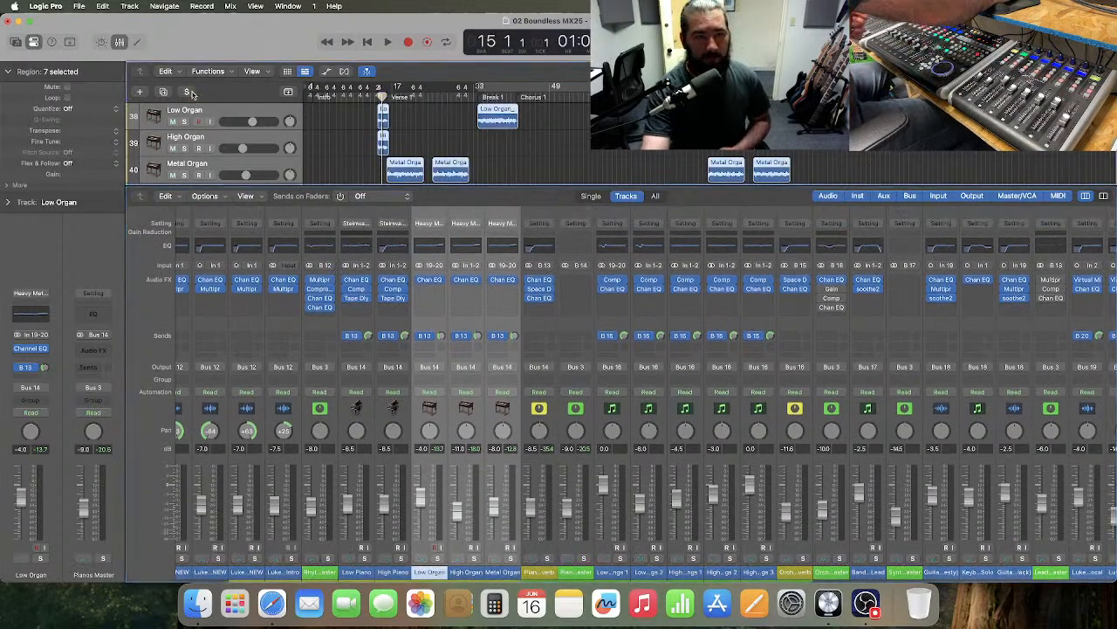
- Adjust the selected organs' Bus 13 send level while playing the full mix from bar 15 into Chorus 1
{"action": "key", "text": "space"}
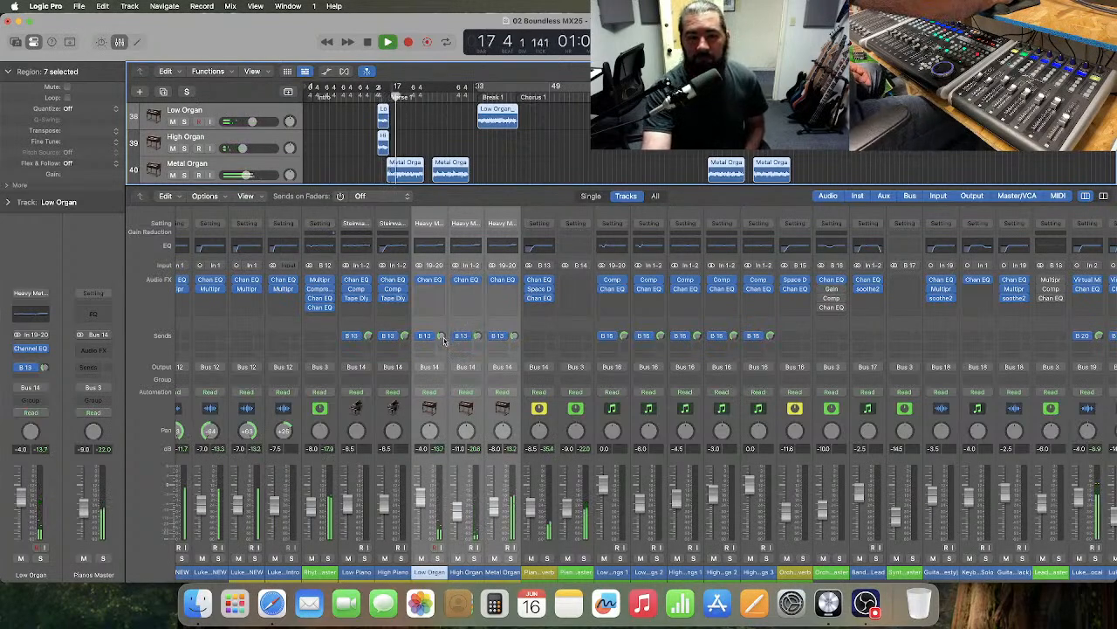
{"action": "left_click_drag", "start_coordinate": [444, 341], "coordinate": [445, 334]}
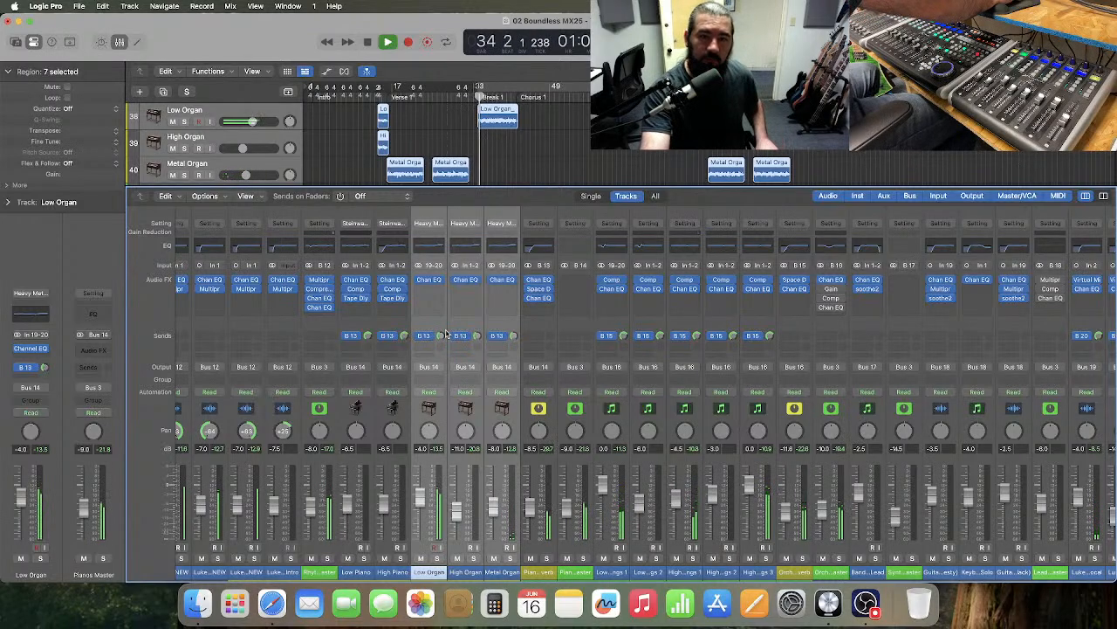
{"action": "mouse_move", "coordinate": [440, 339]}
{"action": "left_mouse_down"}
{"action": "mouse_move", "coordinate": [443, 319]}
{"action": "mouse_move", "coordinate": [446, 341]}
{"action": "left_mouse_up"}
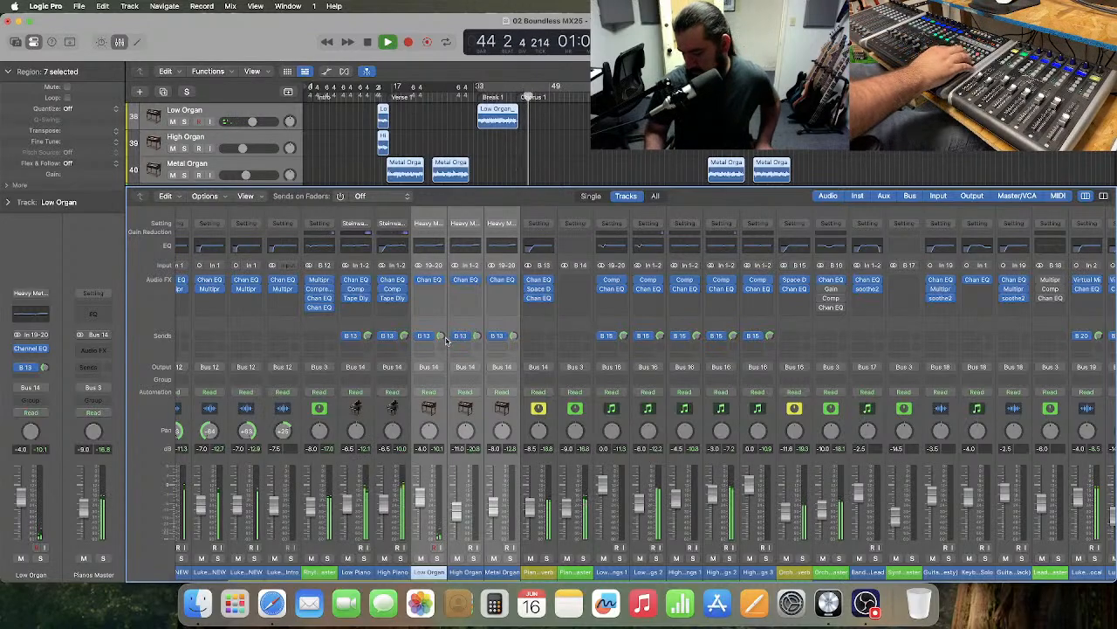
{"action": "key", "text": "space"}
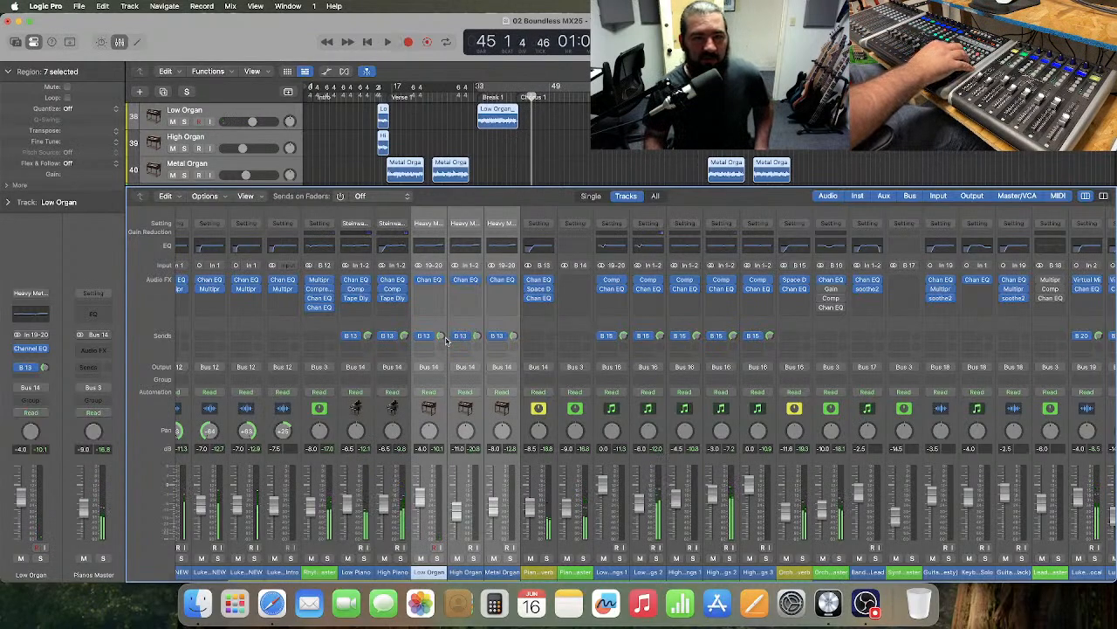
- Move the playhead back to bar 28
{"action": "key", "text": "alt+comma"}
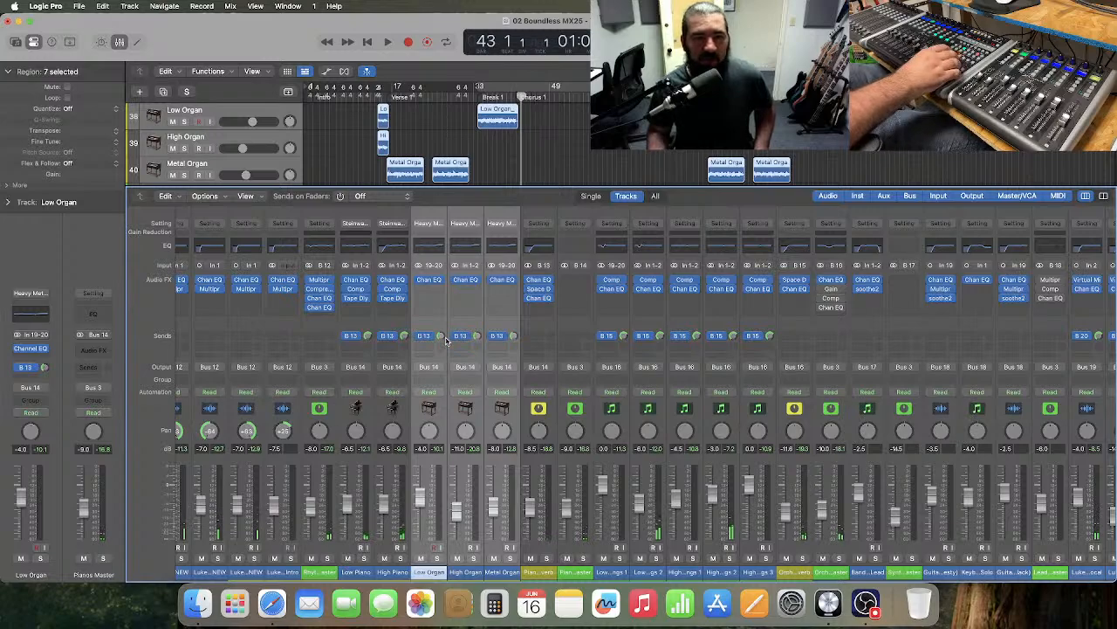
{"action": "key", "text": "comma"}
{"action": "key", "text": "comma"}
{"action": "key", "text": "comma"}
{"action": "key", "text": "comma"}
{"action": "key", "text": "comma"}
{"action": "key", "text": "comma"}
{"action": "key", "text": "comma"}
{"action": "key", "text": "comma"}
{"action": "key", "text": "comma"}
{"action": "key", "text": "comma"}
{"action": "key", "text": "comma"}
{"action": "key", "text": "comma"}
{"action": "key", "text": "comma"}
{"action": "key", "text": "comma"}
{"action": "key", "text": "comma"}
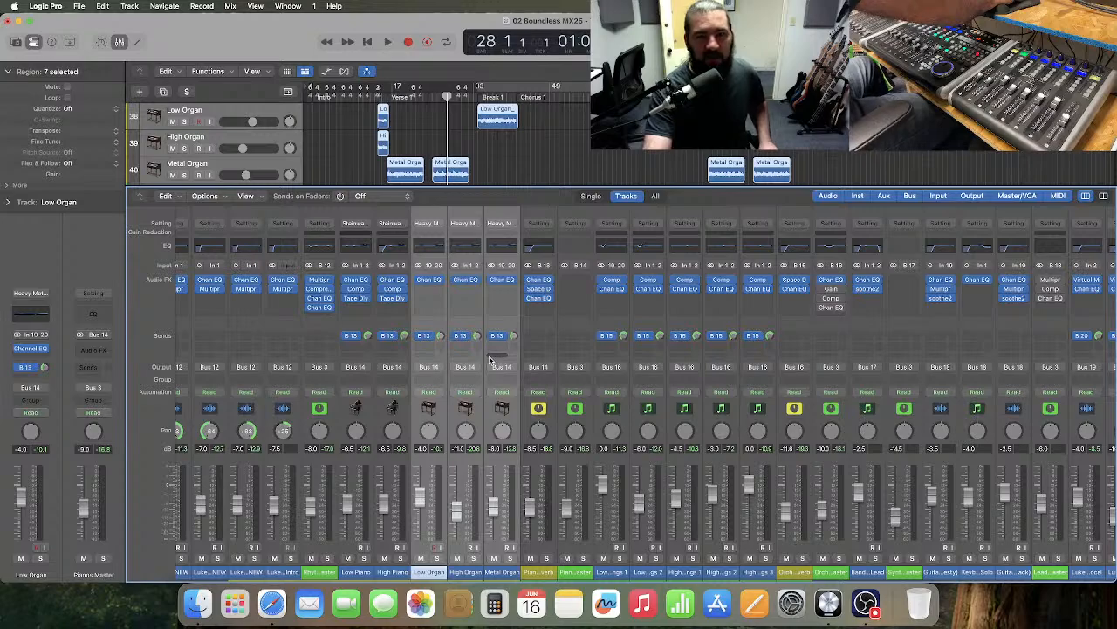
- Deselect the organ regions and play the full mix from bar 32 through Break 1 into Chorus 1
{"action": "left_click", "coordinate": [492, 143]}
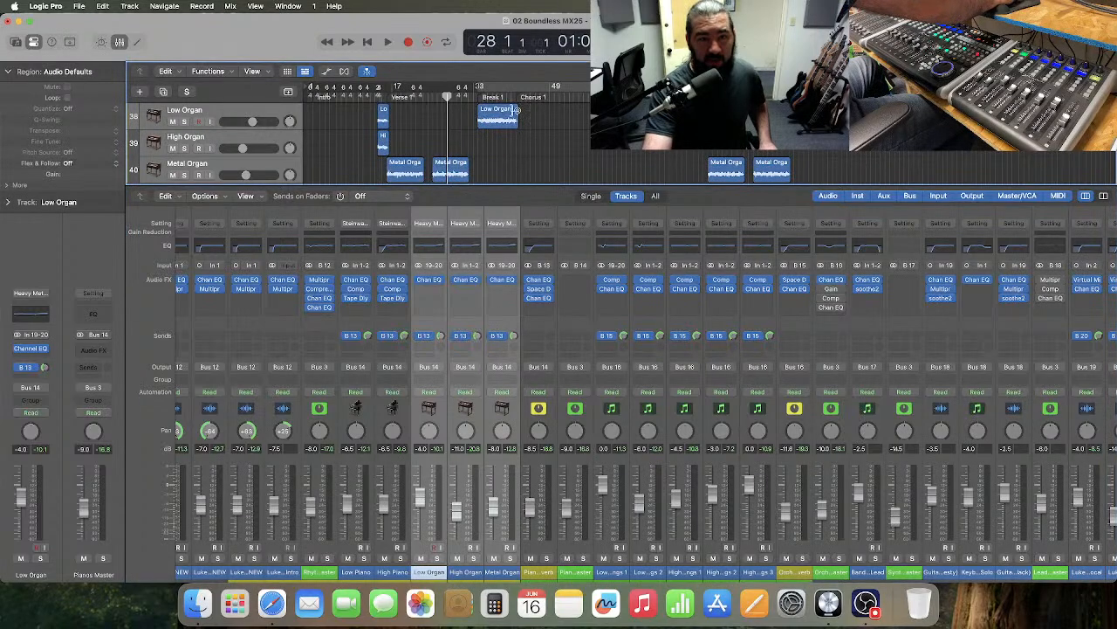
{"action": "left_click", "coordinate": [473, 94]}
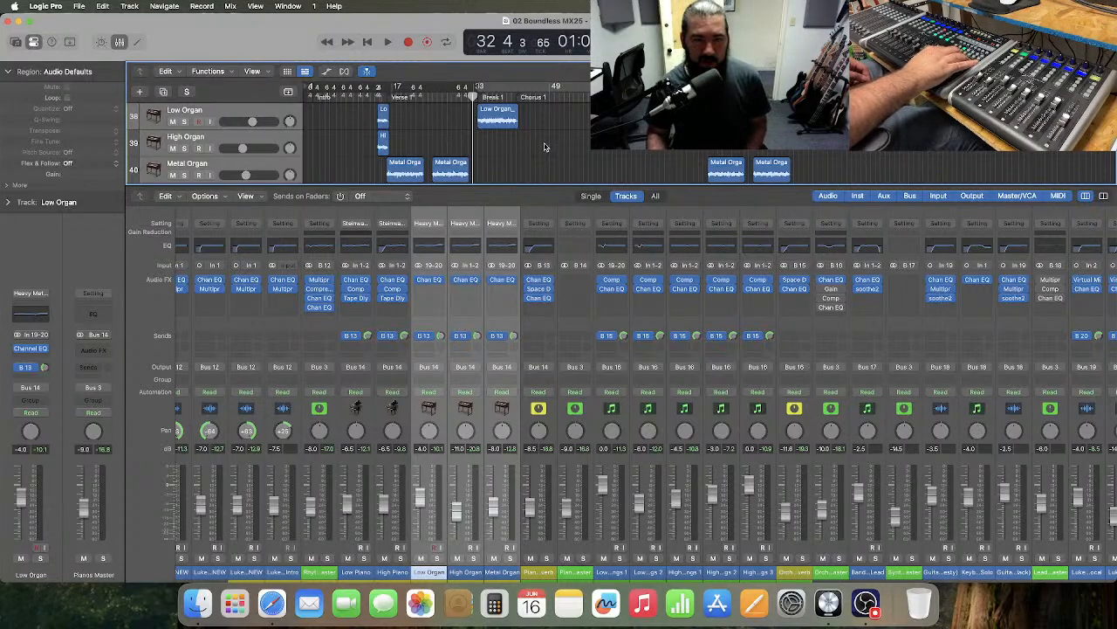
{"action": "key", "text": "space"}
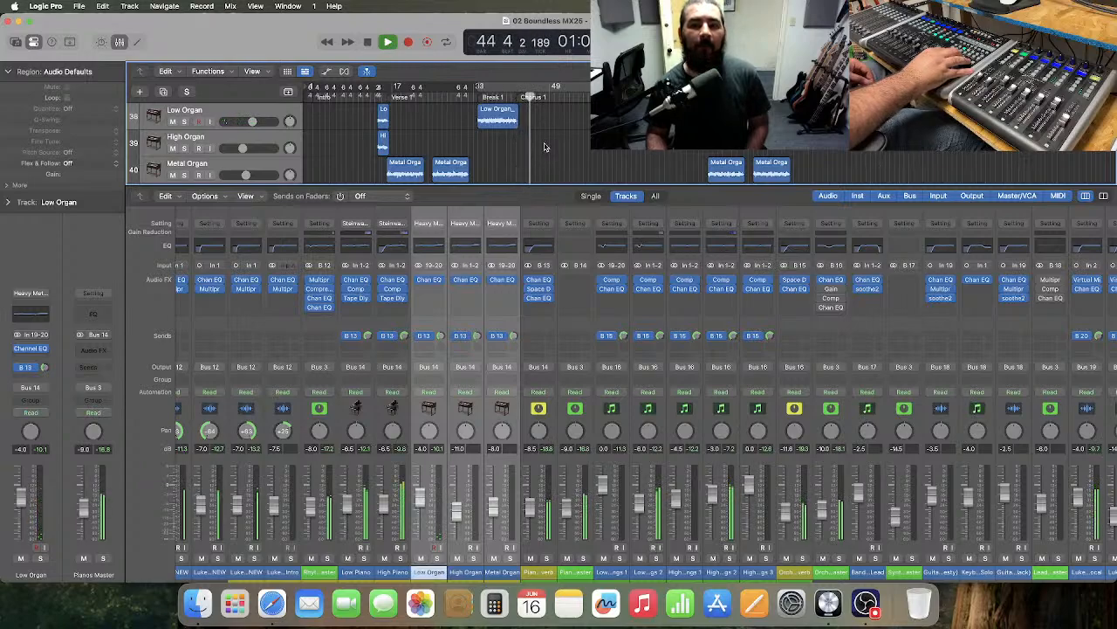
{"action": "key", "text": "space"}
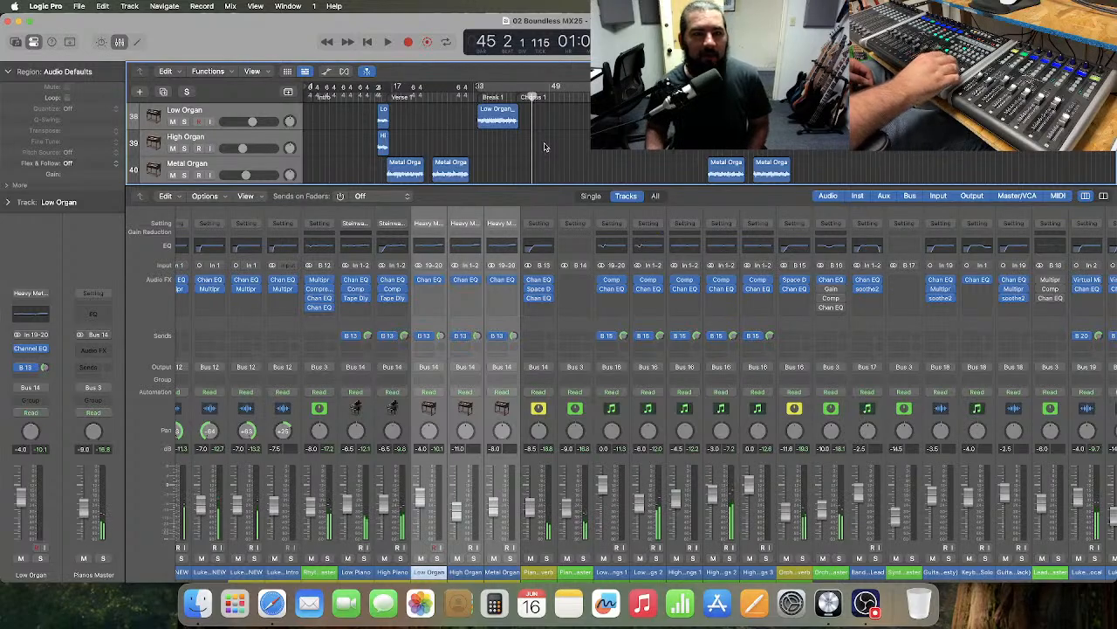
- Return the playhead to bar 33, just before the Low Organ region in Break 1
{"action": "key", "text": "comma"}
{"action": "key", "text": "comma"}
{"action": "key", "text": "comma"}
{"action": "key", "text": "comma"}
{"action": "key", "text": "comma"}
{"action": "key", "text": "comma"}
{"action": "key", "text": "comma"}
{"action": "key", "text": "comma"}
{"action": "key", "text": "comma"}
{"action": "key", "text": "comma"}
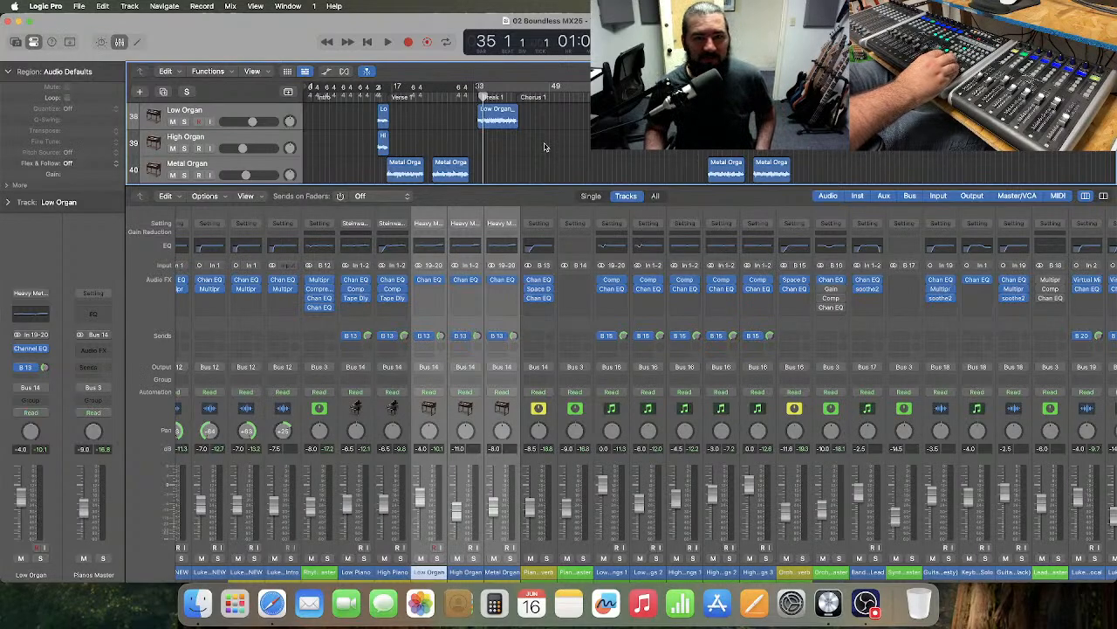
{"action": "key", "text": "comma"}
{"action": "key", "text": "comma"}
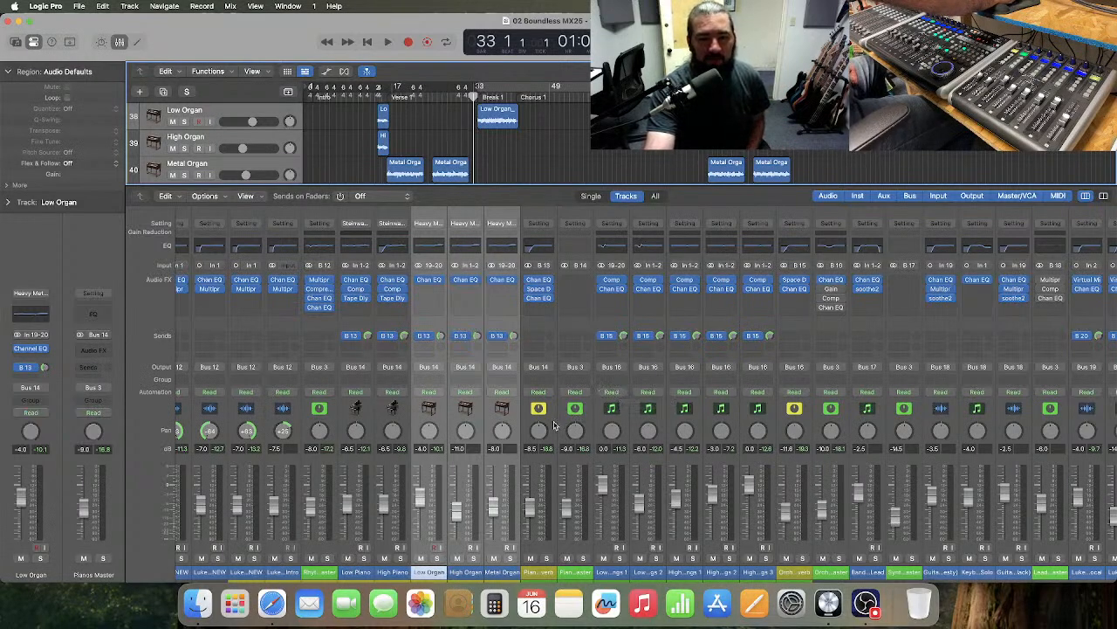
- Open the last Channel EQ on the Rhythm Guitars Master and bypass it
{"action": "left_click", "coordinate": [329, 425]}
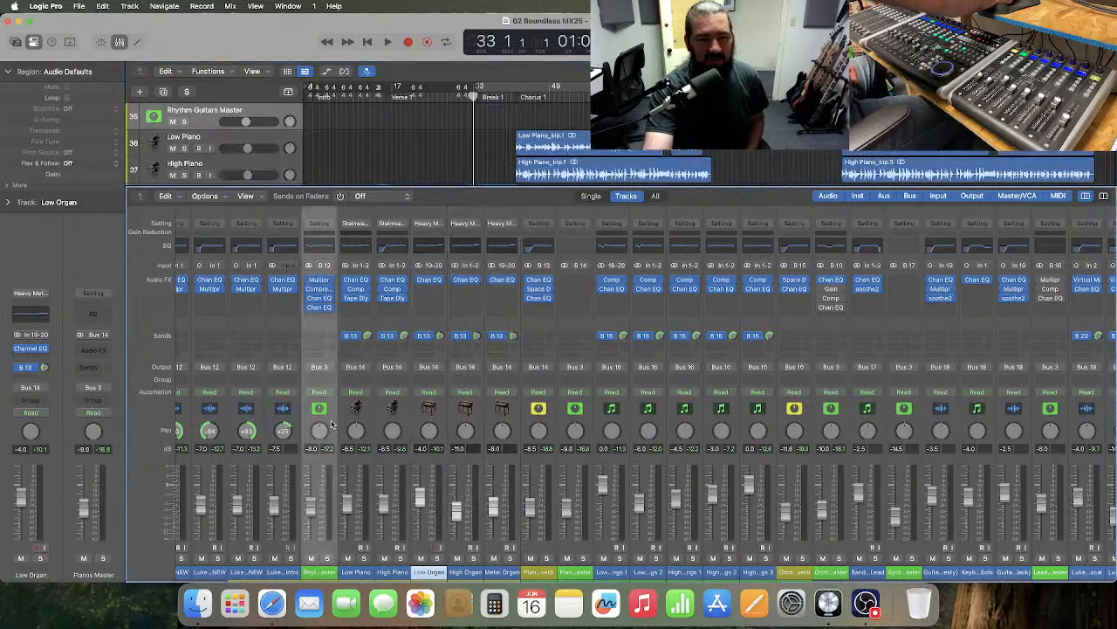
{"action": "left_click", "coordinate": [320, 308]}
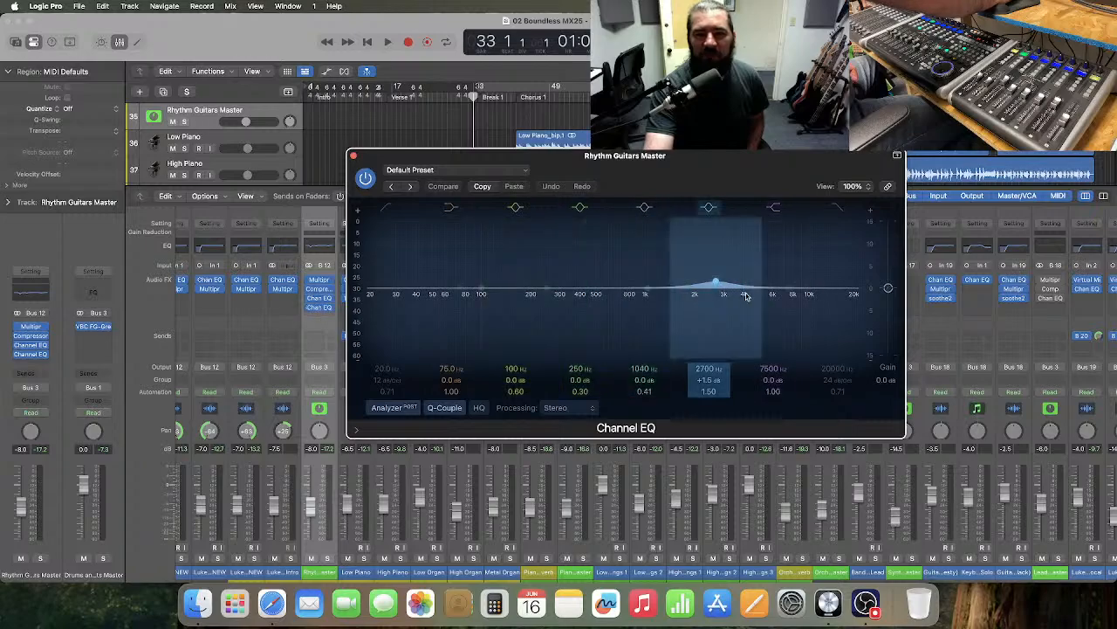
{"action": "left_click", "coordinate": [367, 180]}
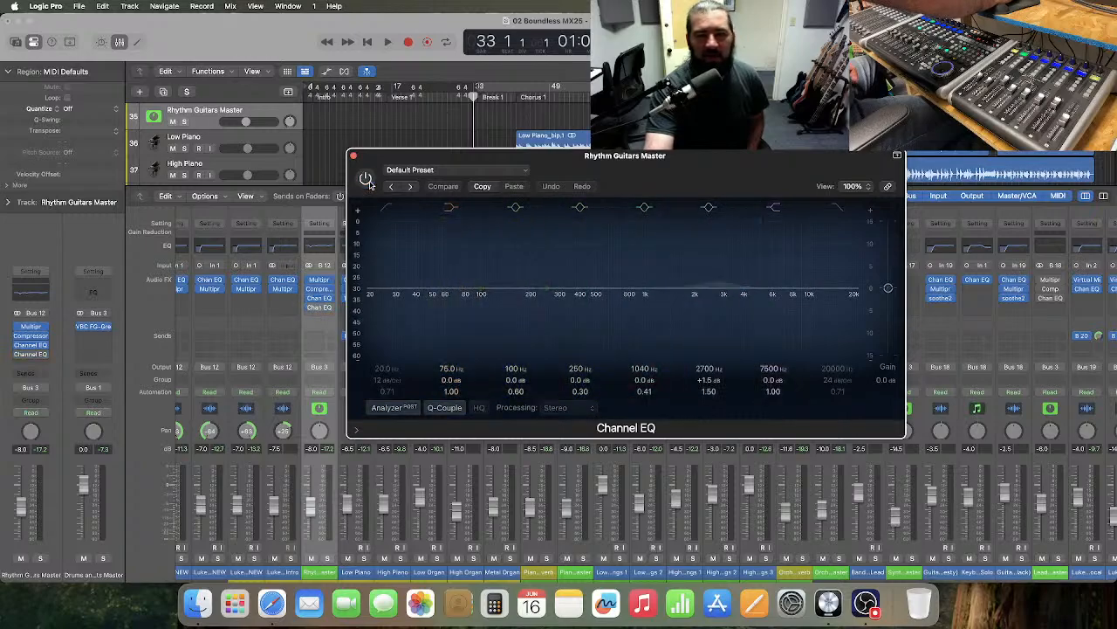
- Play the mix from bar 28 into Chorus 1 and re-enable the last Channel EQ on the Rhythm Guitars Master during playback
{"action": "left_click", "coordinate": [354, 157]}
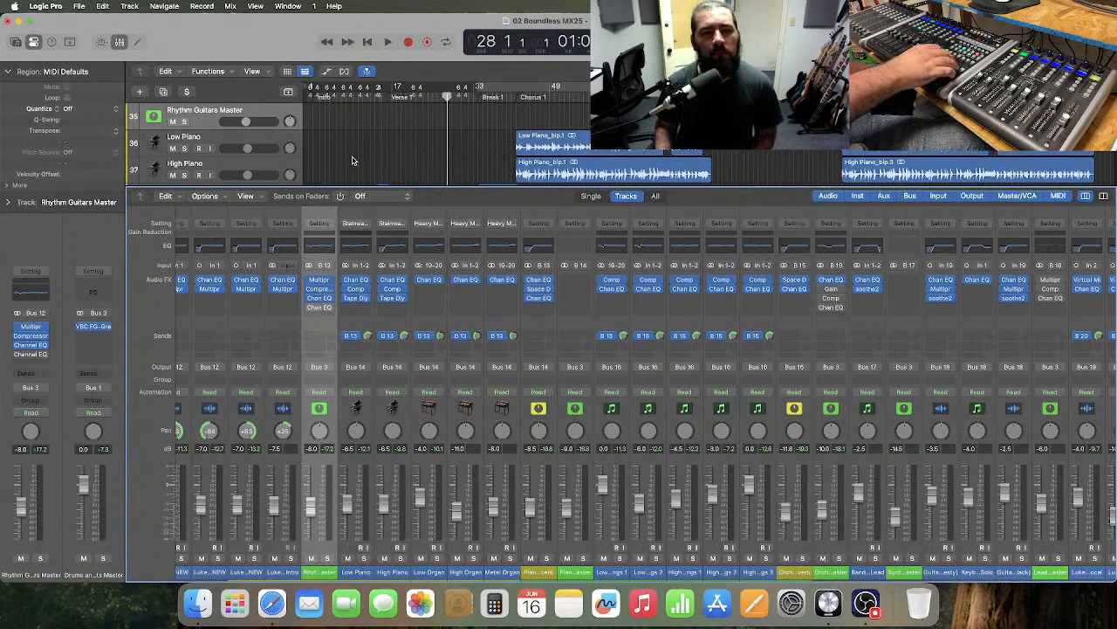
{"action": "key", "text": "space"}
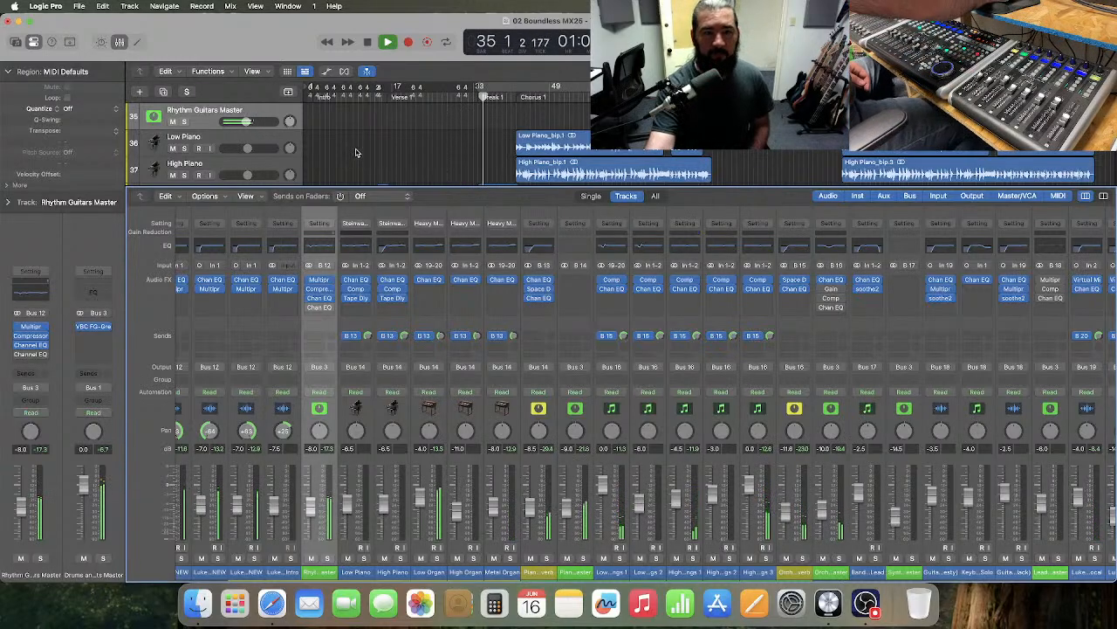
{"action": "left_click", "coordinate": [308, 308]}
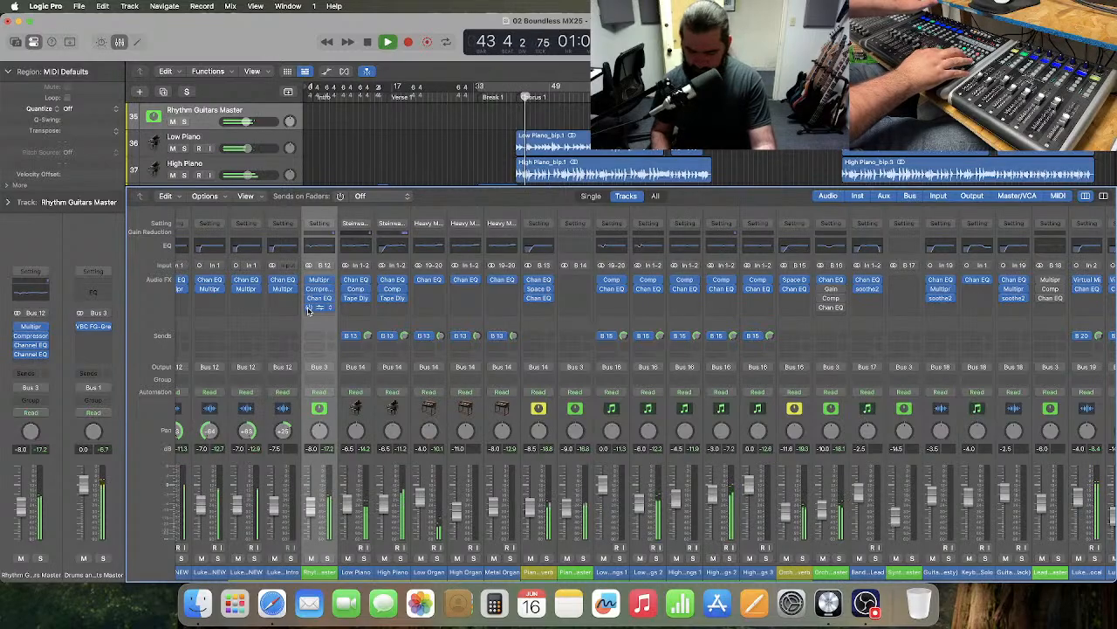
{"action": "key", "text": "space"}
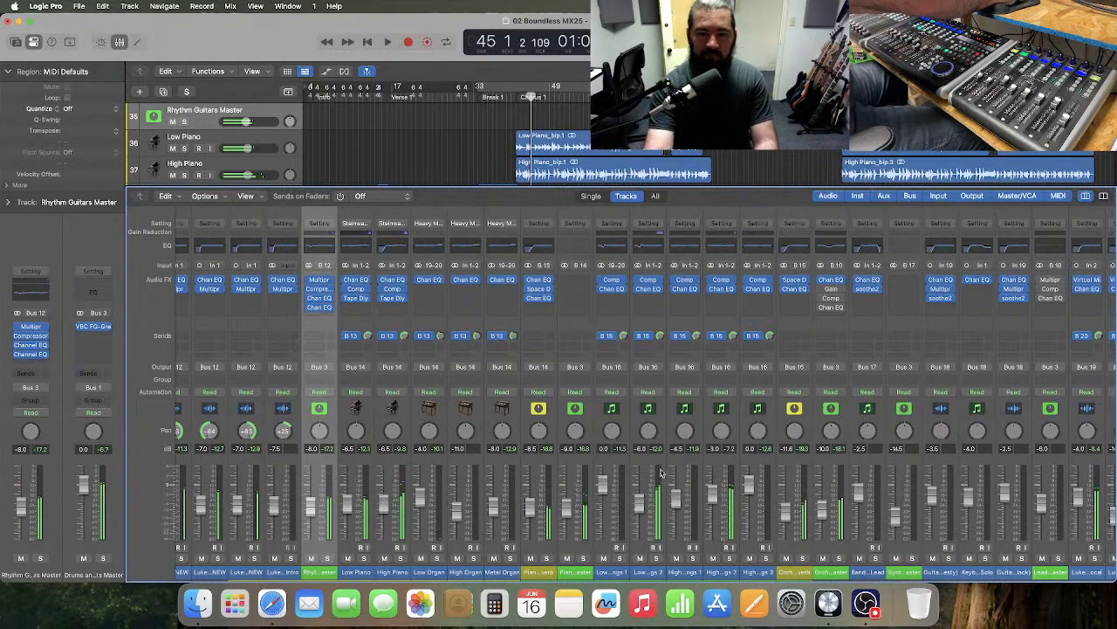
- Select the lead and backing vocal masters together and lower both by 2 dB, setting the Lead Vocals Master to -8 dB
{"action": "scroll", "coordinate": [592, 403], "scroll_direction": "right", "scroll_amount": 5}
{"action": "scroll", "coordinate": [592, 403], "scroll_direction": "right", "scroll_amount": 10}
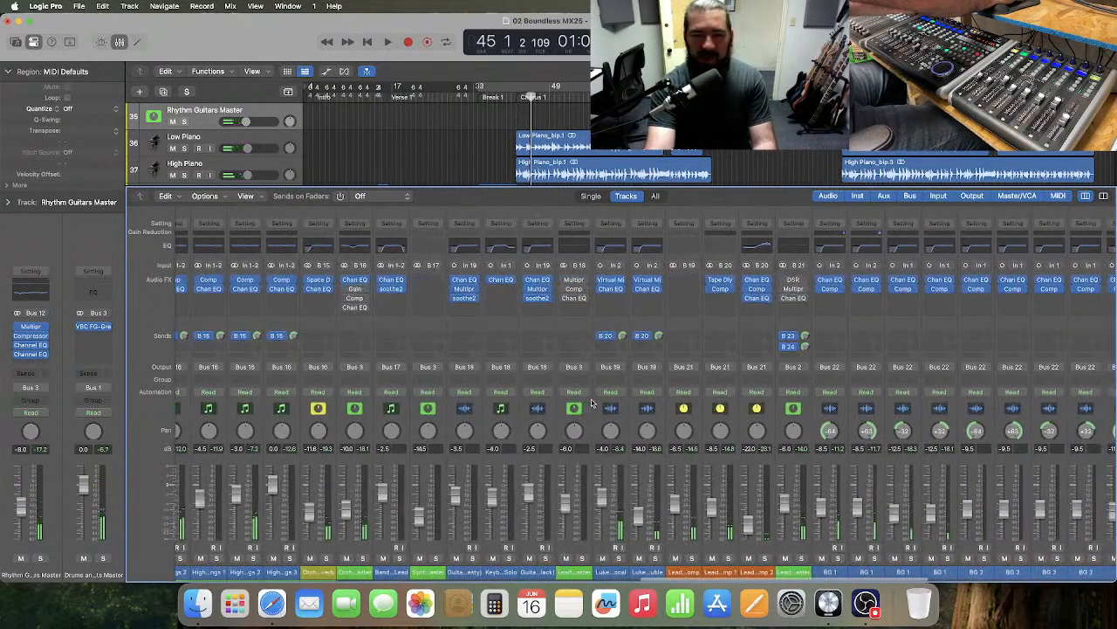
{"action": "scroll", "coordinate": [592, 403], "scroll_direction": "right", "scroll_amount": 4}
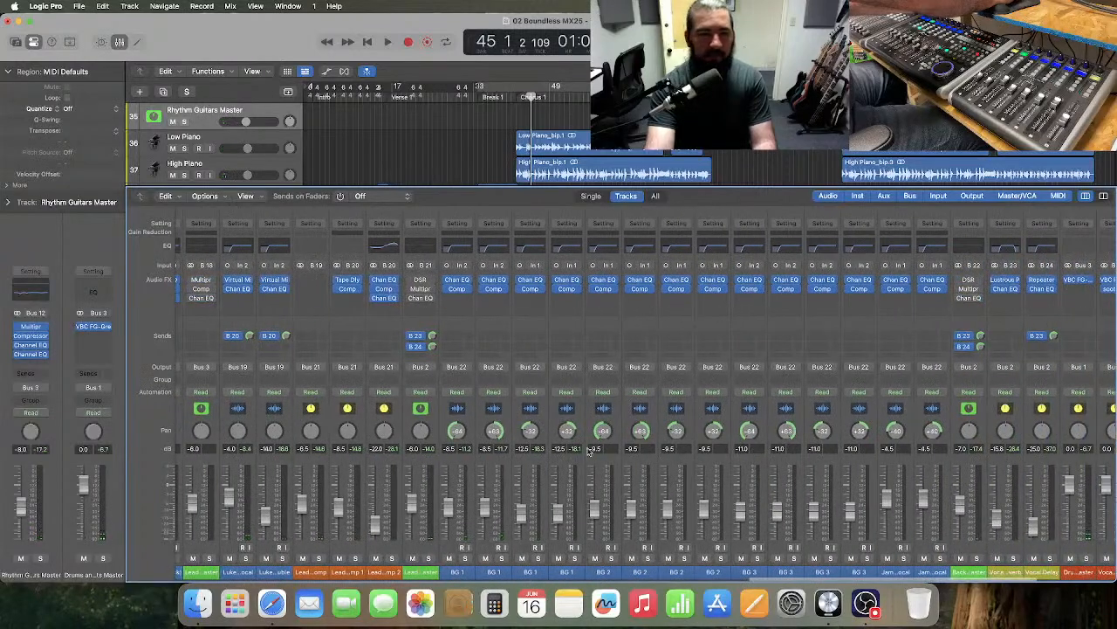
{"action": "left_click", "coordinate": [426, 421]}
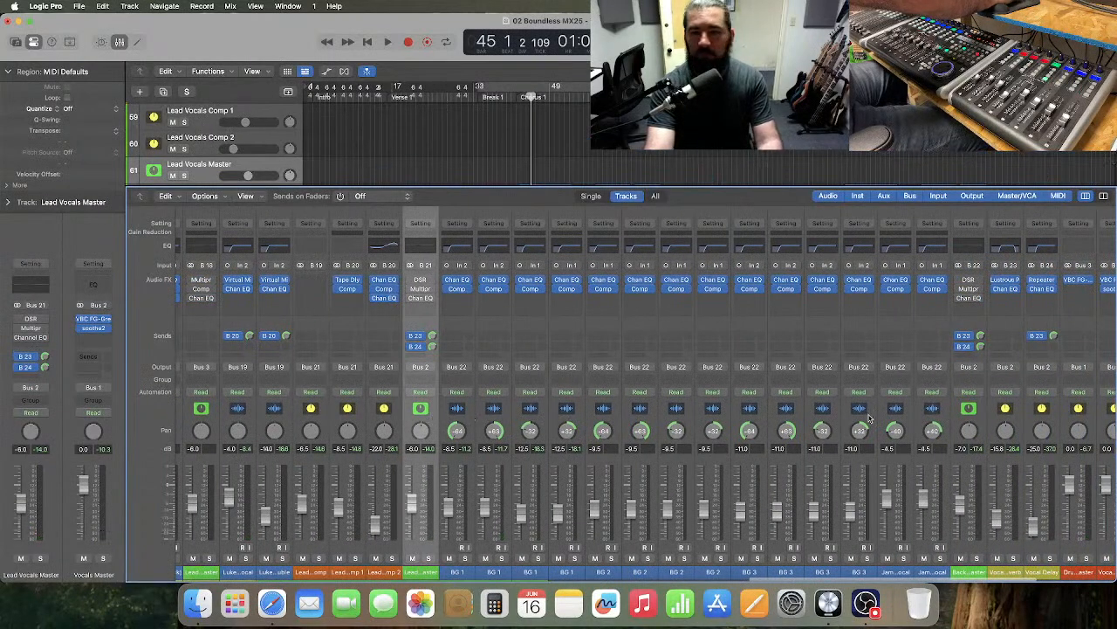
{"action": "left_click", "coordinate": [958, 423]}
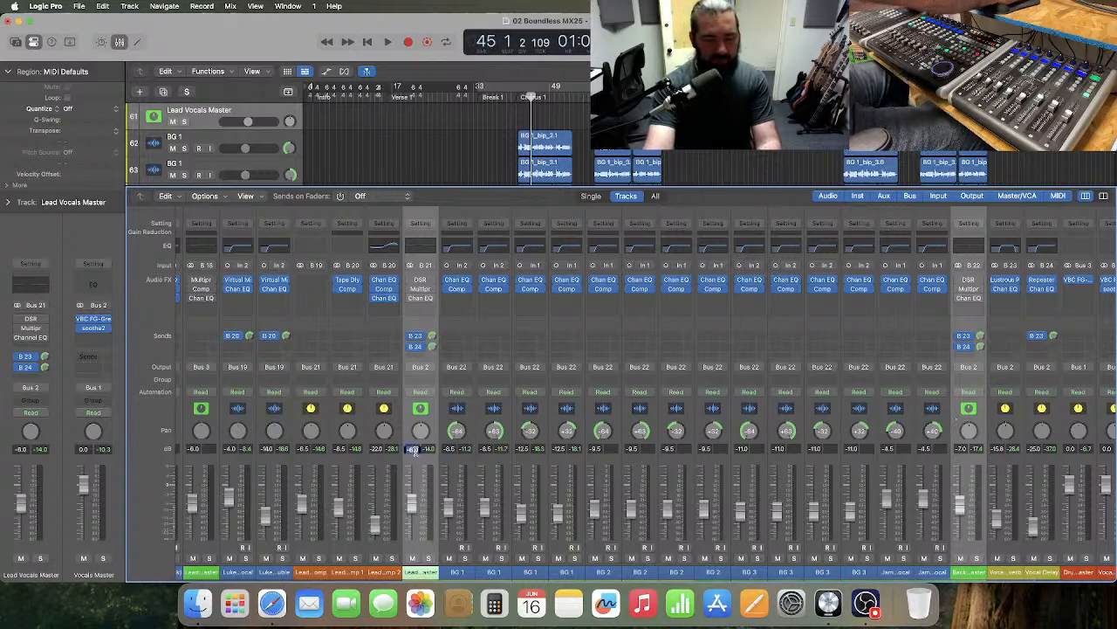
{"action": "type", "text": "-8"}
{"action": "key", "text": "Return"}
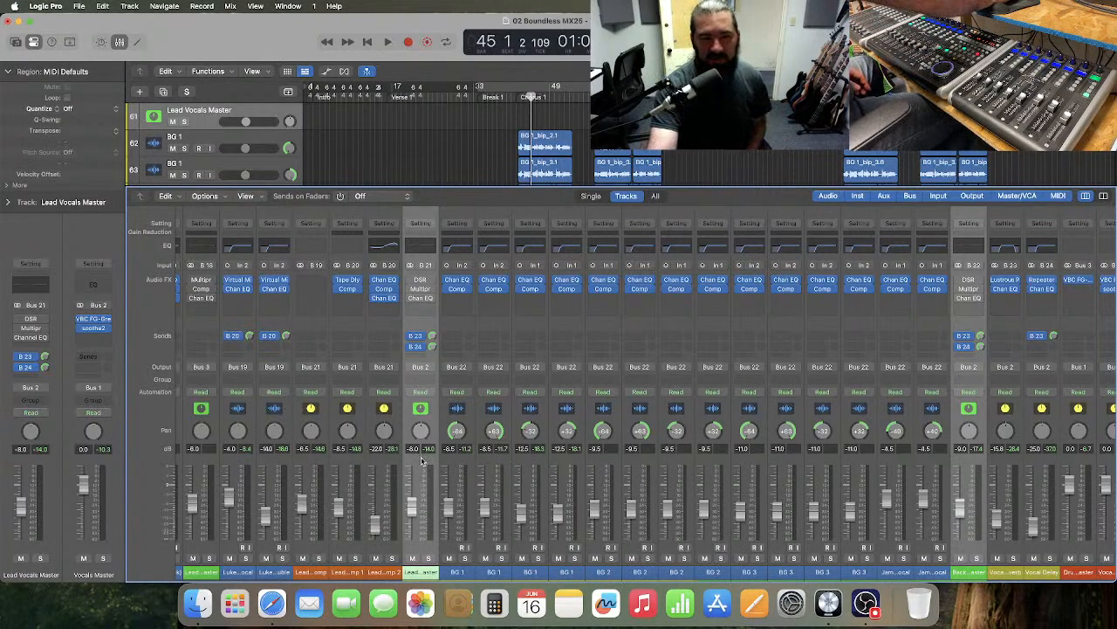
- Move the playhead back to Break 1, a few bars before Chorus 1, and play the mix into the chorus
{"action": "scroll", "coordinate": [420, 461], "scroll_direction": "left", "scroll_amount": 3}
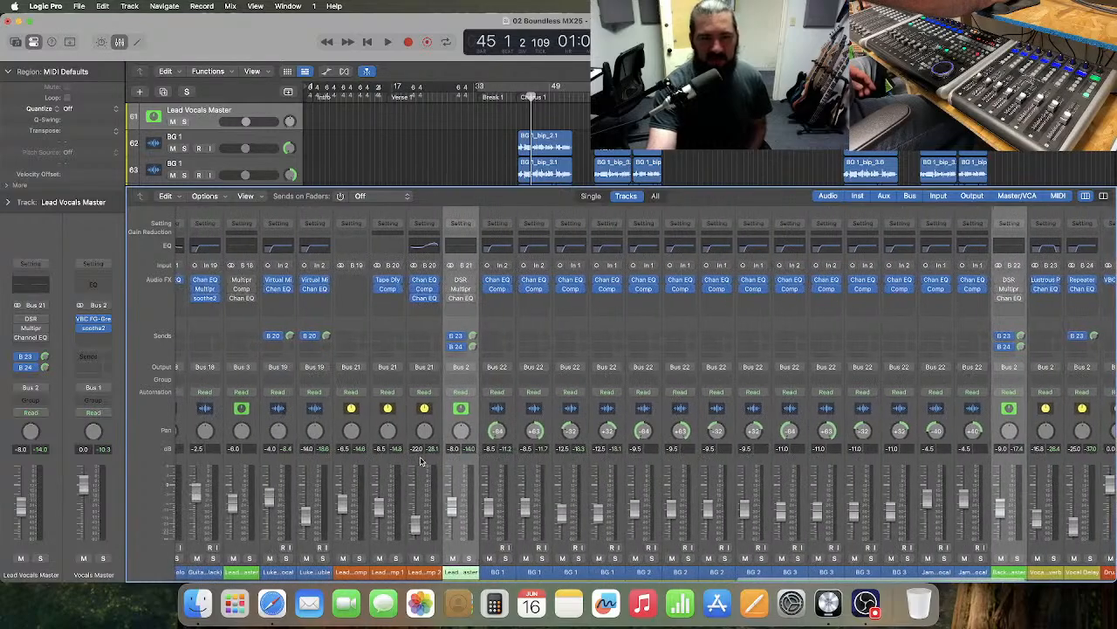
{"action": "scroll", "coordinate": [420, 461], "scroll_direction": "left", "scroll_amount": 10}
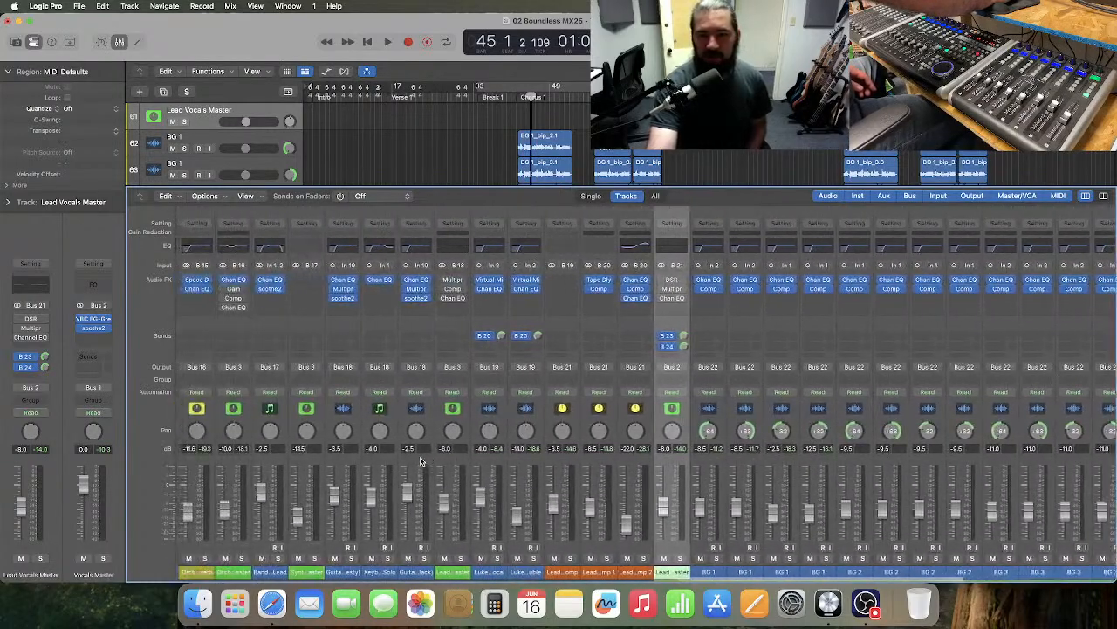
{"action": "scroll", "coordinate": [420, 461], "scroll_direction": "left", "scroll_amount": 2}
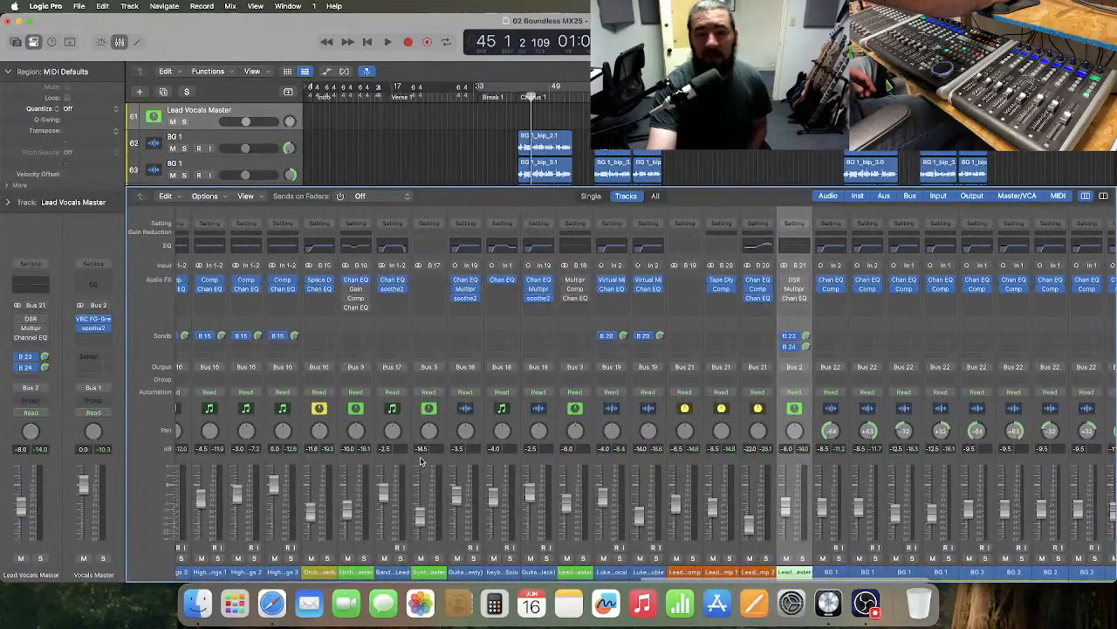
{"action": "scroll", "coordinate": [420, 461], "scroll_direction": "left", "scroll_amount": 5}
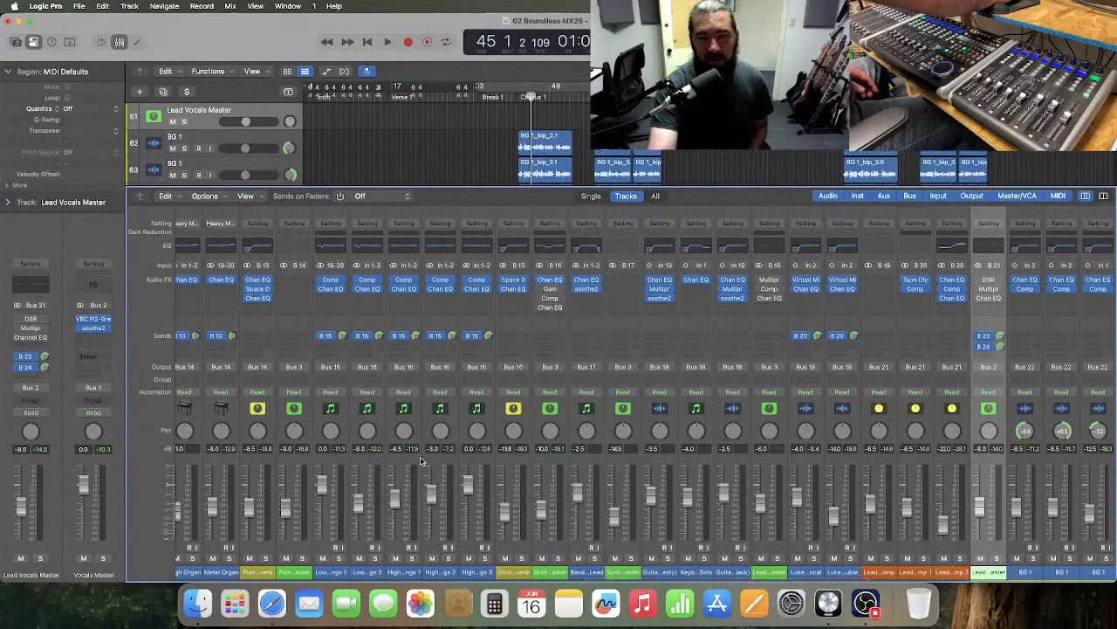
{"action": "key", "text": "comma"}
{"action": "key", "text": "comma"}
{"action": "key", "text": "comma"}
{"action": "key", "text": "comma"}
{"action": "key", "text": "comma"}
{"action": "key", "text": "comma"}
{"action": "key", "text": "comma"}
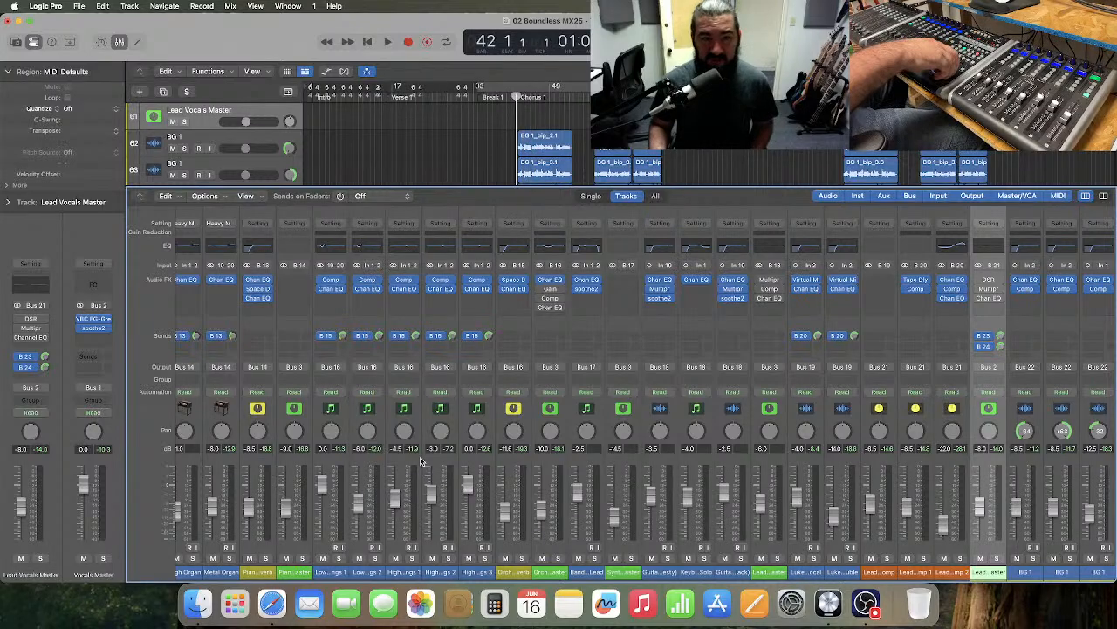
{"action": "key", "text": "period"}
{"action": "key", "text": "period"}
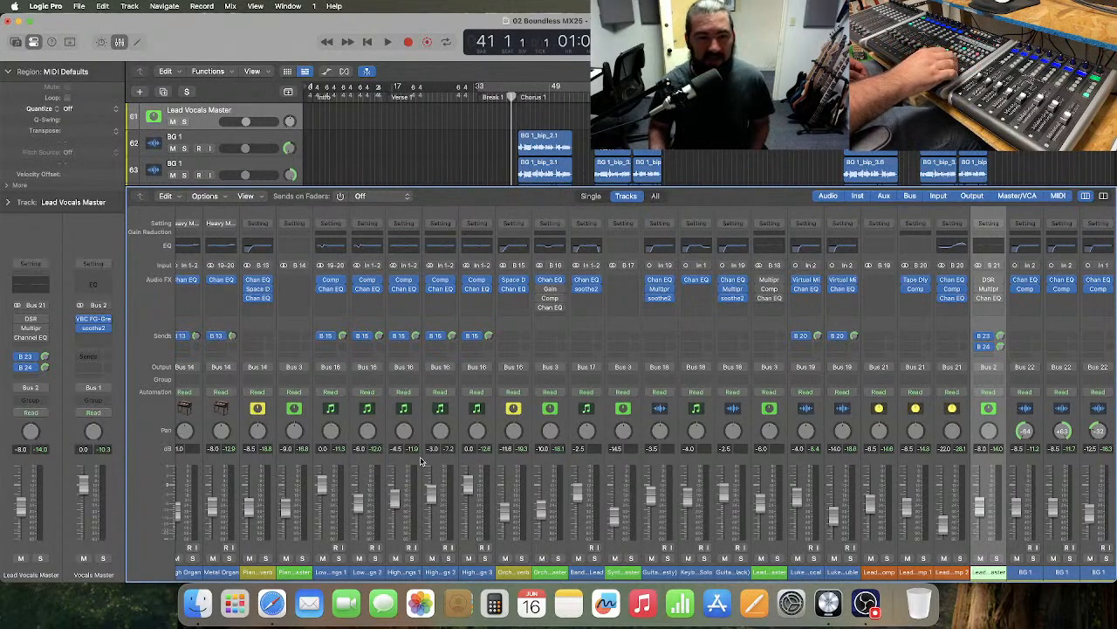
{"action": "key", "text": "comma"}
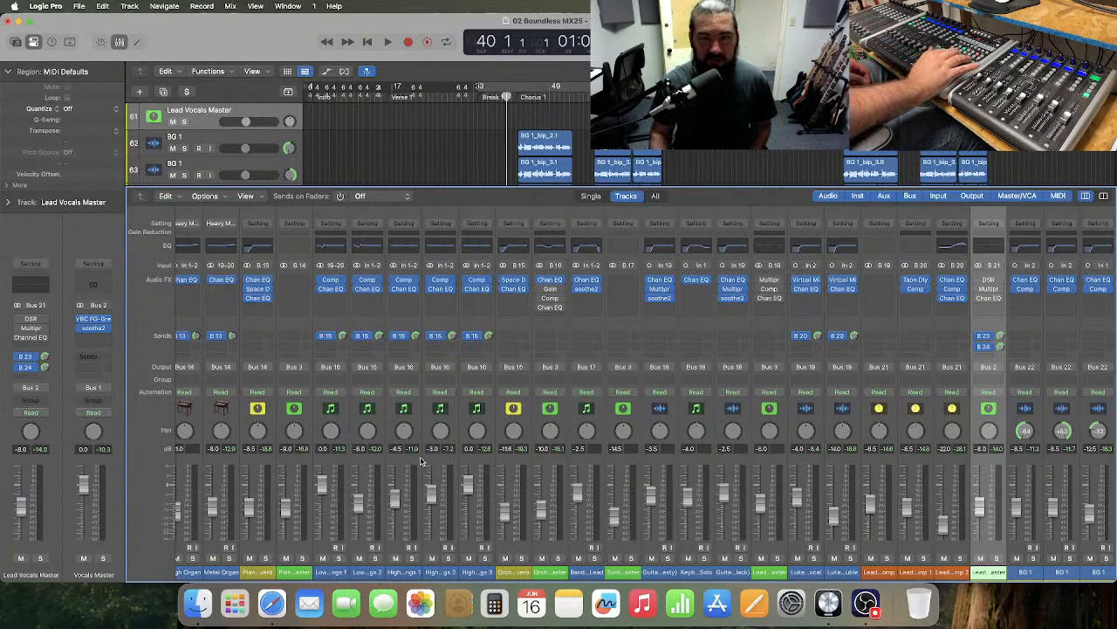
{"action": "key", "text": "comma"}
{"action": "key", "text": "comma"}
{"action": "key", "text": "comma"}
{"action": "key", "text": "space"}
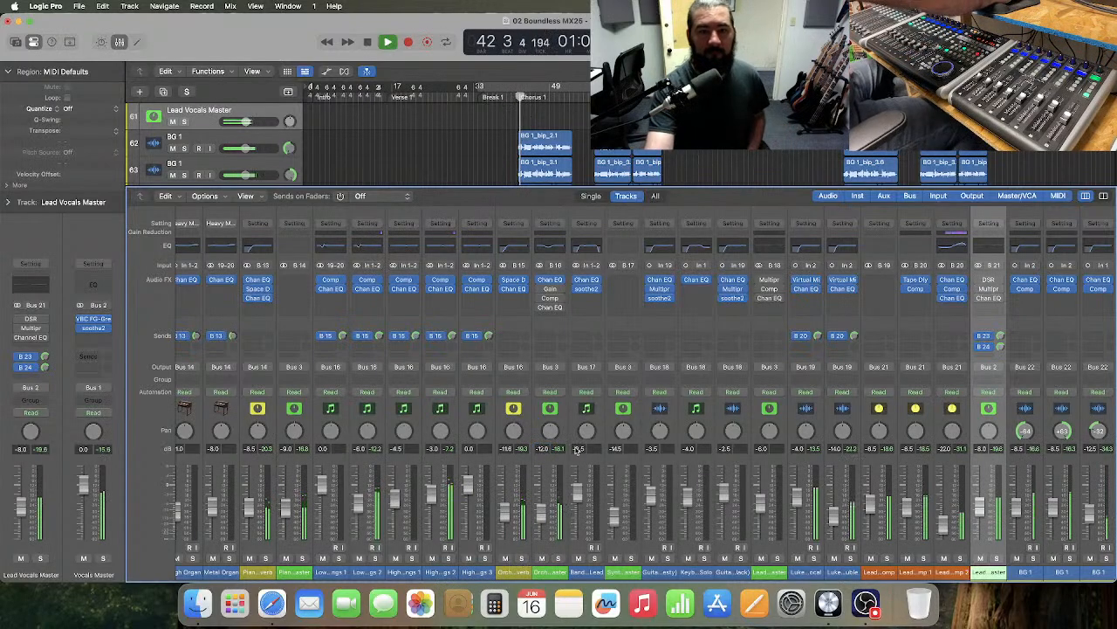
- During playback, set the orchestra master to -12 dB, the piano master to -10 dB and the Rhythm Guitars Master to -7 dB
{"action": "scroll", "coordinate": [574, 457], "scroll_direction": "left", "scroll_amount": 5}
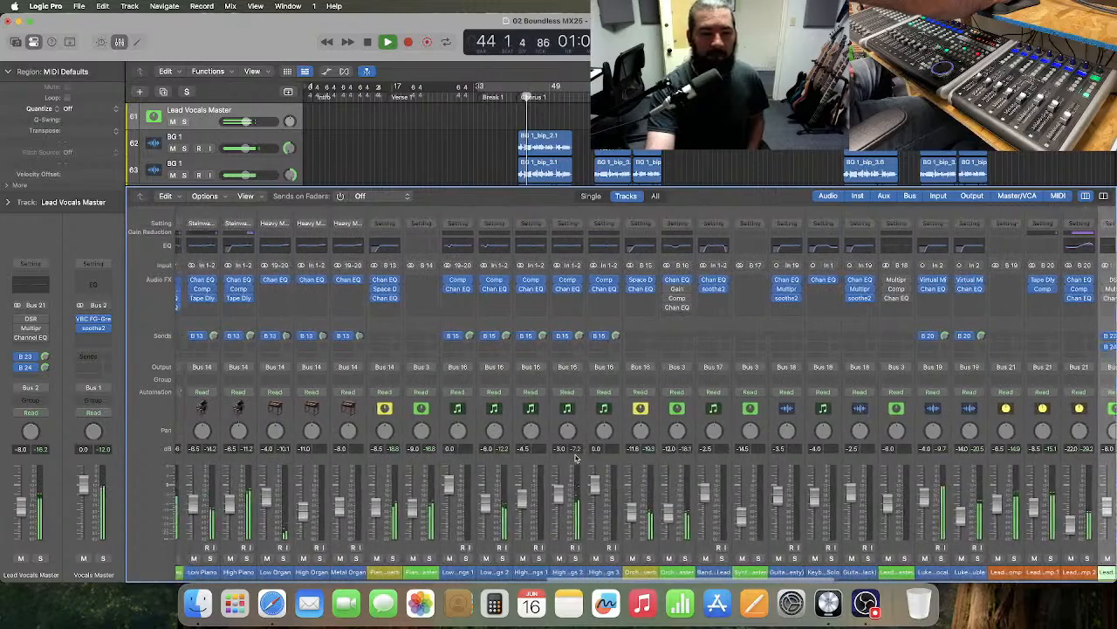
{"action": "scroll", "coordinate": [377, 470], "scroll_direction": "left", "scroll_amount": 2}
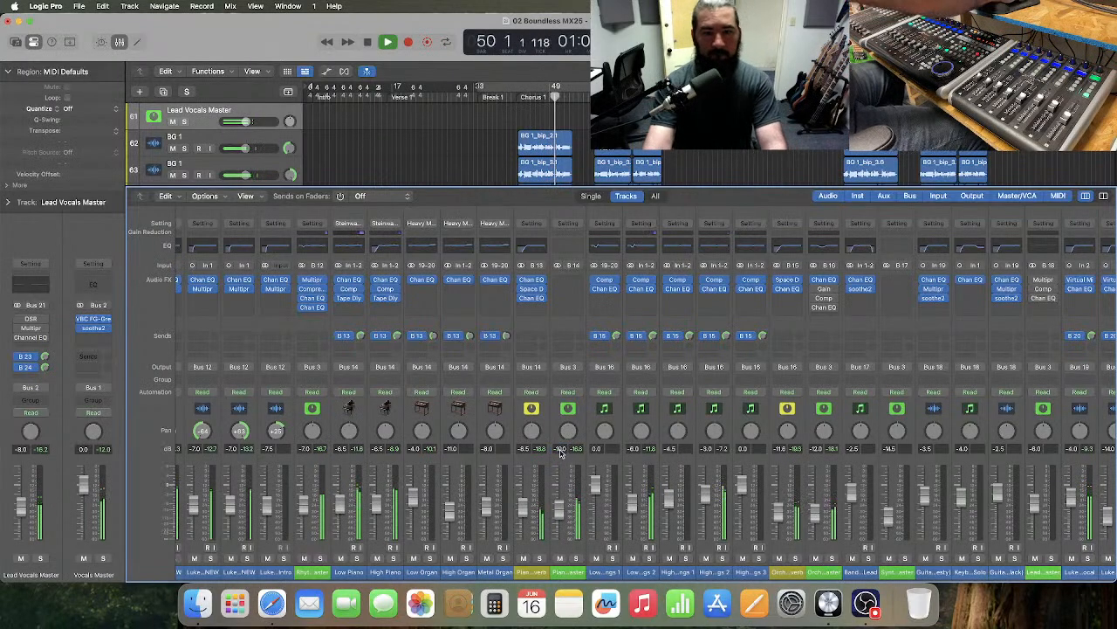
{"action": "scroll", "coordinate": [509, 461], "scroll_direction": "left", "scroll_amount": 4}
{"action": "scroll", "coordinate": [509, 461], "scroll_direction": "left", "scroll_amount": 2}
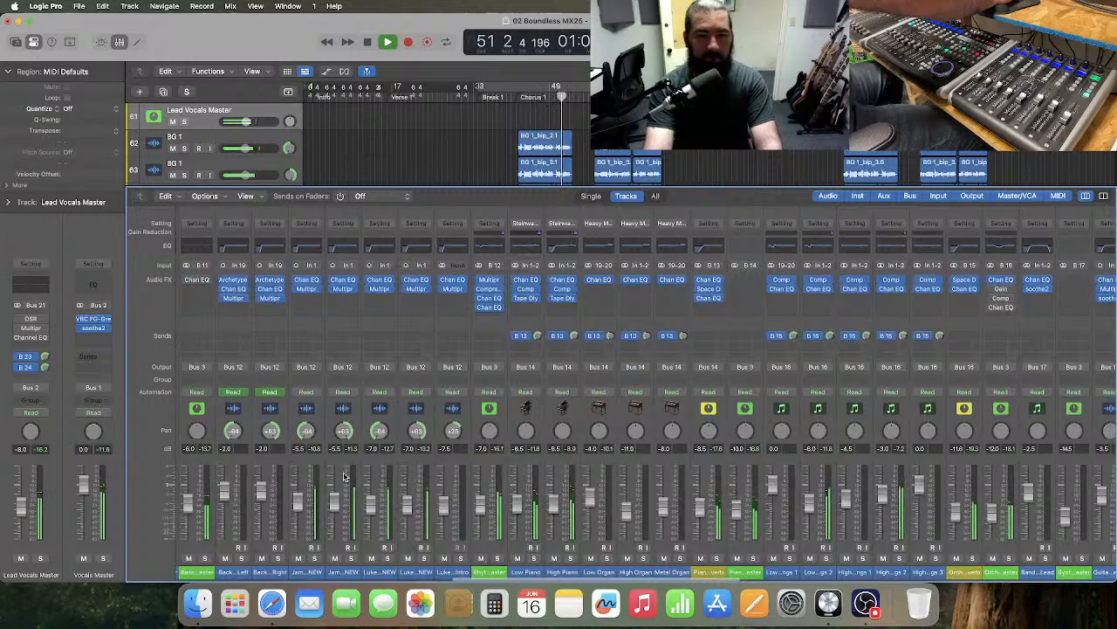
{"action": "scroll", "coordinate": [344, 476], "scroll_direction": "left", "scroll_amount": 1}
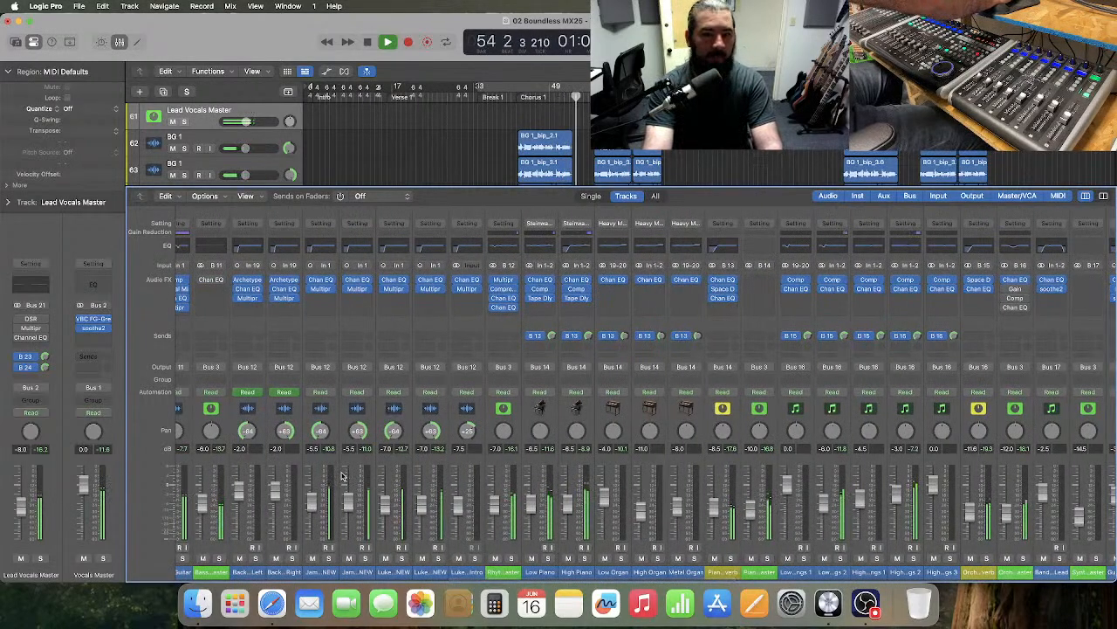
{"action": "scroll", "coordinate": [352, 476], "scroll_direction": "left", "scroll_amount": 8}
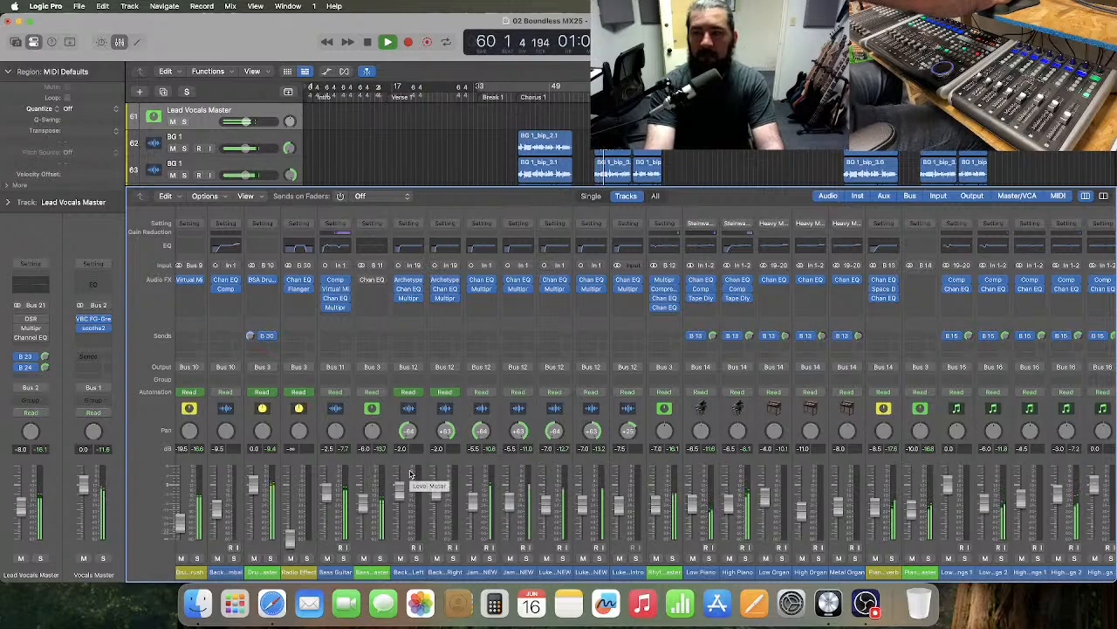
- Set the synth master's level to -17 dB while the mix plays on, and stop playback
{"action": "scroll", "coordinate": [567, 460], "scroll_direction": "right", "scroll_amount": 1}
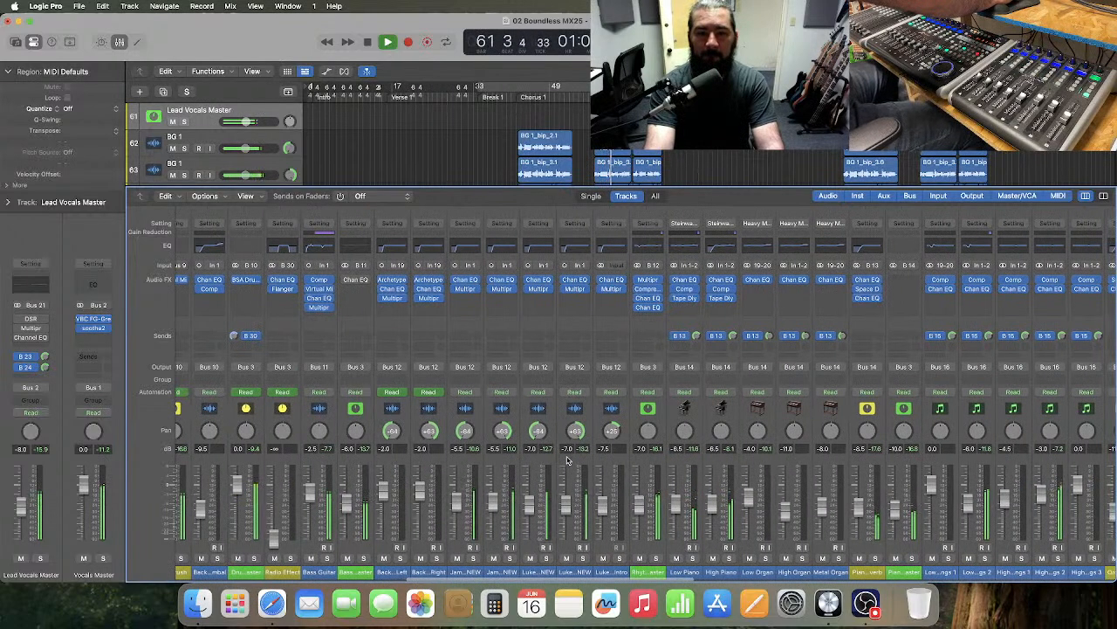
{"action": "scroll", "coordinate": [568, 461], "scroll_direction": "right", "scroll_amount": 3}
{"action": "scroll", "coordinate": [568, 460], "scroll_direction": "right", "scroll_amount": 8}
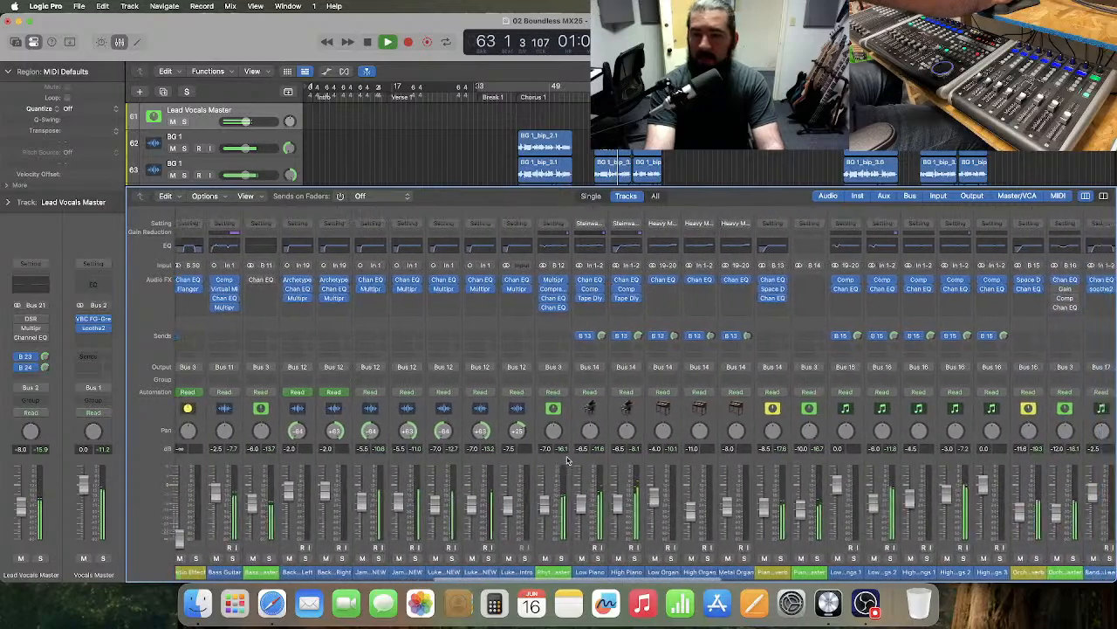
{"action": "scroll", "coordinate": [568, 460], "scroll_direction": "right", "scroll_amount": 2}
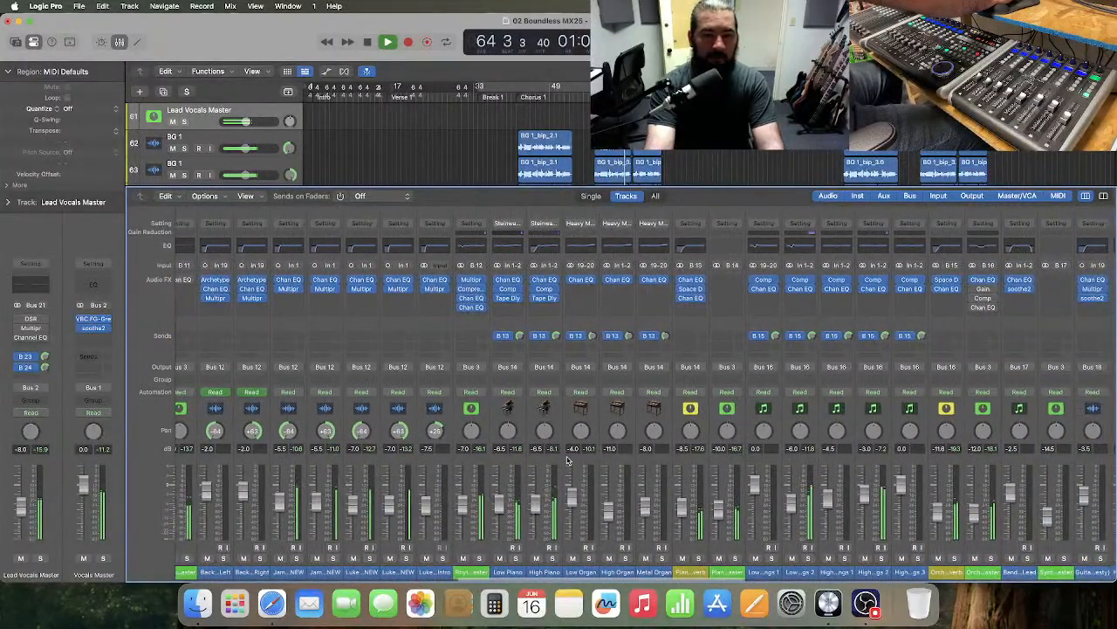
{"action": "scroll", "coordinate": [568, 460], "scroll_direction": "right", "scroll_amount": 10}
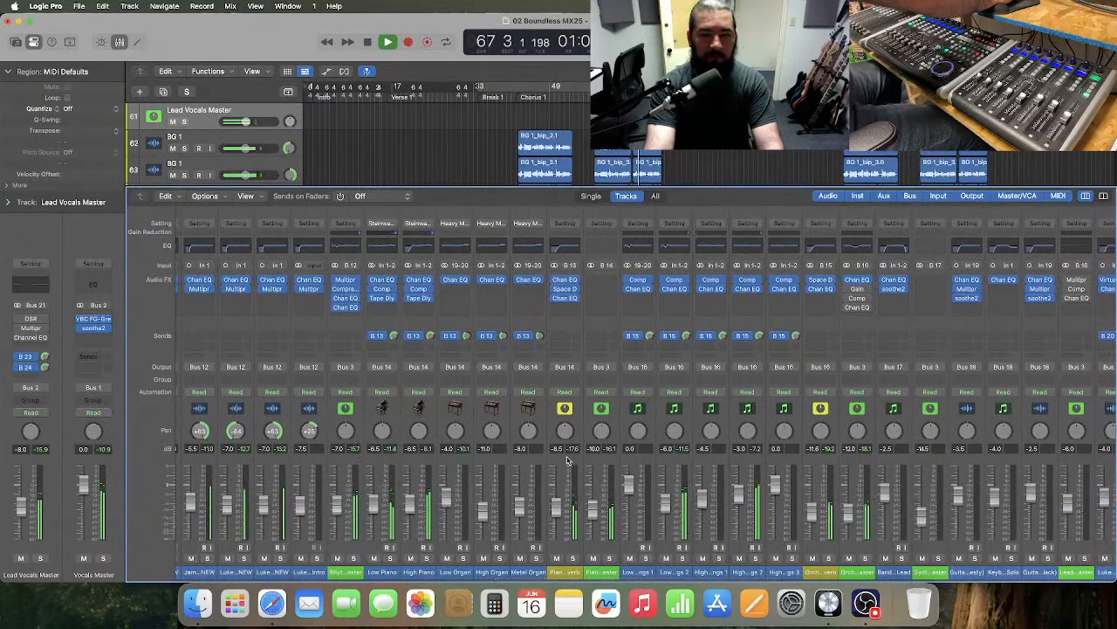
{"action": "scroll", "coordinate": [567, 460], "scroll_direction": "right", "scroll_amount": 10}
{"action": "scroll", "coordinate": [567, 460], "scroll_direction": "right", "scroll_amount": 10}
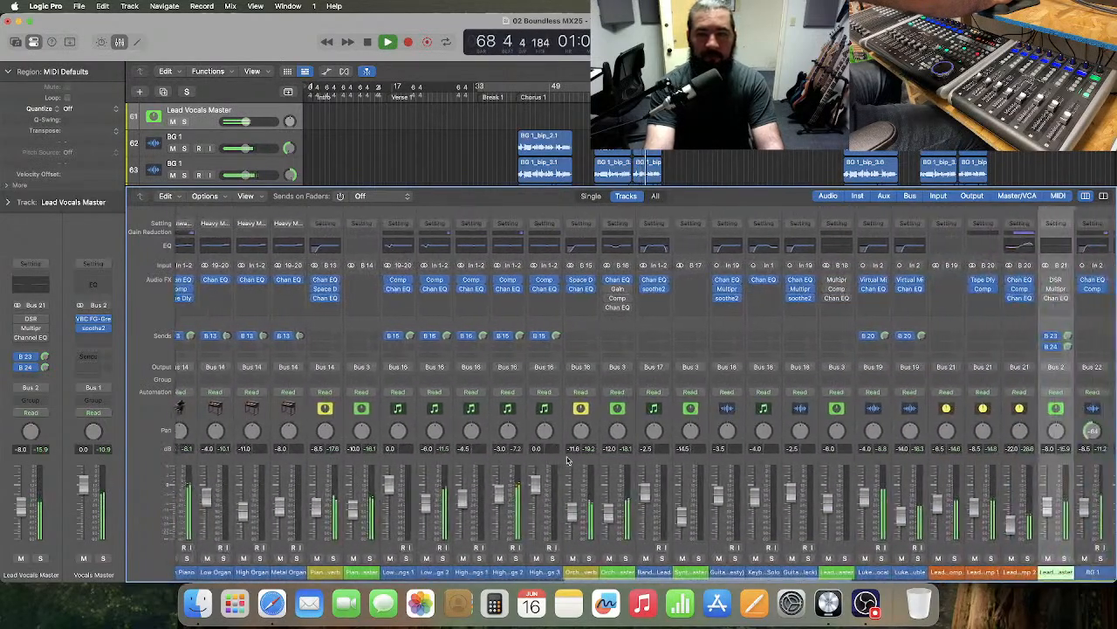
{"action": "scroll", "coordinate": [567, 460], "scroll_direction": "right", "scroll_amount": 3}
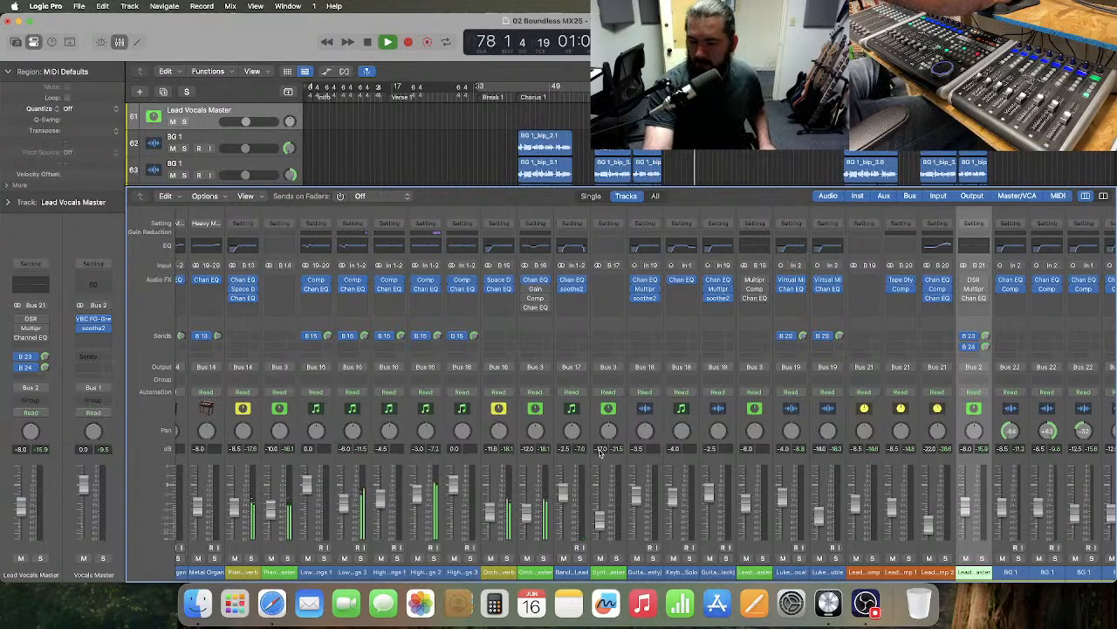
{"action": "key", "text": "space"}
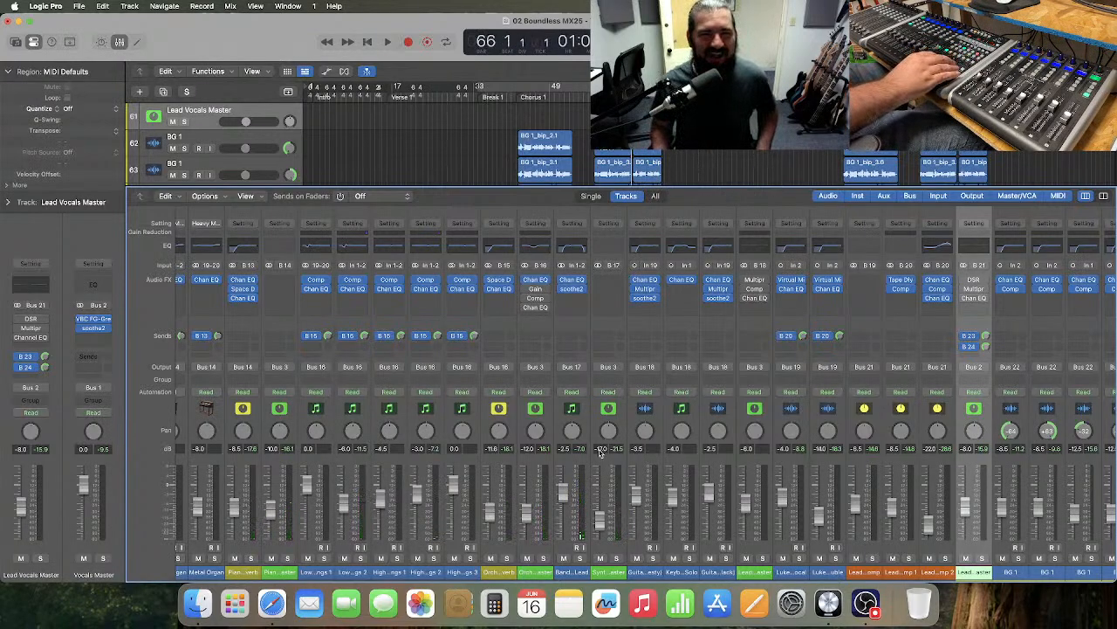
- Move the playhead back to bar 19 in Verse 1
{"action": "key", "text": "comma"}
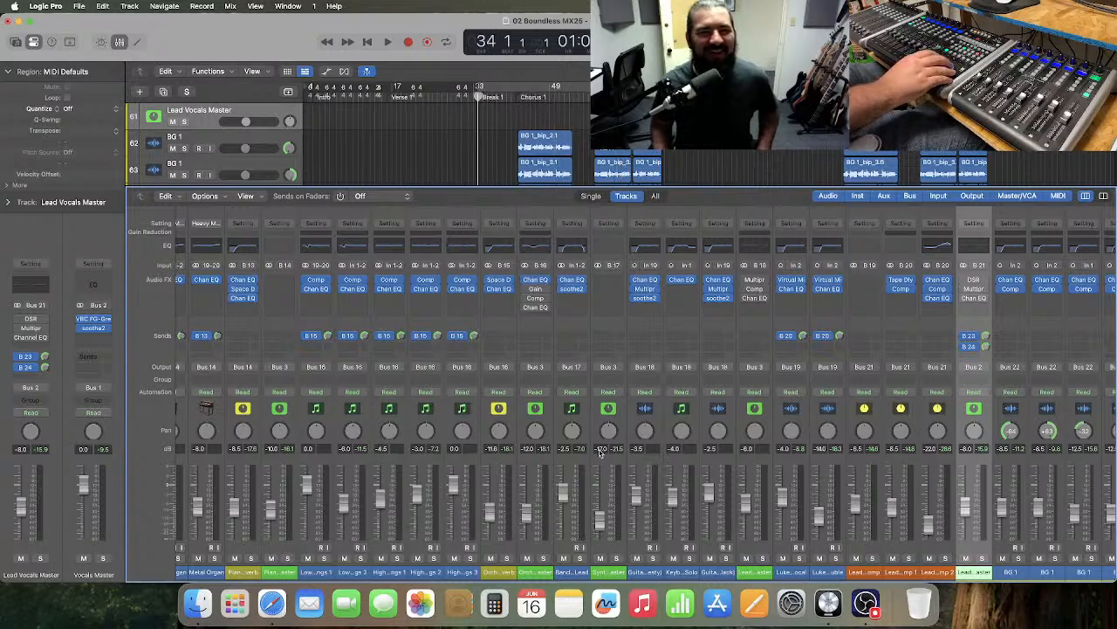
{"action": "key", "text": "comma"}
{"action": "key", "text": "comma"}
{"action": "key", "text": "comma"}
{"action": "key", "text": "comma"}
{"action": "key", "text": "comma"}
{"action": "key", "text": "comma"}
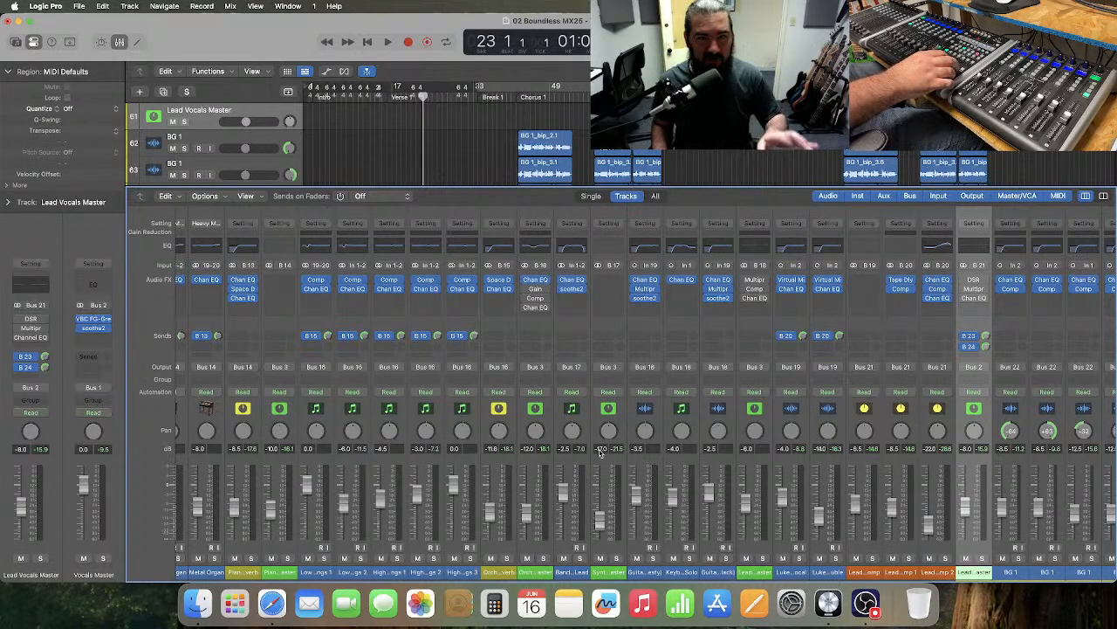
{"action": "key", "text": "comma"}
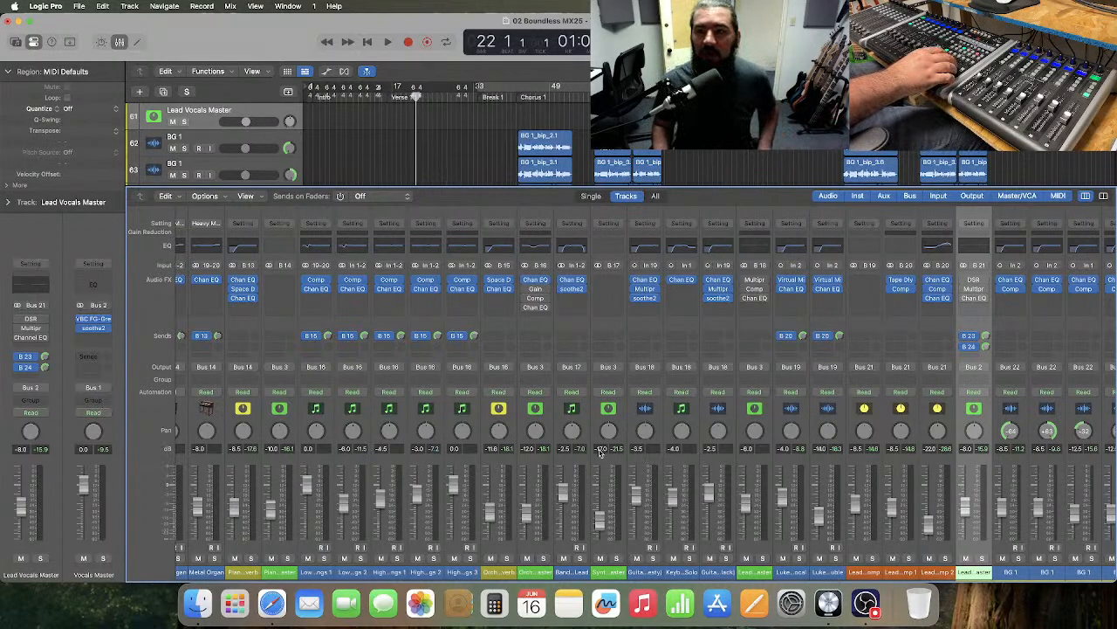
{"action": "key", "text": "comma"}
{"action": "key", "text": "comma"}
{"action": "key", "text": "comma"}
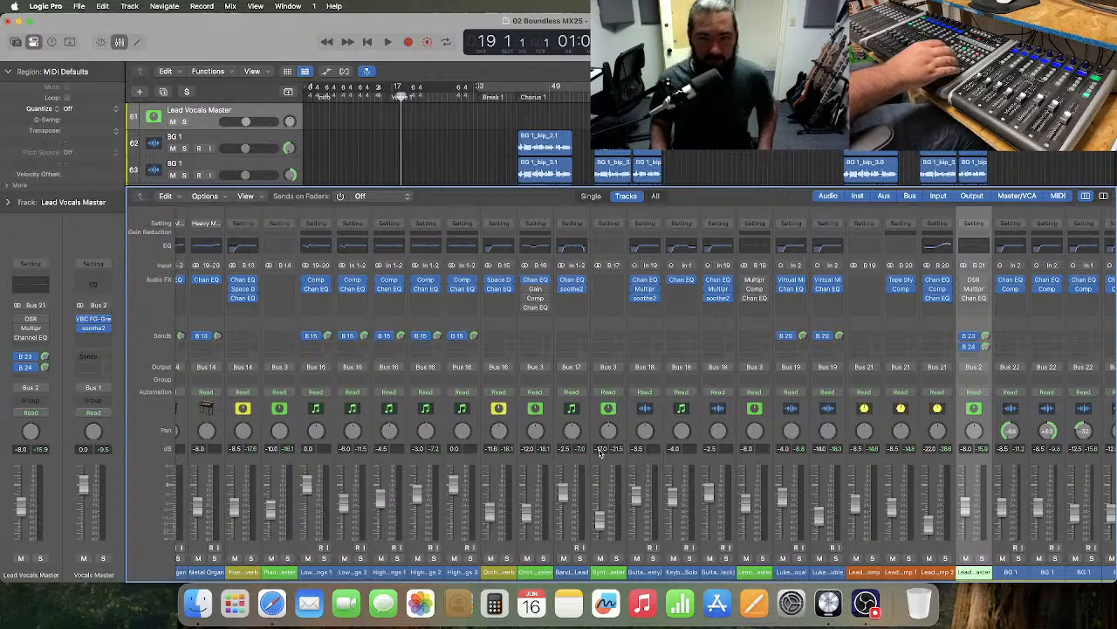
{"action": "scroll", "coordinate": [499, 433], "scroll_direction": "left", "scroll_amount": 3}
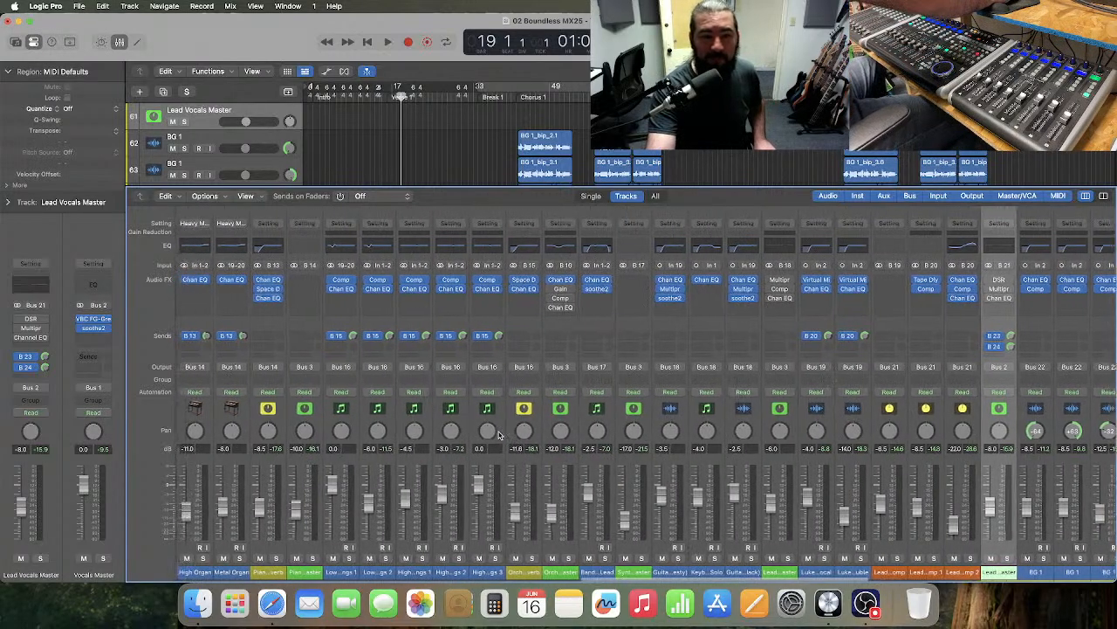
{"action": "scroll", "coordinate": [500, 434], "scroll_direction": "left", "scroll_amount": 5}
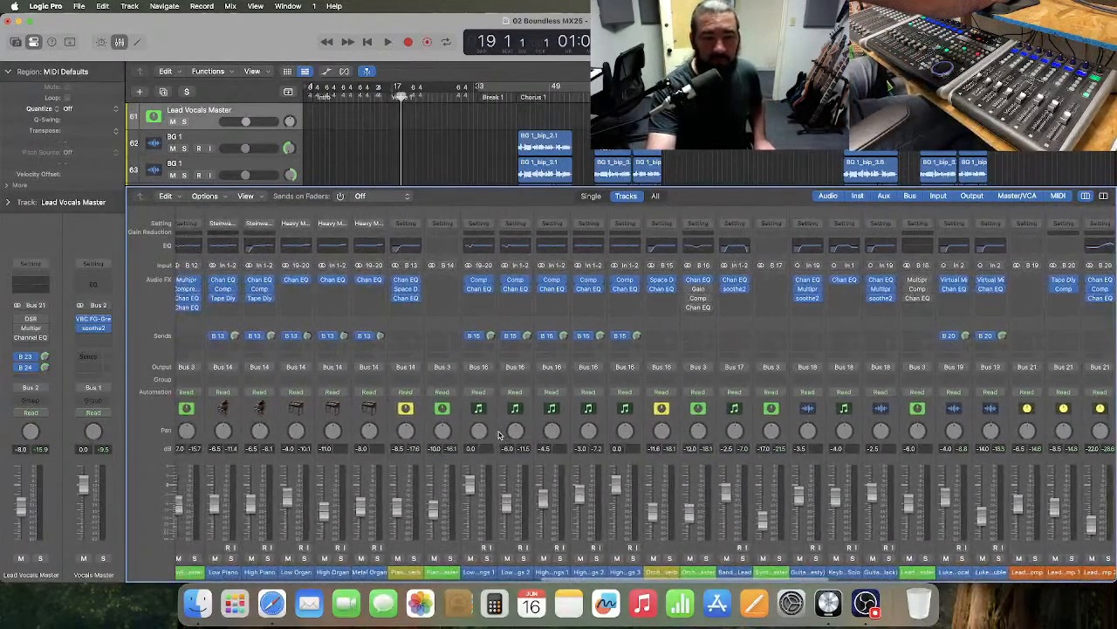
- Review the plug-ins, sends and levels on the mixer channels from the backing and rhythm guitars through the pianos, organs and orchestra
{"action": "scroll", "coordinate": [500, 434], "scroll_direction": "left", "scroll_amount": 3}
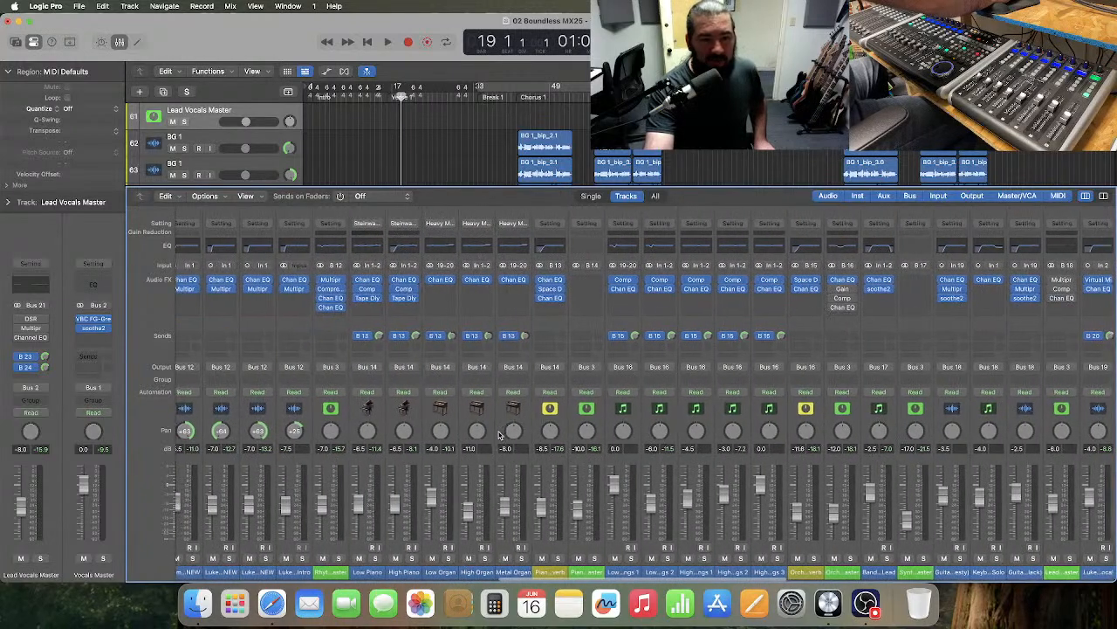
{"action": "scroll", "coordinate": [499, 434], "scroll_direction": "left", "scroll_amount": 1}
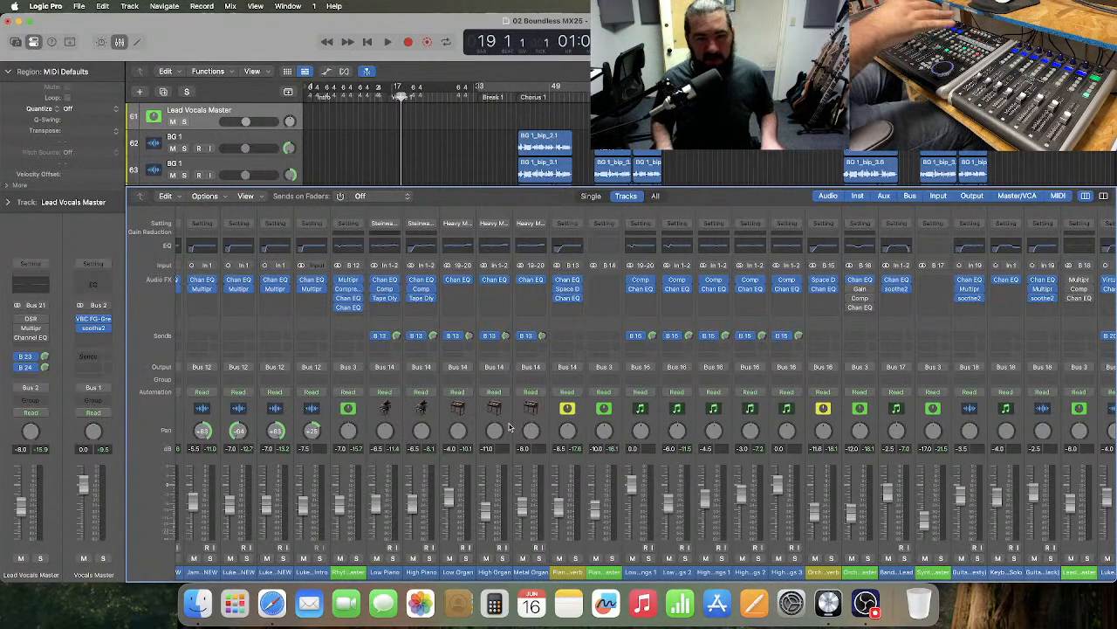
{"action": "scroll", "coordinate": [511, 427], "scroll_direction": "left", "scroll_amount": 2}
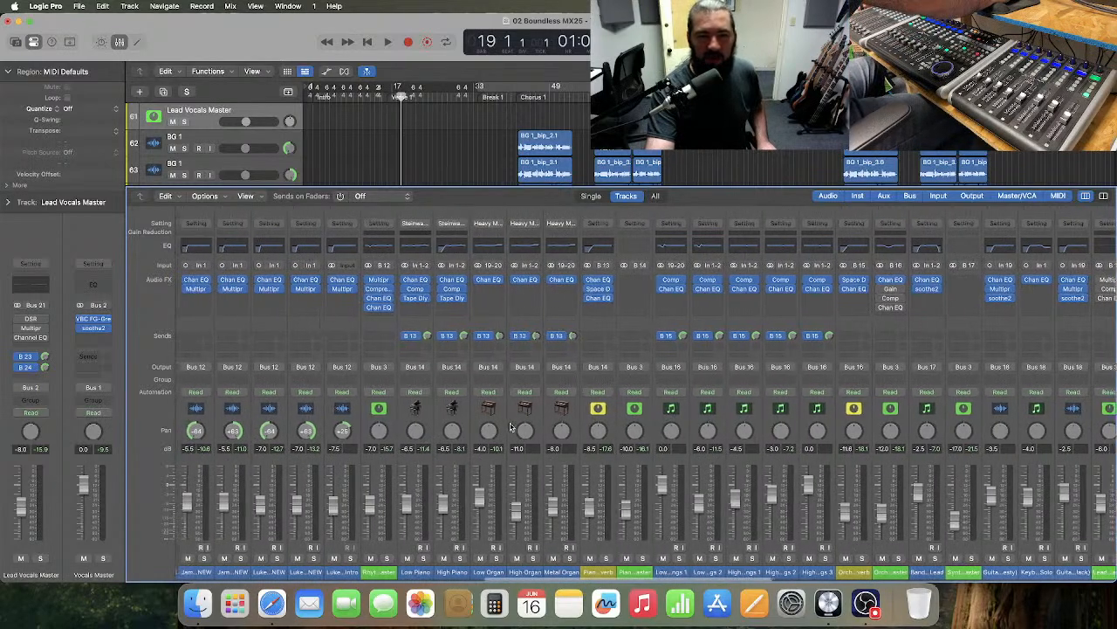
{"action": "scroll", "coordinate": [512, 427], "scroll_direction": "left", "scroll_amount": 1}
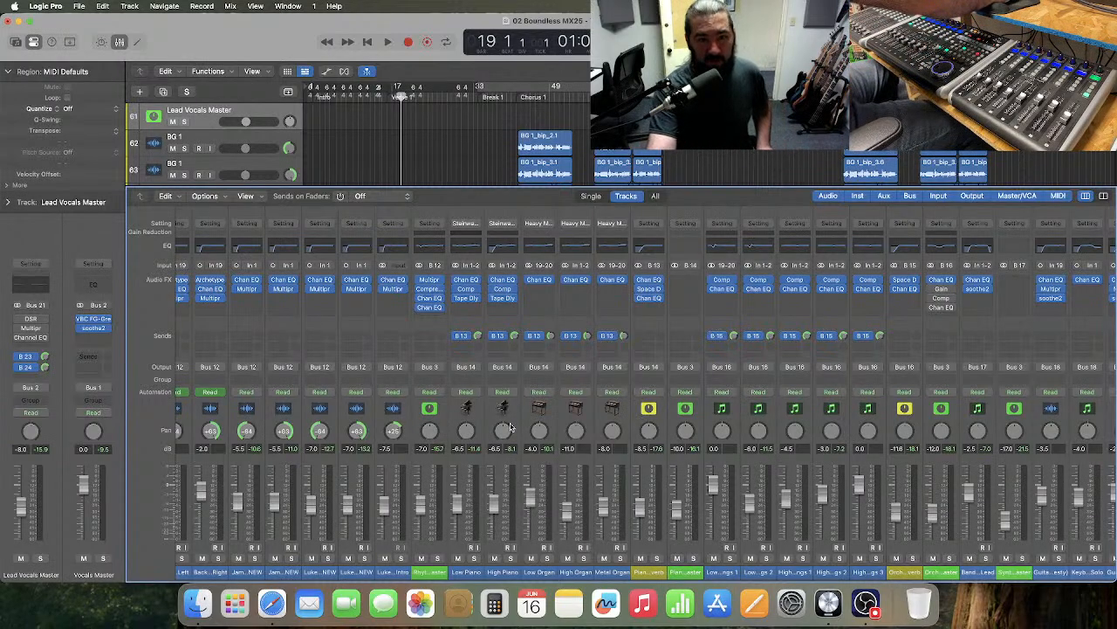
{"action": "scroll", "coordinate": [507, 425], "scroll_direction": "left", "scroll_amount": 3}
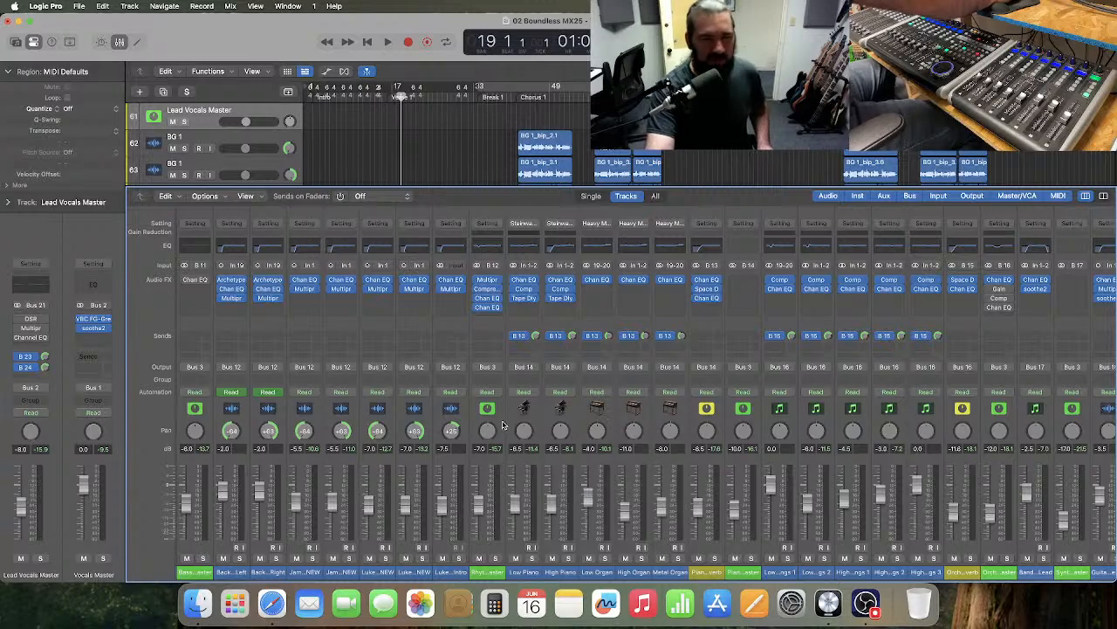
{"action": "scroll", "coordinate": [503, 425], "scroll_direction": "left", "scroll_amount": 1}
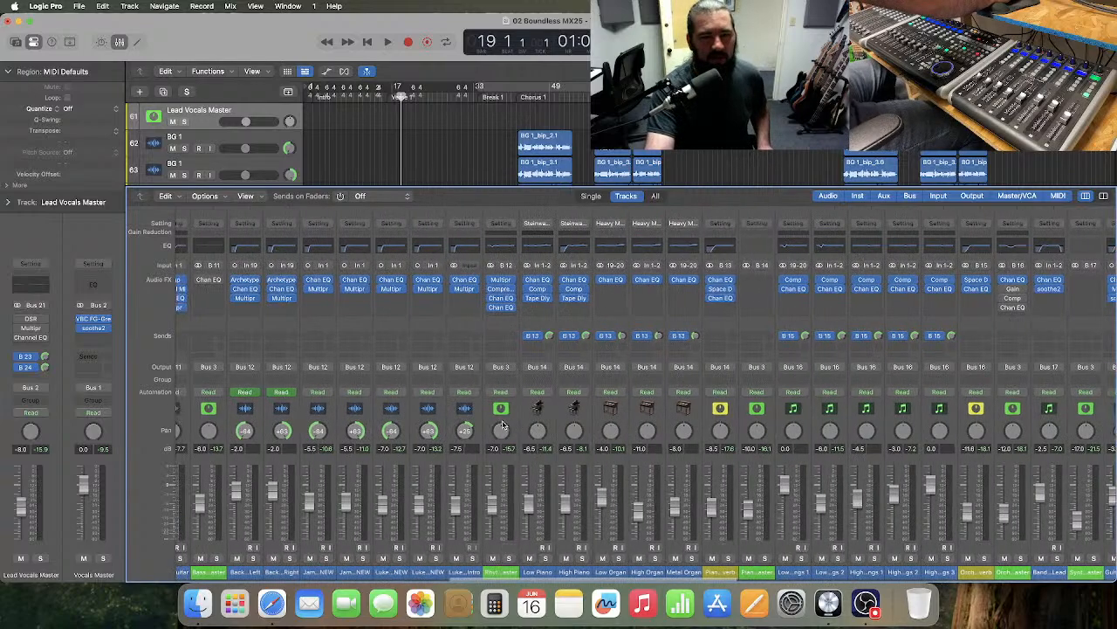
{"action": "scroll", "coordinate": [503, 425], "scroll_direction": "right", "scroll_amount": 1}
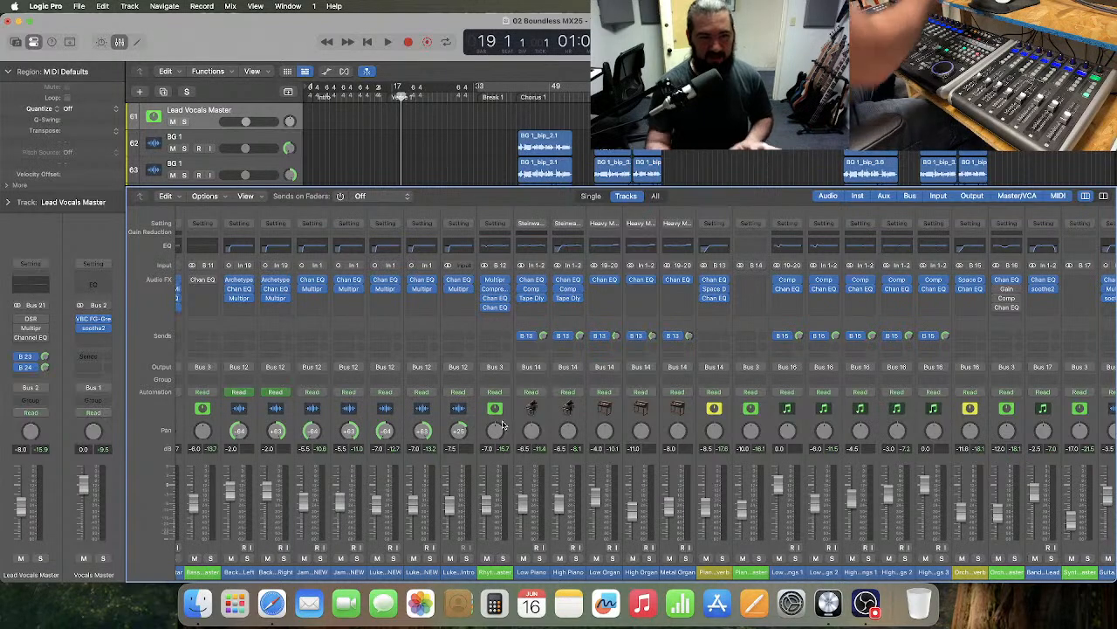
{"action": "scroll", "coordinate": [502, 425], "scroll_direction": "right", "scroll_amount": 3}
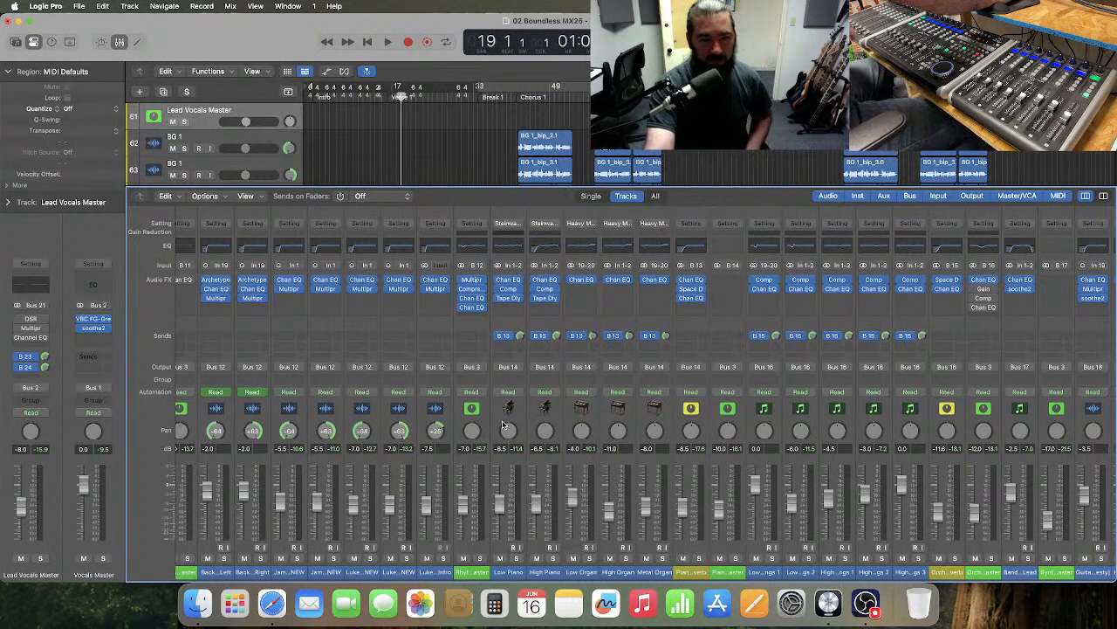
{"action": "scroll", "coordinate": [503, 425], "scroll_direction": "left", "scroll_amount": 2}
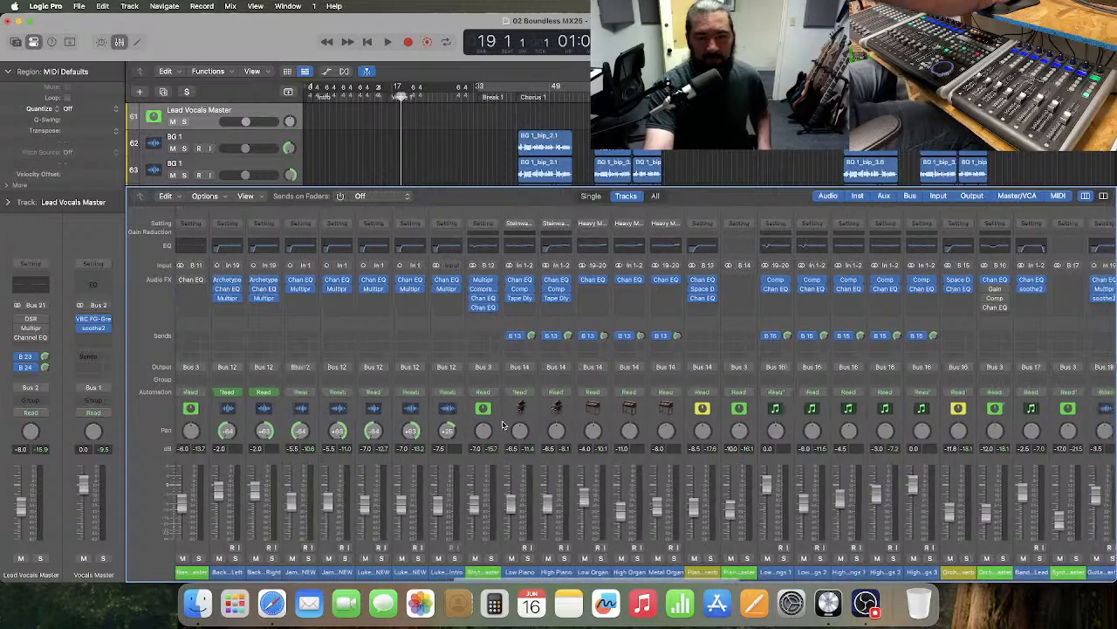
{"action": "scroll", "coordinate": [503, 425], "scroll_direction": "right", "scroll_amount": 3}
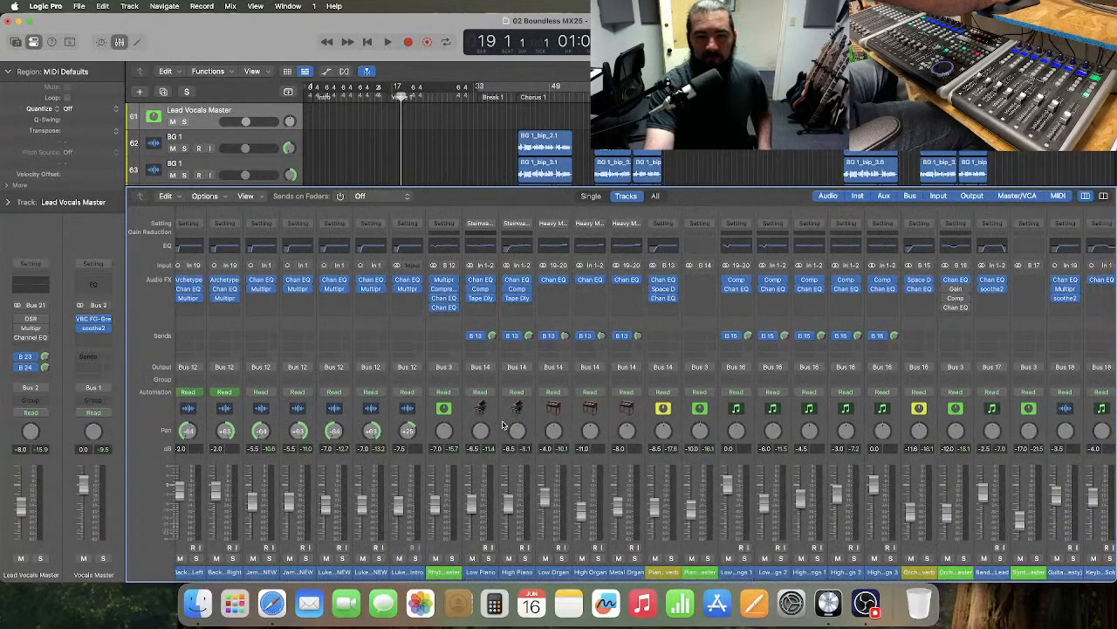
{"action": "scroll", "coordinate": [503, 426], "scroll_direction": "right", "scroll_amount": 8}
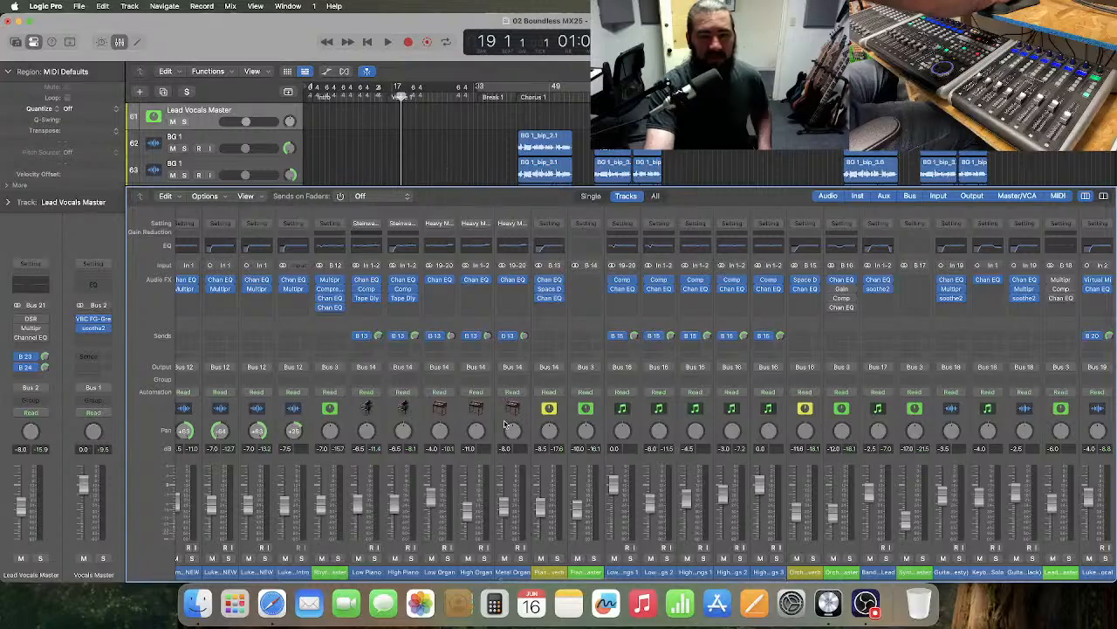
- Select the Pianos Master channel and insert a Multipressor in its empty effect slot
{"action": "left_click", "coordinate": [599, 426]}
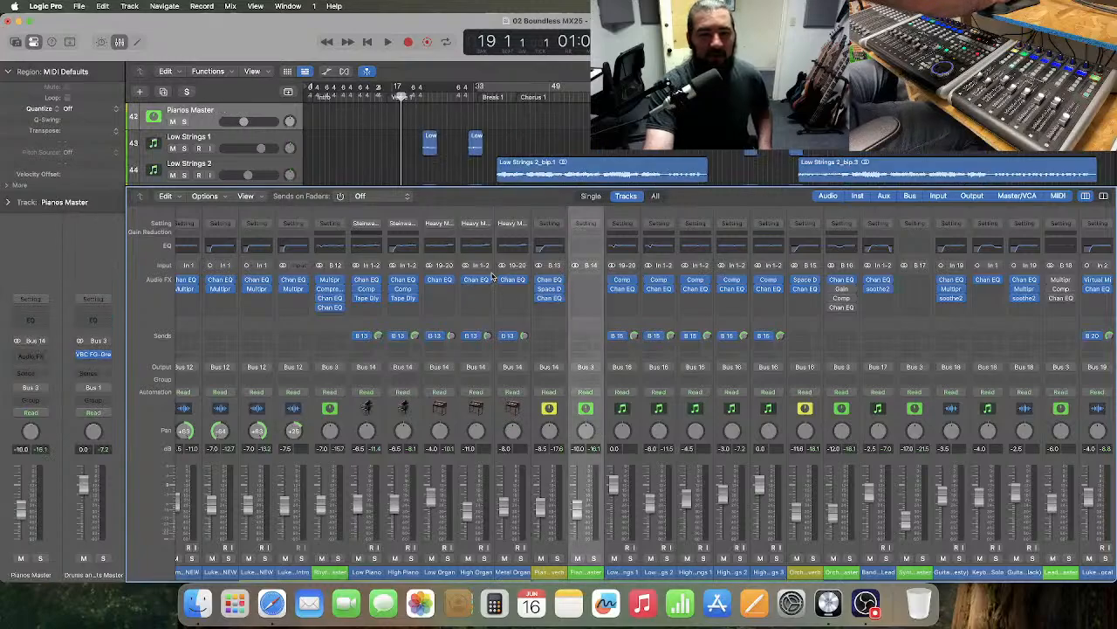
{"action": "scroll", "coordinate": [445, 148], "scroll_direction": "up", "scroll_amount": 5}
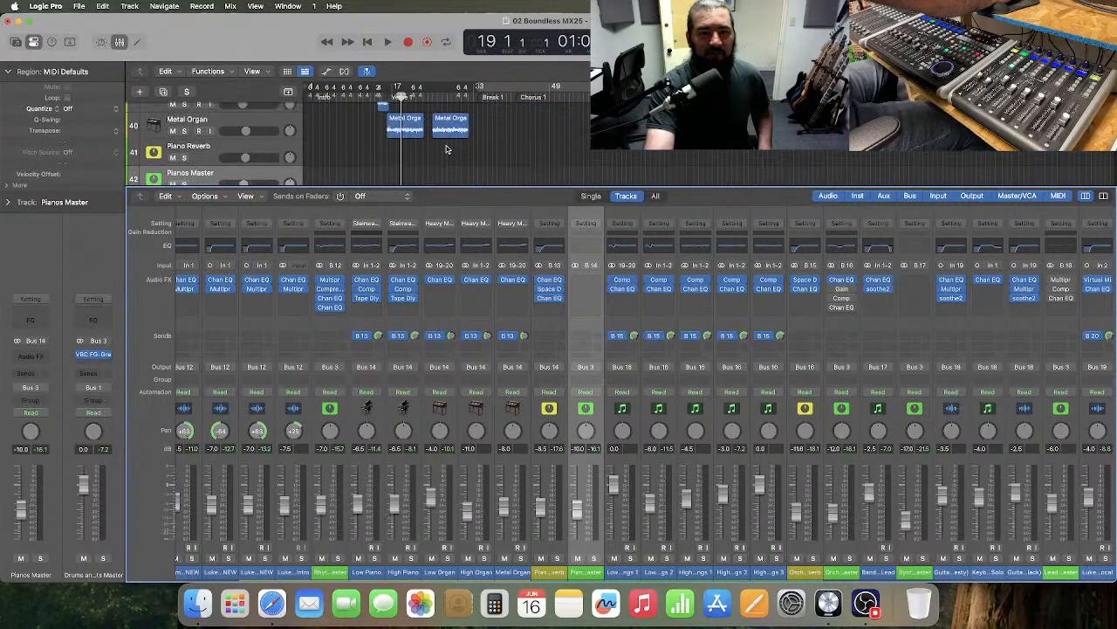
{"action": "scroll", "coordinate": [445, 149], "scroll_direction": "up", "scroll_amount": 3}
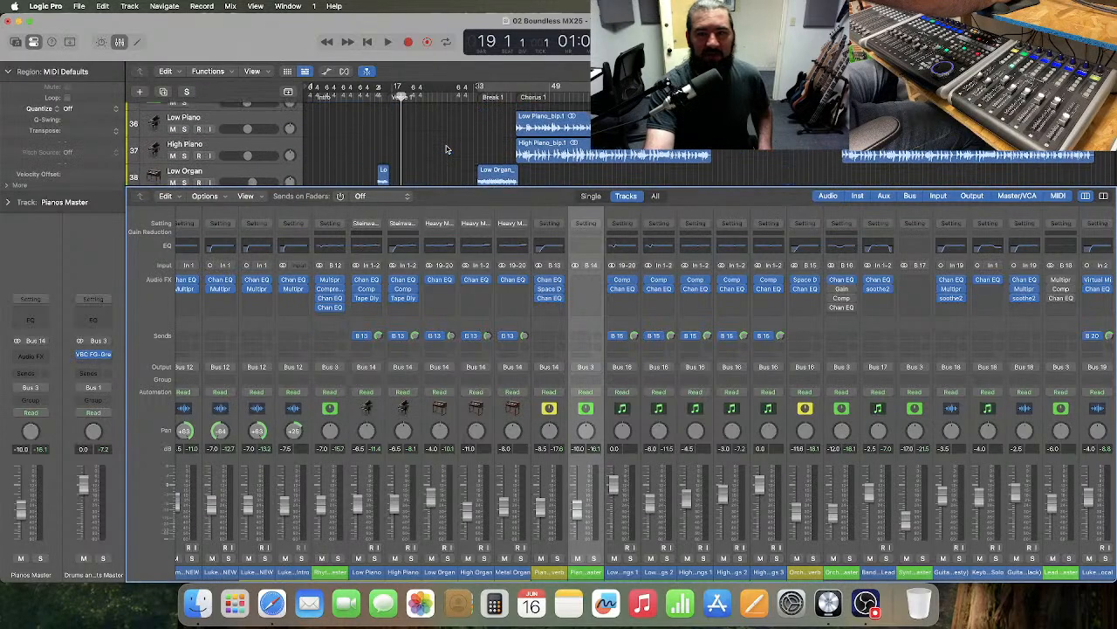
{"action": "scroll", "coordinate": [446, 150], "scroll_direction": "down", "scroll_amount": 1}
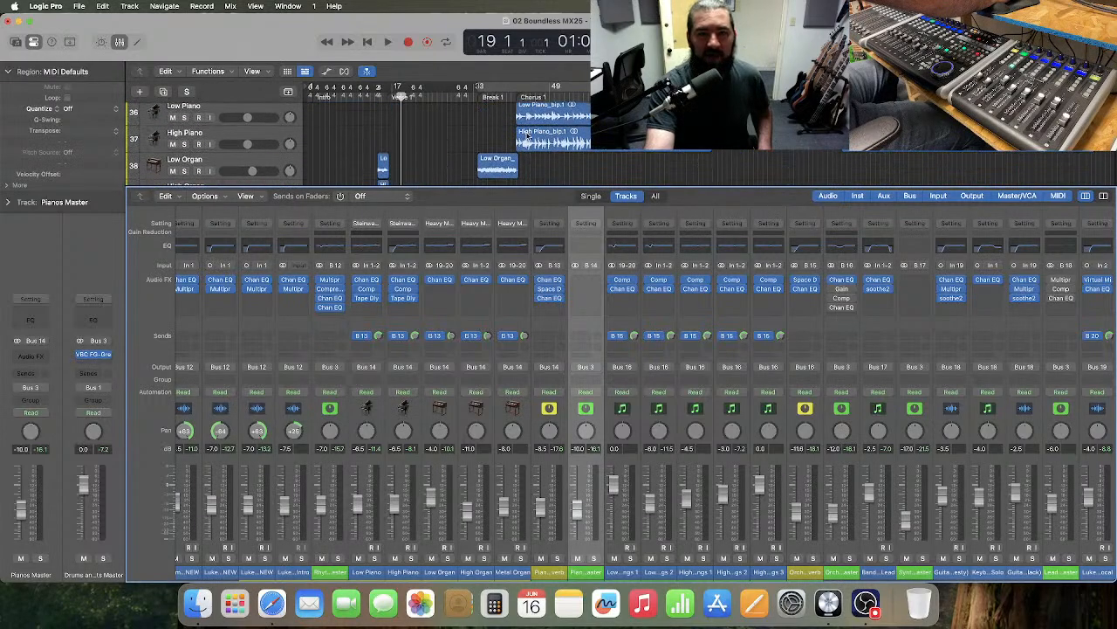
{"action": "left_click", "coordinate": [591, 286]}
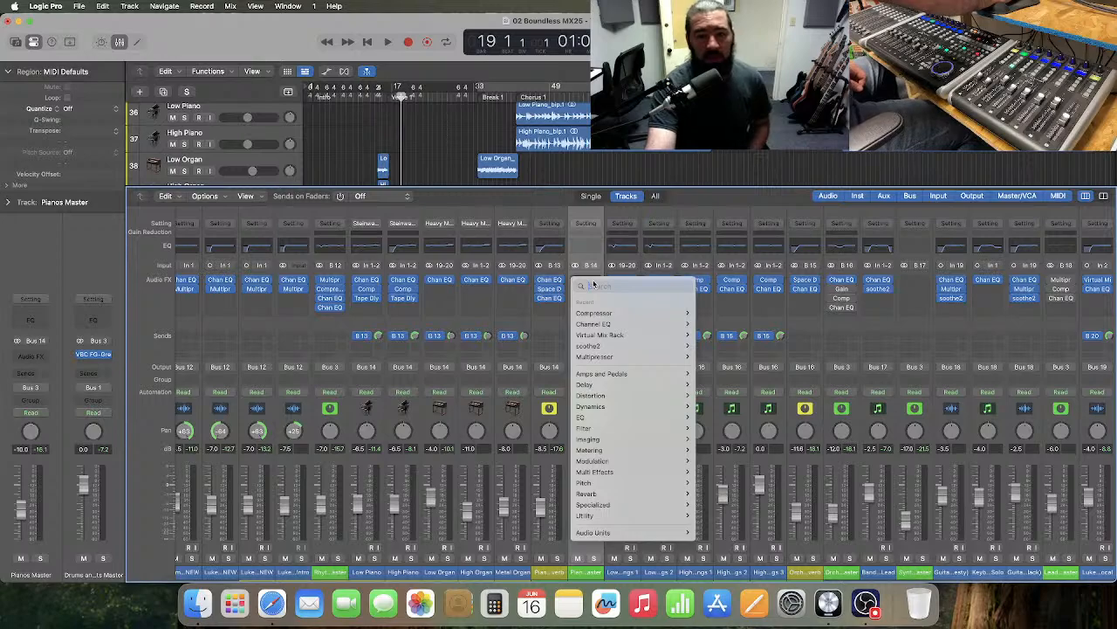
{"action": "mouse_move", "coordinate": [628, 356]}
{"action": "left_click", "coordinate": [711, 357]}
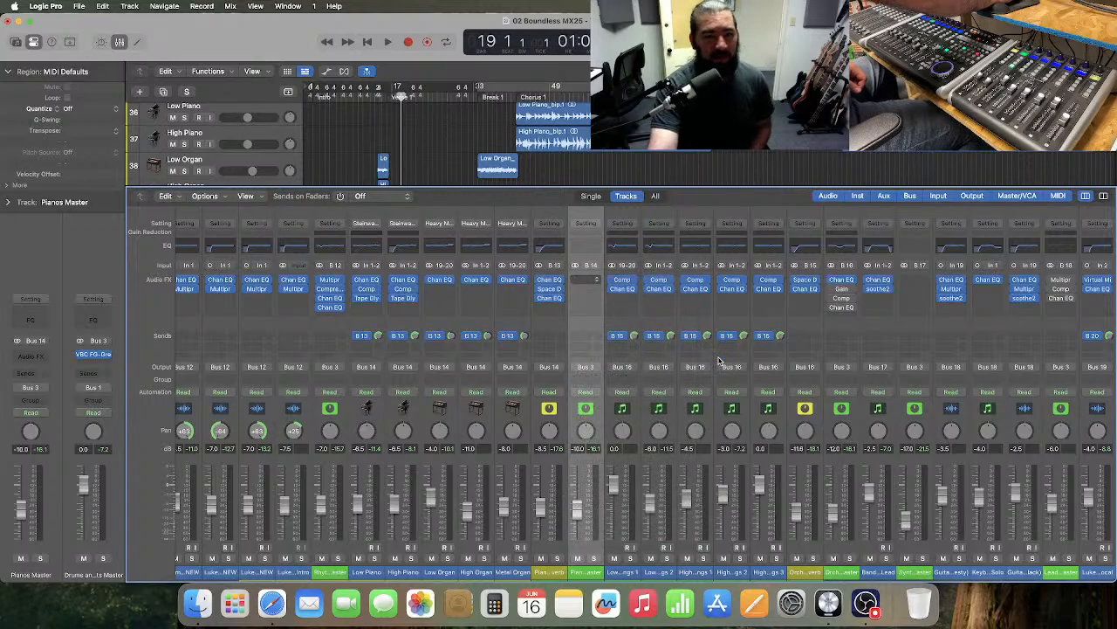
- Place the playhead in bar 41 just before Chorus 1, solo the Pianos Master, and move the Multipressor window clear of its channel strip
{"action": "left_click", "coordinate": [515, 98]}
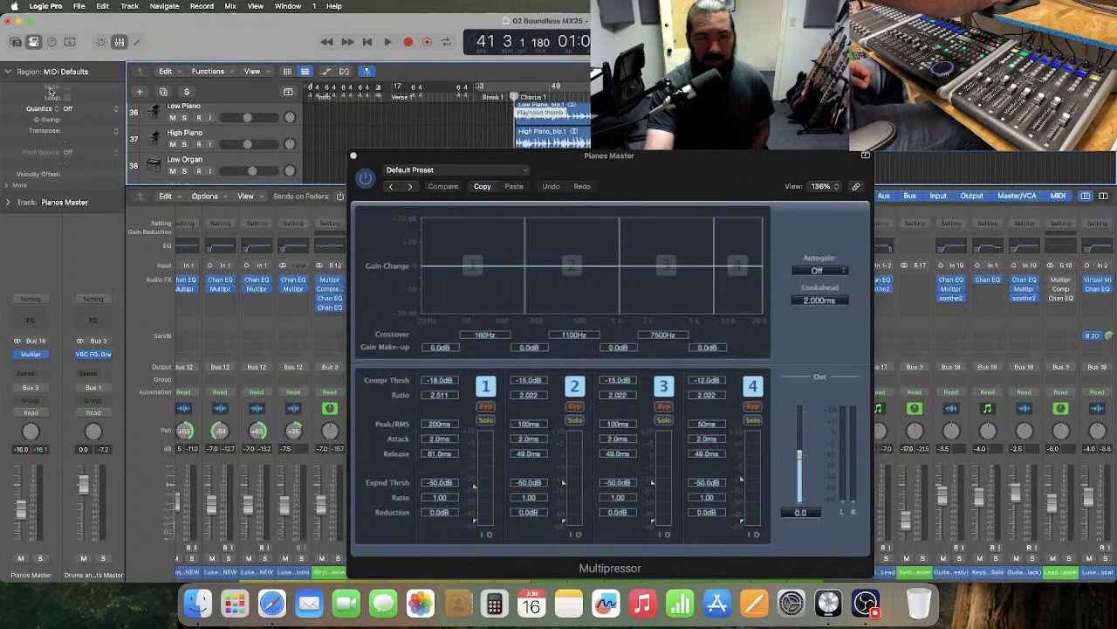
{"action": "left_click", "coordinate": [188, 92]}
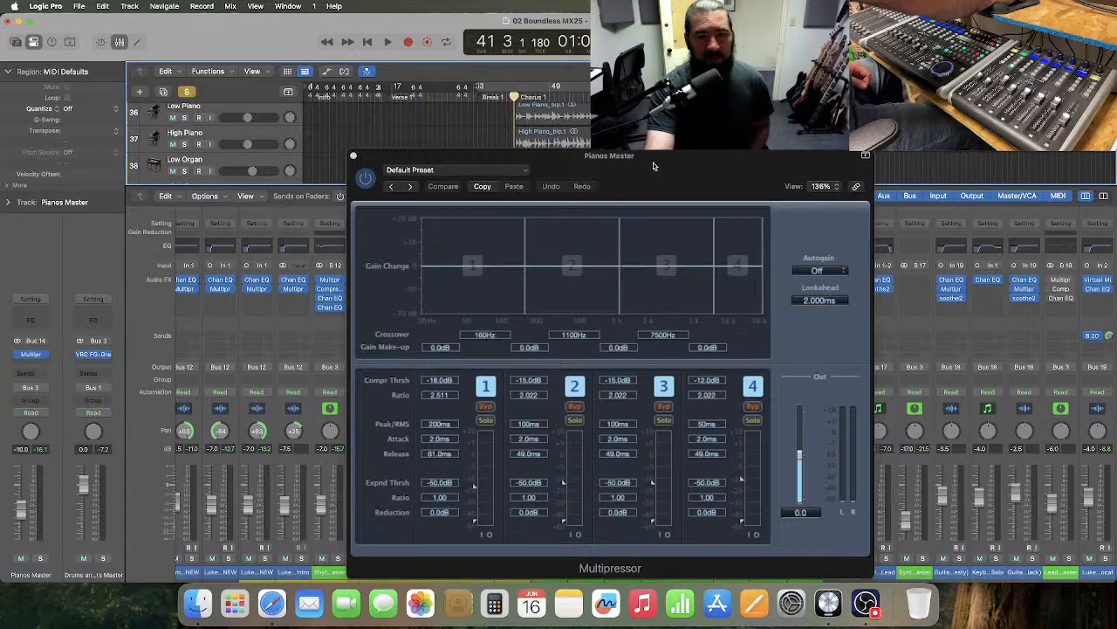
{"action": "left_click_drag", "start_coordinate": [653, 165], "coordinate": [574, 66]}
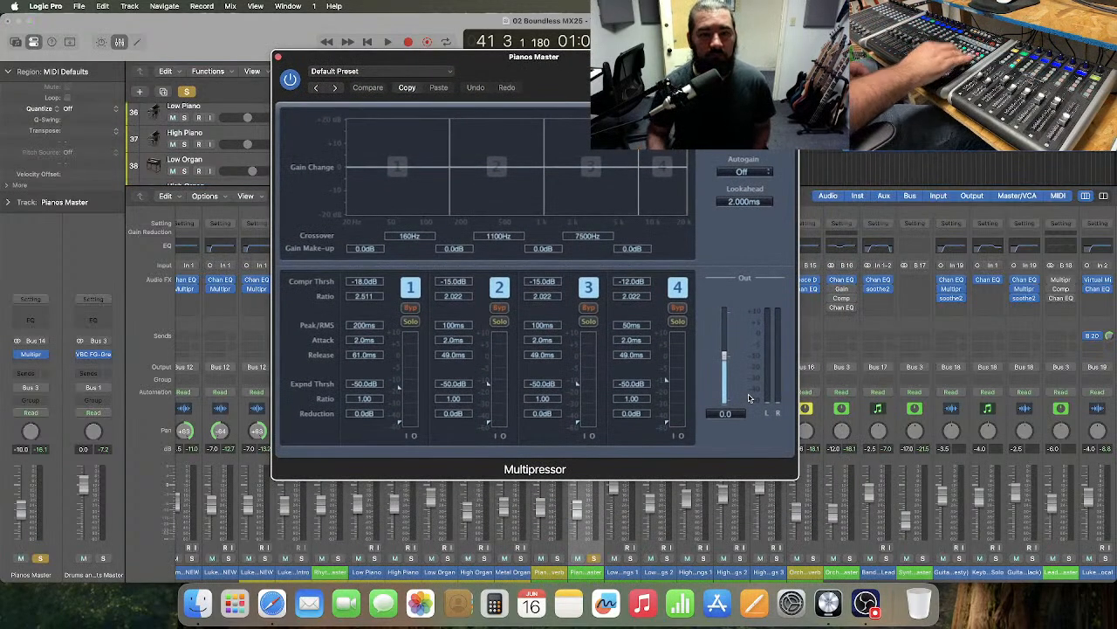
- Start playback into the chorus and set the expander threshold of all four Multipressor bands to -60 dB
{"action": "key", "text": "space"}
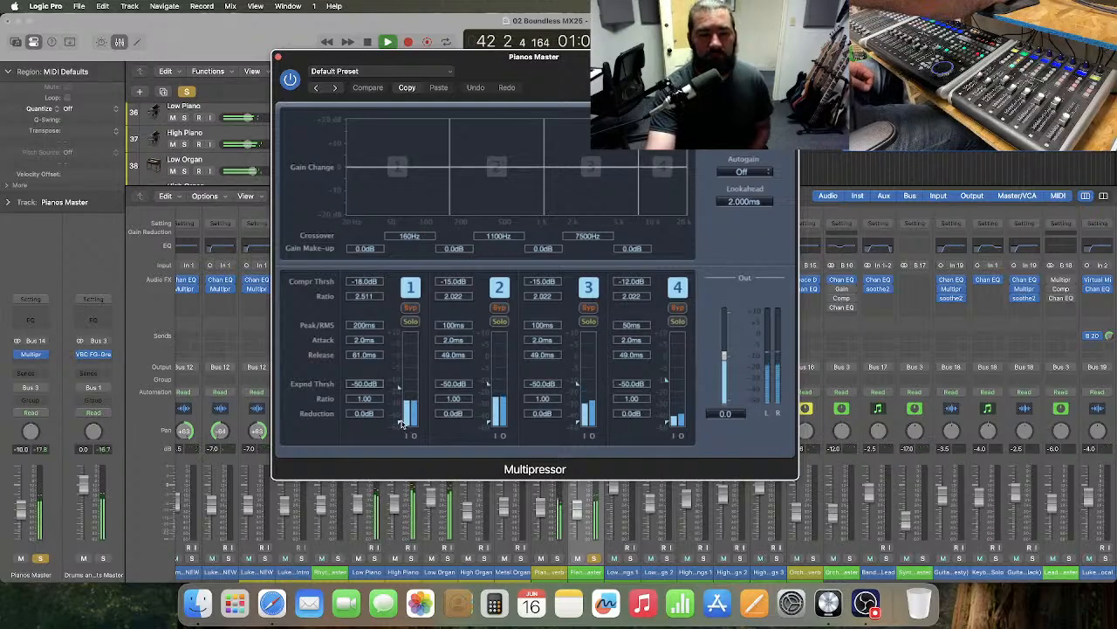
{"action": "left_click_drag", "start_coordinate": [402, 424], "coordinate": [403, 446]}
{"action": "left_click_drag", "start_coordinate": [488, 423], "coordinate": [490, 436]}
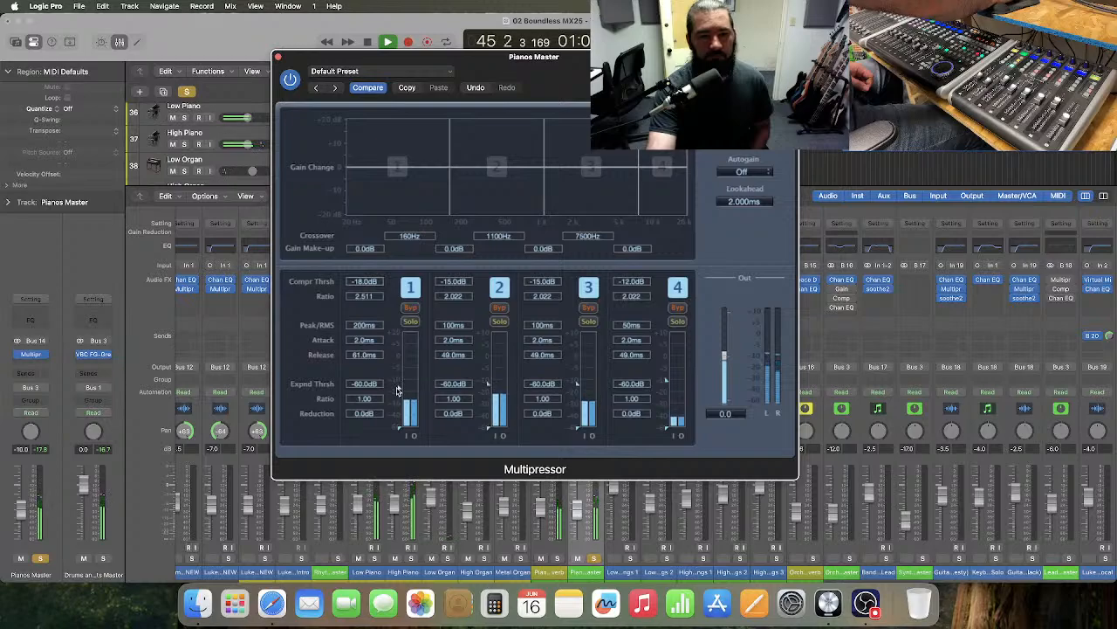
- Set the compressor thresholds of bands 1 to 4 to -28.5, -21, -24.5 and -35.5 dB during playback, stop, and close the Multipressor
{"action": "left_click_drag", "start_coordinate": [398, 390], "coordinate": [398, 404]}
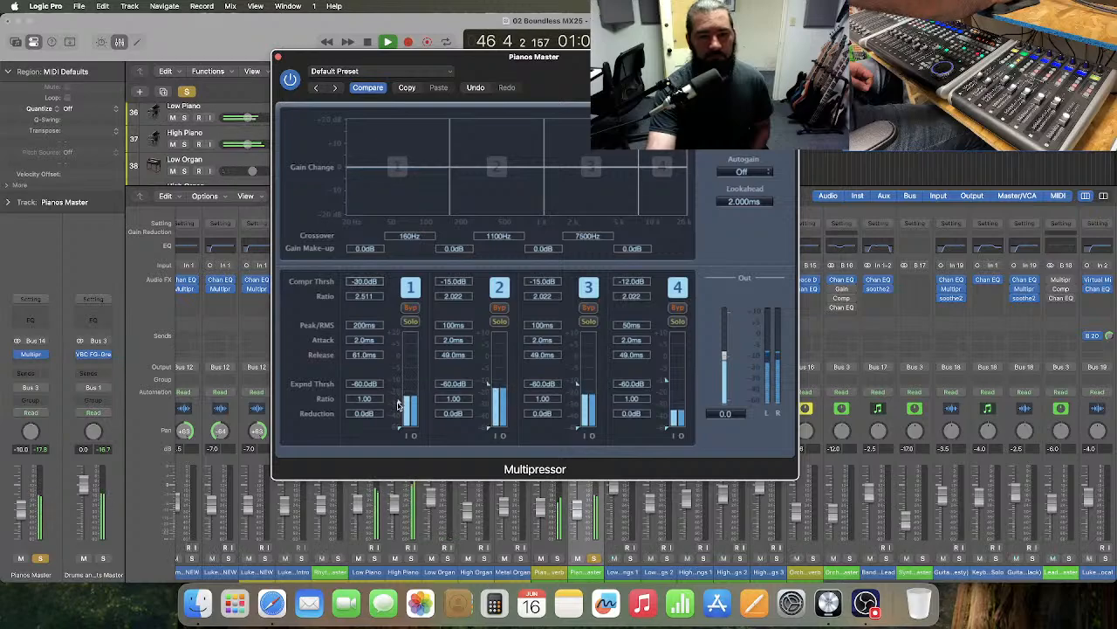
{"action": "left_click_drag", "start_coordinate": [489, 384], "coordinate": [489, 396]}
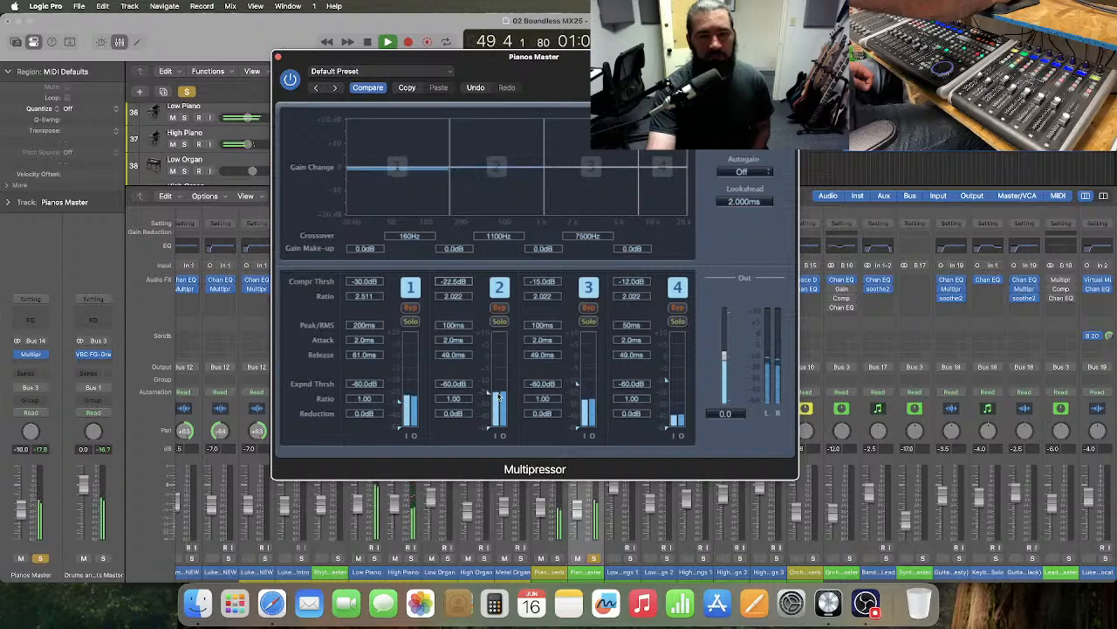
{"action": "left_click_drag", "start_coordinate": [579, 387], "coordinate": [576, 398]}
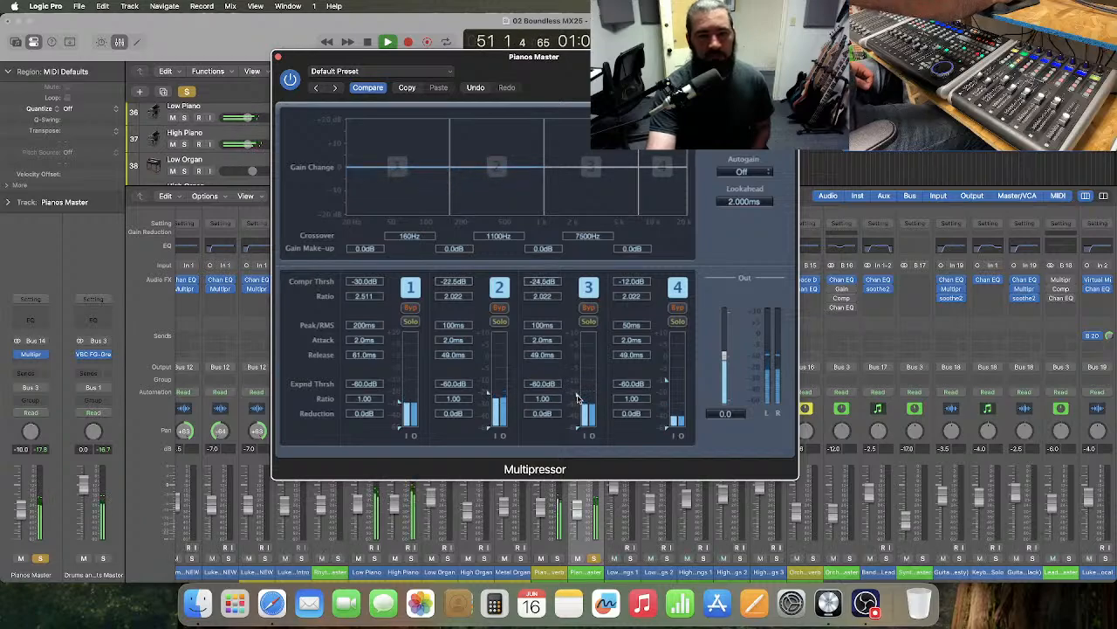
{"action": "left_click_drag", "start_coordinate": [399, 404], "coordinate": [399, 400]}
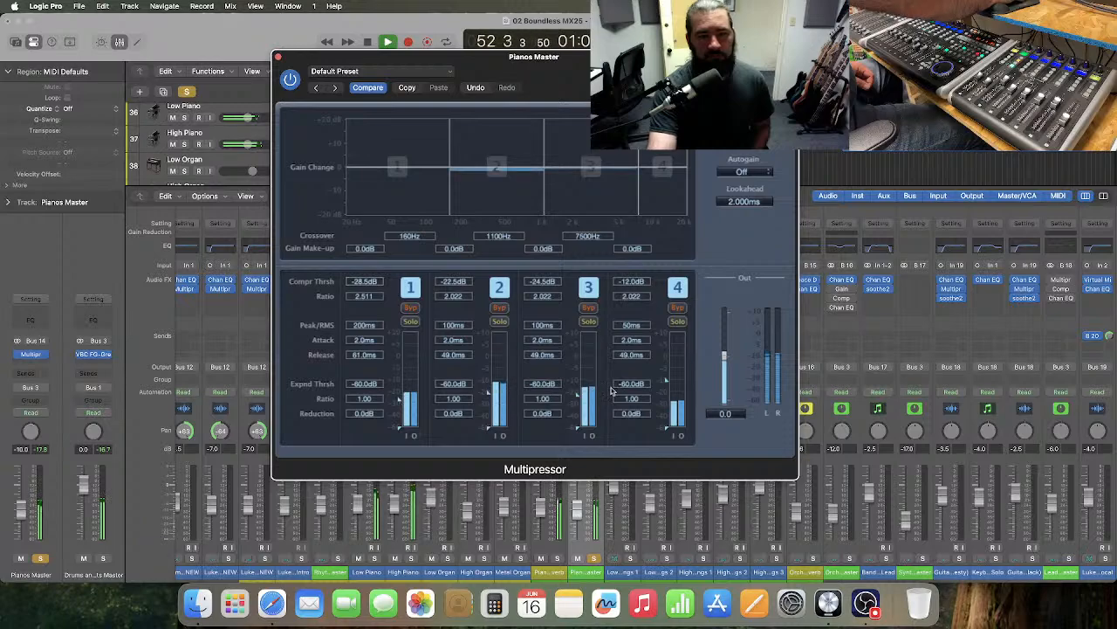
{"action": "left_click_drag", "start_coordinate": [666, 398], "coordinate": [667, 406]}
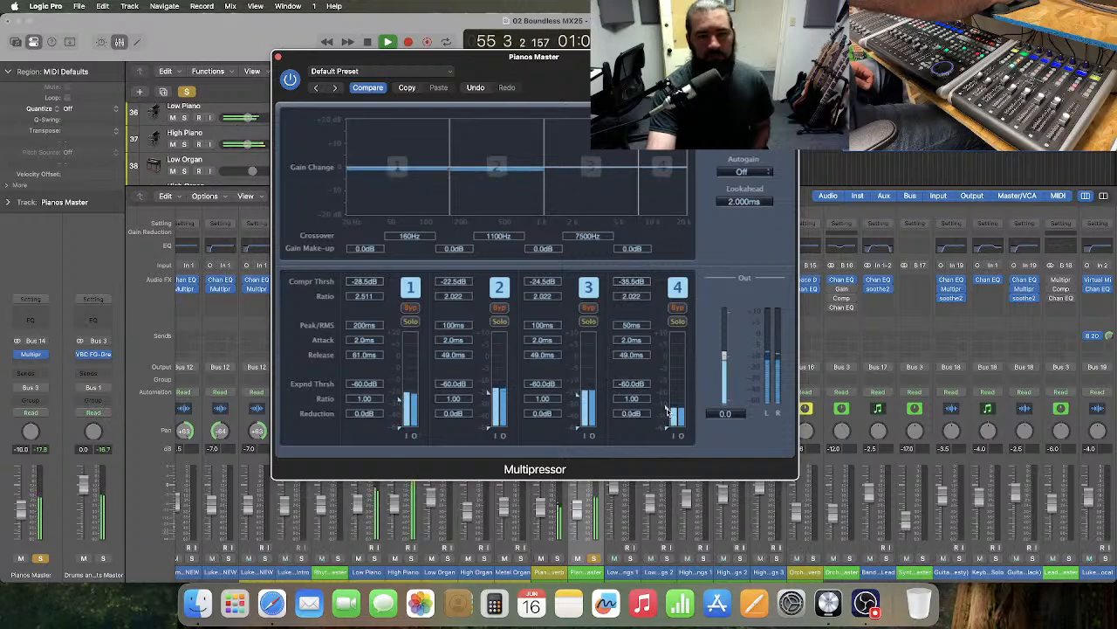
{"action": "left_click_drag", "start_coordinate": [490, 397], "coordinate": [490, 395]}
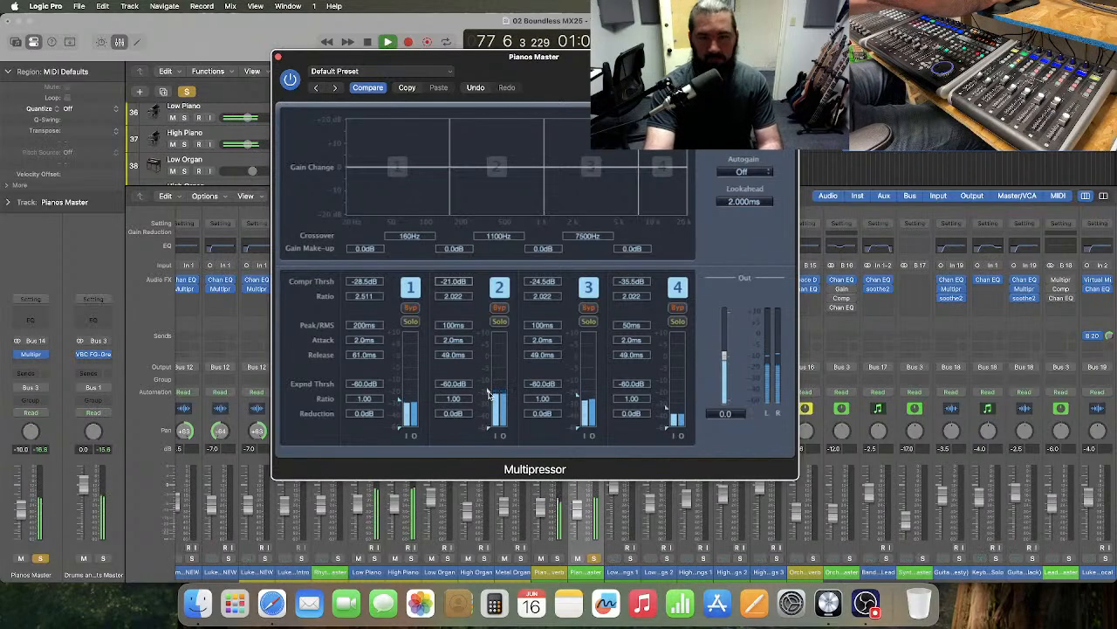
{"action": "key", "text": "space"}
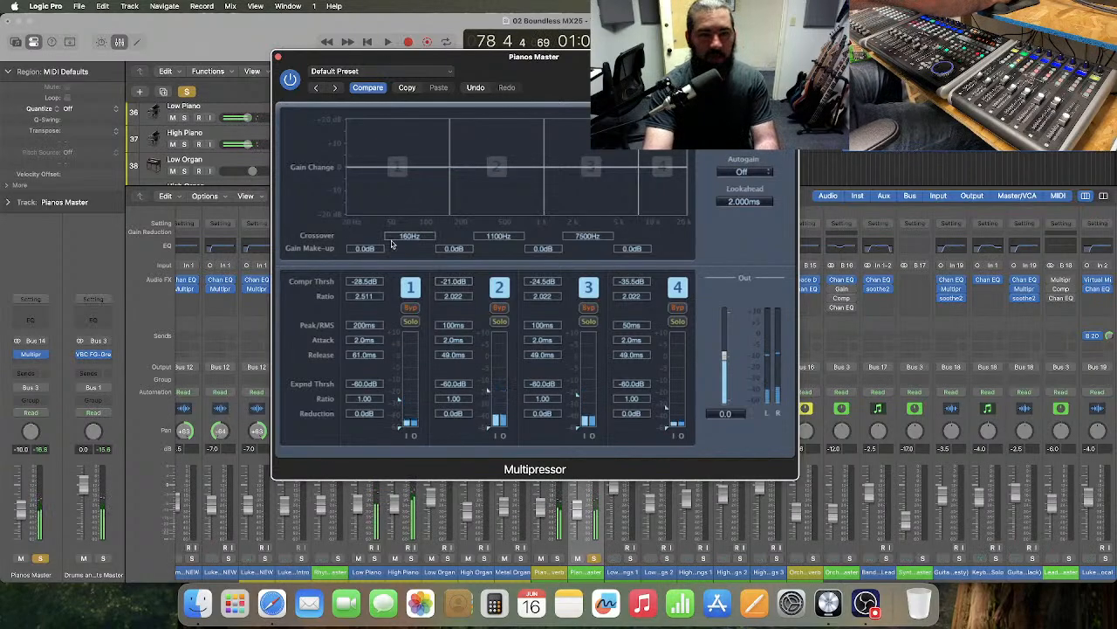
{"action": "left_click", "coordinate": [278, 57]}
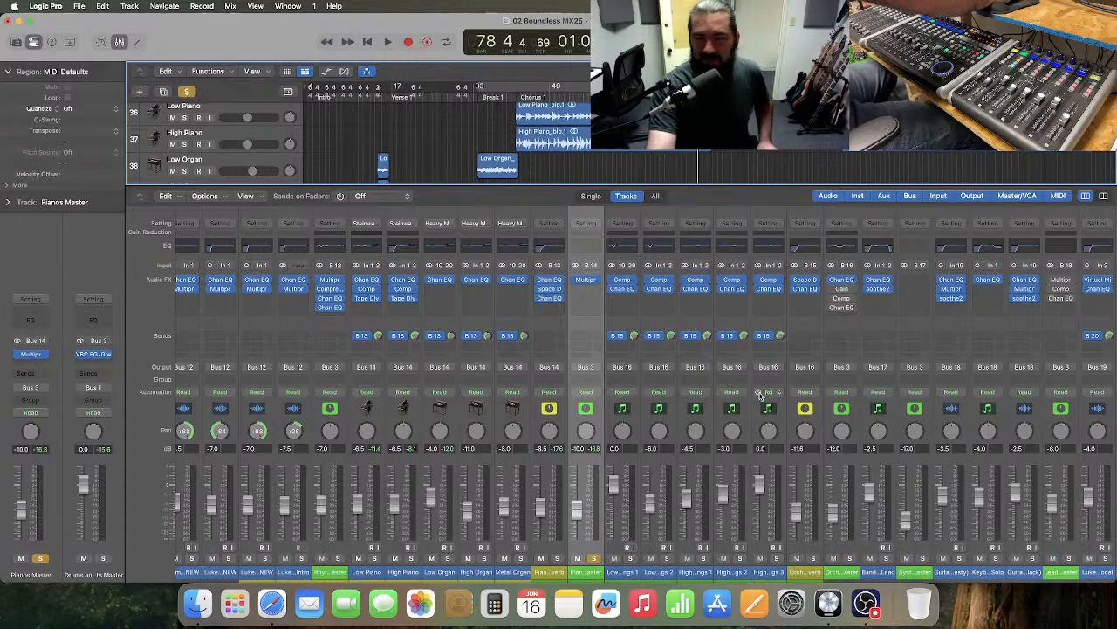
- Insert a Compressor after the Multipressor on the Pianos Master and move its window clear of the channel strips
{"action": "scroll", "coordinate": [760, 396], "scroll_direction": "right", "scroll_amount": 2}
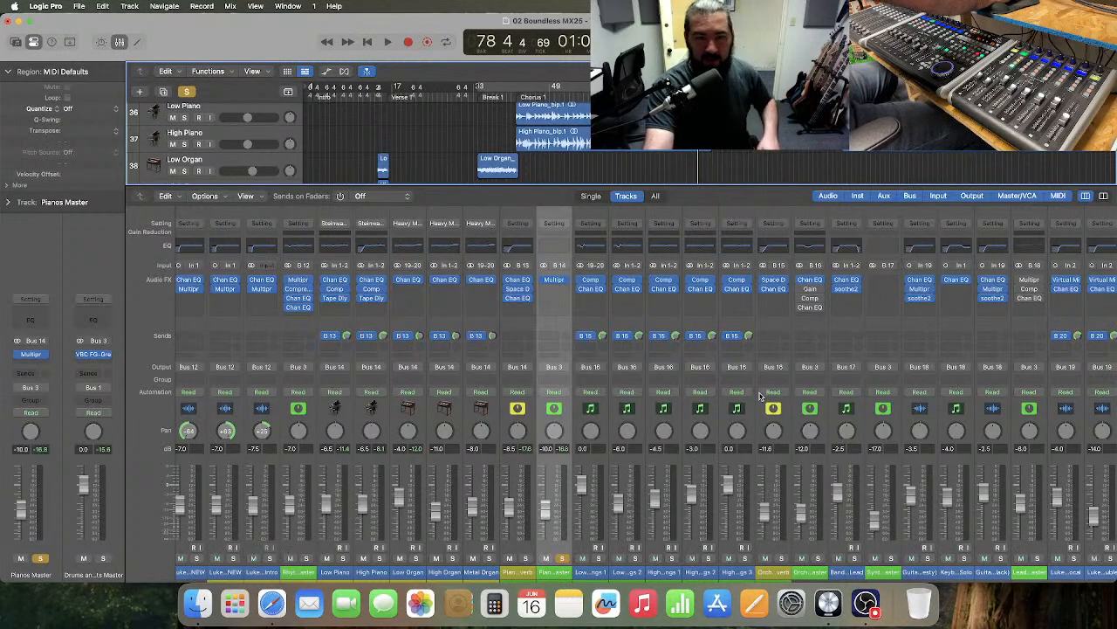
{"action": "scroll", "coordinate": [760, 395], "scroll_direction": "right", "scroll_amount": 1}
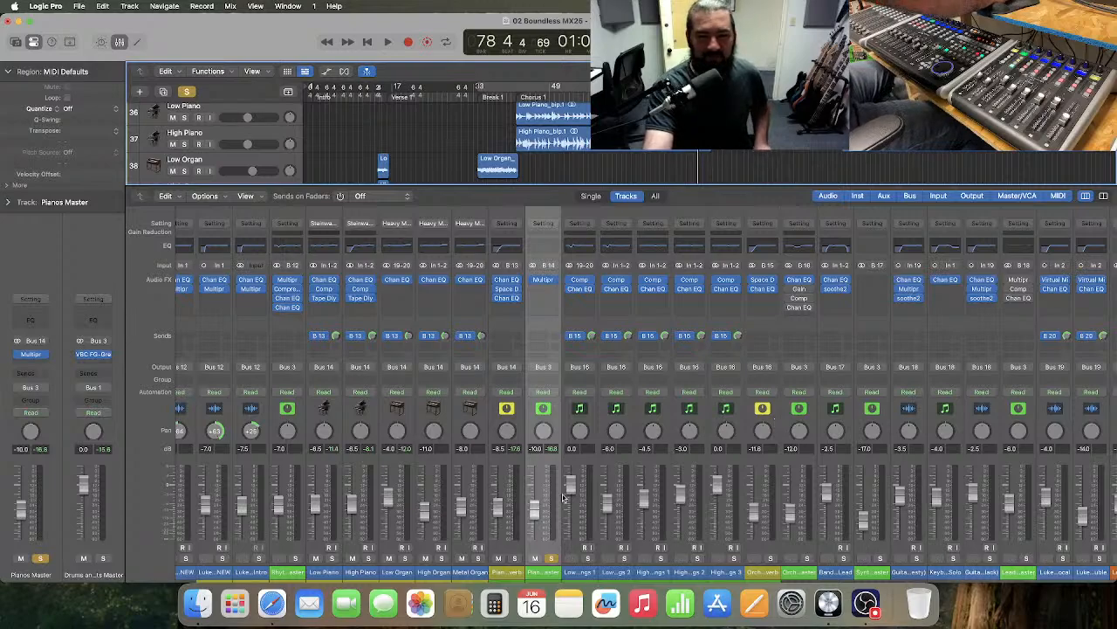
{"action": "left_click", "coordinate": [550, 294]}
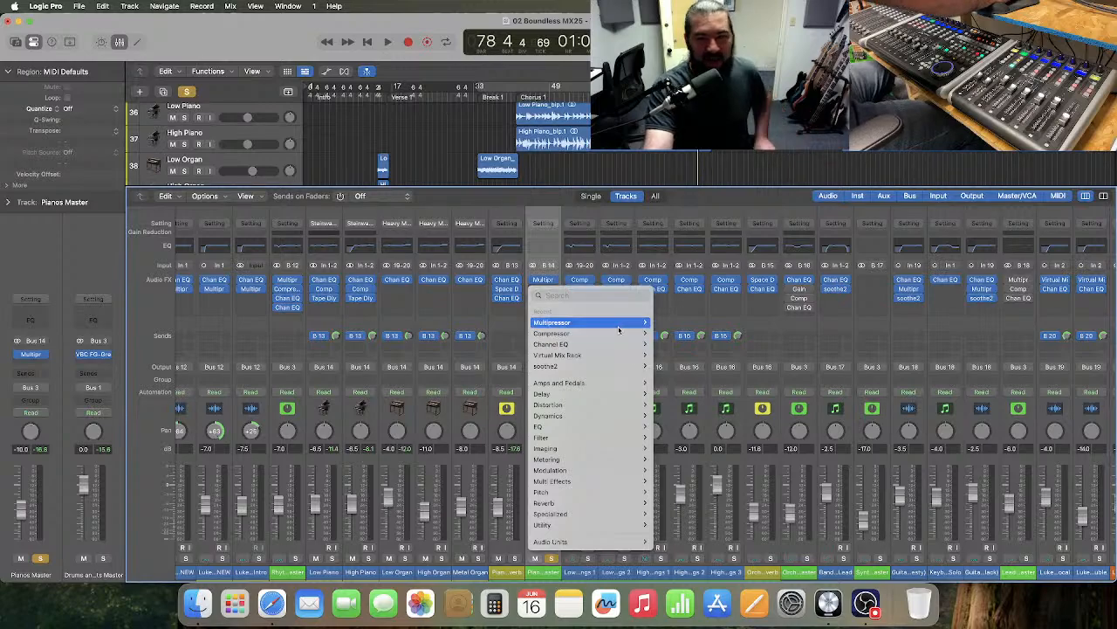
{"action": "mouse_move", "coordinate": [619, 335]}
{"action": "left_click", "coordinate": [666, 334]}
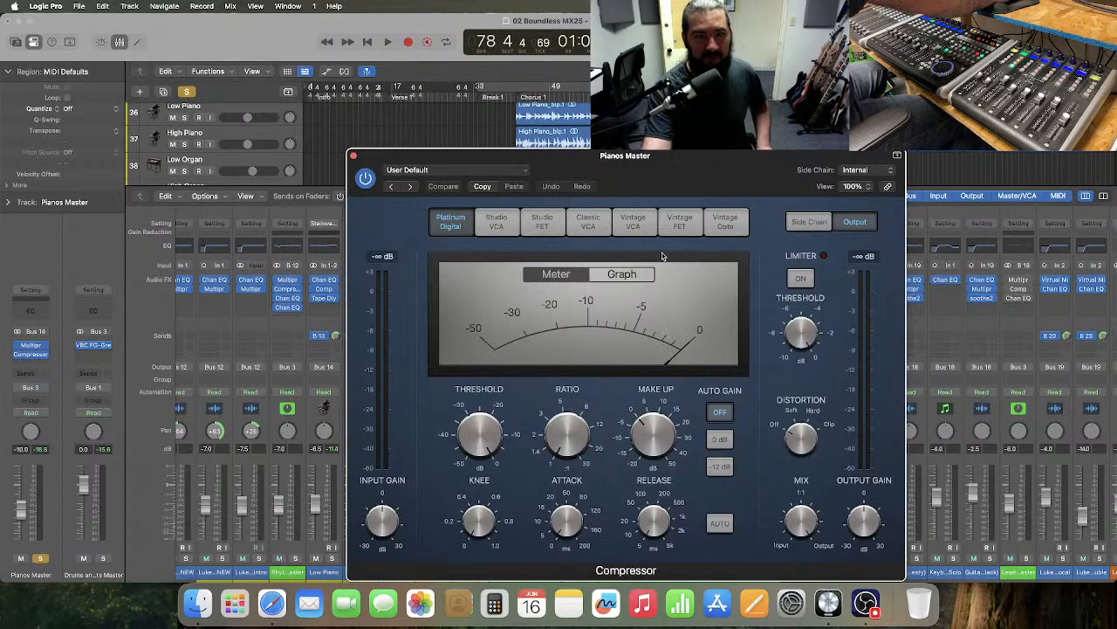
{"action": "left_click_drag", "start_coordinate": [663, 156], "coordinate": [626, 107]}
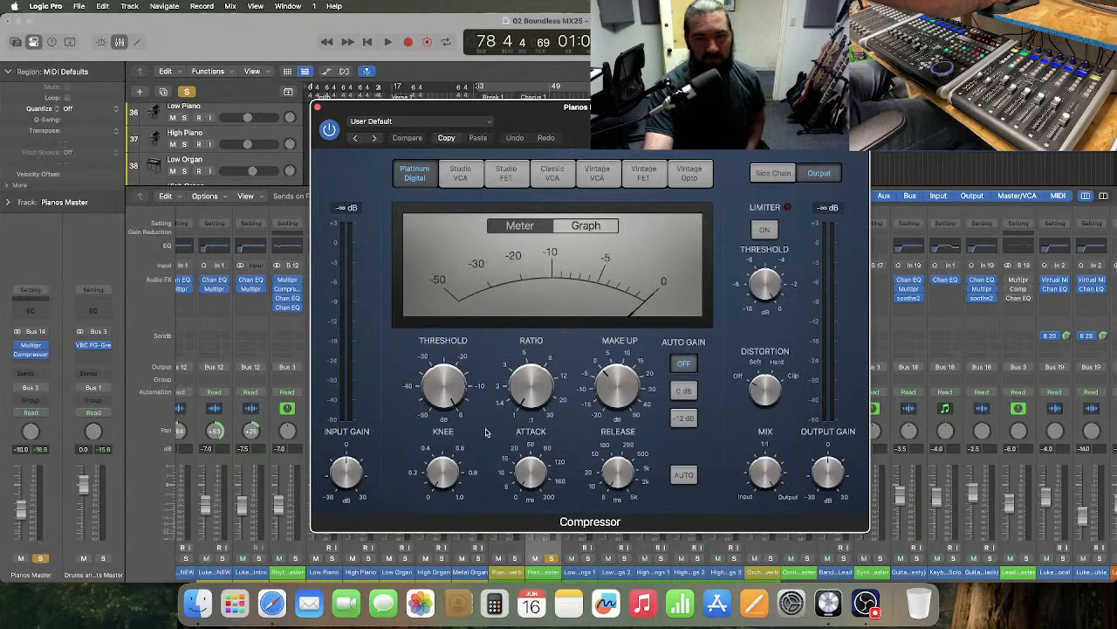
- Soften the Compressor's knee, enable automatic release, and set its threshold to about -37.5 dB with a ratio of 13.0:1
{"action": "left_click_drag", "start_coordinate": [446, 479], "coordinate": [452, 455]}
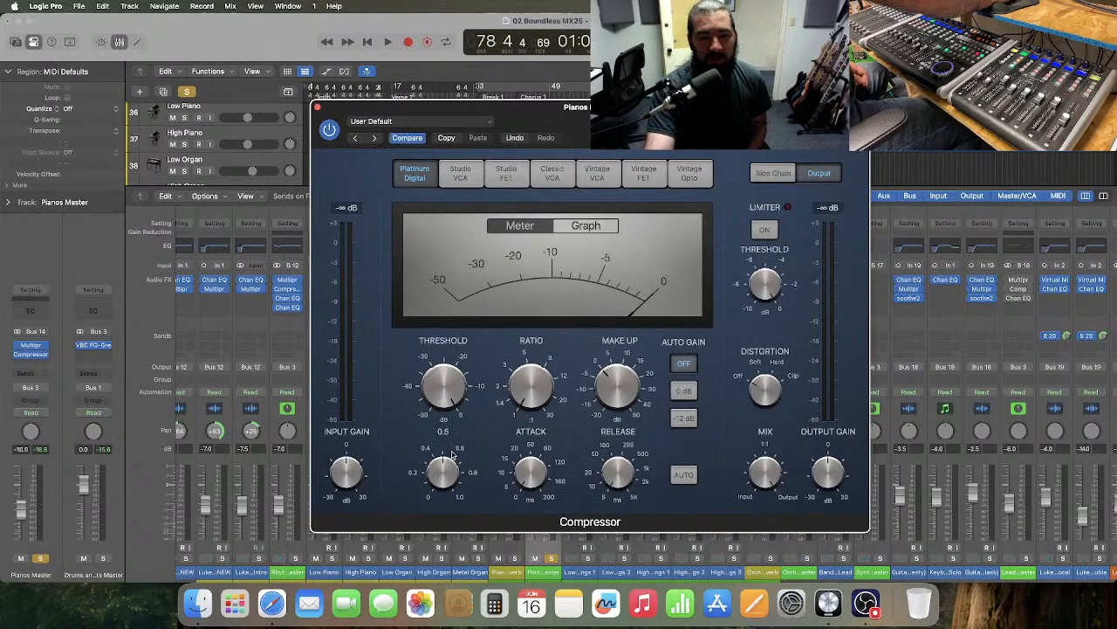
{"action": "left_click", "coordinate": [683, 476]}
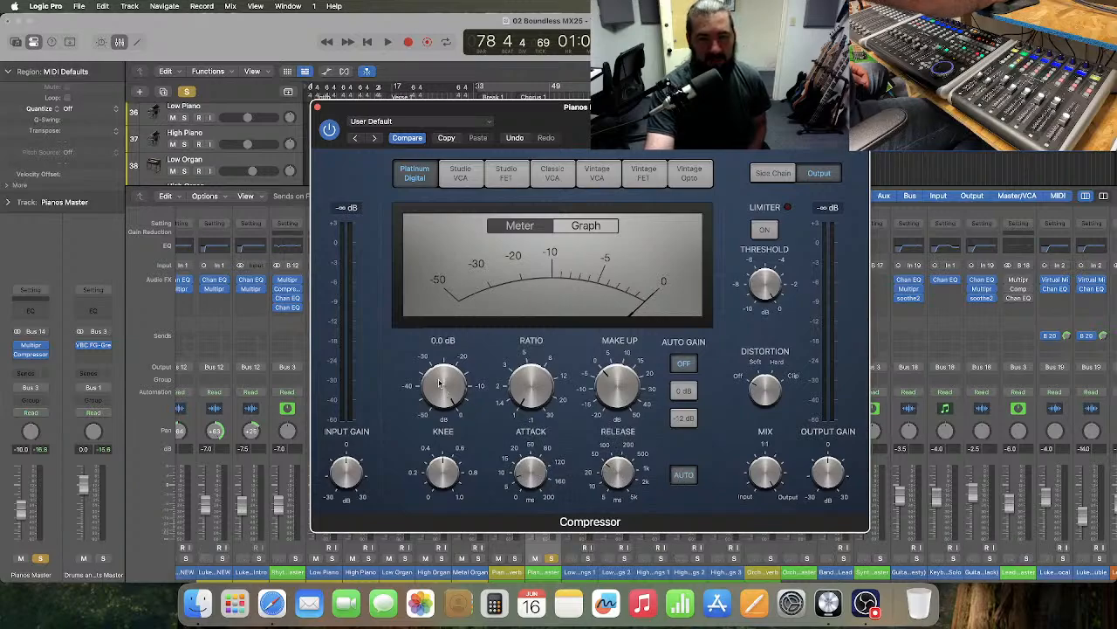
{"action": "left_click_drag", "start_coordinate": [467, 407], "coordinate": [455, 496]}
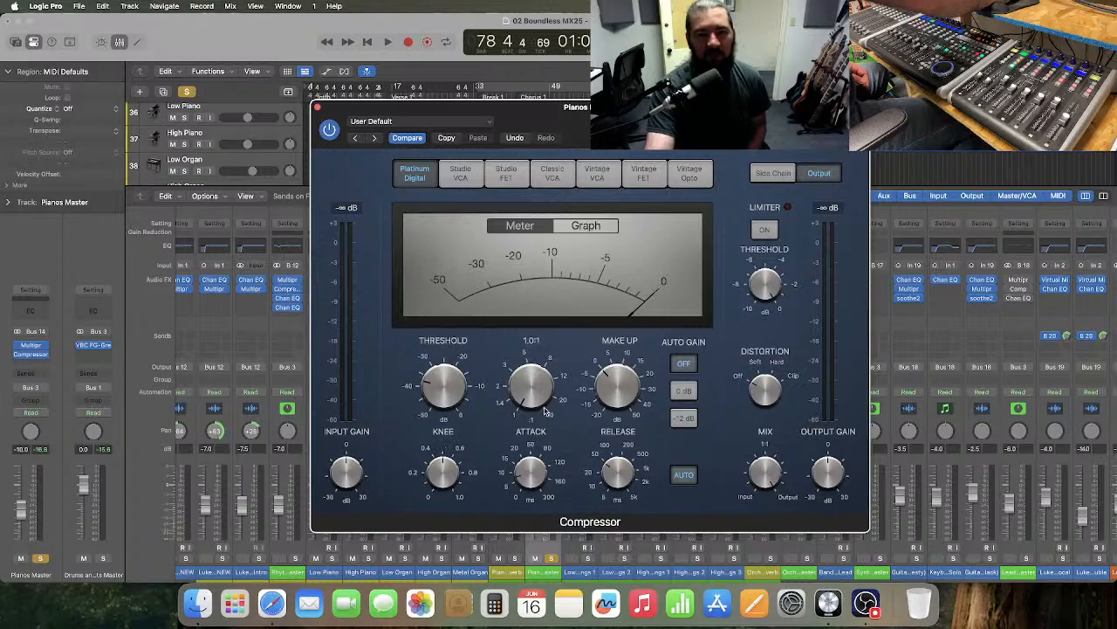
{"action": "left_click_drag", "start_coordinate": [539, 398], "coordinate": [548, 310]}
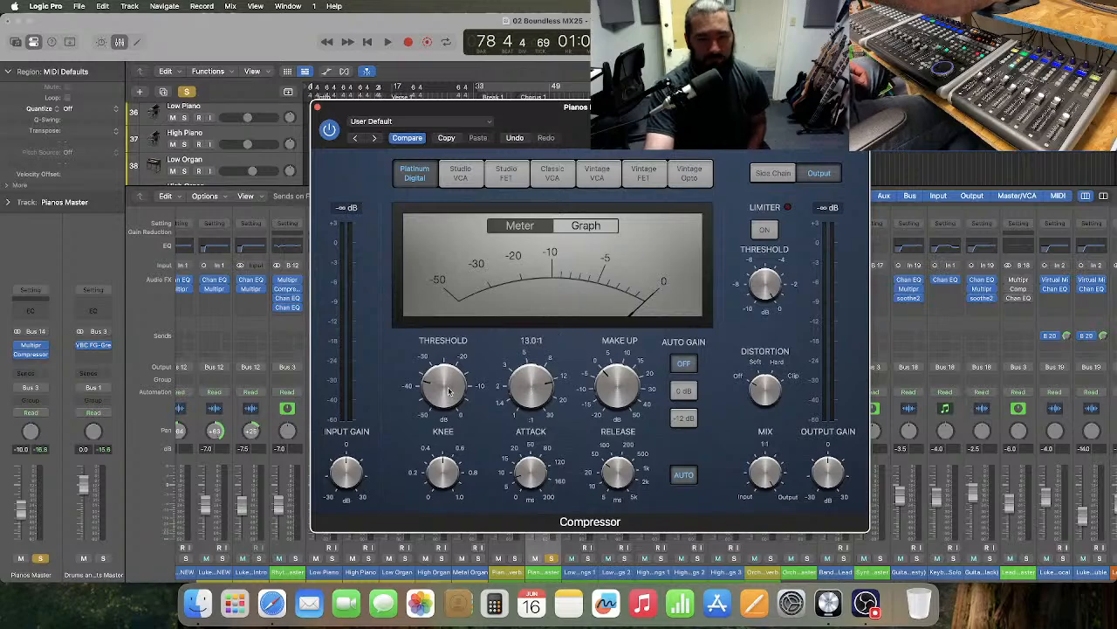
{"action": "mouse_move", "coordinate": [442, 394]}
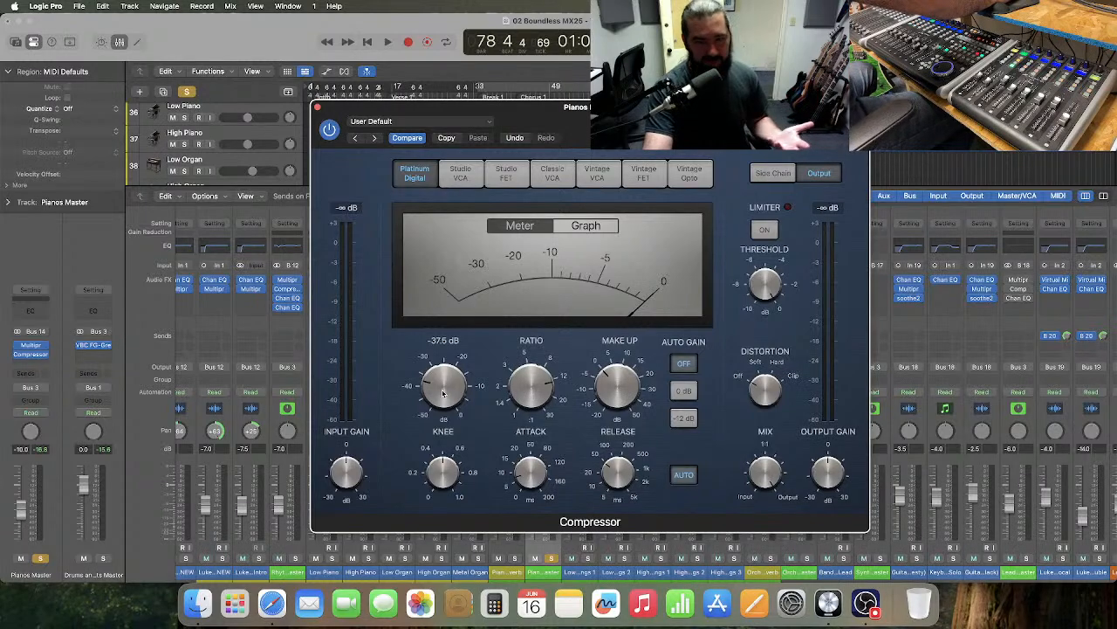
{"action": "left_click_drag", "start_coordinate": [443, 393], "coordinate": [434, 393]}
- Start playback from bar 42 and set the Compressor's attack to 11.5 ms
{"action": "mouse_move", "coordinate": [525, 479]}
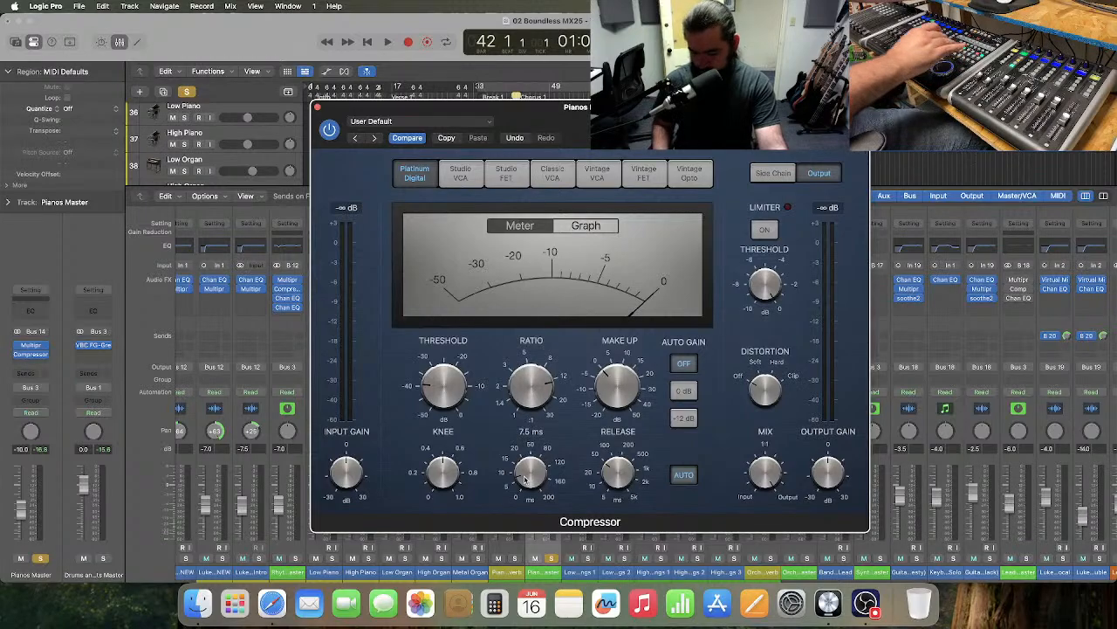
{"action": "key", "text": "space"}
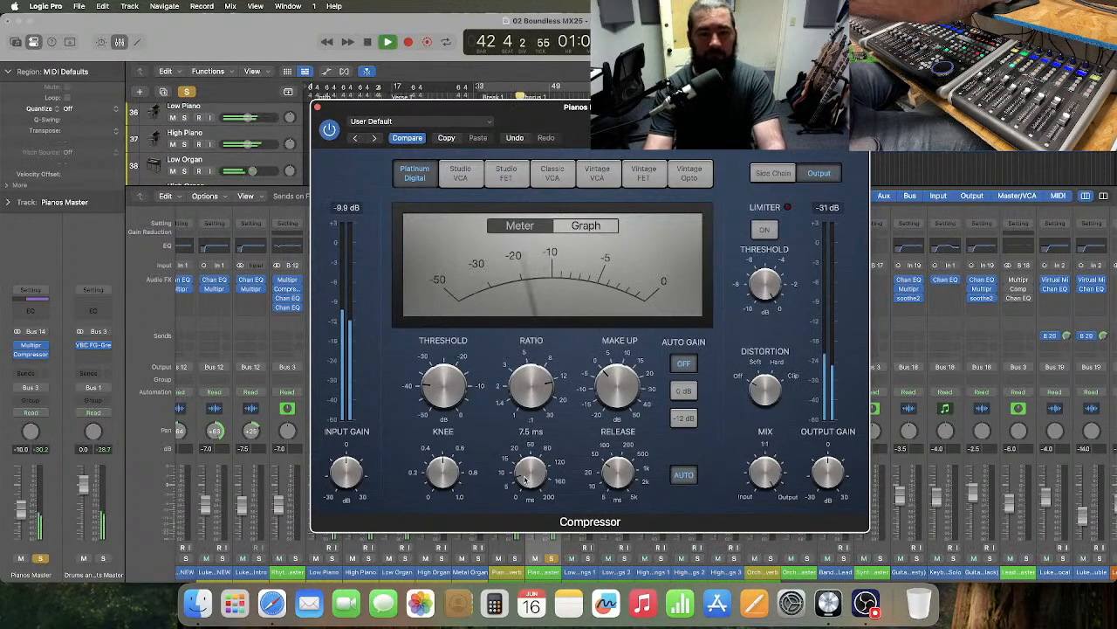
{"action": "left_click_drag", "start_coordinate": [525, 478], "coordinate": [529, 470]}
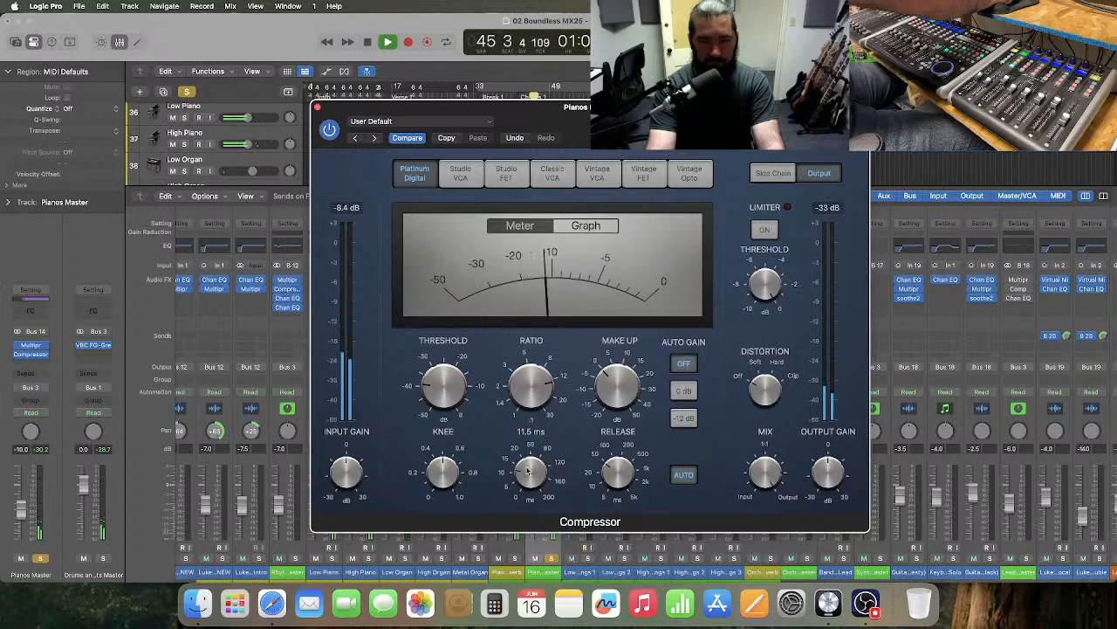
- Raise the Compressor's threshold and reduce its ratio to 2.8:1 during playback
{"action": "left_click_drag", "start_coordinate": [442, 392], "coordinate": [443, 347]}
{"action": "left_click_drag", "start_coordinate": [530, 384], "coordinate": [531, 438]}
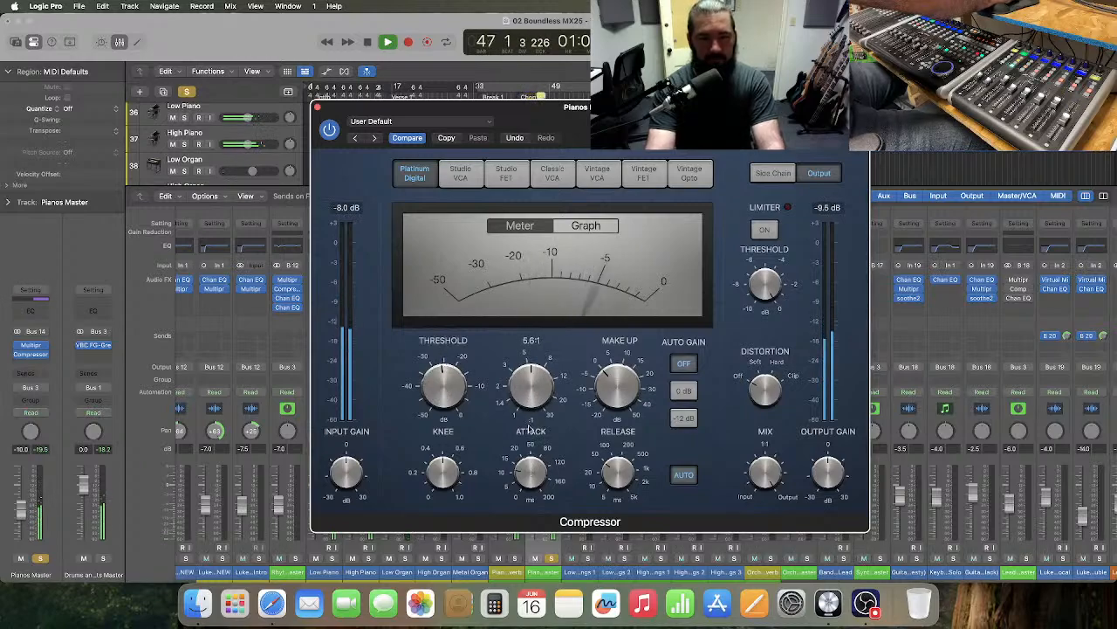
{"action": "left_click_drag", "start_coordinate": [444, 396], "coordinate": [443, 369]}
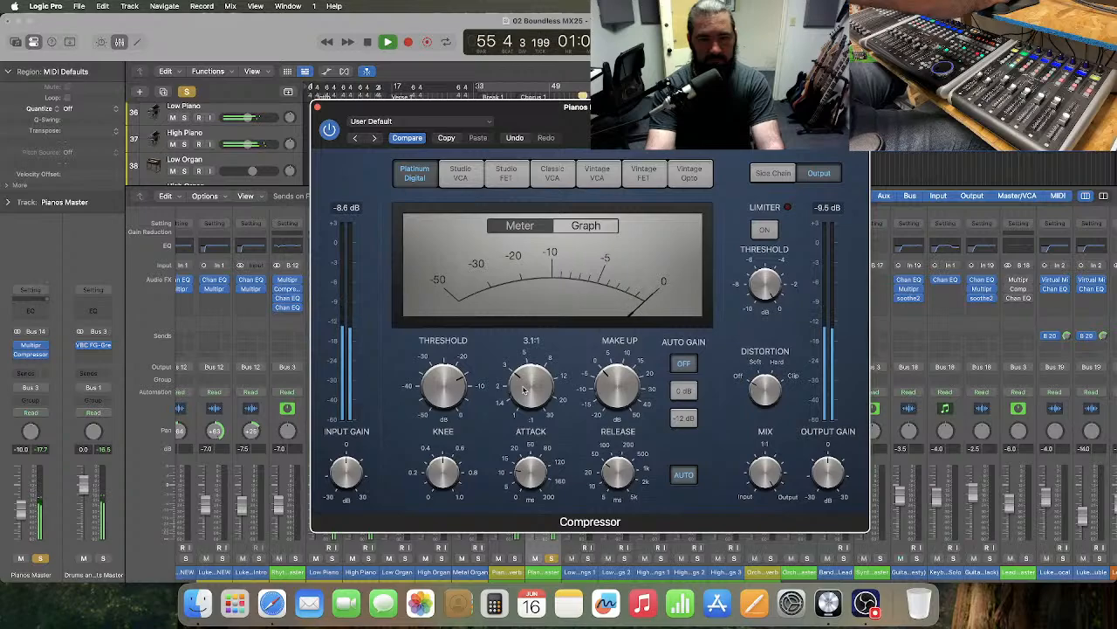
{"action": "left_click_drag", "start_coordinate": [520, 387], "coordinate": [520, 394]}
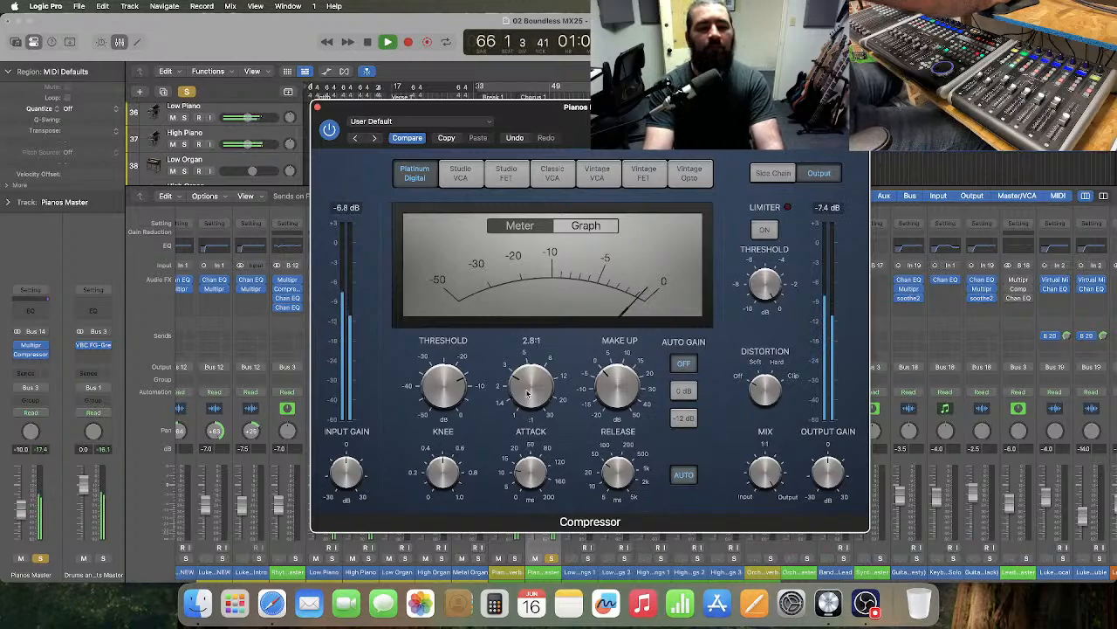
- Set the Compressor's release to 64 ms, stop playback, and close the plug-in window
{"action": "left_click_drag", "start_coordinate": [615, 476], "coordinate": [613, 479]}
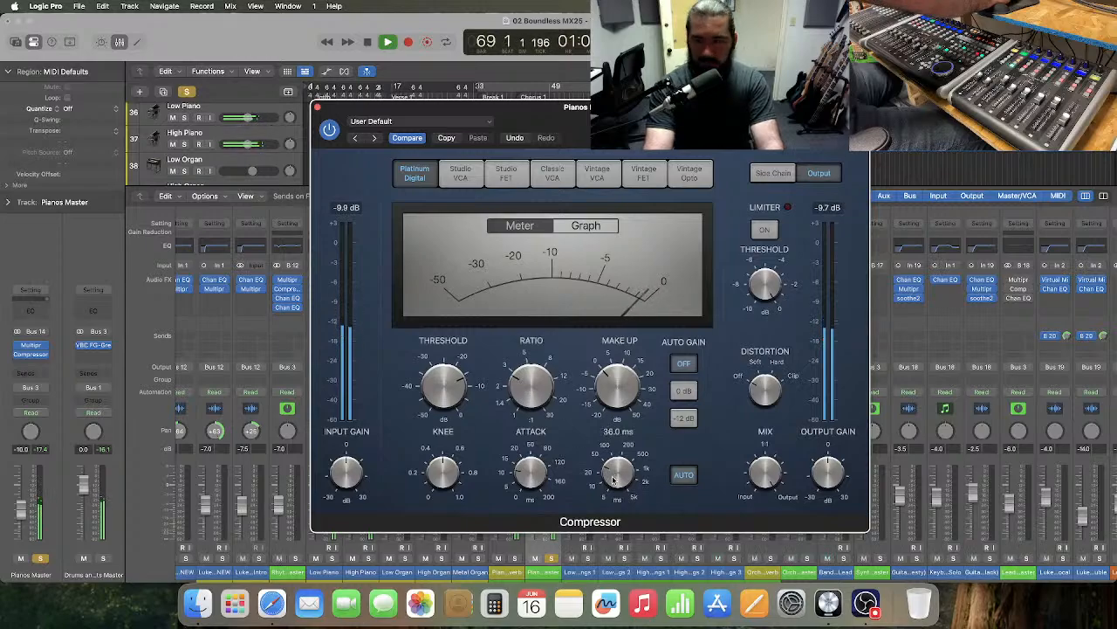
{"action": "left_click_drag", "start_coordinate": [614, 479], "coordinate": [614, 471]}
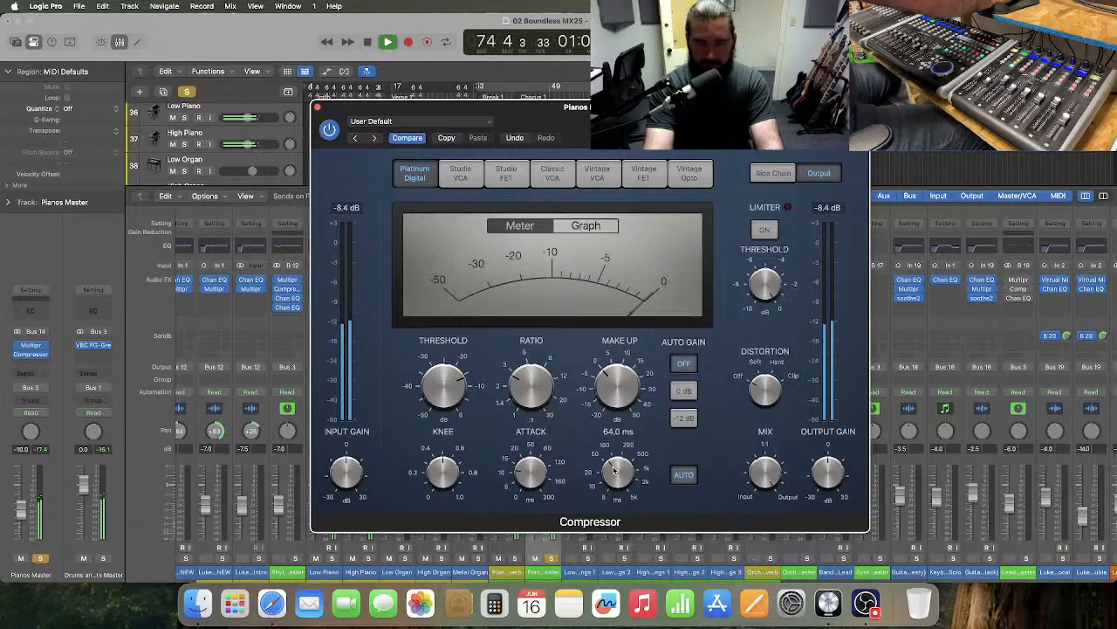
{"action": "key", "text": "space"}
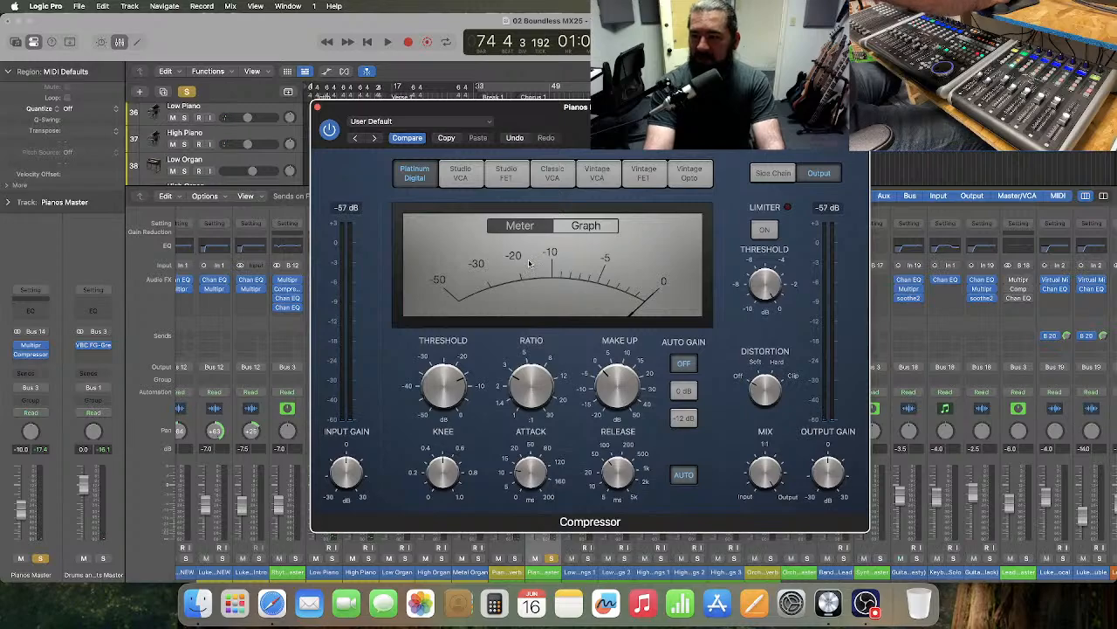
{"action": "left_click", "coordinate": [317, 108]}
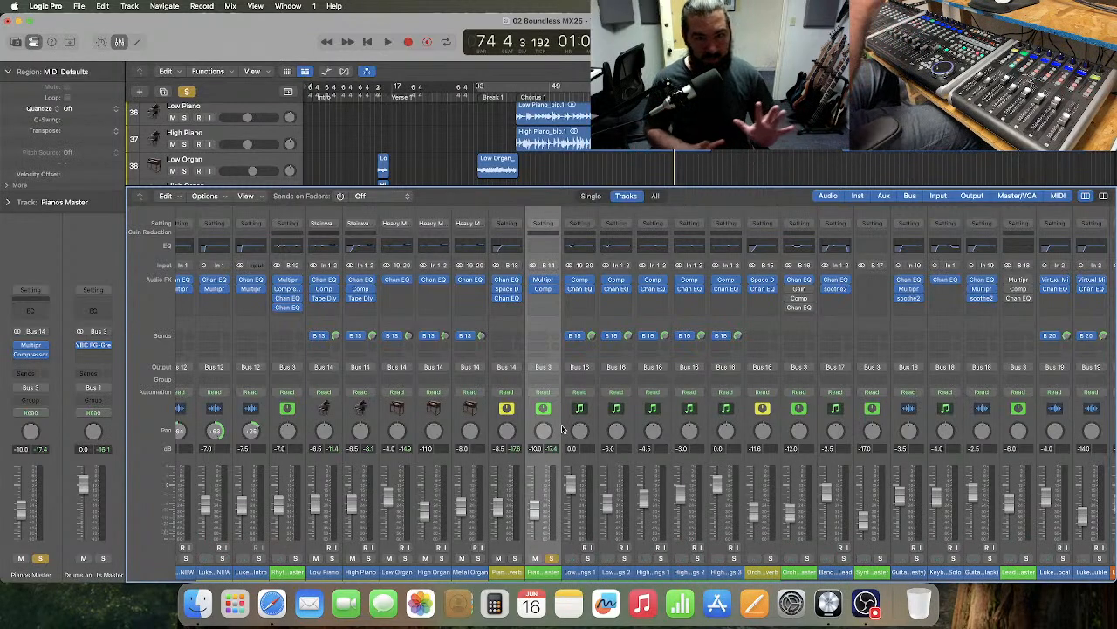
- Unsolo the Pianos Master and clear all remaining solos in the project
{"action": "left_click", "coordinate": [558, 561]}
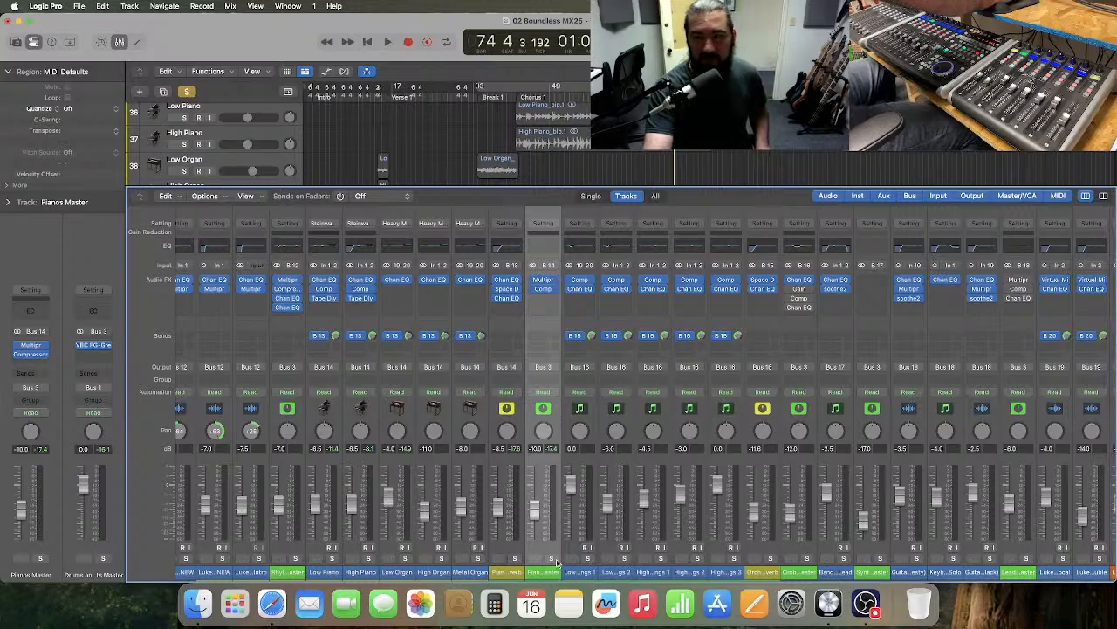
{"action": "left_click", "coordinate": [558, 561]}
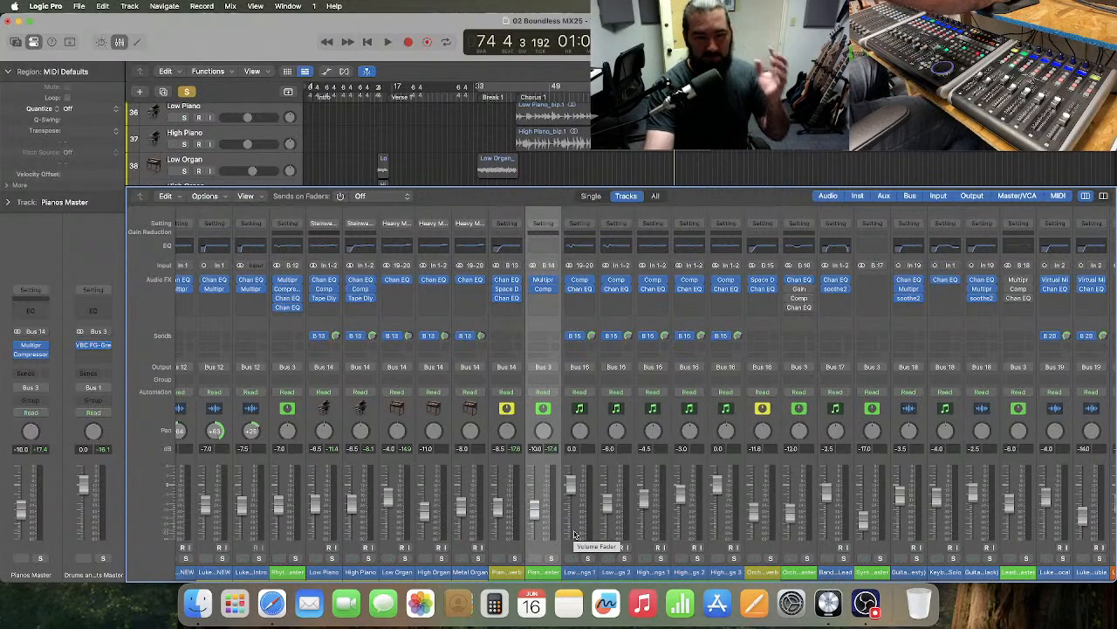
{"action": "scroll", "coordinate": [575, 535], "scroll_direction": "right", "scroll_amount": 3}
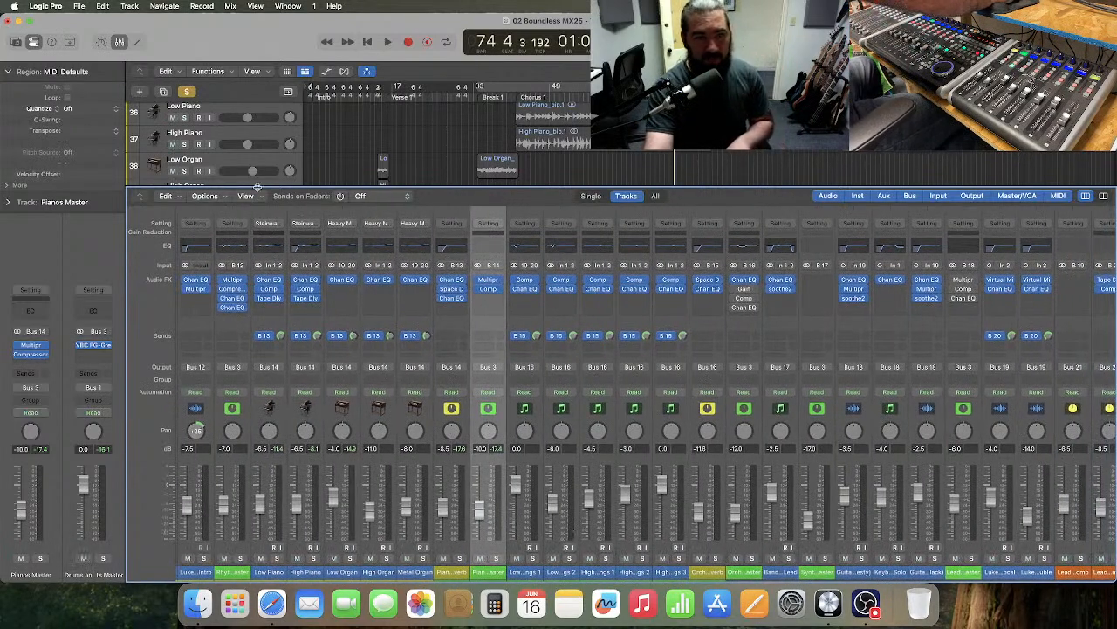
{"action": "left_click", "coordinate": [186, 92]}
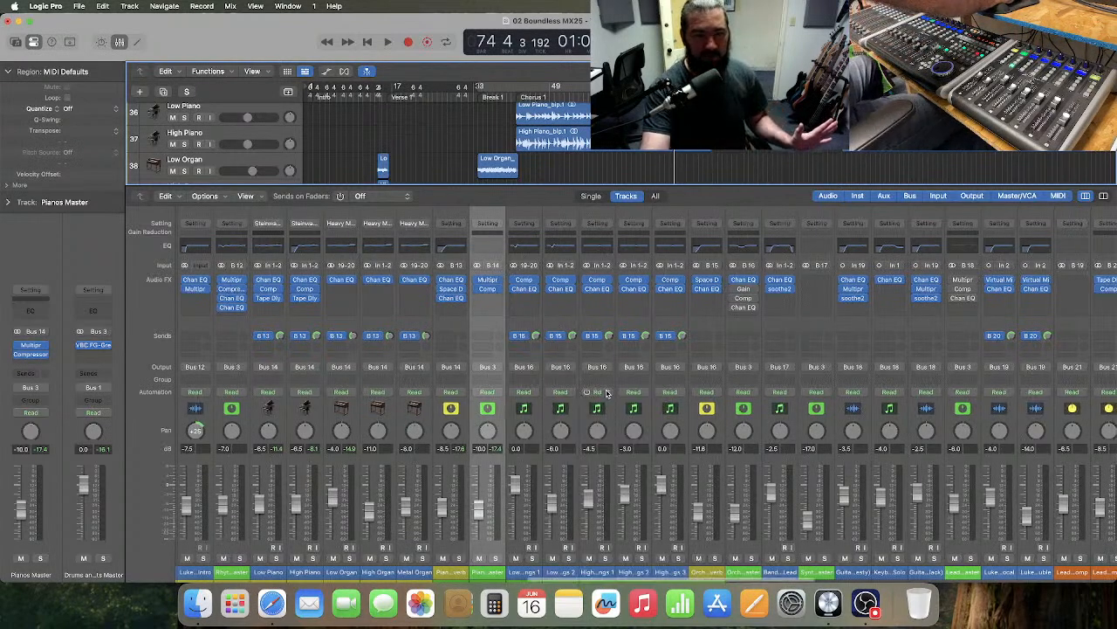
- Select the Low Strings 1 channel and examine where the low and high string tracks have regions in the arrangement
{"action": "scroll", "coordinate": [607, 393], "scroll_direction": "right", "scroll_amount": 2}
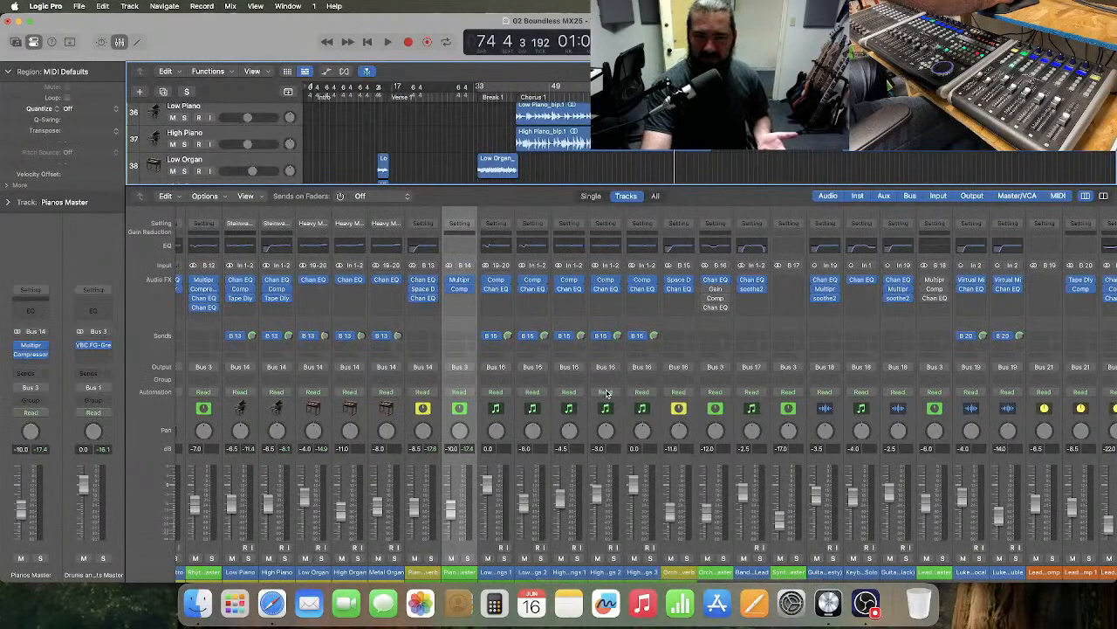
{"action": "scroll", "coordinate": [607, 393], "scroll_direction": "right", "scroll_amount": 1}
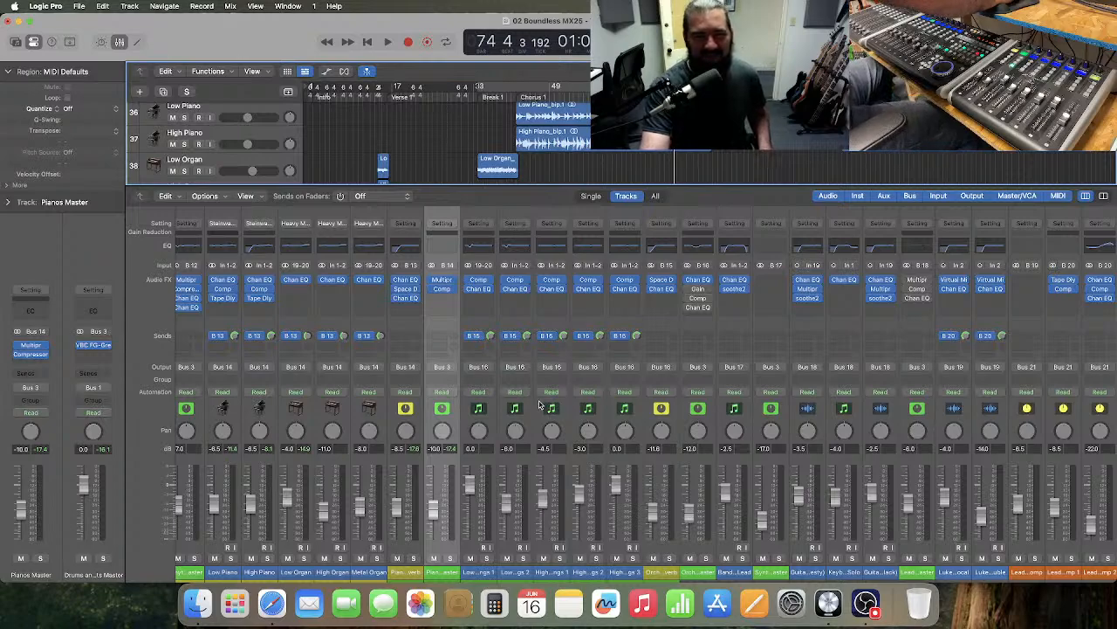
{"action": "left_click", "coordinate": [491, 425]}
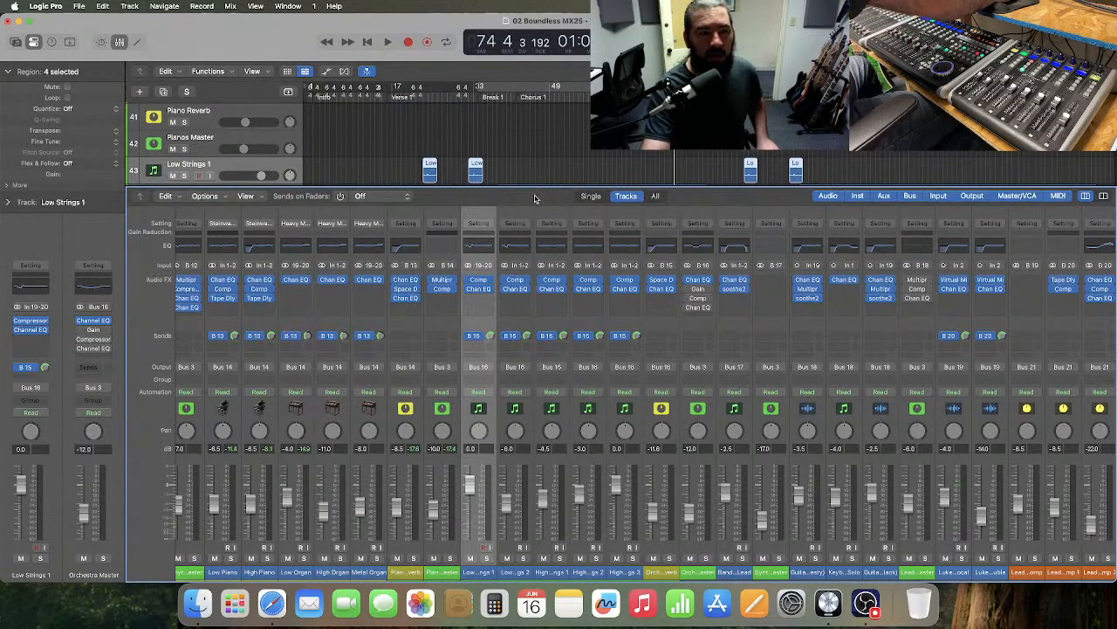
{"action": "left_click", "coordinate": [541, 148]}
{"action": "scroll", "coordinate": [541, 148], "scroll_direction": "down", "scroll_amount": 6}
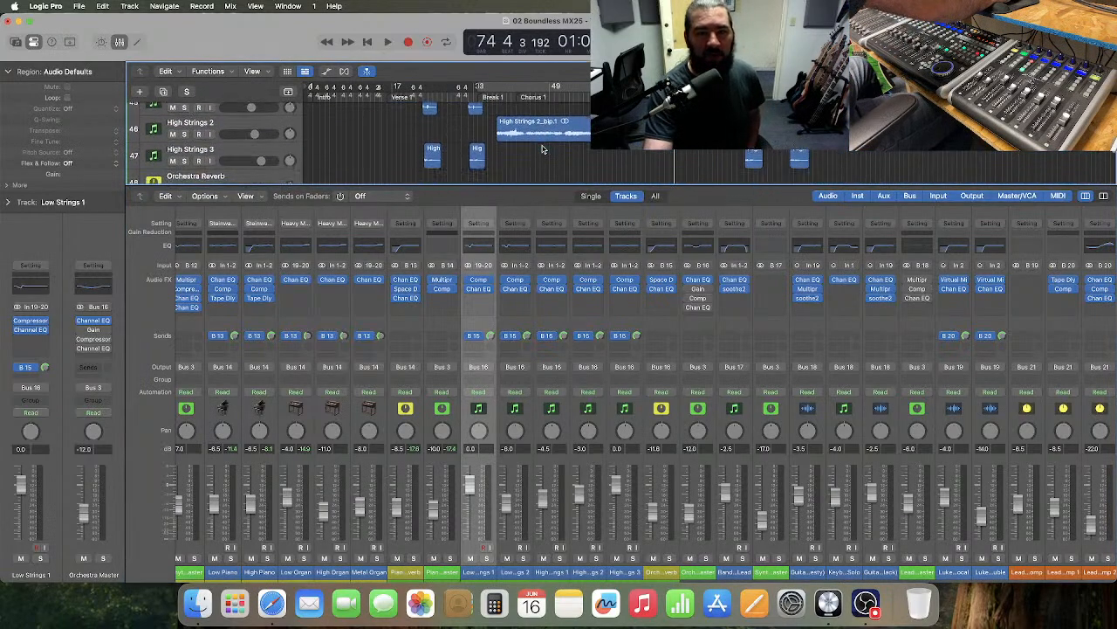
{"action": "scroll", "coordinate": [541, 149], "scroll_direction": "up", "scroll_amount": 3}
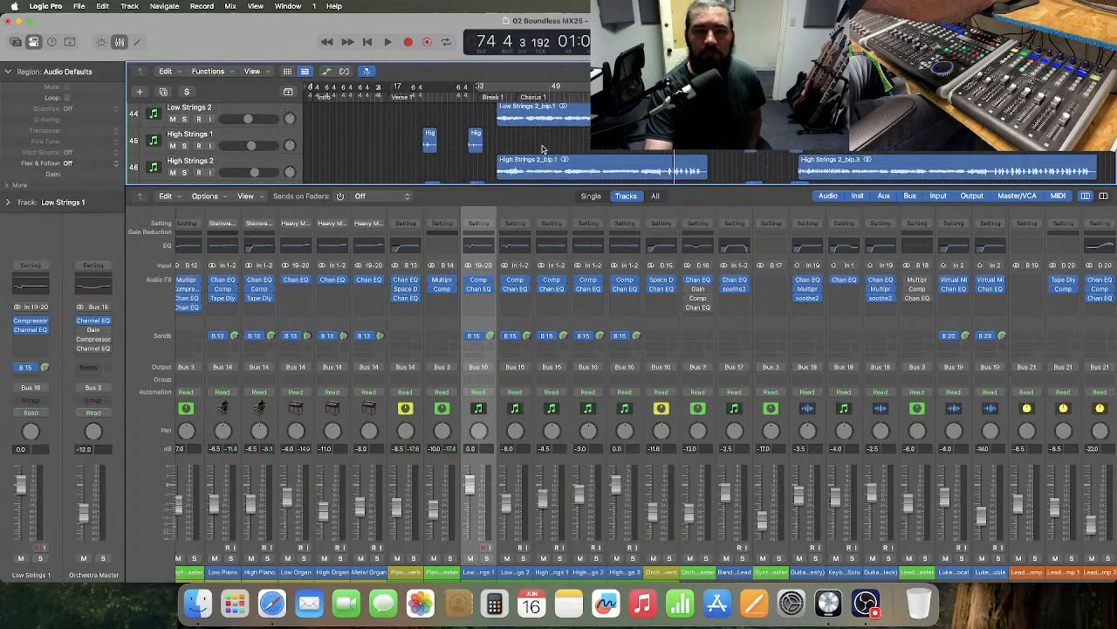
{"action": "scroll", "coordinate": [542, 149], "scroll_direction": "right", "scroll_amount": 1}
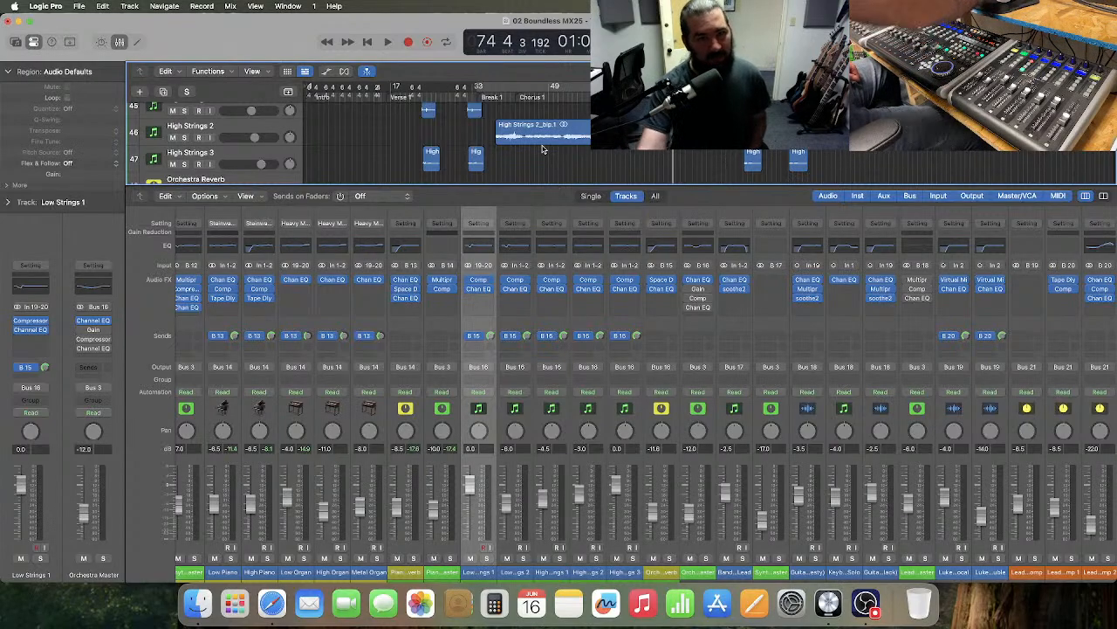
{"action": "scroll", "coordinate": [542, 149], "scroll_direction": "up", "scroll_amount": 1}
{"action": "scroll", "coordinate": [542, 149], "scroll_direction": "up", "scroll_amount": 2}
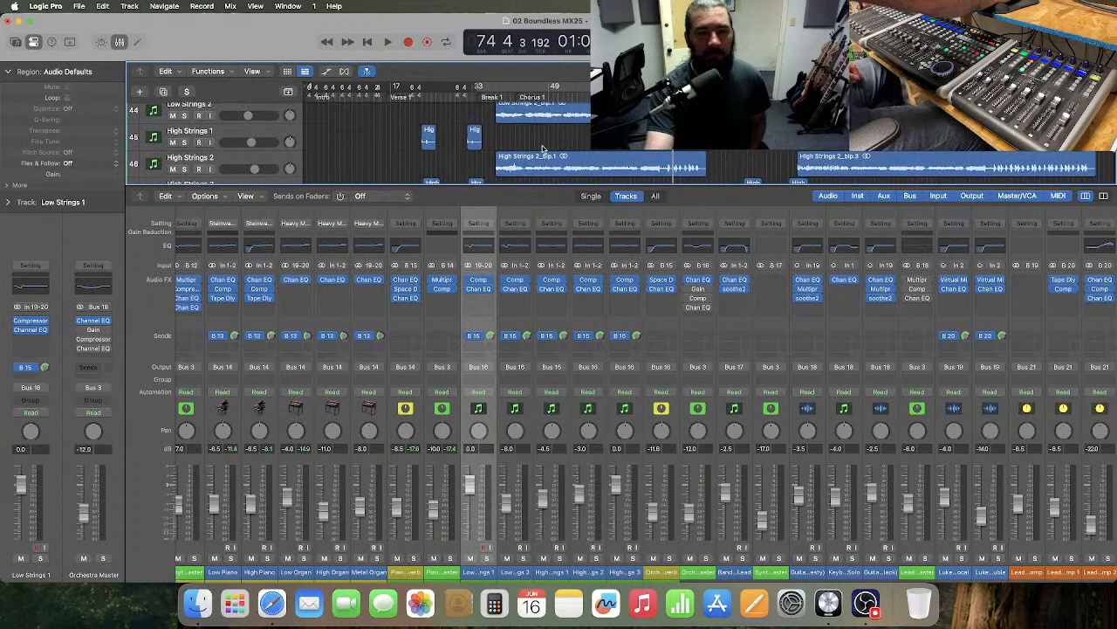
{"action": "scroll", "coordinate": [542, 149], "scroll_direction": "up", "scroll_amount": 1}
{"action": "scroll", "coordinate": [543, 149], "scroll_direction": "down", "scroll_amount": 2}
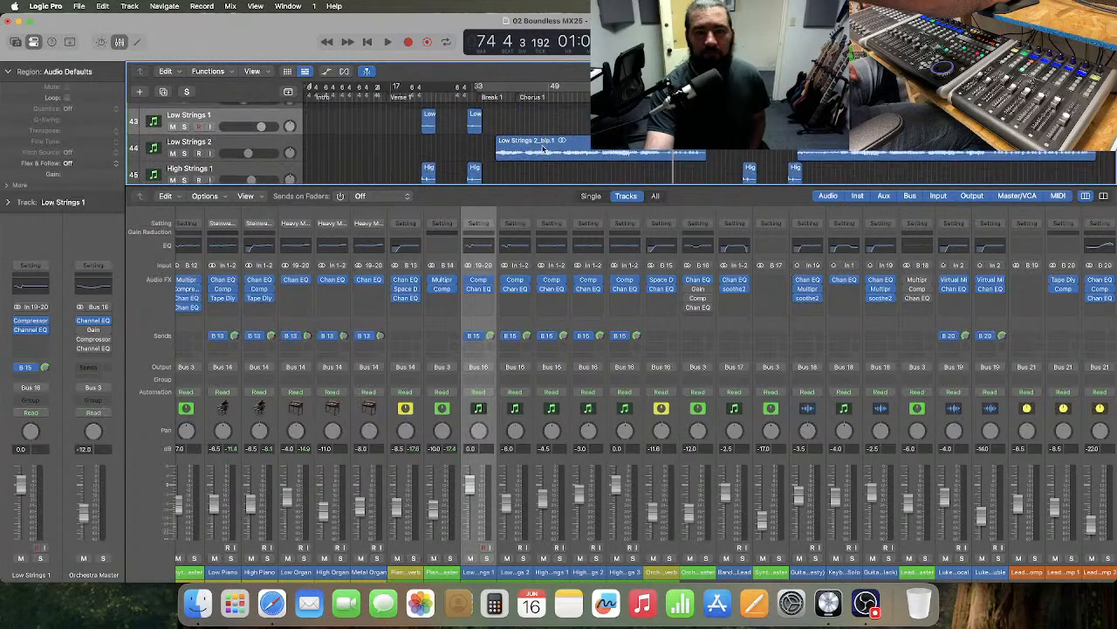
{"action": "scroll", "coordinate": [542, 149], "scroll_direction": "down", "scroll_amount": 1}
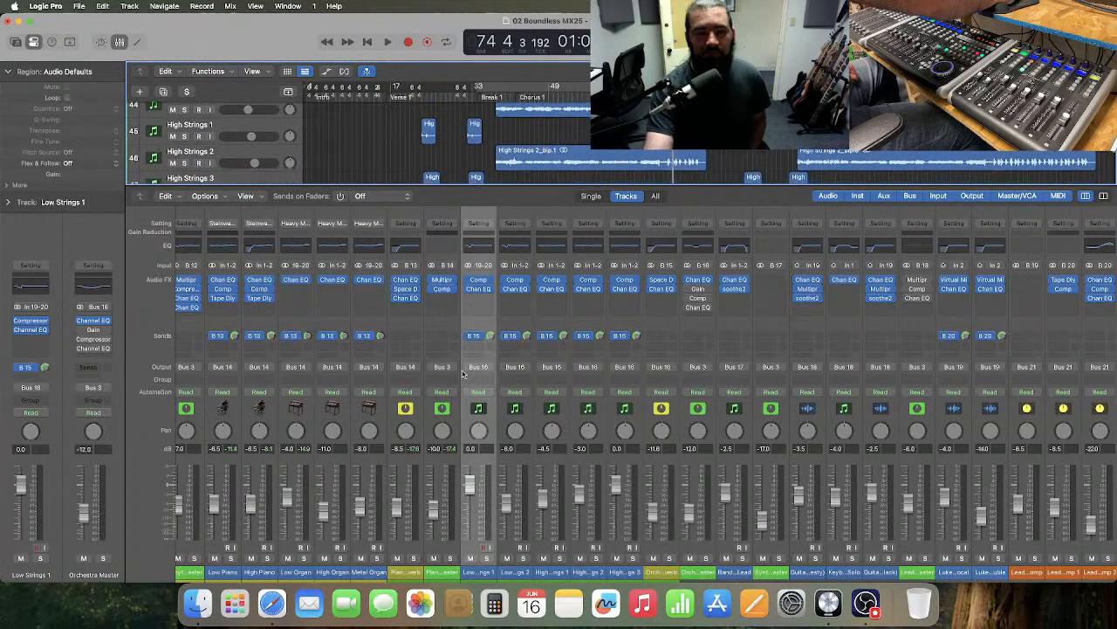
- Inspect the Channel EQ curve on Low Strings 1 and close its window
{"action": "left_click", "coordinate": [487, 252]}
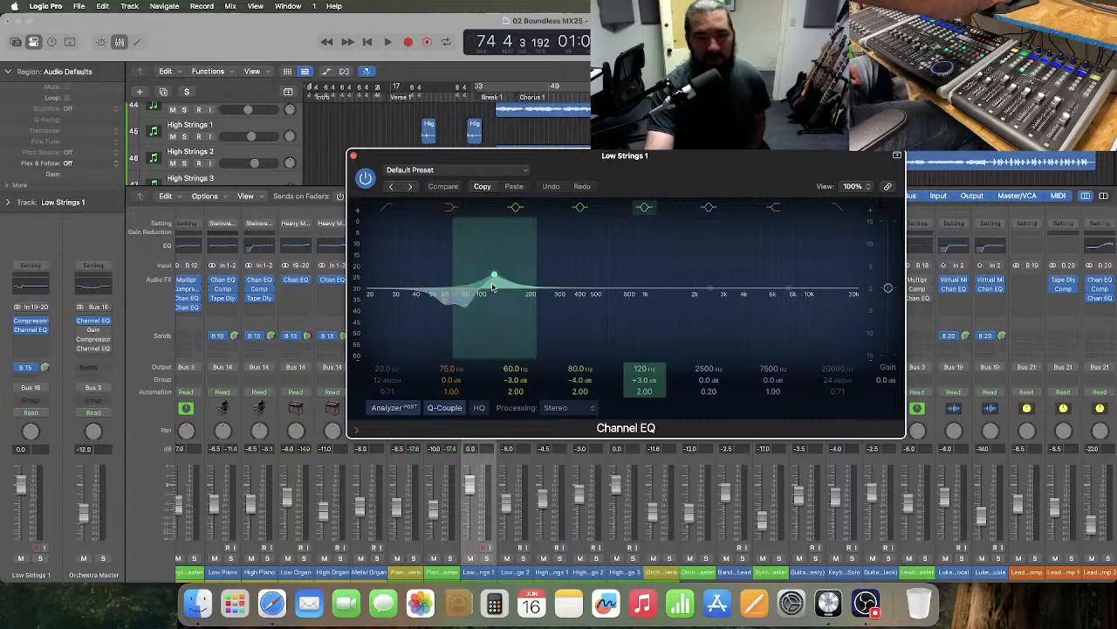
{"action": "left_click", "coordinate": [355, 157]}
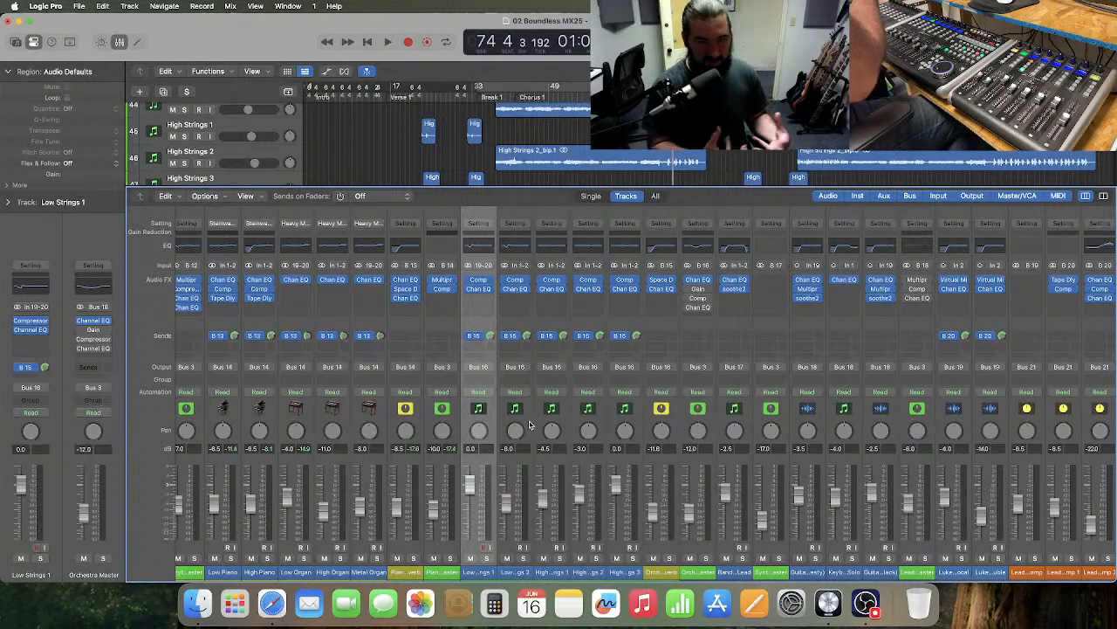
- Enable a low cut at 120 Hz with a 24 dB/oct slope in the High Strings 1 Channel EQ, and close it
{"action": "scroll", "coordinate": [529, 424], "scroll_direction": "left", "scroll_amount": 1}
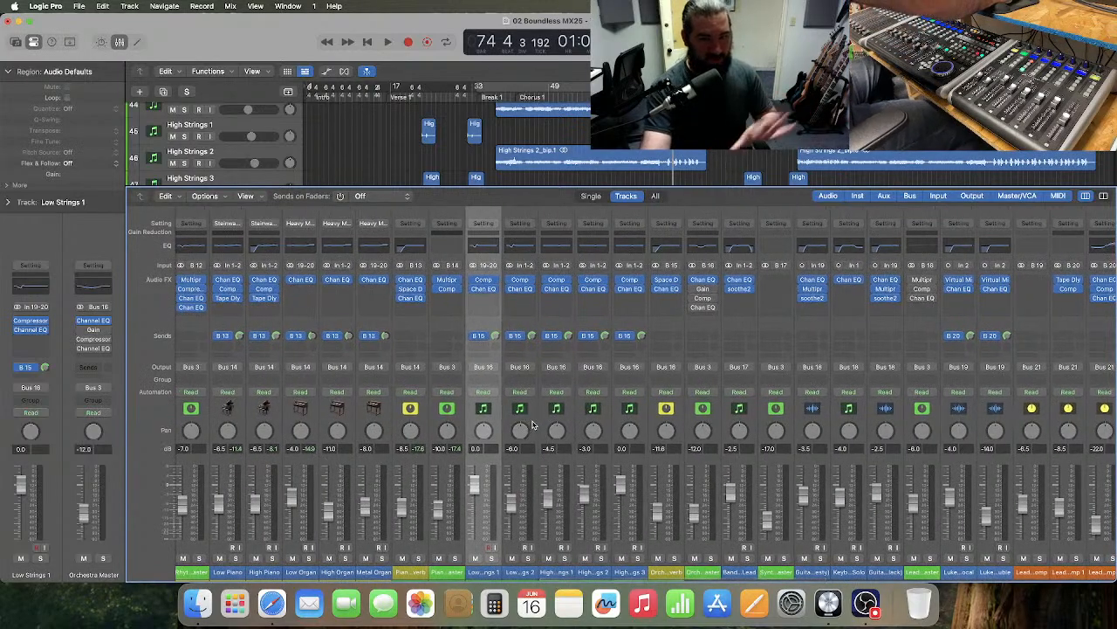
{"action": "scroll", "coordinate": [534, 424], "scroll_direction": "right", "scroll_amount": 5}
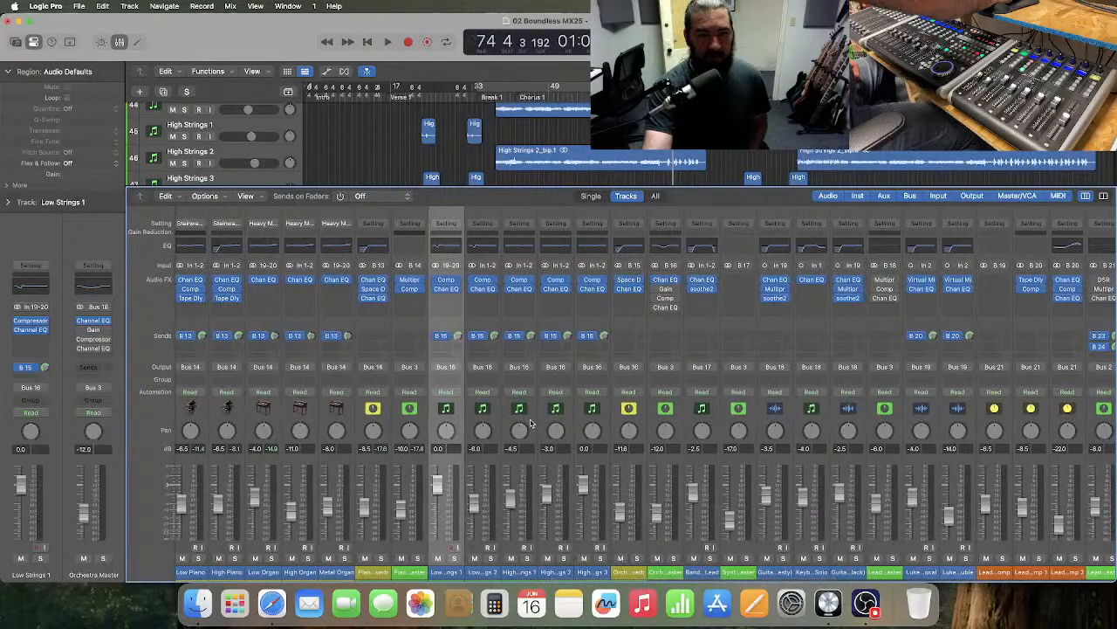
{"action": "left_click", "coordinate": [524, 319]}
{"action": "left_click", "coordinate": [525, 249]}
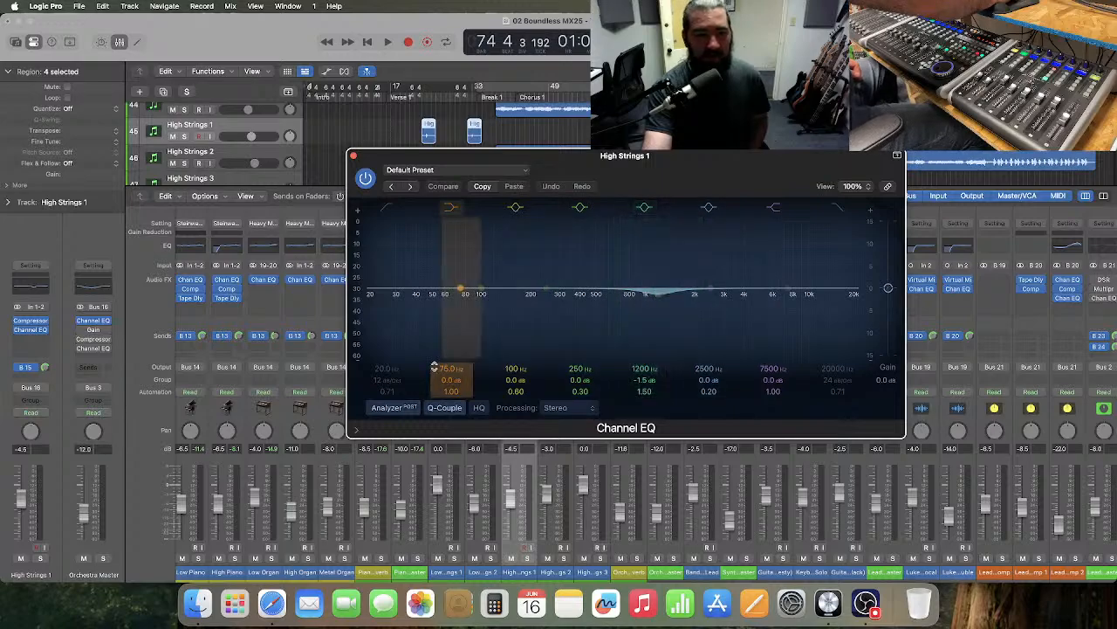
{"action": "left_click", "coordinate": [388, 206]}
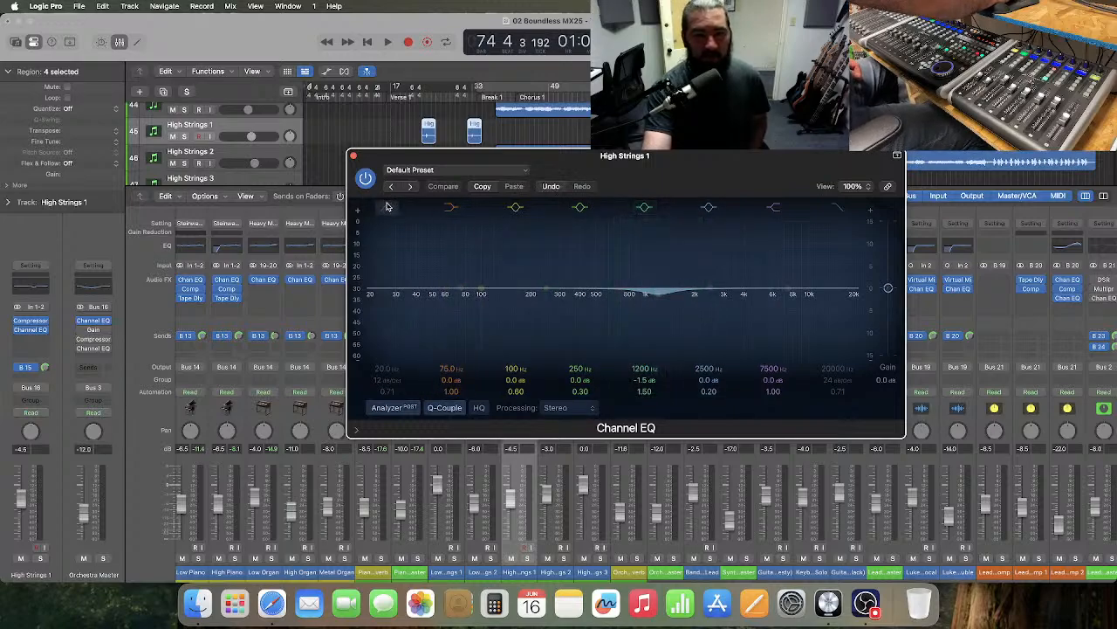
{"action": "left_click", "coordinate": [388, 206]}
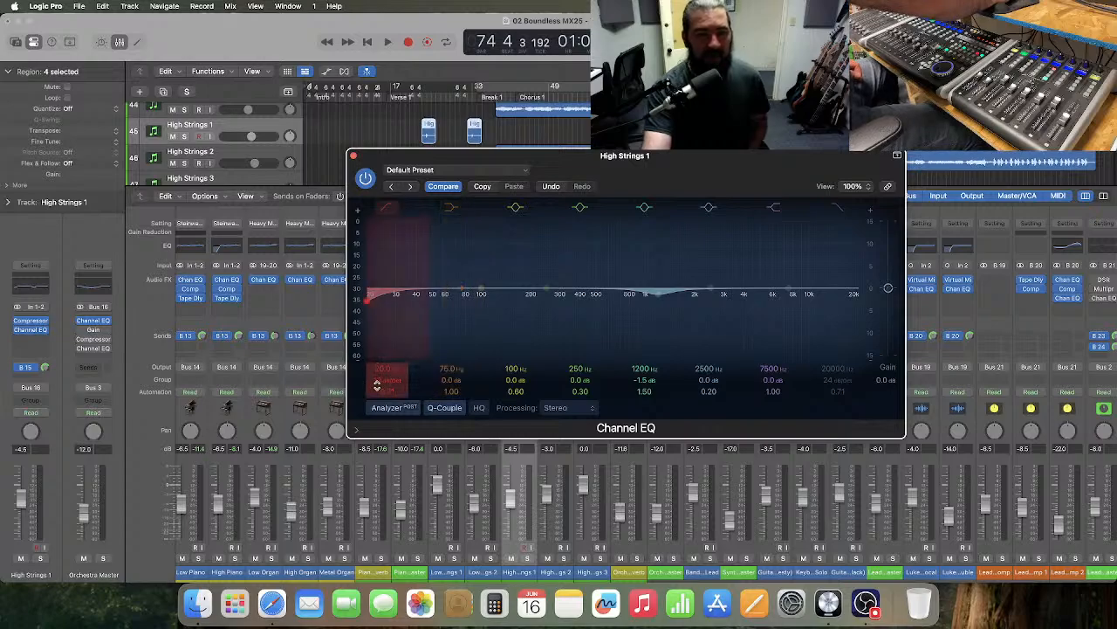
{"action": "left_click_drag", "start_coordinate": [376, 380], "coordinate": [376, 370]}
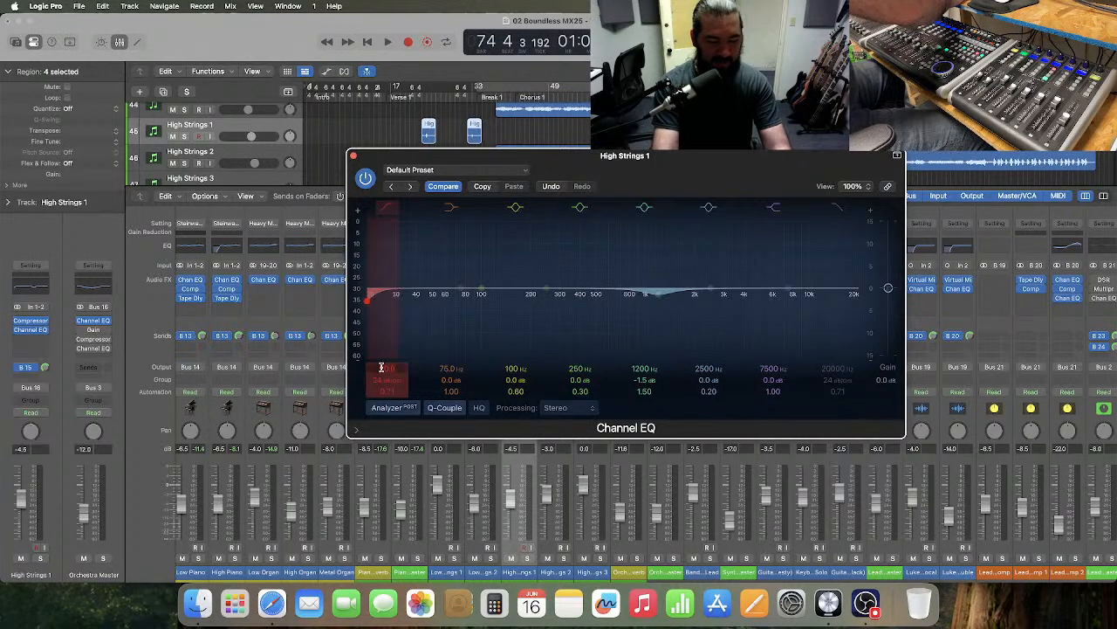
{"action": "left_click_drag", "start_coordinate": [382, 367], "coordinate": [382, 345]}
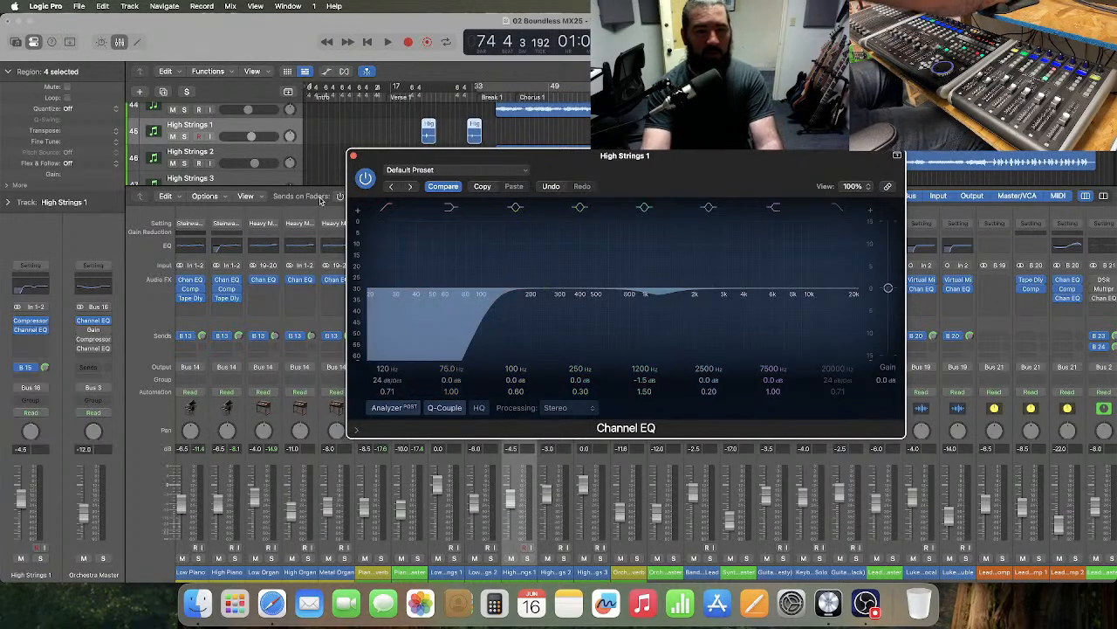
{"action": "left_click", "coordinate": [354, 156]}
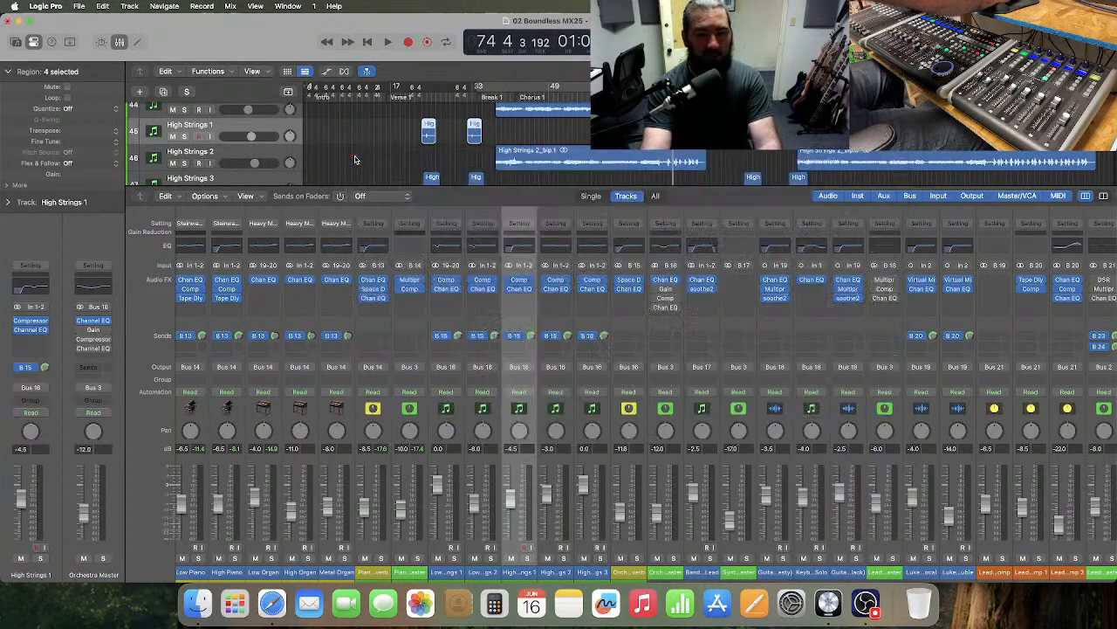
- Add the same 120 Hz, 24 dB/oct low cut to the Channel EQ on High Strings 2 and close its window
{"action": "double_click", "coordinate": [548, 249]}
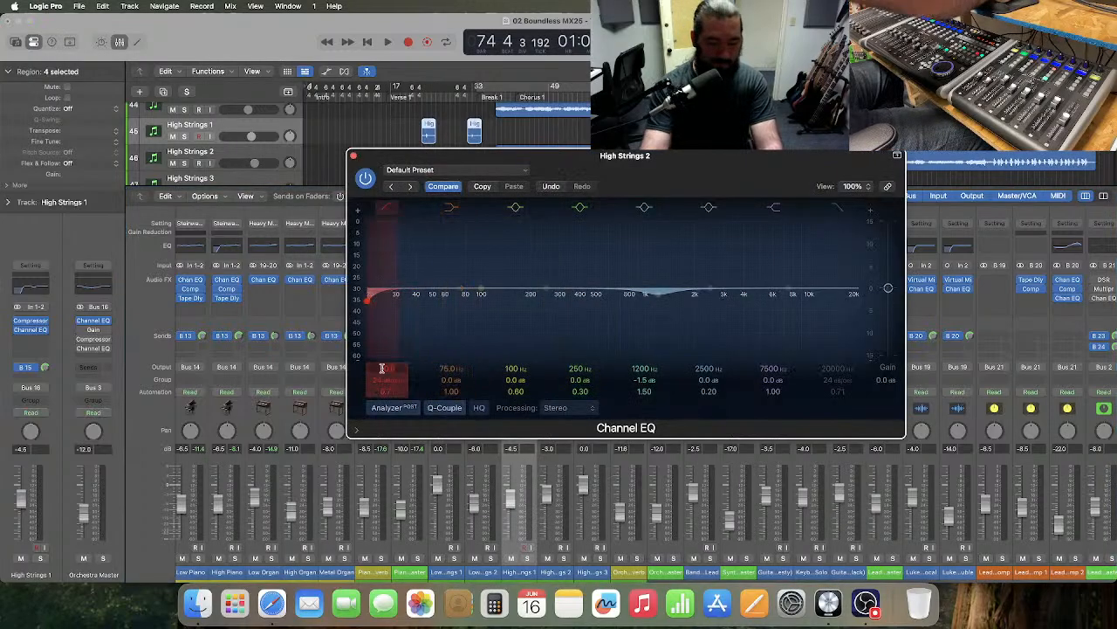
{"action": "left_click", "coordinate": [383, 370]}
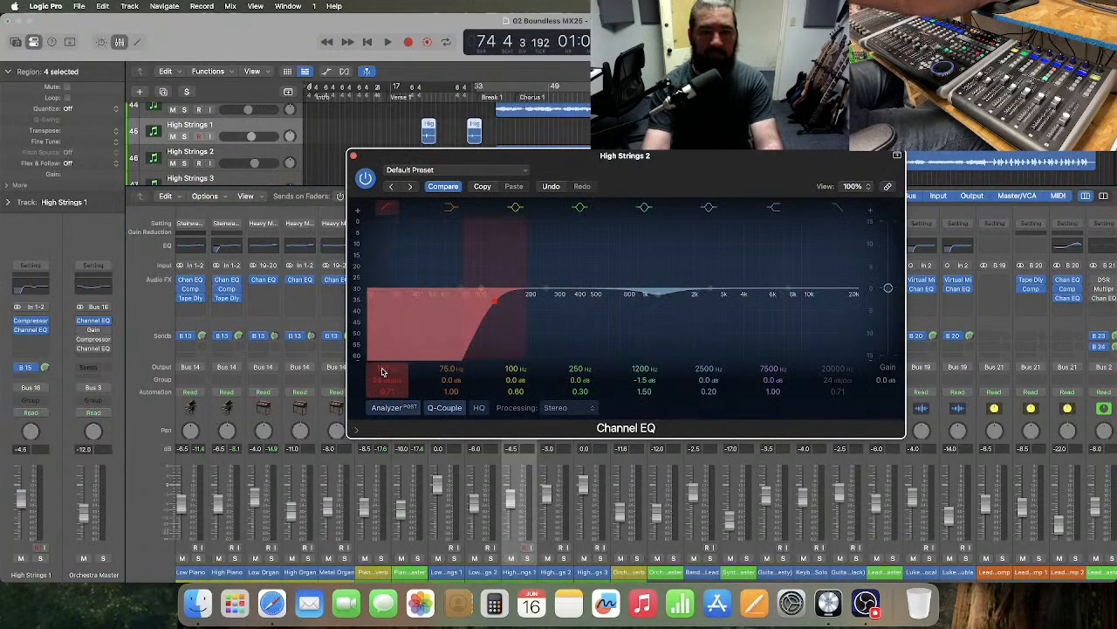
{"action": "left_click", "coordinate": [354, 155]}
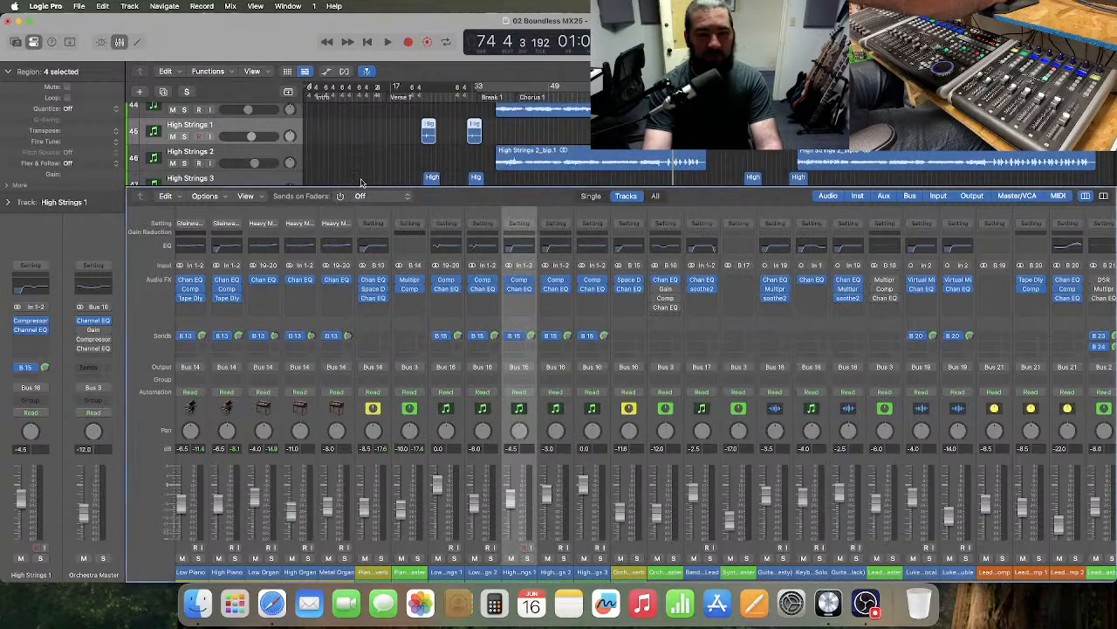
- Set a 120 Hz low cut with a 24 dB/oct slope in the High Strings 3 Channel EQ and close its window
{"action": "double_click", "coordinate": [595, 253]}
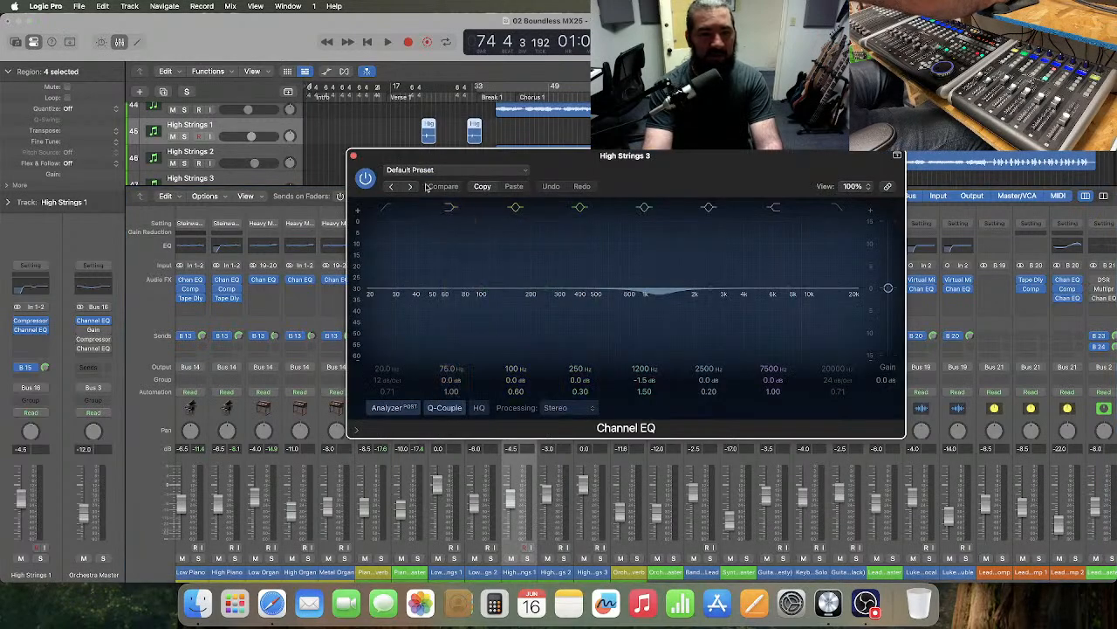
{"action": "left_click", "coordinate": [383, 384]}
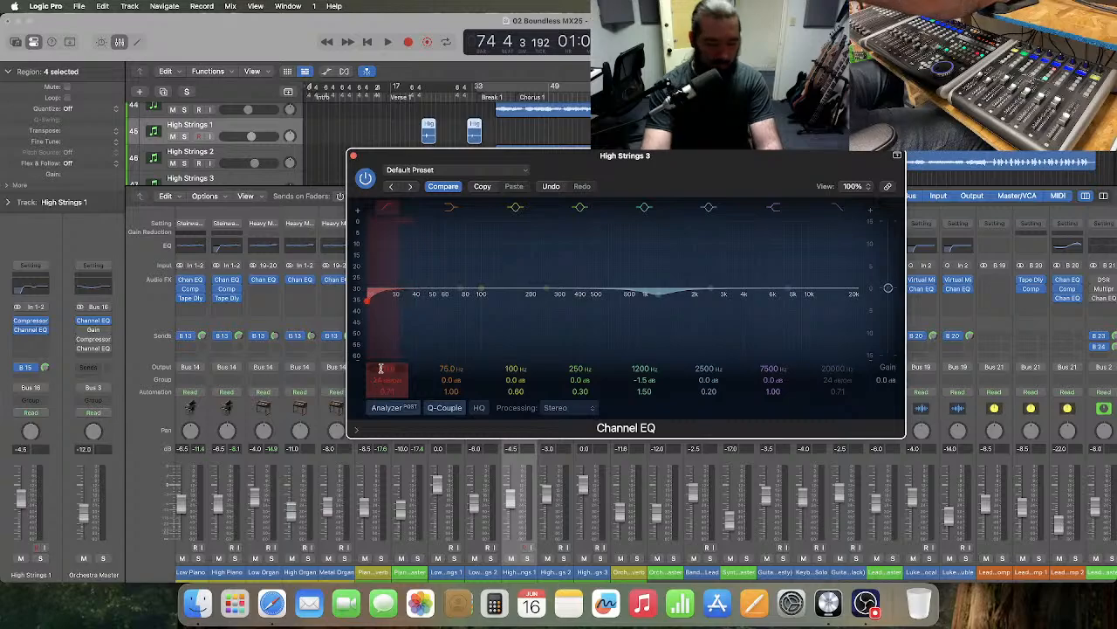
{"action": "left_click_drag", "start_coordinate": [380, 371], "coordinate": [388, 304]}
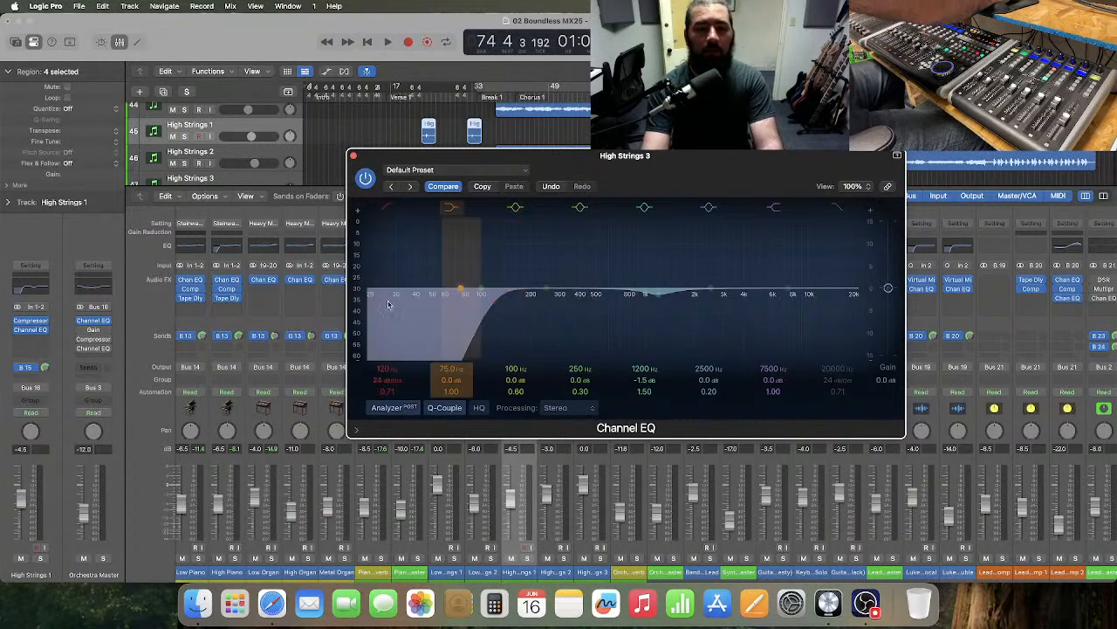
{"action": "left_click", "coordinate": [353, 156]}
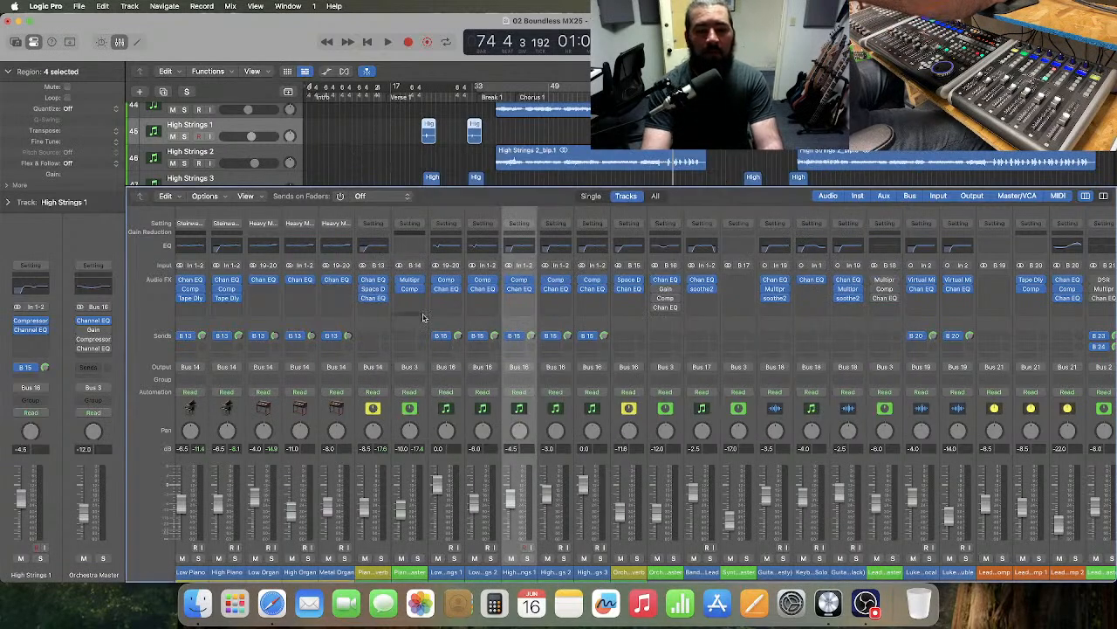
- Select the Orchestra Reverb channel and inspect the first Channel EQ on the Orchestra Master
{"action": "left_click", "coordinate": [617, 426]}
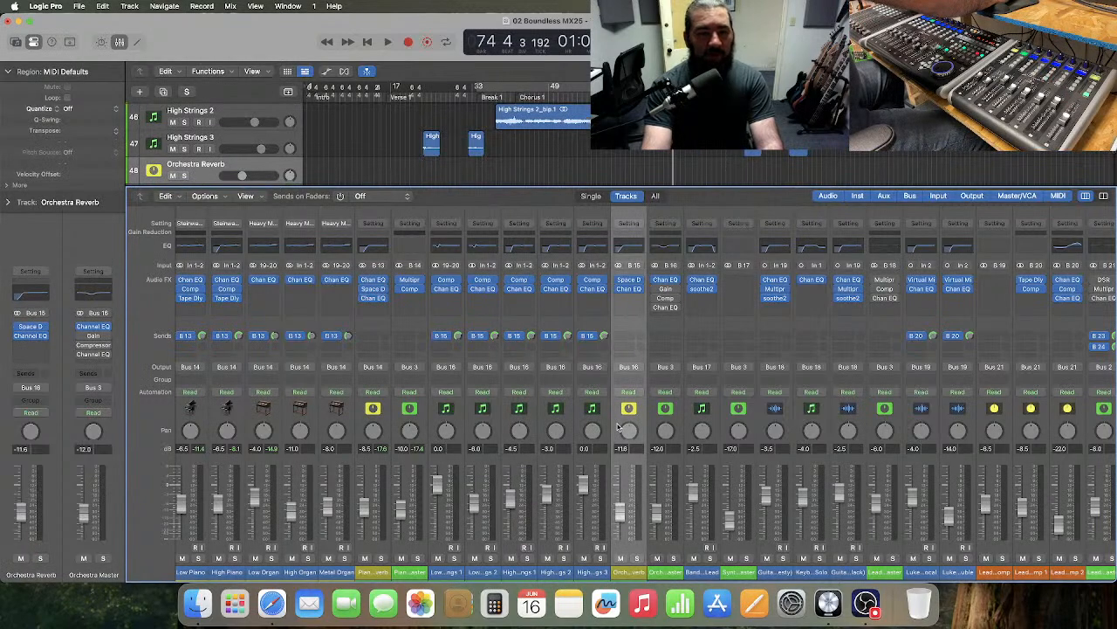
{"action": "left_click", "coordinate": [667, 281]}
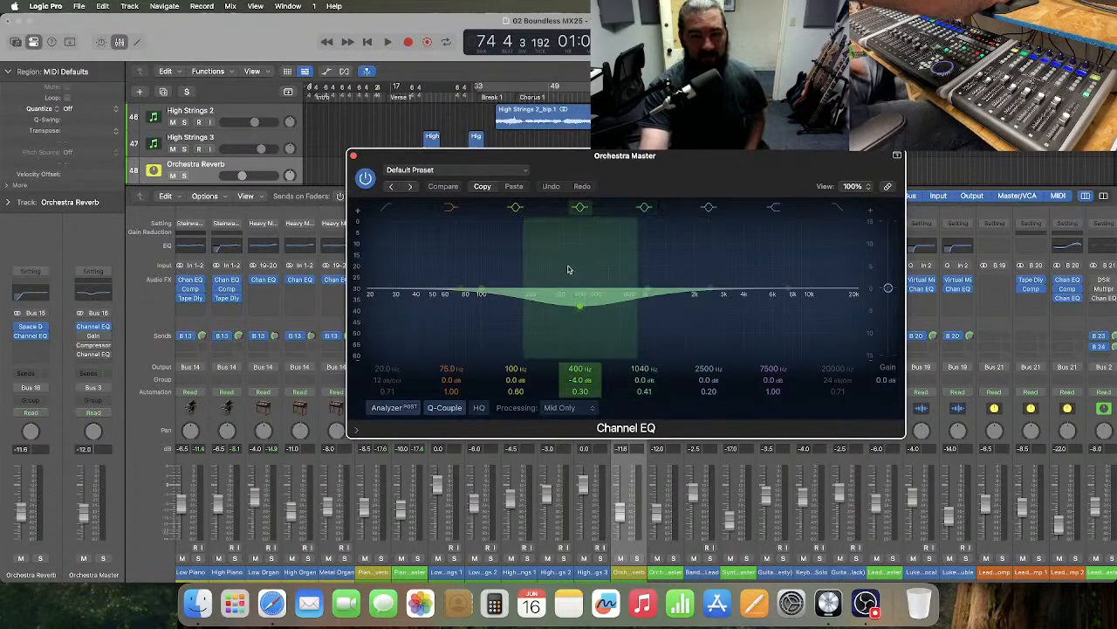
{"action": "left_click", "coordinate": [354, 155]}
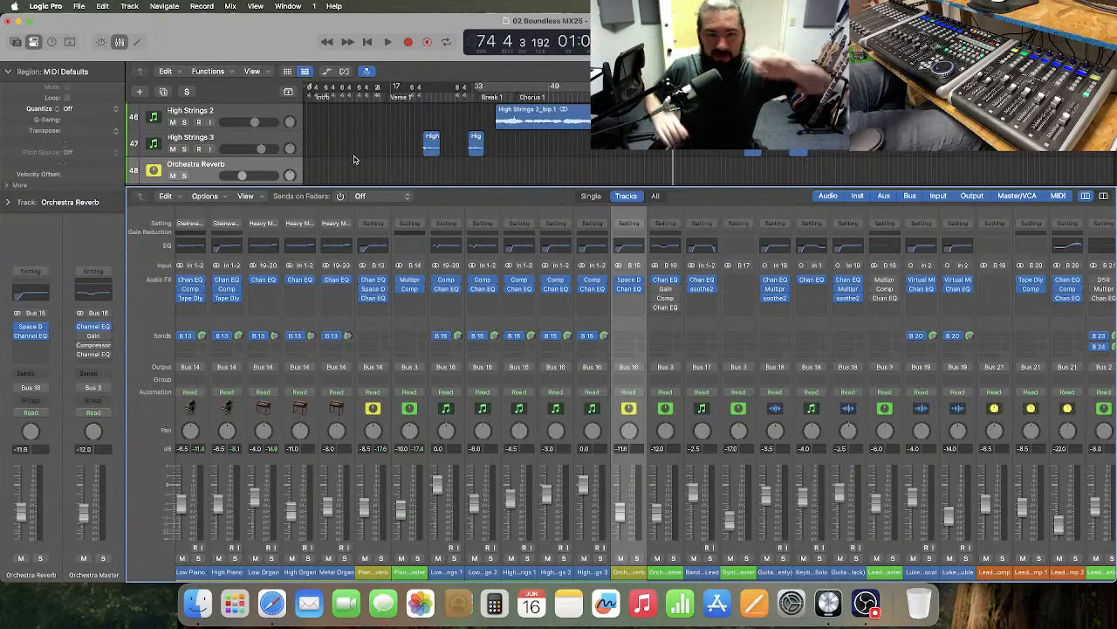
- Check the Gain plug-in on the Orchestra Master, remove it, and move the Compressor up into its empty slot
{"action": "left_click", "coordinate": [665, 289]}
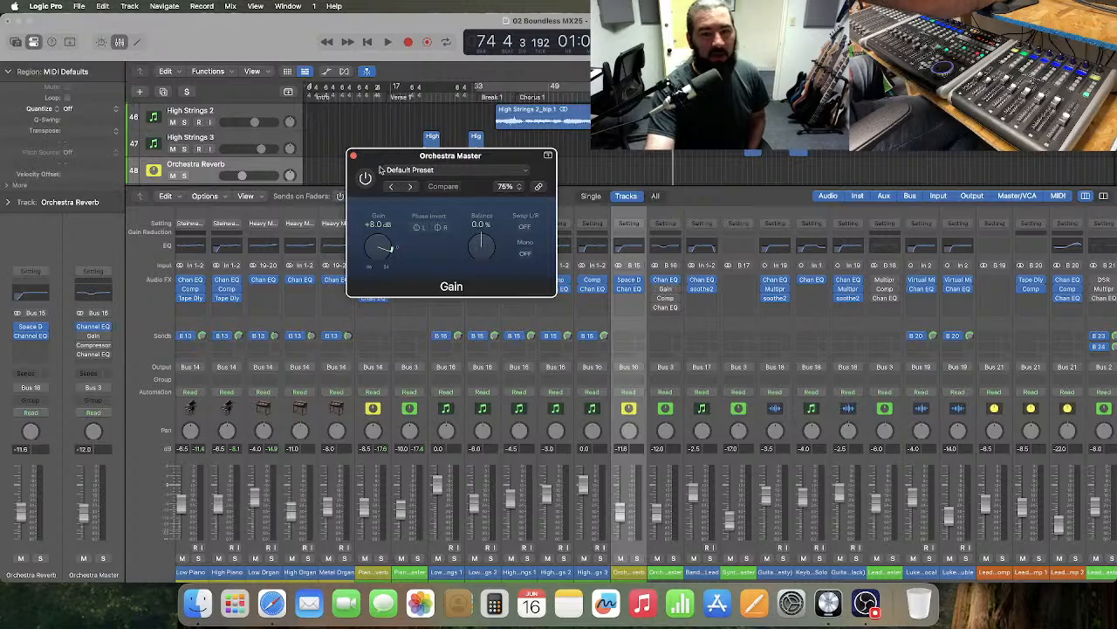
{"action": "left_click", "coordinate": [354, 157]}
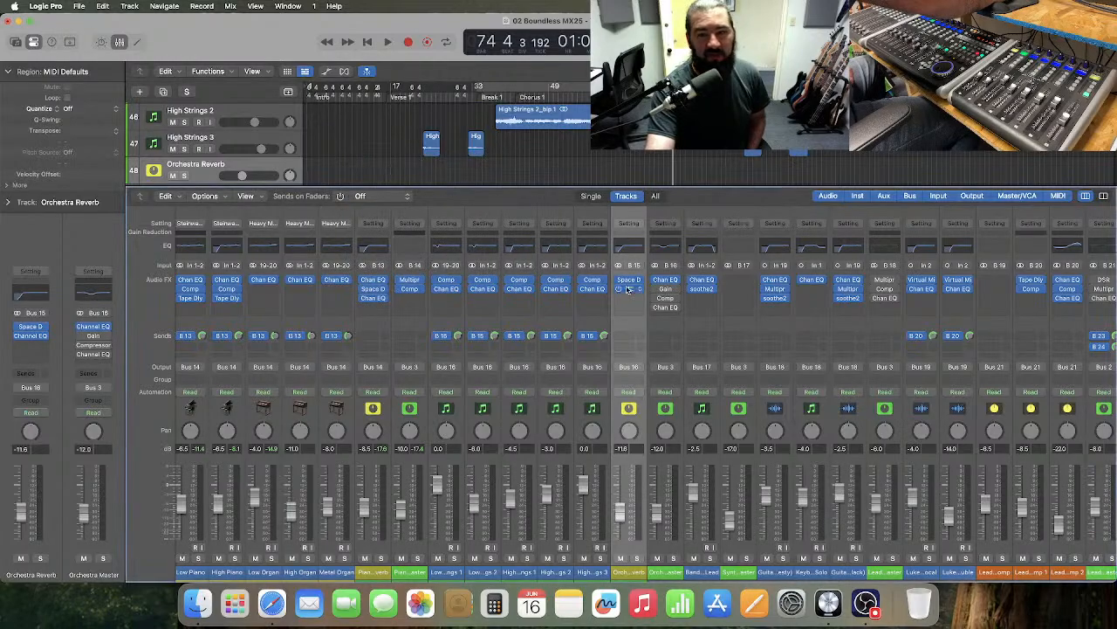
{"action": "left_click", "coordinate": [676, 291]}
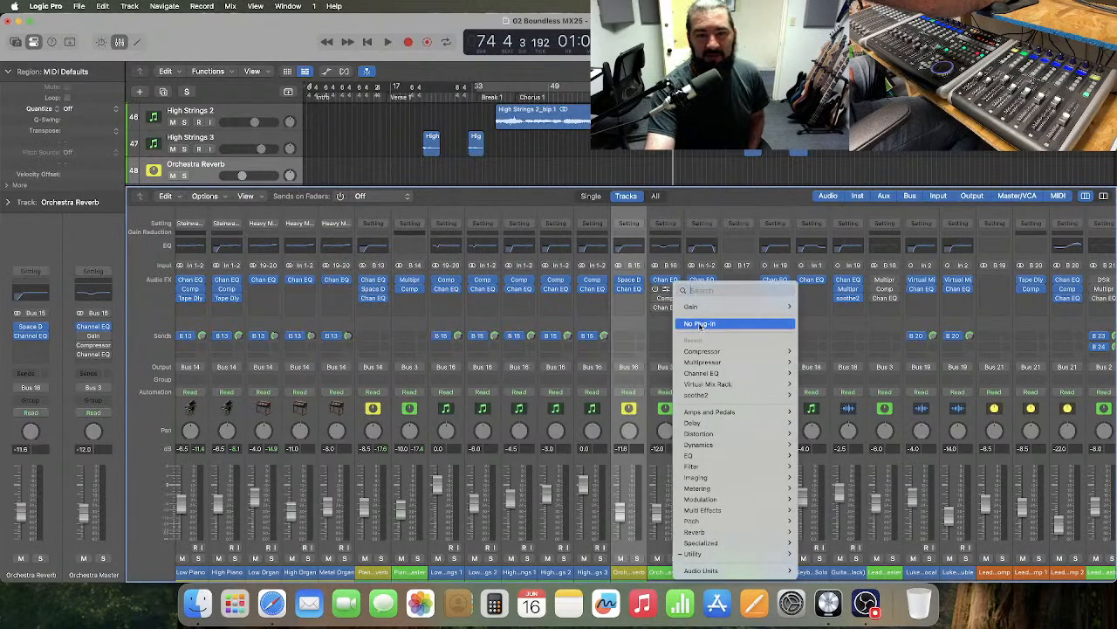
{"action": "left_click", "coordinate": [699, 325]}
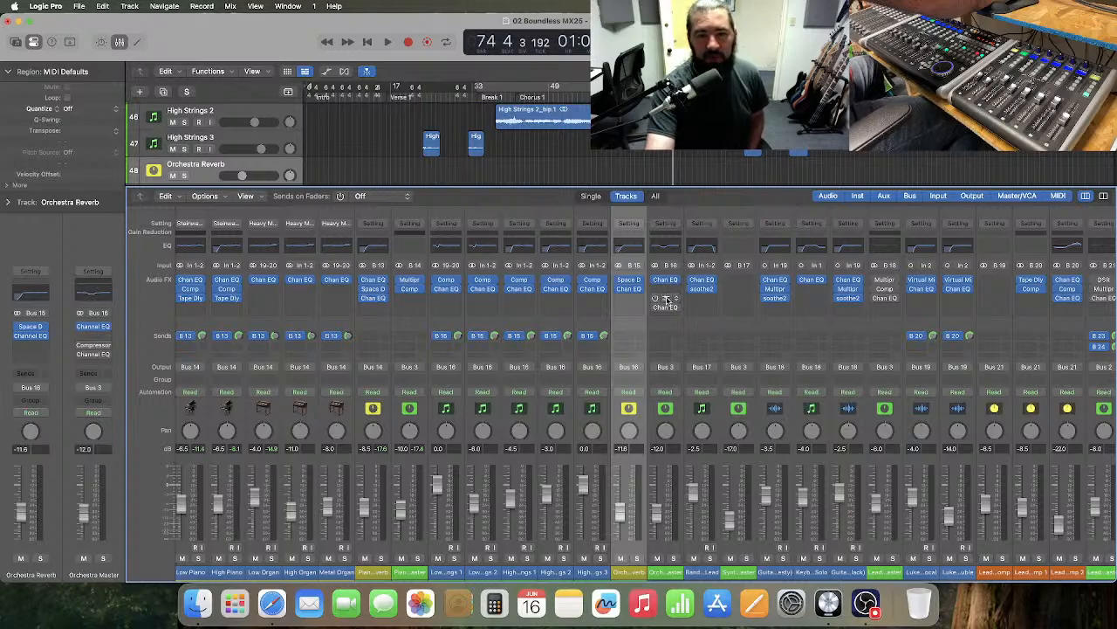
{"action": "left_click_drag", "start_coordinate": [667, 289], "coordinate": [658, 292]}
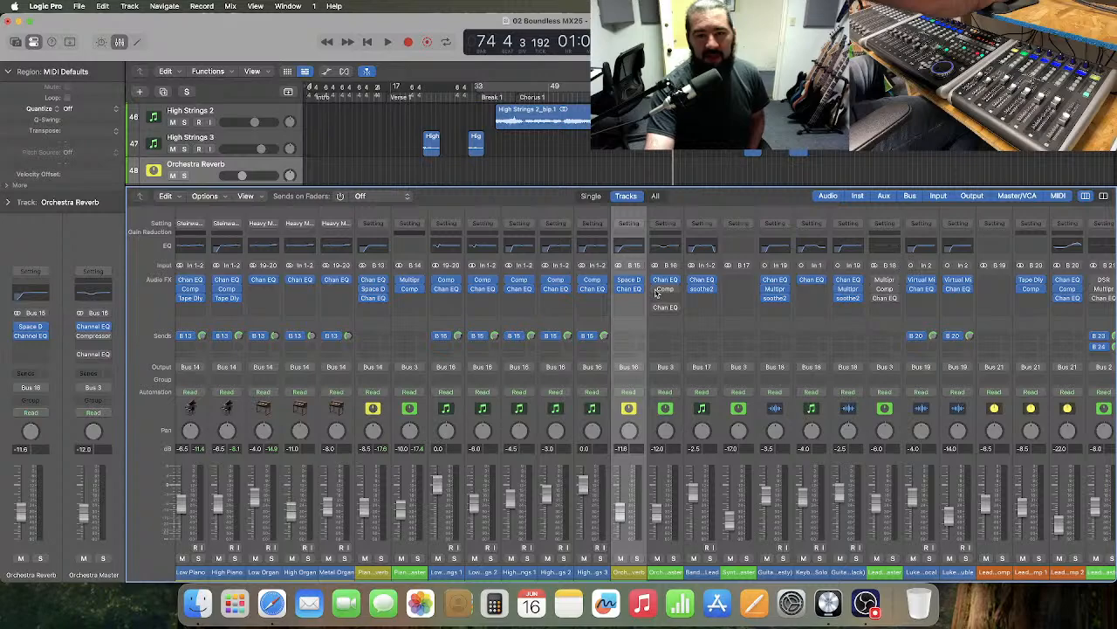
- Review the Orchestra Master's Compressor settings, close its window, and remove the Compressor from the channel
{"action": "left_click", "coordinate": [667, 289]}
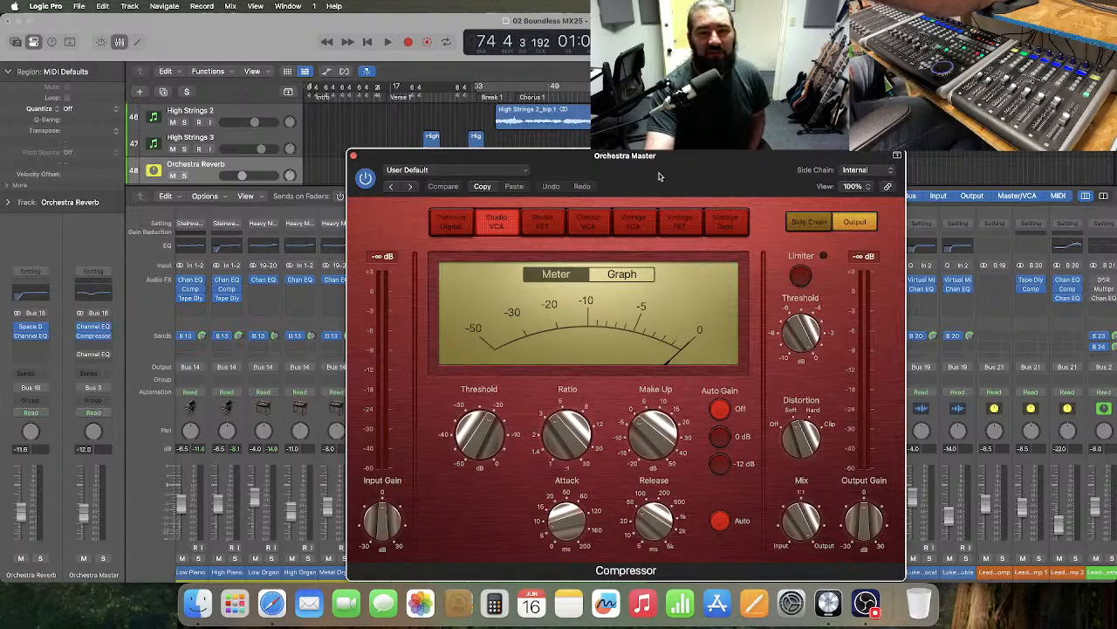
{"action": "left_click_drag", "start_coordinate": [697, 185], "coordinate": [625, 111]}
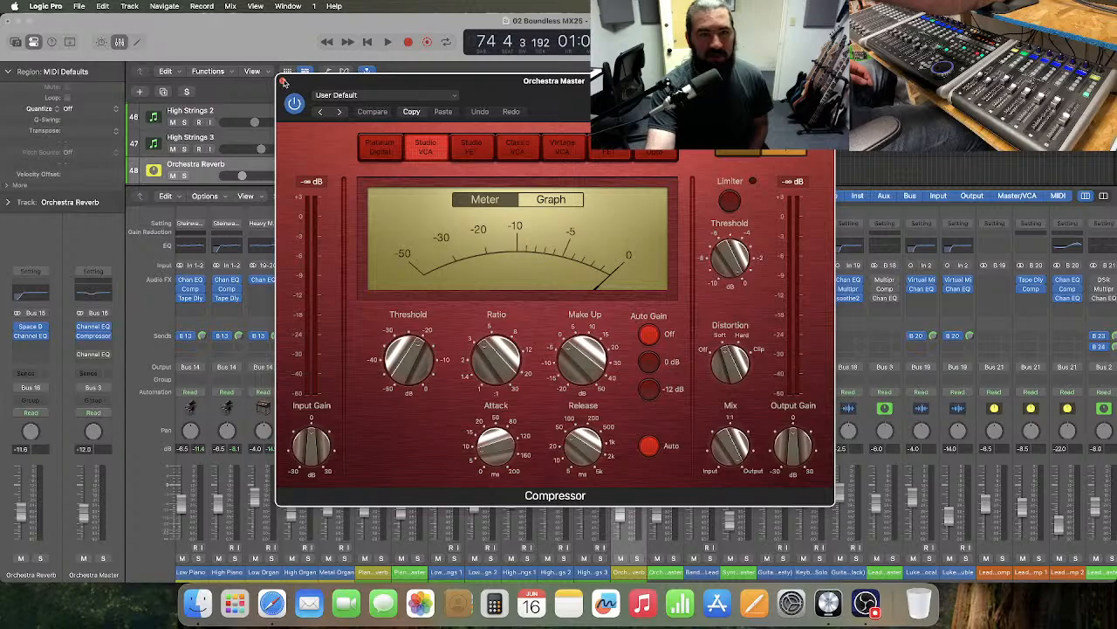
{"action": "left_click", "coordinate": [282, 81]}
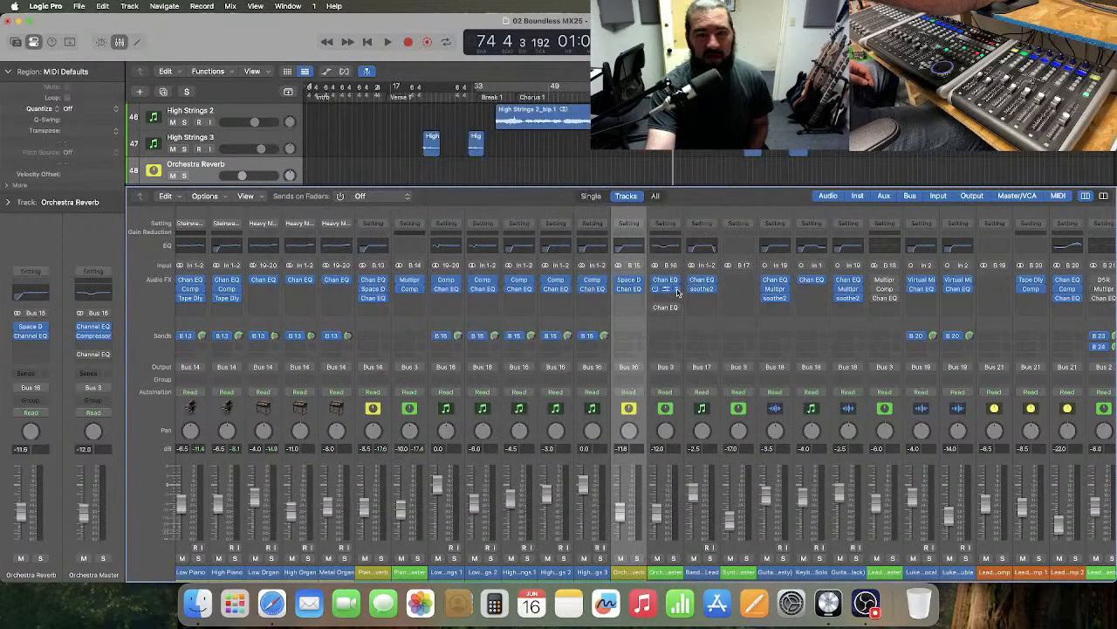
{"action": "left_click", "coordinate": [678, 292]}
{"action": "left_click", "coordinate": [707, 325]}
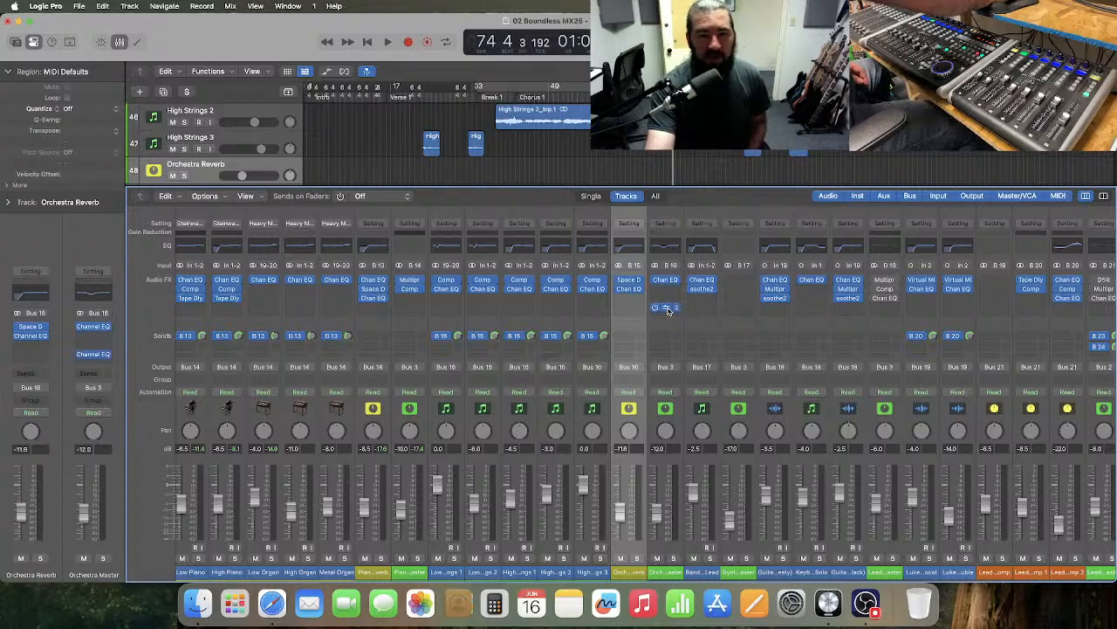
- Disable the 600 Hz and 1000 Hz bands in the Orchestra Master's second Channel EQ and close its window
{"action": "left_click", "coordinate": [667, 309]}
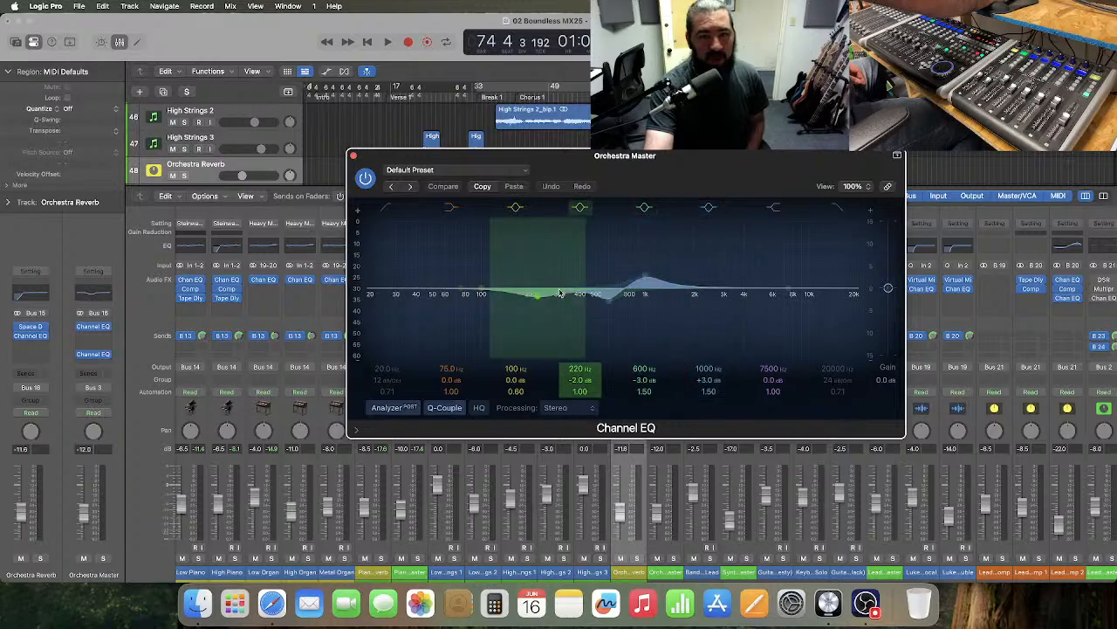
{"action": "left_click", "coordinate": [645, 207]}
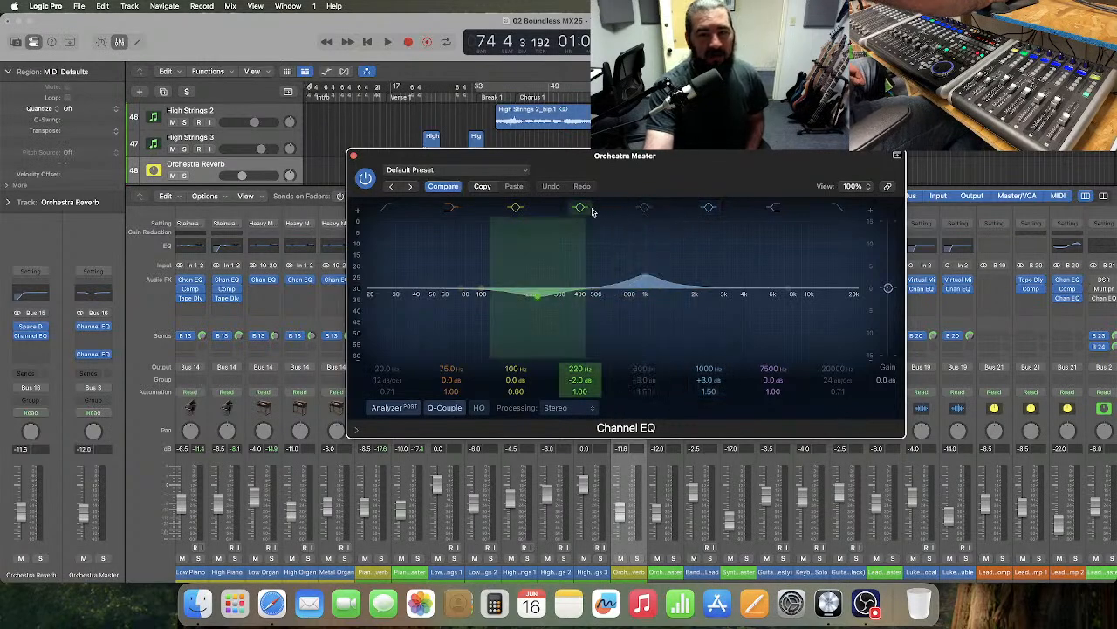
{"action": "left_click", "coordinate": [707, 209]}
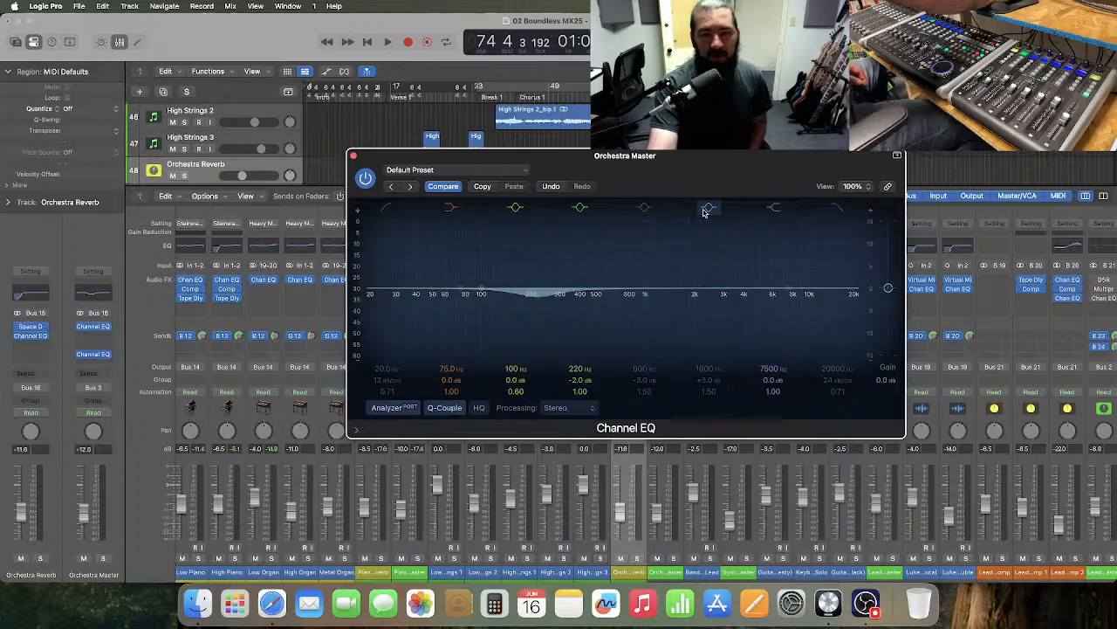
{"action": "left_click", "coordinate": [354, 156]}
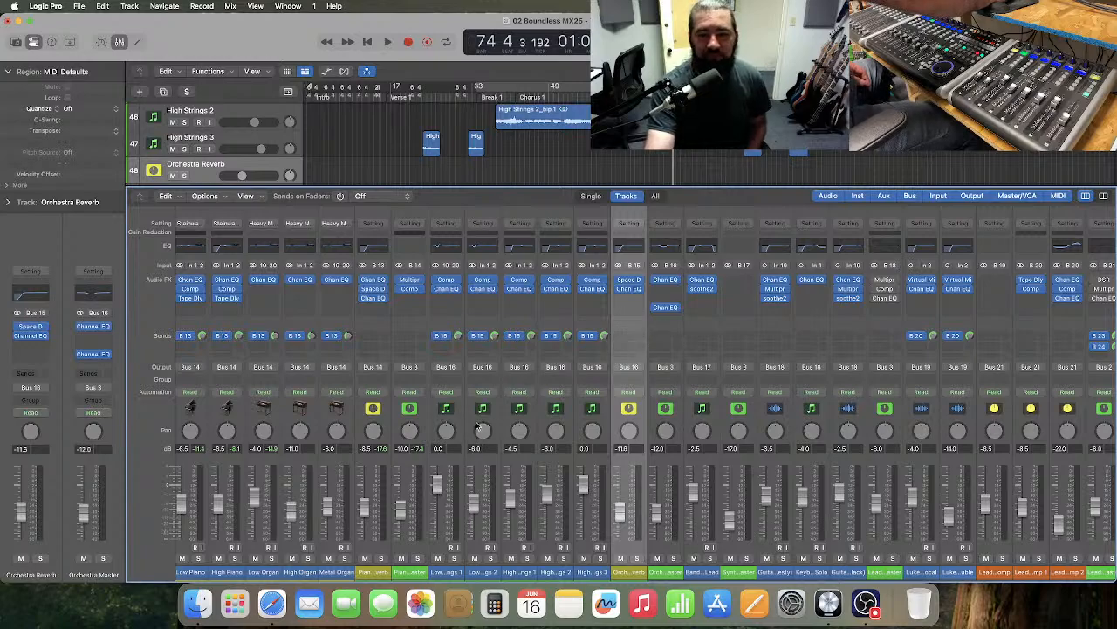
- Solo the Orchestra Master and audition the strings from the start of the first Low Strings 2 region, stopping after the listen
{"action": "left_click", "coordinate": [186, 91]}
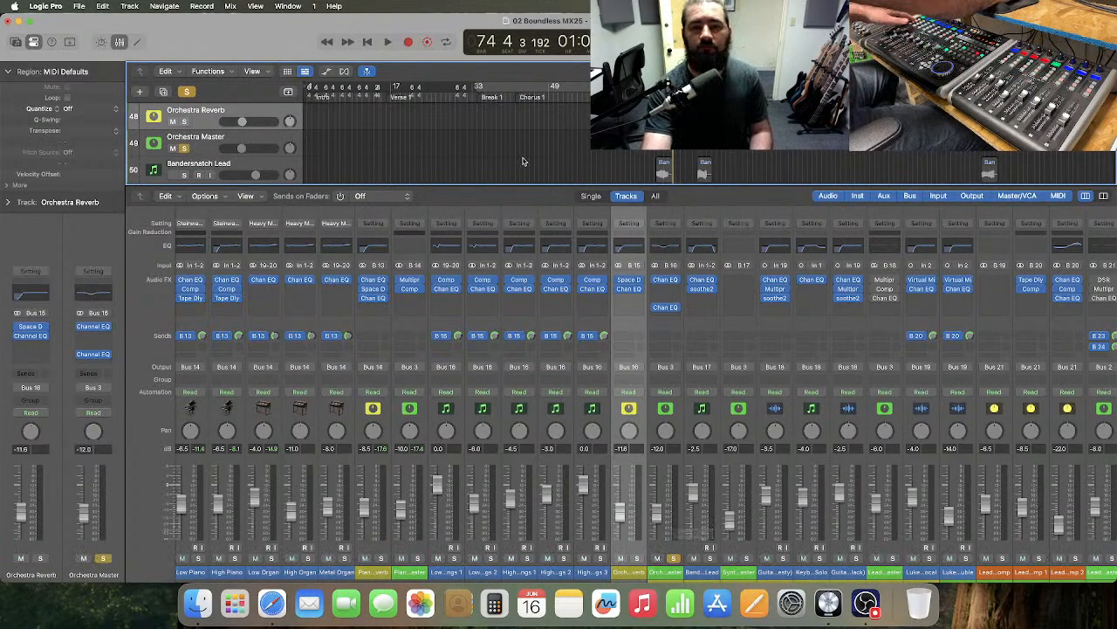
{"action": "scroll", "coordinate": [535, 162], "scroll_direction": "up", "scroll_amount": 2}
{"action": "scroll", "coordinate": [535, 161], "scroll_direction": "up", "scroll_amount": 3}
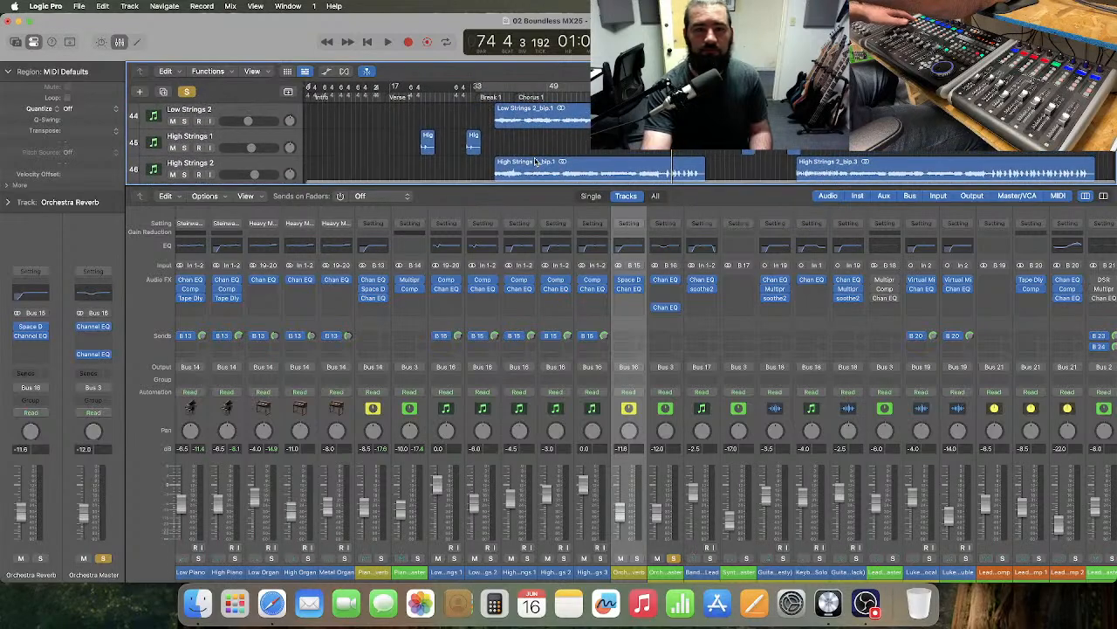
{"action": "left_click", "coordinate": [494, 96]}
{"action": "key", "text": "space"}
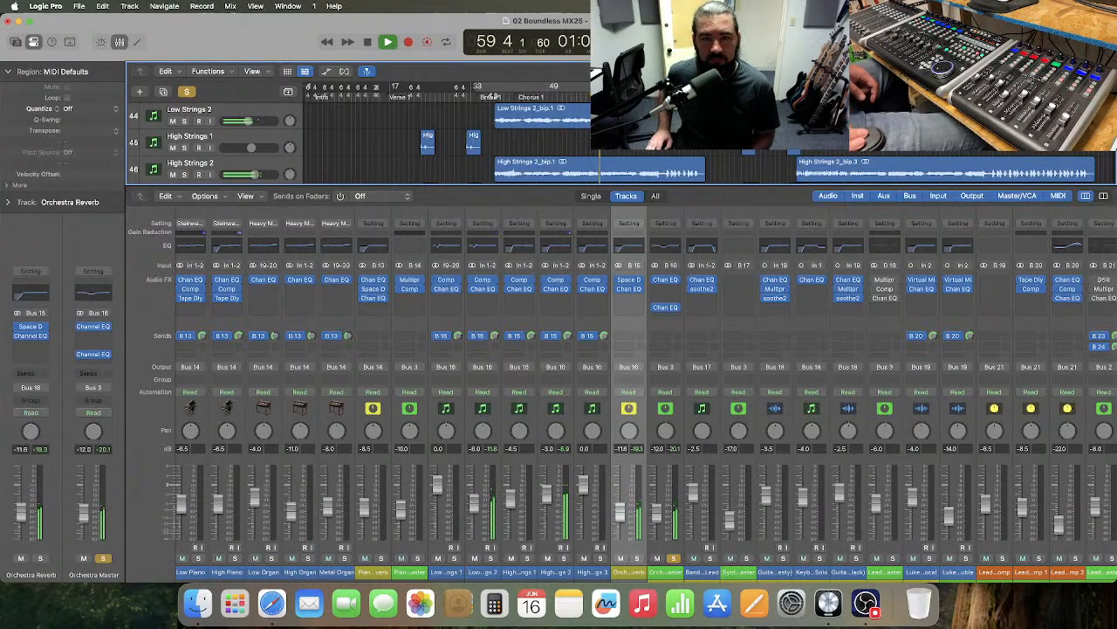
{"action": "key", "text": "space"}
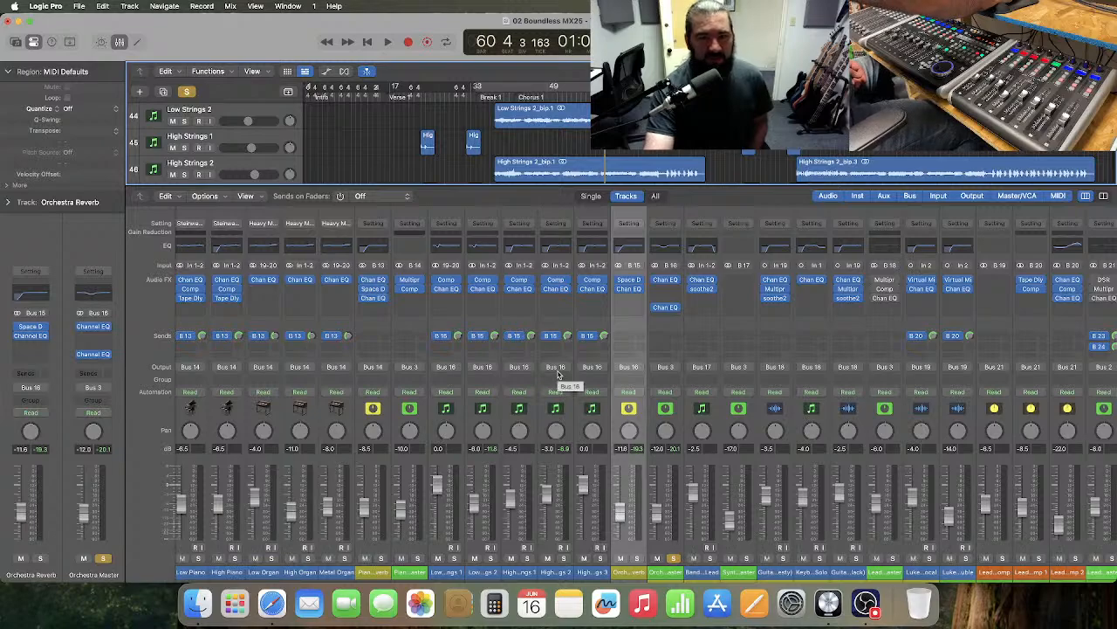
- Insert a stereo Multipressor below the Orchestra Master's first Channel EQ and set all four bands' expander thresholds to -60 dB
{"action": "left_click", "coordinate": [492, 97]}
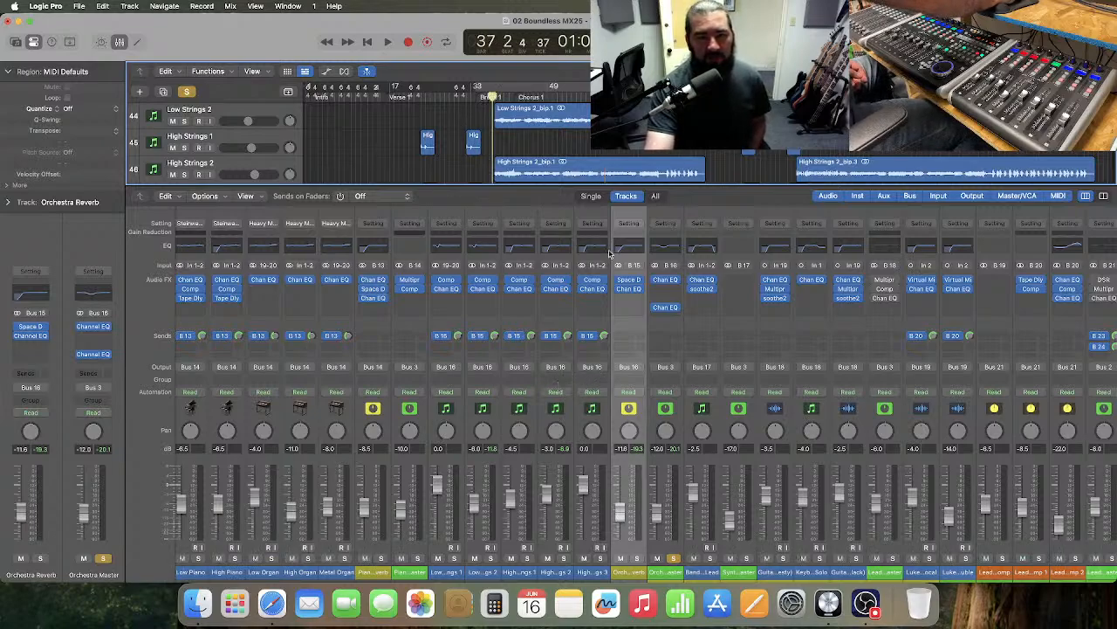
{"action": "left_click", "coordinate": [673, 294]}
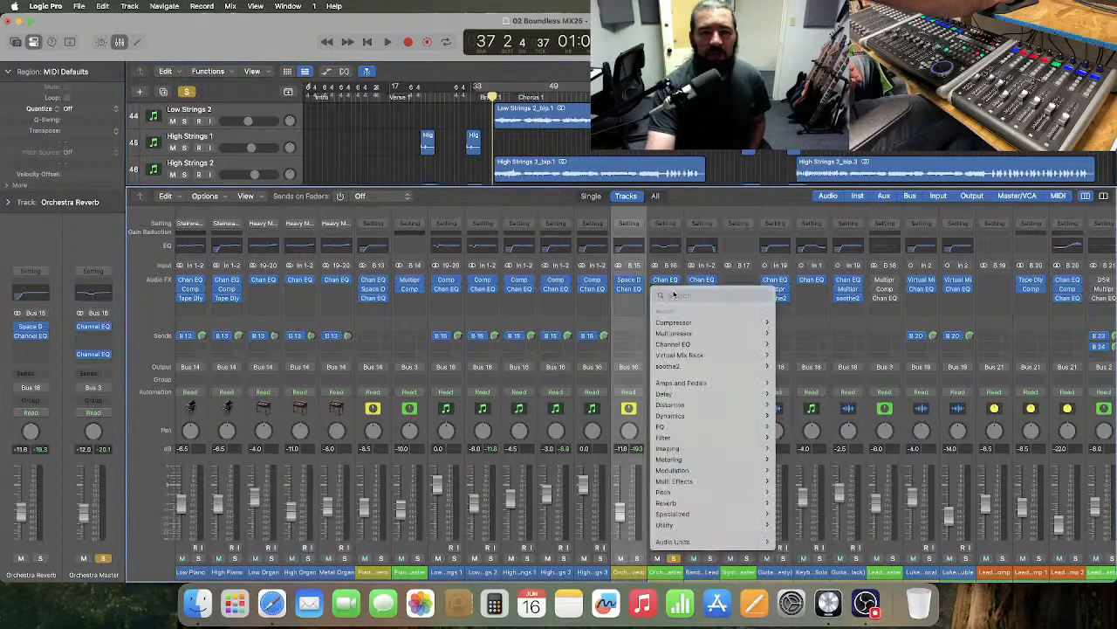
{"action": "mouse_move", "coordinate": [724, 335]}
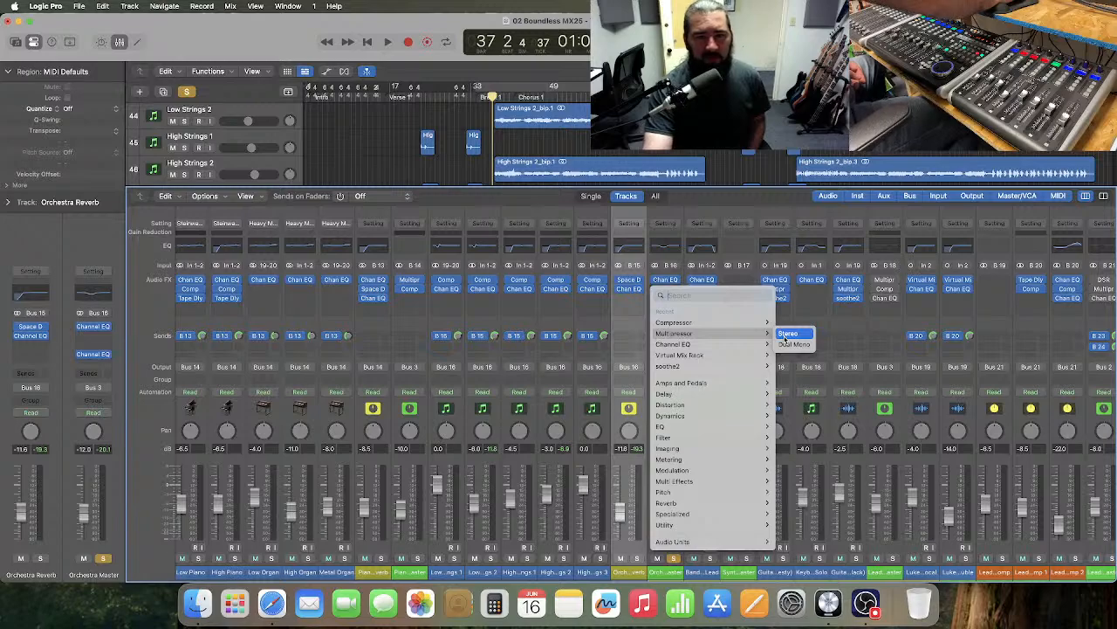
{"action": "left_click", "coordinate": [788, 335]}
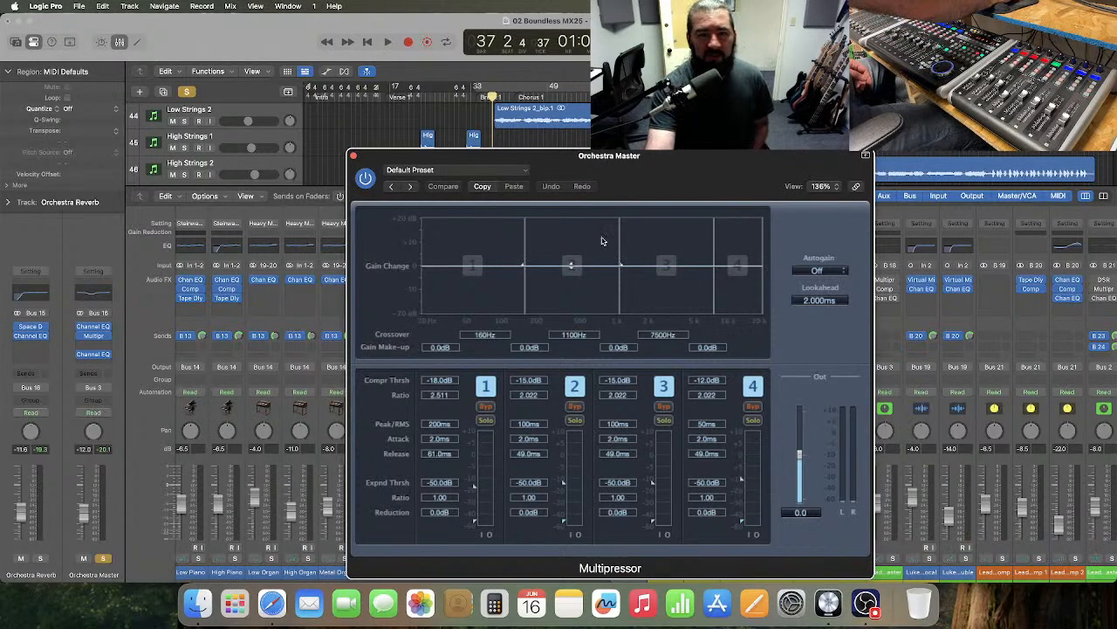
{"action": "left_click_drag", "start_coordinate": [596, 156], "coordinate": [554, 103]}
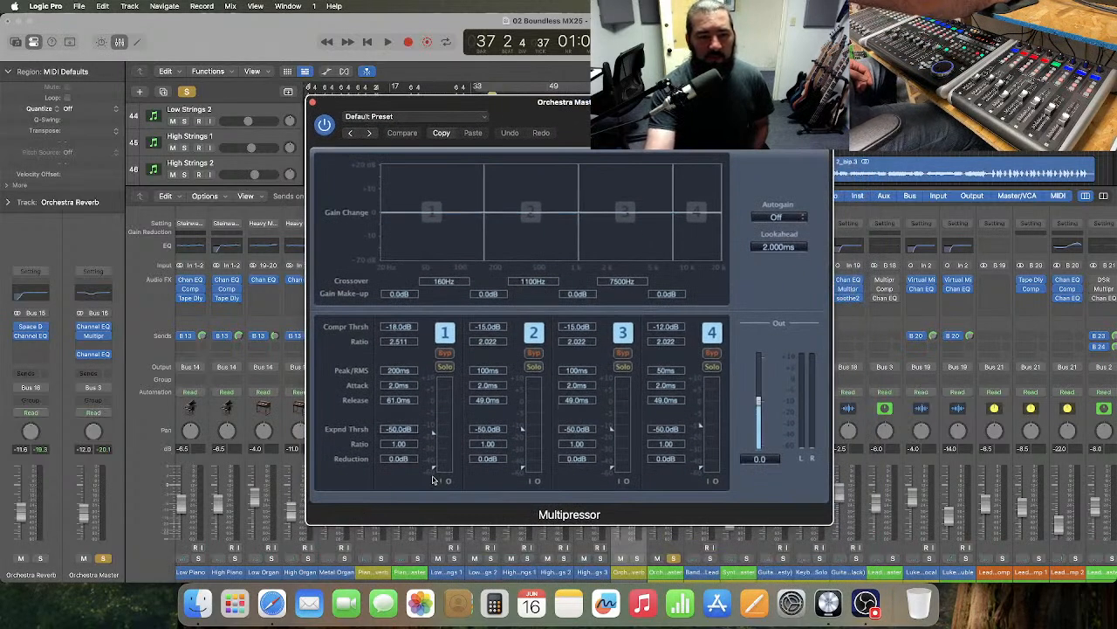
{"action": "left_click_drag", "start_coordinate": [434, 470], "coordinate": [436, 483]}
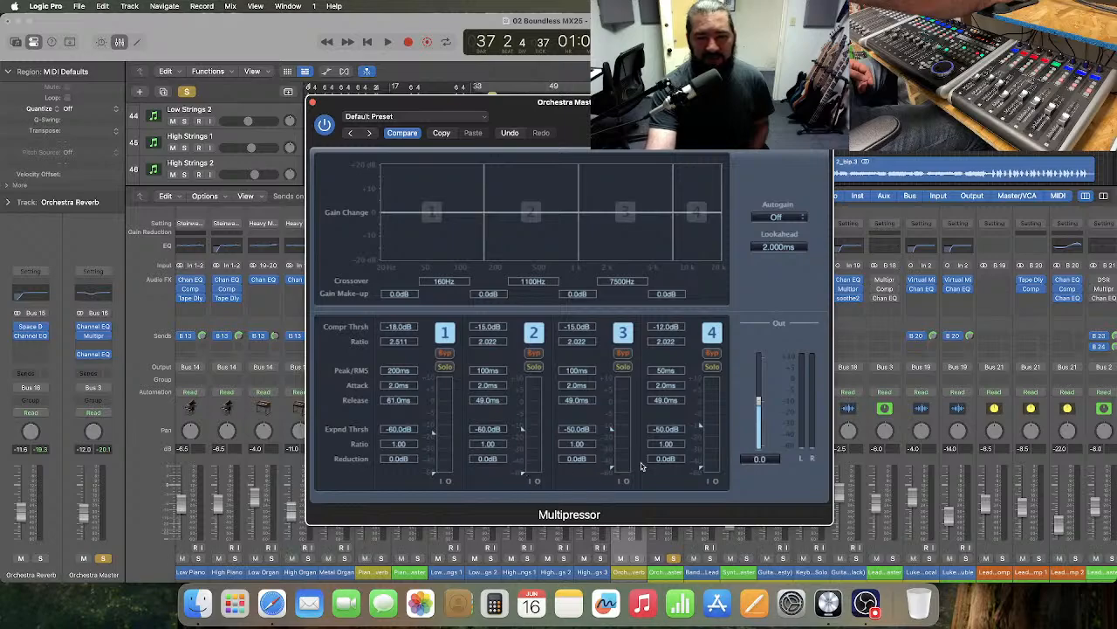
{"action": "left_click_drag", "start_coordinate": [701, 468], "coordinate": [701, 470]}
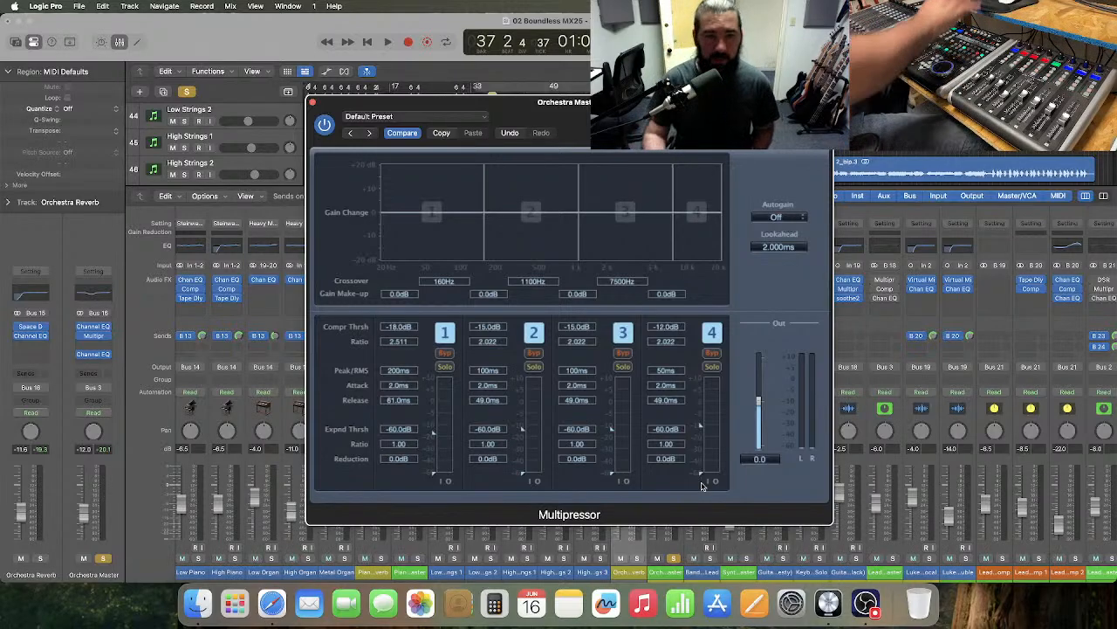
- During playback, set the Multipressor's compression thresholds to -25, -20, -22.5 and -37.5 dB for bands 1 to 4, and close its window
{"action": "key", "text": "space"}
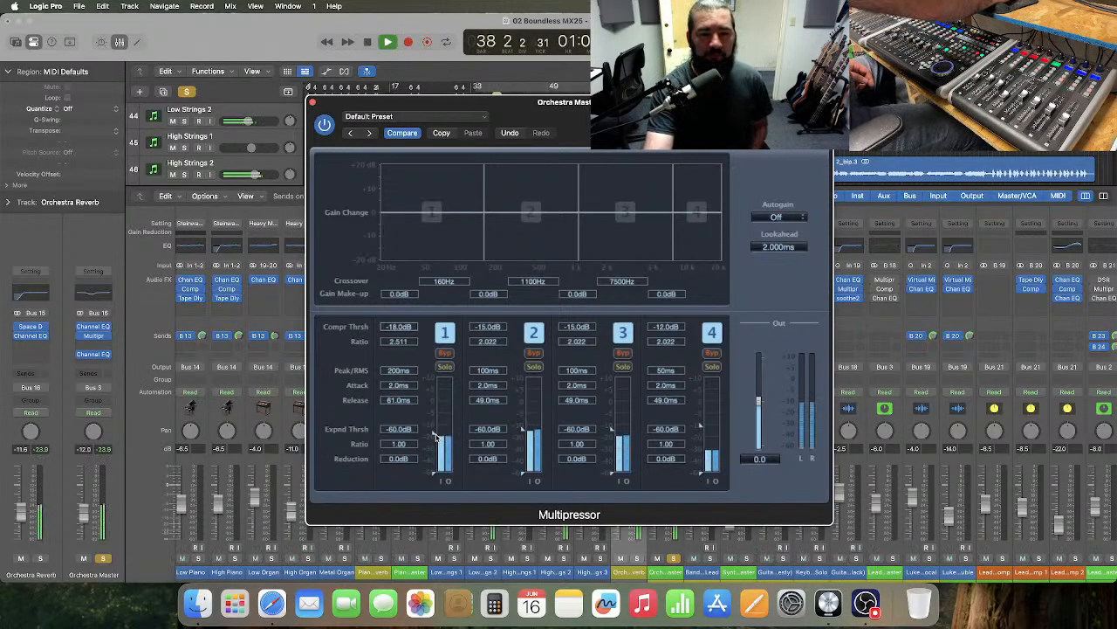
{"action": "left_click_drag", "start_coordinate": [434, 434], "coordinate": [436, 444]}
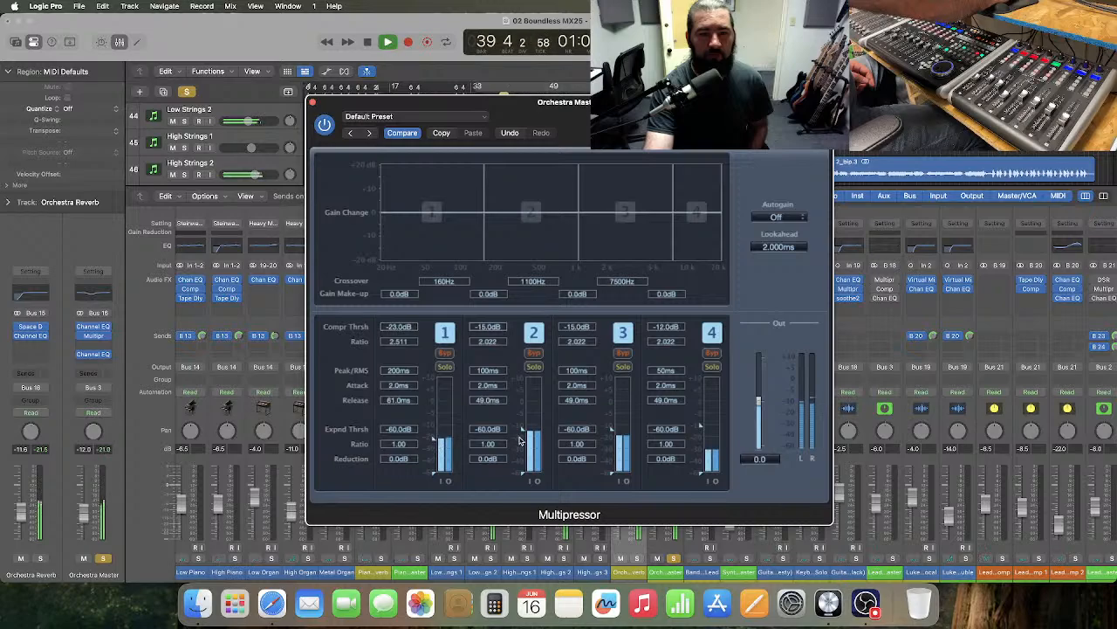
{"action": "left_click_drag", "start_coordinate": [522, 436], "coordinate": [522, 440]}
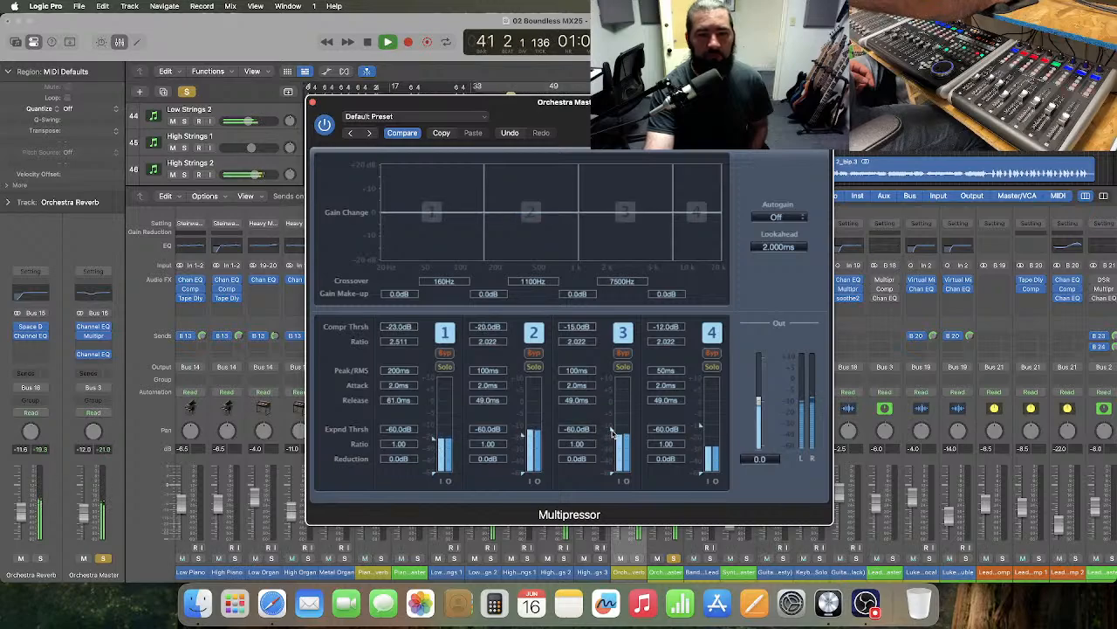
{"action": "left_click_drag", "start_coordinate": [613, 437], "coordinate": [613, 439]}
{"action": "left_click_drag", "start_coordinate": [701, 431], "coordinate": [701, 455]}
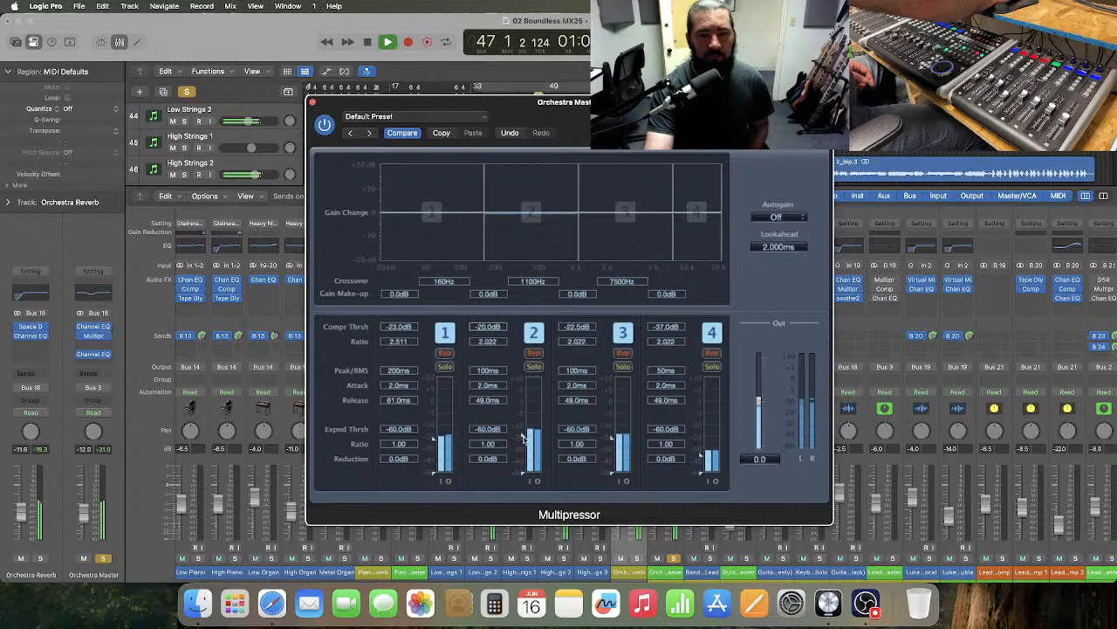
{"action": "left_click_drag", "start_coordinate": [433, 443], "coordinate": [434, 444]}
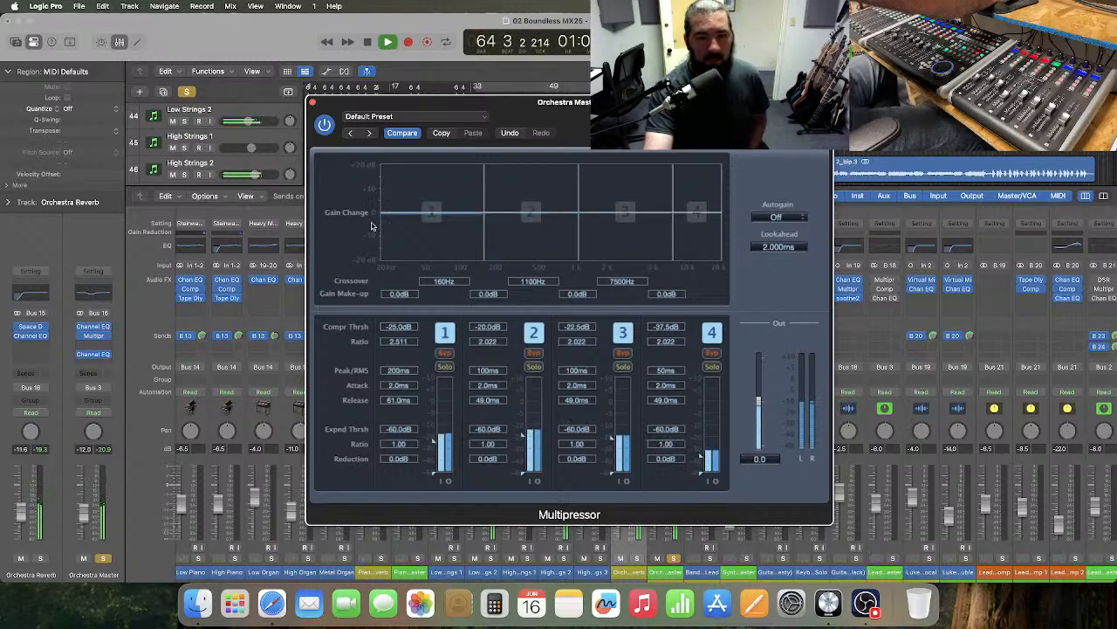
{"action": "left_click", "coordinate": [315, 105]}
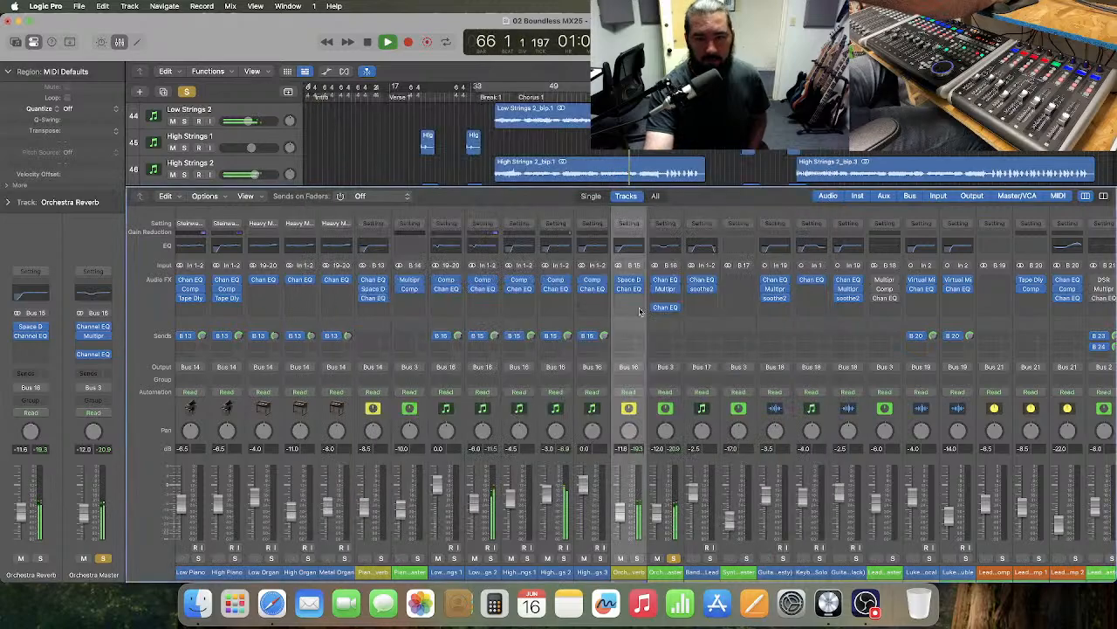
- Insert a dual-mono Compressor below the Multipressor on the Orchestra Master and couple its two channels
{"action": "left_click", "coordinate": [667, 300]}
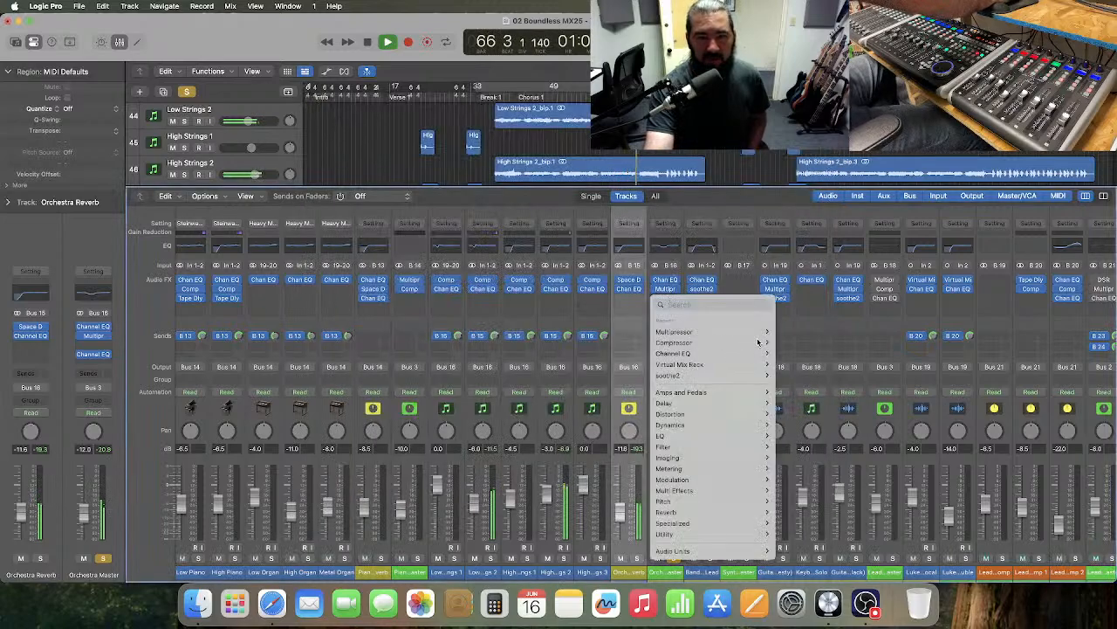
{"action": "left_click", "coordinate": [792, 354]}
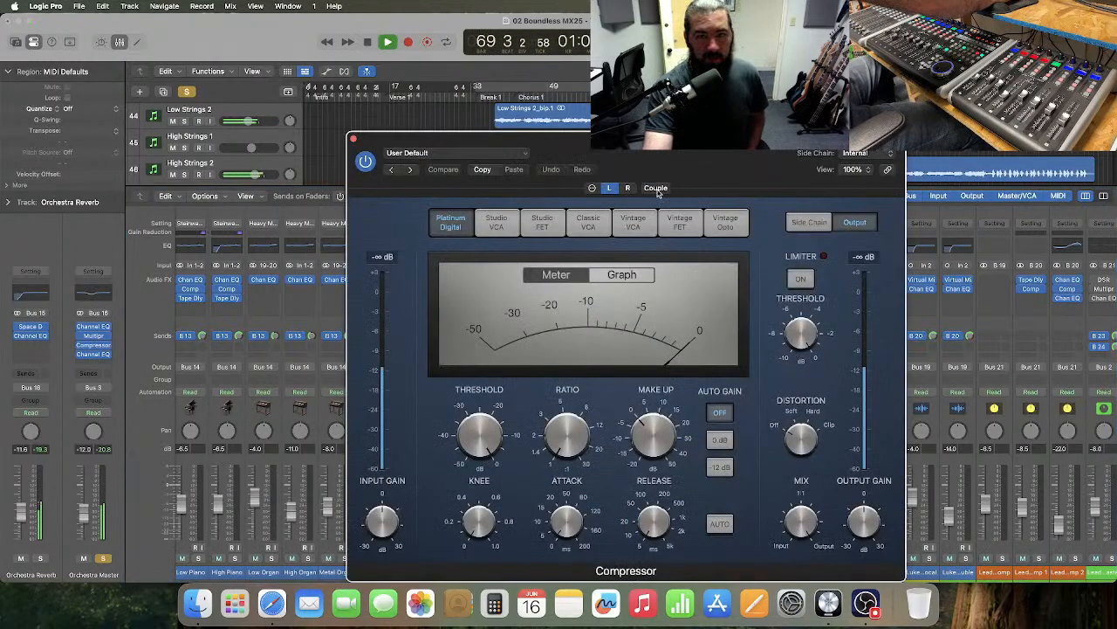
{"action": "left_click", "coordinate": [658, 190]}
{"action": "left_click_drag", "start_coordinate": [653, 140], "coordinate": [621, 62]}
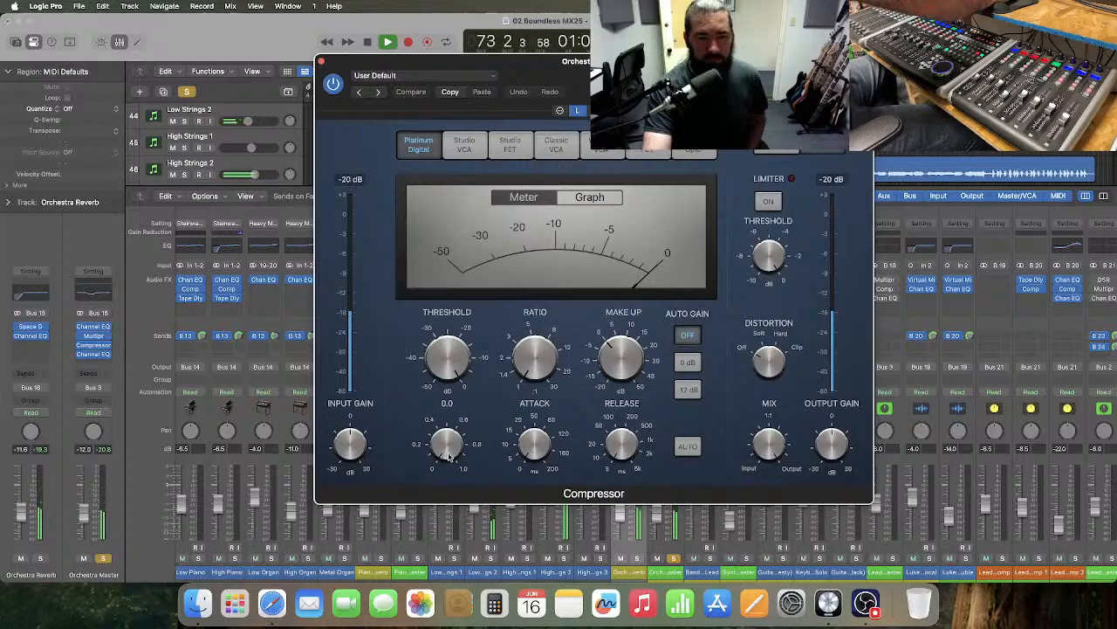
- Set the Compressor's knee to 1.0, attack to 7 ms, release to auto and threshold to -38 dB, raise the ratio, and stop playback
{"action": "left_click_drag", "start_coordinate": [450, 457], "coordinate": [465, 391]}
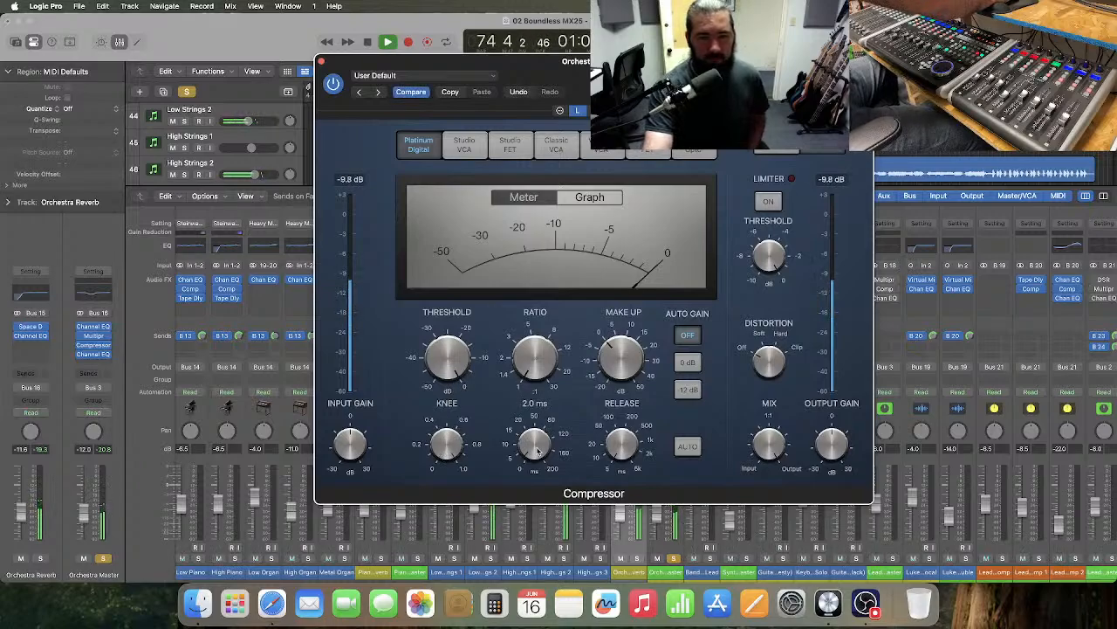
{"action": "left_click", "coordinate": [685, 447]}
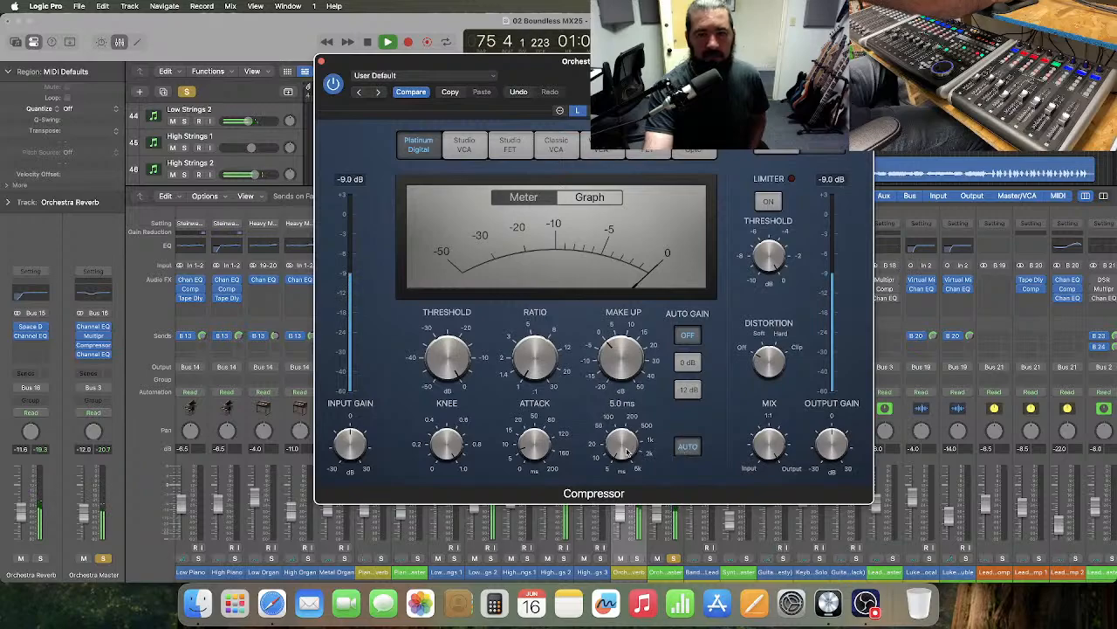
{"action": "left_click_drag", "start_coordinate": [622, 447], "coordinate": [615, 426]}
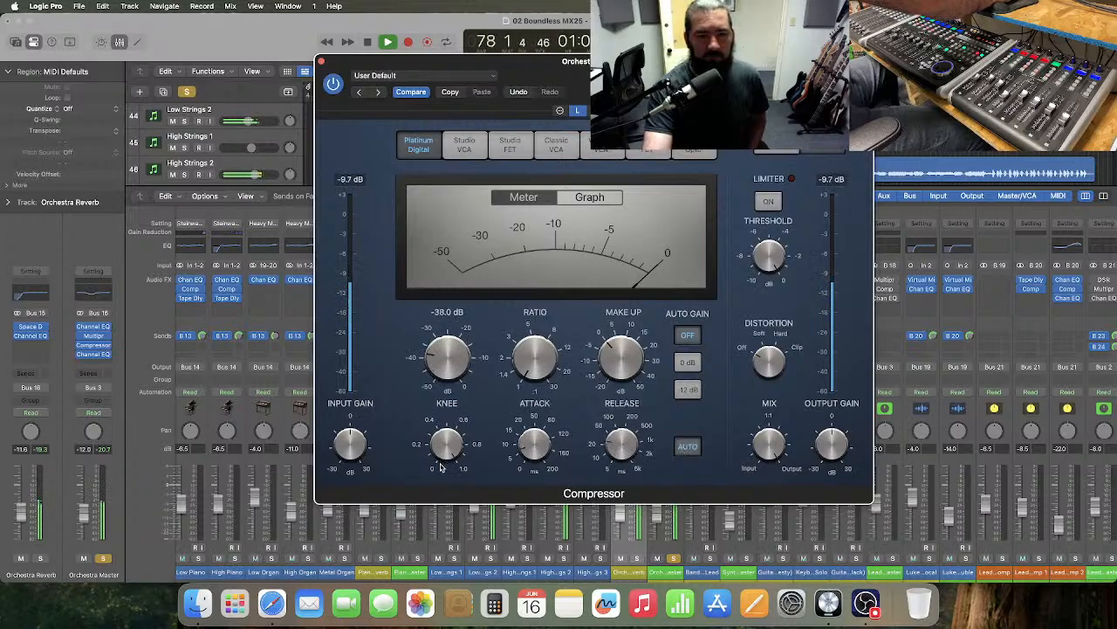
{"action": "left_click_drag", "start_coordinate": [536, 360], "coordinate": [560, 253]}
{"action": "left_click_drag", "start_coordinate": [529, 62], "coordinate": [544, 138]}
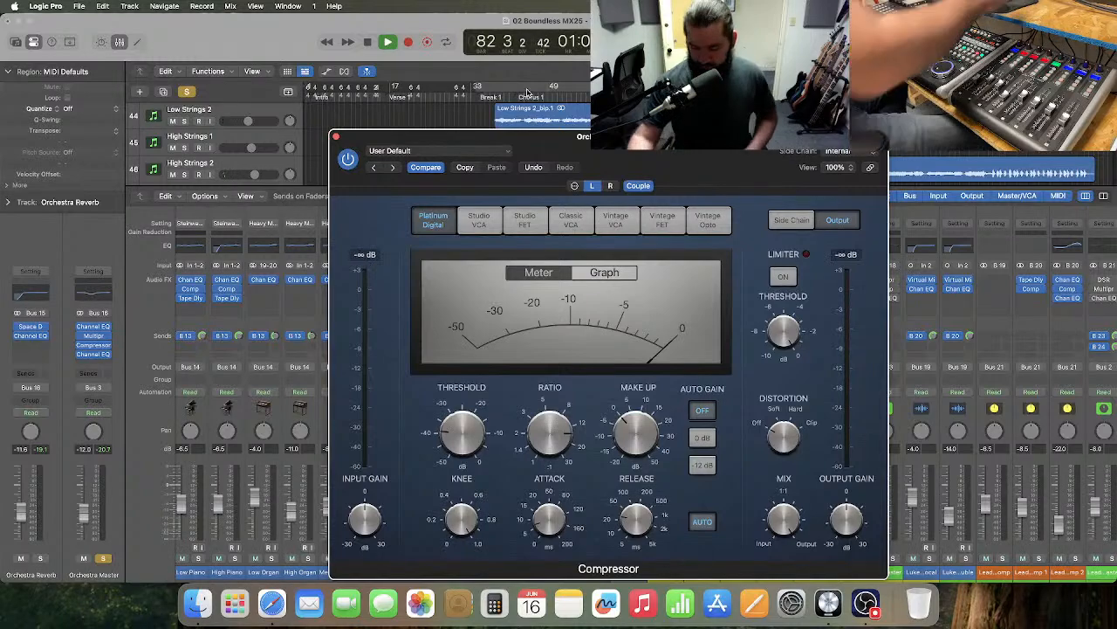
{"action": "key", "text": "space"}
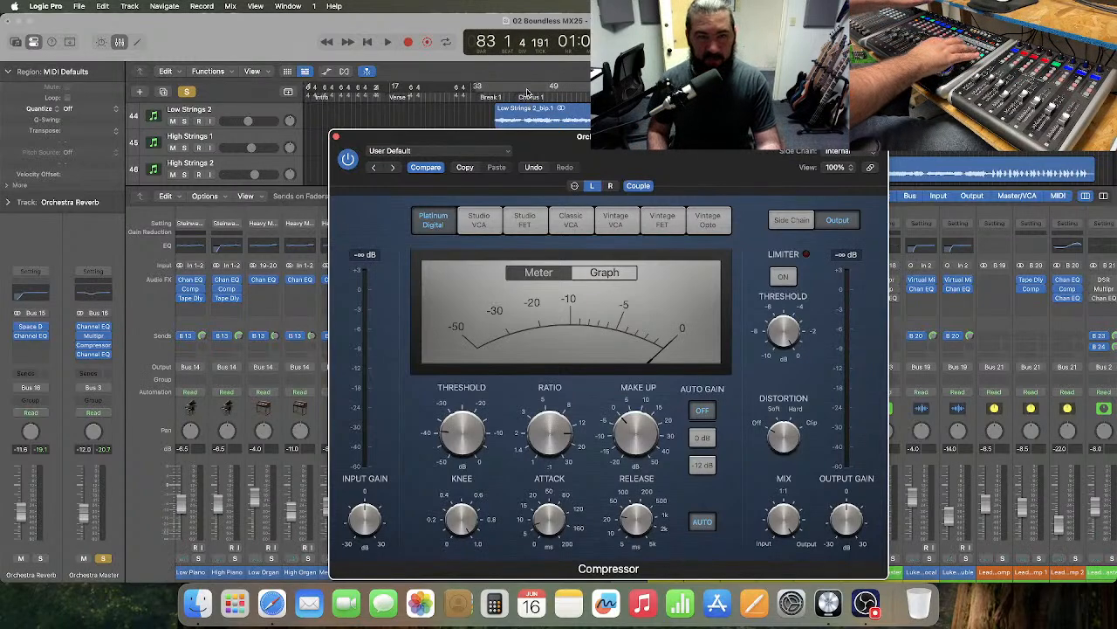
- Turn on cycle mode, move the cycle's start to about bar 41 at the beginning of Chorus 1, and play the loop
{"action": "key", "text": "c"}
{"action": "key", "text": "space"}
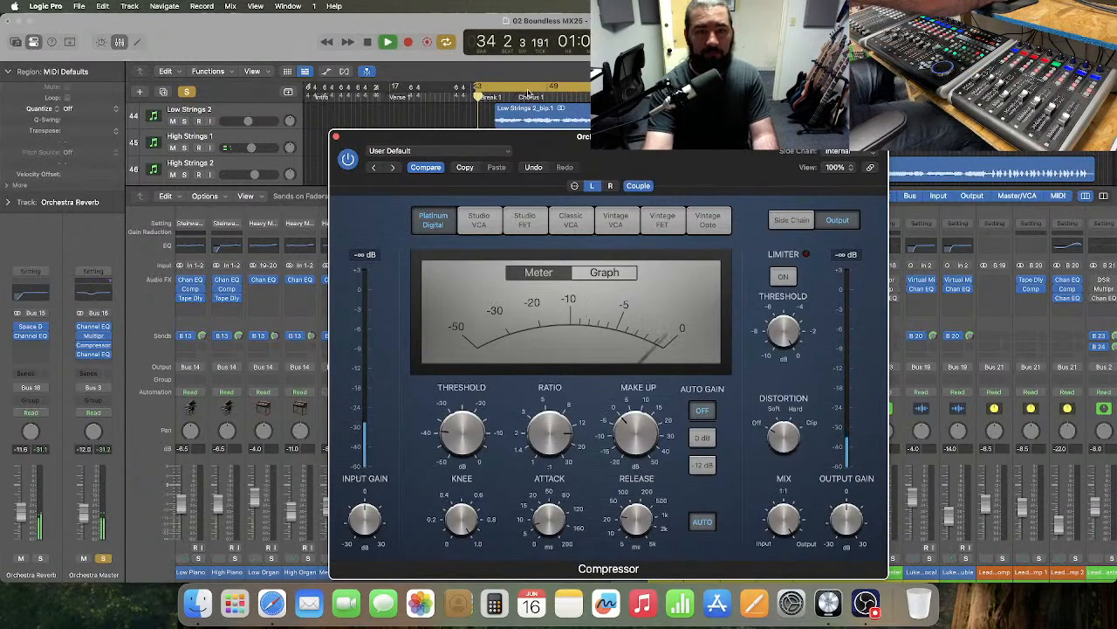
{"action": "key", "text": "space"}
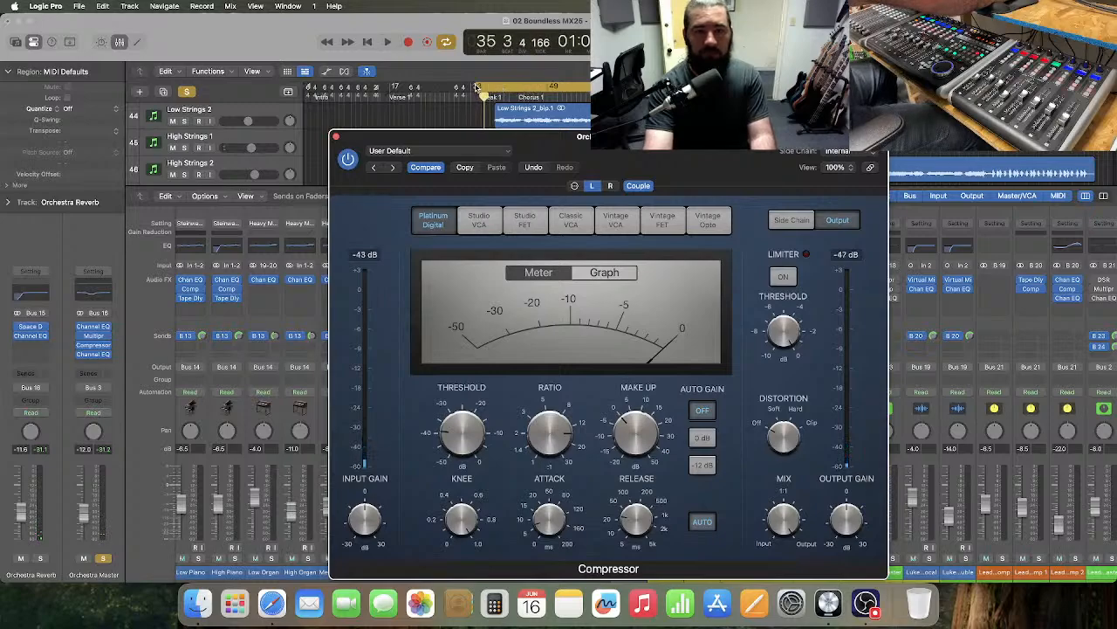
{"action": "left_click", "coordinate": [469, 113]}
{"action": "left_click_drag", "start_coordinate": [476, 87], "coordinate": [517, 87]}
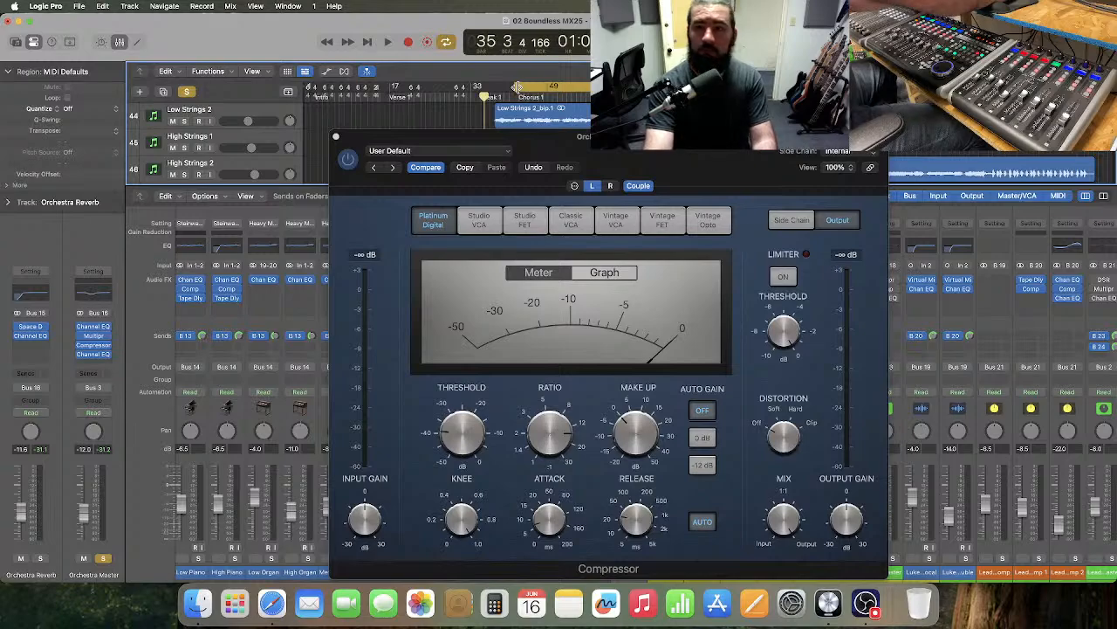
{"action": "left_click", "coordinate": [840, 72]}
{"action": "left_click", "coordinate": [838, 73]}
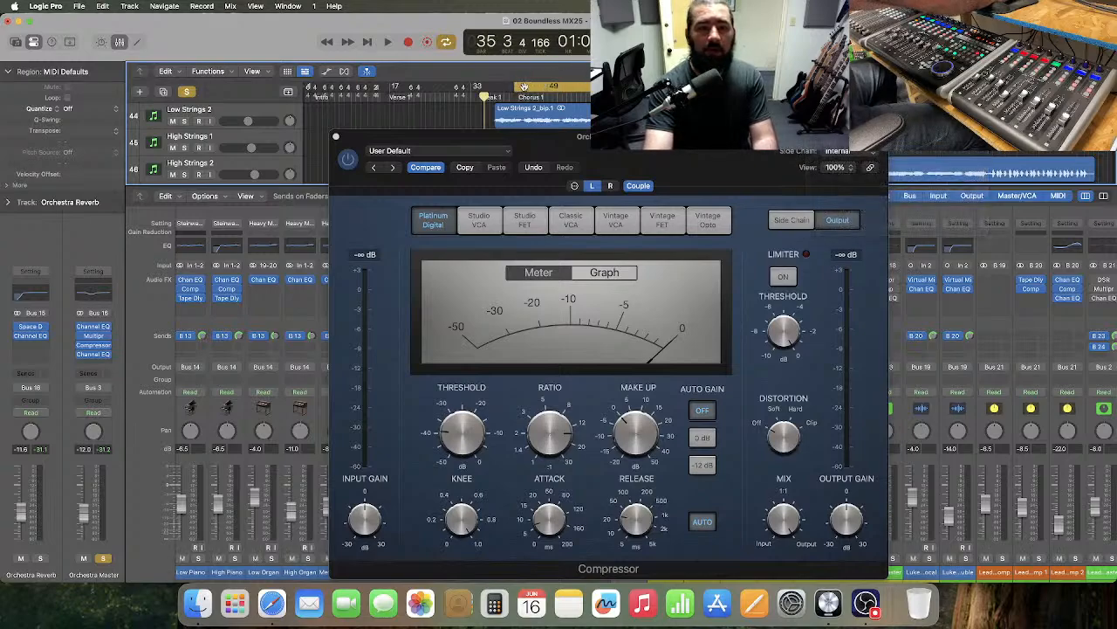
{"action": "left_click_drag", "start_coordinate": [515, 89], "coordinate": [513, 87]}
{"action": "key", "text": "space"}
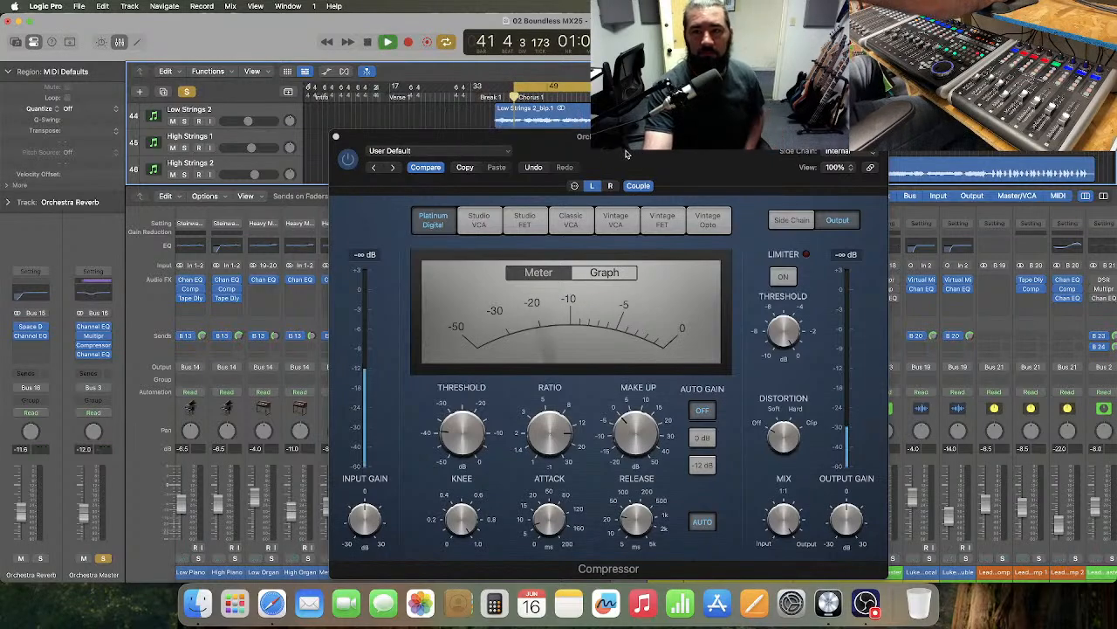
- Lengthen the Compressor's attack while the chorus loops and check its gain reduction in both graph and meter views
{"action": "left_click_drag", "start_coordinate": [655, 157], "coordinate": [644, 115]}
{"action": "mouse_move", "coordinate": [537, 484]}
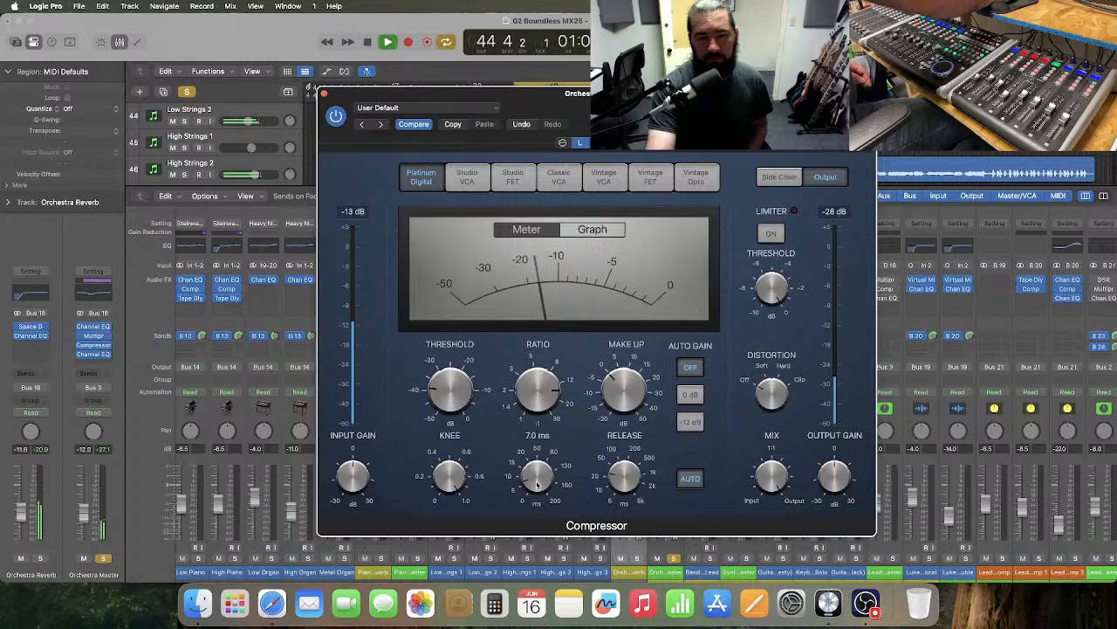
{"action": "left_click_drag", "start_coordinate": [537, 485], "coordinate": [541, 474]}
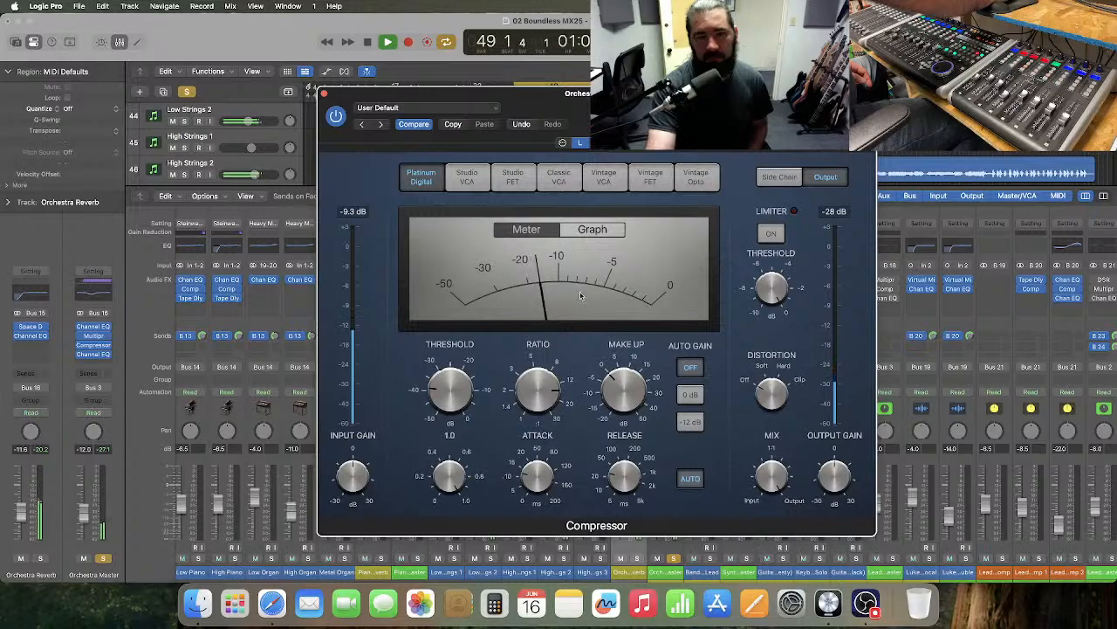
{"action": "left_click", "coordinate": [602, 229]}
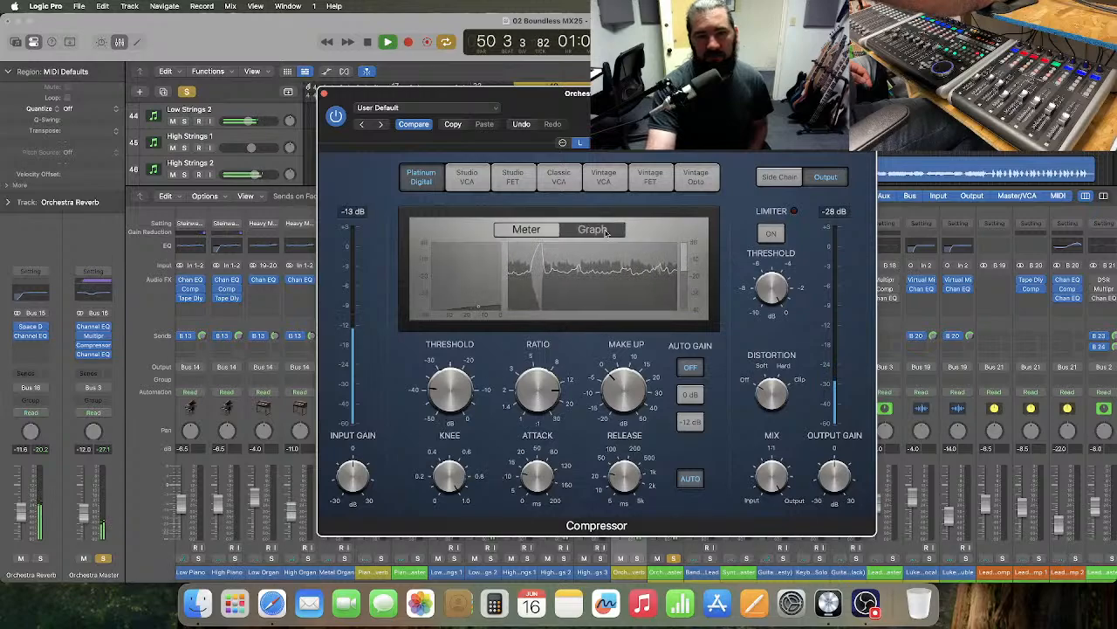
{"action": "left_click", "coordinate": [539, 231]}
- Set the Compressor's threshold to -16.5 dB and ratio to 3.1:1, and compare the sound with the plug-in bypassed and active
{"action": "left_click_drag", "start_coordinate": [452, 391], "coordinate": [452, 351]}
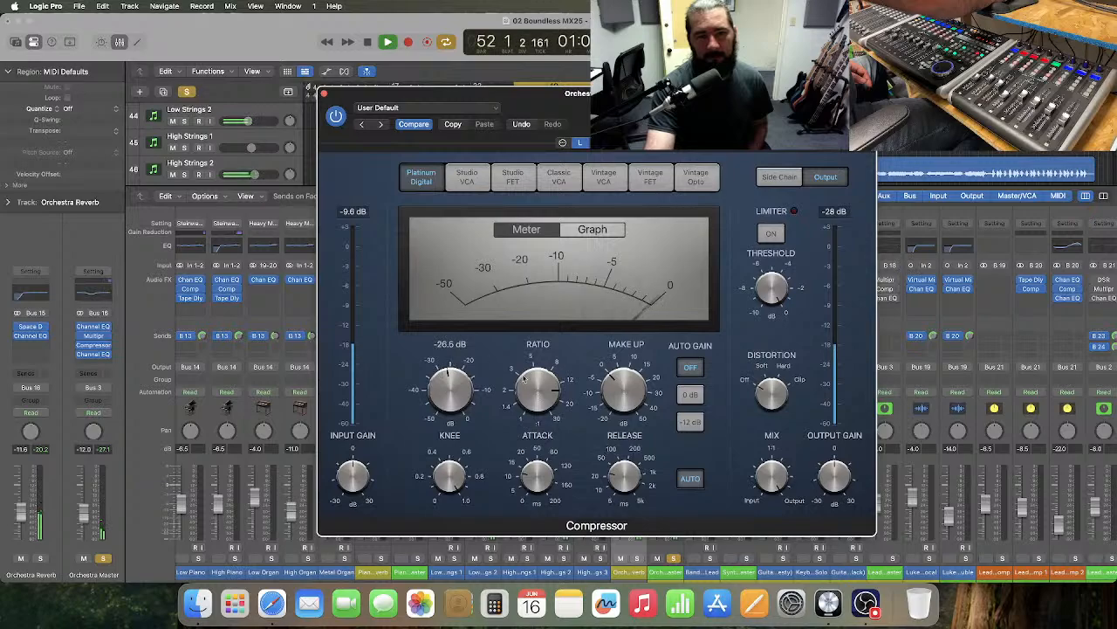
{"action": "left_click_drag", "start_coordinate": [543, 392], "coordinate": [534, 443]}
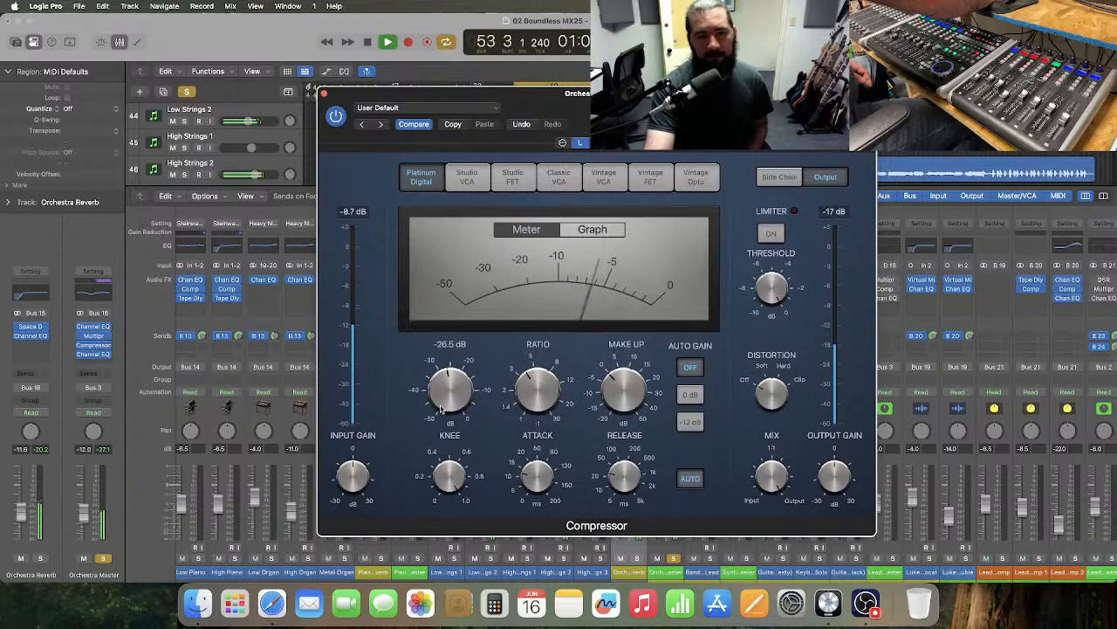
{"action": "left_click_drag", "start_coordinate": [444, 393], "coordinate": [442, 374]}
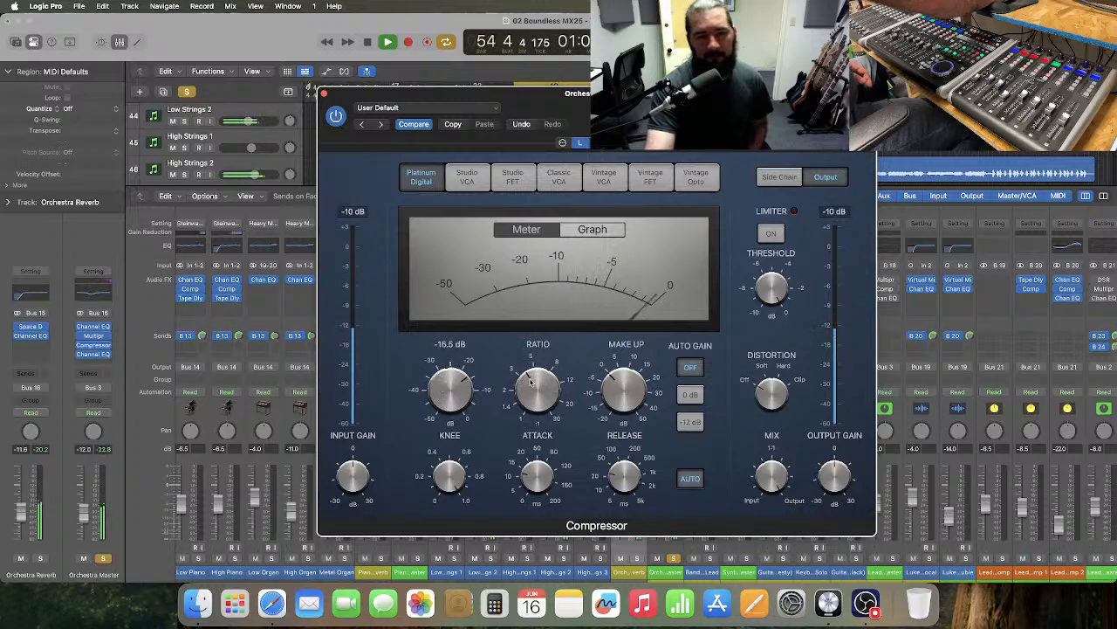
{"action": "left_click_drag", "start_coordinate": [531, 380], "coordinate": [535, 391]}
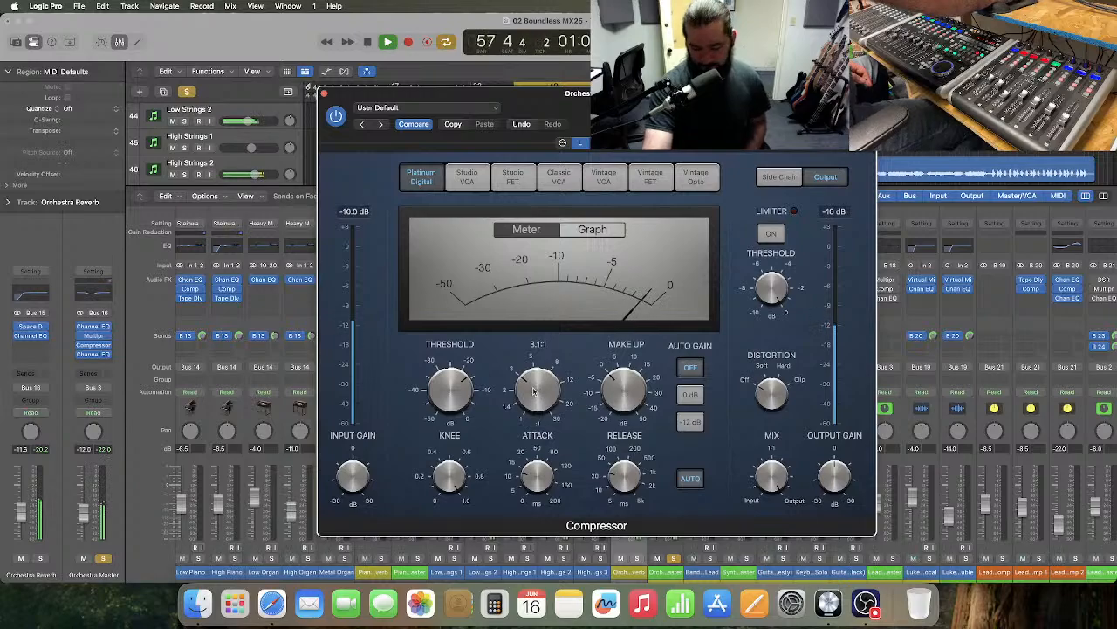
{"action": "left_click", "coordinate": [337, 117]}
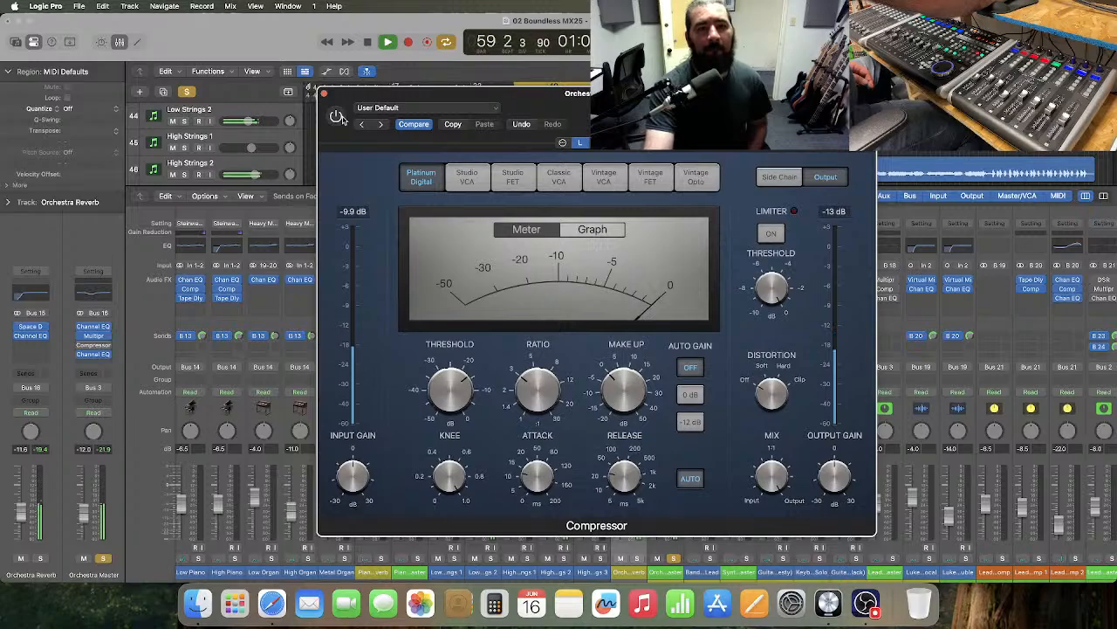
{"action": "left_click", "coordinate": [337, 117]}
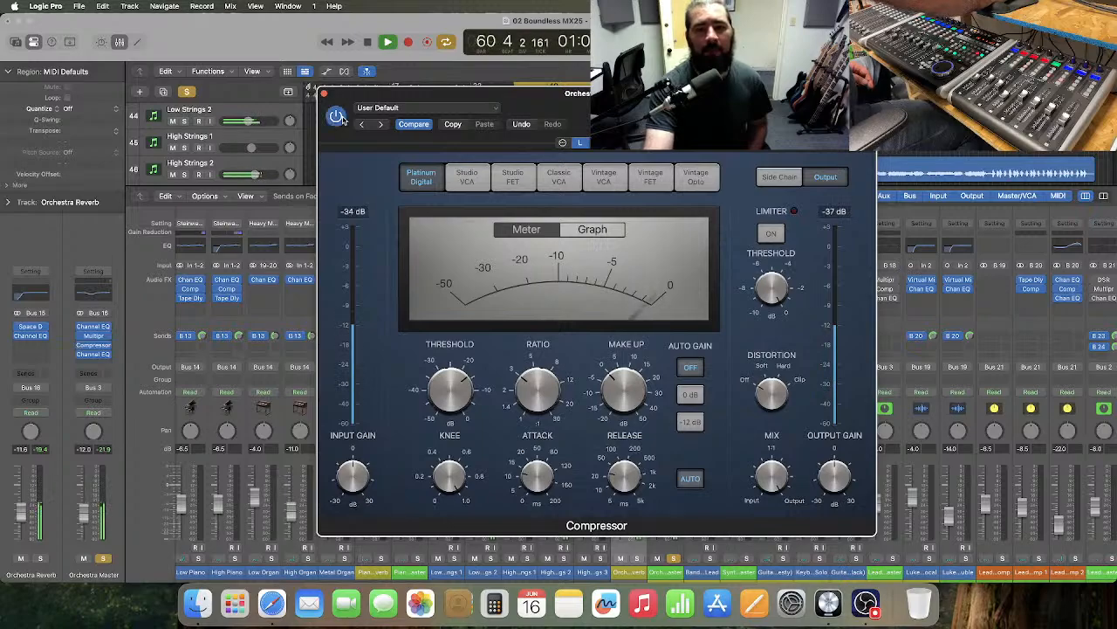
- Set the Compressor's make-up gain to 1.0 dB, compare the sound with the plug-in bypassed and active, and stop playback
{"action": "mouse_move", "coordinate": [635, 388]}
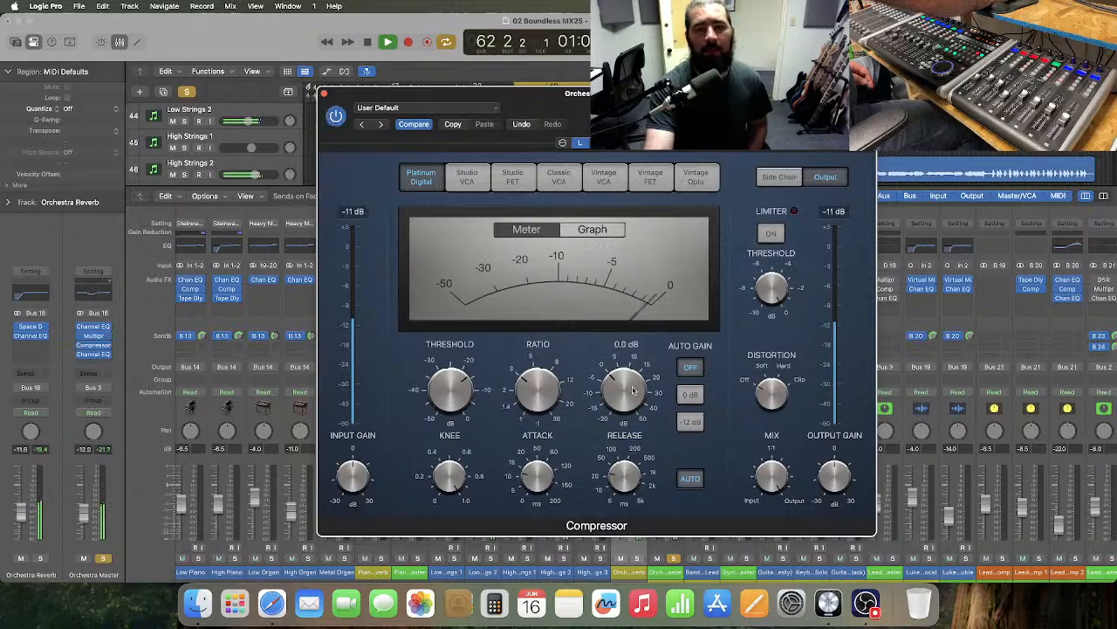
{"action": "scroll", "coordinate": [623, 395], "scroll_direction": "up", "scroll_amount": 1}
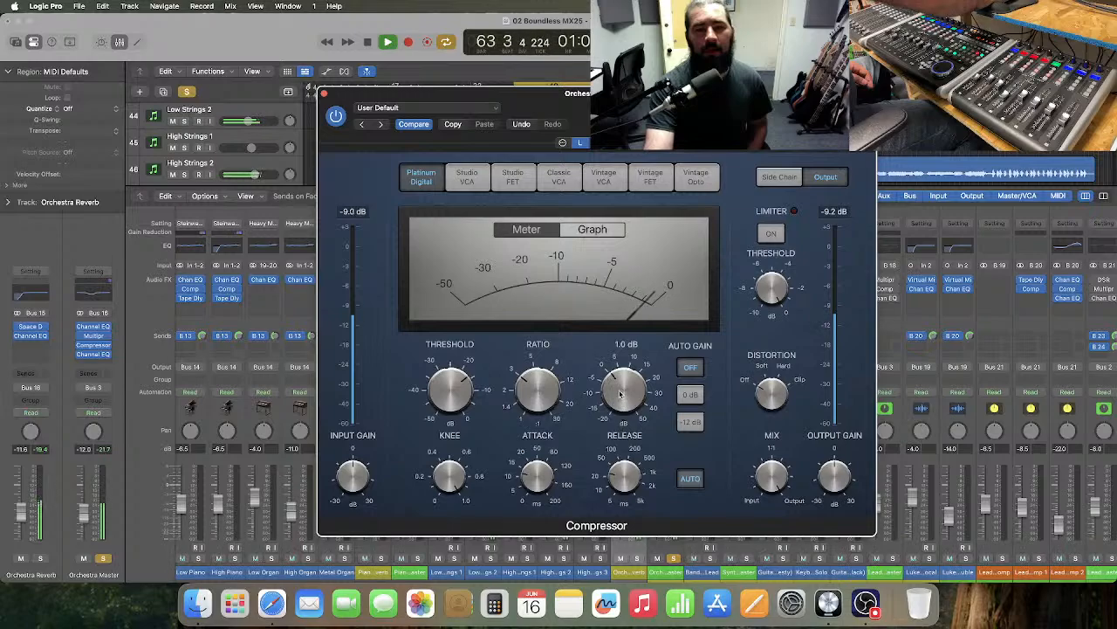
{"action": "left_click", "coordinate": [337, 116]}
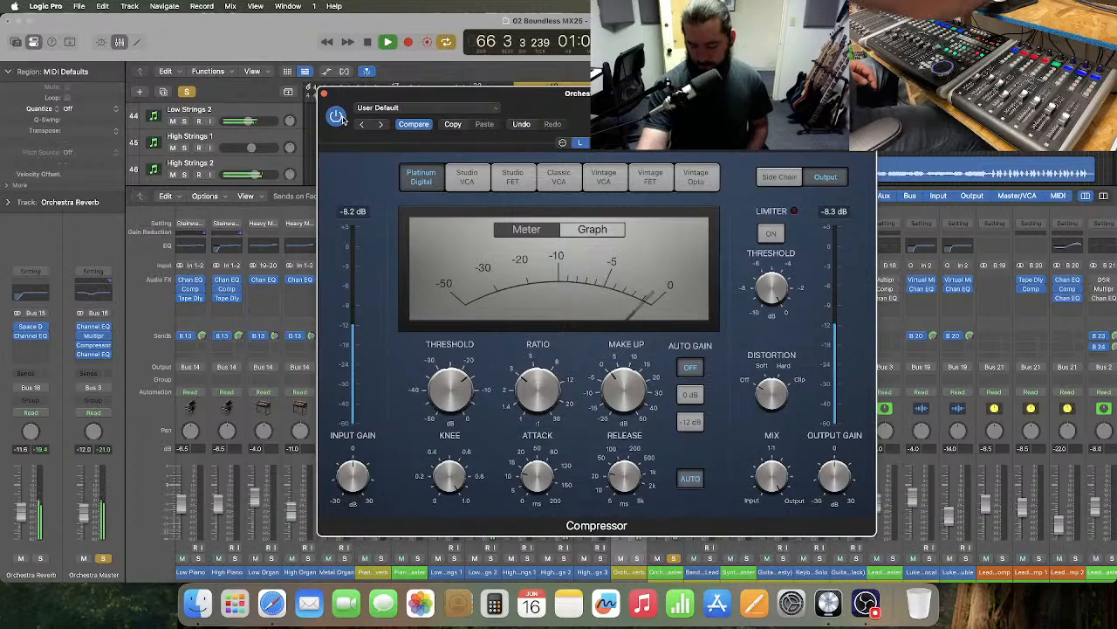
{"action": "key", "text": "space"}
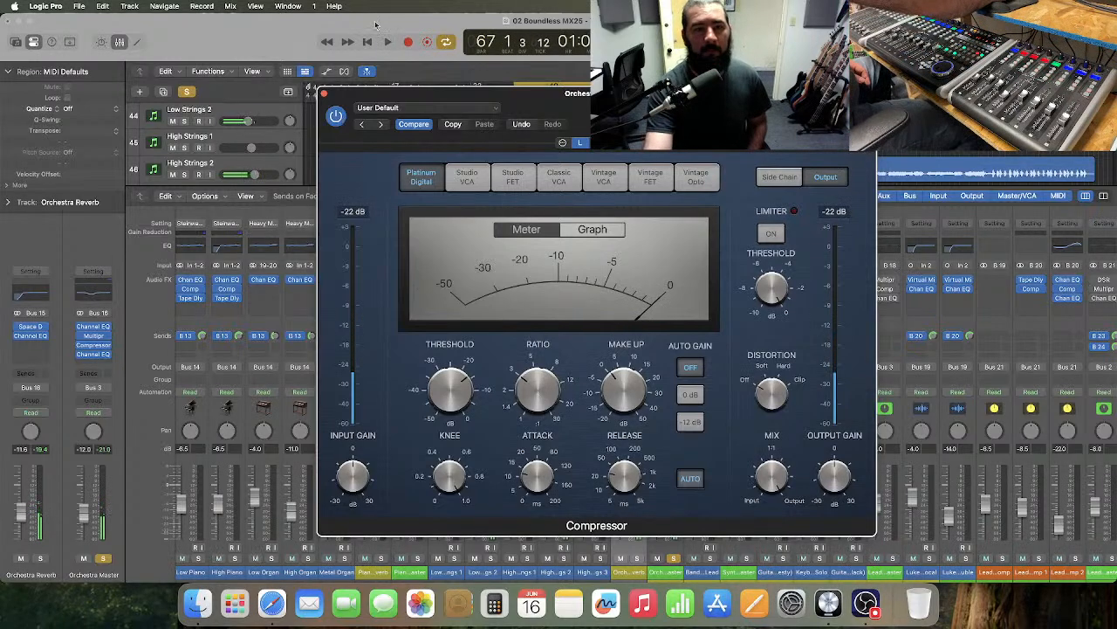
- Close the Compressor and review the last Channel EQ on the Orchestra Master
{"action": "left_click", "coordinate": [324, 93]}
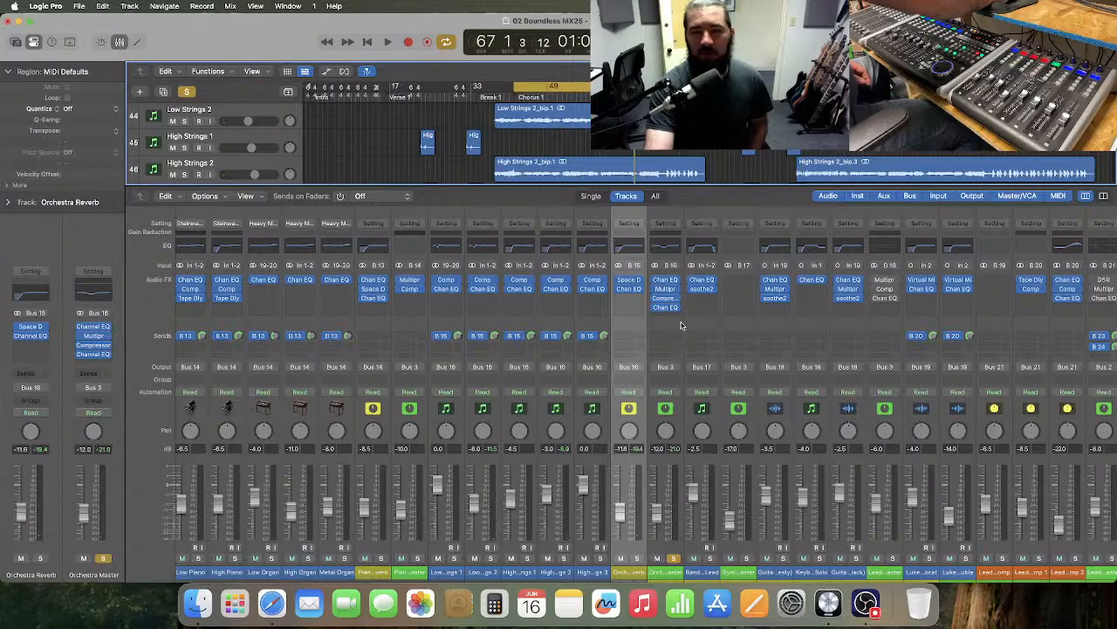
{"action": "left_click", "coordinate": [665, 307]}
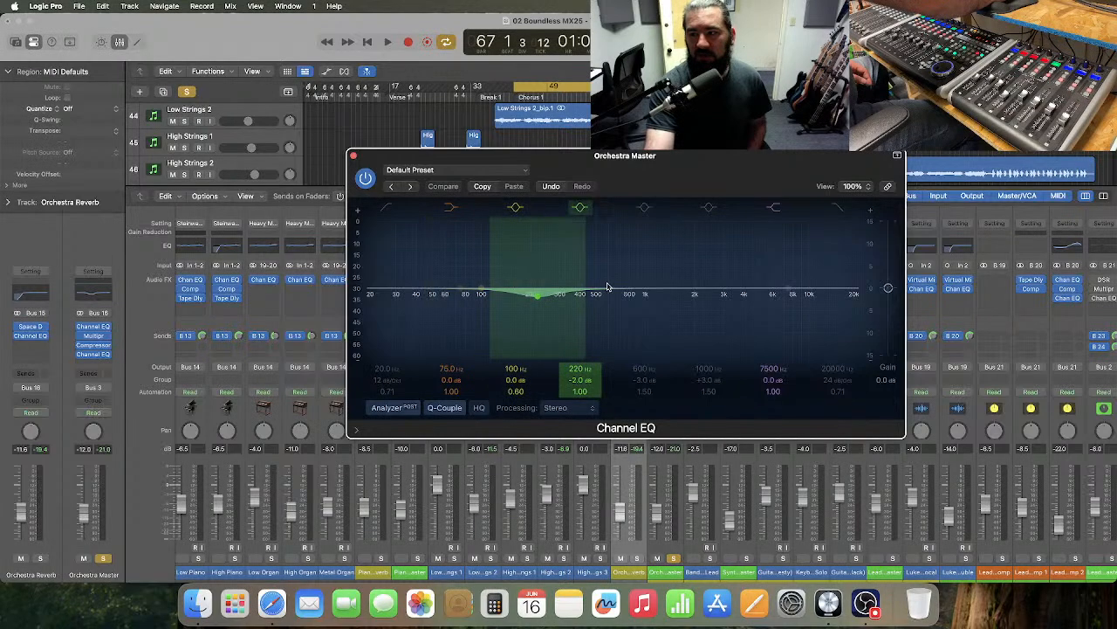
{"action": "left_click", "coordinate": [352, 155]}
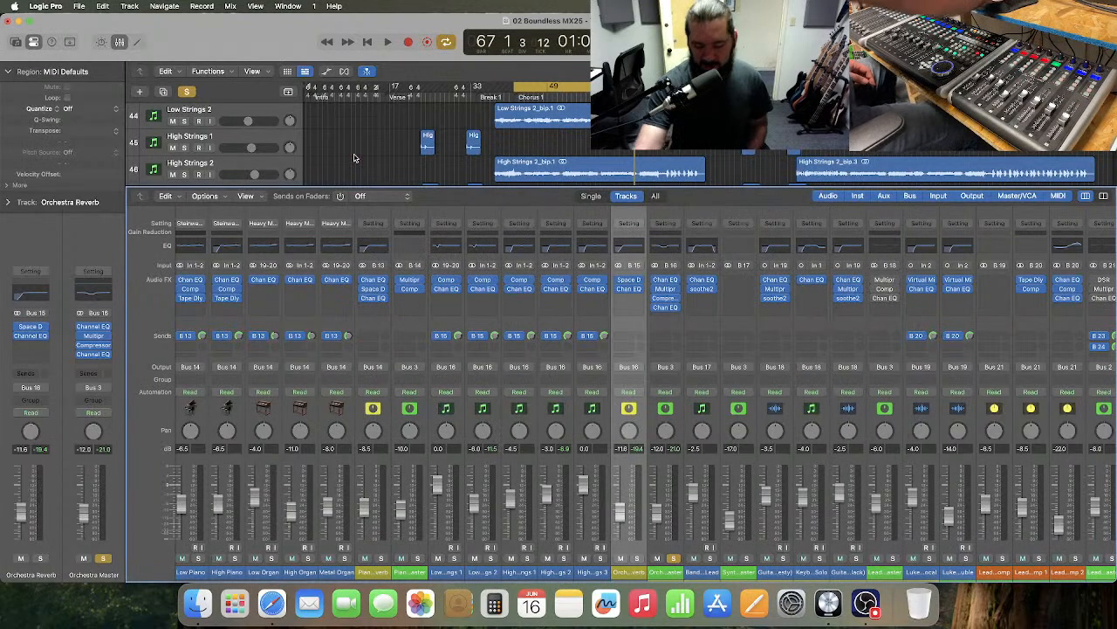
- Turn off cycle mode, set the Orchestra Reverb's level to -11.5 dB, and take the Orchestra Master out of solo
{"action": "key", "text": "c"}
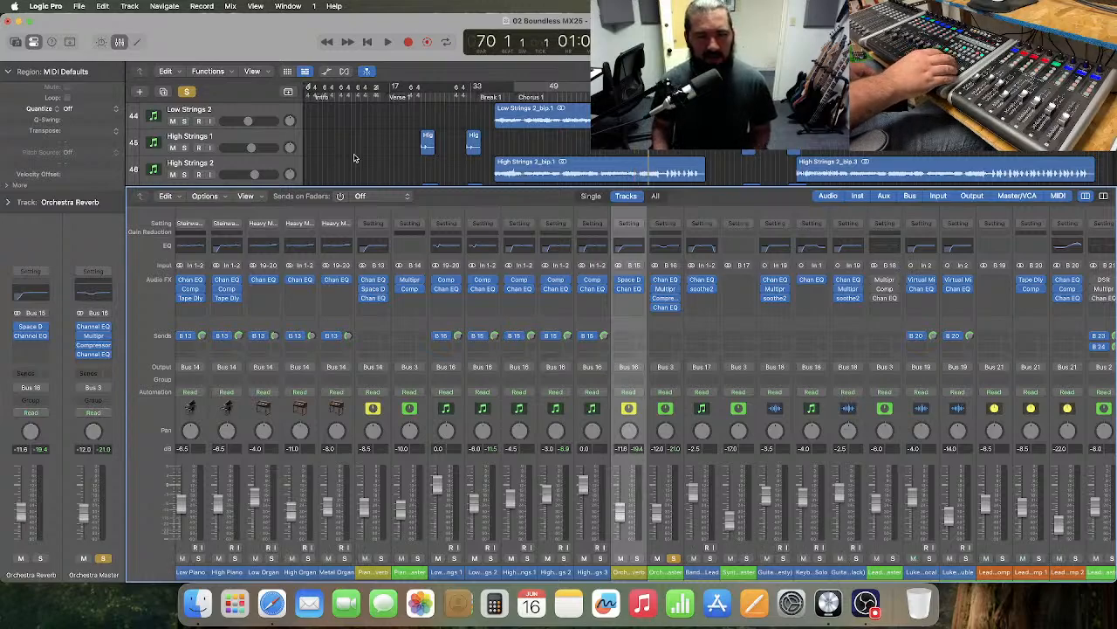
{"action": "key", "text": "comma"}
{"action": "key", "text": "comma"}
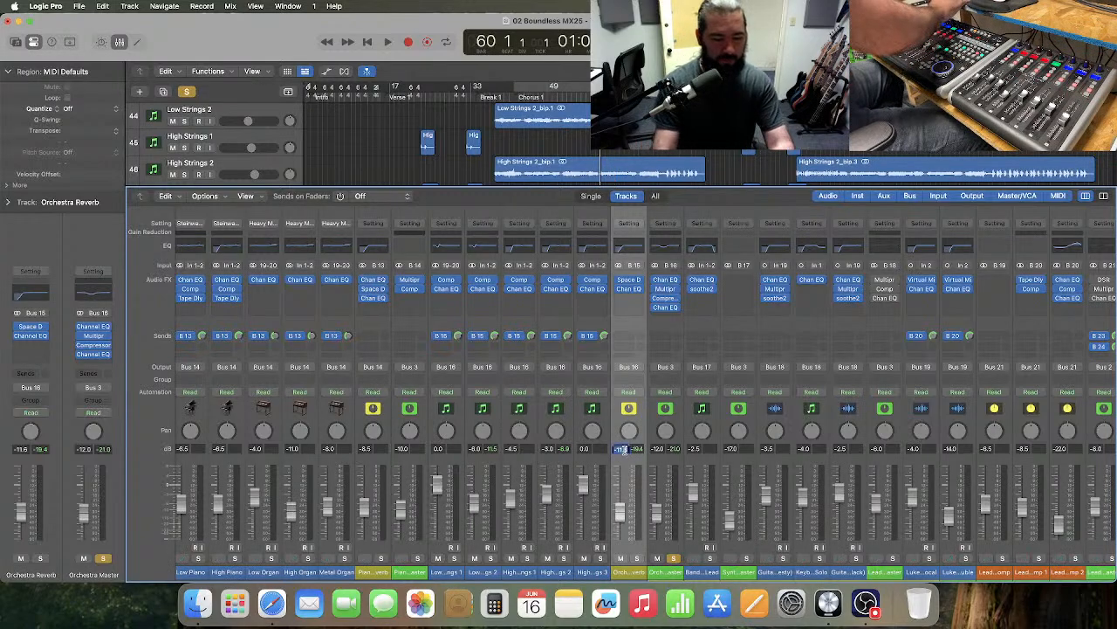
{"action": "left_click", "coordinate": [679, 558]}
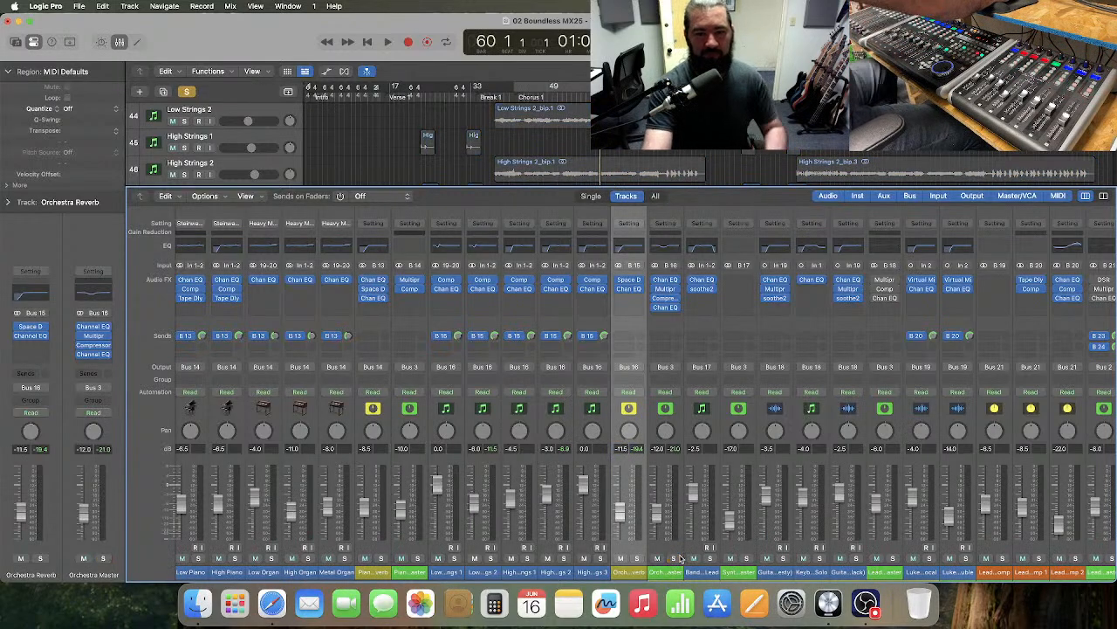
{"action": "left_click", "coordinate": [186, 91]}
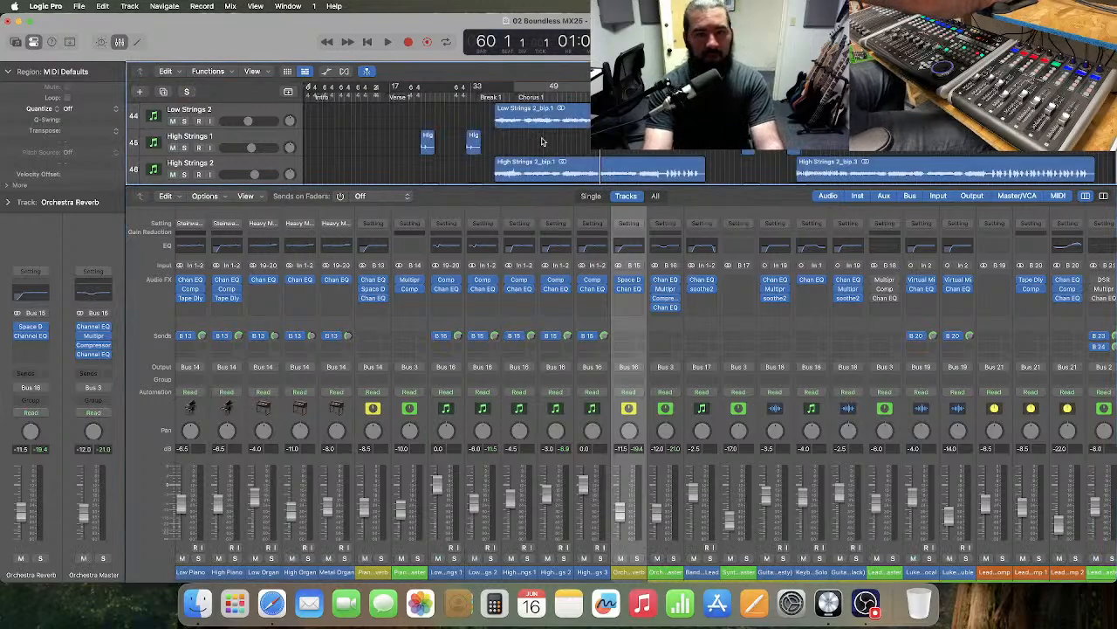
- Play the full mix from bar 37 through Chorus 1 to about bar 81 to judge the orchestra's balance
{"action": "left_click", "coordinate": [488, 95]}
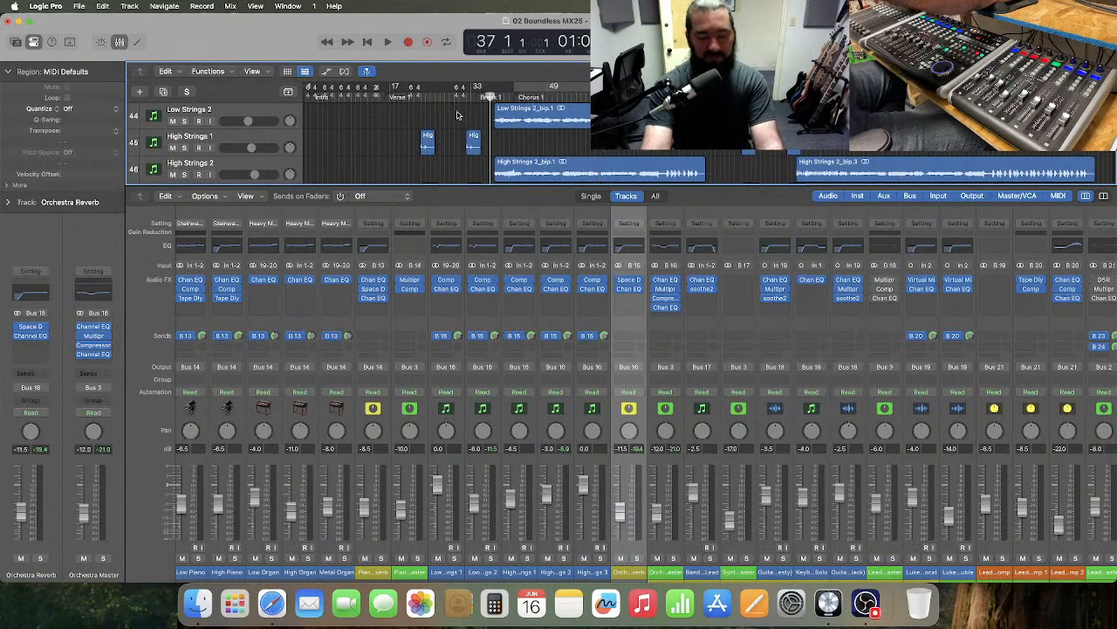
{"action": "key", "text": "space"}
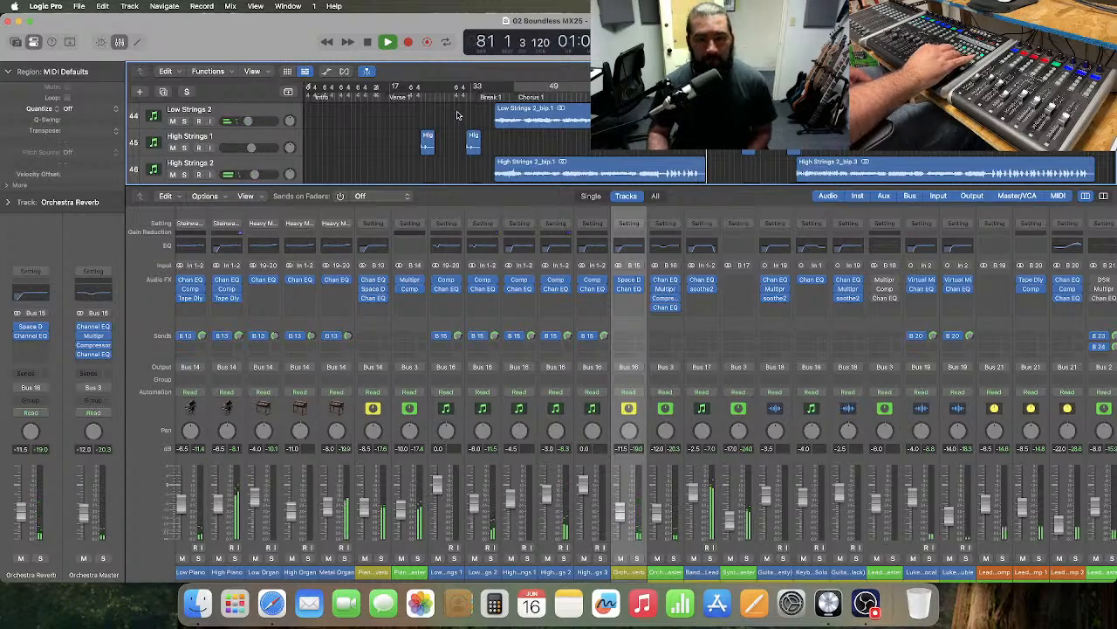
{"action": "key", "text": "space"}
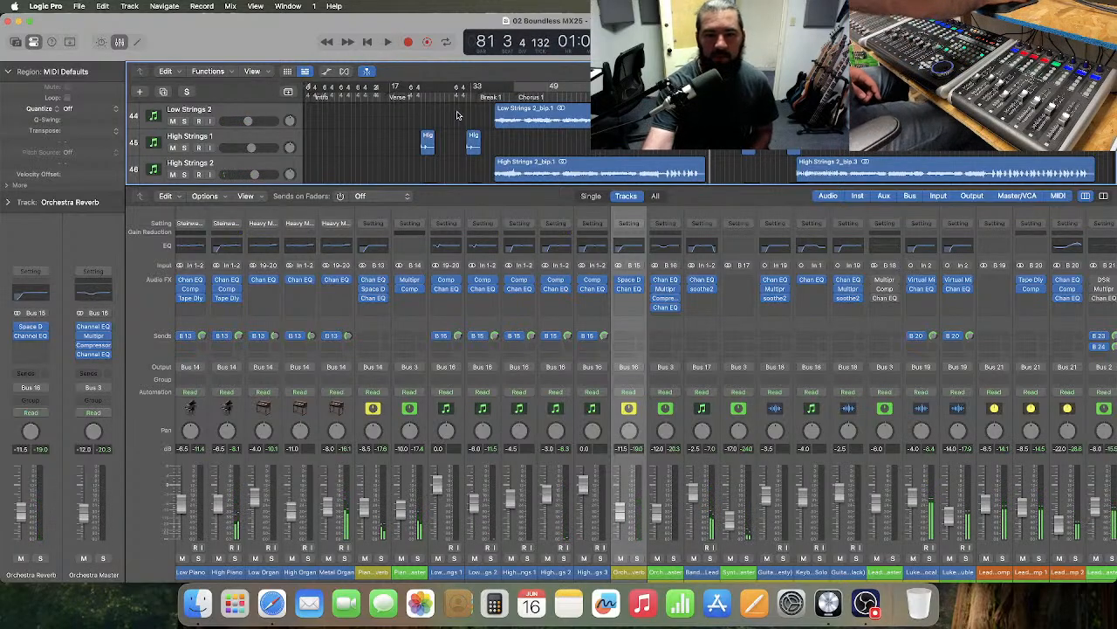
- Select the Synths Master and review the Channel EQ and soothe2 settings on the Bandersnatch Lead
{"action": "left_click", "coordinate": [729, 428]}
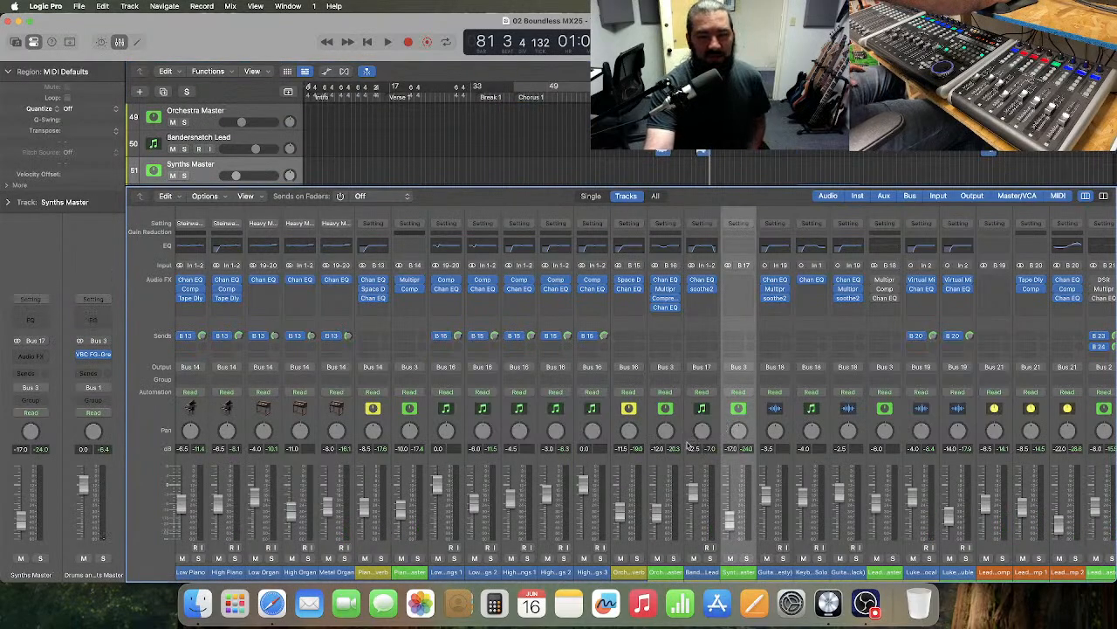
{"action": "scroll", "coordinate": [688, 445], "scroll_direction": "right", "scroll_amount": 3}
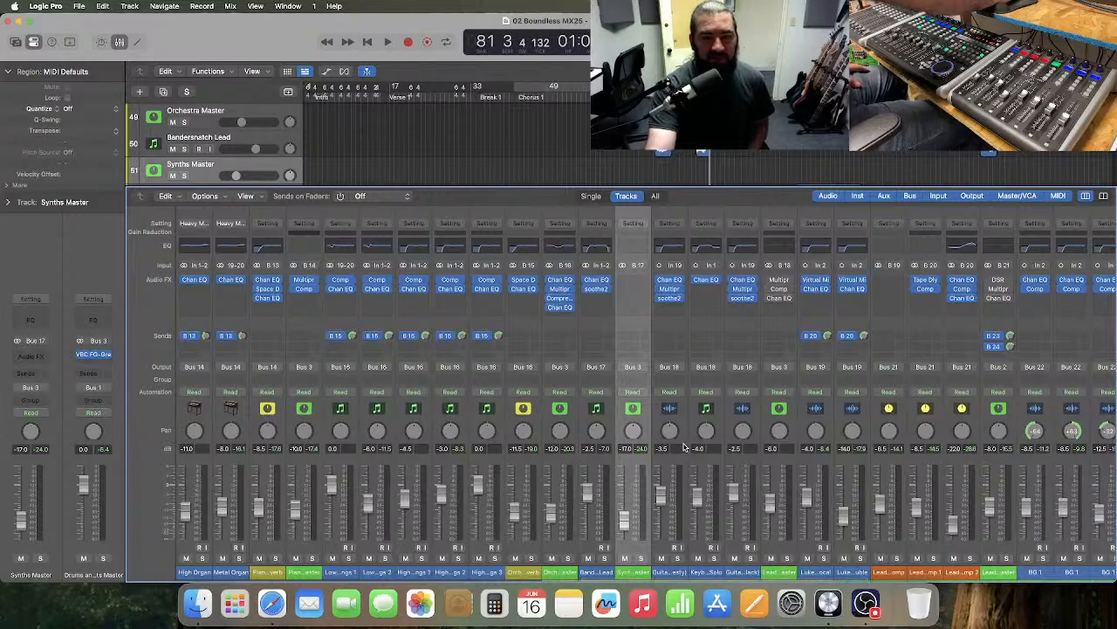
{"action": "left_click", "coordinate": [597, 281]}
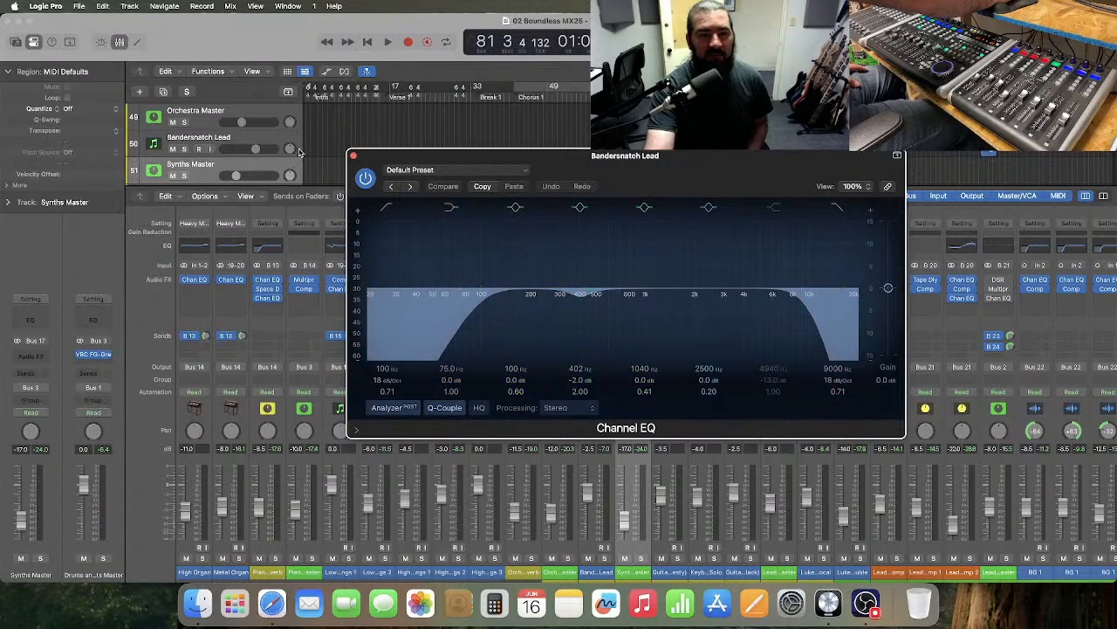
{"action": "left_click", "coordinate": [354, 156]}
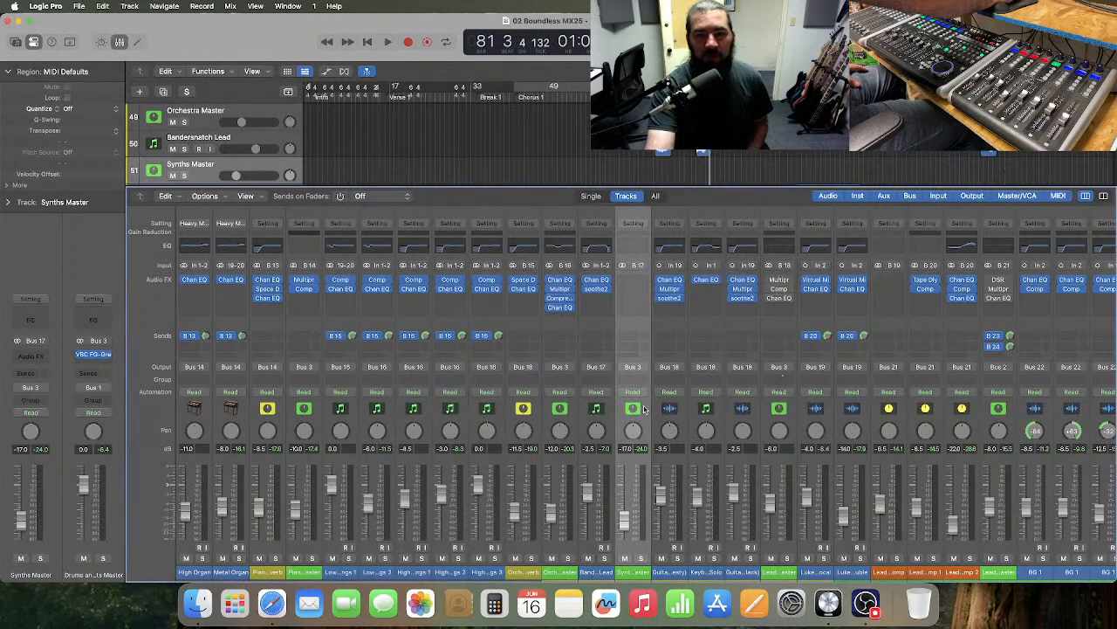
{"action": "left_click", "coordinate": [597, 289]}
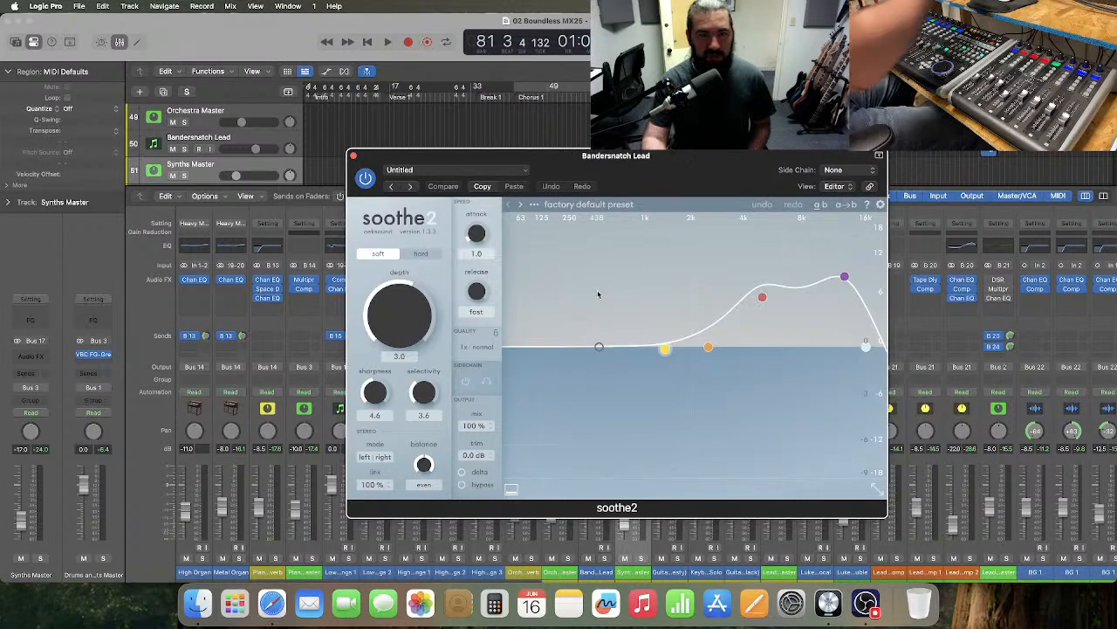
{"action": "left_click", "coordinate": [353, 156]}
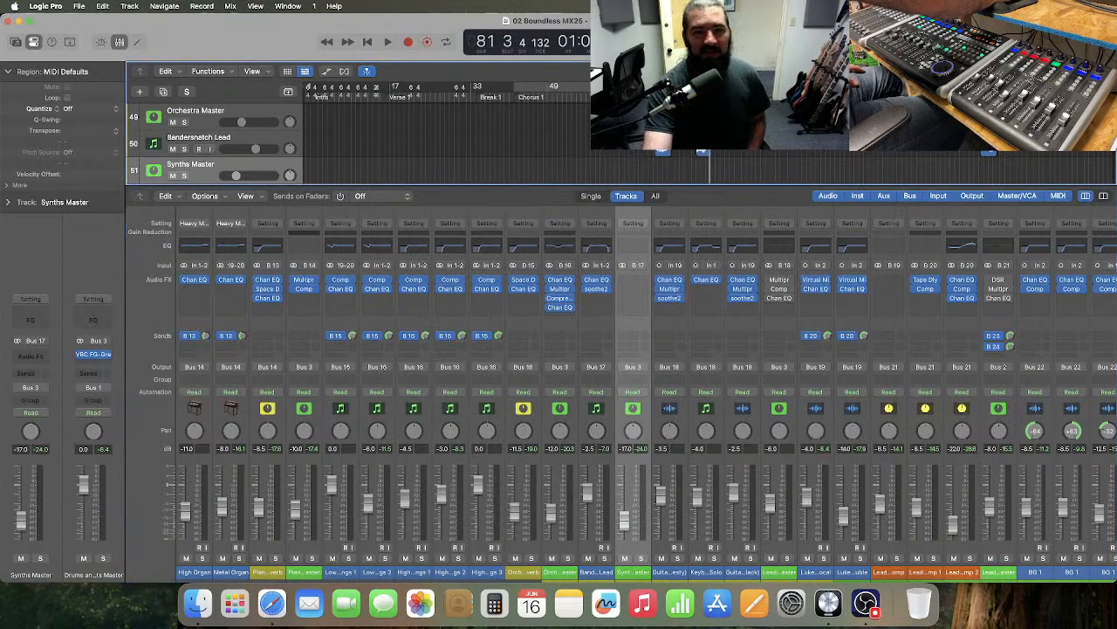
- Solo the Bandersnatch Lead, listen to it from bar 71, and take it out of solo
{"action": "key", "text": "space"}
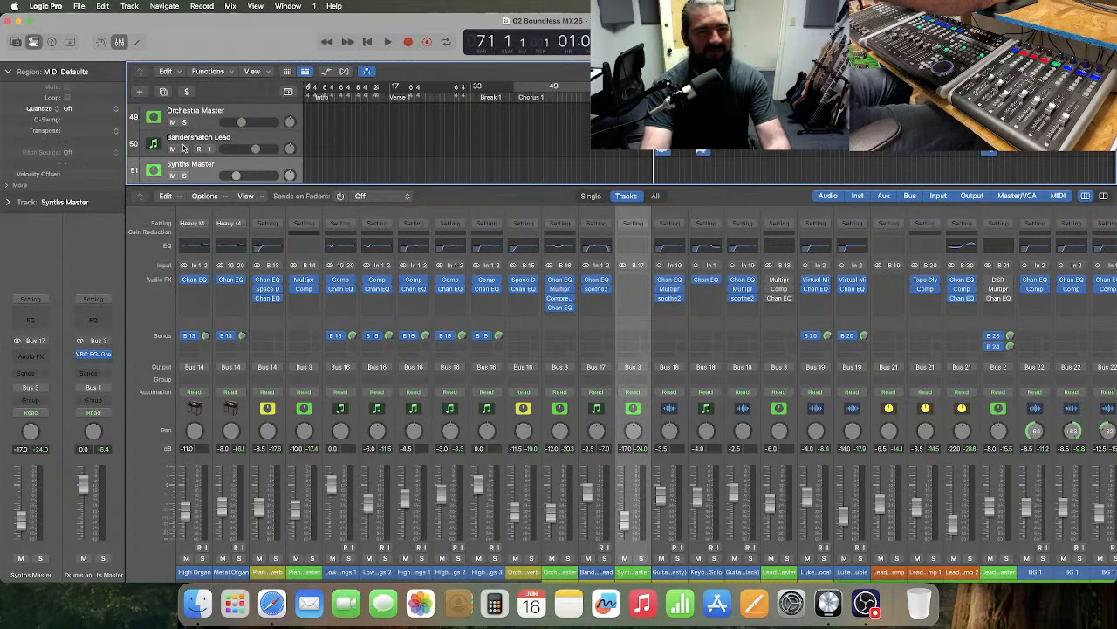
{"action": "left_click", "coordinate": [184, 148]}
{"action": "key", "text": "space"}
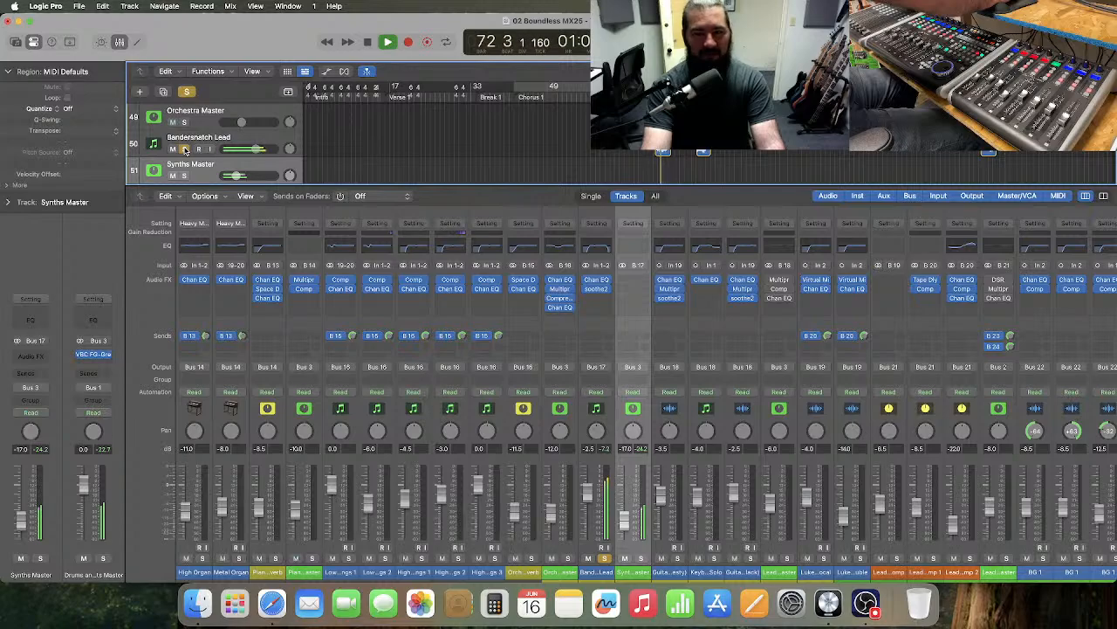
{"action": "key", "text": "space"}
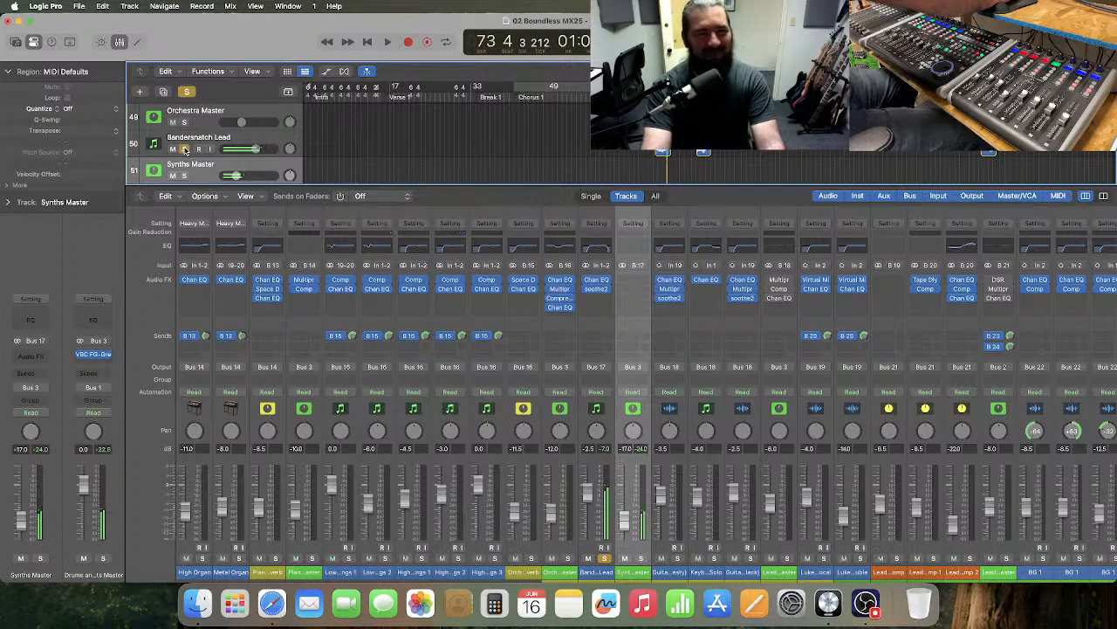
{"action": "left_click", "coordinate": [184, 149]}
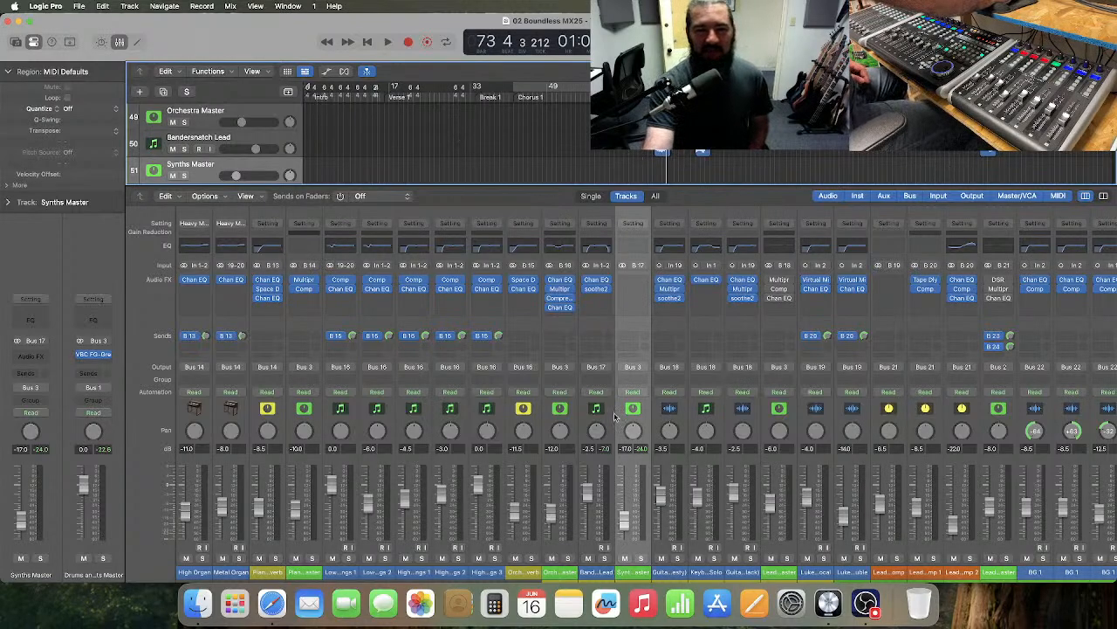
- Select the Guitar Solo (Sterling Majesty) track and play the solo section in the full mix from bar 97 to about bar 111
{"action": "left_click", "coordinate": [683, 419]}
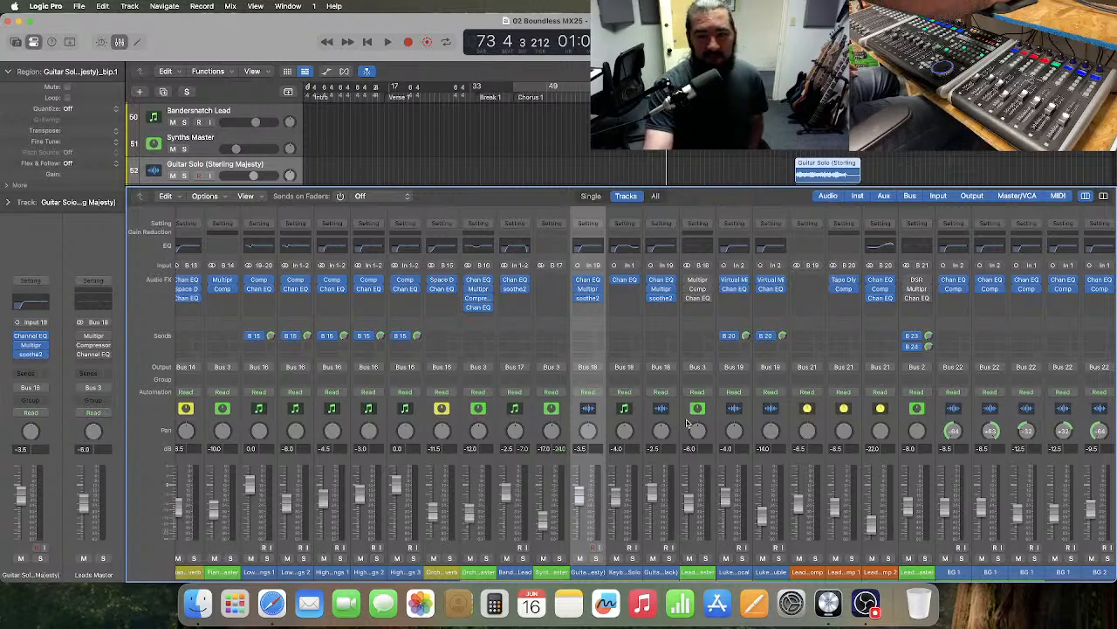
{"action": "left_click", "coordinate": [554, 143]}
{"action": "scroll", "coordinate": [554, 143], "scroll_direction": "down", "scroll_amount": 2}
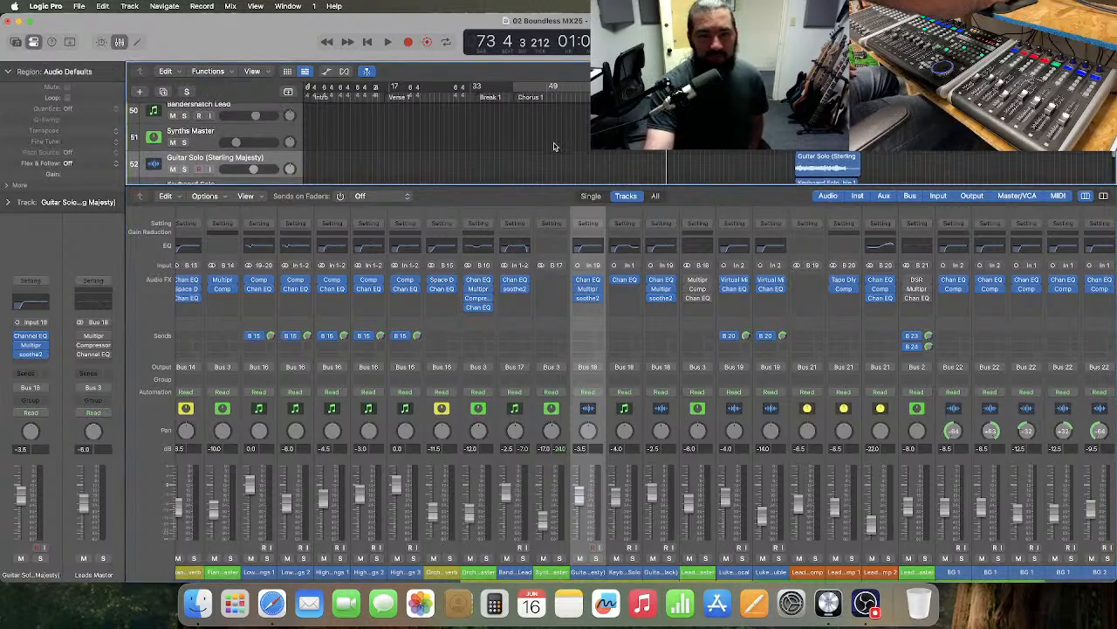
{"action": "scroll", "coordinate": [553, 147], "scroll_direction": "down", "scroll_amount": 1}
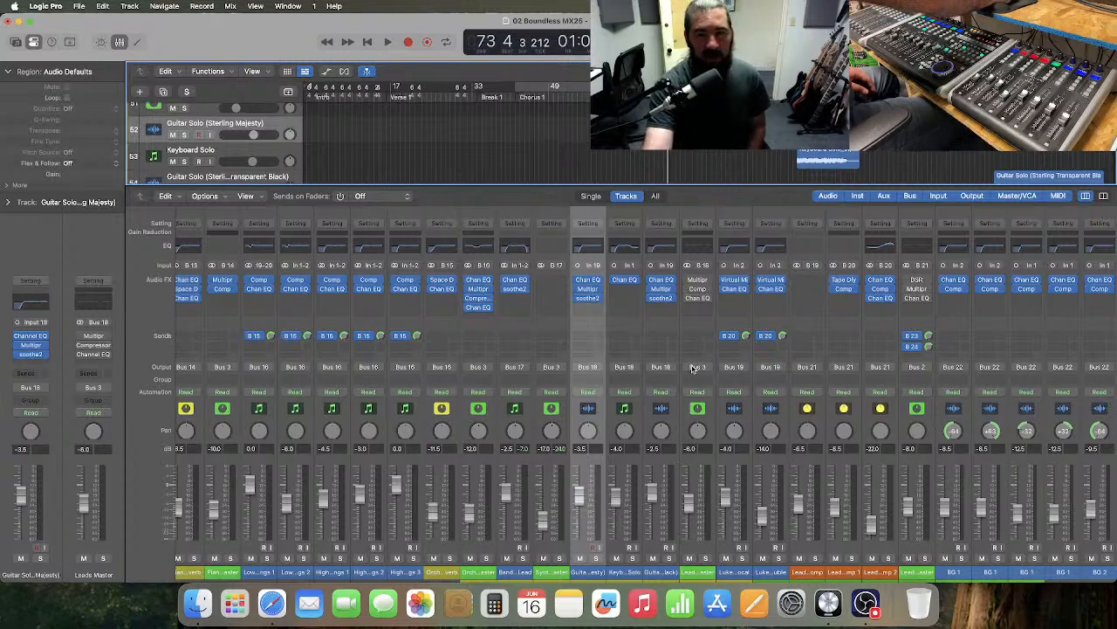
{"action": "scroll", "coordinate": [768, 166], "scroll_direction": "down", "scroll_amount": 3}
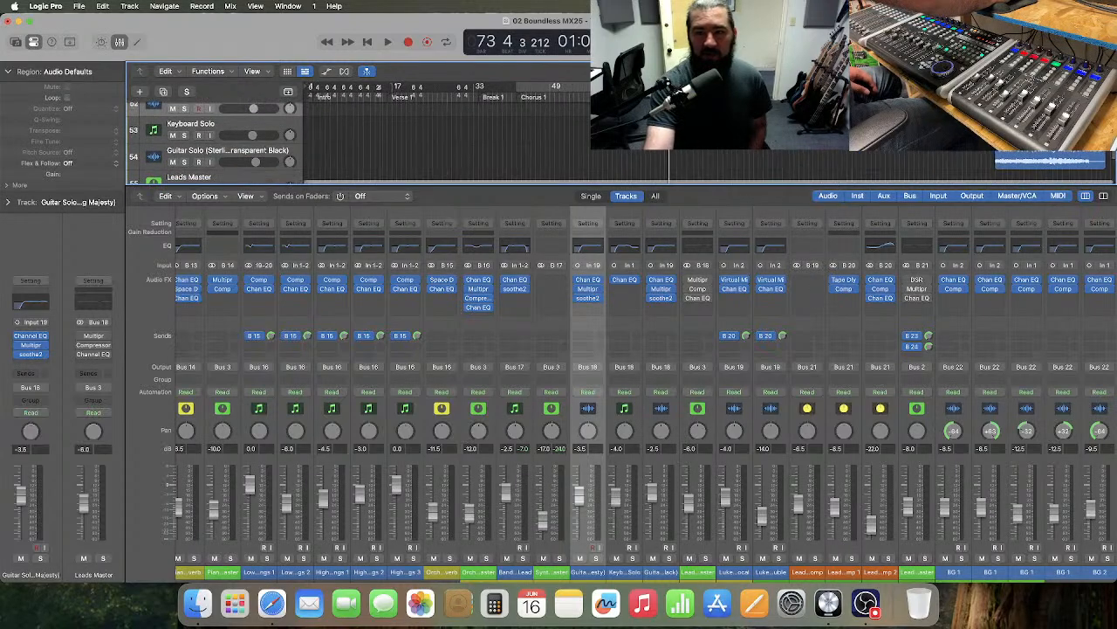
{"action": "scroll", "coordinate": [769, 165], "scroll_direction": "up", "scroll_amount": 1}
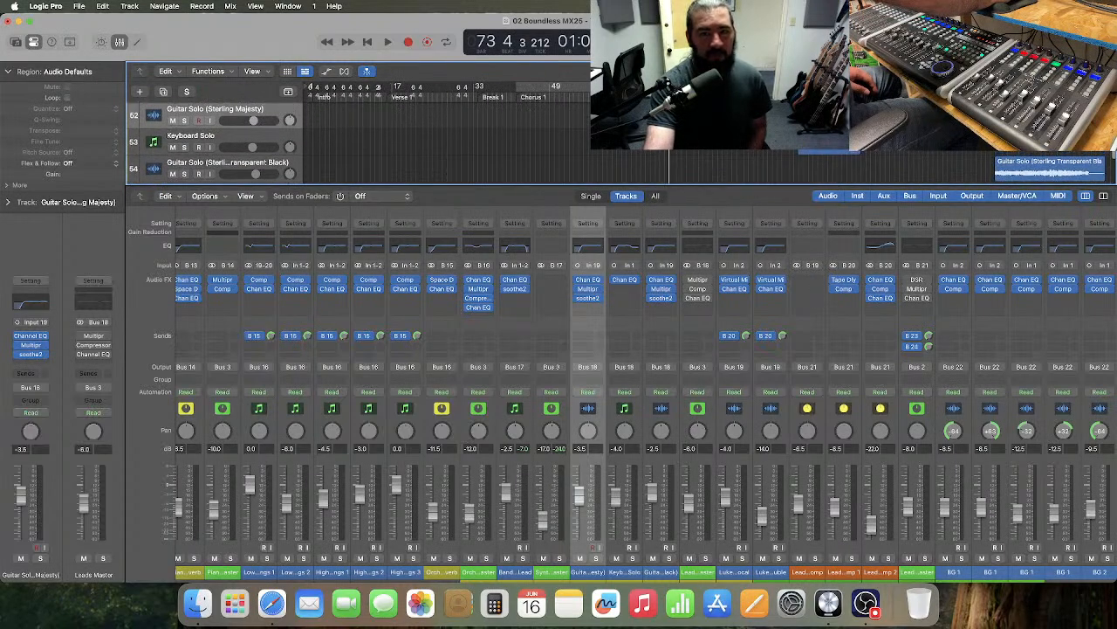
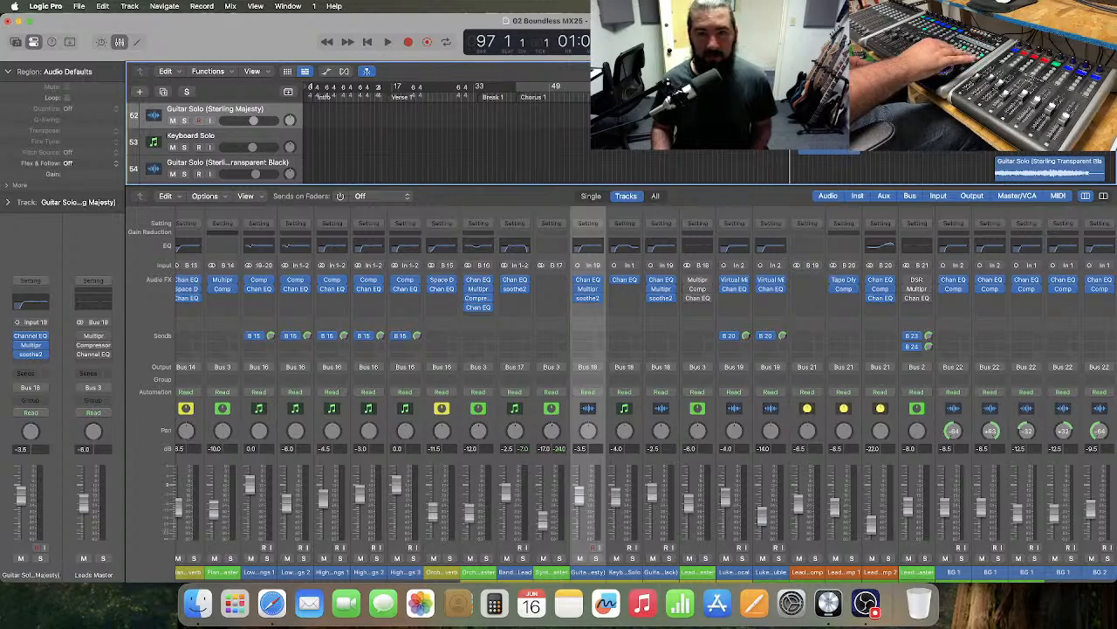
{"action": "key", "text": "space"}
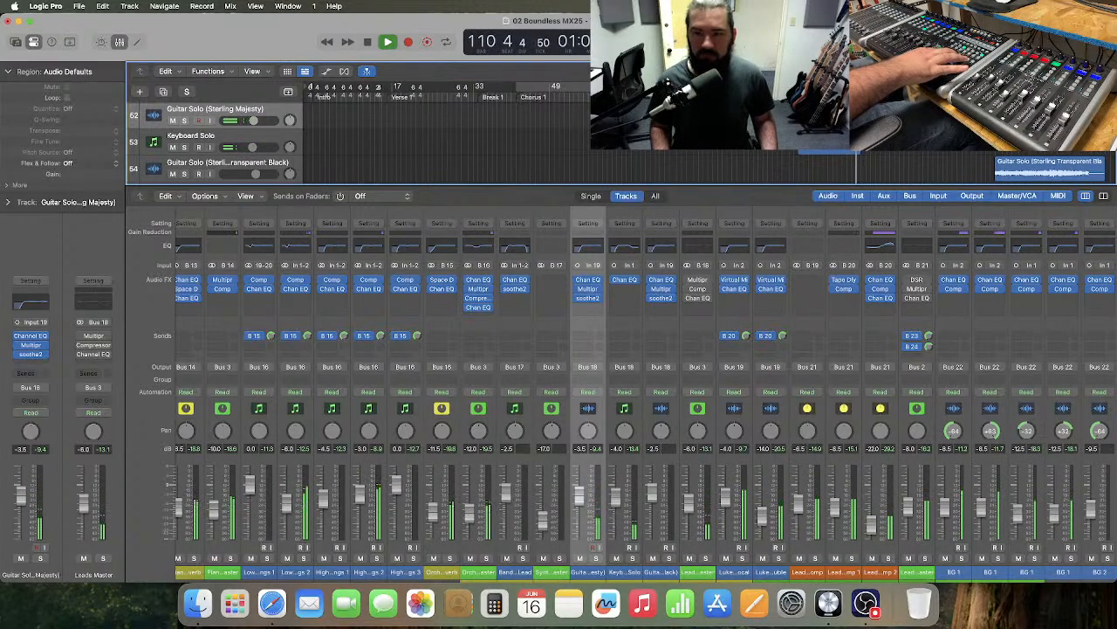
{"action": "key", "text": "space"}
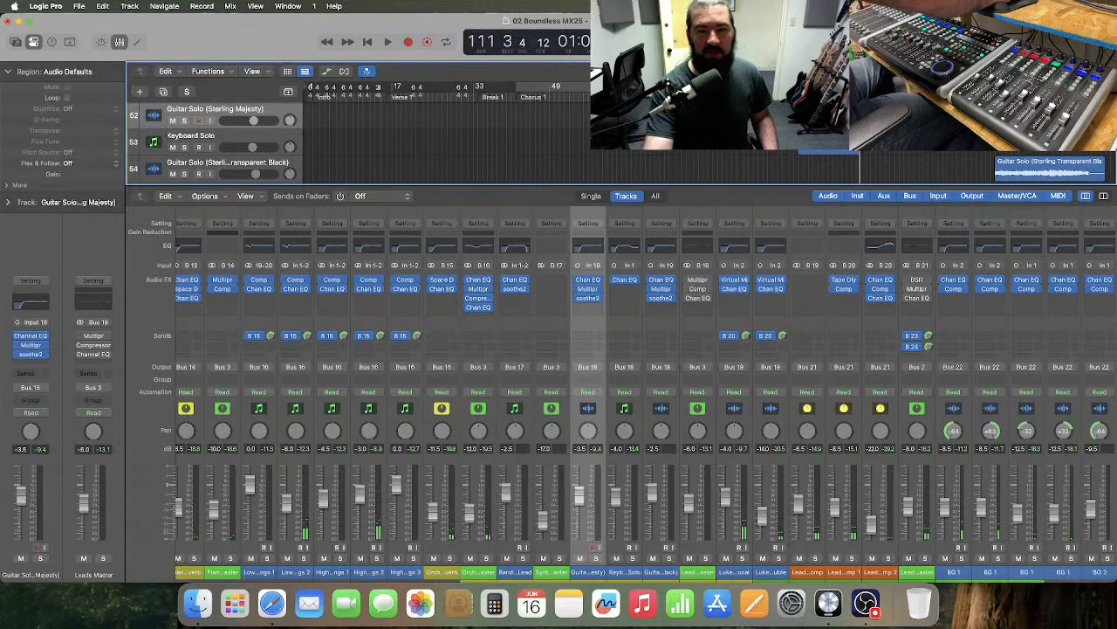
- Review the Channel EQ and Multipressor settings on the Guitar Solo (Sterling Majesty) track
{"action": "left_click", "coordinate": [589, 281]}
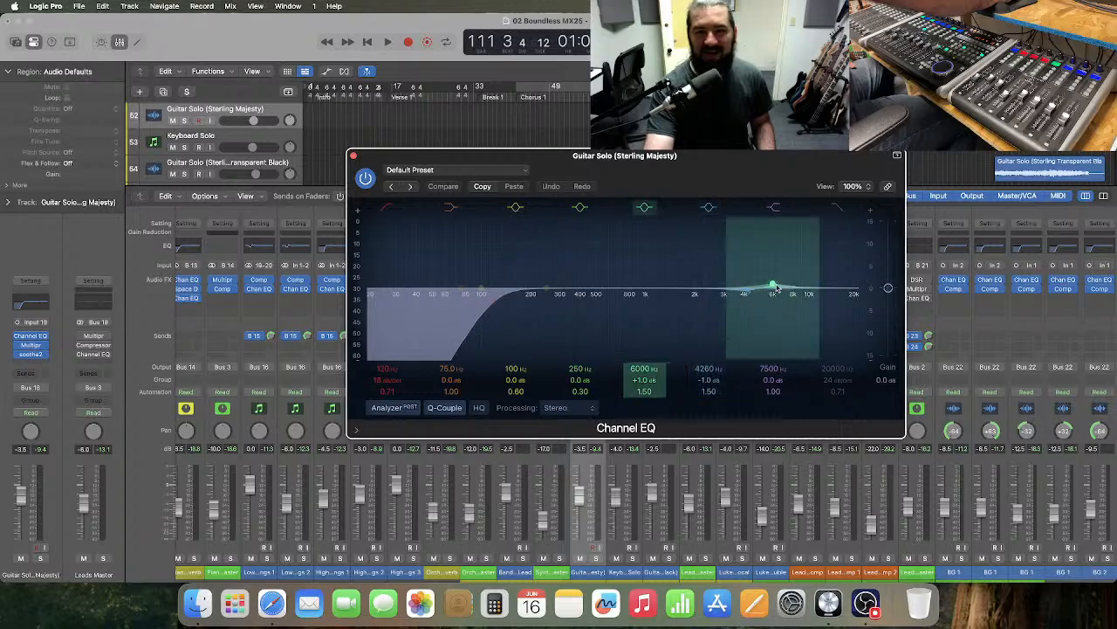
{"action": "left_click", "coordinate": [354, 158]}
{"action": "left_click", "coordinate": [586, 292]}
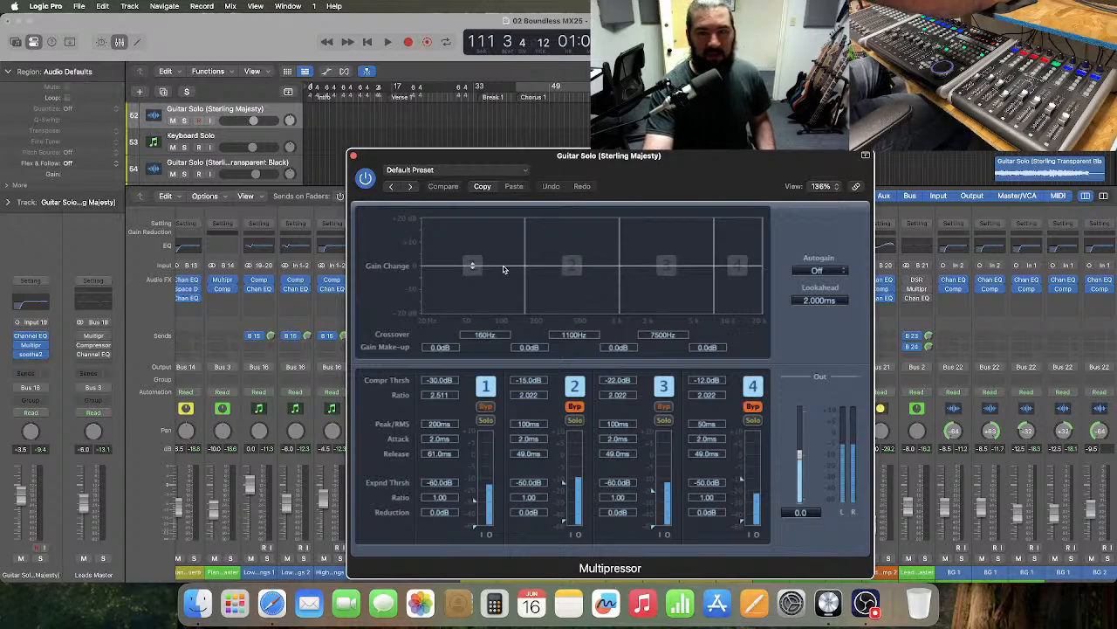
{"action": "left_click", "coordinate": [354, 158]}
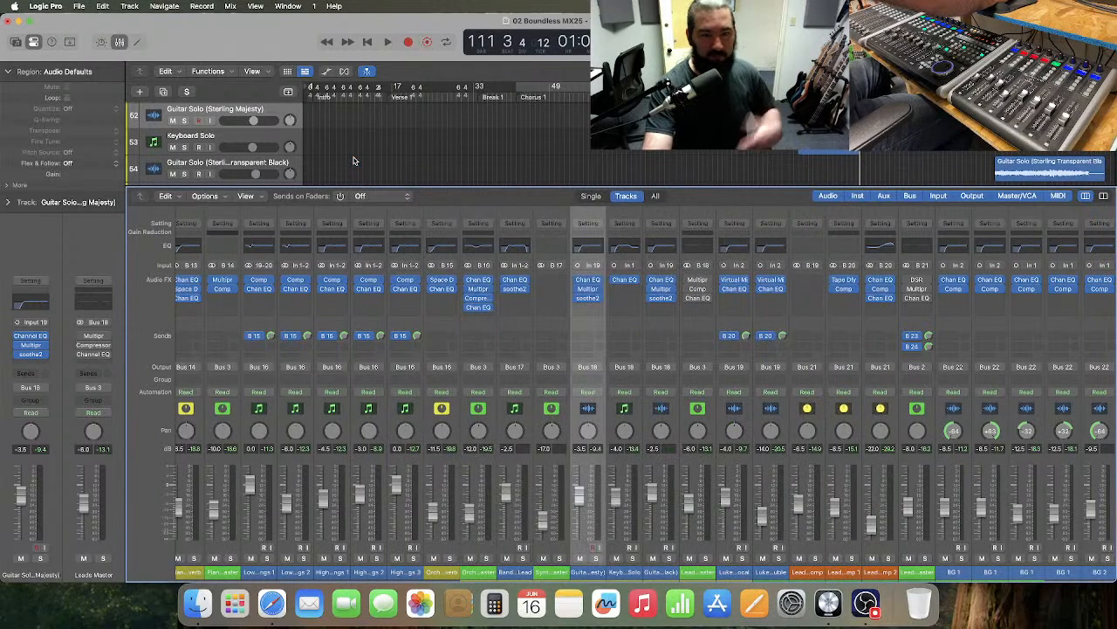
- Review the soothe2 settings on the Guitar Solo (Sterling Majesty) and the Channel EQ settings on the Keyboard Solo
{"action": "left_click", "coordinate": [587, 301]}
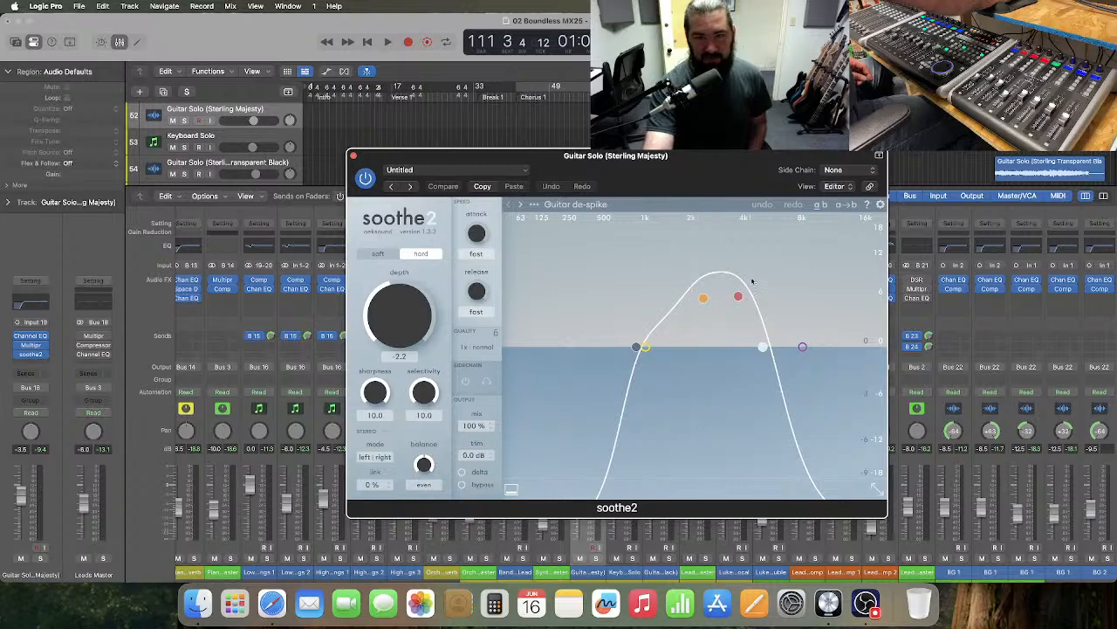
{"action": "left_click", "coordinate": [353, 158]}
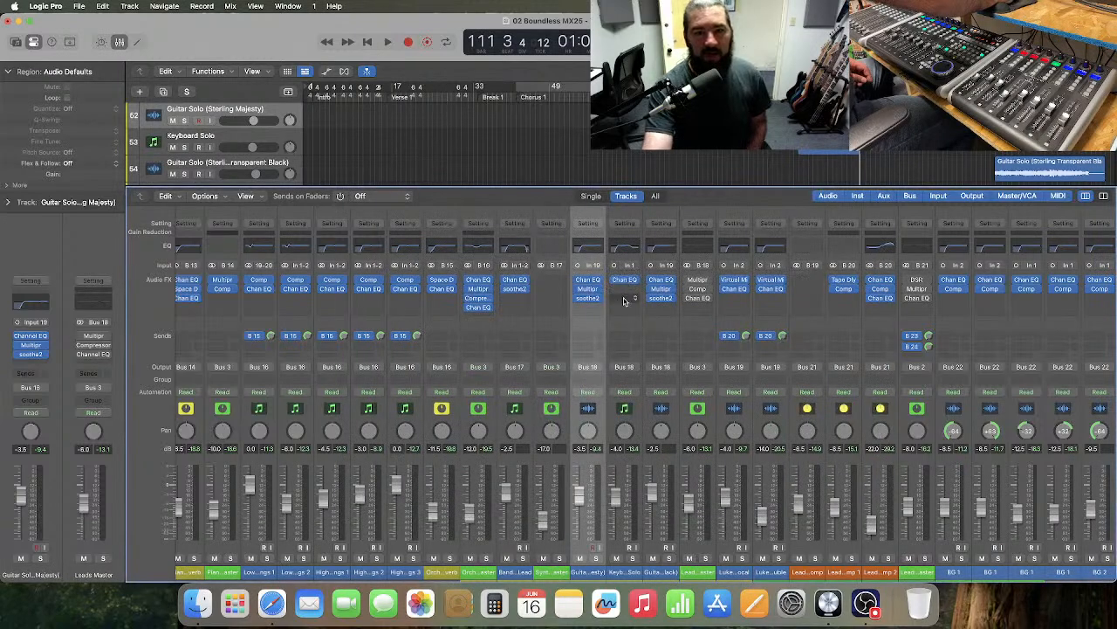
{"action": "left_click", "coordinate": [627, 281]}
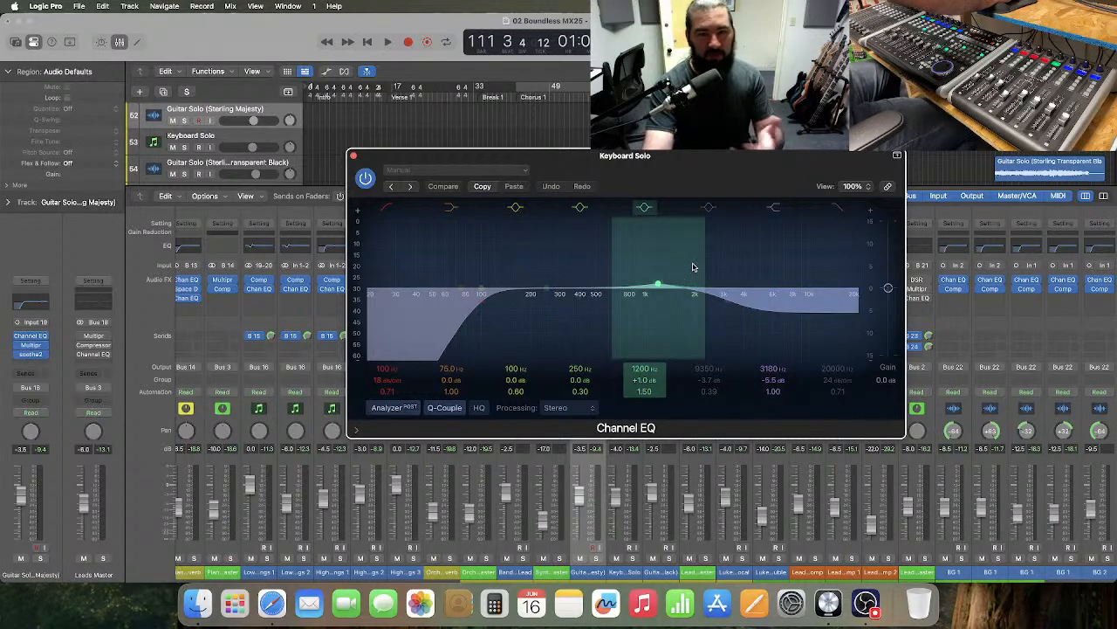
{"action": "left_click", "coordinate": [354, 155]}
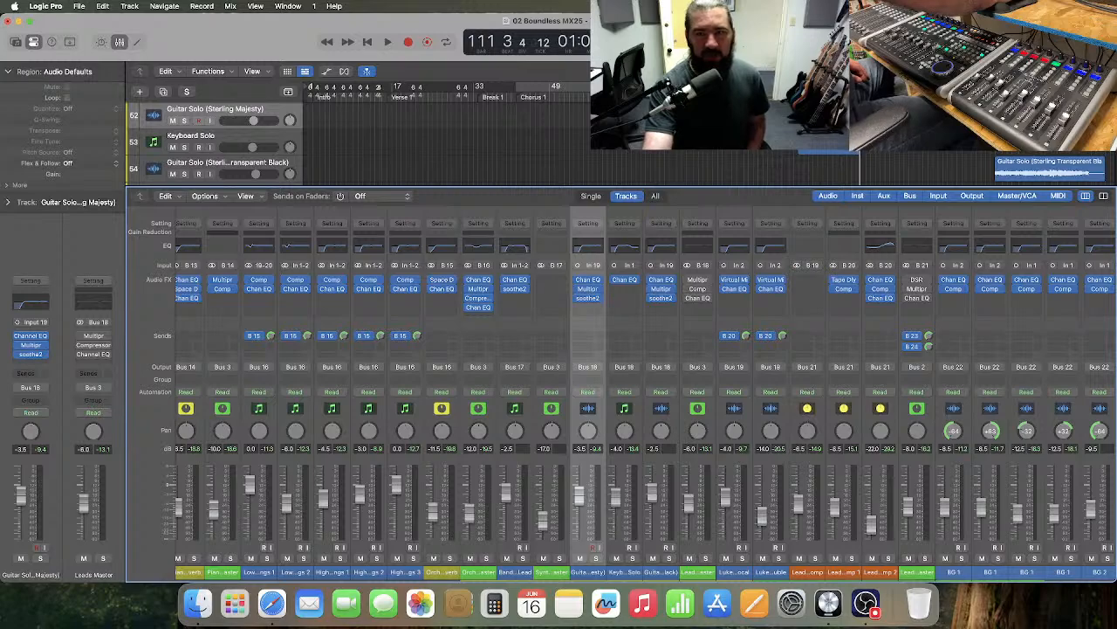
- Play the solo section in the full mix from bar 98 to about bar 109
{"action": "left_click", "coordinate": [794, 88]}
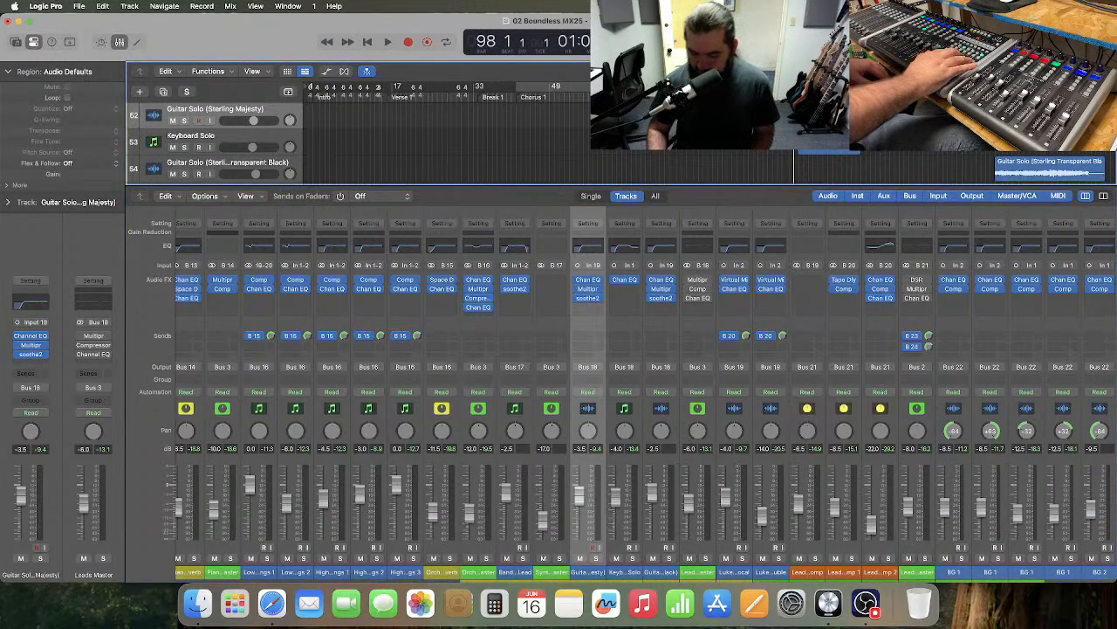
{"action": "key", "text": "space"}
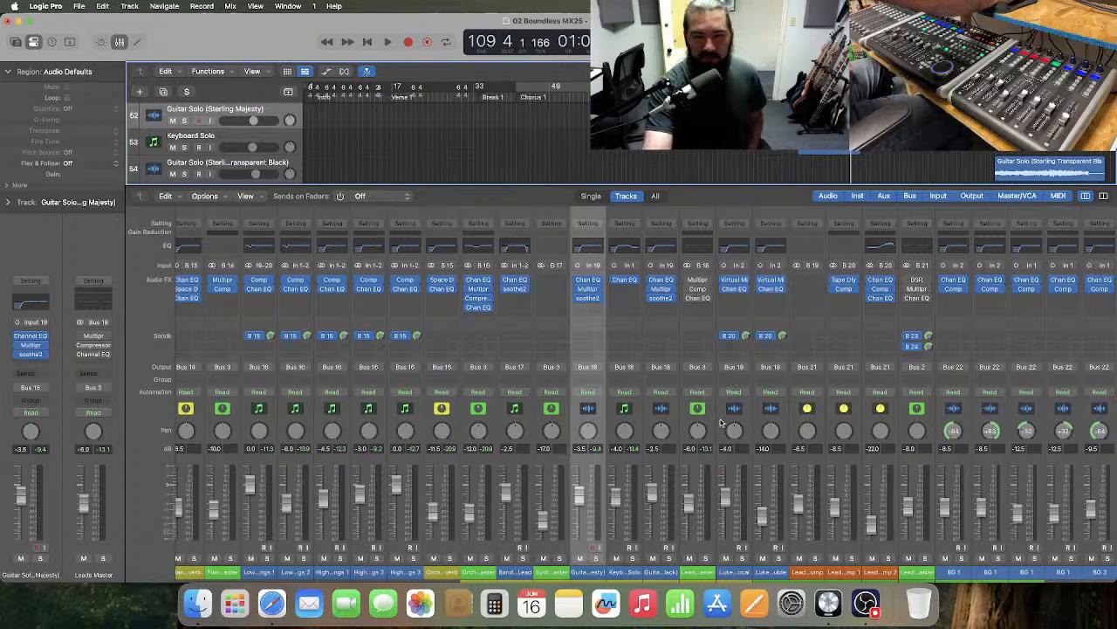
- Insert a stereo soothe2 after the Channel EQ on the Keyboard Solo track
{"action": "left_click", "coordinate": [640, 422]}
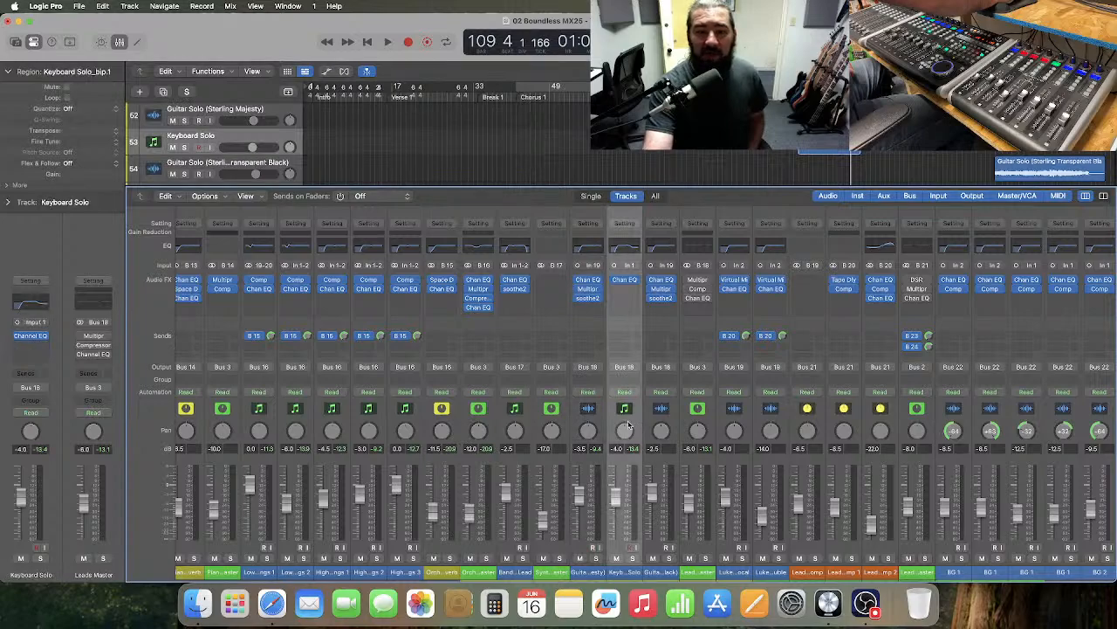
{"action": "left_click", "coordinate": [630, 290]}
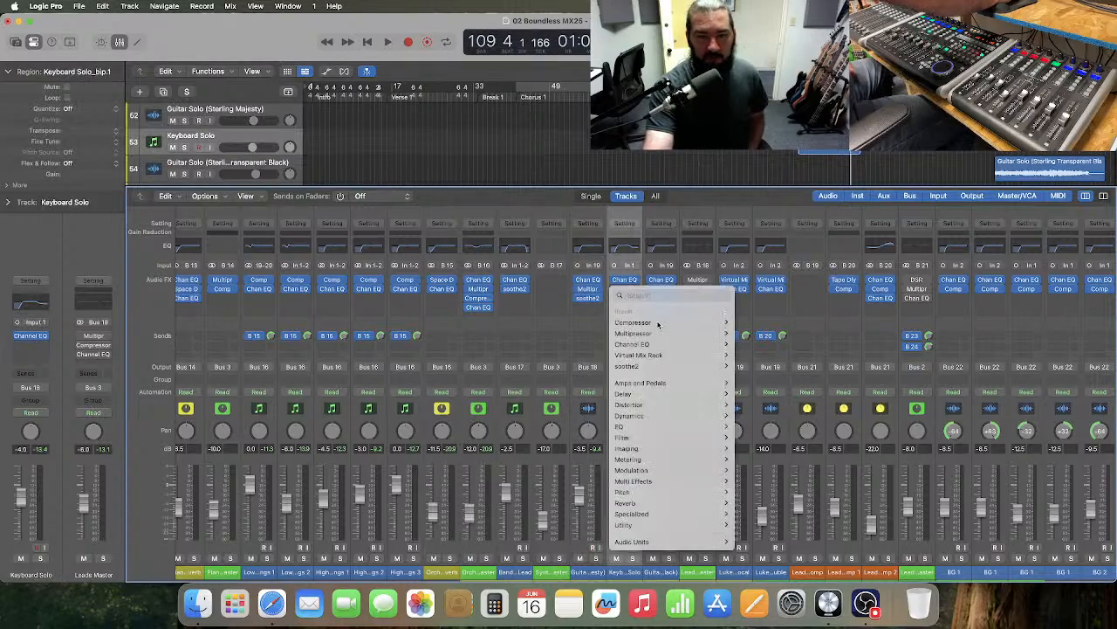
{"action": "mouse_move", "coordinate": [716, 366]}
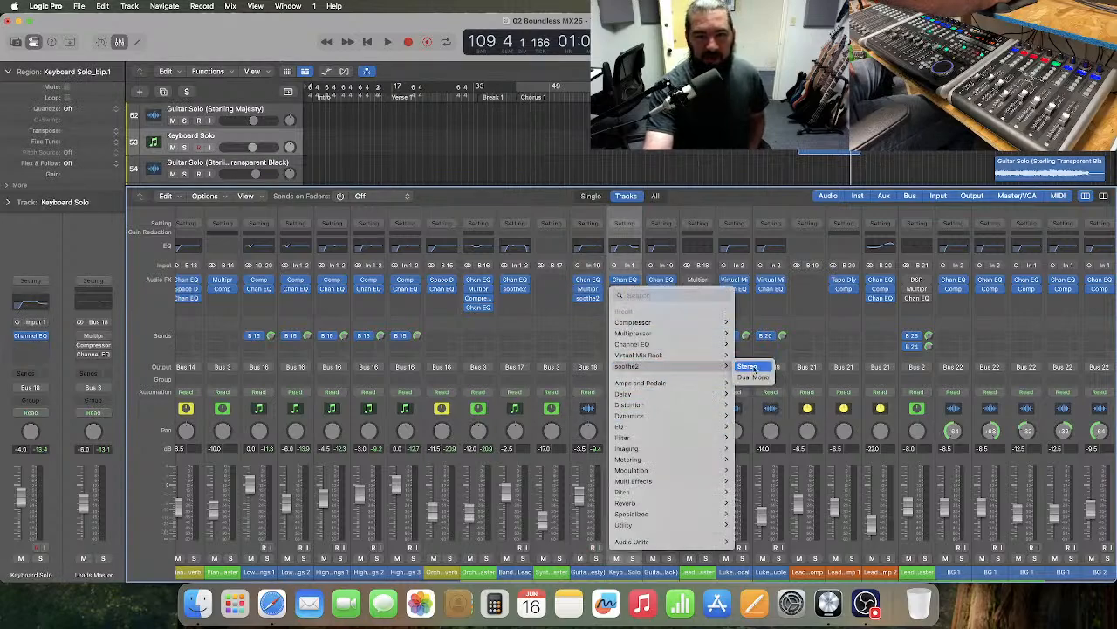
{"action": "left_click", "coordinate": [756, 367]}
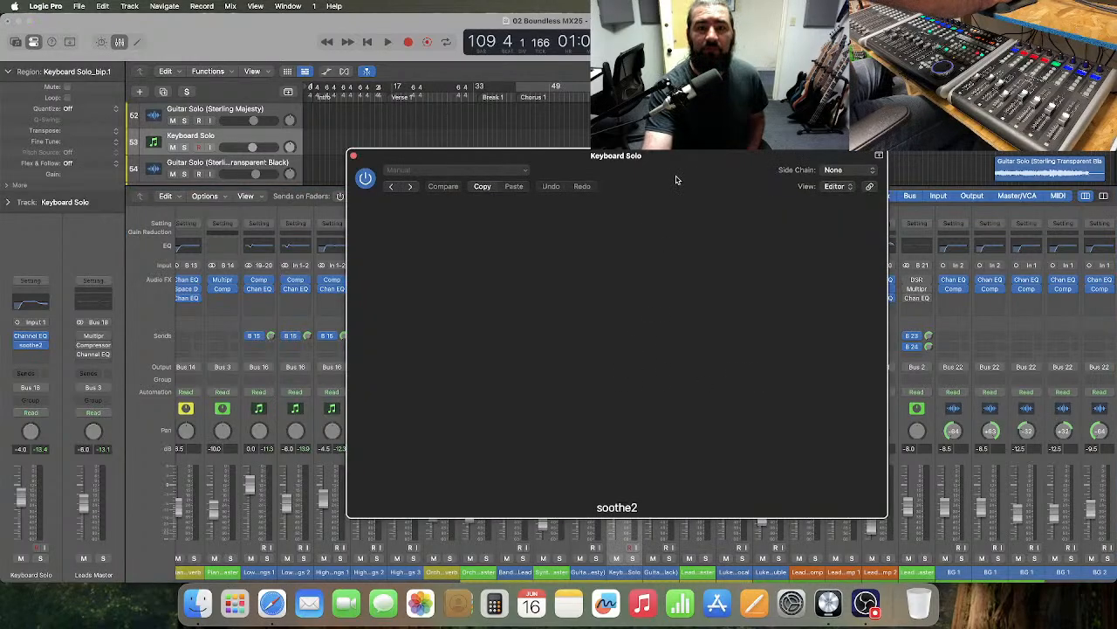
{"action": "left_click_drag", "start_coordinate": [686, 174], "coordinate": [644, 134]}
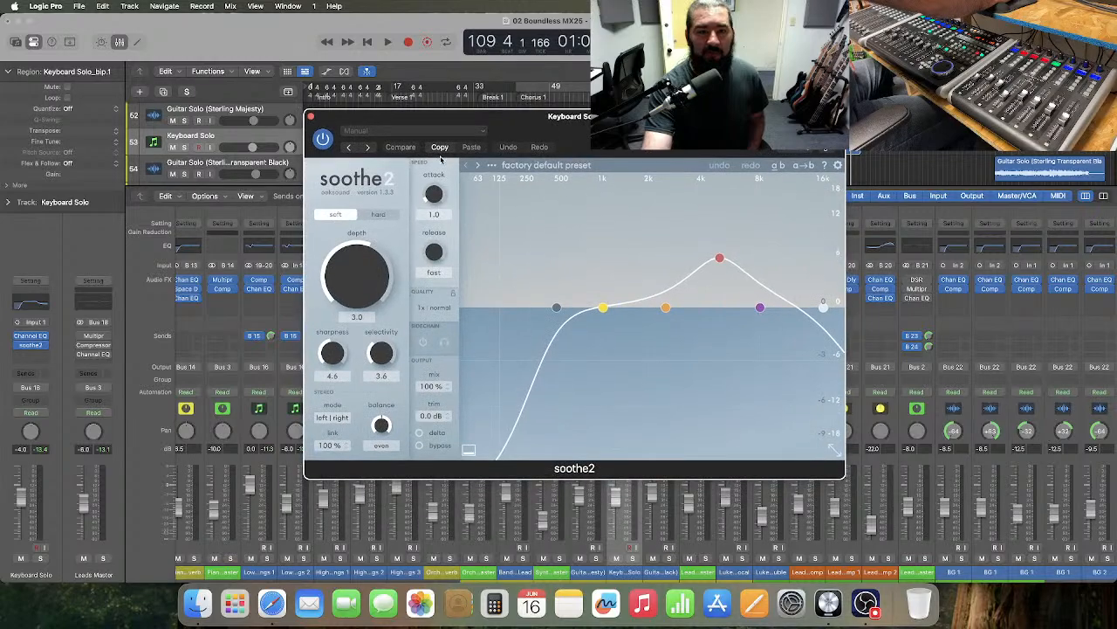
- Load the Harsh synth preset from the Synth category into the Keyboard Solo's soothe2
{"action": "left_click", "coordinate": [553, 169]}
{"action": "scroll", "coordinate": [512, 414], "scroll_direction": "down", "scroll_amount": 3}
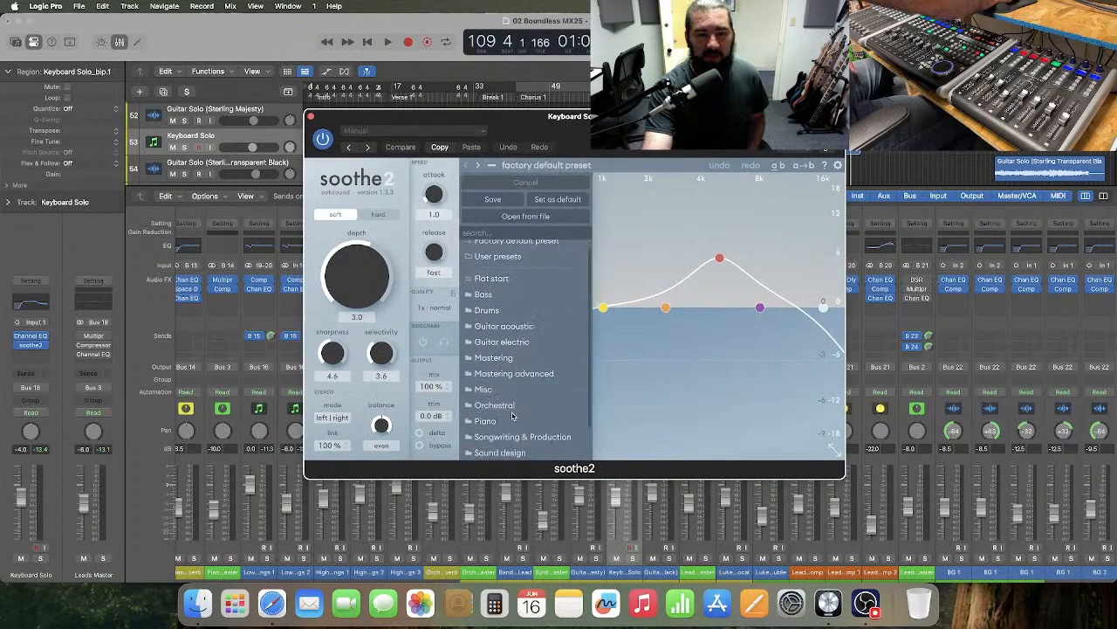
{"action": "mouse_move", "coordinate": [524, 441]}
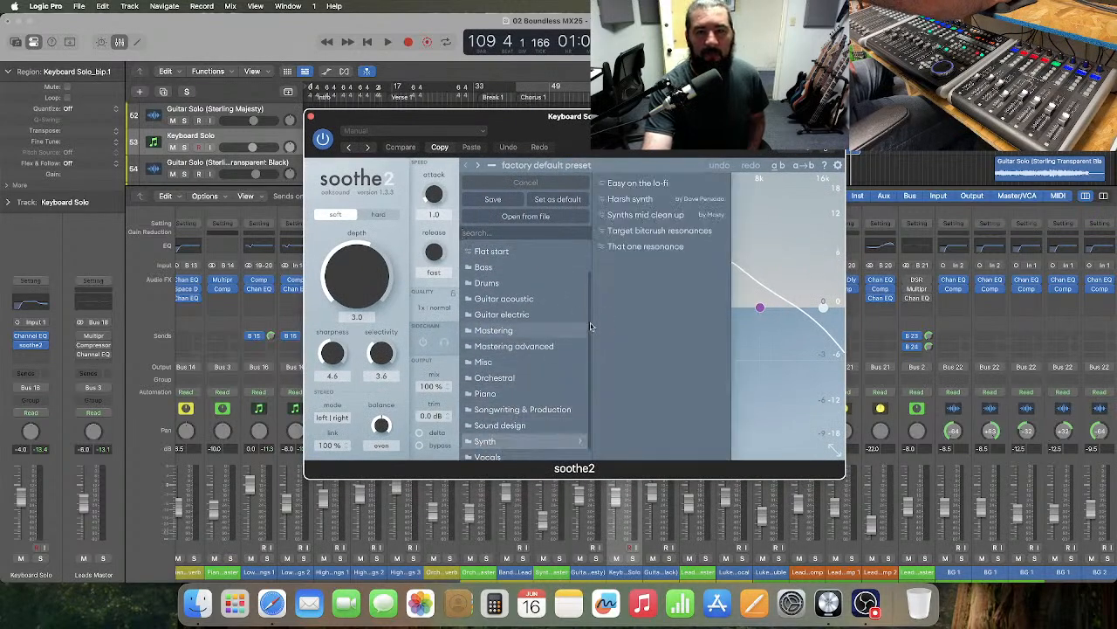
{"action": "left_click", "coordinate": [661, 200]}
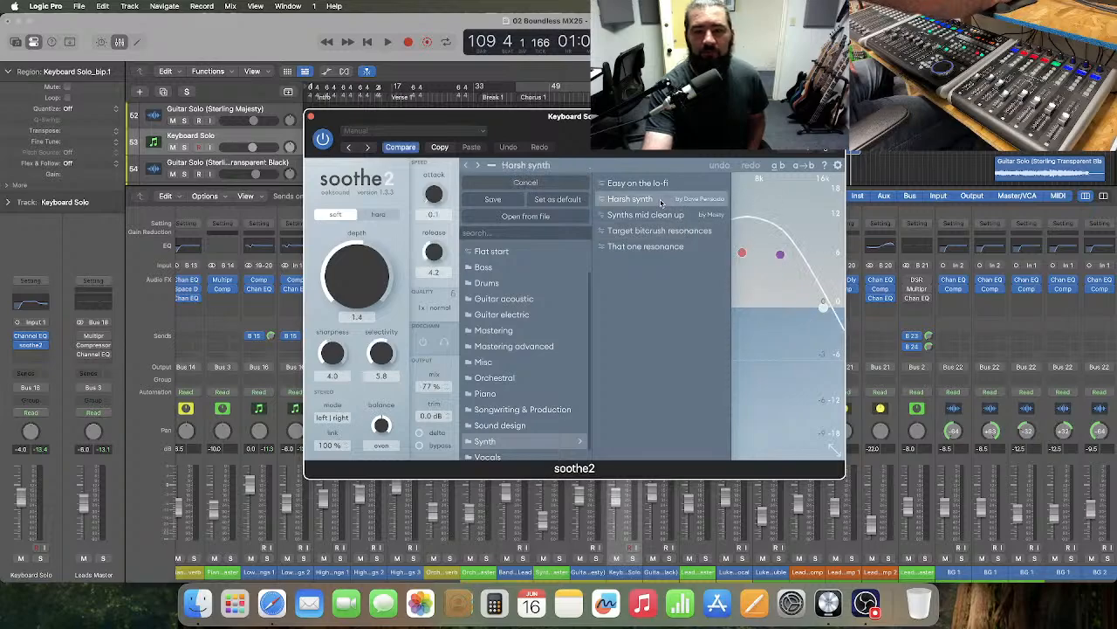
{"action": "left_click", "coordinate": [639, 171]}
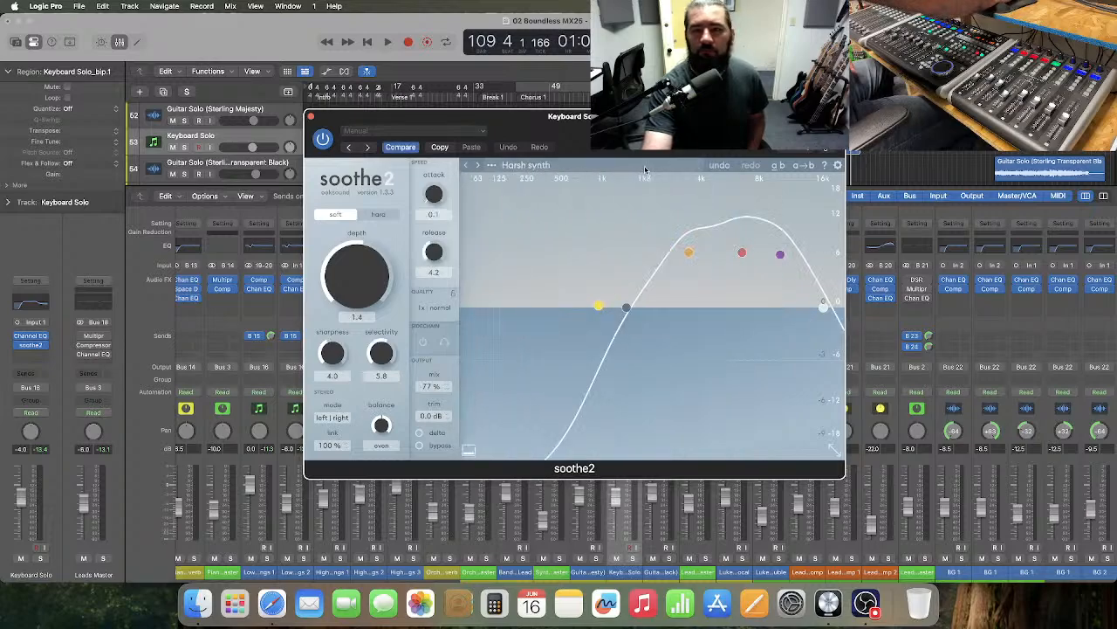
- Listen to soothe2 on the Keyboard Solo in the full mix from bar 98 to about bar 110
{"action": "left_click", "coordinate": [793, 90]}
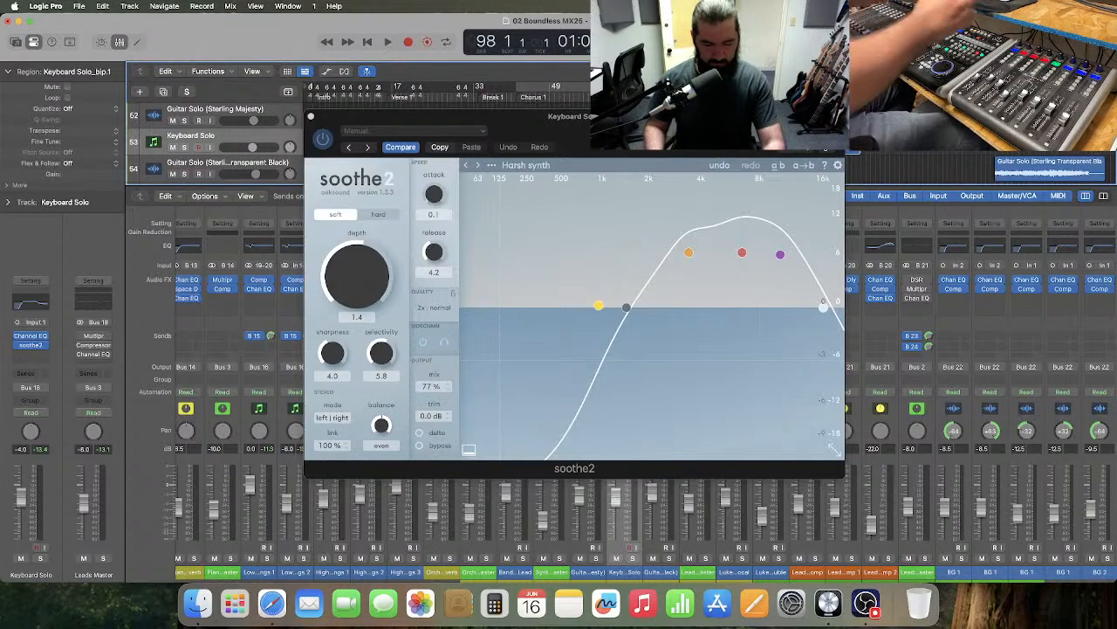
{"action": "key", "text": "space"}
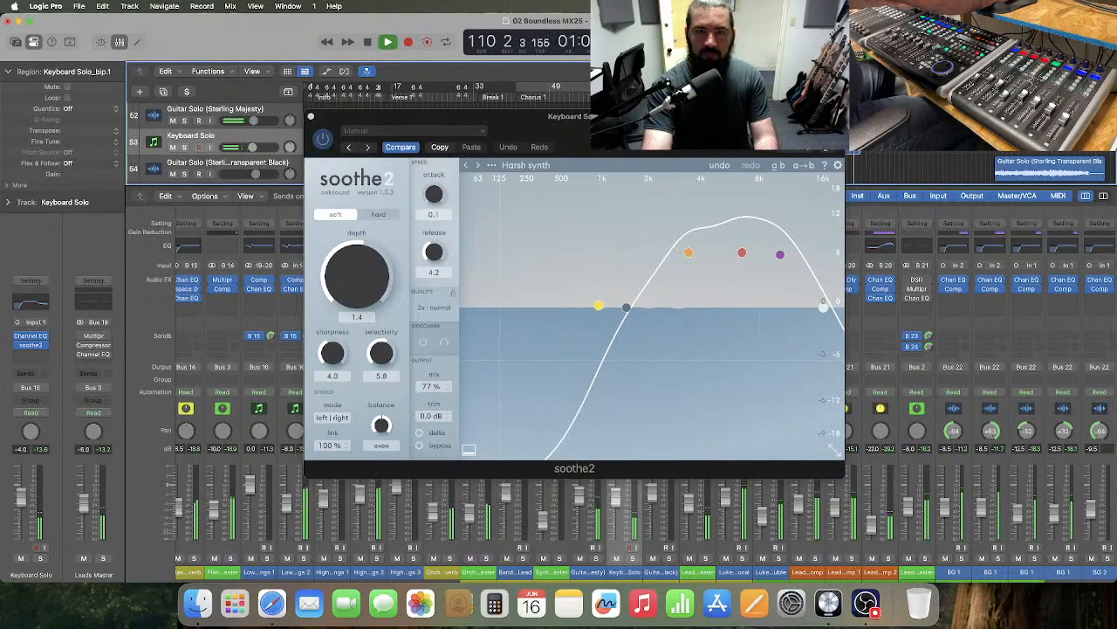
{"action": "key", "text": "space"}
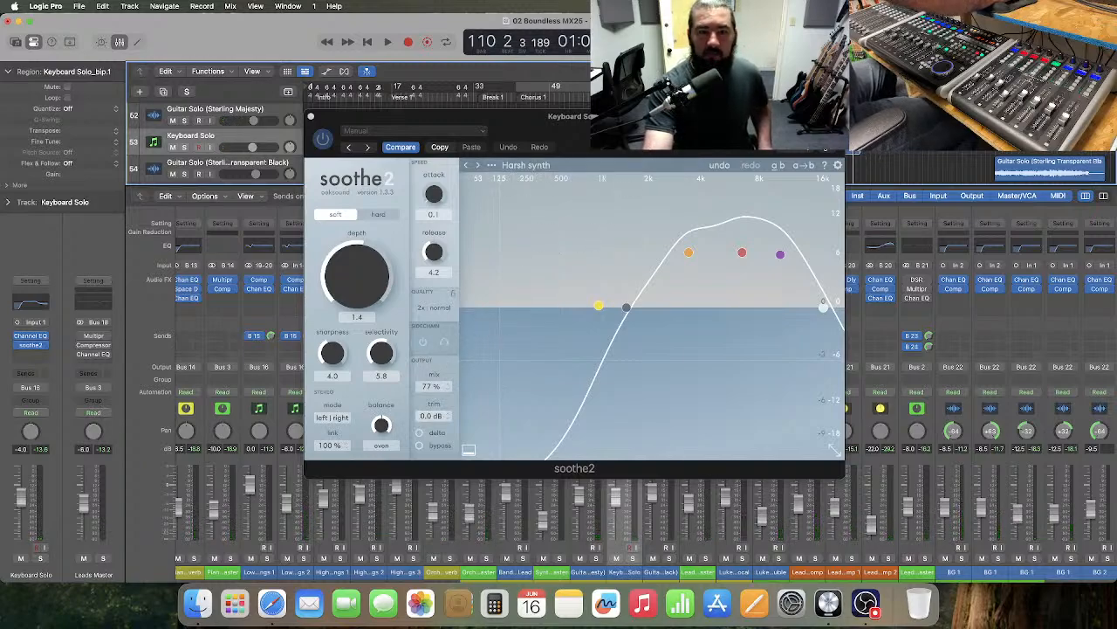
- Move the soothe2 window clear of the mixer strips and solo the Keyboard Solo track
{"action": "left_click_drag", "start_coordinate": [649, 142], "coordinate": [456, 112]}
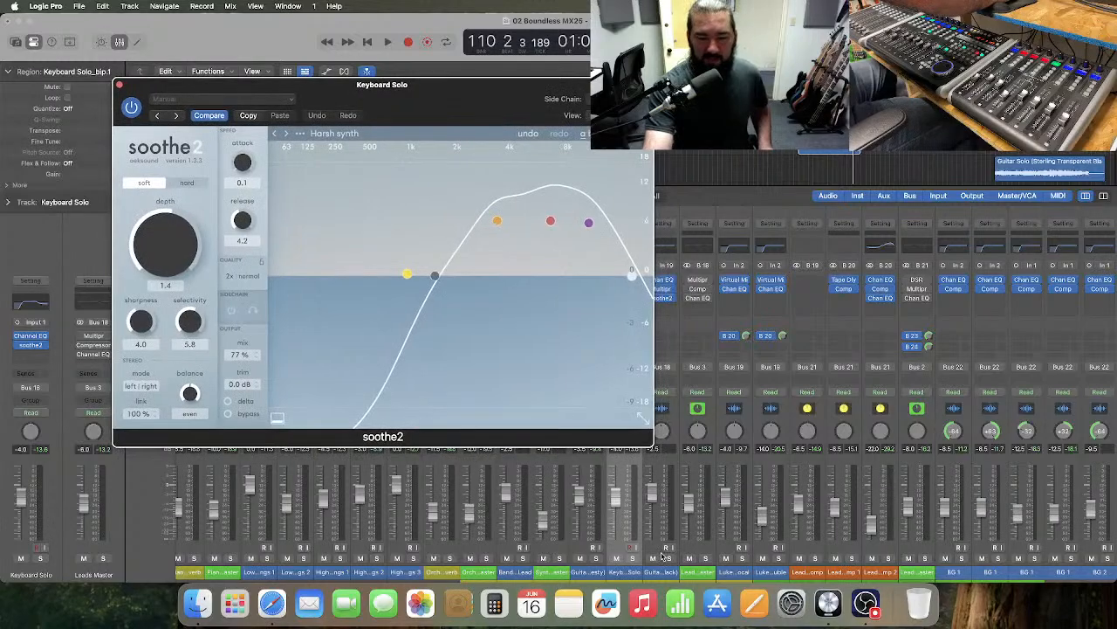
{"action": "left_click_drag", "start_coordinate": [415, 112], "coordinate": [415, 170]}
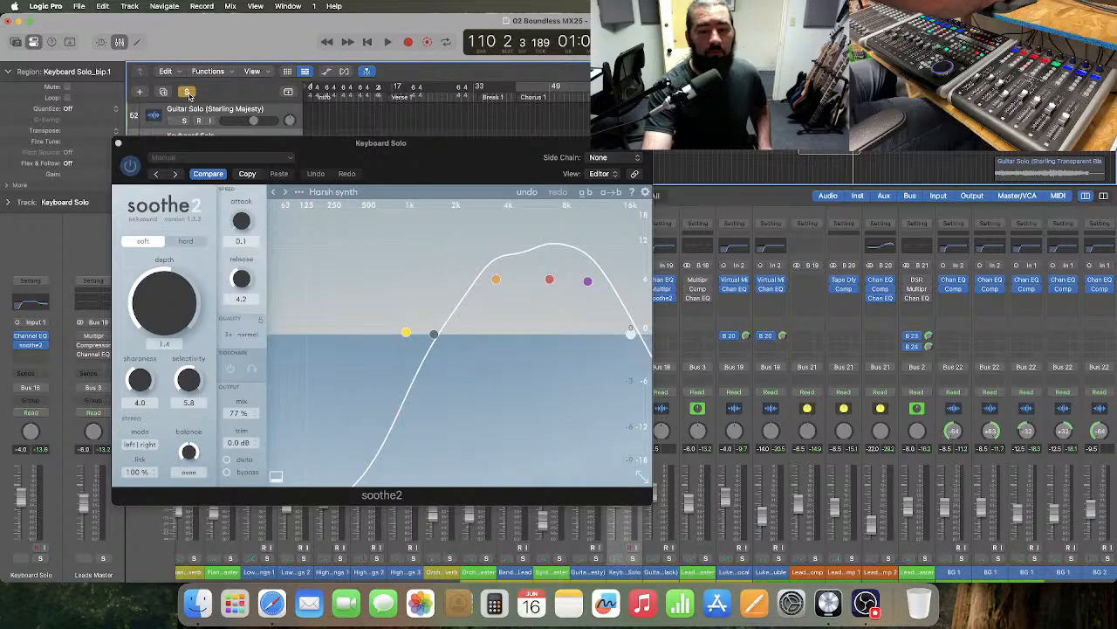
{"action": "scroll", "coordinate": [924, 380], "scroll_direction": "right", "scroll_amount": 10}
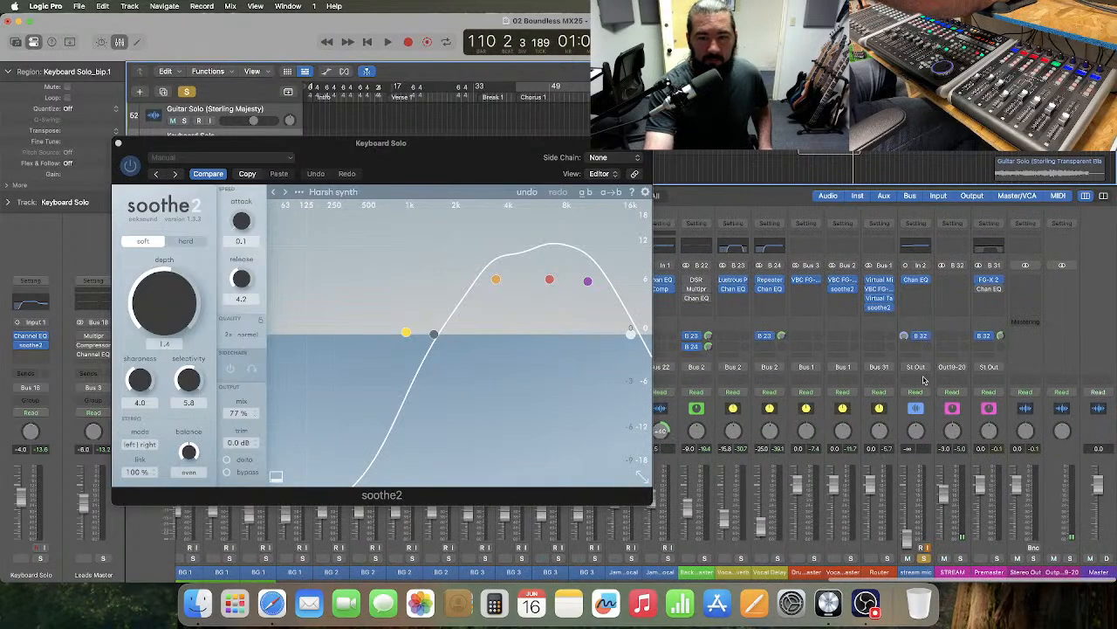
{"action": "scroll", "coordinate": [924, 380], "scroll_direction": "left", "scroll_amount": 10}
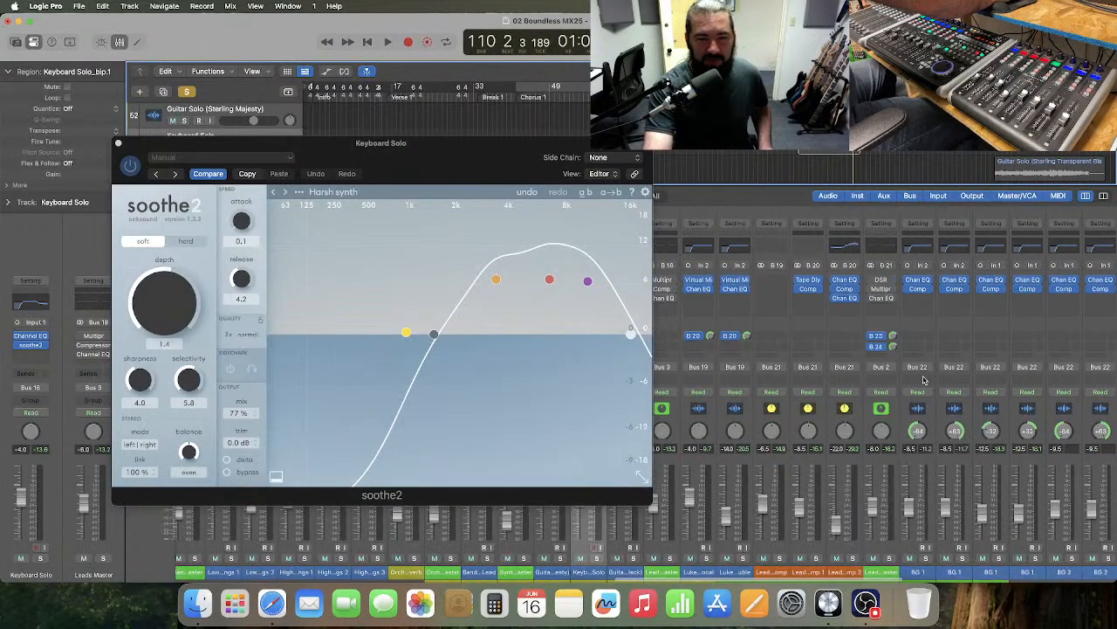
{"action": "scroll", "coordinate": [924, 379], "scroll_direction": "left", "scroll_amount": 10}
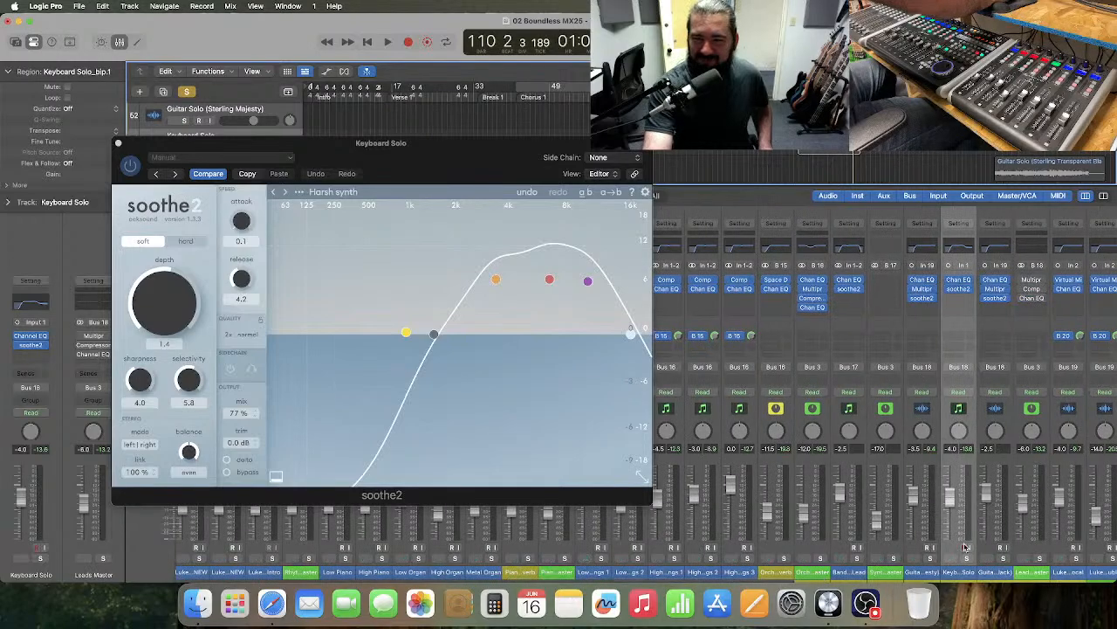
{"action": "left_click", "coordinate": [966, 558]}
- Play the soloed Keyboard Solo from bar 110 to about bar 111 and turn on Cycle mode
{"action": "key", "text": "space"}
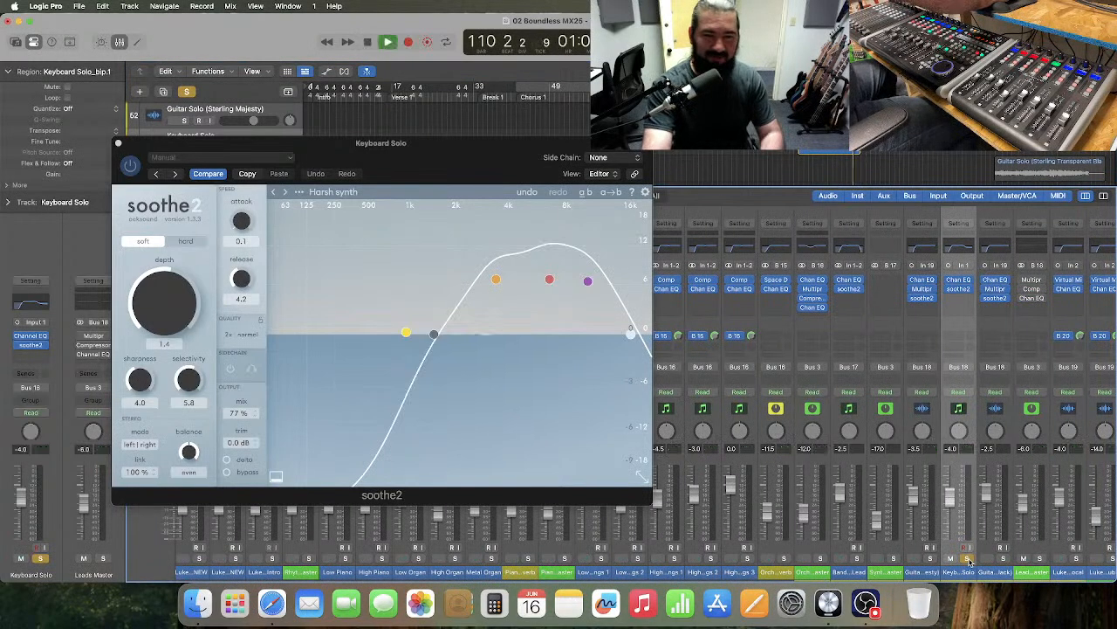
{"action": "key", "text": "space"}
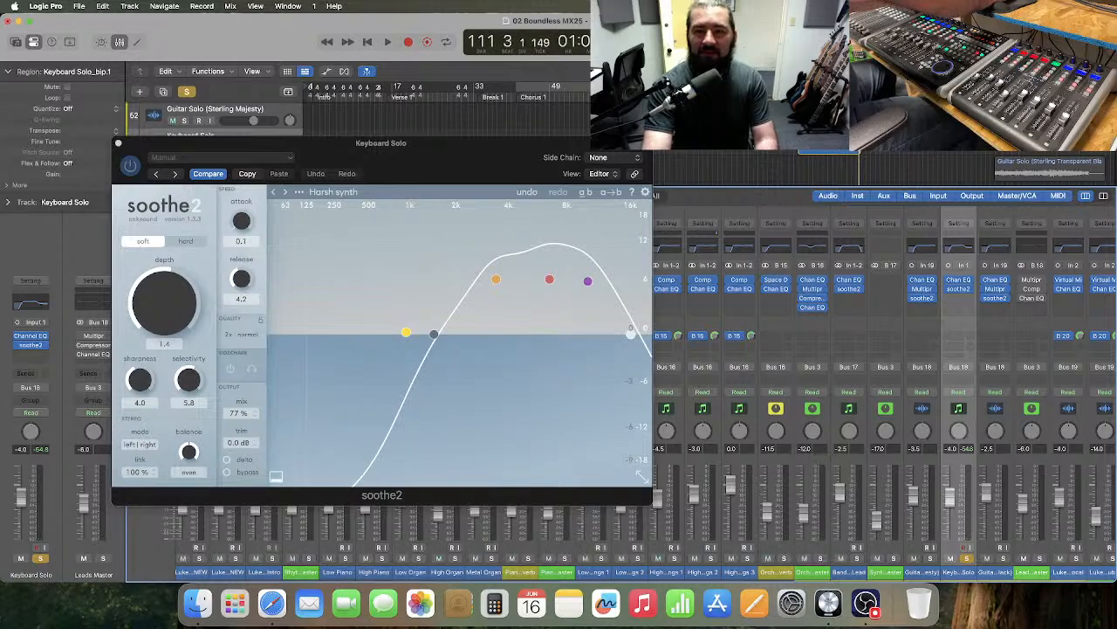
{"action": "key", "text": "c"}
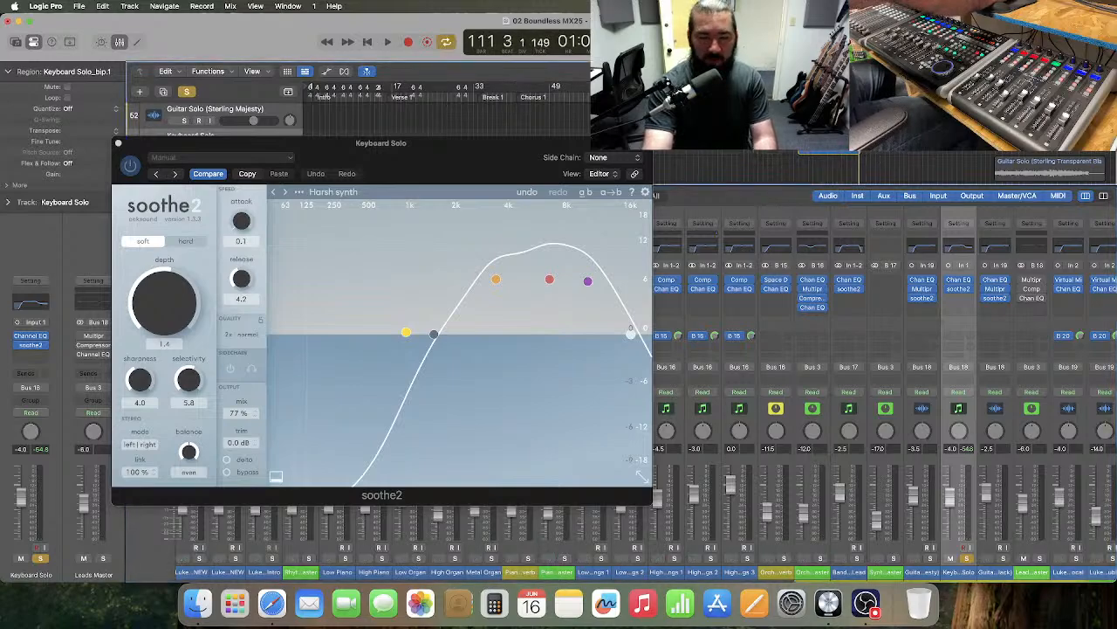
- Play the soloed Keyboard Solo and audition soothe2's delta signal and its bypassed sound against the processed sound
{"action": "key", "text": "space"}
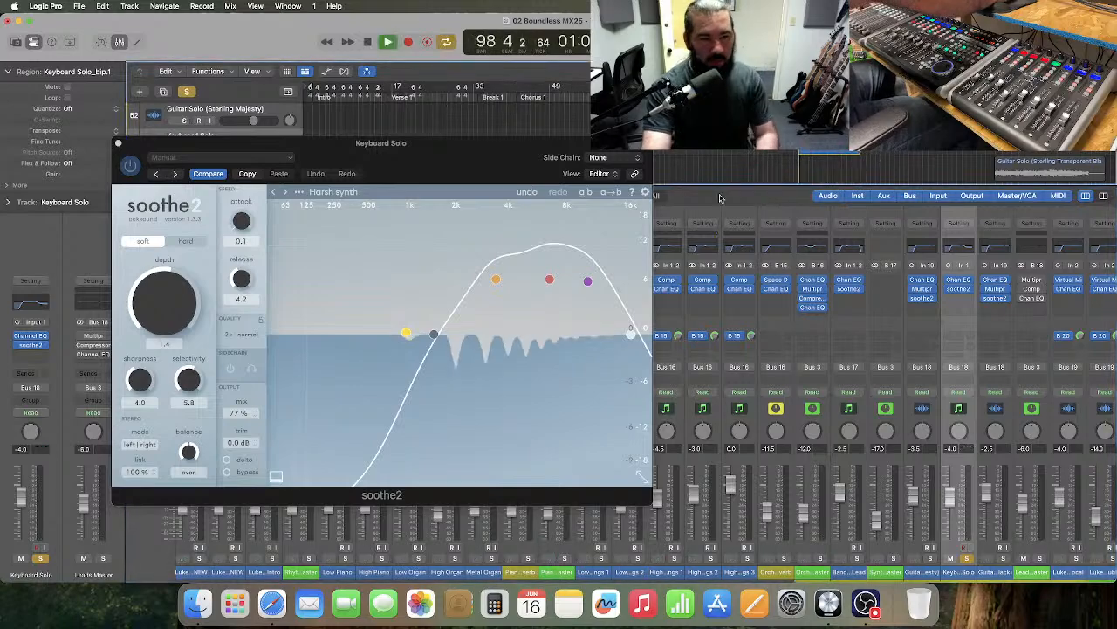
{"action": "left_click", "coordinate": [226, 461]}
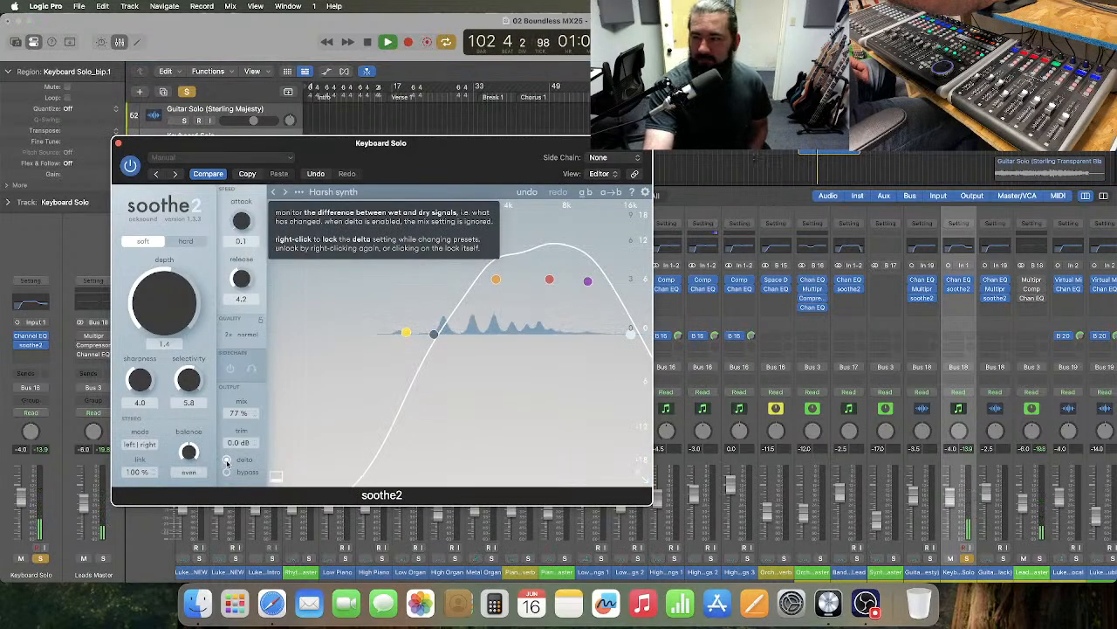
{"action": "left_click", "coordinate": [226, 461]}
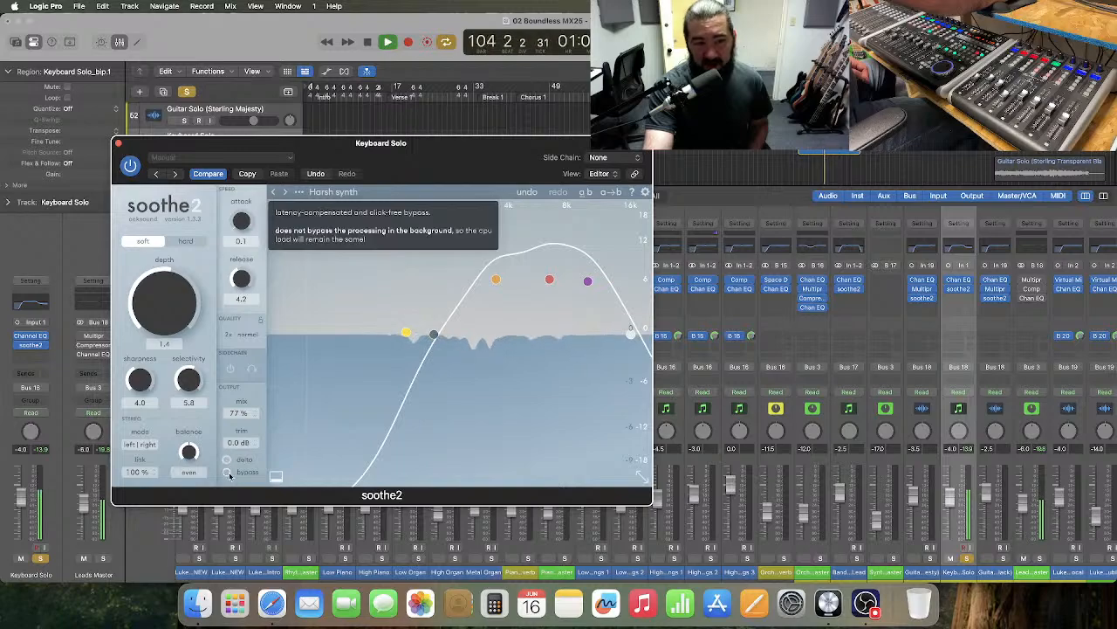
{"action": "left_click", "coordinate": [227, 473]}
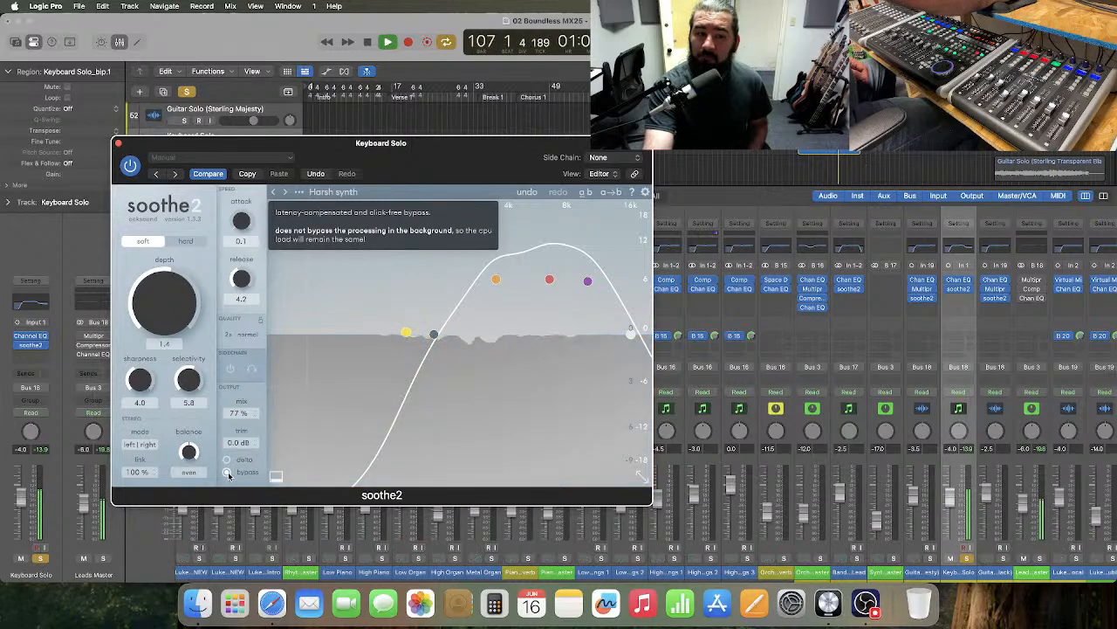
{"action": "left_click", "coordinate": [227, 473]}
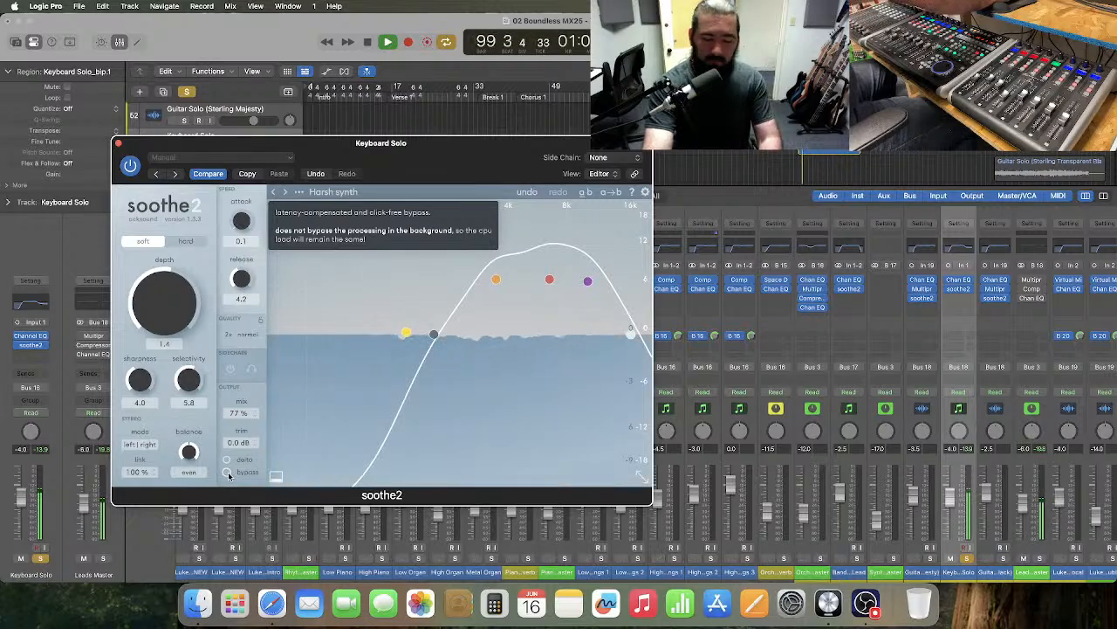
{"action": "key", "text": "space"}
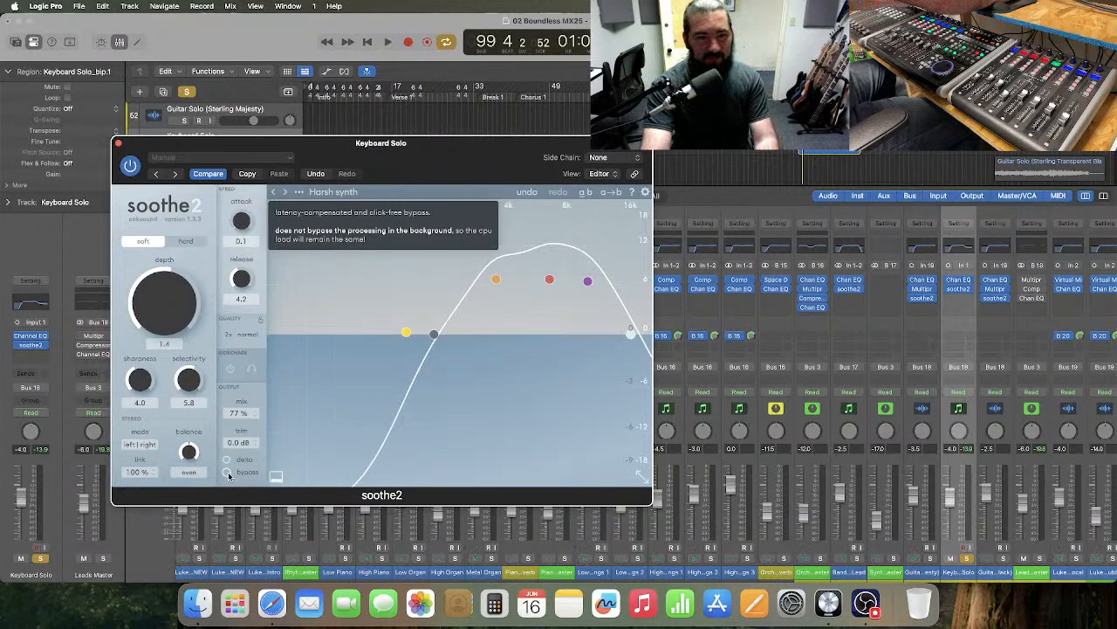
- Compare the Keyboard Solo with the whole soothe2 plug-in switched off and on during playback
{"action": "left_click_drag", "start_coordinate": [129, 164], "coordinate": [159, 160]}
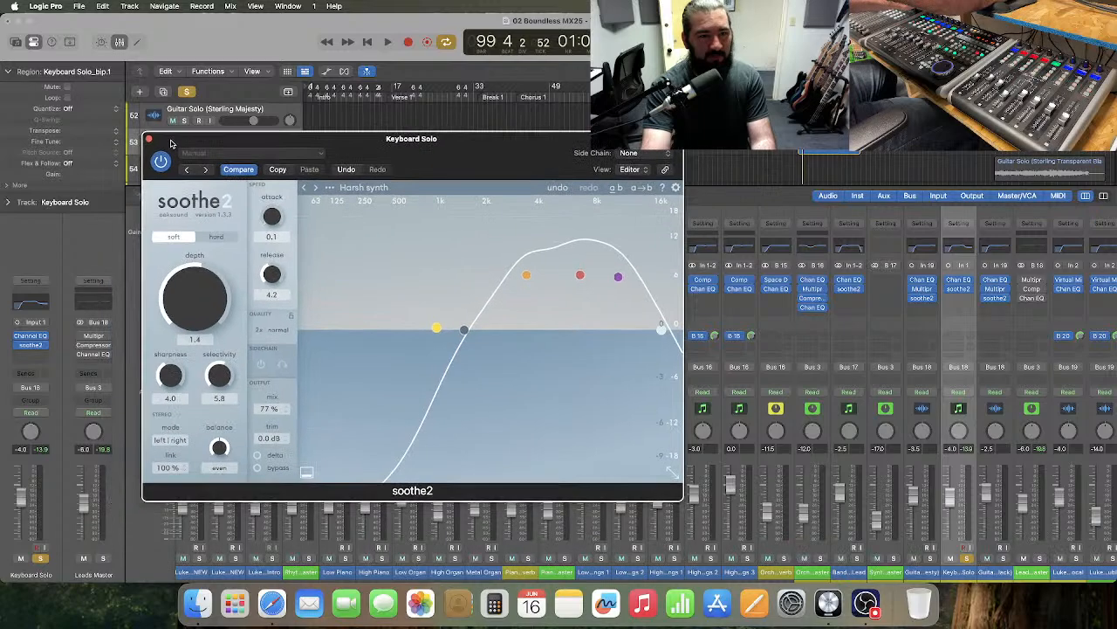
{"action": "key", "text": "space"}
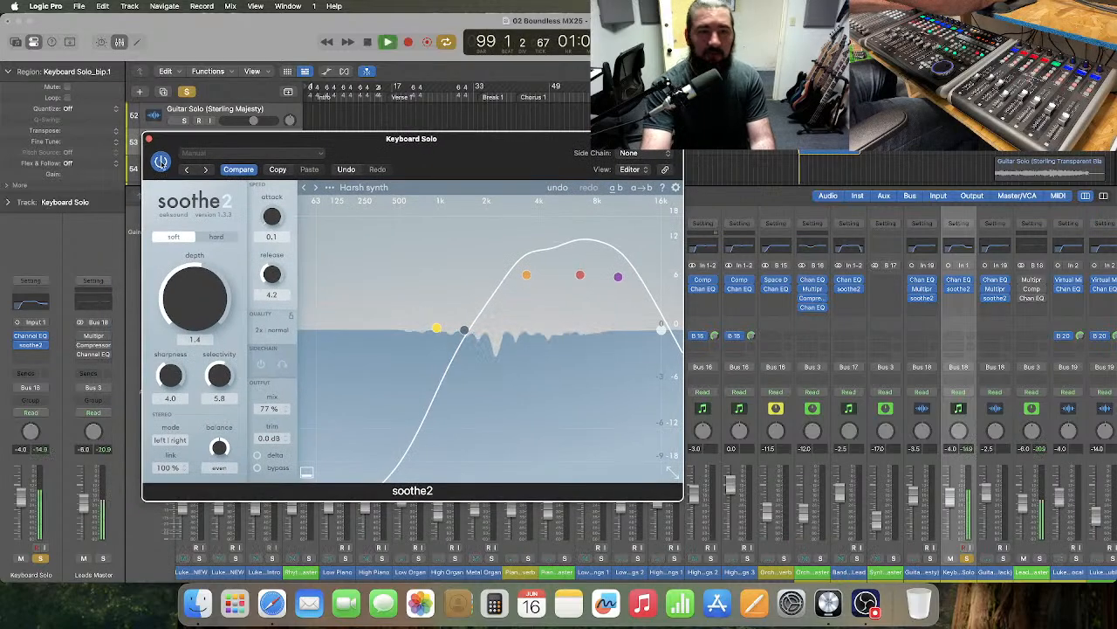
{"action": "left_click", "coordinate": [161, 162]}
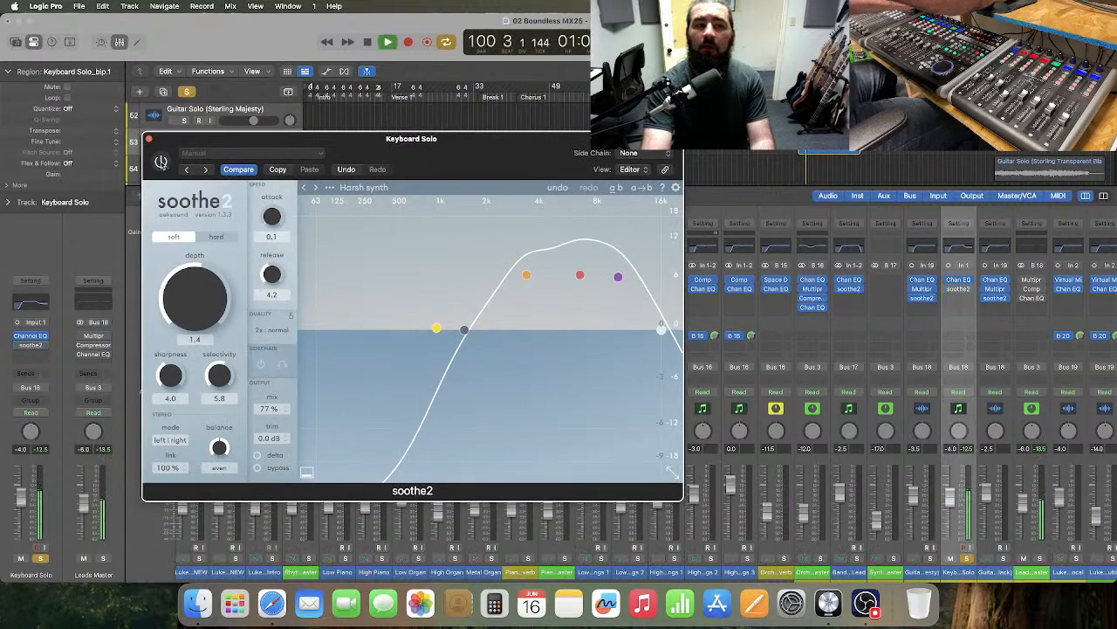
{"action": "left_click", "coordinate": [160, 161]}
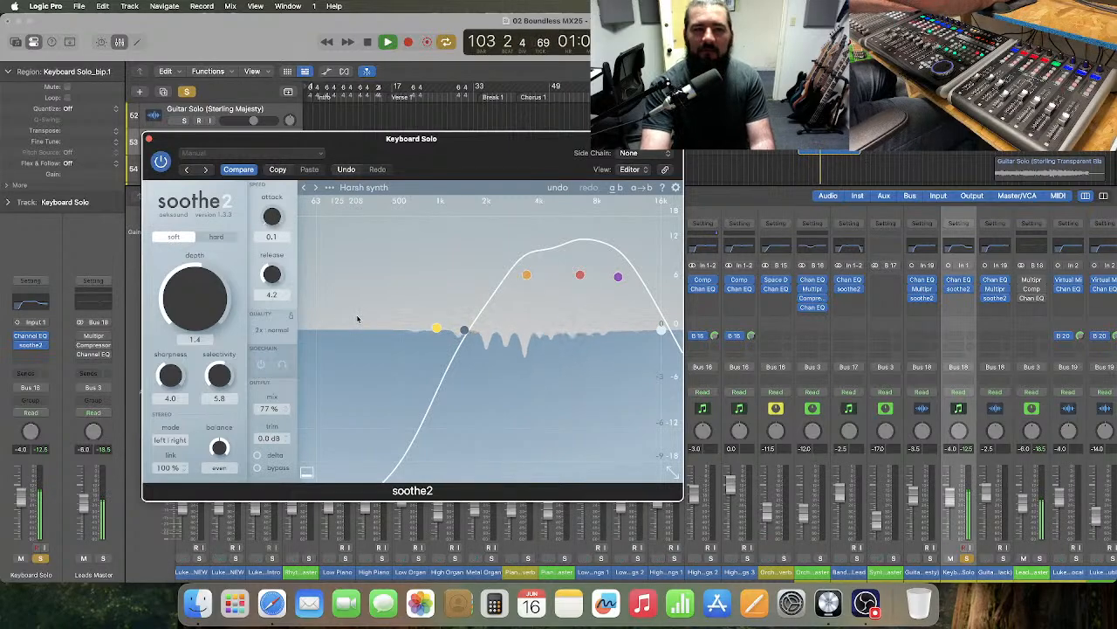
{"action": "key", "text": "space"}
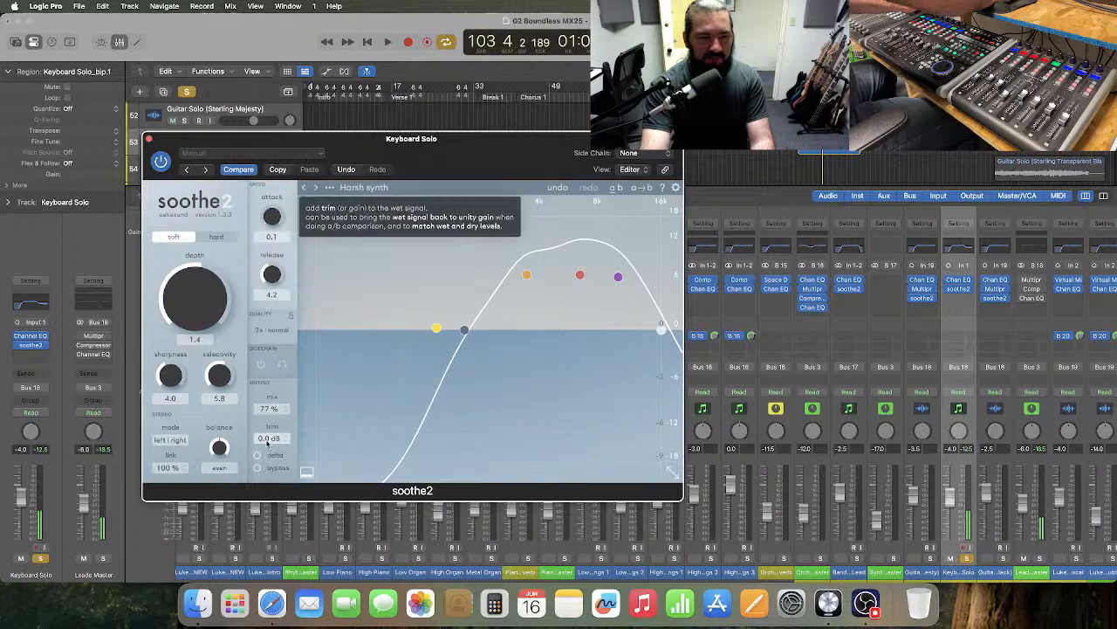
- Set soothe2's output trim to 1.0 dB on the Keyboard Solo and compare the plug-in on and off during playback
{"action": "left_click_drag", "start_coordinate": [270, 440], "coordinate": [274, 433]}
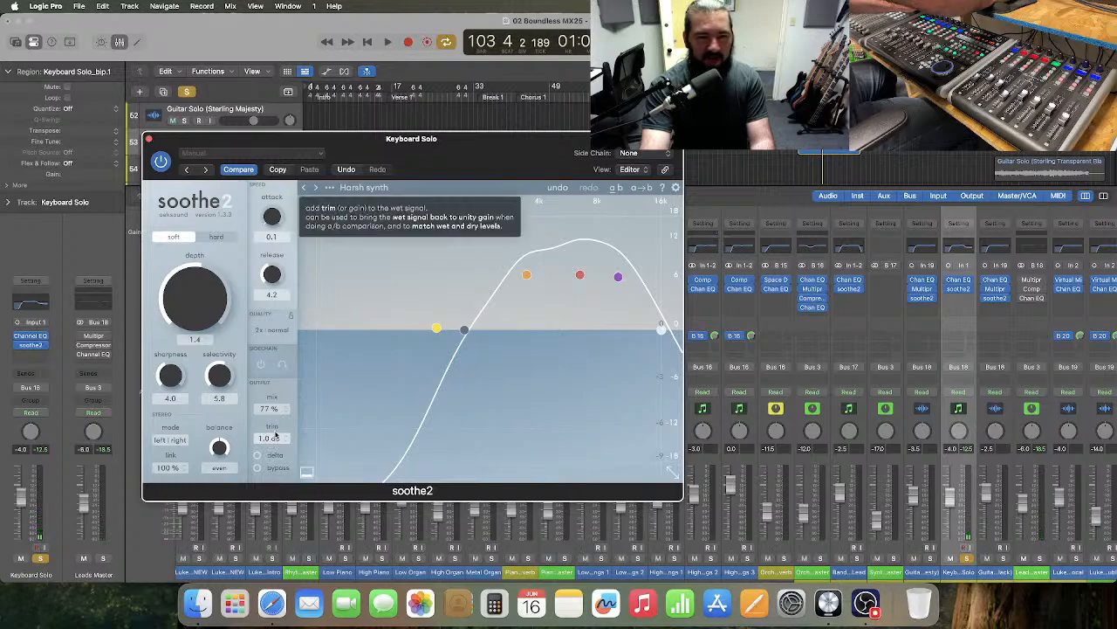
{"action": "key", "text": "space"}
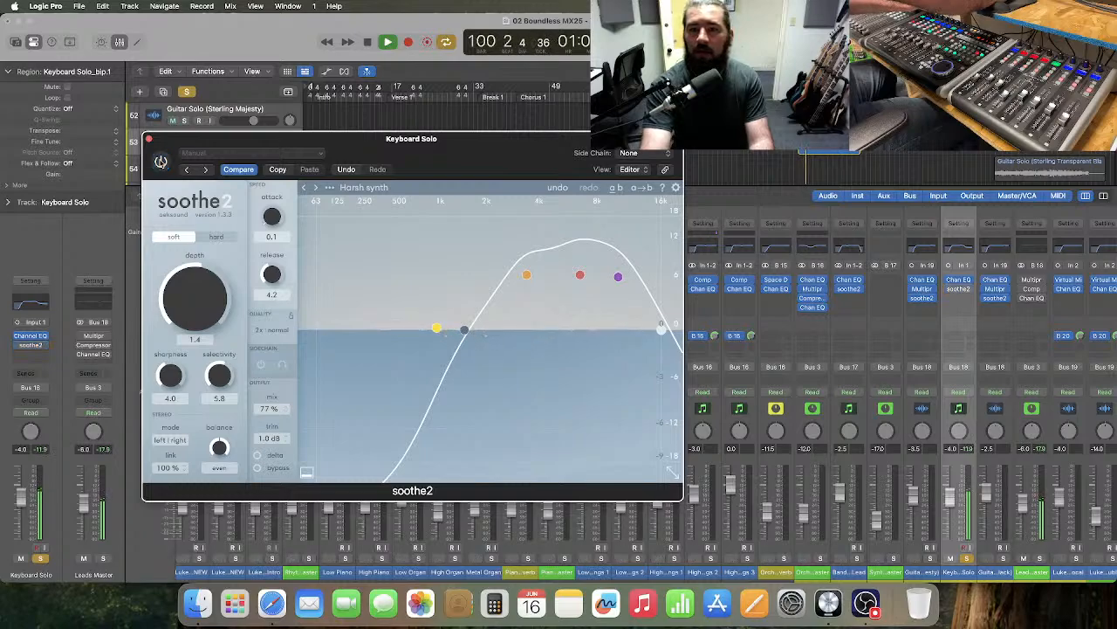
{"action": "left_click", "coordinate": [160, 161]}
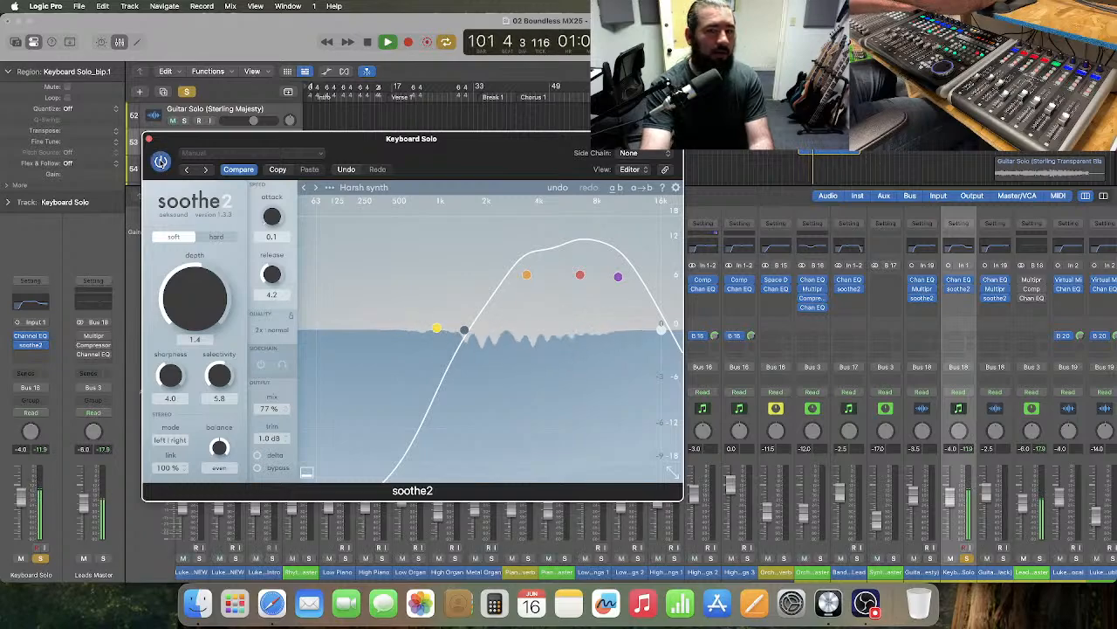
{"action": "left_click", "coordinate": [160, 162]}
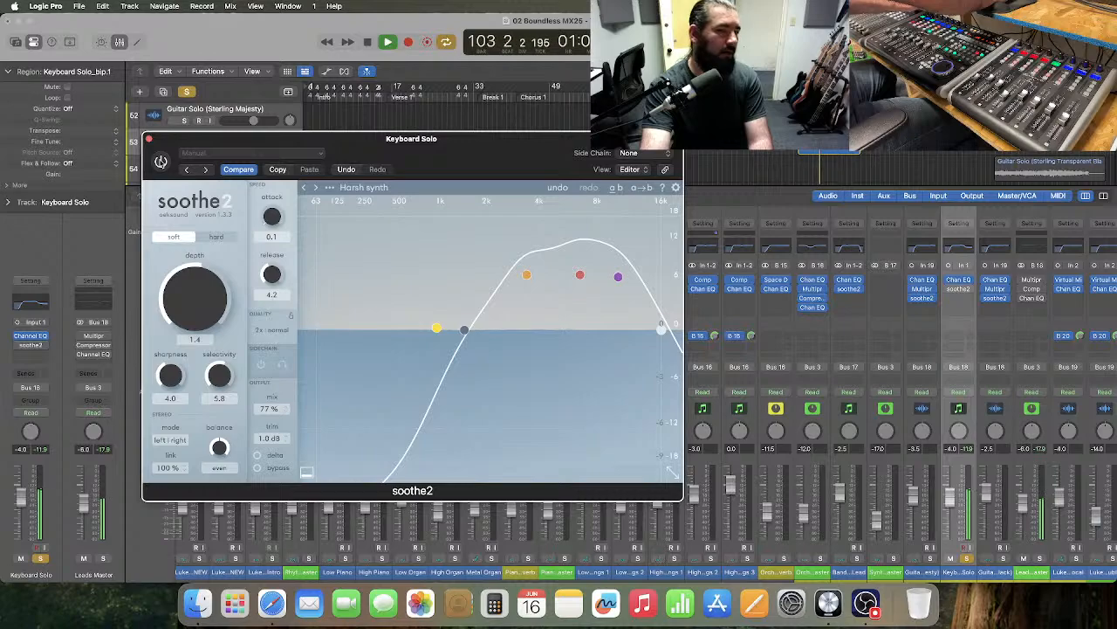
{"action": "left_click", "coordinate": [161, 161]}
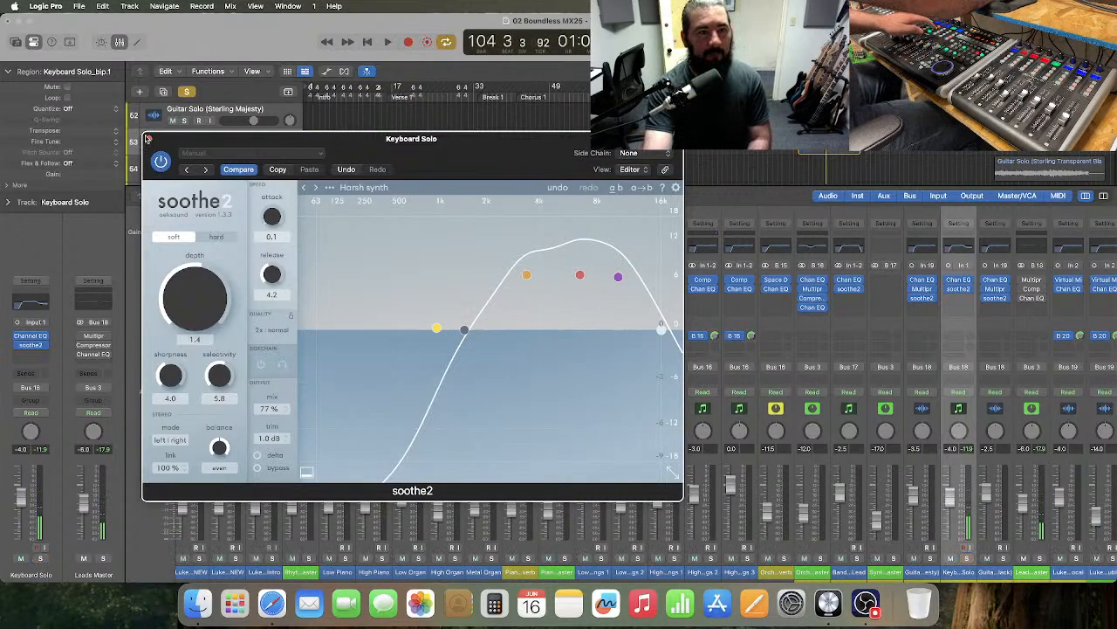
- Close soothe2 and play the keyboard solo section in the full mix with solo and cycle off
{"action": "left_click", "coordinate": [148, 138]}
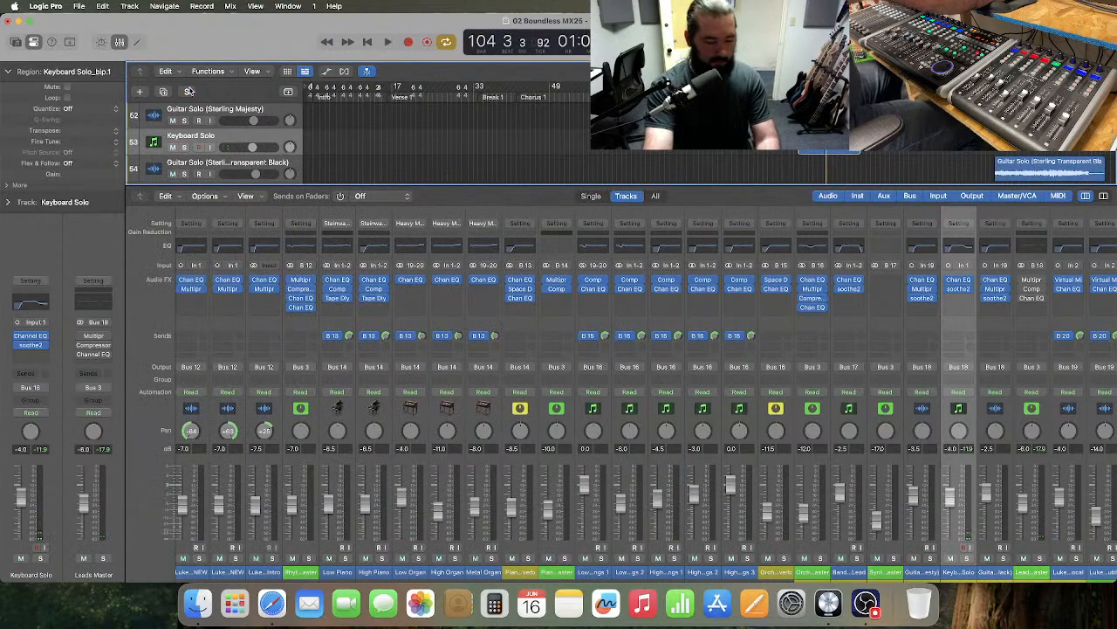
{"action": "key", "text": "space"}
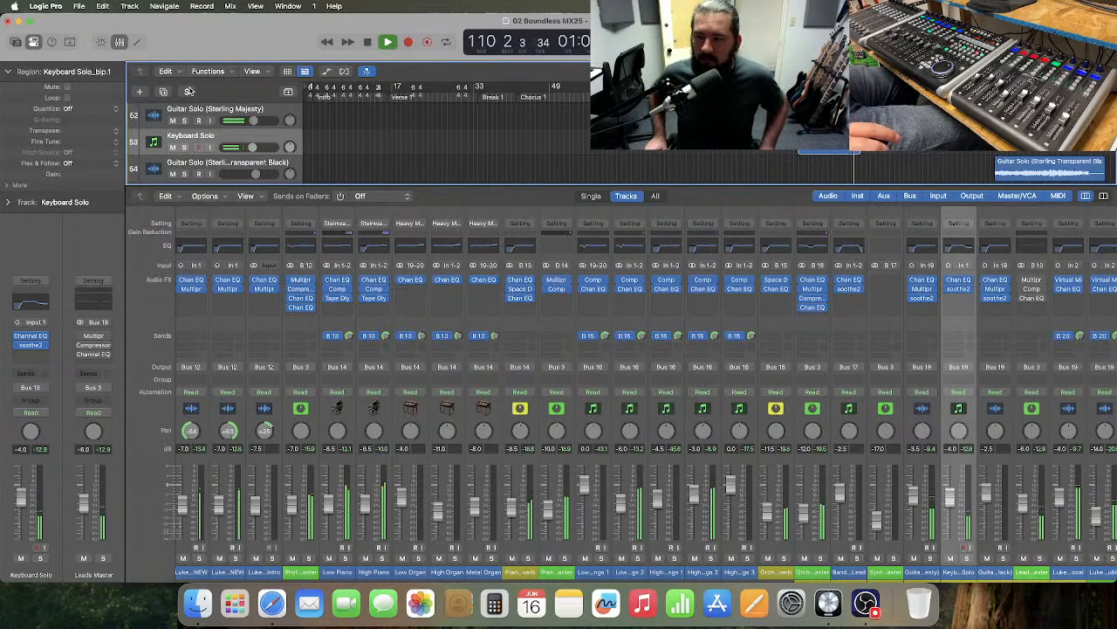
{"action": "key", "text": "space"}
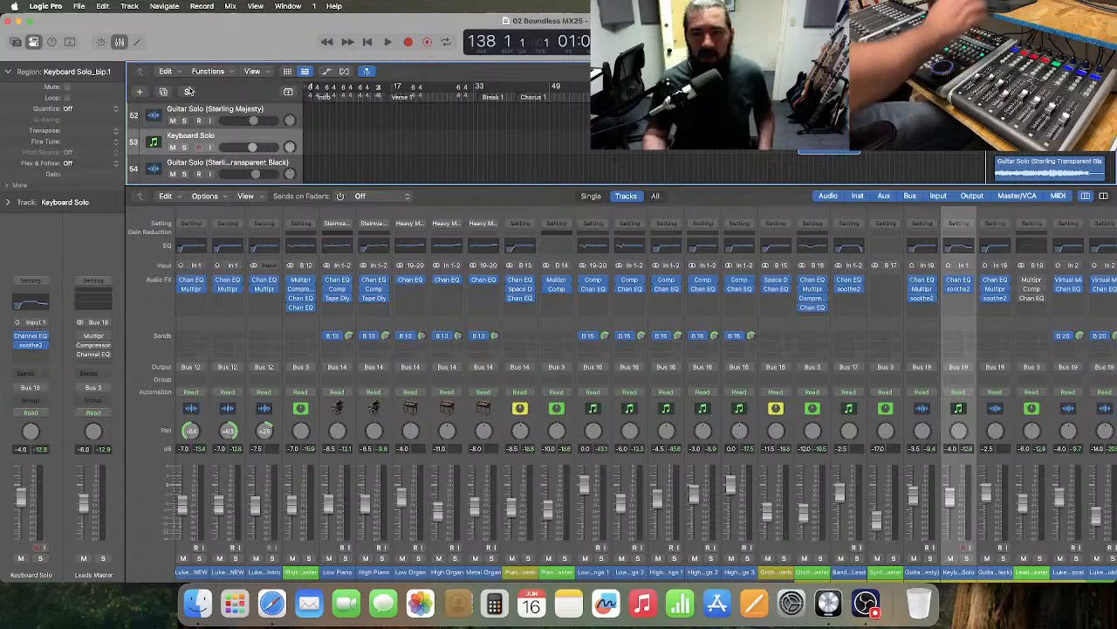
- Review the Channel EQ, Multipressor and soothe2 settings on the Guitar Solo (Sterling Transparent Black) track
{"action": "left_click", "coordinate": [1002, 248]}
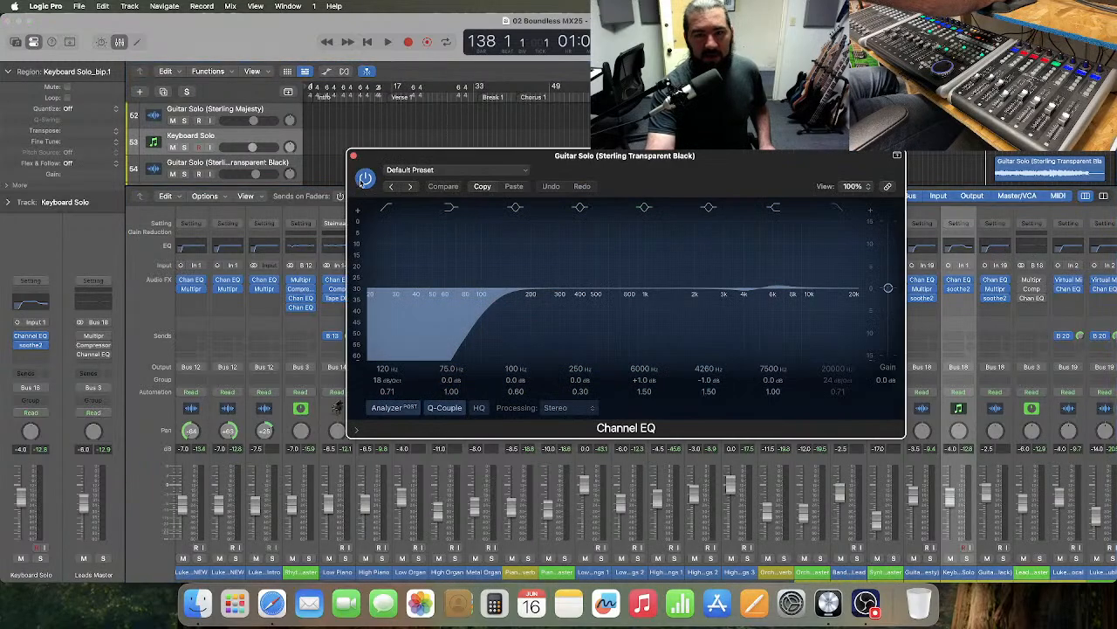
{"action": "left_click", "coordinate": [968, 281]}
{"action": "left_click", "coordinate": [997, 292]}
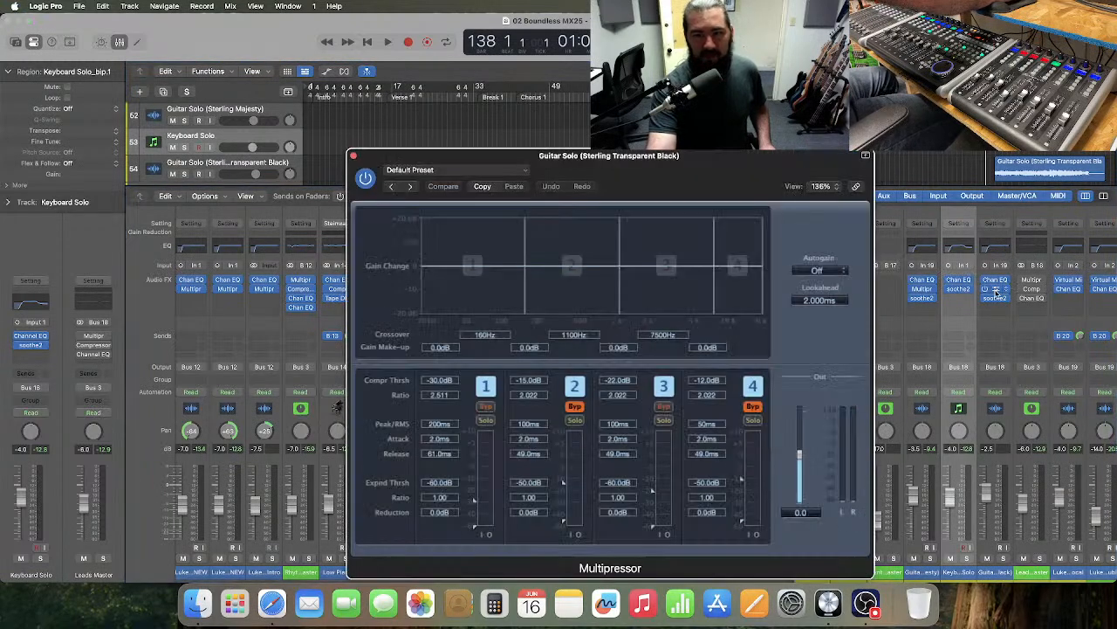
{"action": "left_click", "coordinate": [354, 155]}
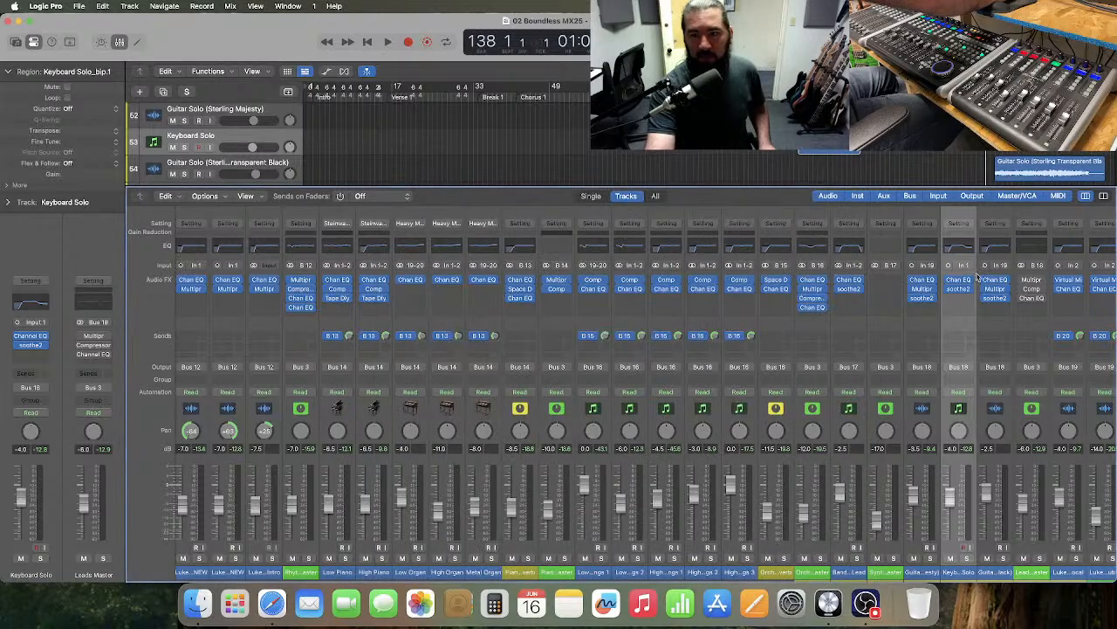
{"action": "left_click", "coordinate": [996, 299]}
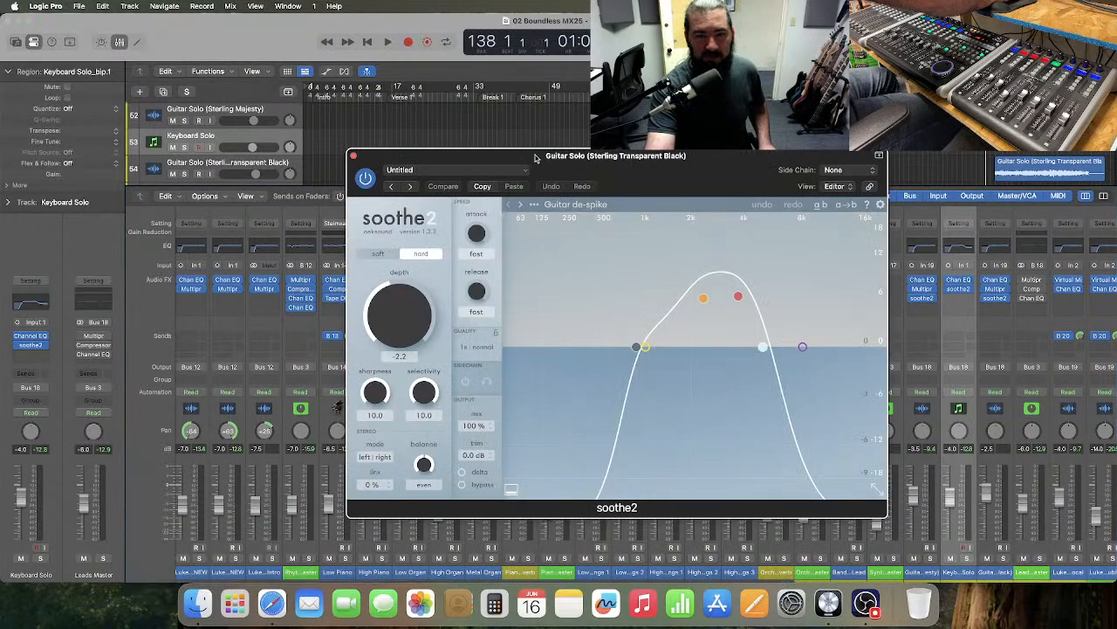
{"action": "left_click", "coordinate": [354, 156]}
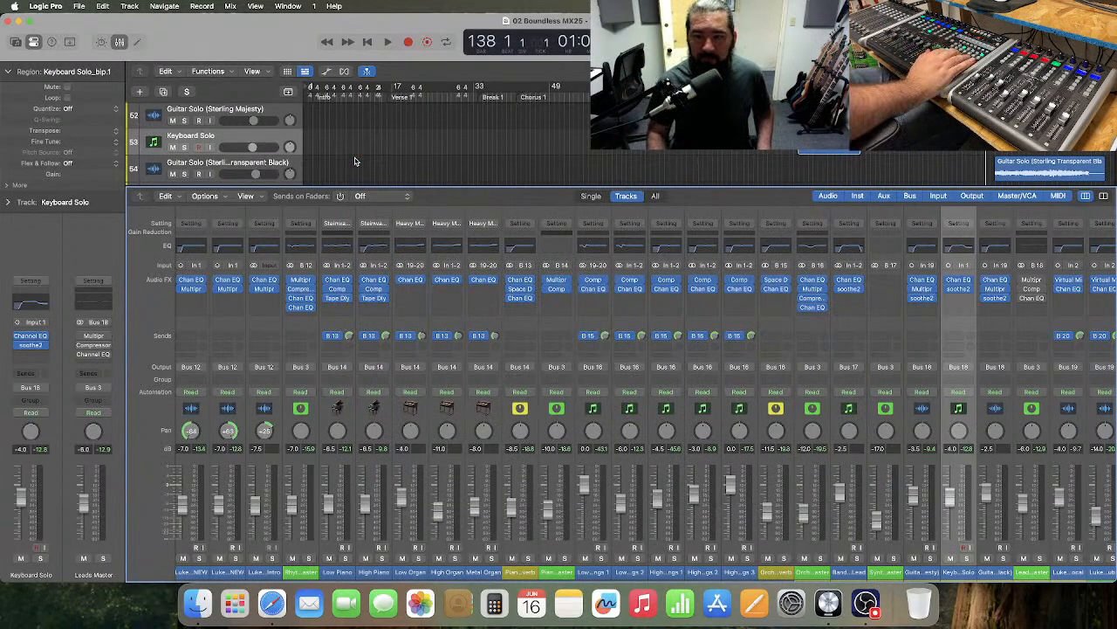
- Play the Sterling Transparent Black guitar solo in the full mix and set its channel level to -2.0 dB
{"action": "key", "text": "space"}
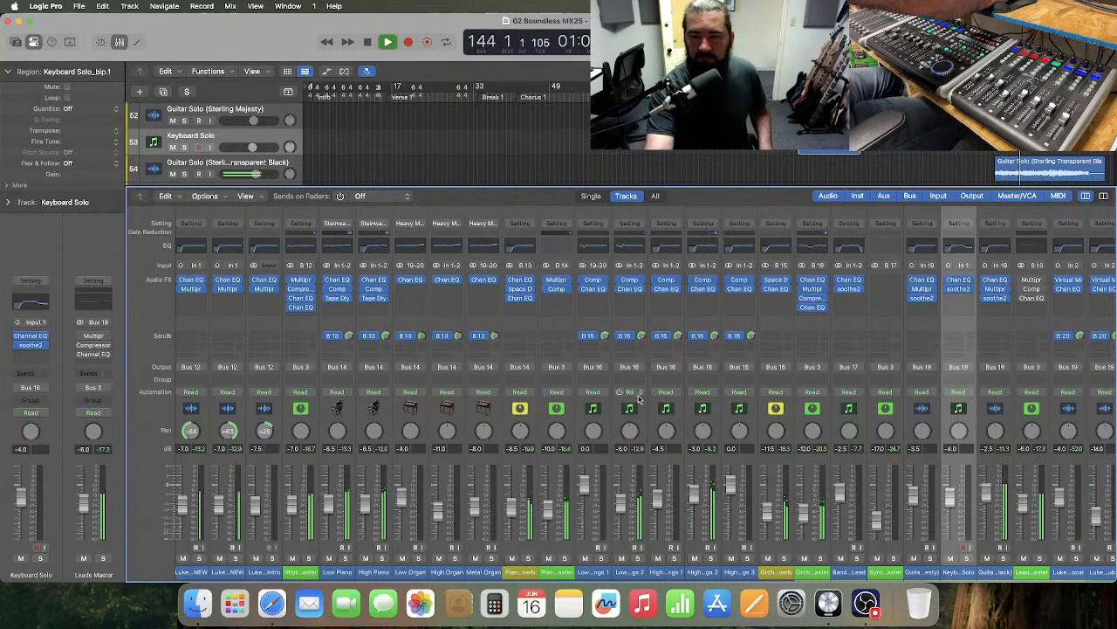
{"action": "scroll", "coordinate": [813, 391], "scroll_direction": "right", "scroll_amount": 3}
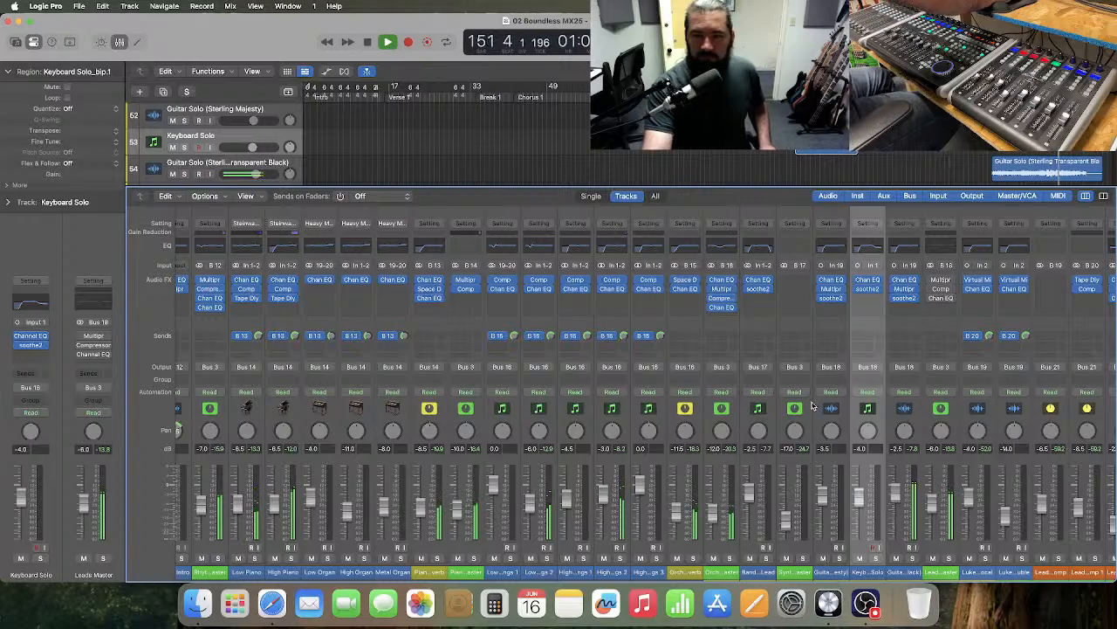
{"action": "scroll", "coordinate": [811, 406], "scroll_direction": "right", "scroll_amount": 3}
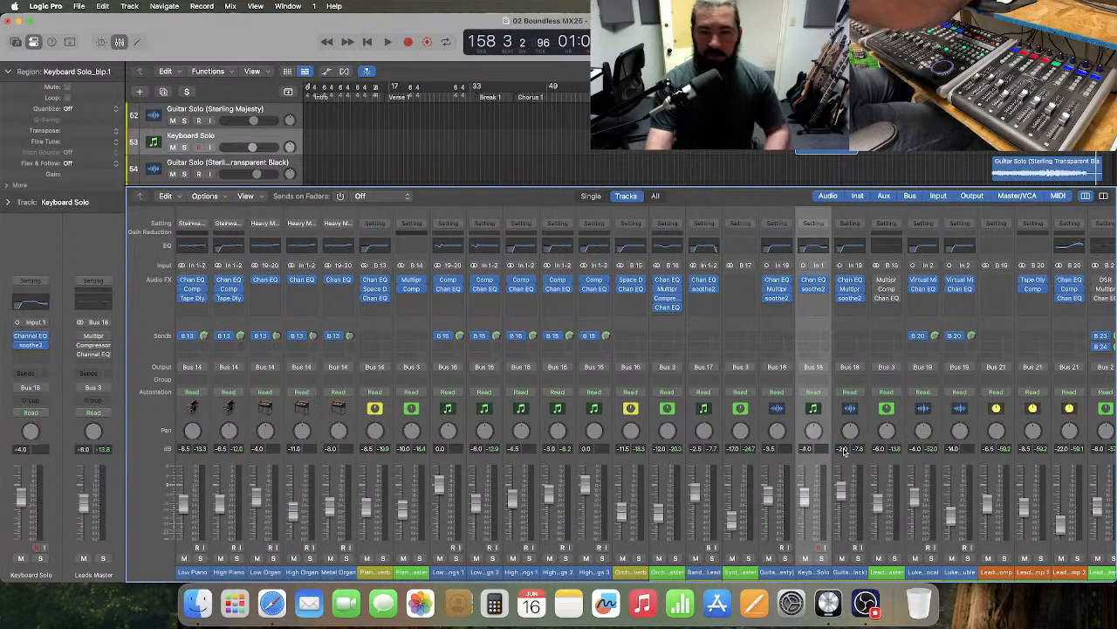
- Open the Channel EQ of the Sterling Transparent Black guitar solo and listen to the solo from bar 139
{"action": "left_click", "coordinate": [857, 250]}
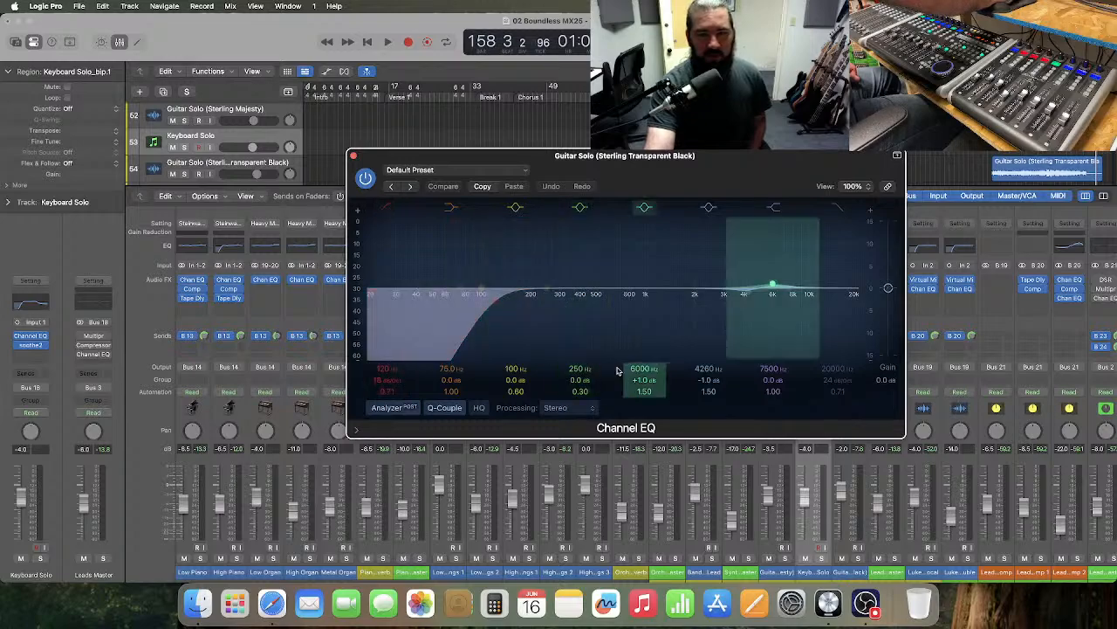
{"action": "left_click", "coordinate": [987, 168]}
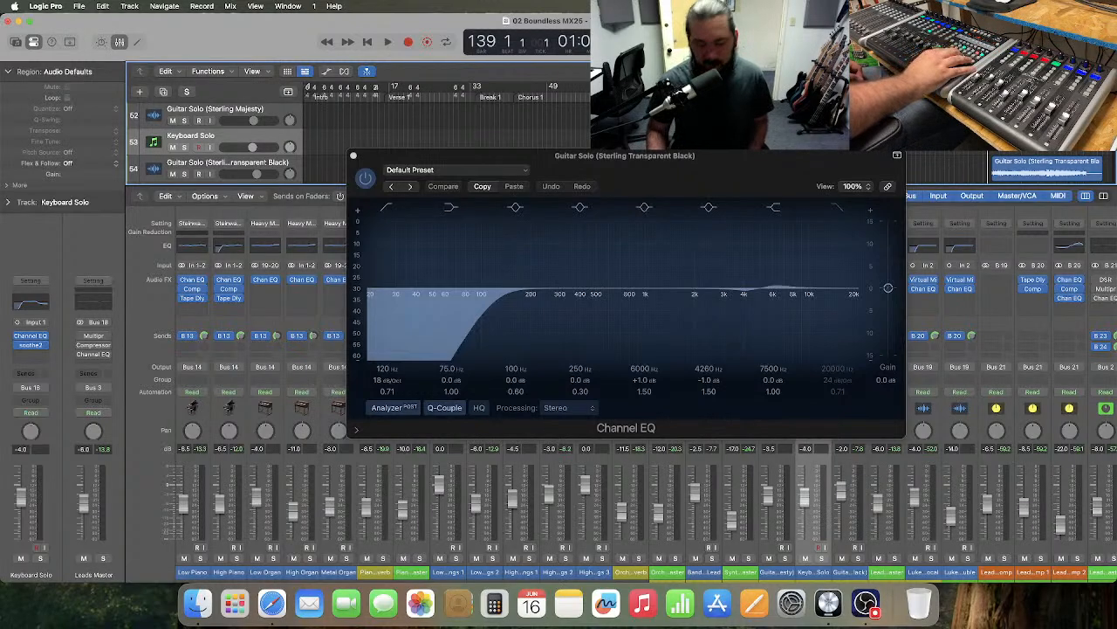
{"action": "key", "text": "space"}
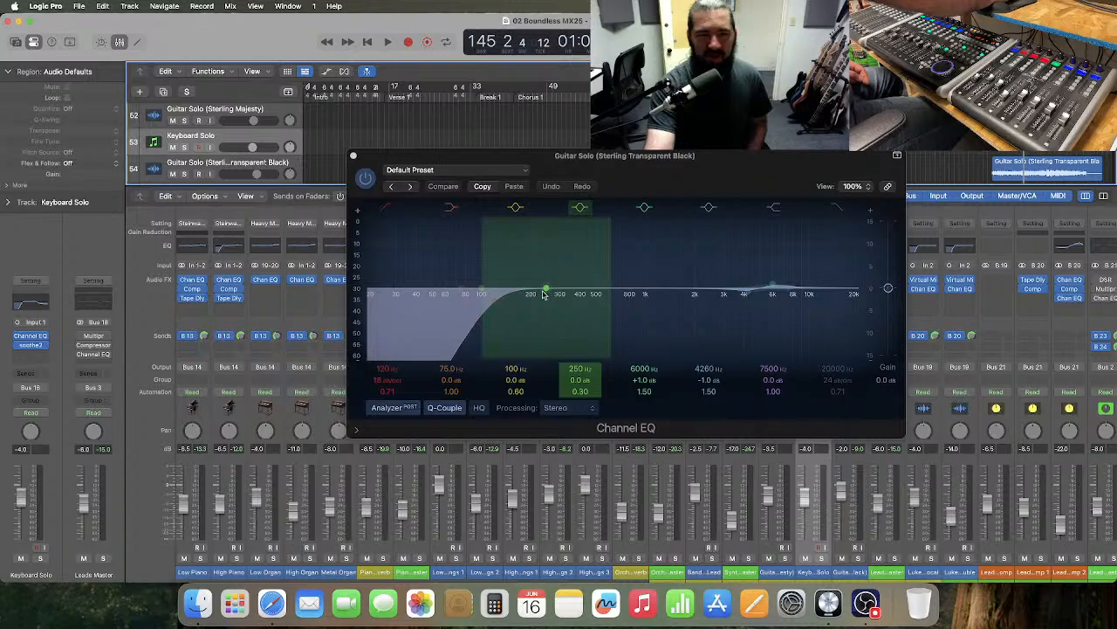
- Set the guitar solo EQ's 100 Hz band to 200 Hz with -3.0 dB gain and a Q of 1.00, and play the result
{"action": "left_click", "coordinate": [579, 368]}
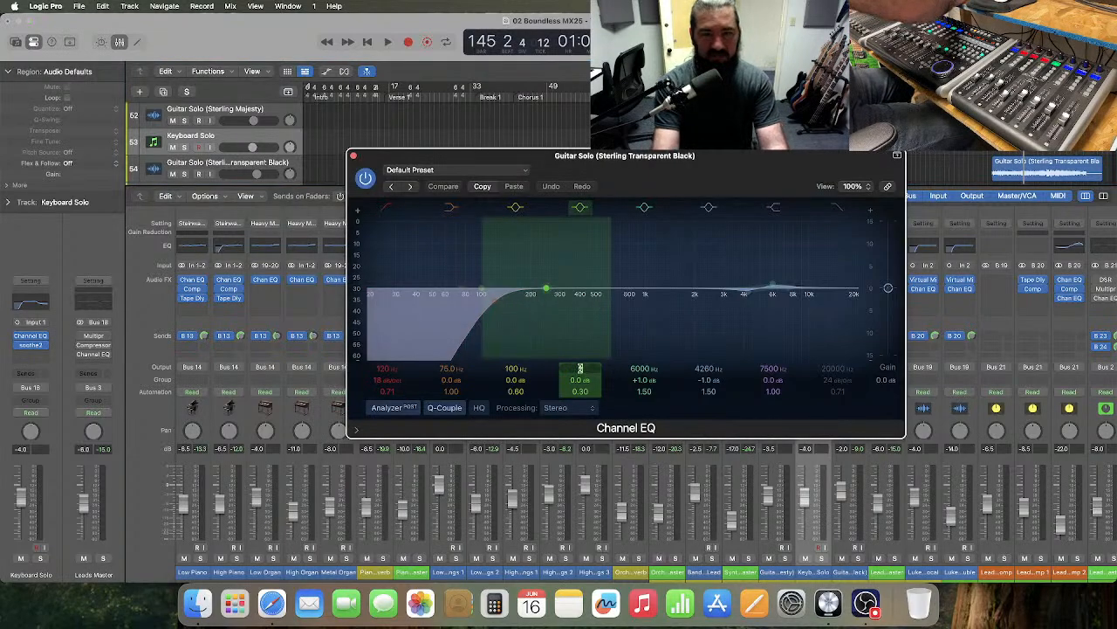
{"action": "double_click", "coordinate": [516, 369]}
{"action": "type", "text": "20"}
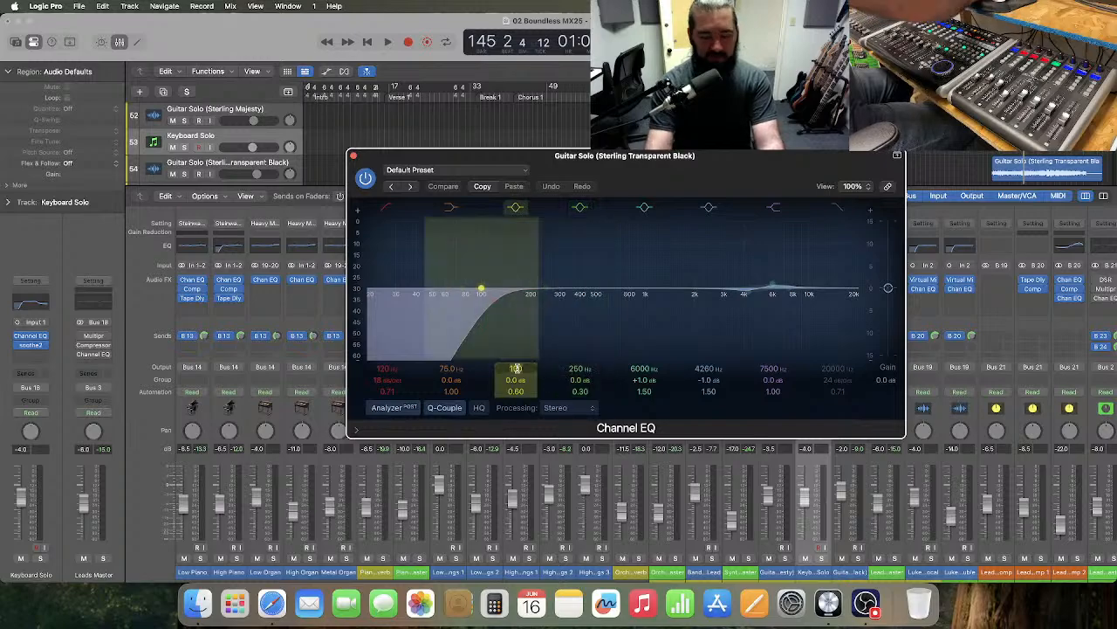
{"action": "type", "text": "0"}
{"action": "key", "text": "Return"}
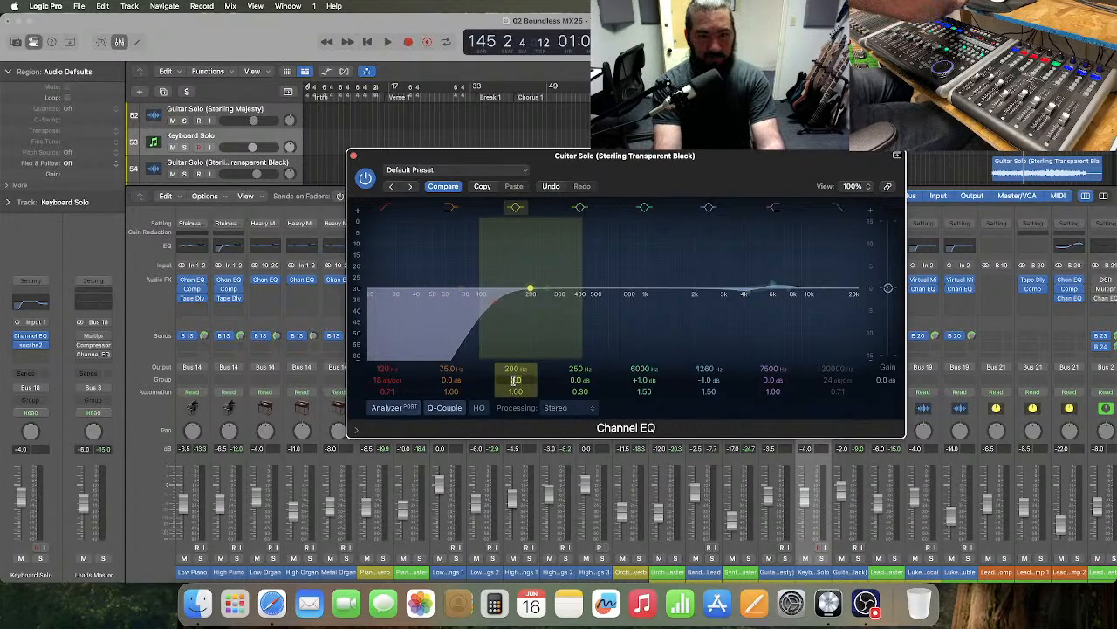
{"action": "left_click_drag", "start_coordinate": [513, 381], "coordinate": [515, 384]}
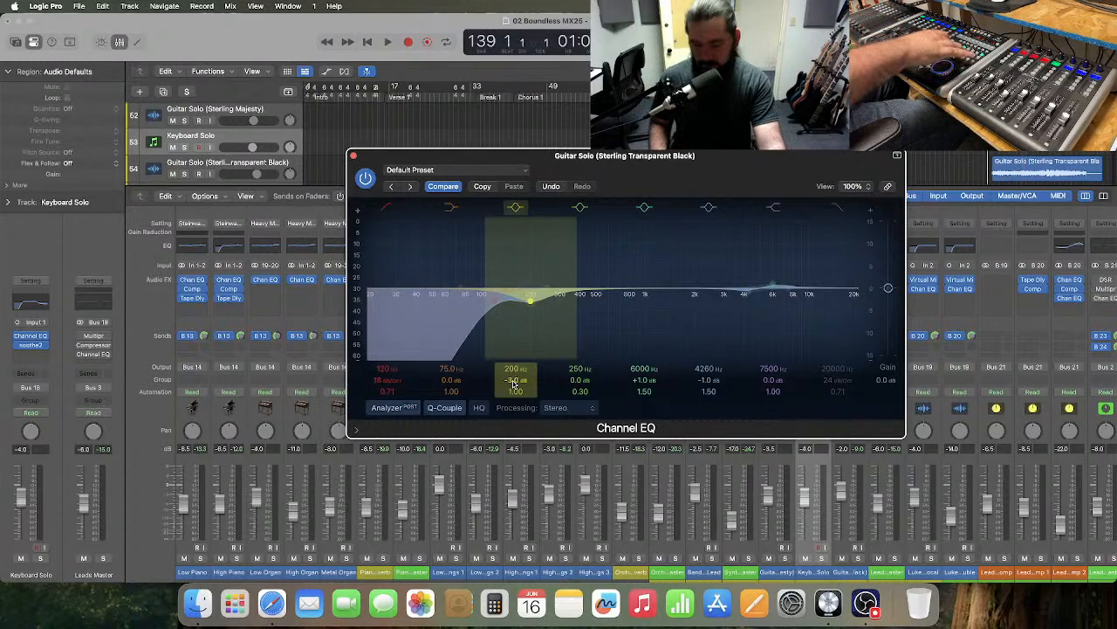
{"action": "key", "text": "space"}
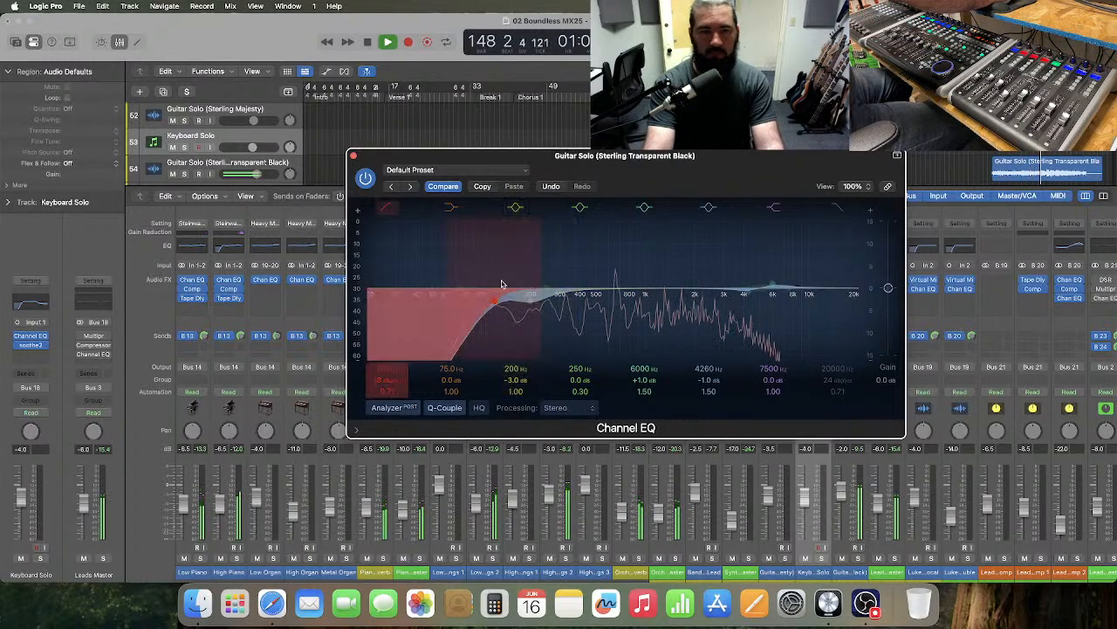
- Check the Multipressor on the Guitar Solo (Sterling Transparent Black) track during playback, then close it and stop the song
{"action": "left_click", "coordinate": [353, 157]}
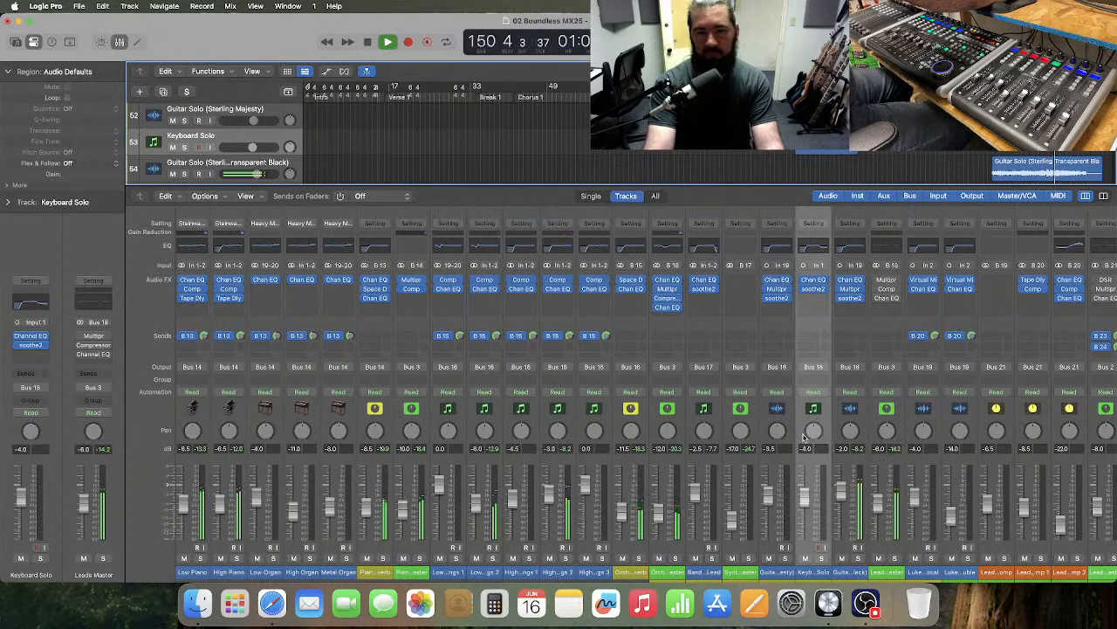
{"action": "left_click", "coordinate": [849, 289]}
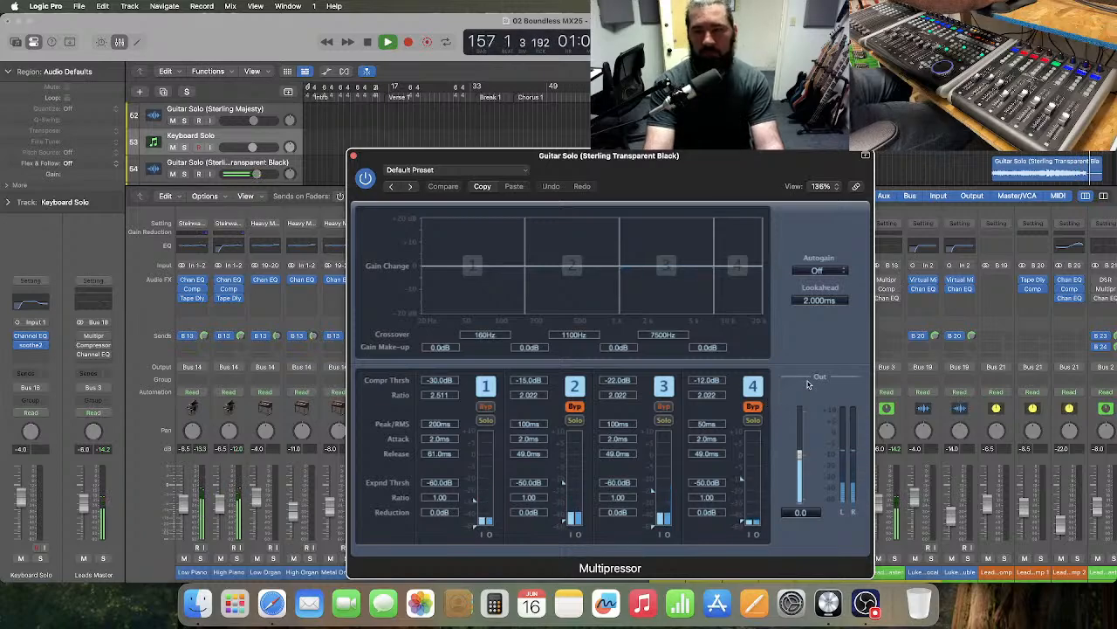
{"action": "key", "text": "space"}
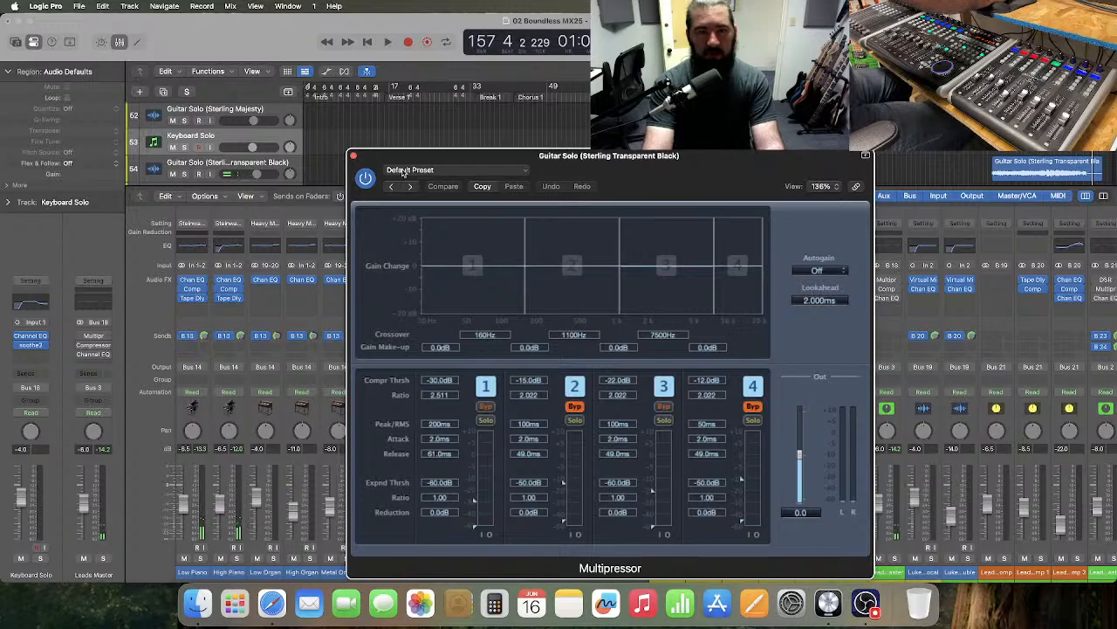
{"action": "left_click", "coordinate": [353, 155]}
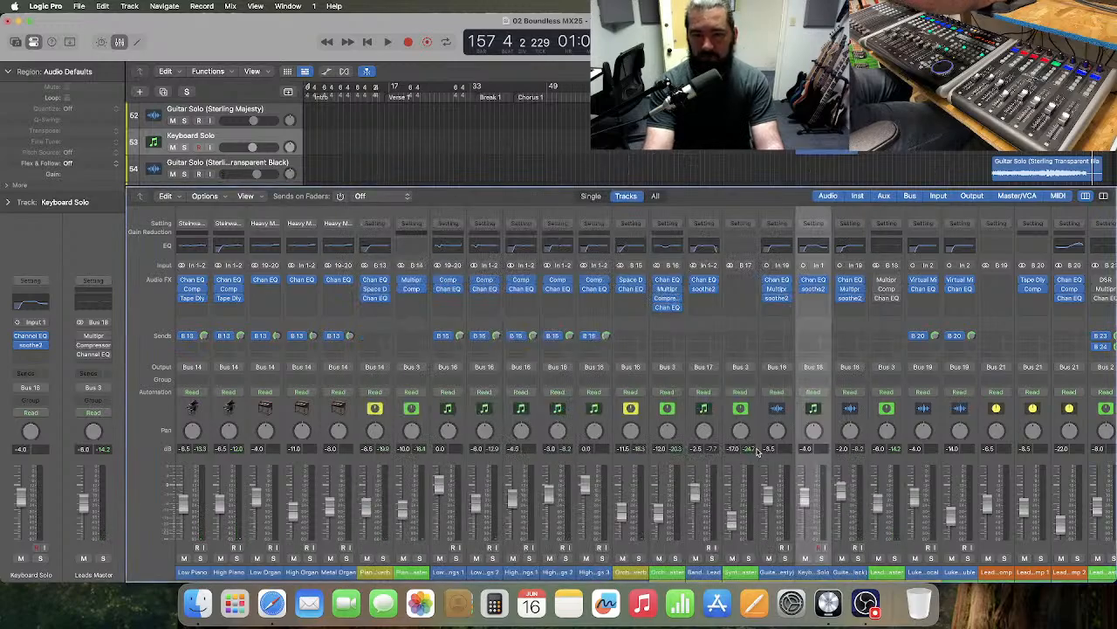
- Enable the Multipressor on the Leads Master channel and listen to the keyboard solo through it from bar 97
{"action": "scroll", "coordinate": [758, 451], "scroll_direction": "right", "scroll_amount": 3}
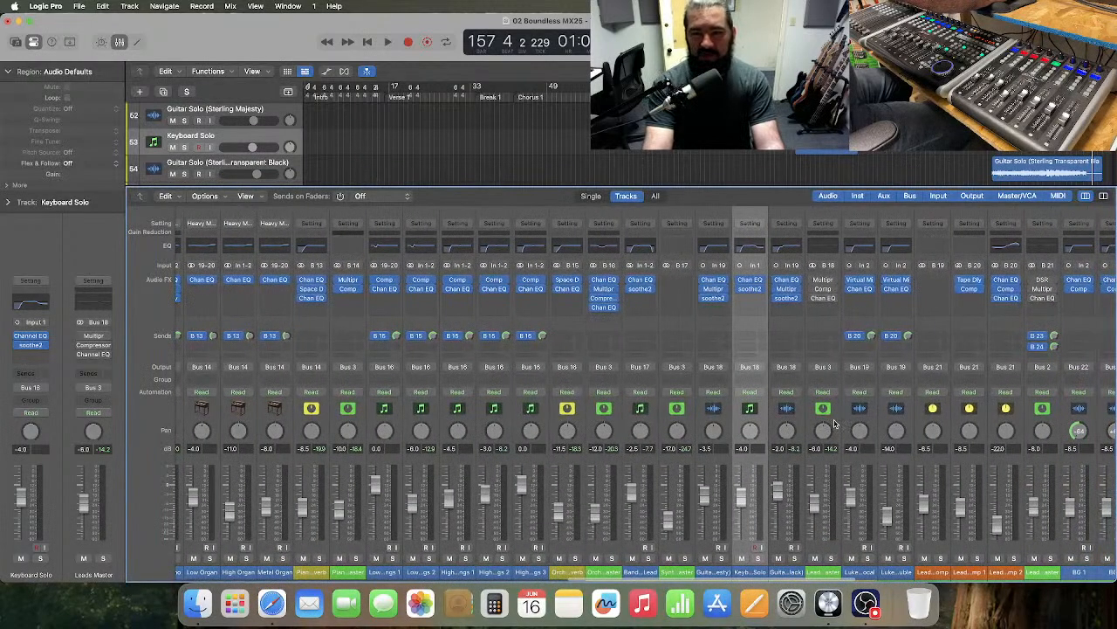
{"action": "left_click", "coordinate": [836, 423]}
{"action": "scroll", "coordinate": [812, 430], "scroll_direction": "right", "scroll_amount": 3}
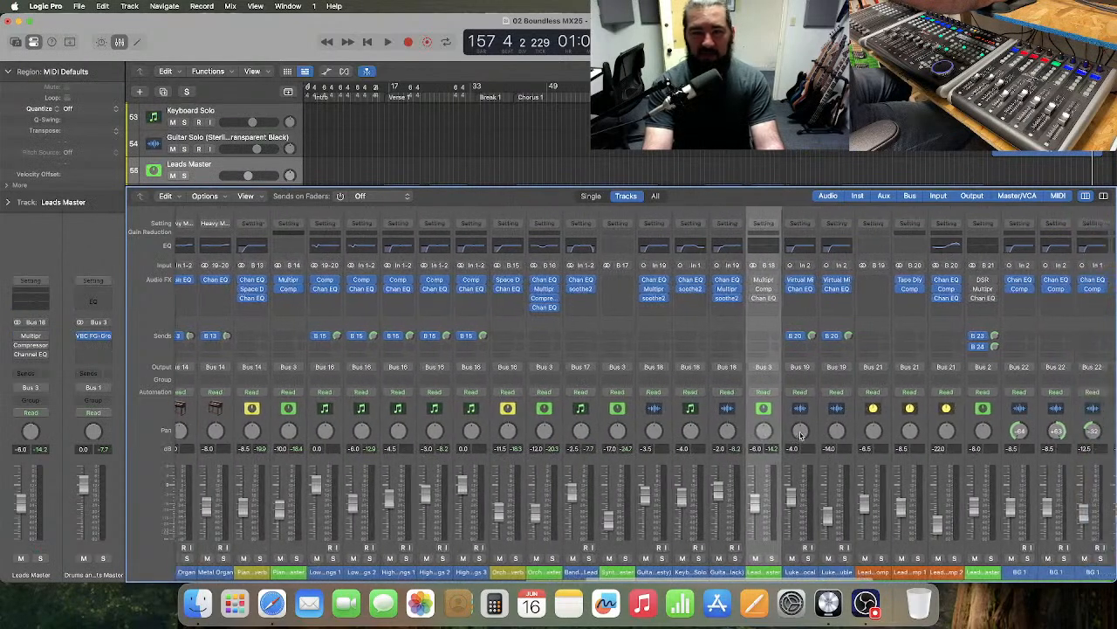
{"action": "scroll", "coordinate": [800, 435], "scroll_direction": "right", "scroll_amount": 1}
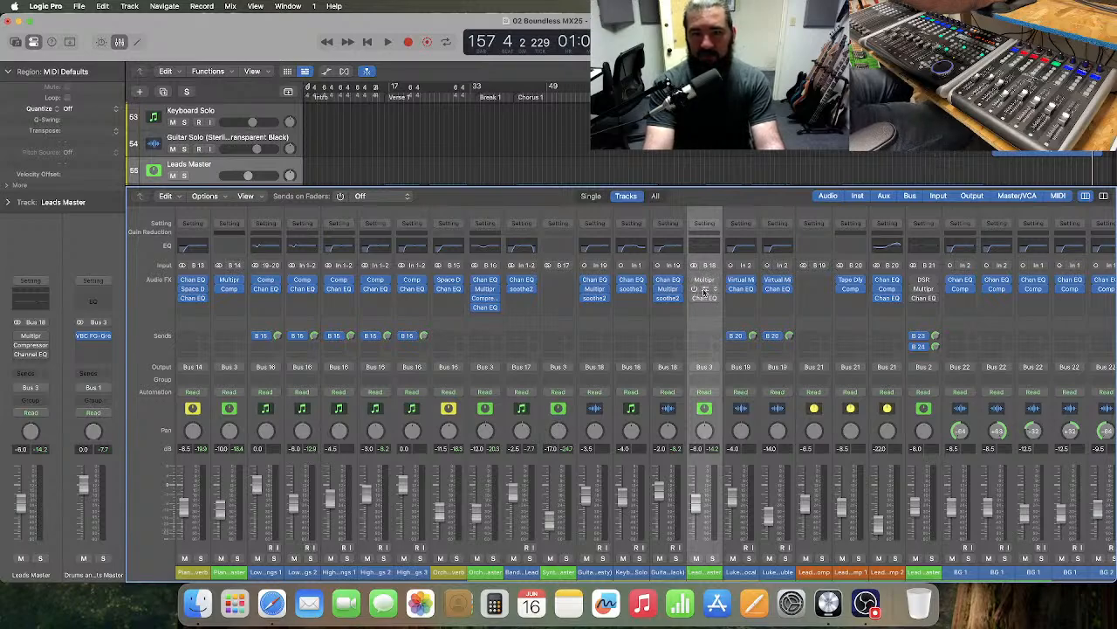
{"action": "left_click", "coordinate": [791, 91]}
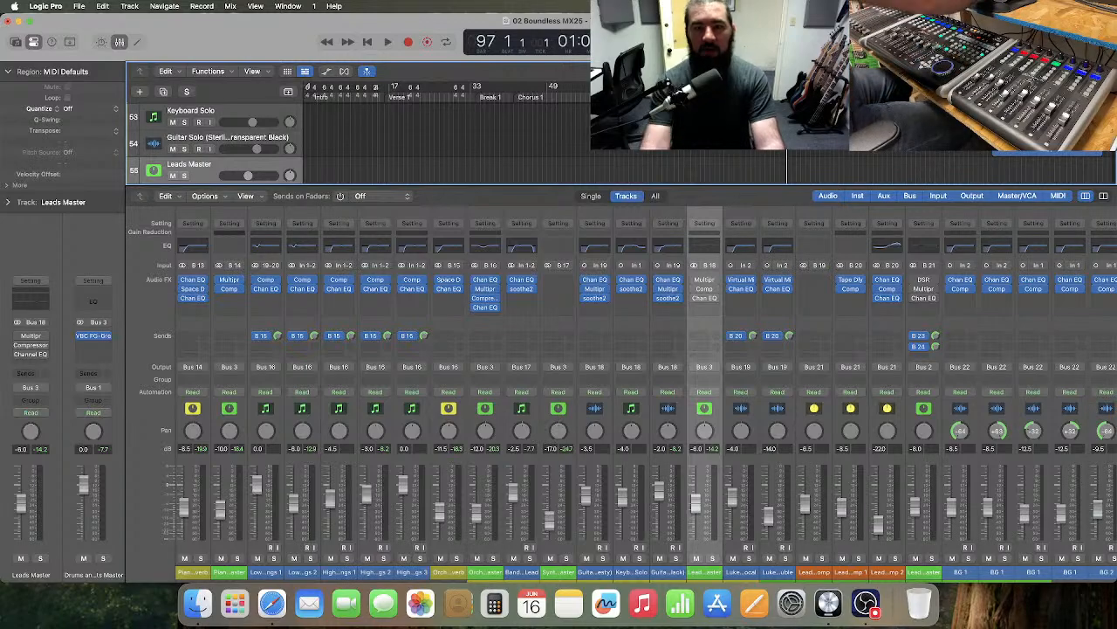
{"action": "left_click", "coordinate": [705, 283]}
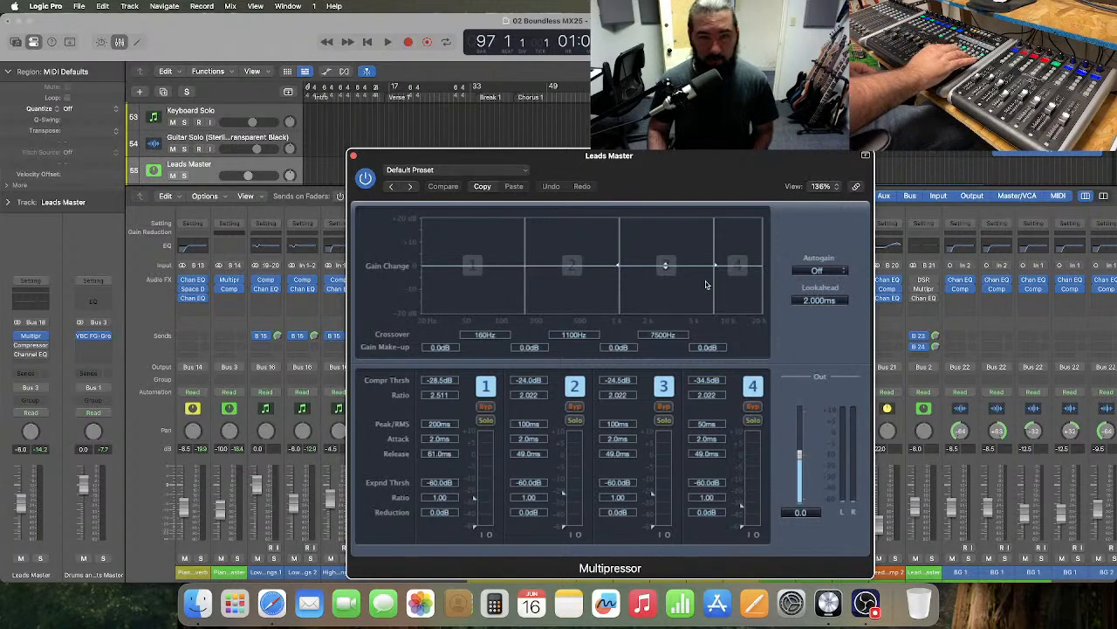
{"action": "key", "text": "space"}
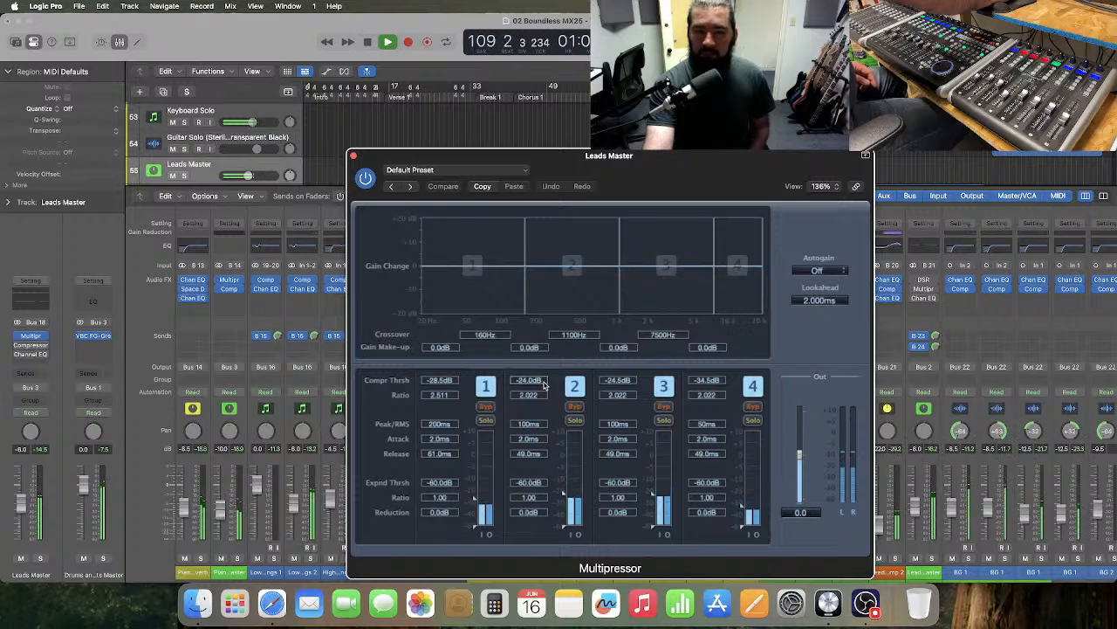
{"action": "key", "text": "space"}
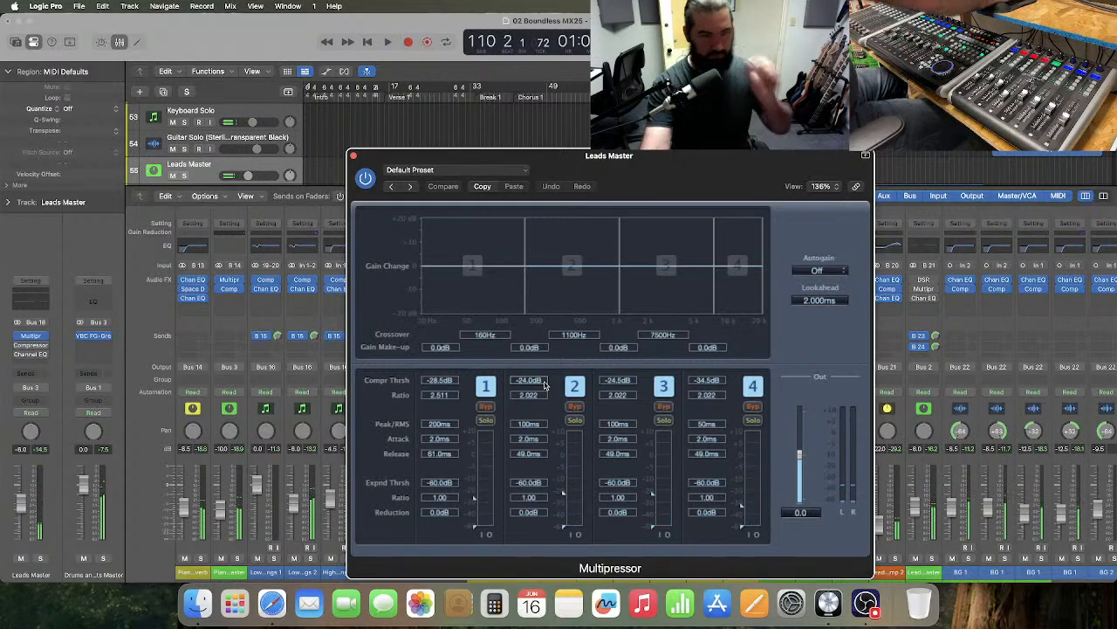
{"action": "left_click", "coordinate": [354, 156]}
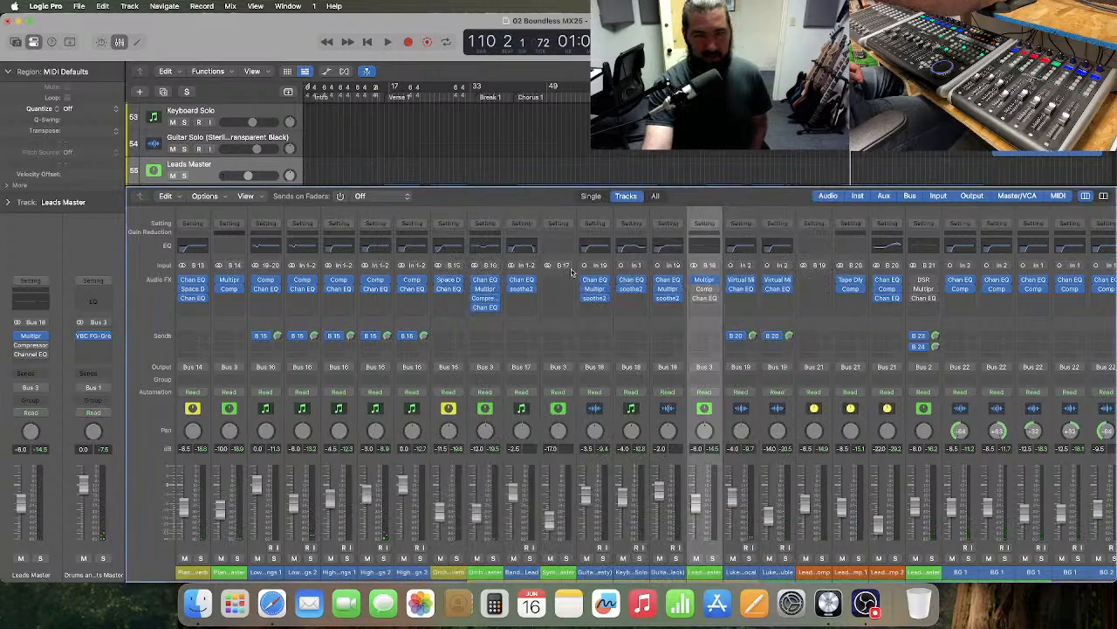
- Enable the Compressor on the Leads Master channel and play the guitar solo through it from bar 139
{"action": "left_click", "coordinate": [704, 289]}
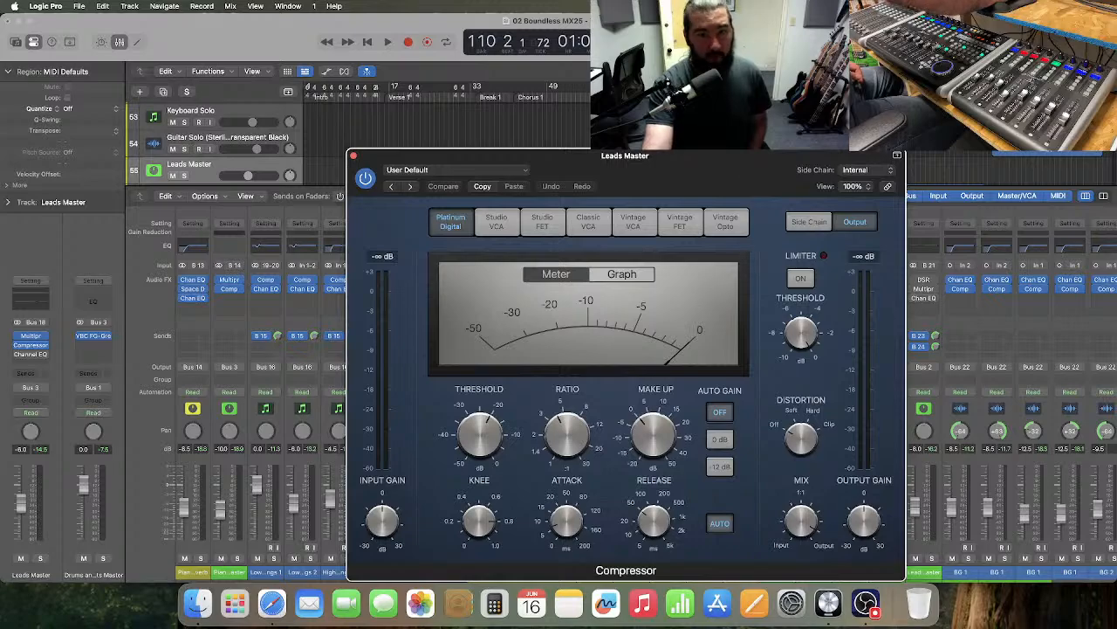
{"action": "left_click", "coordinate": [782, 93]}
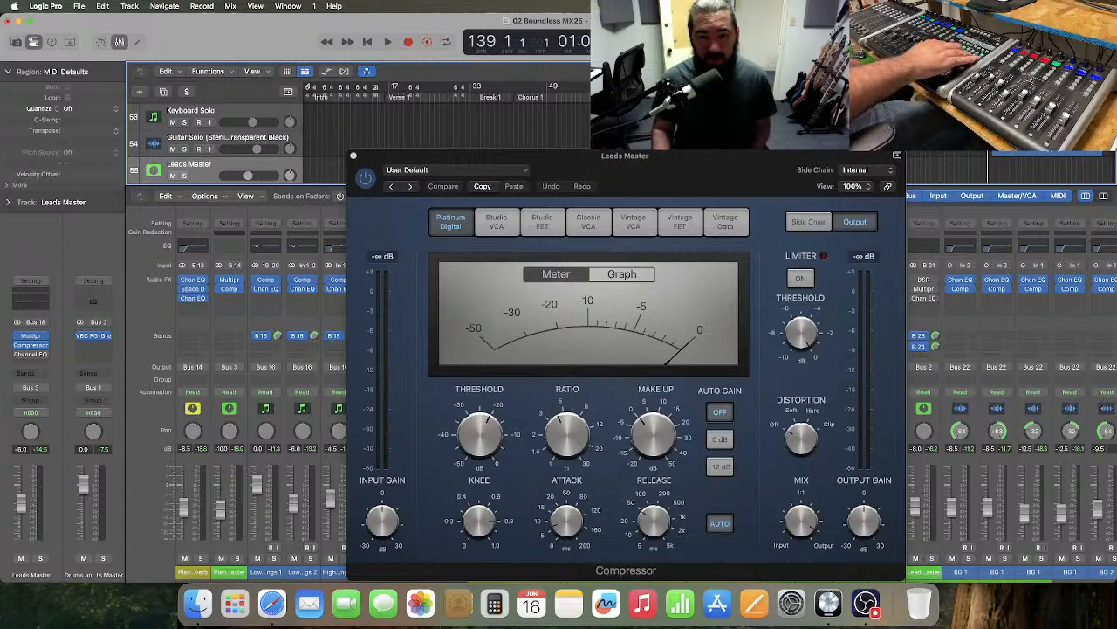
{"action": "key", "text": "space"}
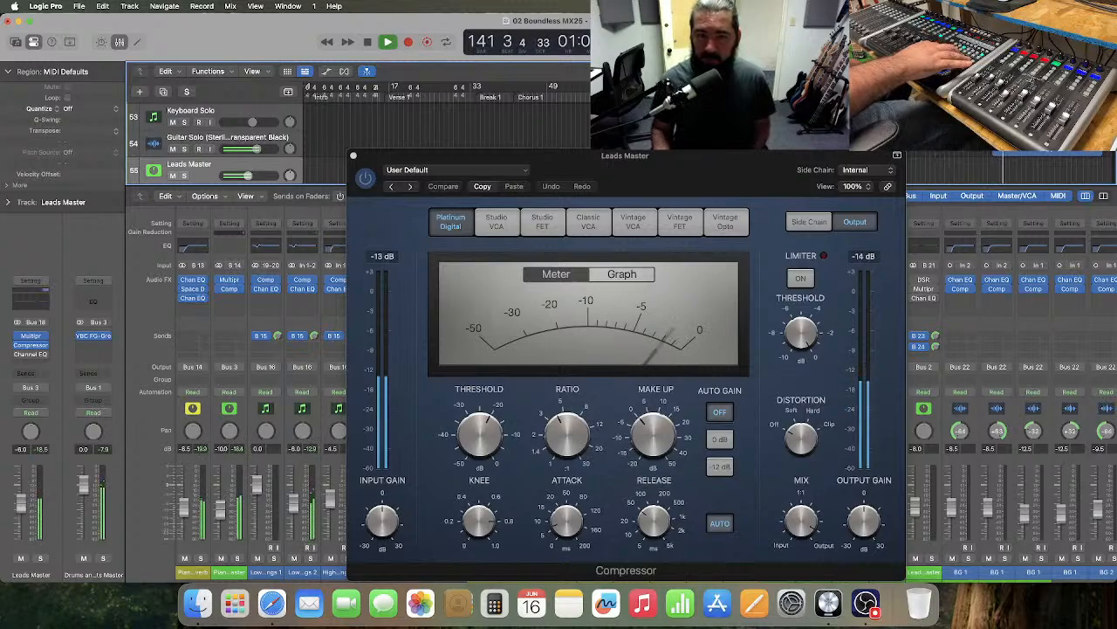
{"action": "key", "text": "space"}
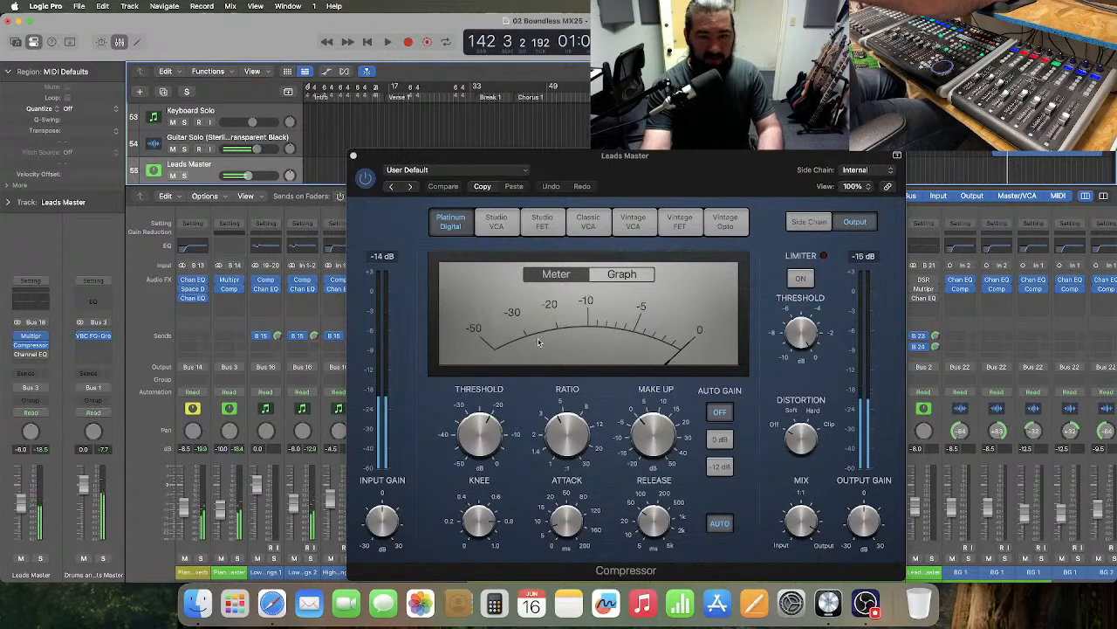
- Set the Leads Master Compressor to a -18.5 dB threshold and a 2.9:1 ratio while playing the guitar solo
{"action": "mouse_move", "coordinate": [489, 456]}
{"action": "left_click_drag", "start_coordinate": [488, 455], "coordinate": [548, 439]}
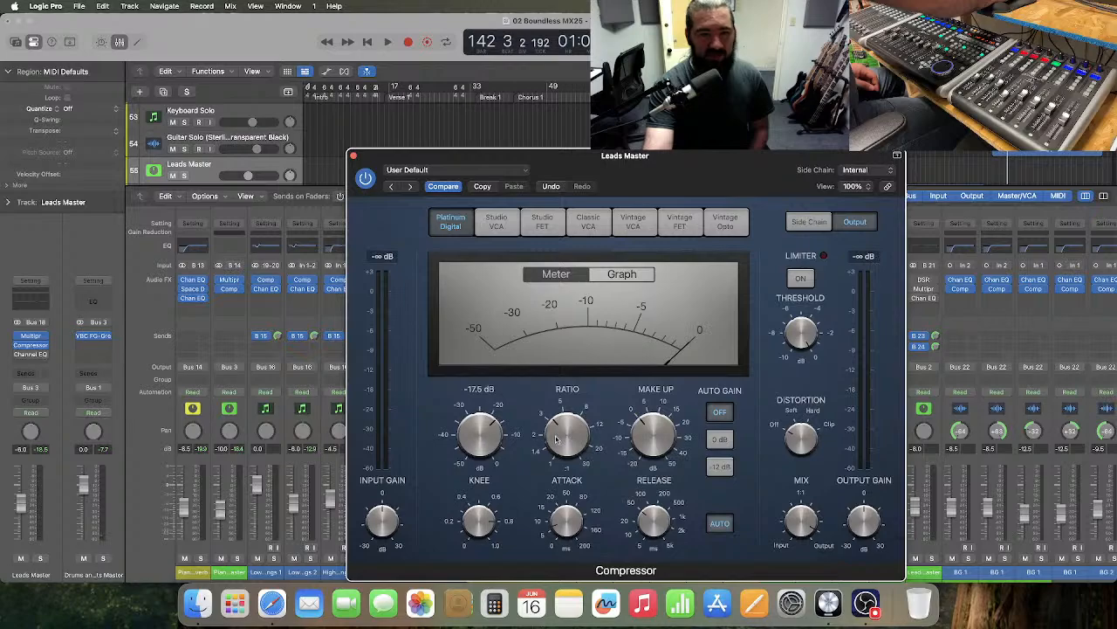
{"action": "mouse_move", "coordinate": [561, 439]}
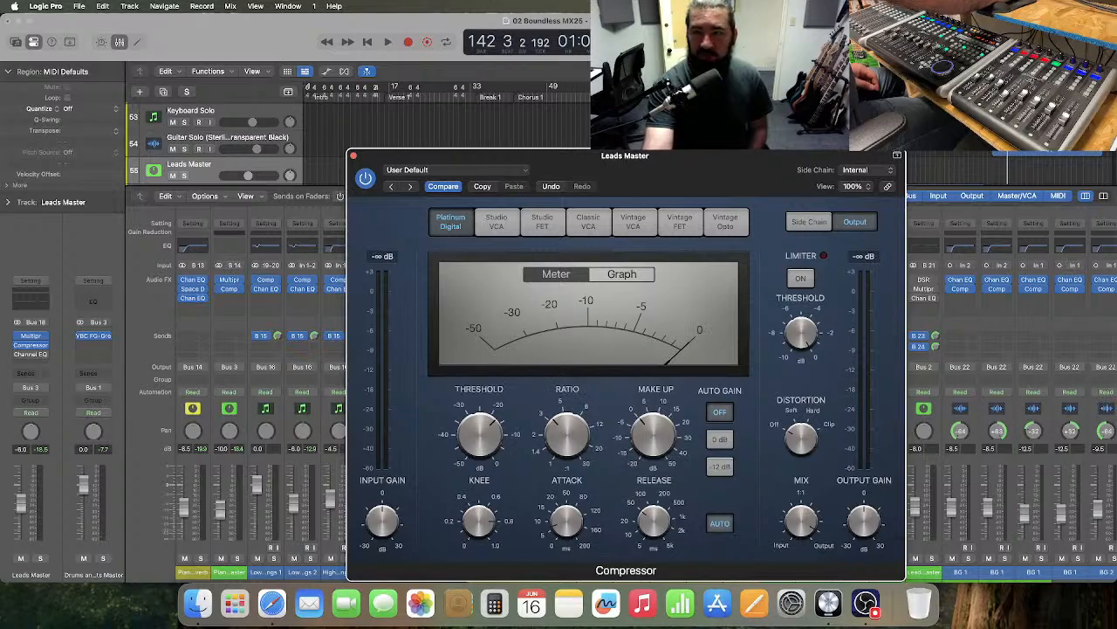
{"action": "key", "text": "space"}
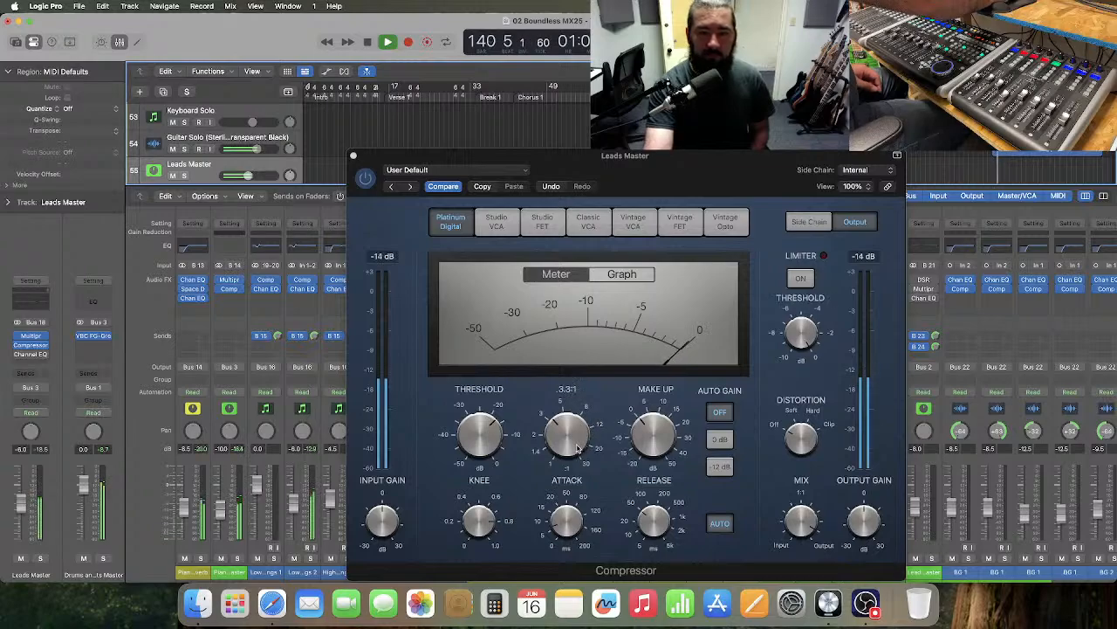
{"action": "left_click_drag", "start_coordinate": [561, 441], "coordinate": [555, 441]}
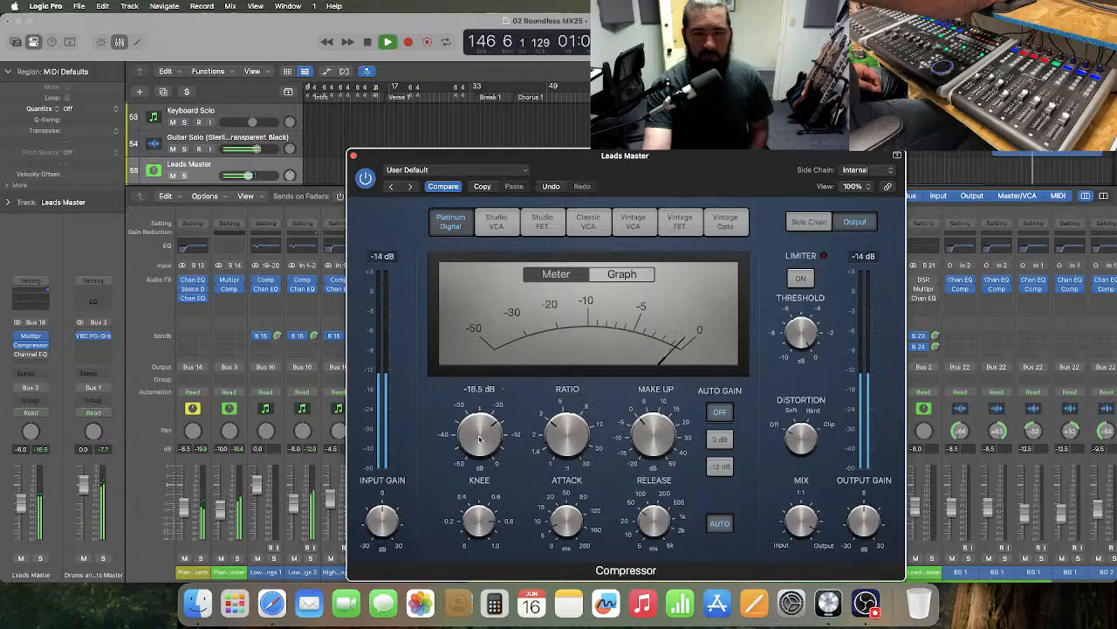
{"action": "left_click_drag", "start_coordinate": [559, 434], "coordinate": [558, 439]}
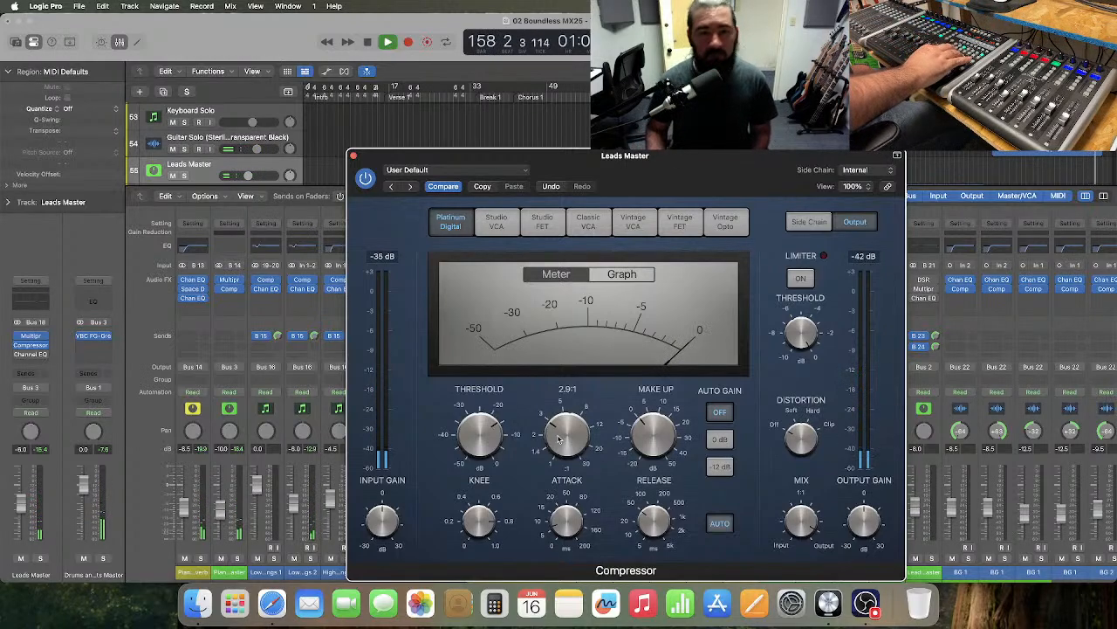
{"action": "key", "text": "space"}
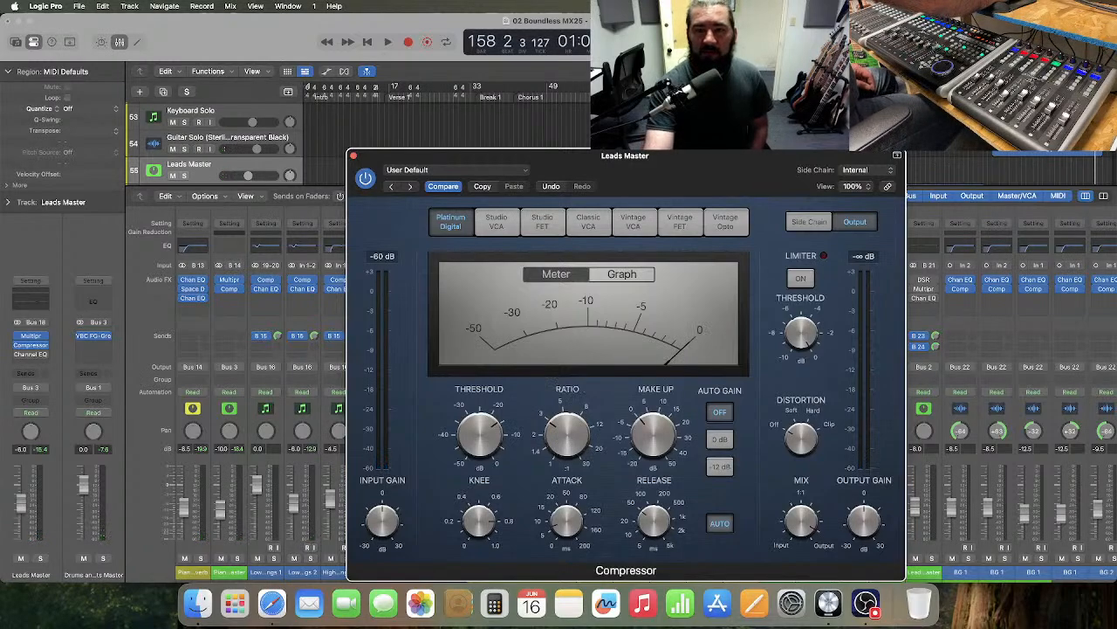
- Save the project and play the keyboard solo from bar 98 to check the Leads Master compression
{"action": "left_click", "coordinate": [785, 89]}
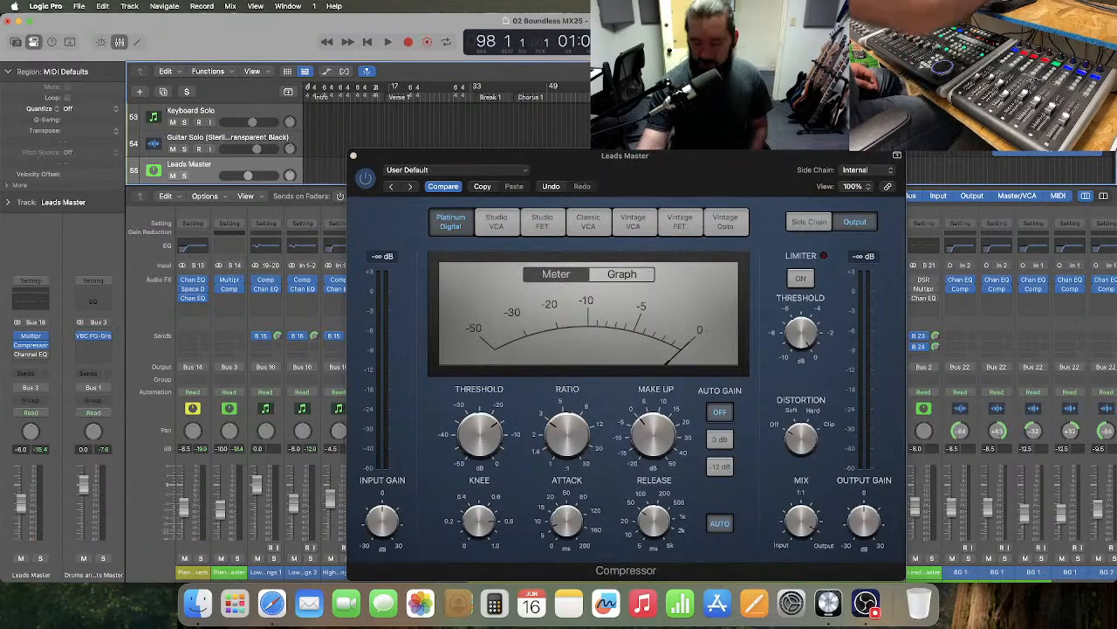
{"action": "key", "text": "super+s"}
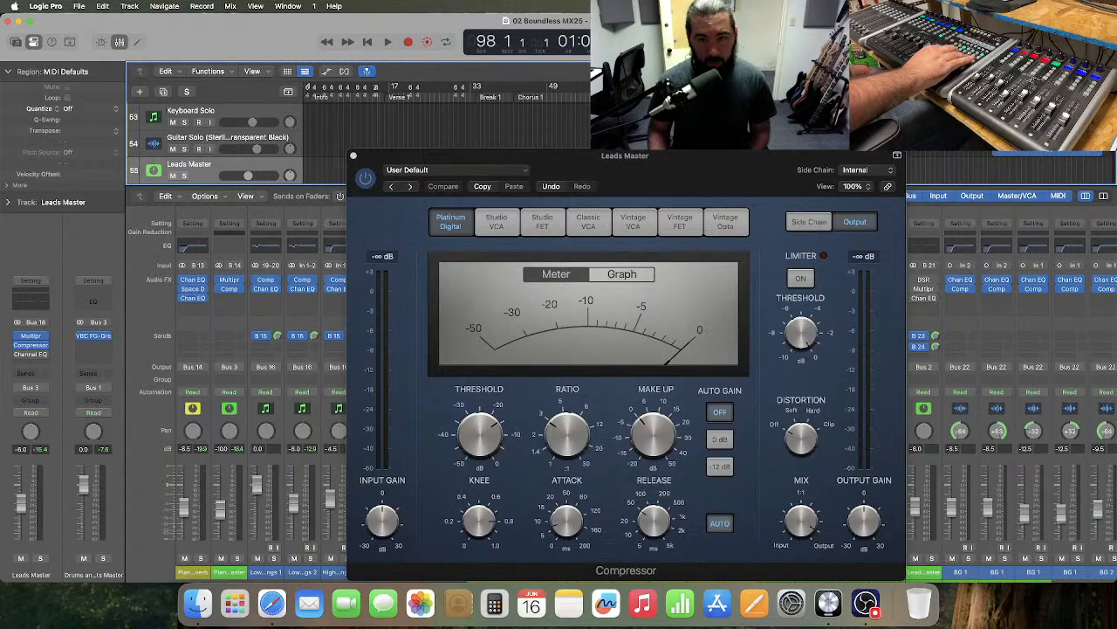
{"action": "key", "text": "space"}
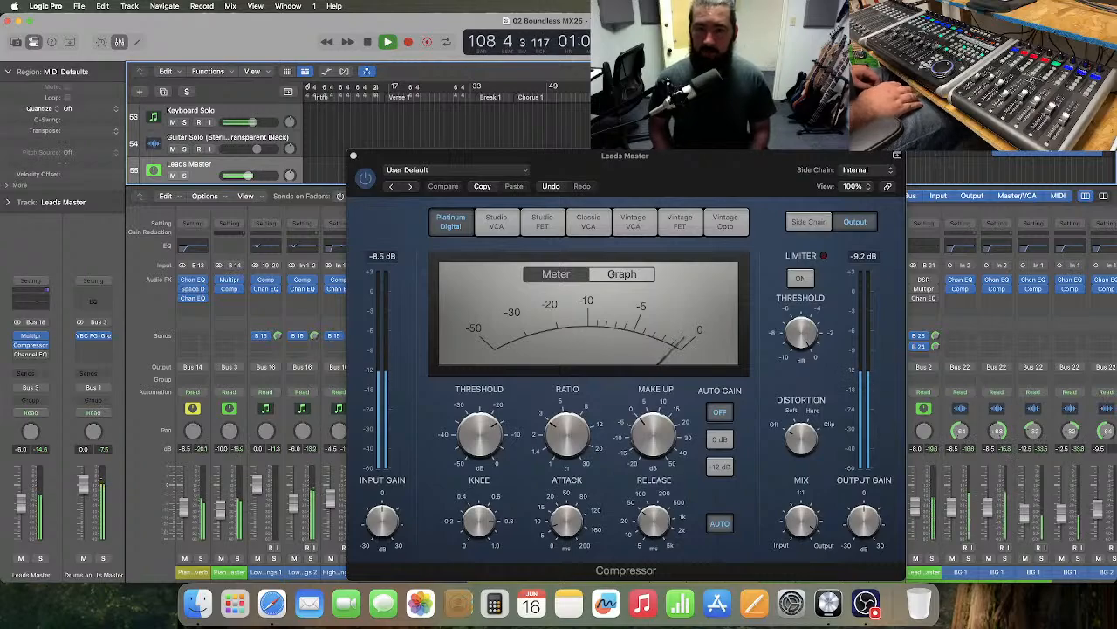
{"action": "key", "text": "space"}
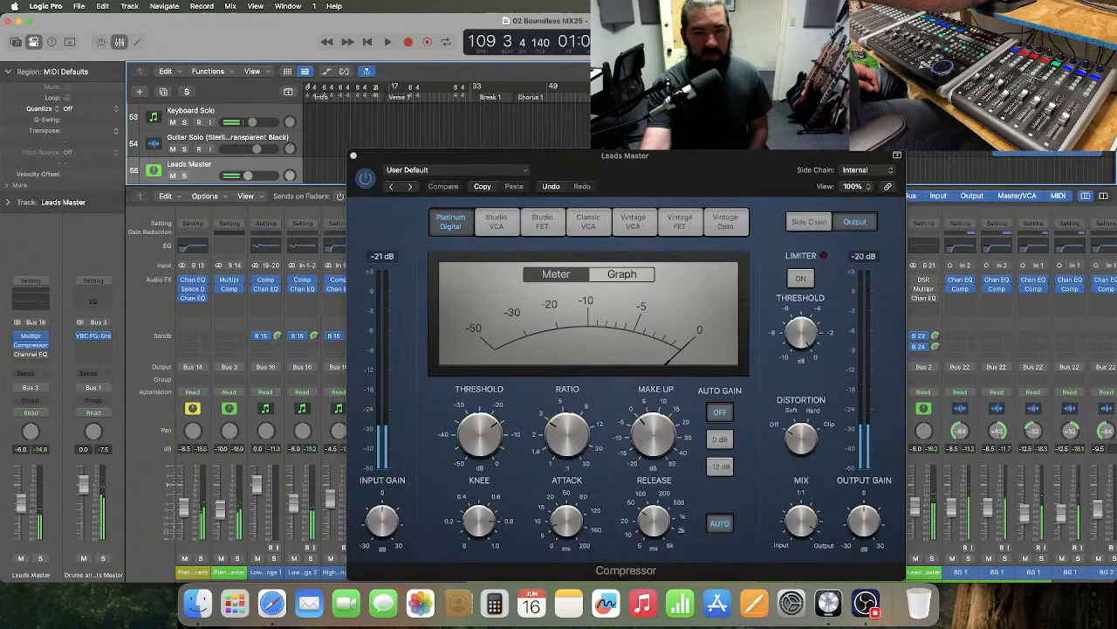
- Solo the Leads Master, clear the Compressor window off the mixer's lead channels, and loop playback around bar 99
{"action": "left_click_drag", "start_coordinate": [639, 175], "coordinate": [568, 123]}
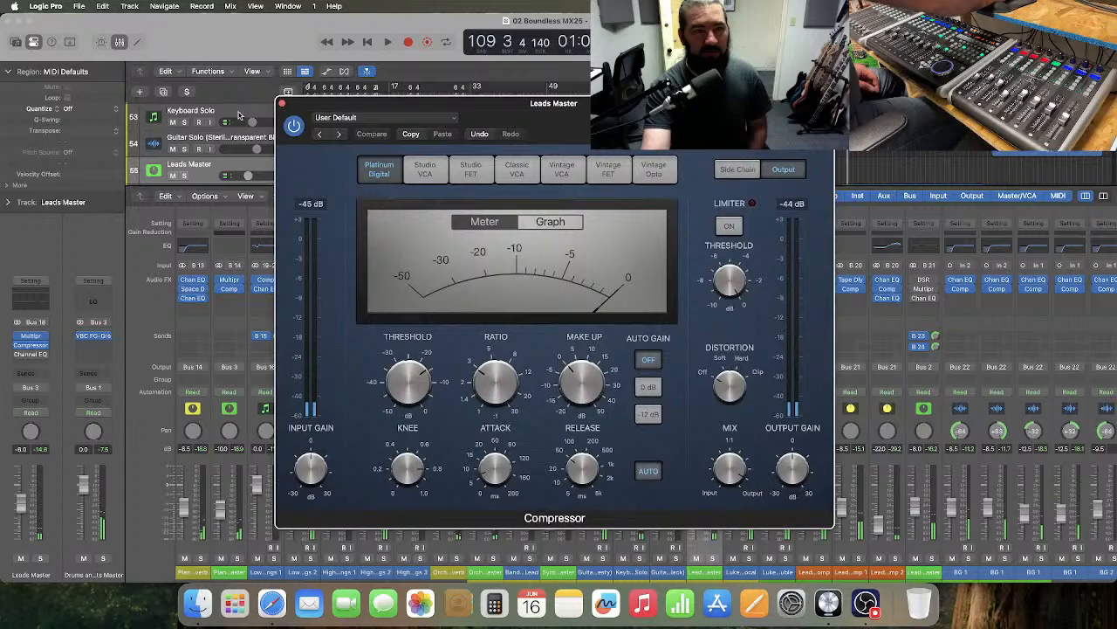
{"action": "left_click", "coordinate": [187, 92]}
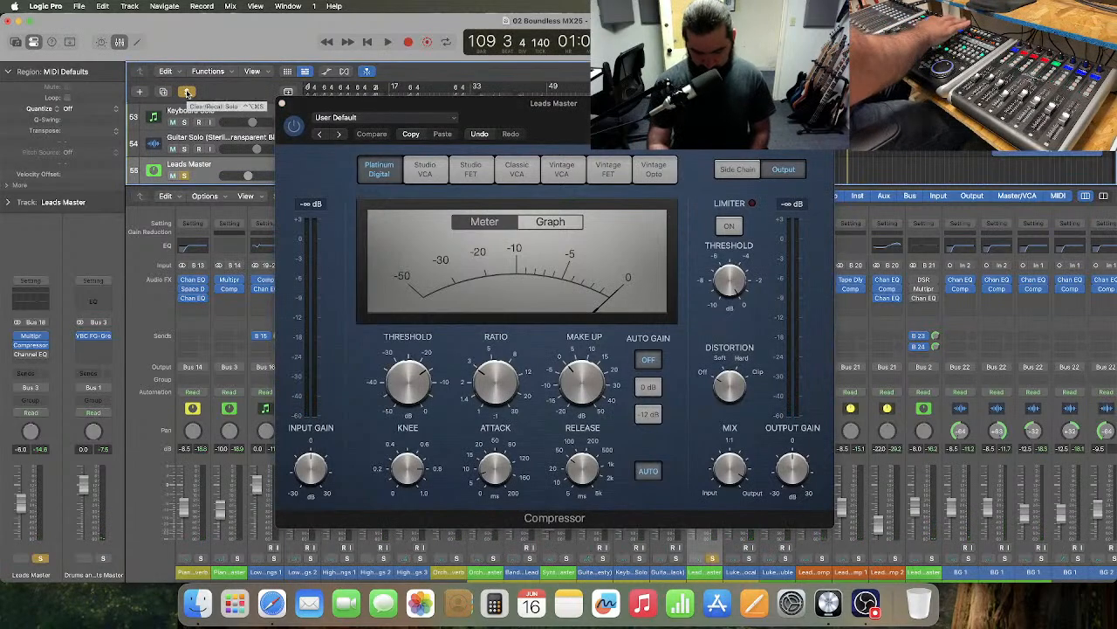
{"action": "key", "text": "comma"}
{"action": "key", "text": "comma"}
{"action": "key", "text": "comma"}
{"action": "key", "text": "comma"}
{"action": "key", "text": "comma"}
{"action": "key", "text": "comma"}
{"action": "key", "text": "comma"}
{"action": "key", "text": "comma"}
{"action": "key", "text": "comma"}
{"action": "key", "text": "comma"}
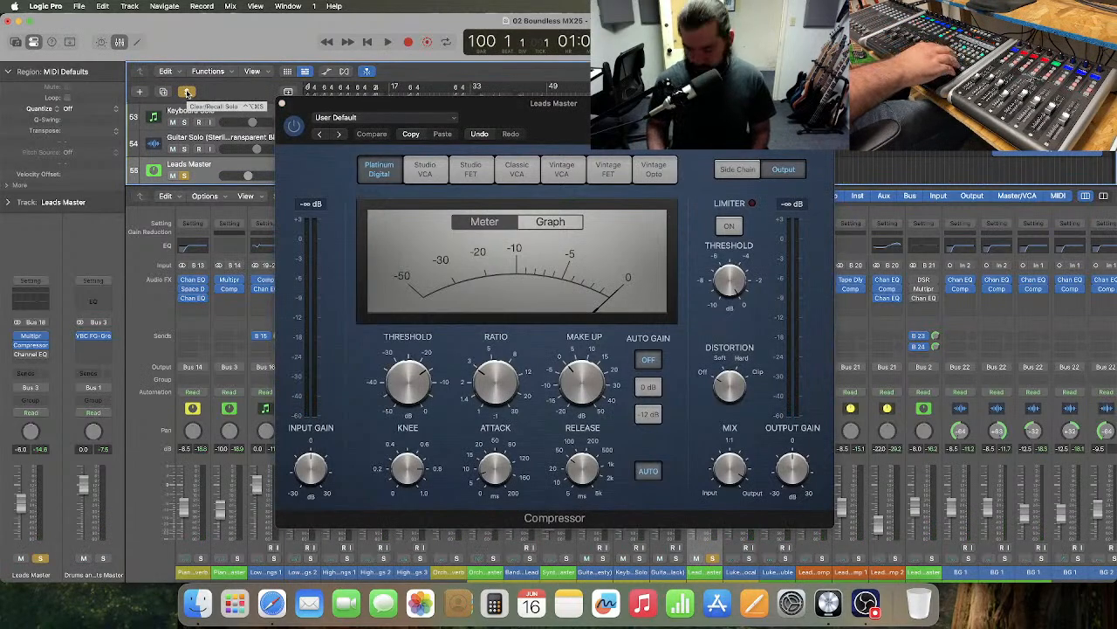
{"action": "key", "text": "space"}
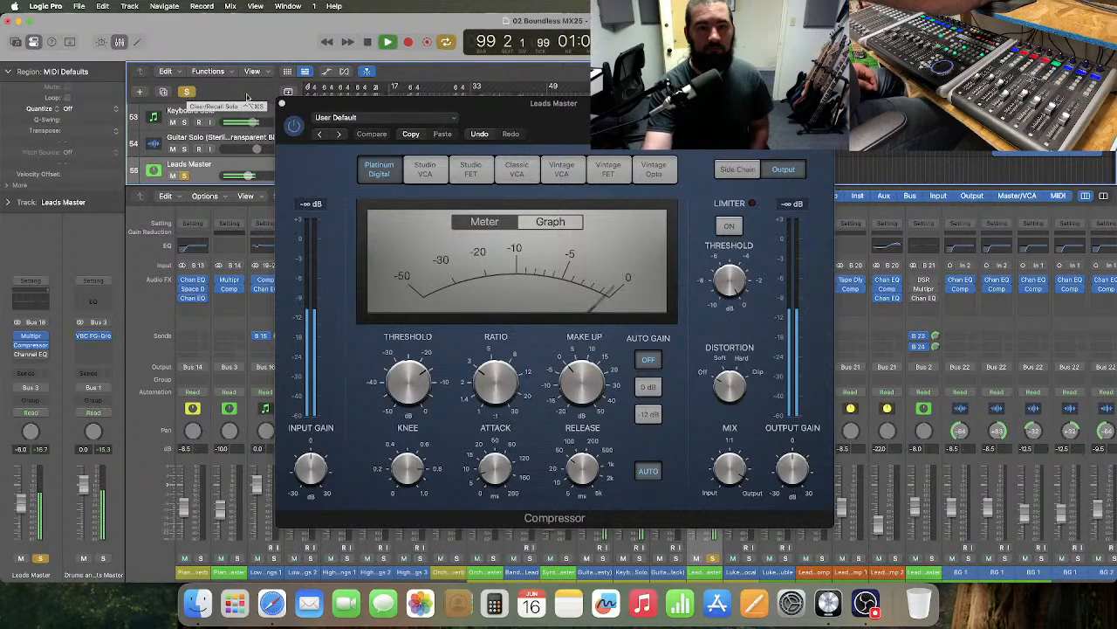
- Compare the looped leads with the Compressor bypassed and active, then end the loop and solo and close the Compressor
{"action": "left_click", "coordinate": [293, 127]}
{"action": "left_click", "coordinate": [294, 127]}
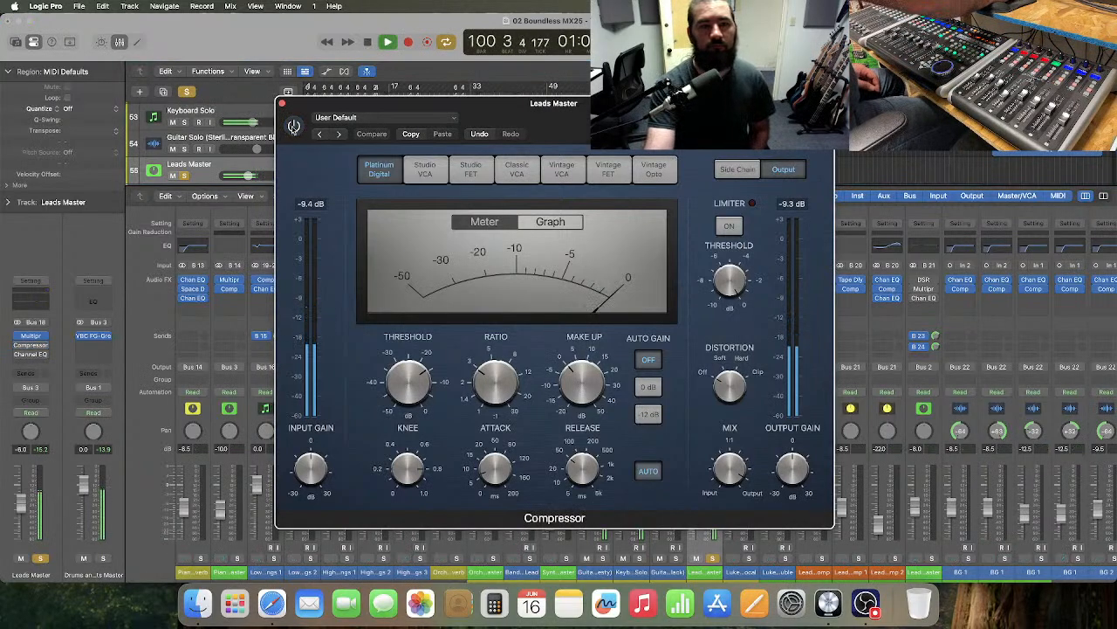
{"action": "mouse_move", "coordinate": [604, 393]}
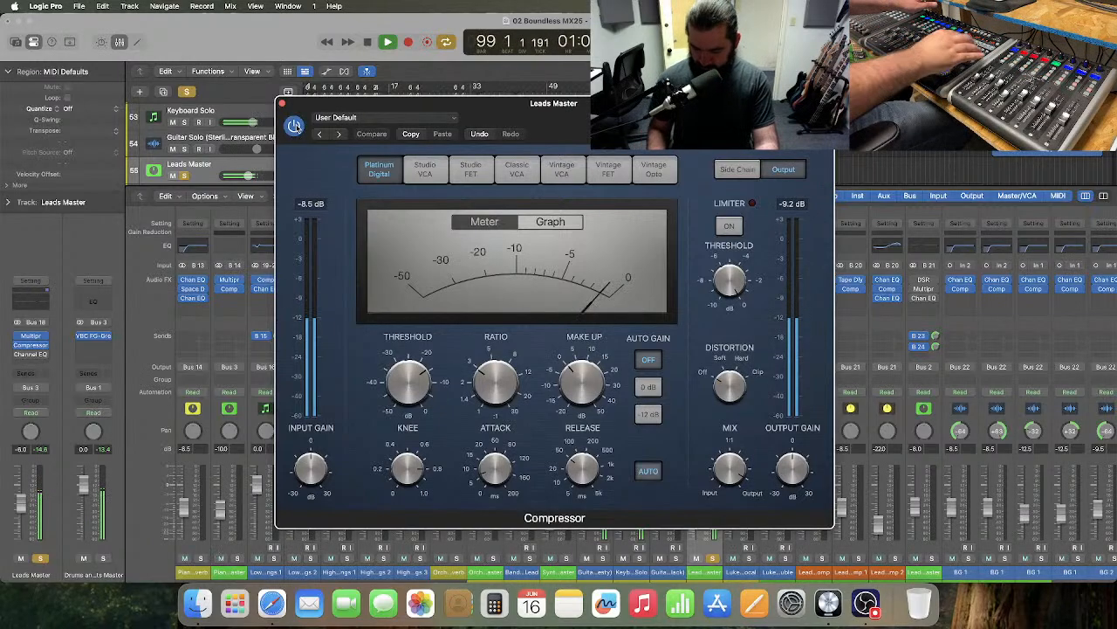
{"action": "key", "text": "c"}
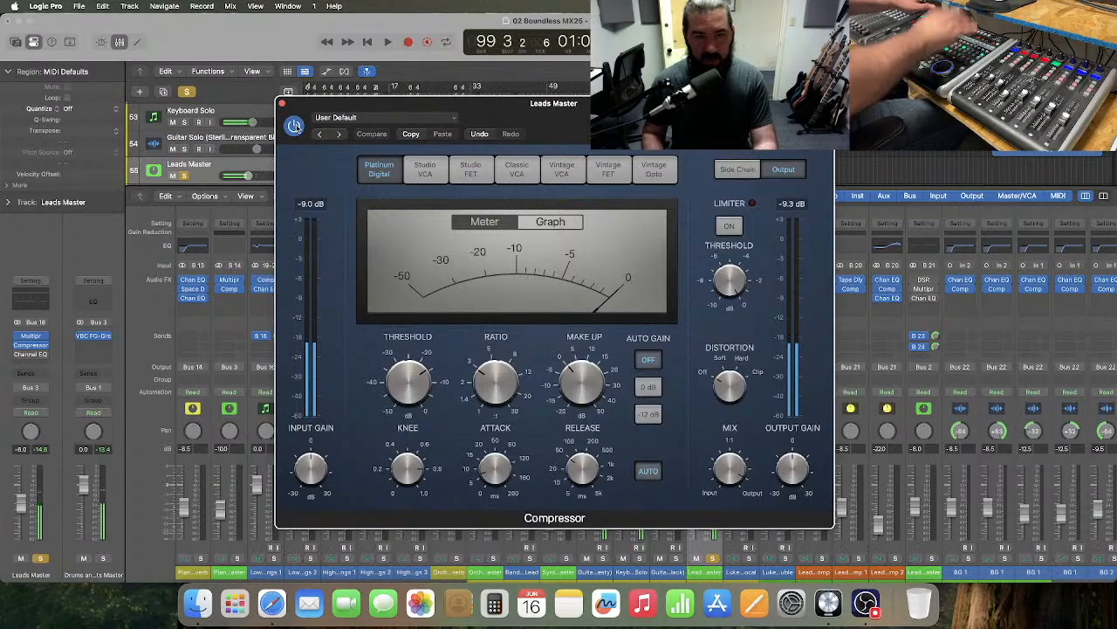
{"action": "left_click", "coordinate": [282, 103]}
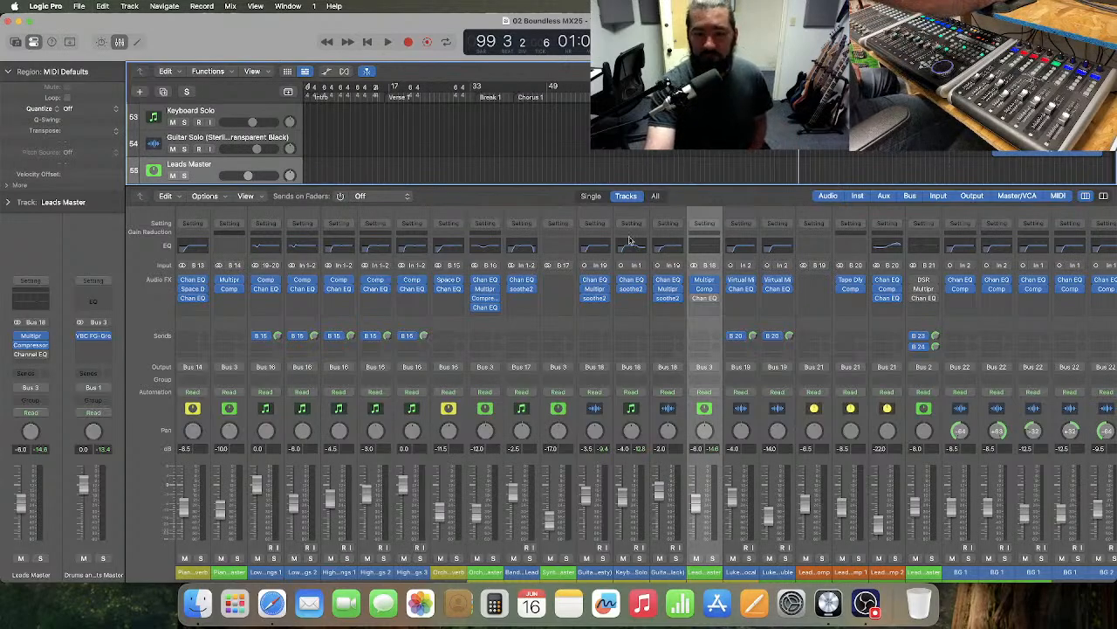
{"action": "scroll", "coordinate": [632, 422], "scroll_direction": "right", "scroll_amount": 1}
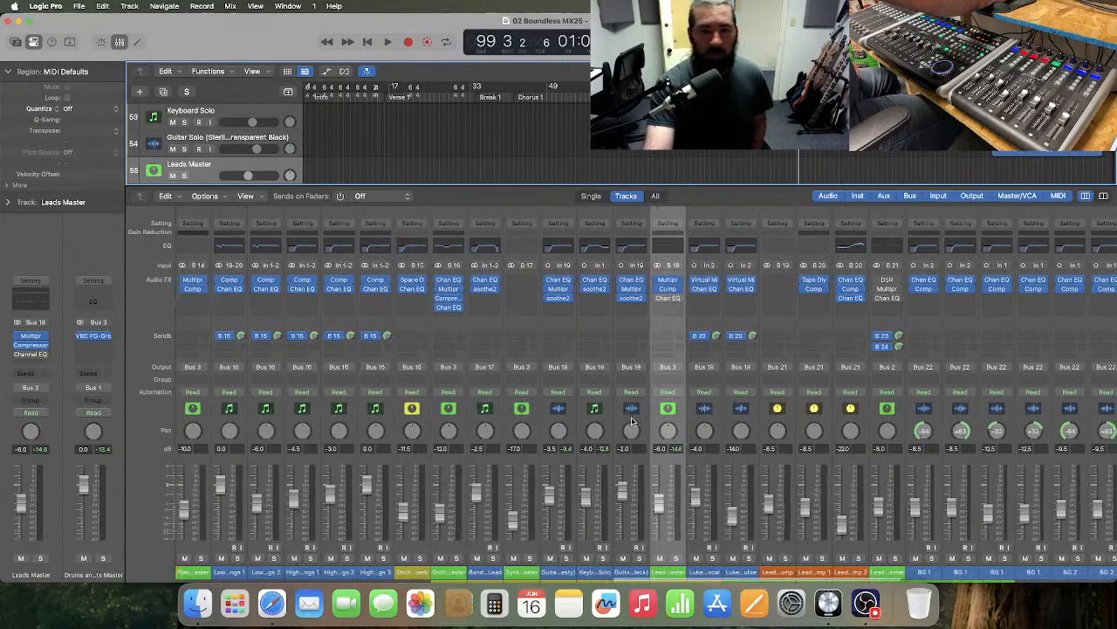
- Enable the Channel EQ on the Leads Master, check its curve, and close the plug-in window
{"action": "scroll", "coordinate": [632, 422], "scroll_direction": "right", "scroll_amount": 2}
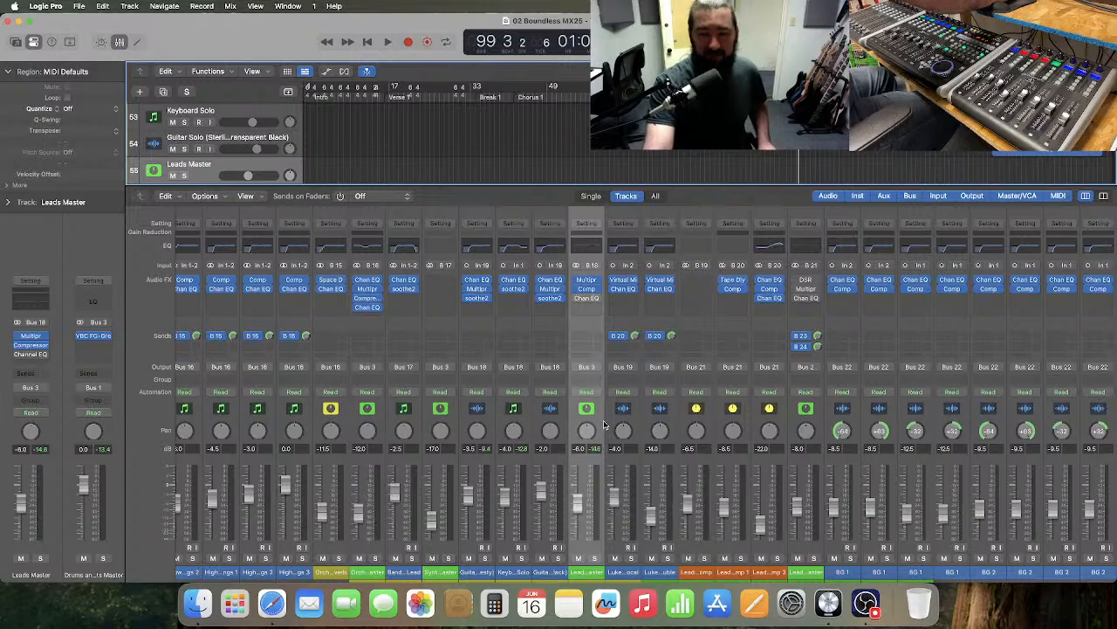
{"action": "left_click", "coordinate": [586, 301]}
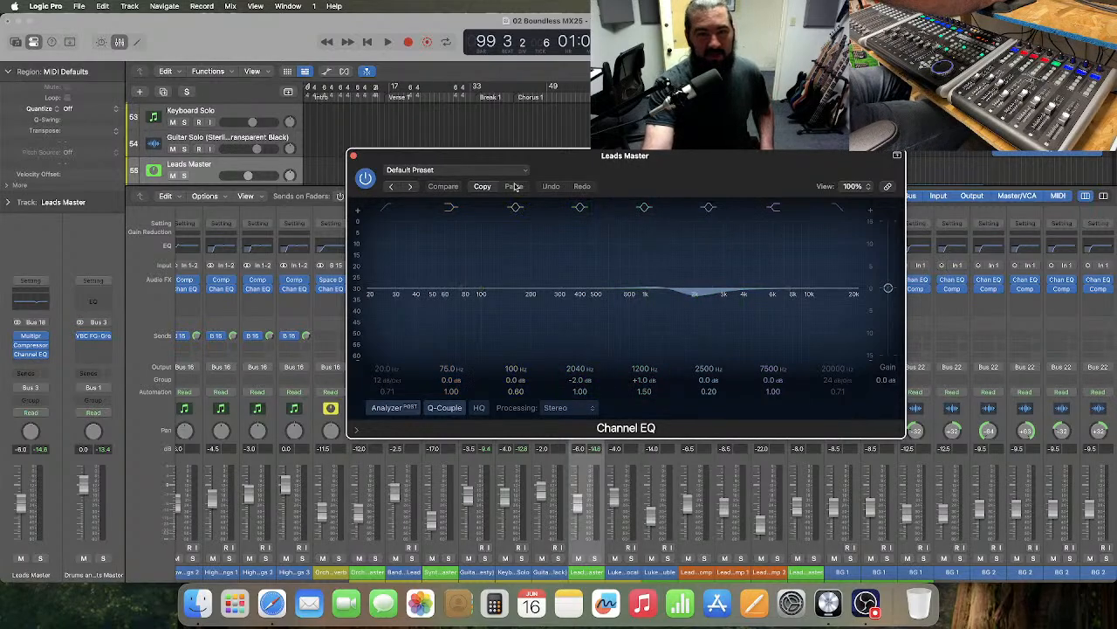
{"action": "left_click", "coordinate": [354, 156]}
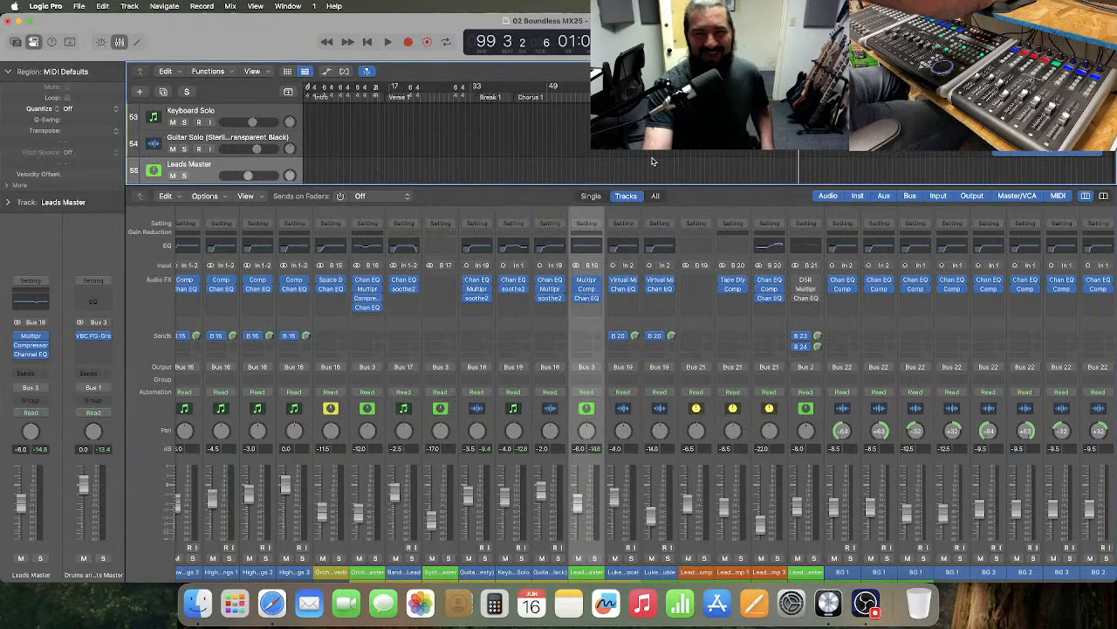
- Play the keyboard solo from bar 98 to hear the Leads Master with its Channel EQ active
{"action": "key", "text": "comma"}
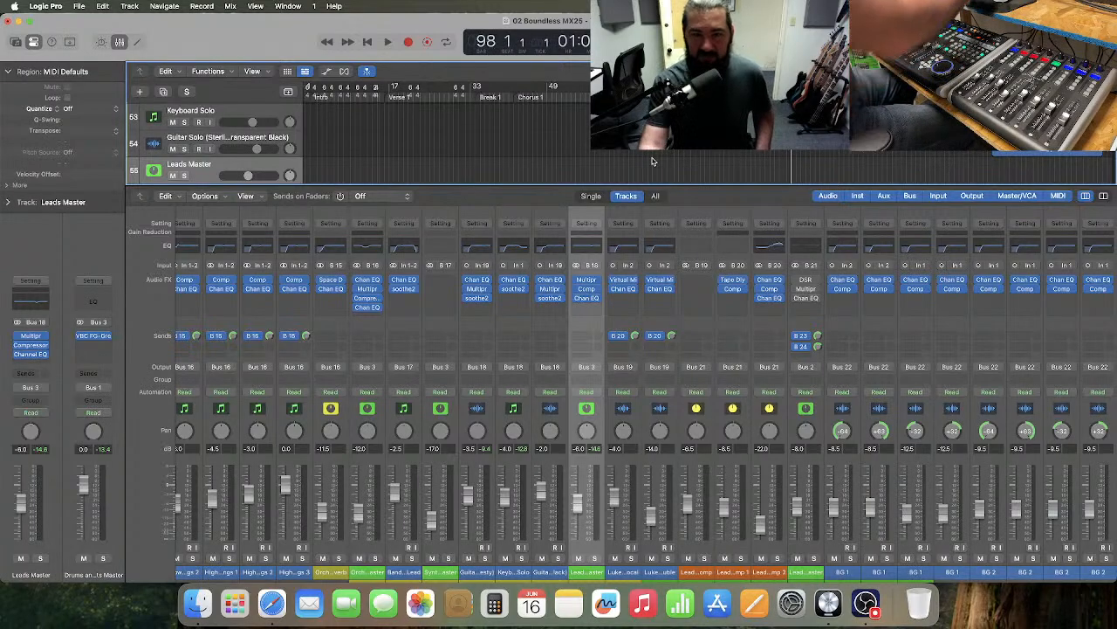
{"action": "scroll", "coordinate": [652, 161], "scroll_direction": "left", "scroll_amount": 1}
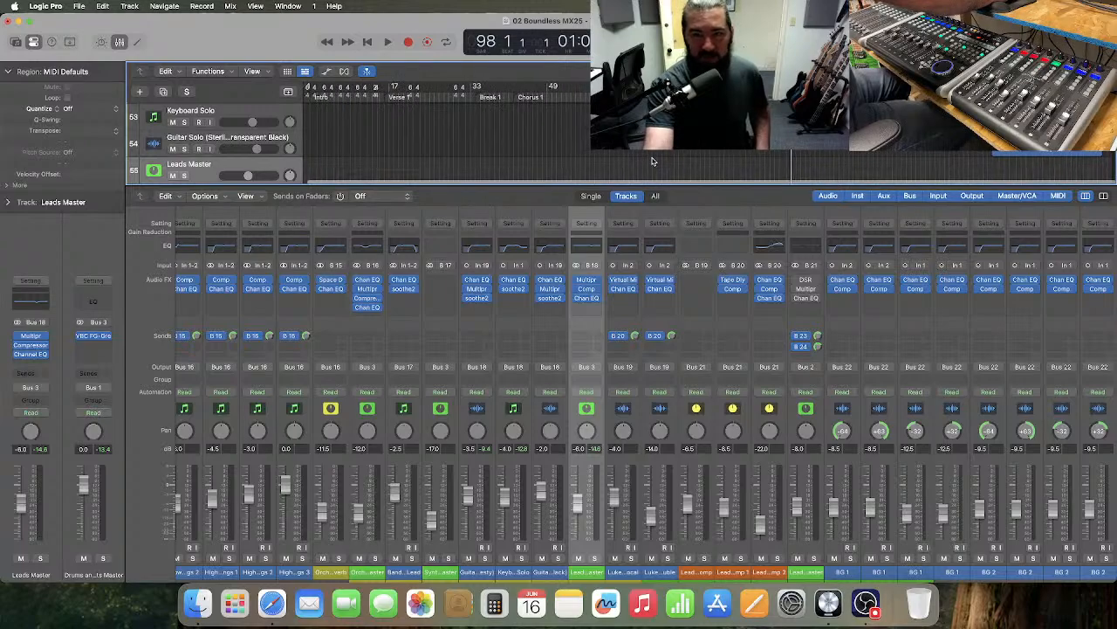
{"action": "scroll", "coordinate": [652, 160], "scroll_direction": "left", "scroll_amount": 1}
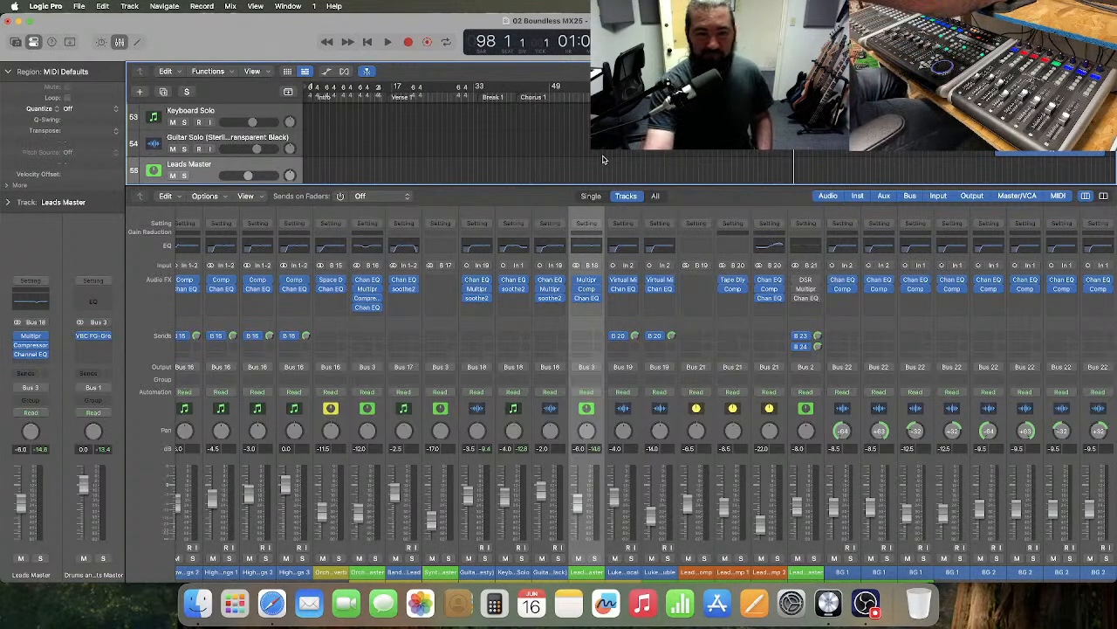
{"action": "mouse_move", "coordinate": [596, 303]}
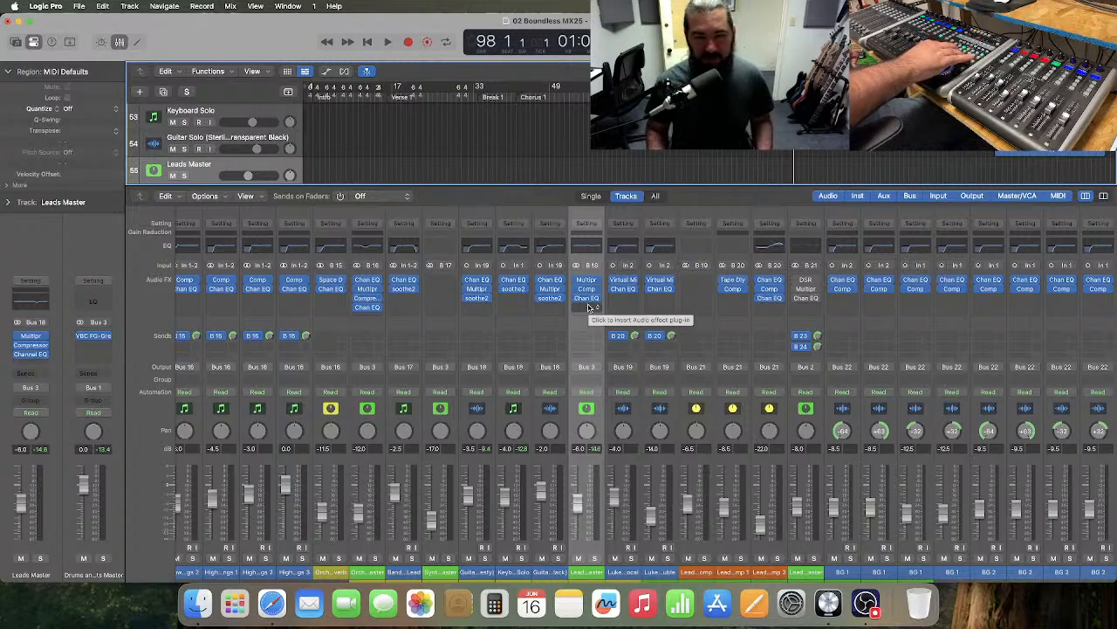
{"action": "key", "text": "space"}
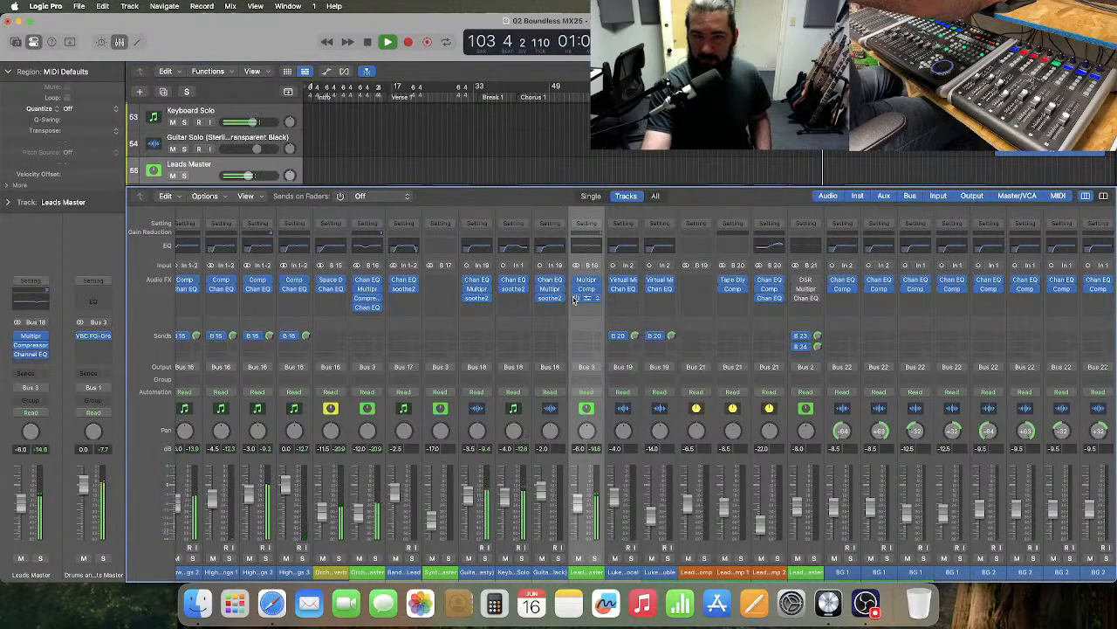
- Disable the 2040 Hz band in the Leads Master Channel EQ during playback, then stop the song and close the EQ
{"action": "left_click", "coordinate": [586, 247]}
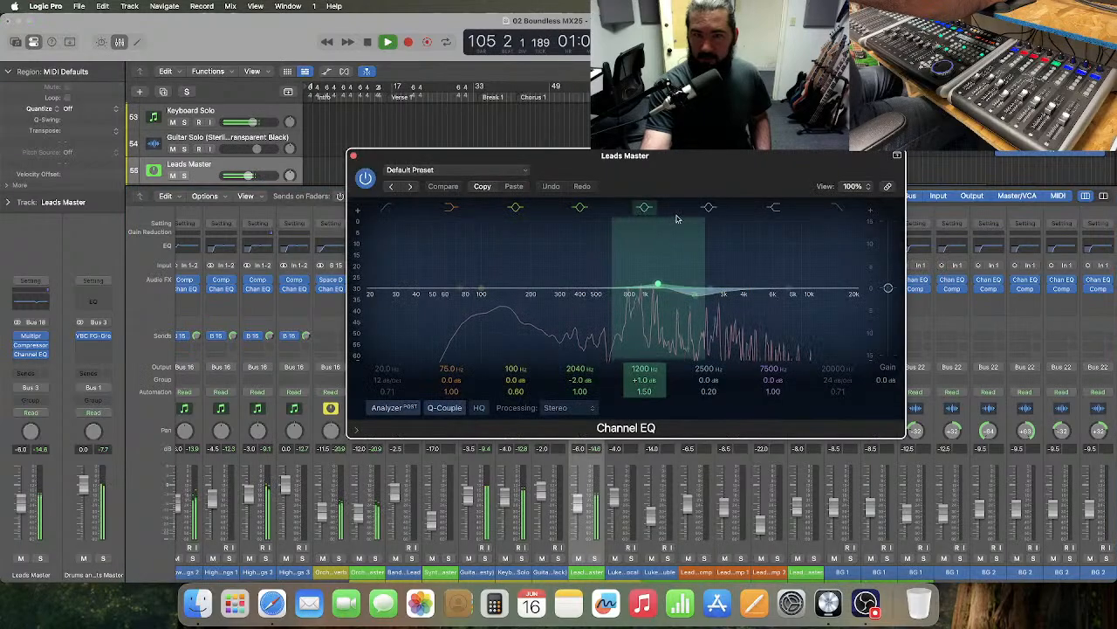
{"action": "left_click", "coordinate": [709, 208]}
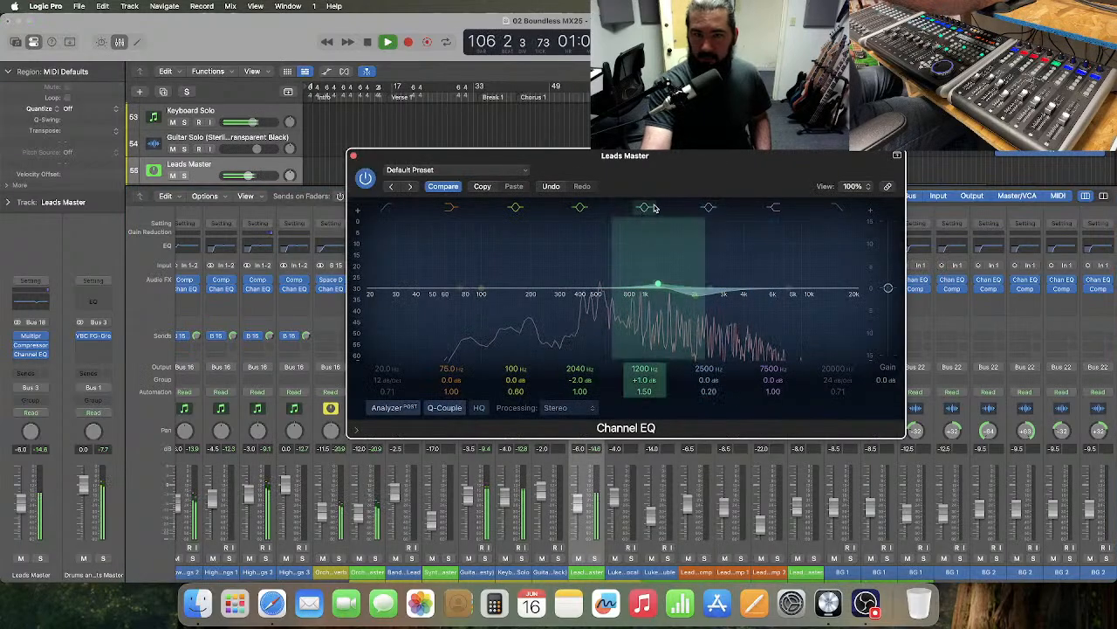
{"action": "left_click", "coordinate": [581, 208]}
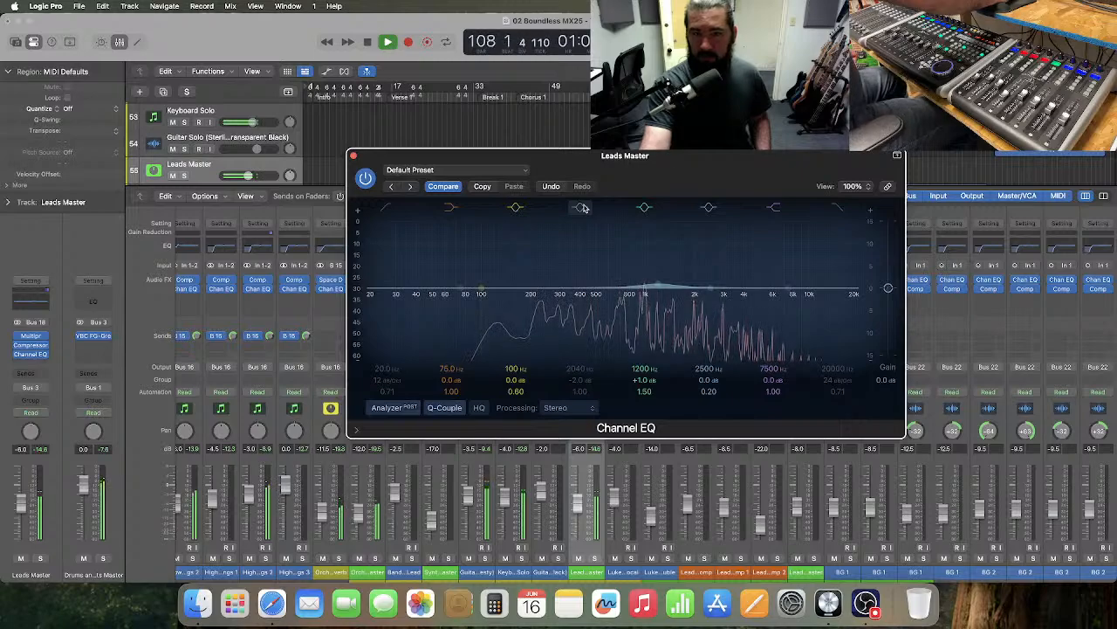
{"action": "key", "text": "space"}
{"action": "key", "text": "space"}
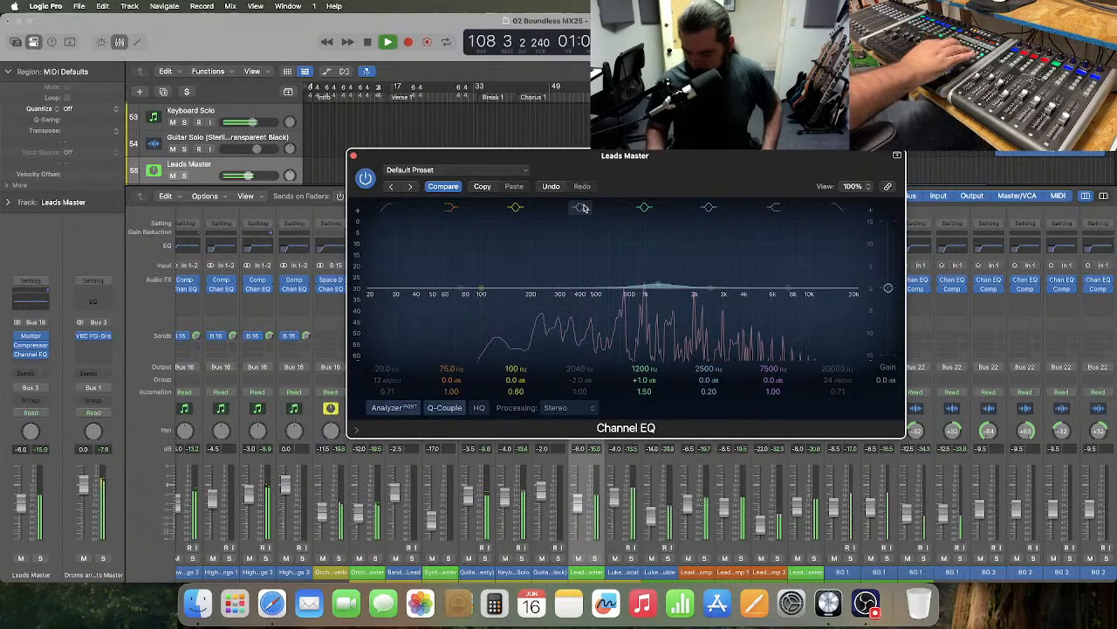
{"action": "key", "text": "space"}
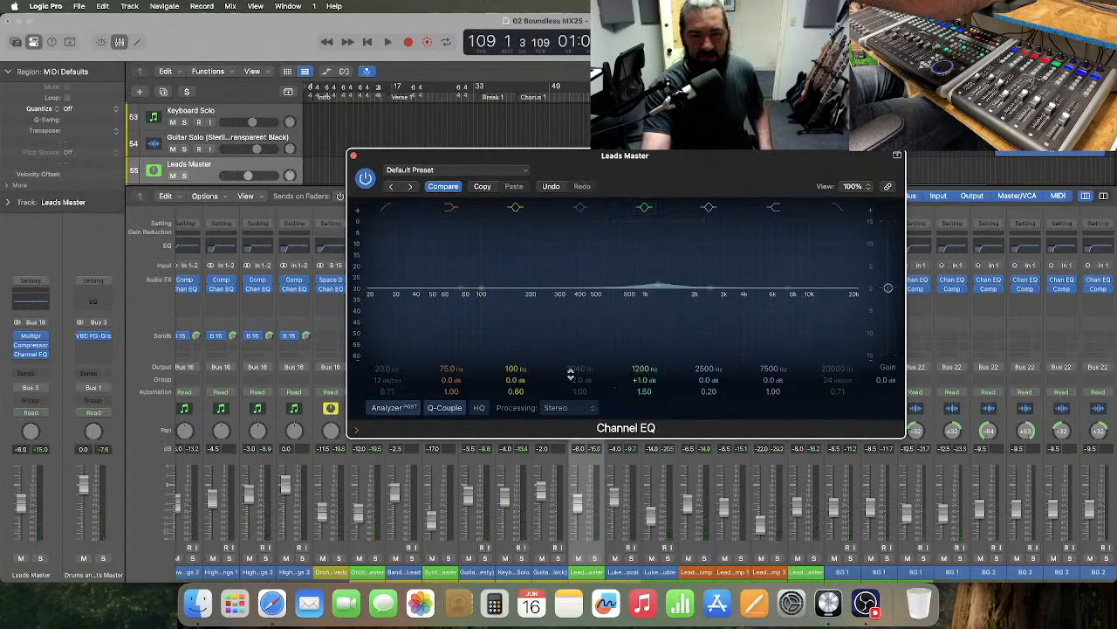
{"action": "left_click", "coordinate": [353, 155]}
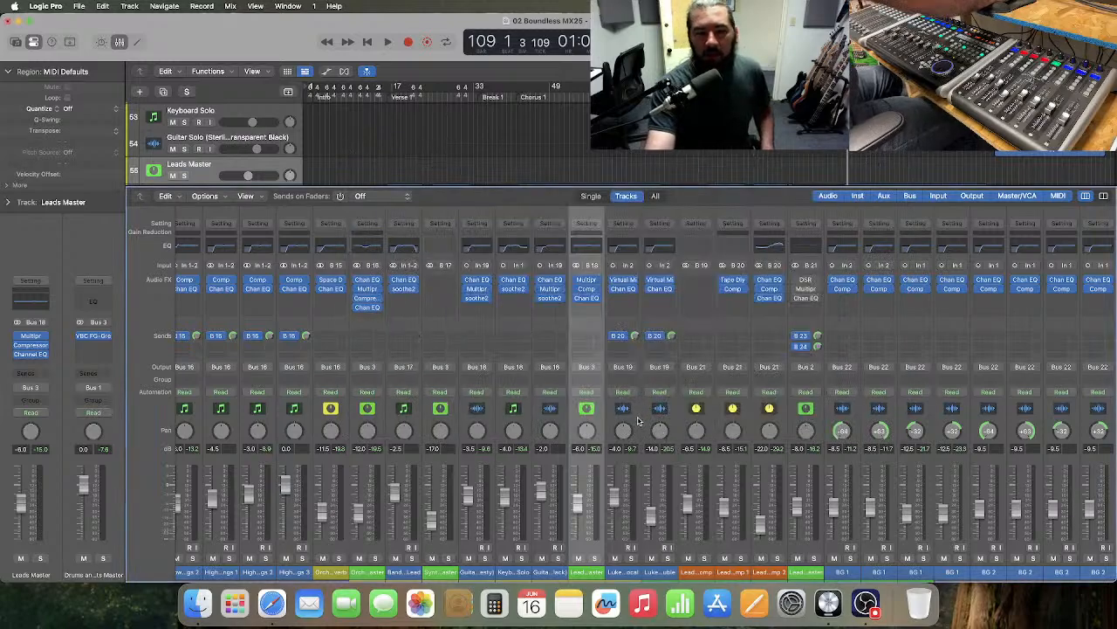
- Select the lead vocal and its double in the mixer and check the Channel EQ on the main lead vocal
{"action": "left_click", "coordinate": [637, 421]}
{"action": "left_click", "coordinate": [672, 131]}
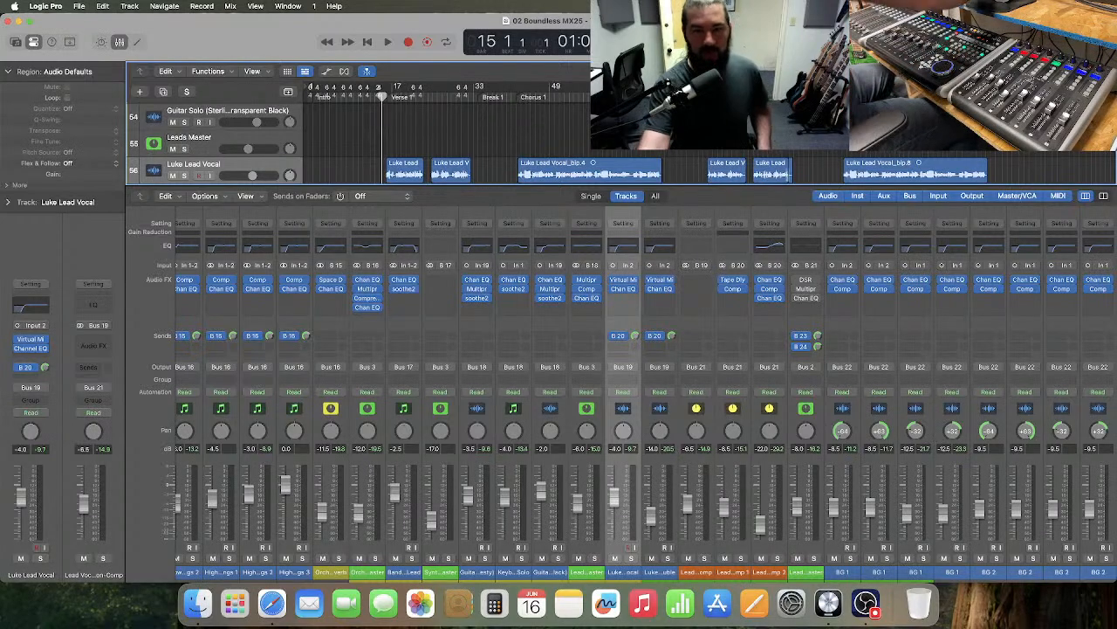
{"action": "scroll", "coordinate": [621, 143], "scroll_direction": "down", "scroll_amount": 5}
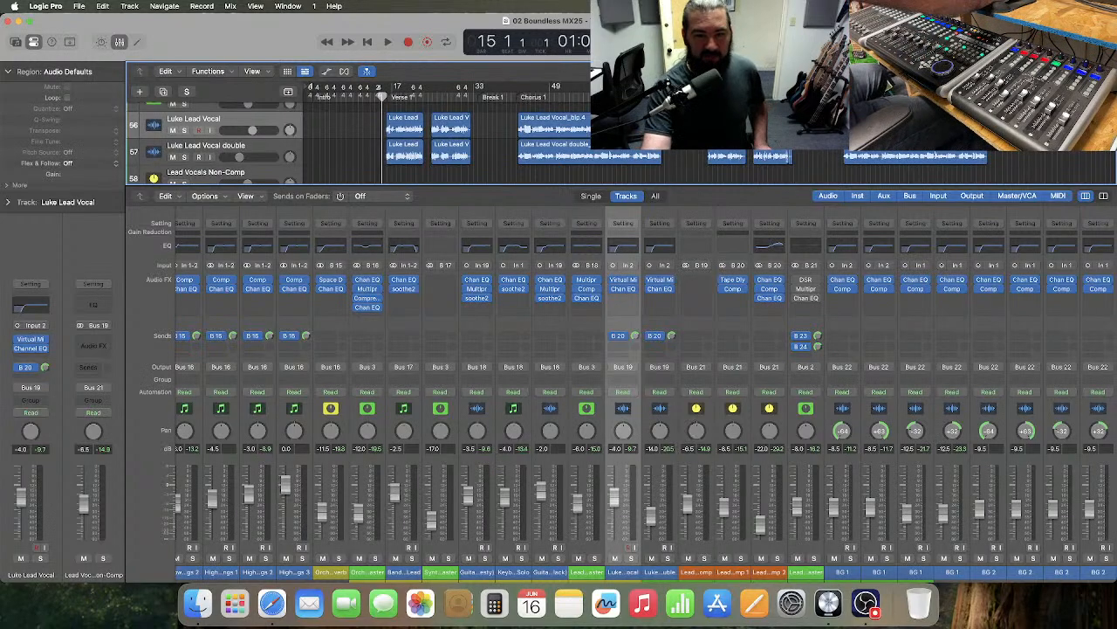
{"action": "left_click", "coordinate": [670, 419]}
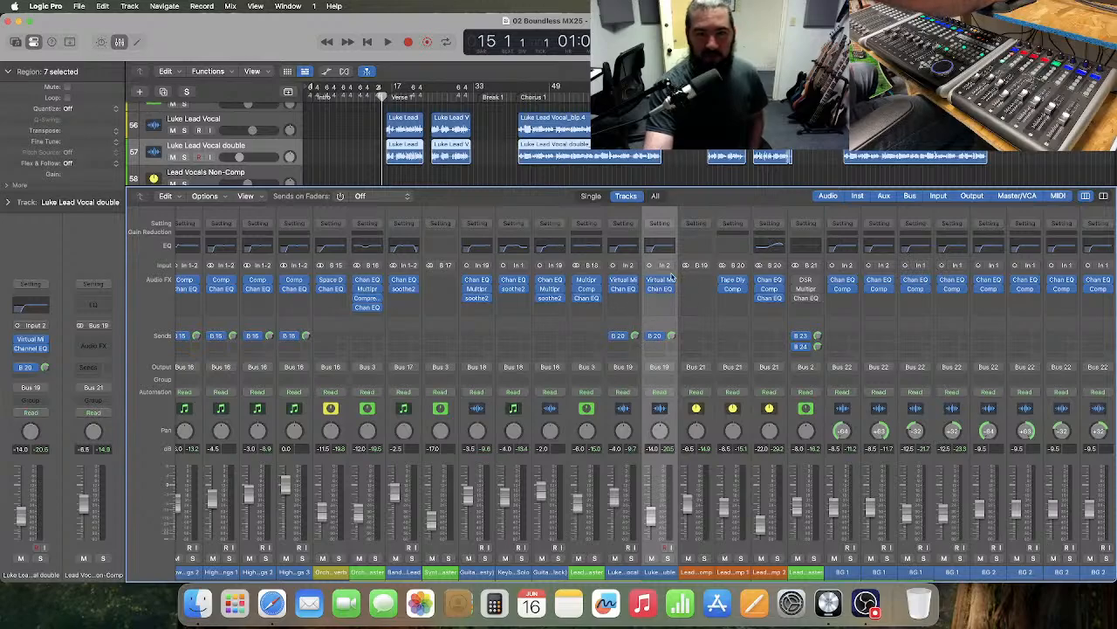
{"action": "left_click", "coordinate": [629, 253]}
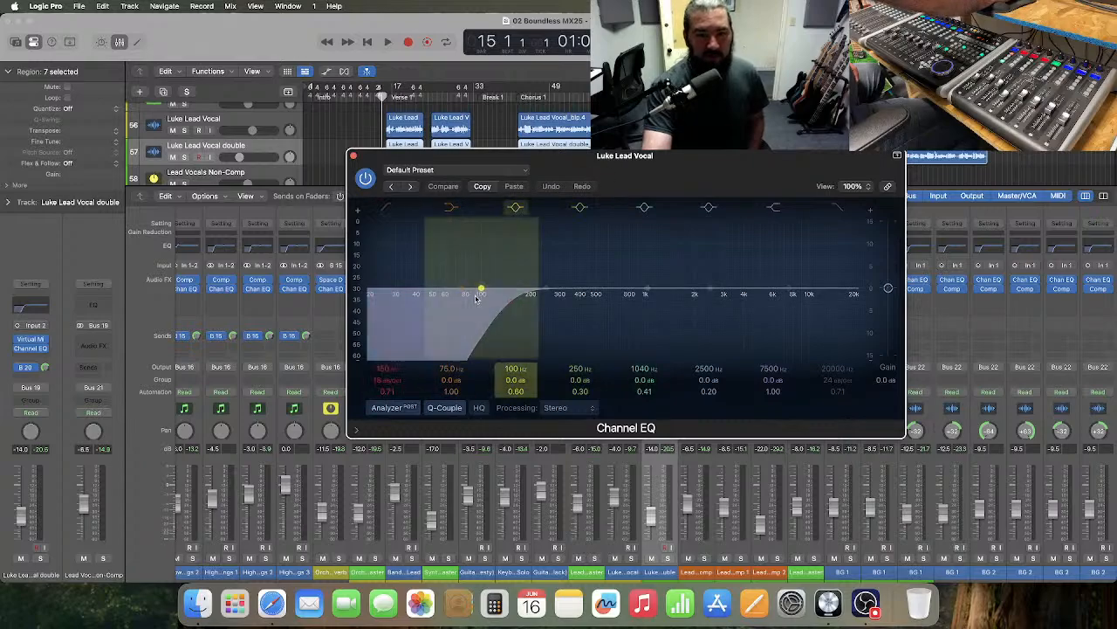
{"action": "left_click", "coordinate": [354, 157]}
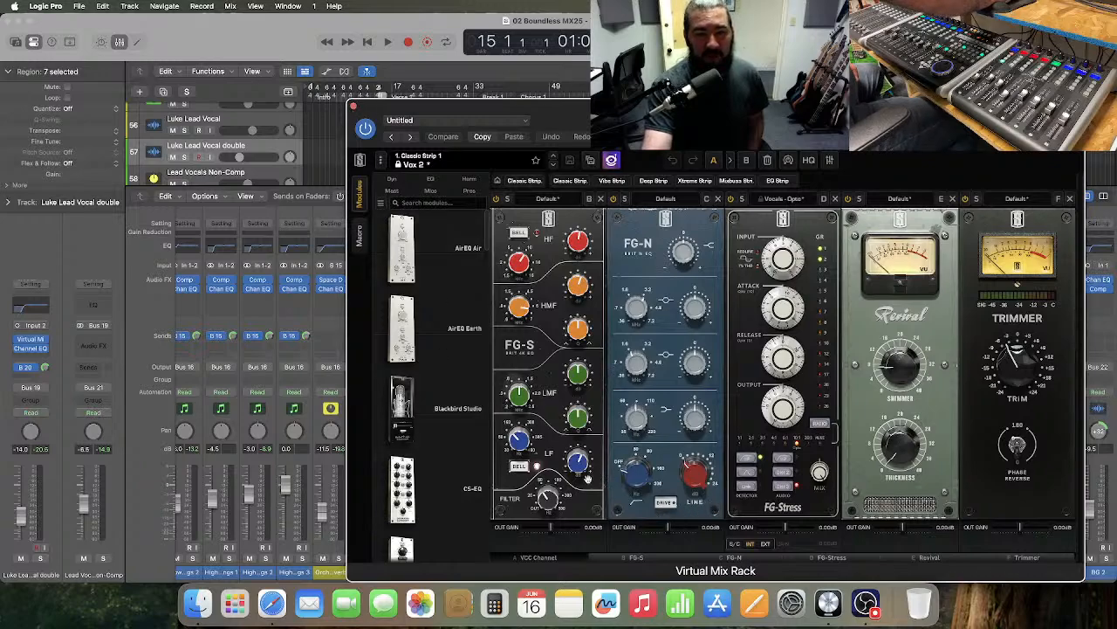
- Turn down the FG-S filter in the lead vocal's Virtual Mix Rack and set it to Out in the lead vocal double's rack
{"action": "left_click_drag", "start_coordinate": [549, 495], "coordinate": [549, 516]}
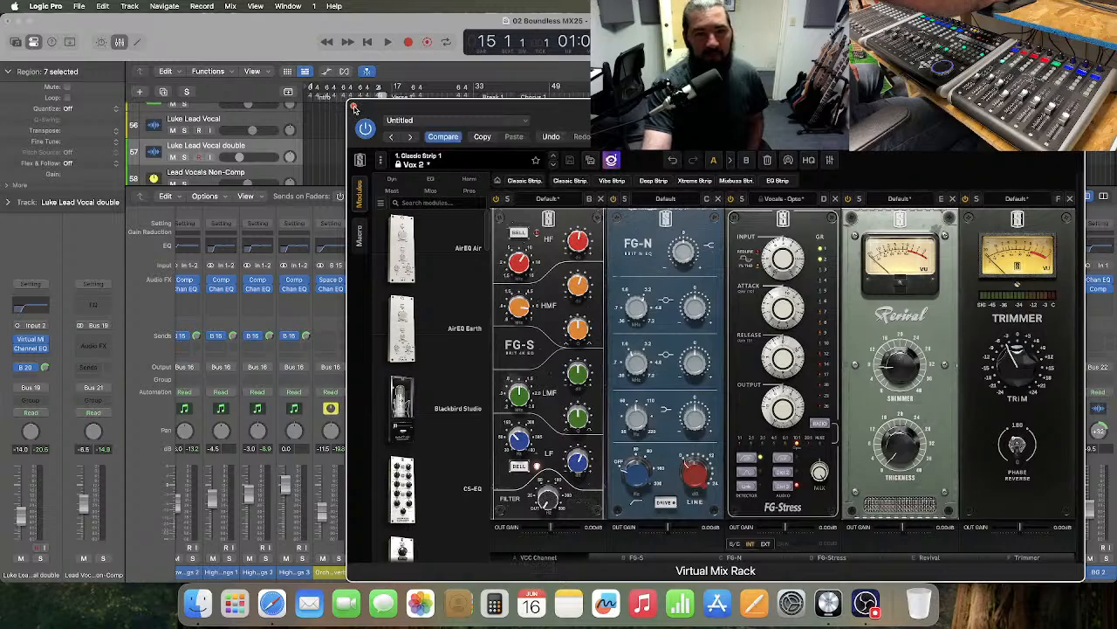
{"action": "left_click", "coordinate": [354, 107]}
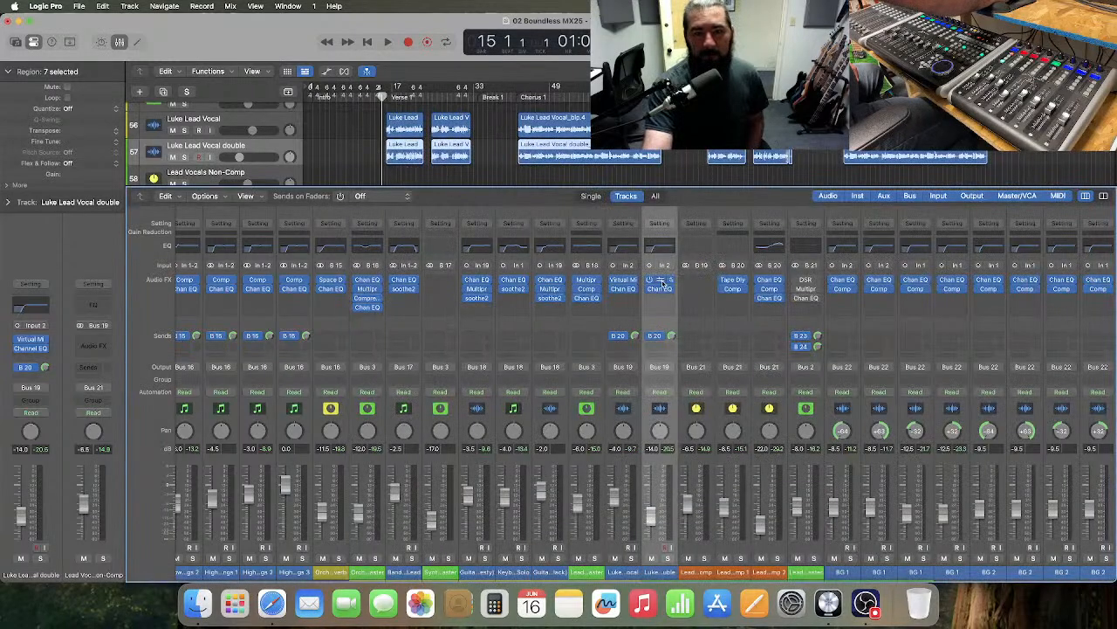
{"action": "left_click", "coordinate": [662, 281]}
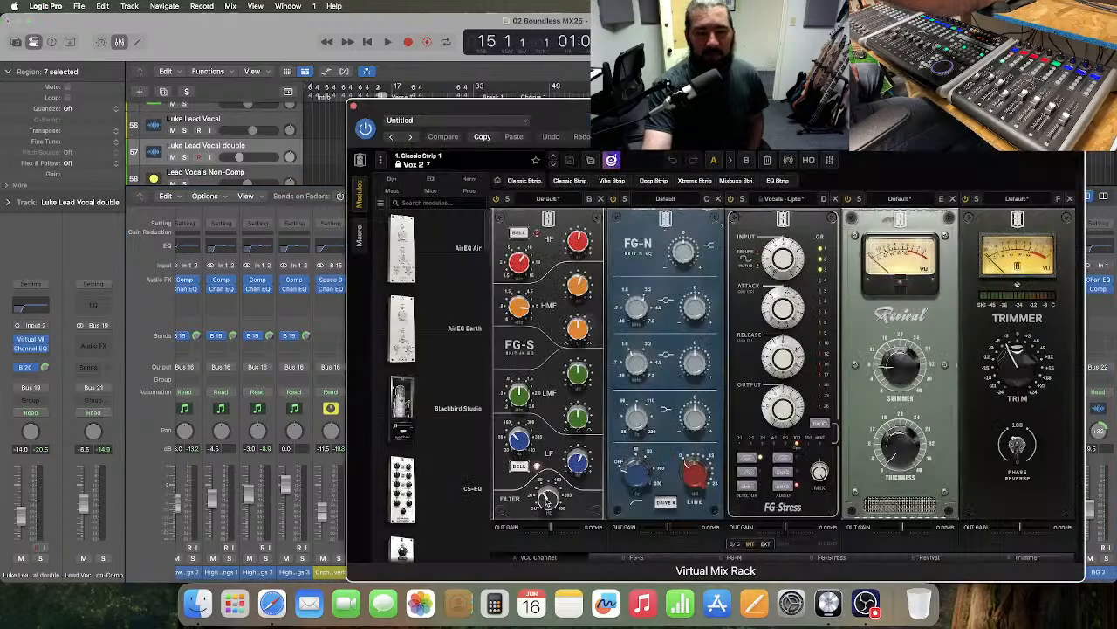
{"action": "left_click_drag", "start_coordinate": [548, 498], "coordinate": [541, 563]}
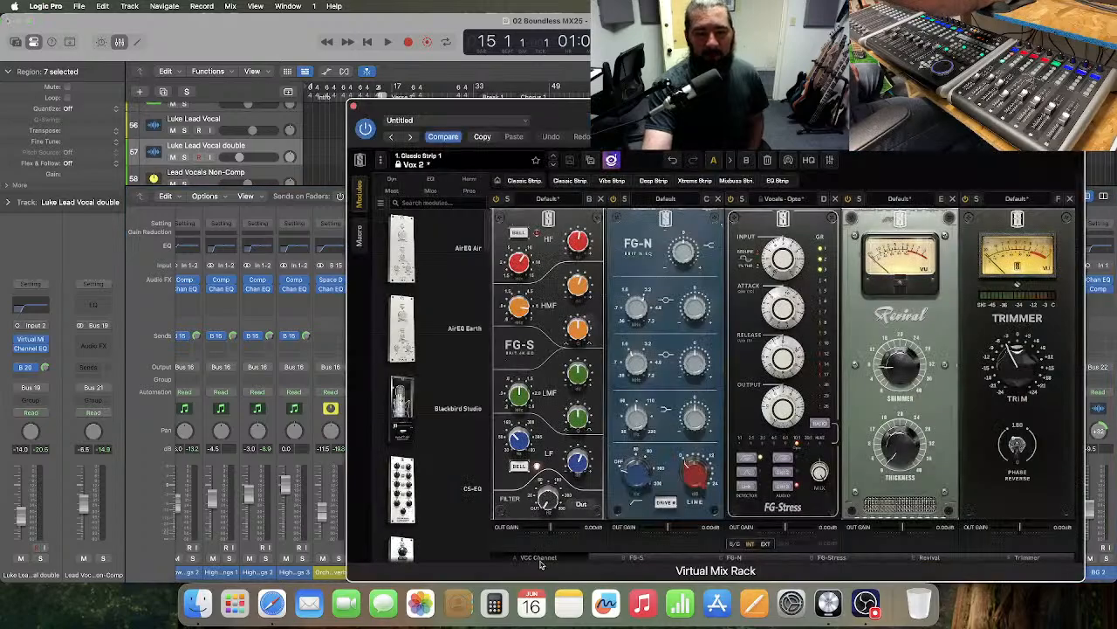
{"action": "left_click", "coordinate": [354, 107]}
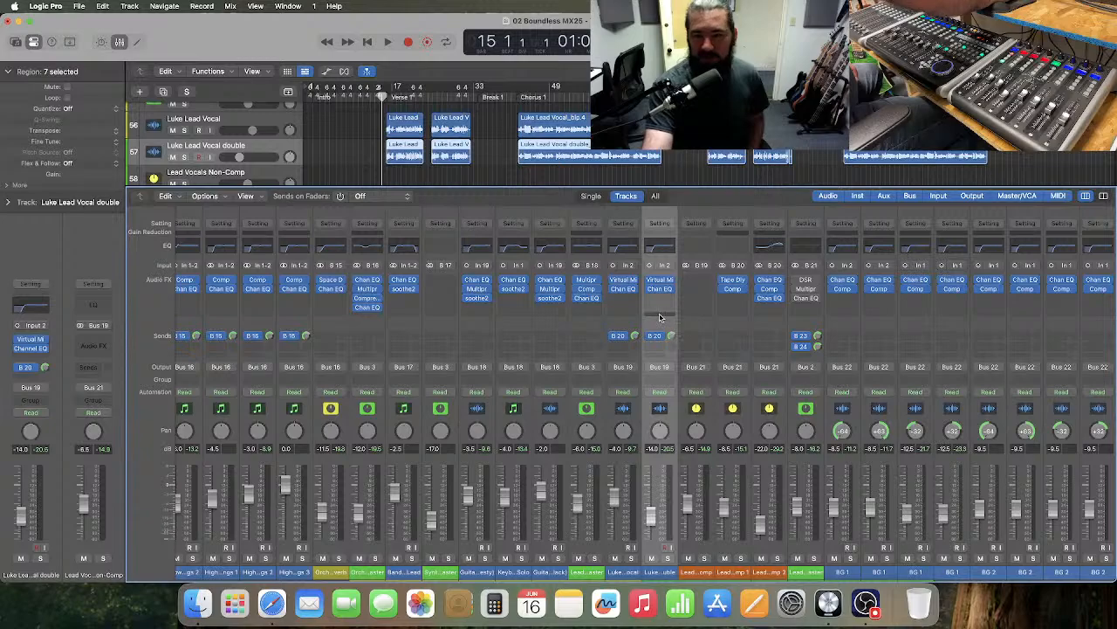
- Go through the Lead Vocals Non-Comp, Comp 1 and Comp 2 channels and select the Lead Vocals Master
{"action": "left_click", "coordinate": [689, 424]}
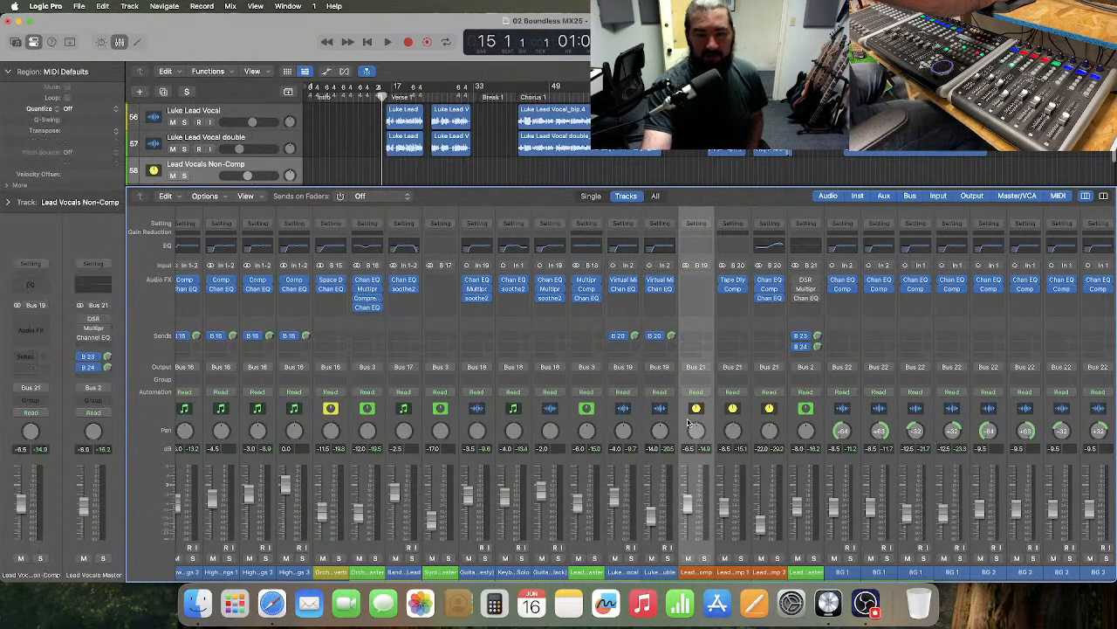
{"action": "left_click", "coordinate": [748, 423]}
{"action": "left_click", "coordinate": [758, 423]}
{"action": "left_click", "coordinate": [748, 424]}
{"action": "left_click", "coordinate": [758, 422]}
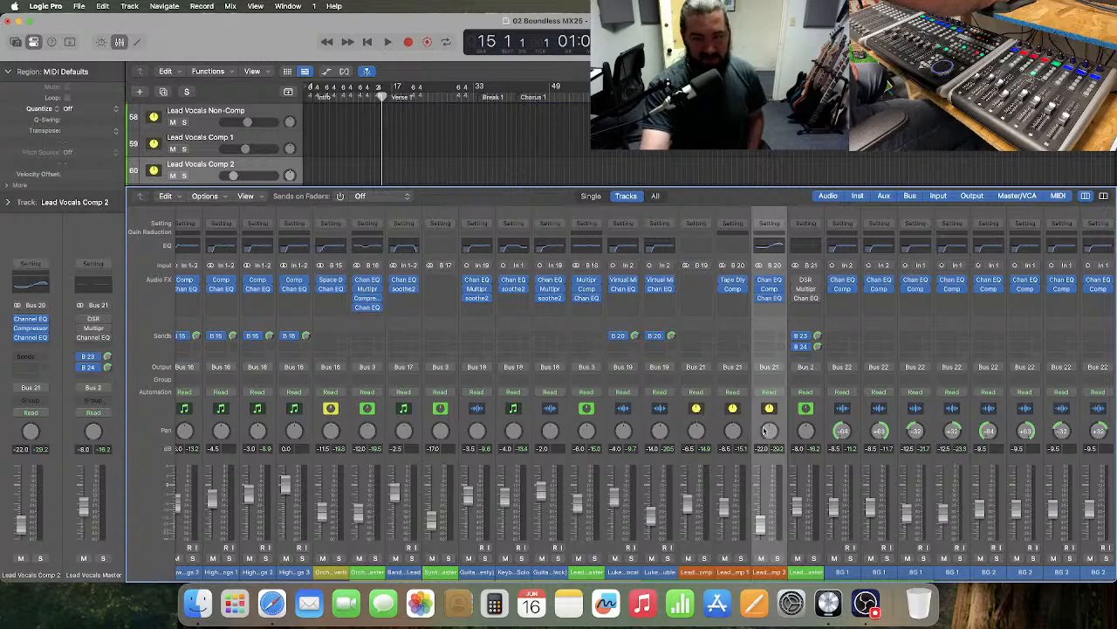
{"action": "left_click", "coordinate": [792, 425]}
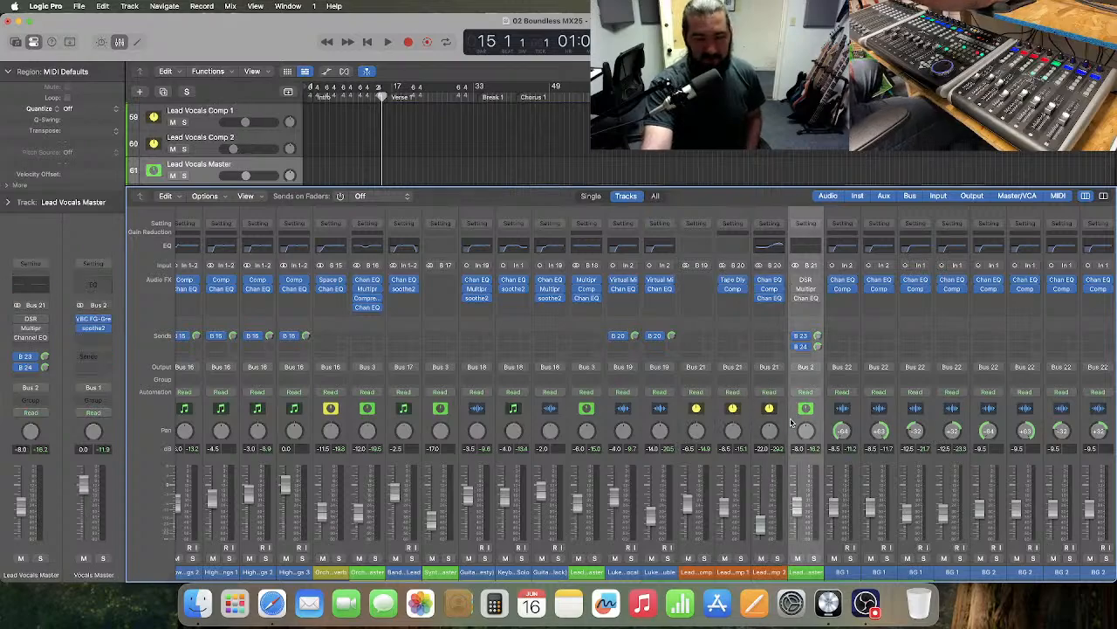
- Enable the DSR de-esser on the Lead Vocals Master, audition it from bar 41 through the chorus, and close it
{"action": "left_click", "coordinate": [805, 281]}
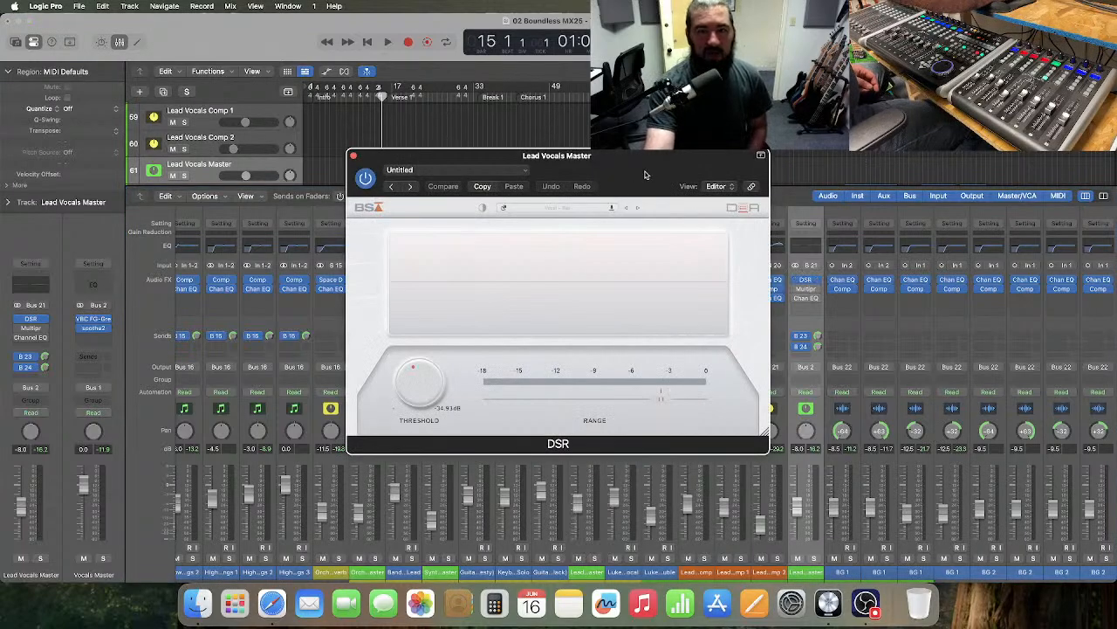
{"action": "left_click_drag", "start_coordinate": [645, 175], "coordinate": [694, 229]}
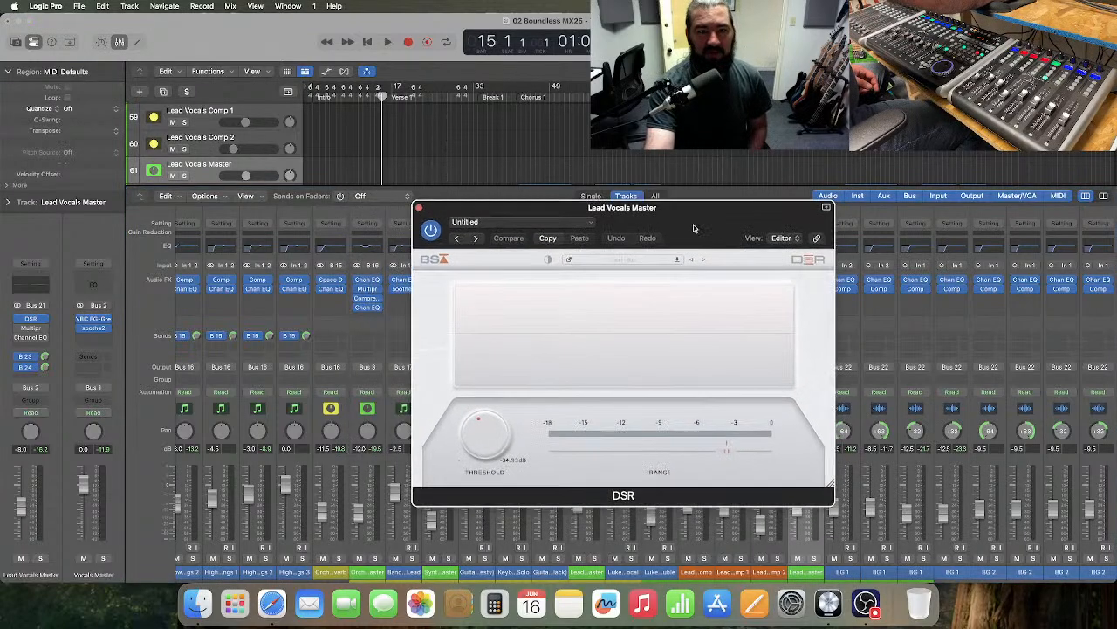
{"action": "left_click", "coordinate": [511, 98]}
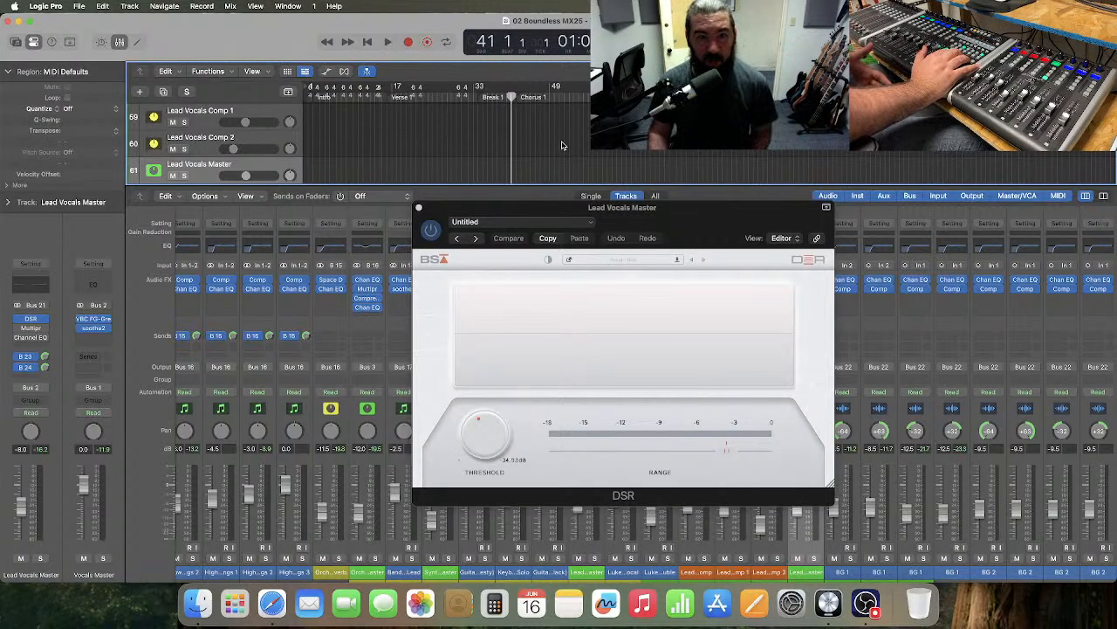
{"action": "key", "text": "space"}
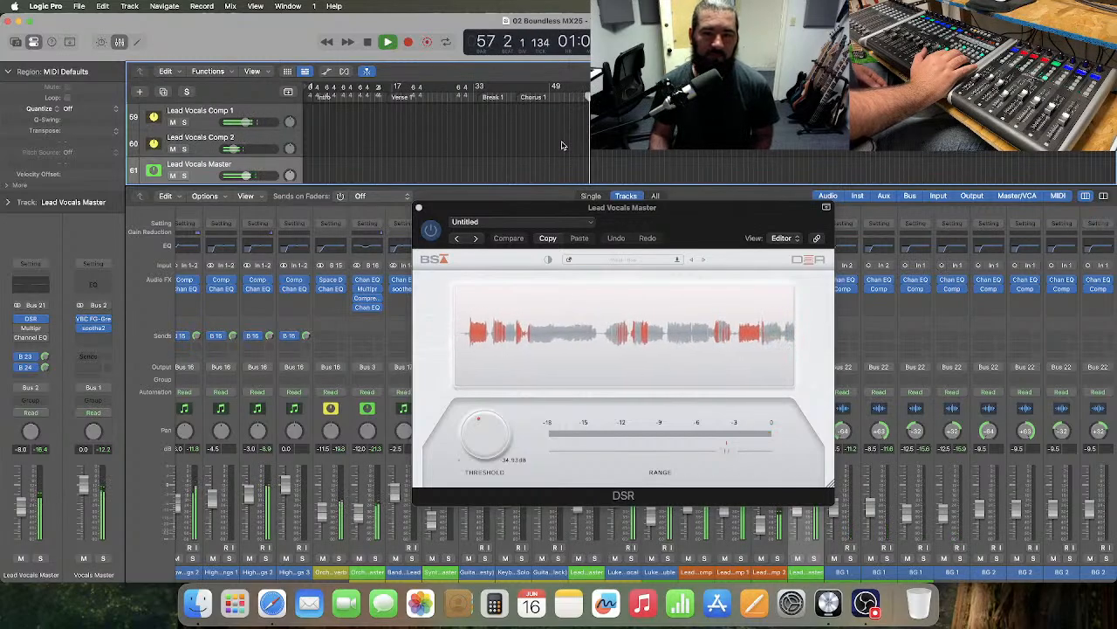
{"action": "key", "text": "space"}
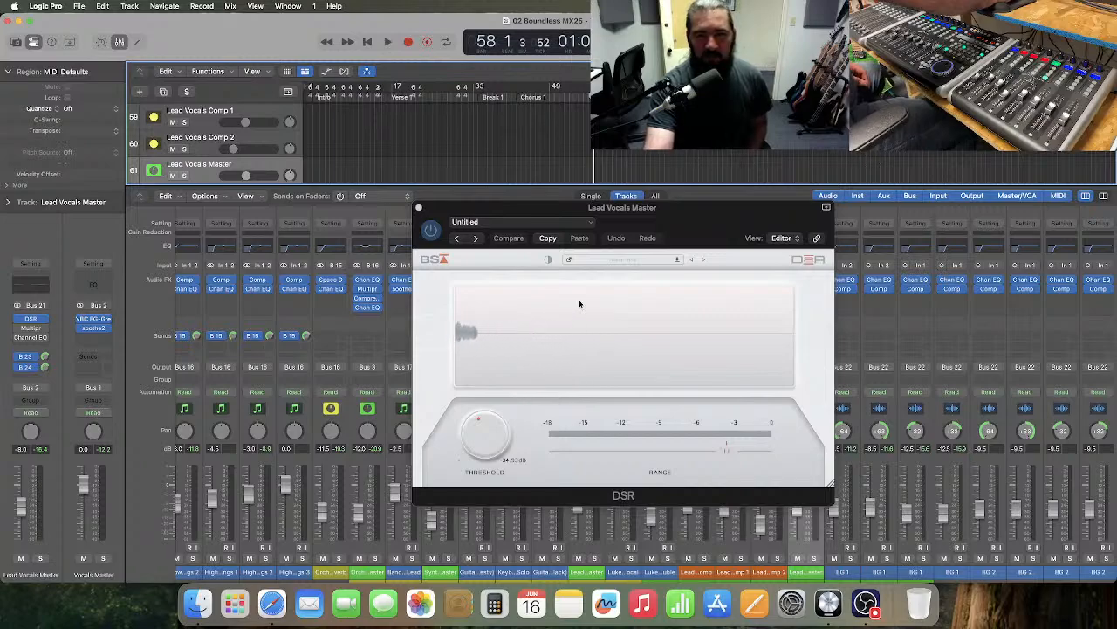
{"action": "left_click", "coordinate": [420, 210]}
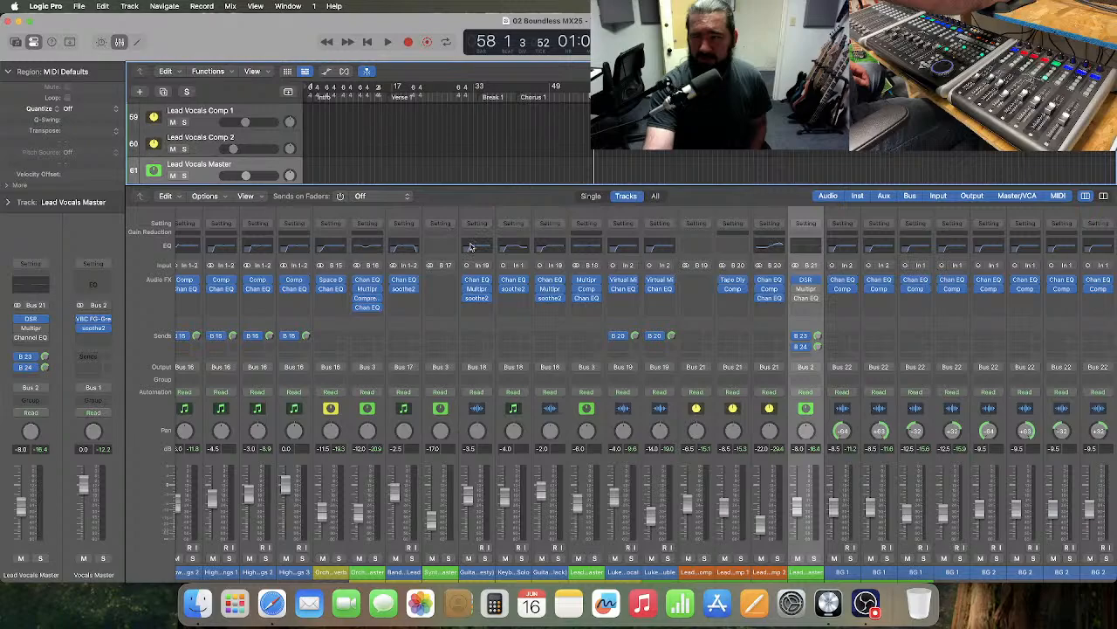
- Insert a stereo Eiosis E2Deesser after the DSR on the Lead Vocals Master and load the custom preset 2025 DeEss Default
{"action": "left_click", "coordinate": [803, 290]}
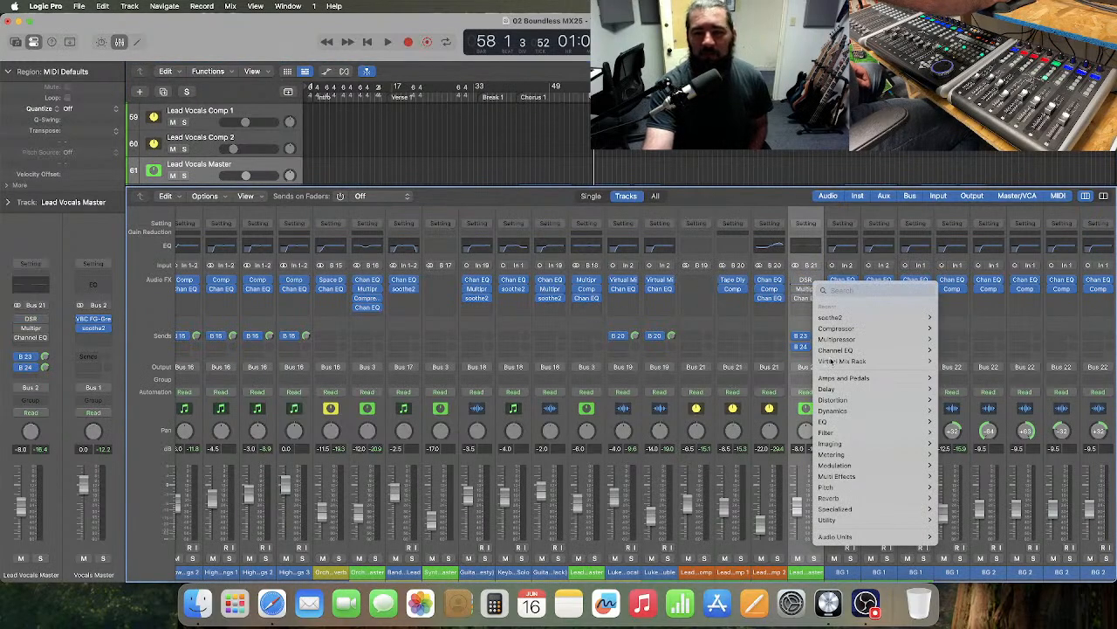
{"action": "mouse_move", "coordinate": [908, 536]}
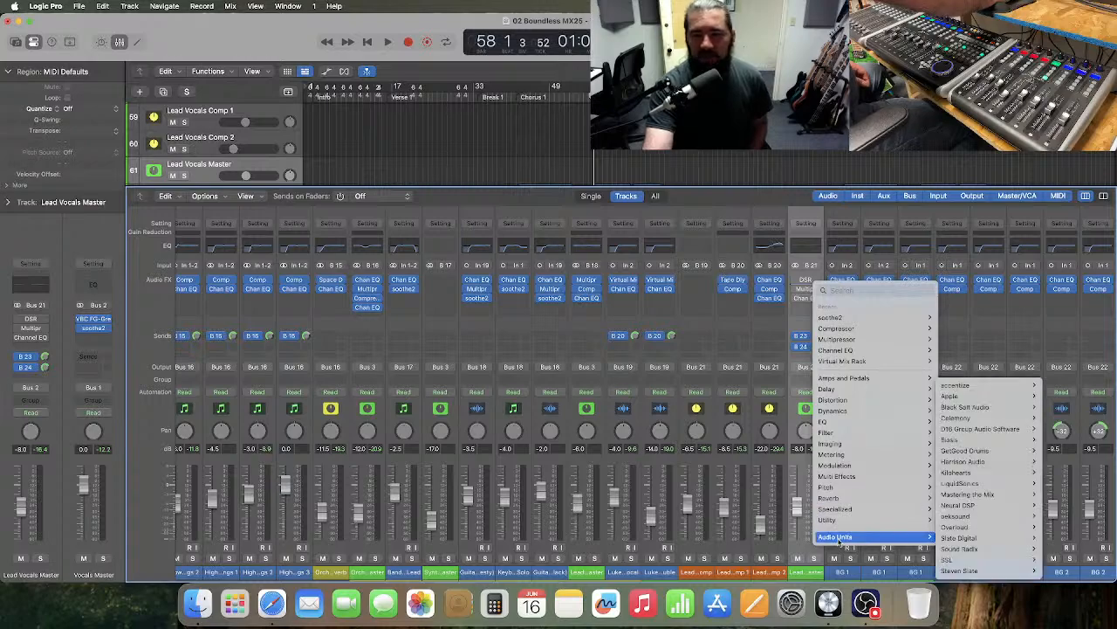
{"action": "mouse_move", "coordinate": [991, 441]}
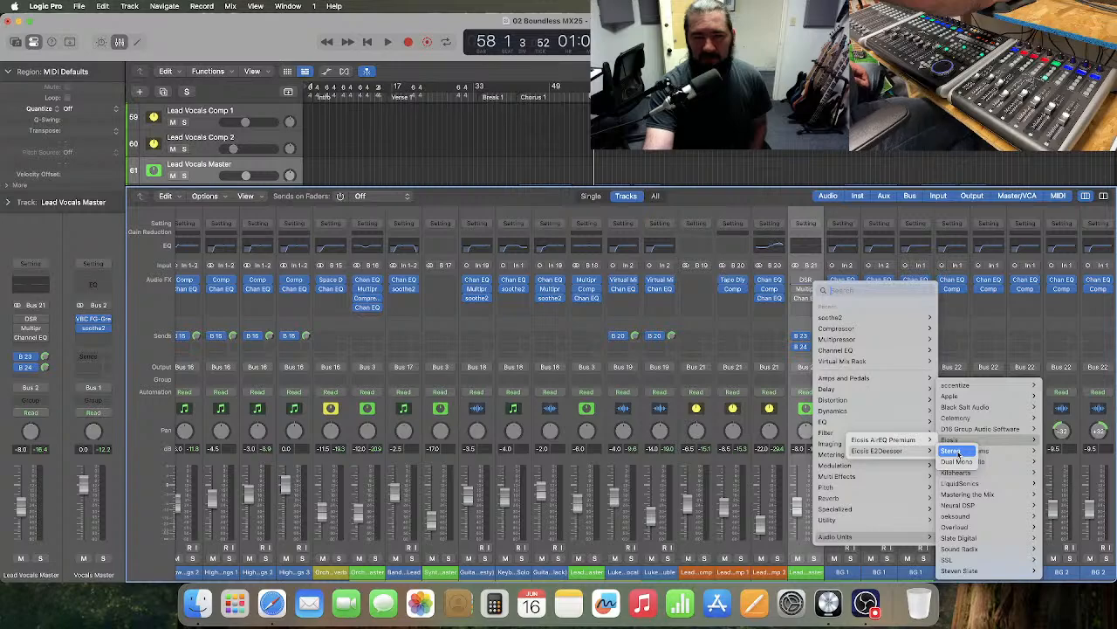
{"action": "left_click", "coordinate": [958, 454]}
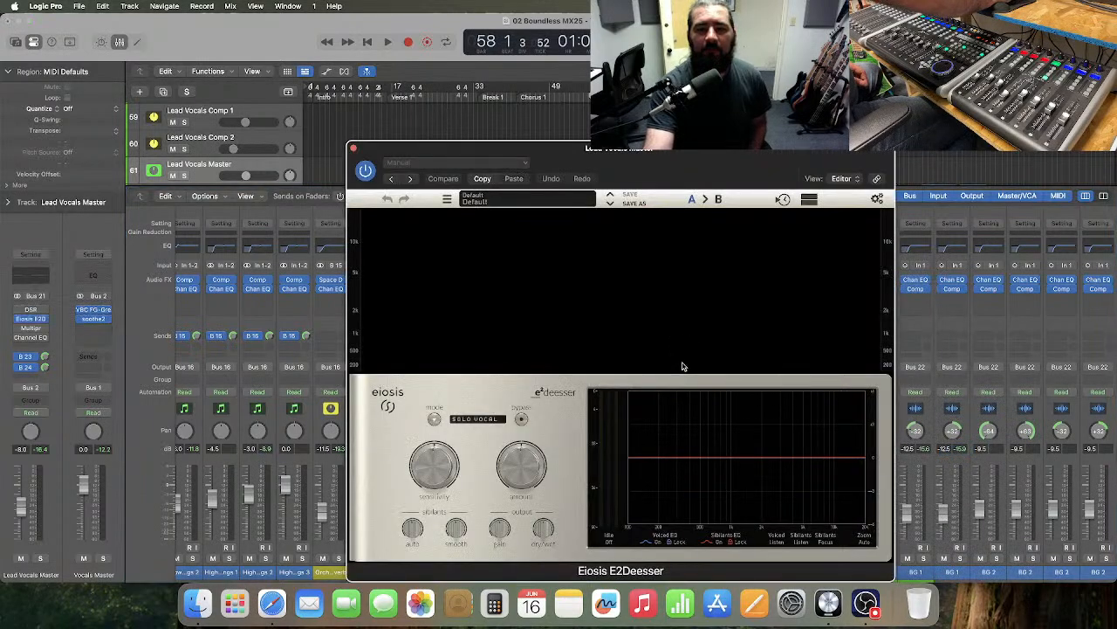
{"action": "left_click", "coordinate": [515, 206]}
{"action": "mouse_move", "coordinate": [523, 224]}
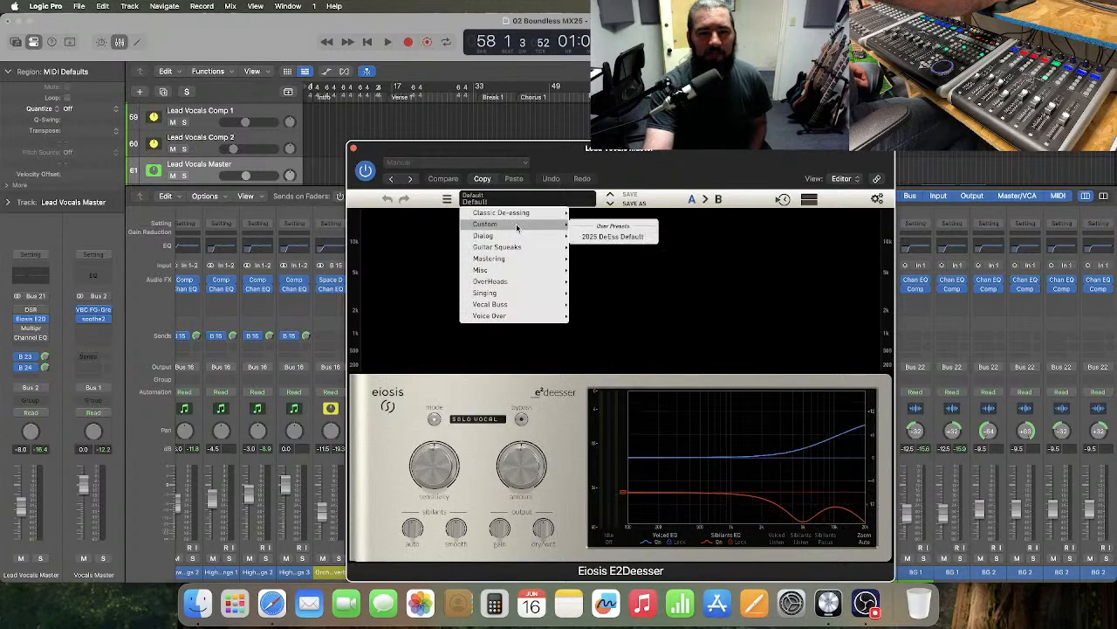
{"action": "left_click", "coordinate": [622, 237]}
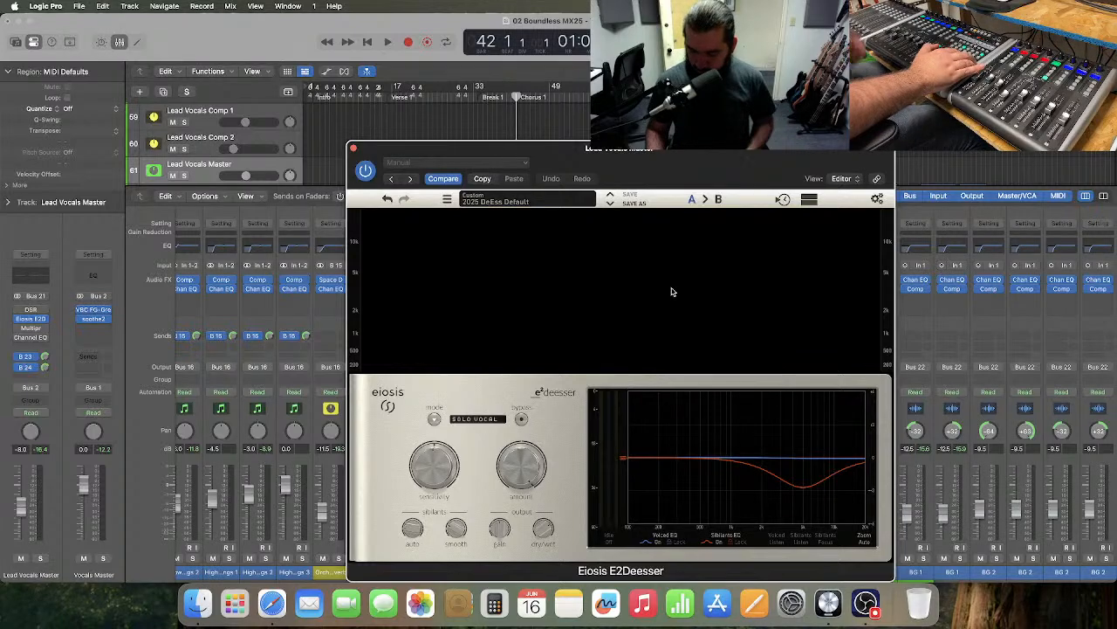
- Play the chorus from bar 42 and compare the E2Deesser with the DSR by alternating their bypass states, leaving only the E2Deesser enabled
{"action": "key", "text": "space"}
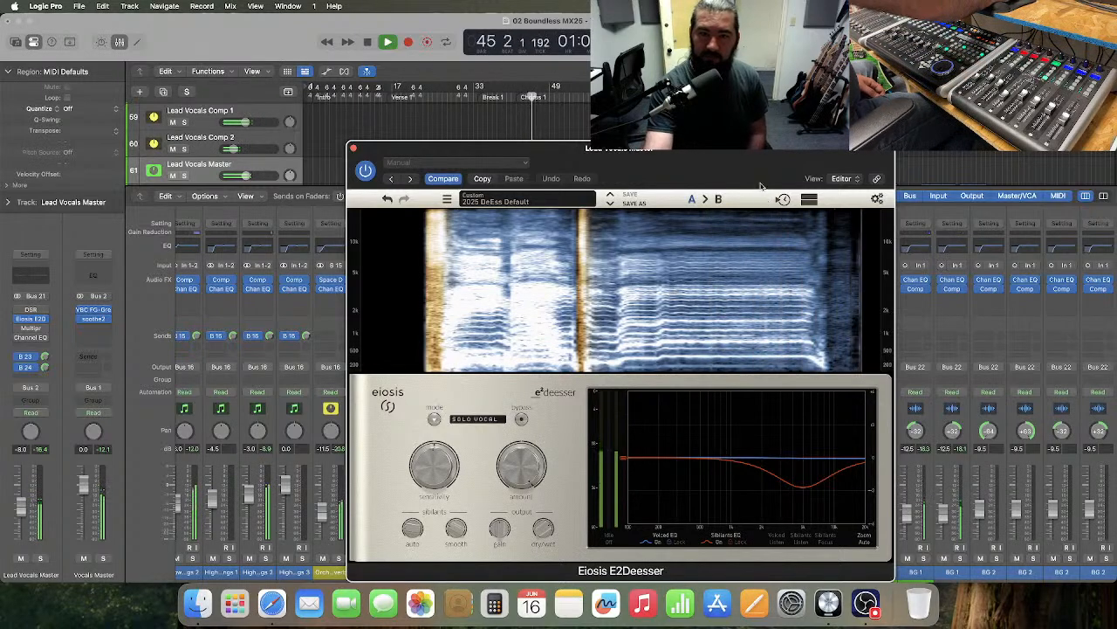
{"action": "left_click_drag", "start_coordinate": [772, 182], "coordinate": [453, 161]}
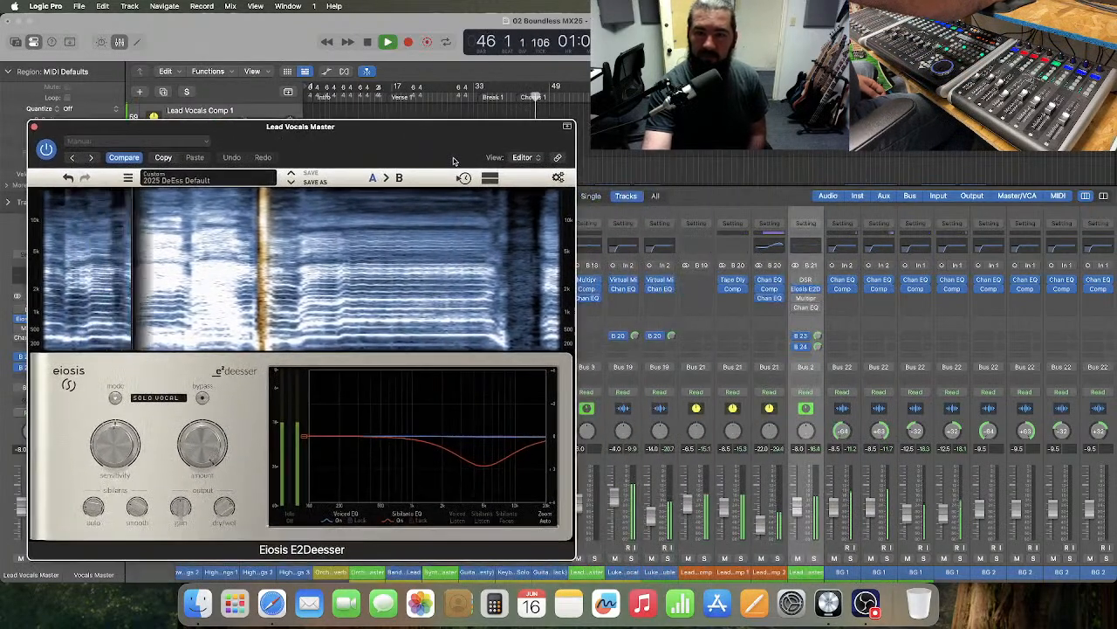
{"action": "left_click", "coordinate": [806, 280]}
{"action": "left_click_drag", "start_coordinate": [690, 221], "coordinate": [830, 164]}
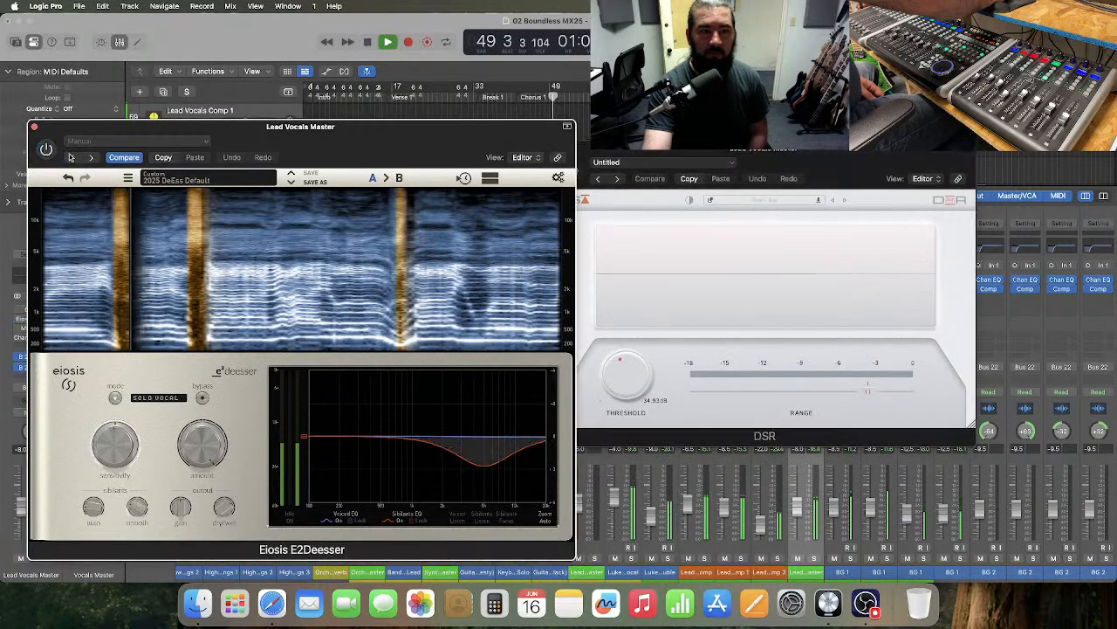
{"action": "left_click", "coordinate": [571, 171]}
{"action": "left_click", "coordinate": [572, 171]}
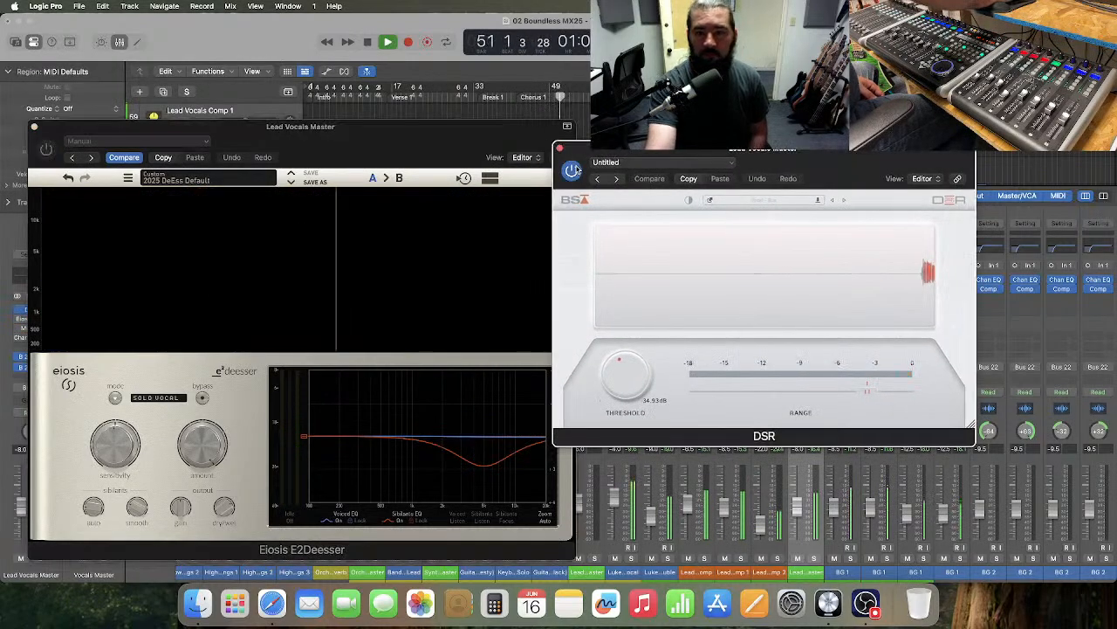
{"action": "left_click_drag", "start_coordinate": [609, 164], "coordinate": [689, 160]}
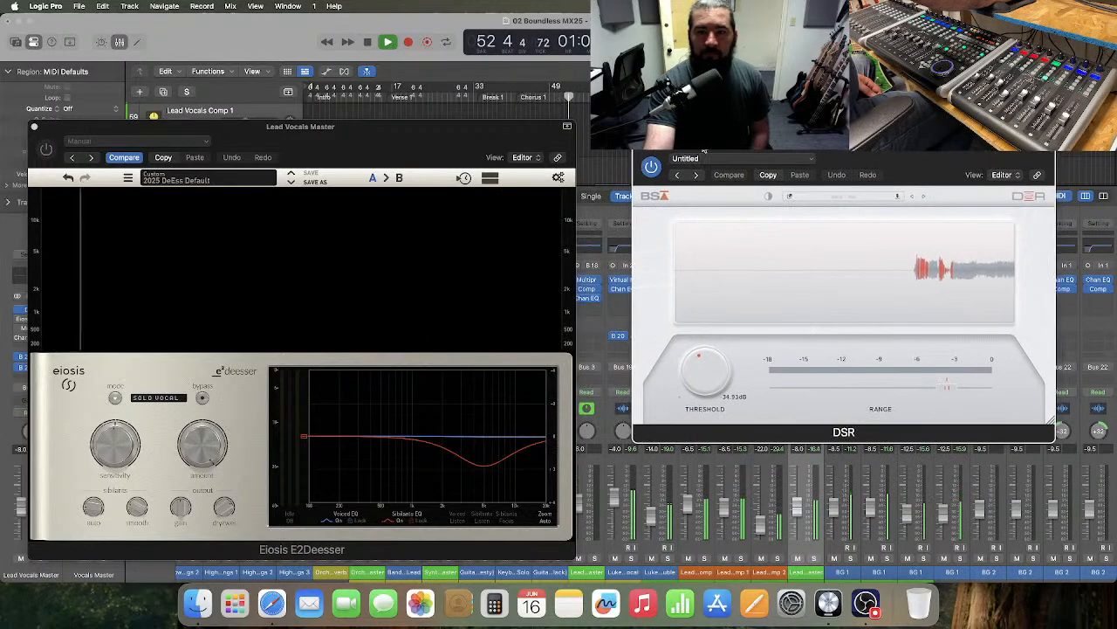
{"action": "left_click", "coordinate": [653, 169]}
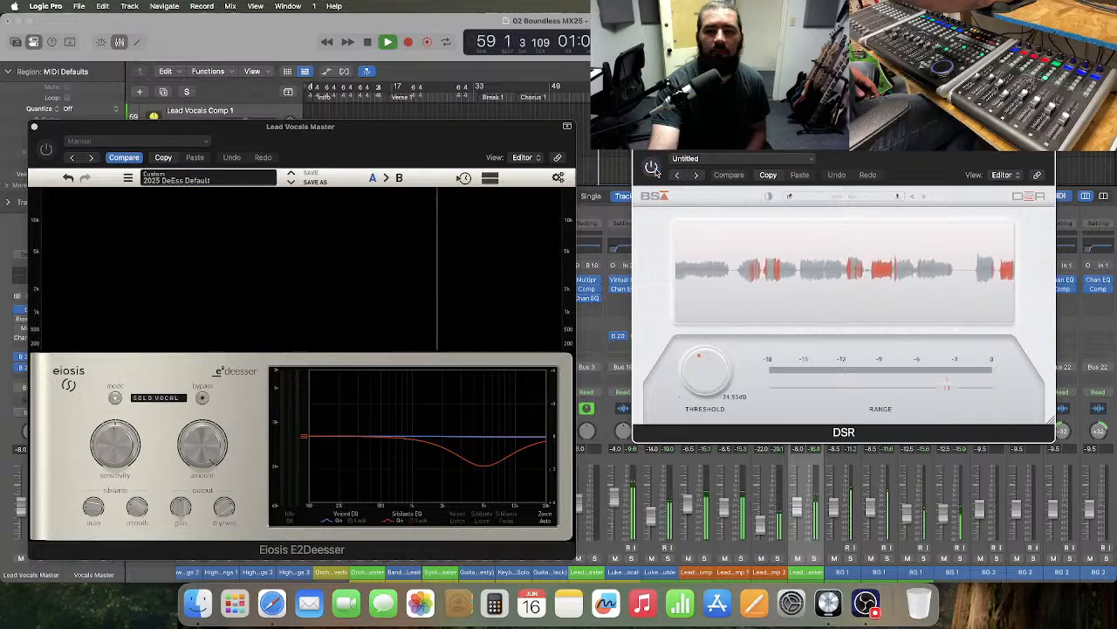
{"action": "left_click", "coordinate": [45, 148]}
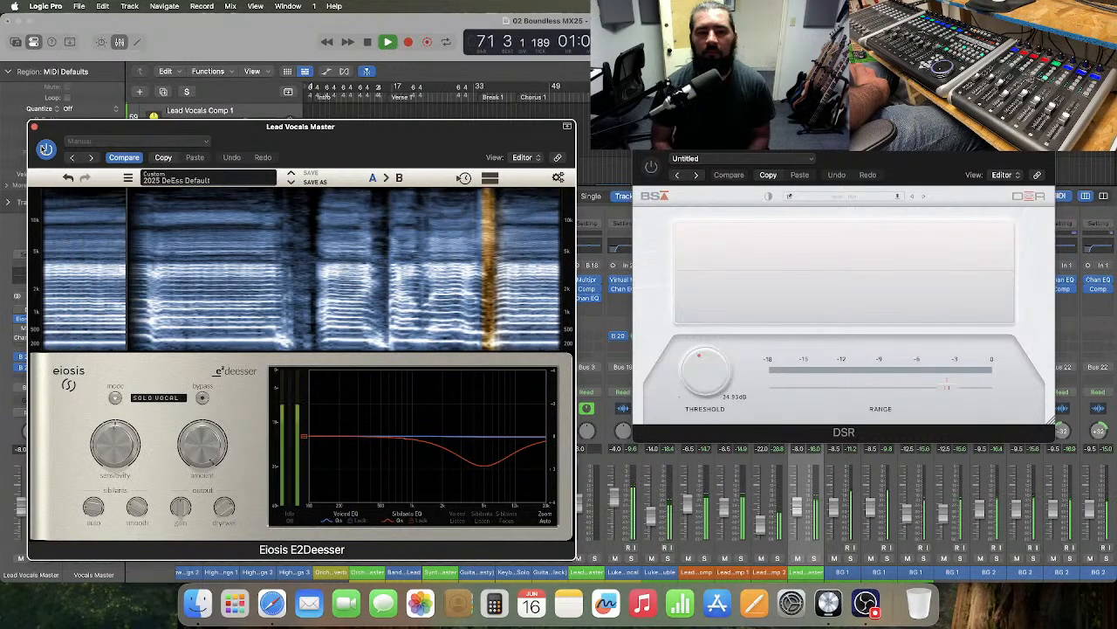
{"action": "key", "text": "space"}
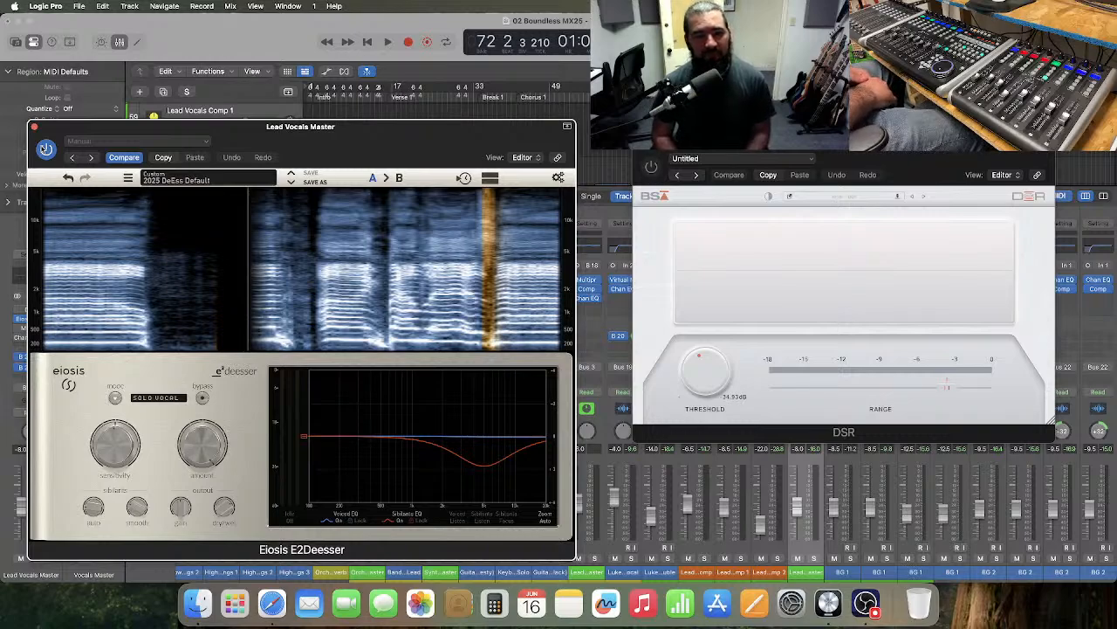
- Move the playhead back to bar 42 at the start of the chorus
{"action": "key", "text": "comma"}
{"action": "key", "text": "comma"}
{"action": "key", "text": "comma"}
{"action": "key", "text": "comma"}
{"action": "key", "text": "comma"}
{"action": "key", "text": "comma"}
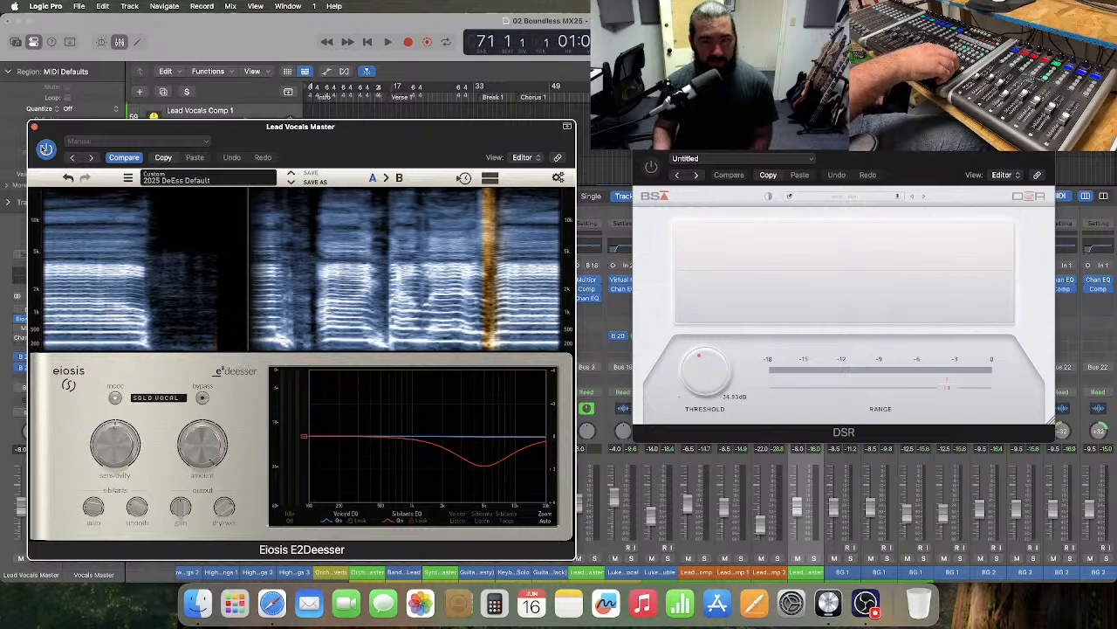
{"action": "key", "text": "comma"}
{"action": "key", "text": "comma"}
{"action": "key", "text": "comma"}
{"action": "key", "text": "comma"}
{"action": "key", "text": "comma"}
{"action": "key", "text": "comma"}
{"action": "key", "text": "comma"}
{"action": "key", "text": "comma"}
{"action": "key", "text": "comma"}
{"action": "key", "text": "comma"}
{"action": "key", "text": "comma"}
{"action": "key", "text": "comma"}
{"action": "key", "text": "comma"}
{"action": "key", "text": "comma"}
{"action": "key", "text": "comma"}
{"action": "key", "text": "comma"}
{"action": "key", "text": "comma"}
{"action": "key", "text": "comma"}
{"action": "key", "text": "comma"}
{"action": "key", "text": "comma"}
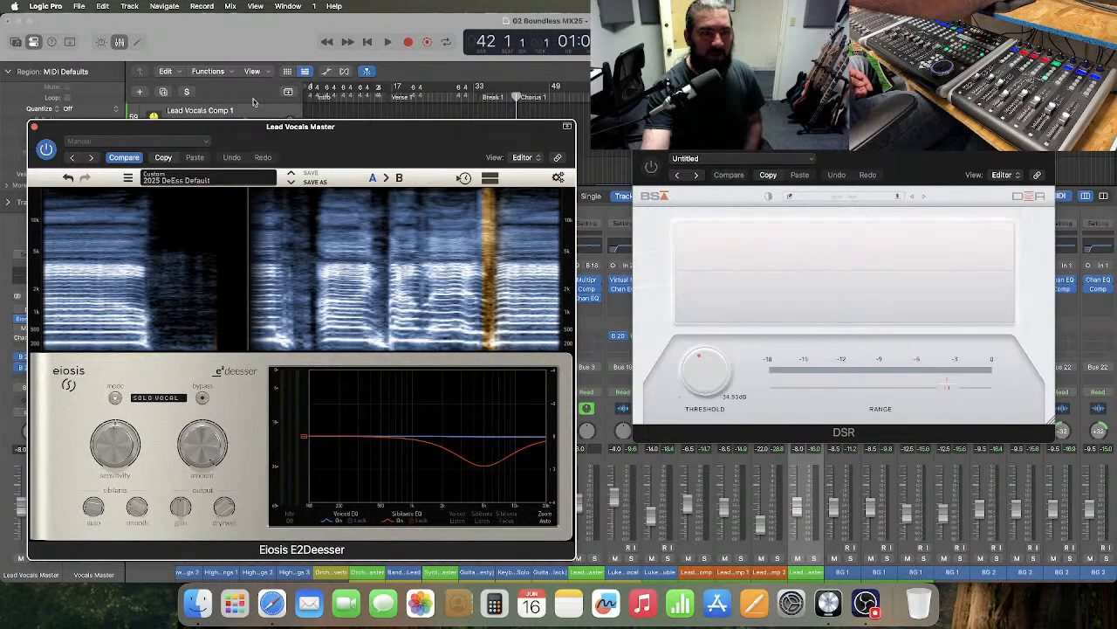
- Close both de-essers, remove the DSR from the Lead Vocals Master and move the remaining plug-ins up to close the empty slot
{"action": "left_click", "coordinate": [641, 150]}
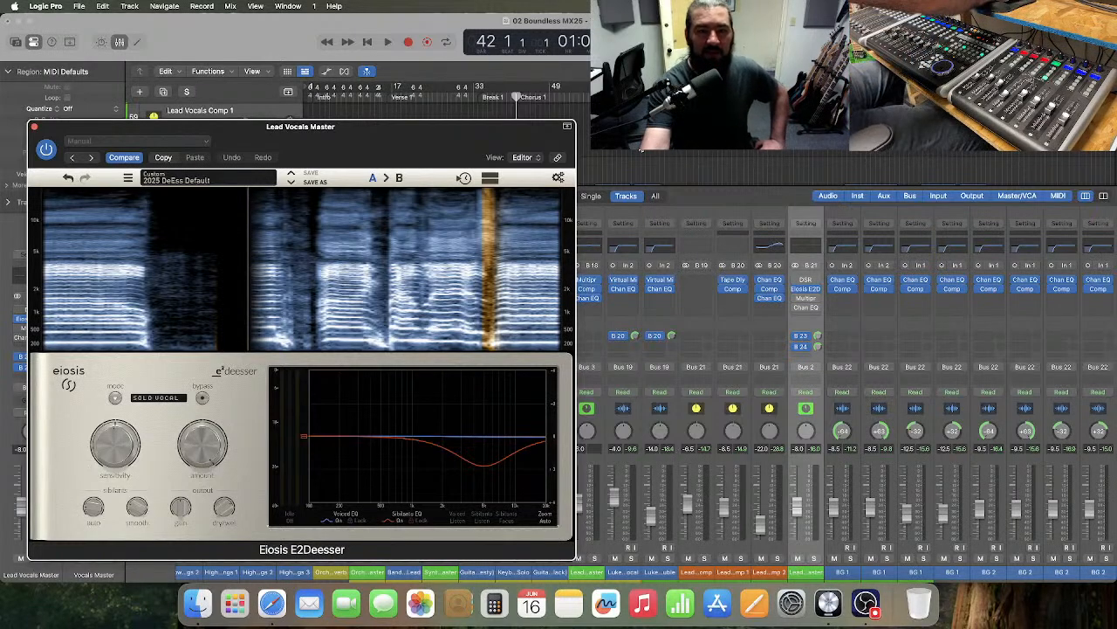
{"action": "left_click_drag", "start_coordinate": [415, 147], "coordinate": [513, 136]}
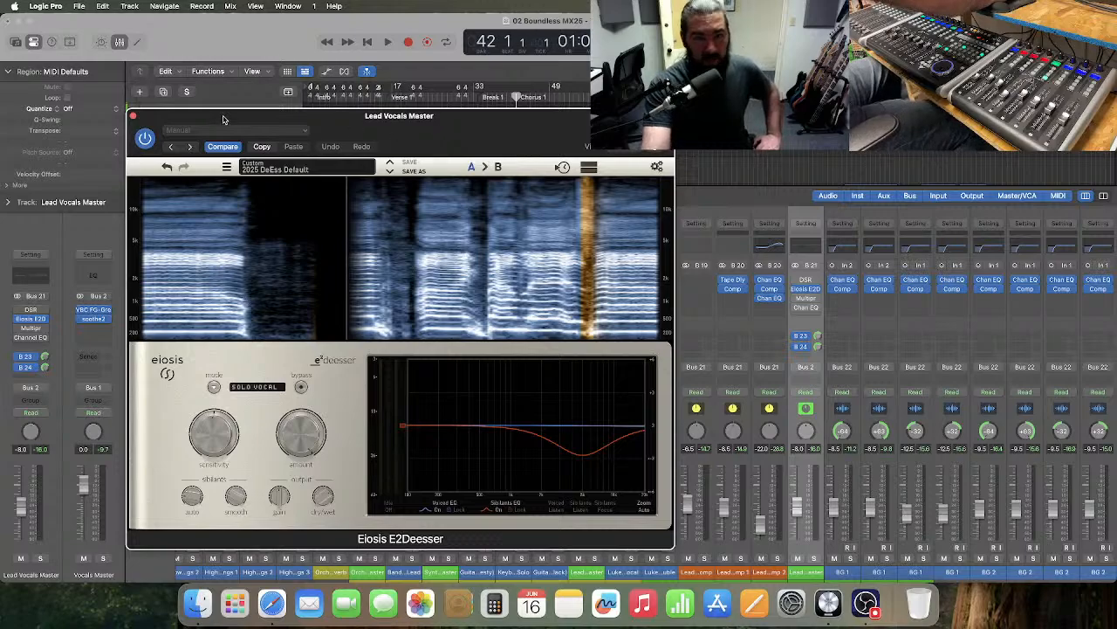
{"action": "left_click", "coordinate": [133, 116]}
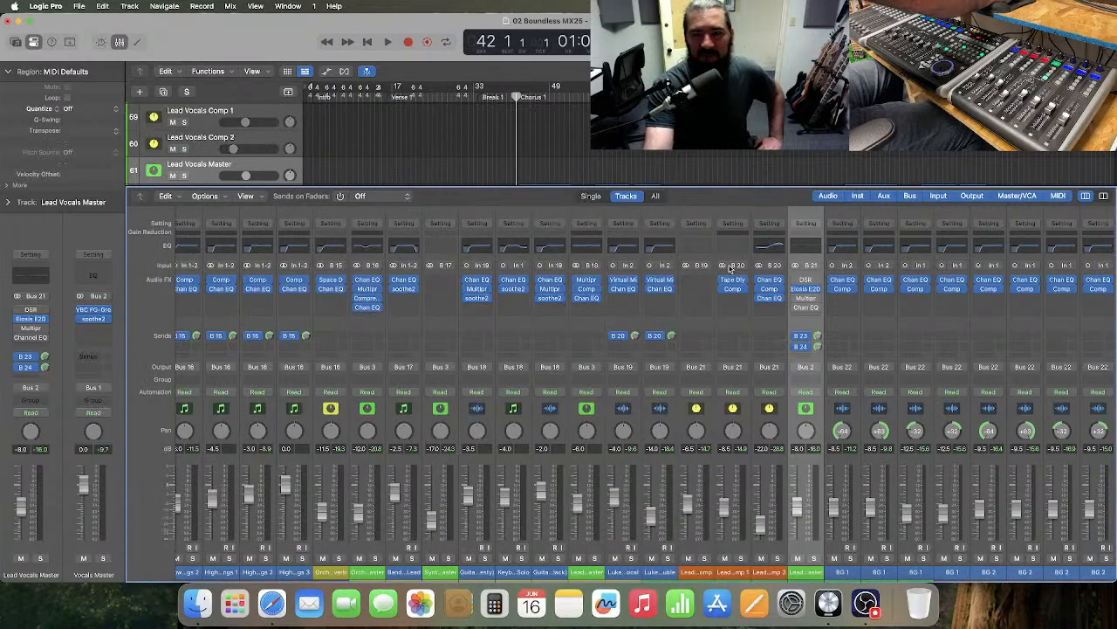
{"action": "left_click", "coordinate": [812, 289]}
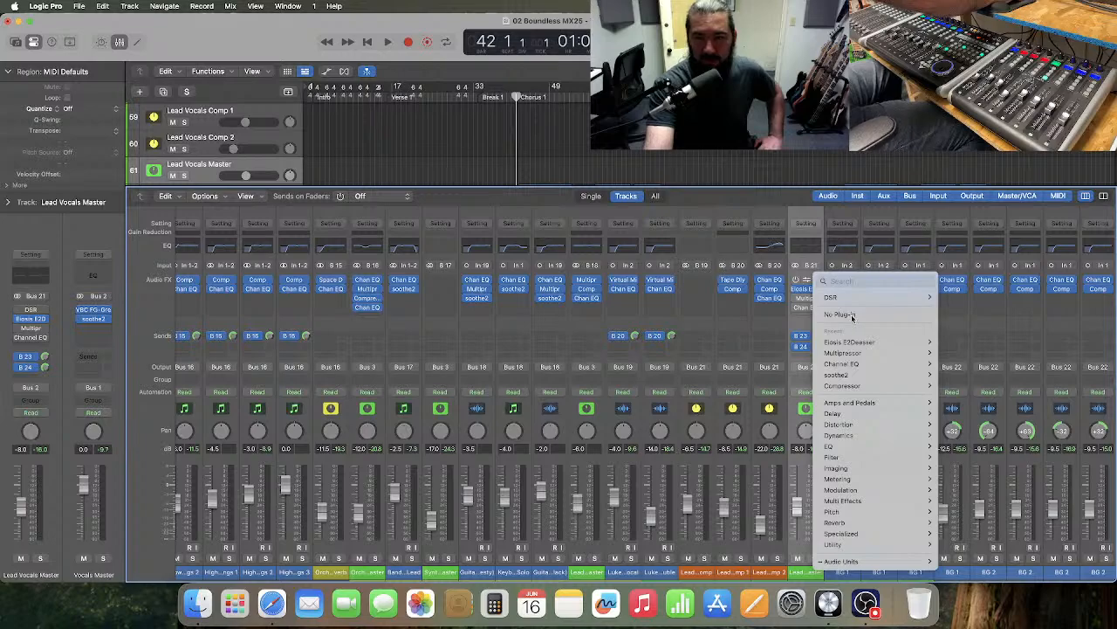
{"action": "left_click", "coordinate": [851, 314]}
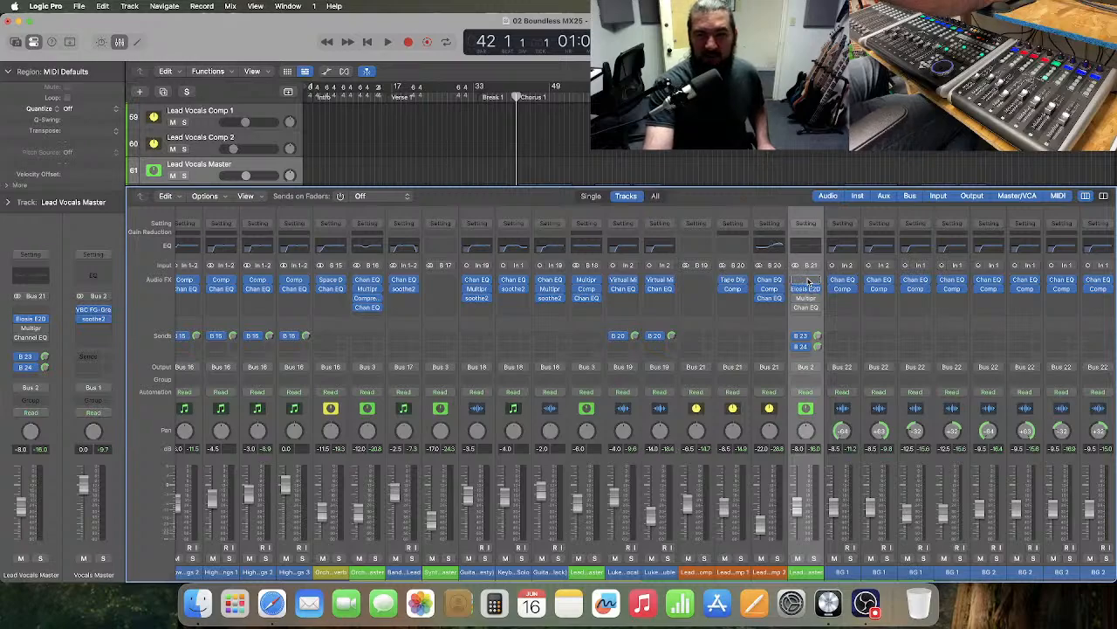
{"action": "left_click_drag", "start_coordinate": [809, 282], "coordinate": [806, 288]}
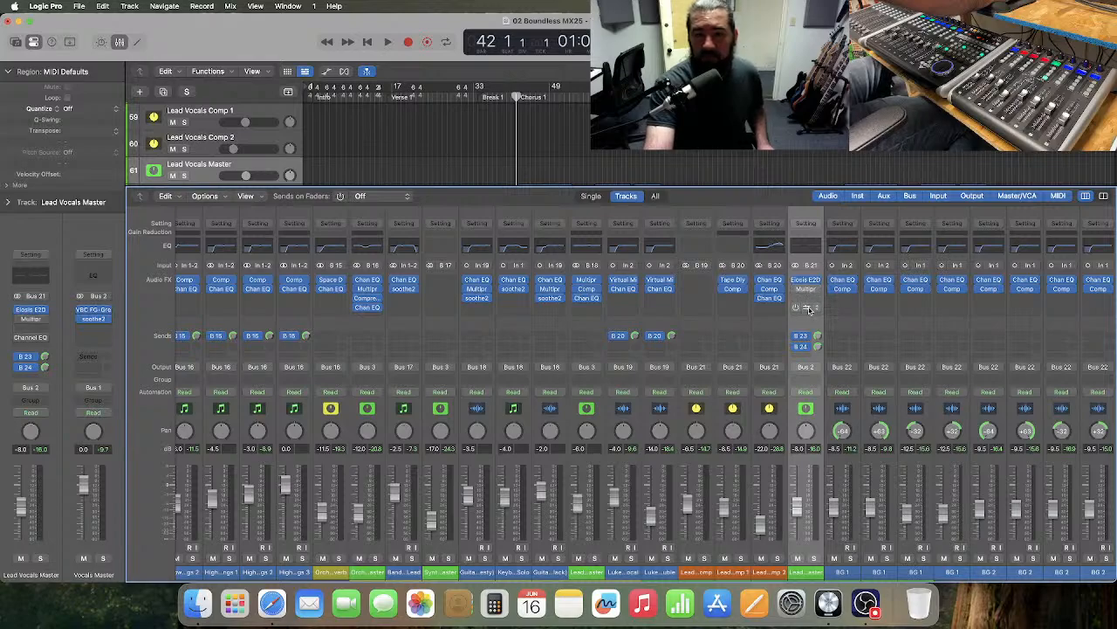
{"action": "left_click_drag", "start_coordinate": [809, 309], "coordinate": [806, 297]}
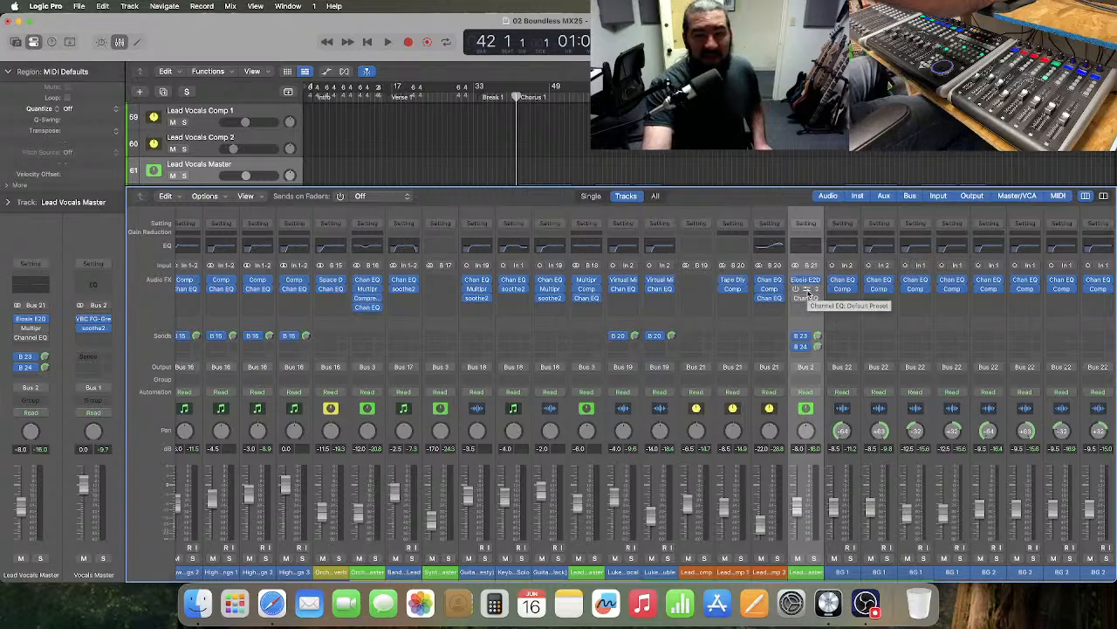
- Enable the Multipressor on the Lead Vocals Master and audition it through the verse, with the playhead set to bar 15
{"action": "left_click", "coordinate": [807, 291]}
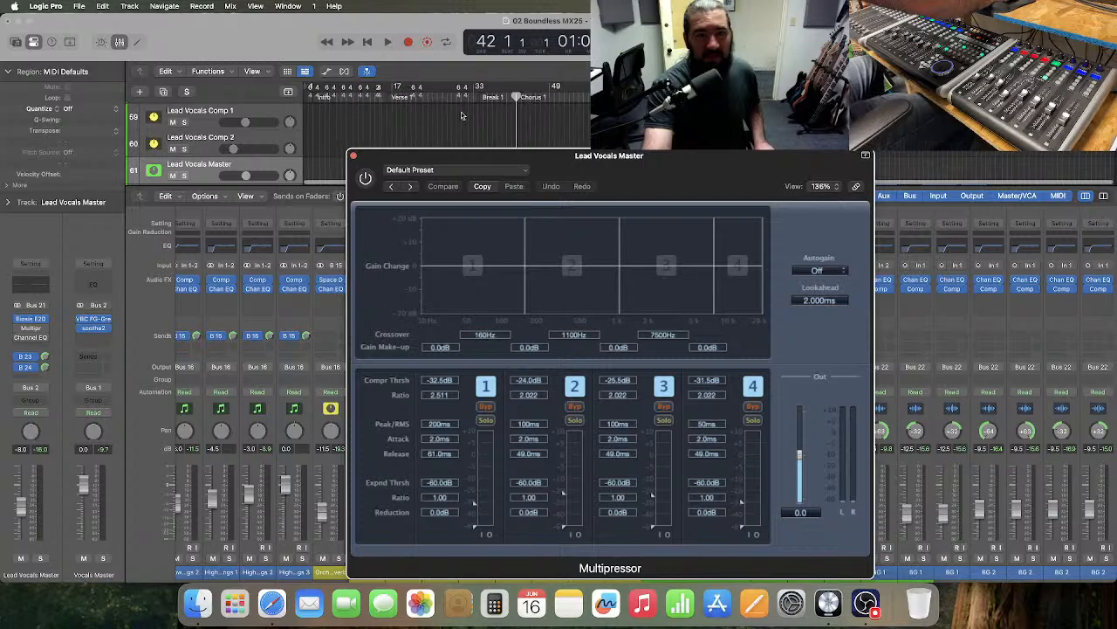
{"action": "left_click", "coordinate": [383, 103]}
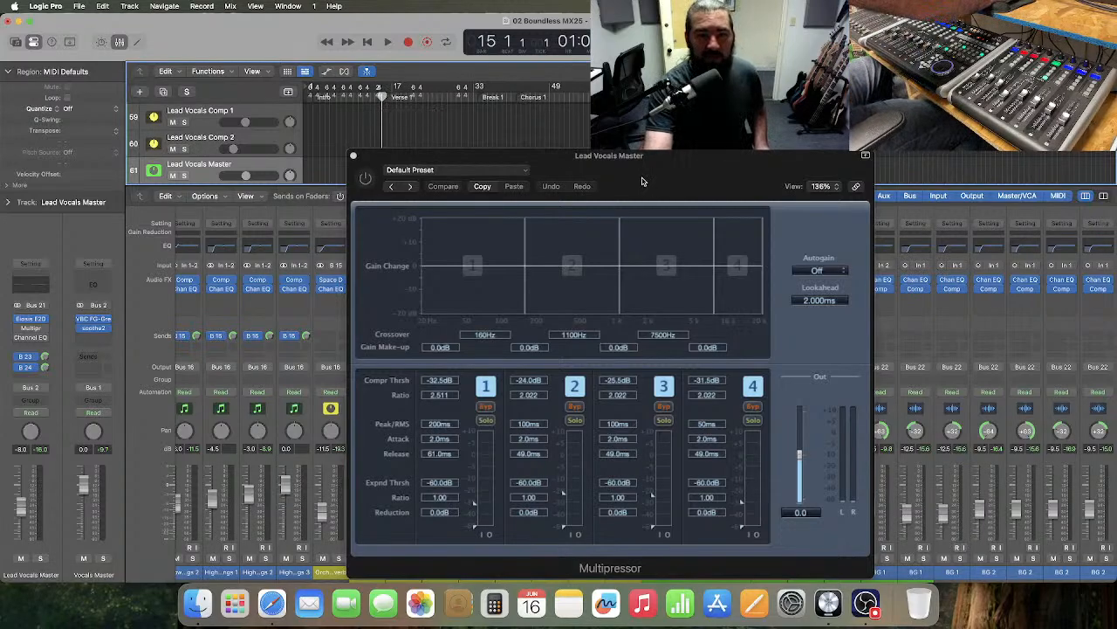
{"action": "left_click_drag", "start_coordinate": [636, 191], "coordinate": [629, 154]}
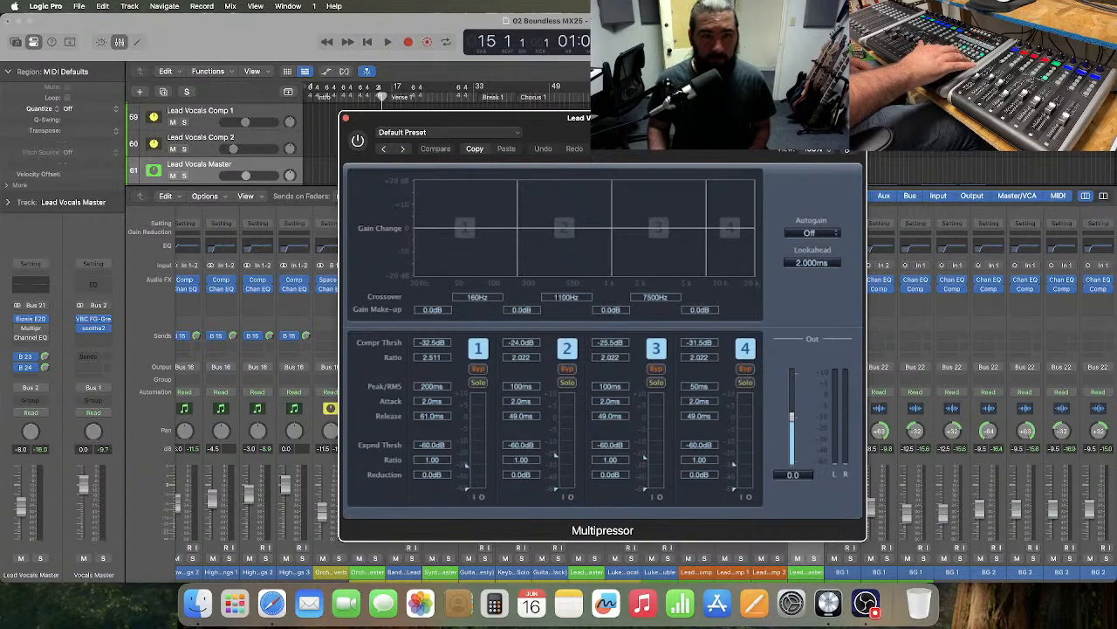
{"action": "key", "text": "space"}
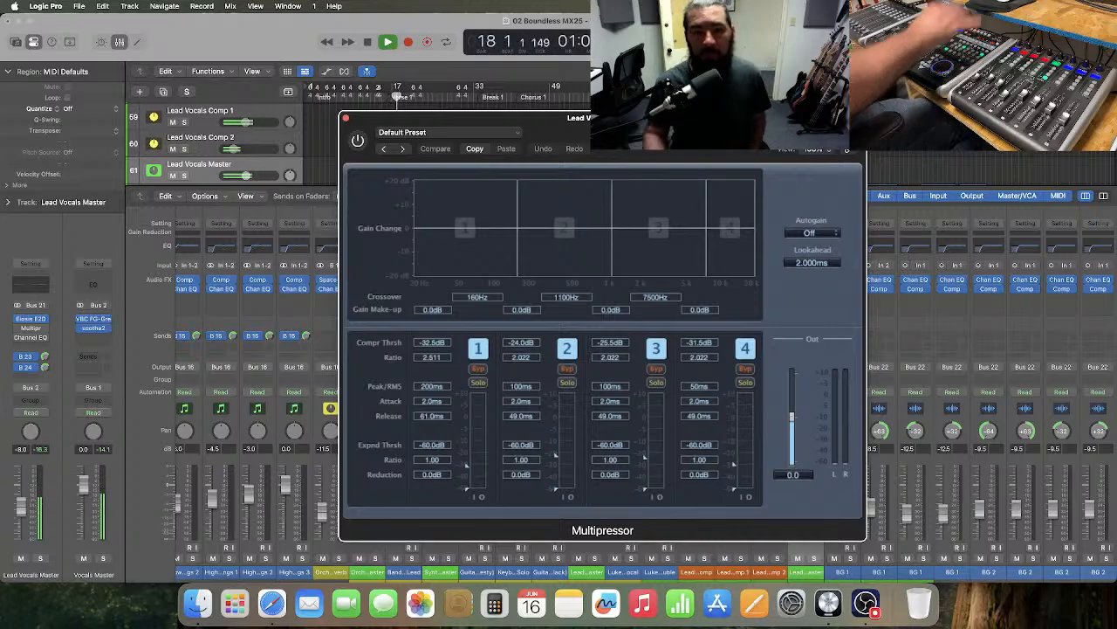
{"action": "key", "text": "space"}
{"action": "left_click", "coordinate": [359, 142]}
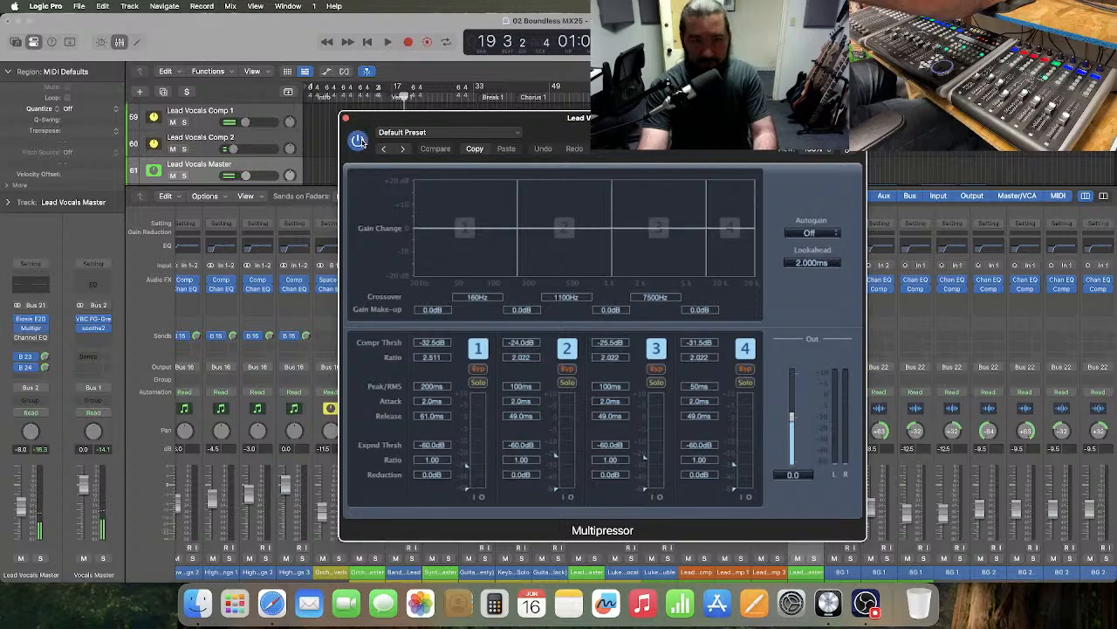
{"action": "key", "text": "space"}
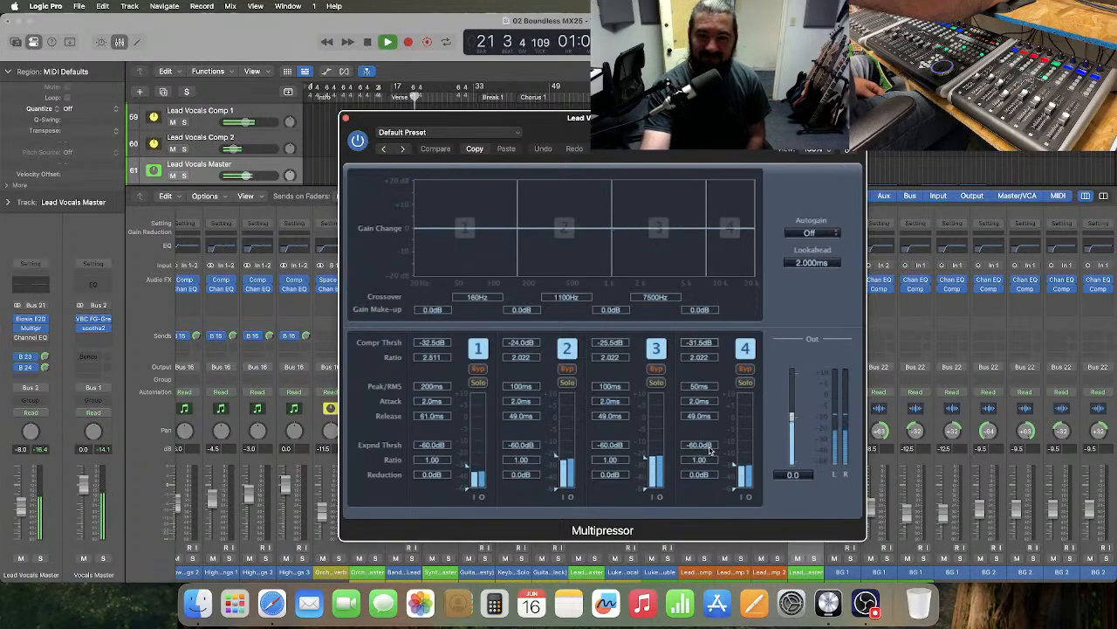
- Set the Multipressor compression thresholds to -23.5 dB on bands 2 and 3 and -29.5 dB on band 4, listen through, and close it
{"action": "left_click_drag", "start_coordinate": [647, 460], "coordinate": [647, 458]}
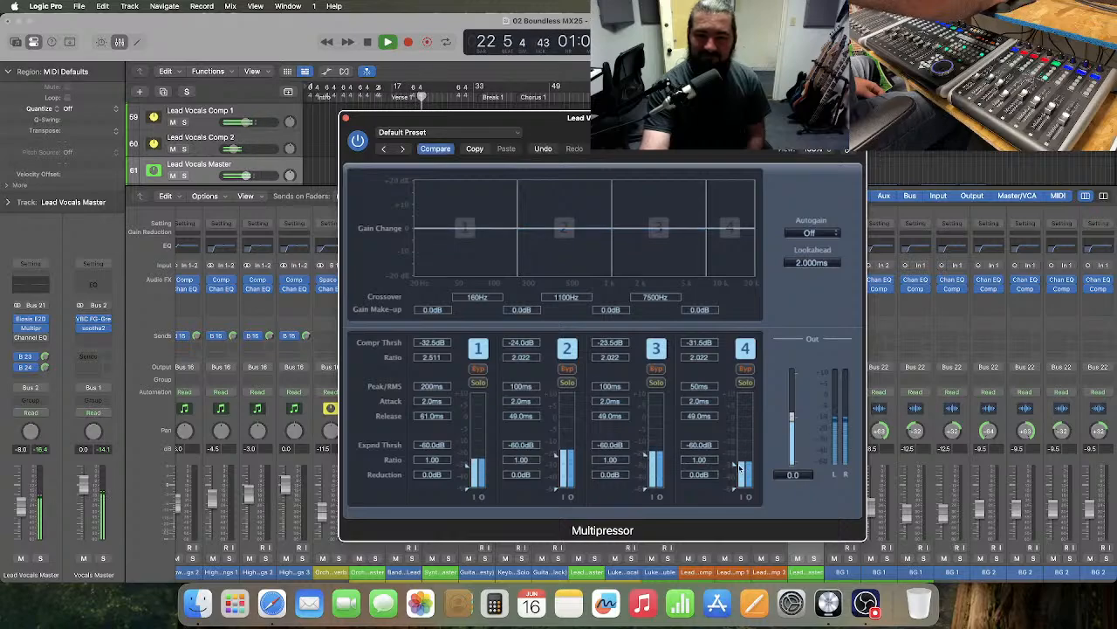
{"action": "left_click_drag", "start_coordinate": [735, 470], "coordinate": [736, 467]}
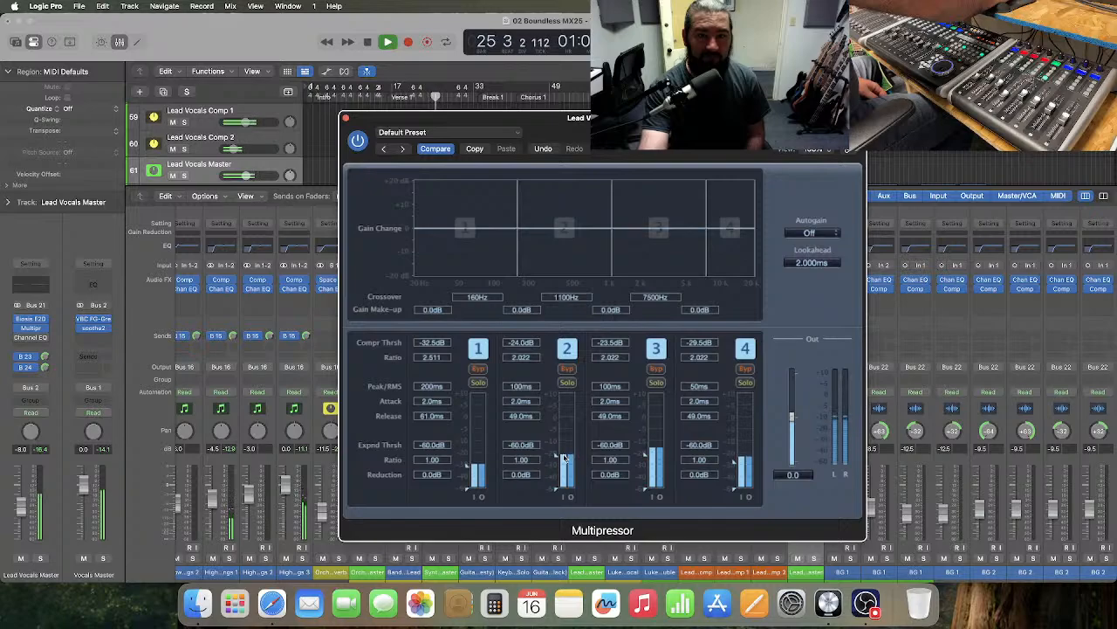
{"action": "left_click_drag", "start_coordinate": [558, 459], "coordinate": [560, 457]}
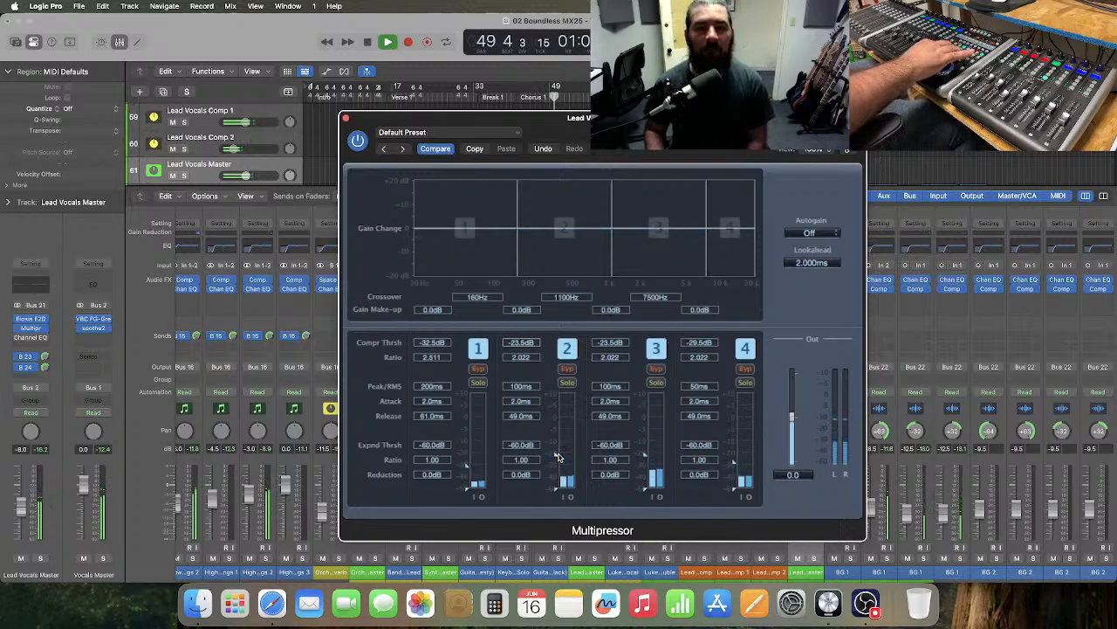
{"action": "key", "text": "space"}
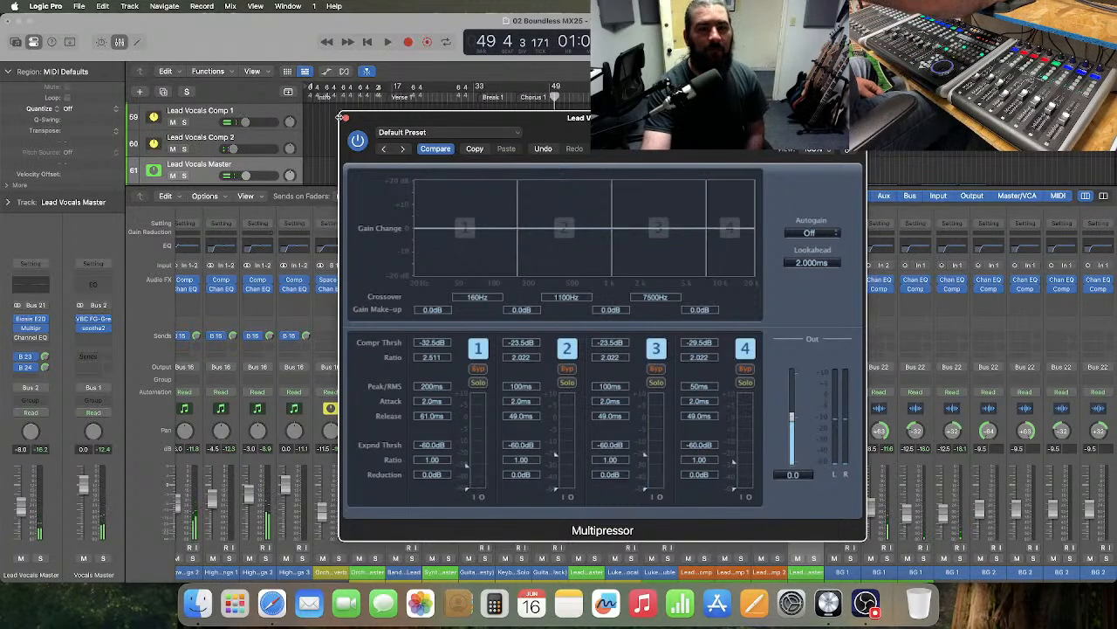
{"action": "left_click", "coordinate": [346, 118]}
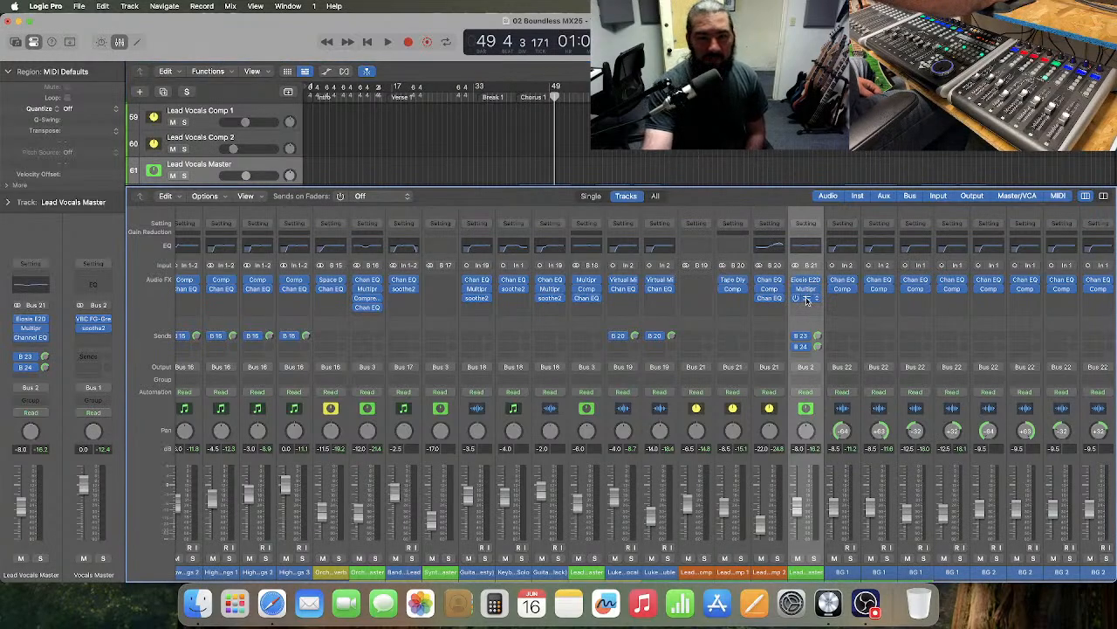
- Open the Channel EQ on the Lead Vocals Master and audition the chorus with the playhead set to bar 41
{"action": "left_click", "coordinate": [807, 298]}
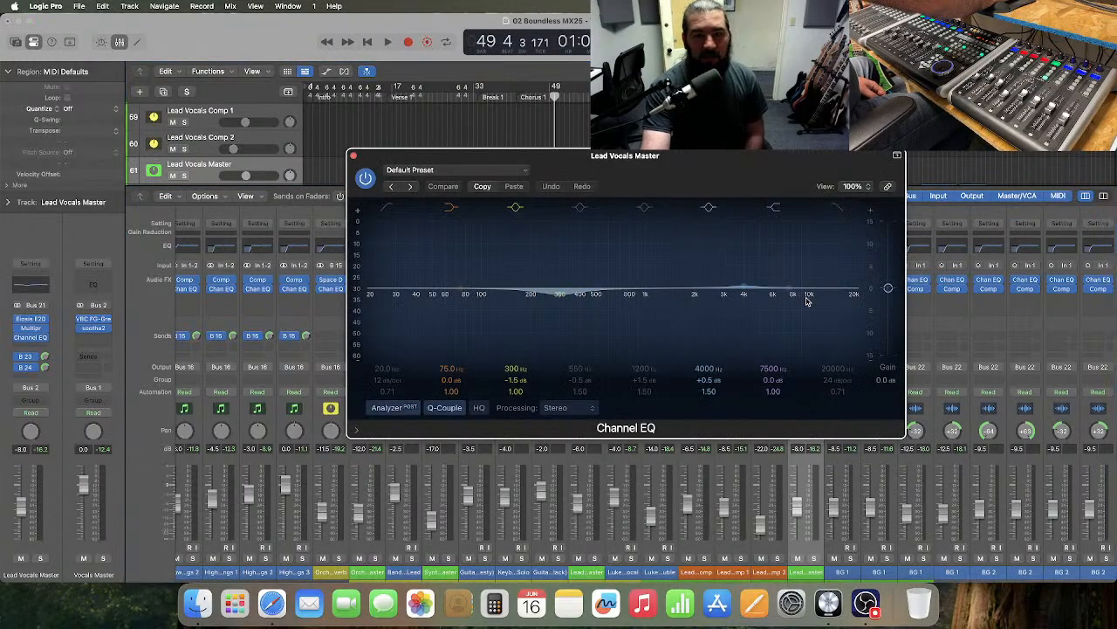
{"action": "left_click_drag", "start_coordinate": [659, 172], "coordinate": [697, 190]}
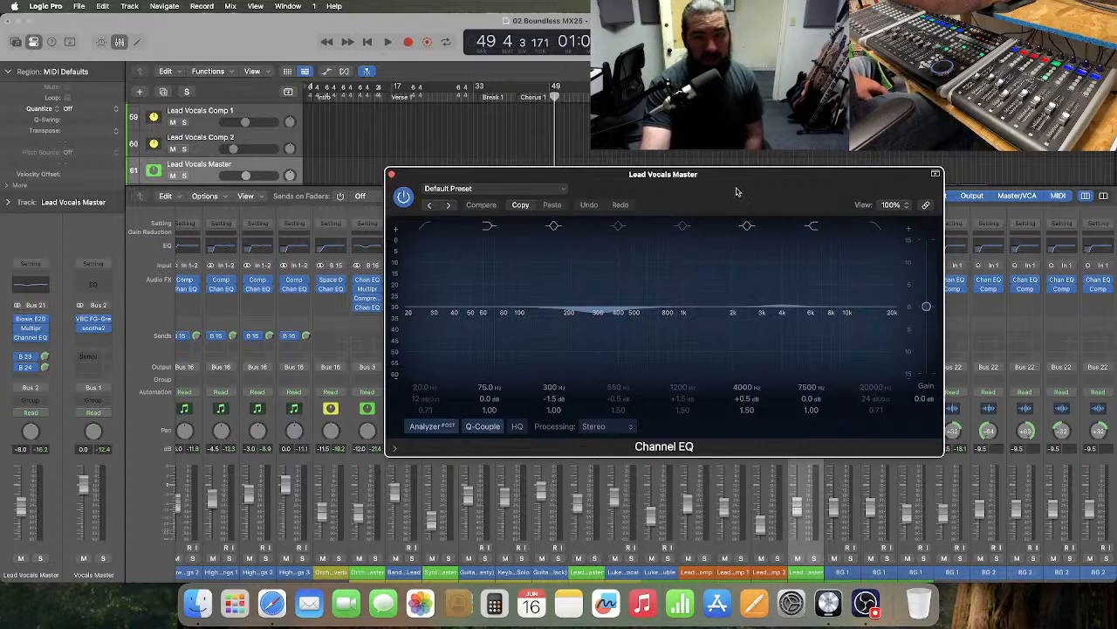
{"action": "left_click_drag", "start_coordinate": [736, 191], "coordinate": [660, 183]}
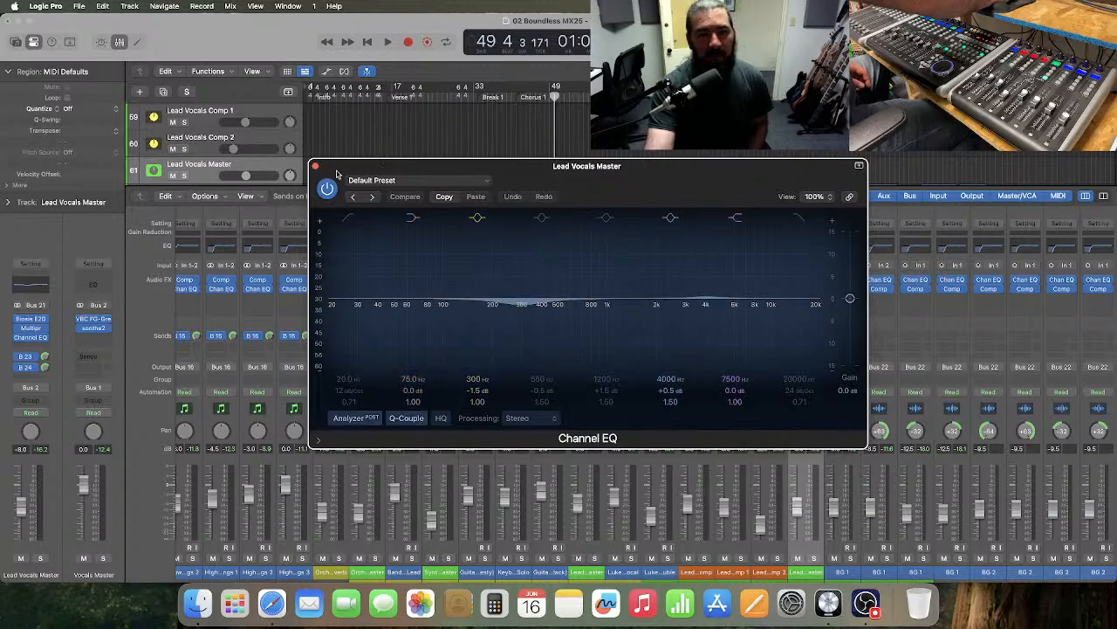
{"action": "left_click", "coordinate": [511, 98]}
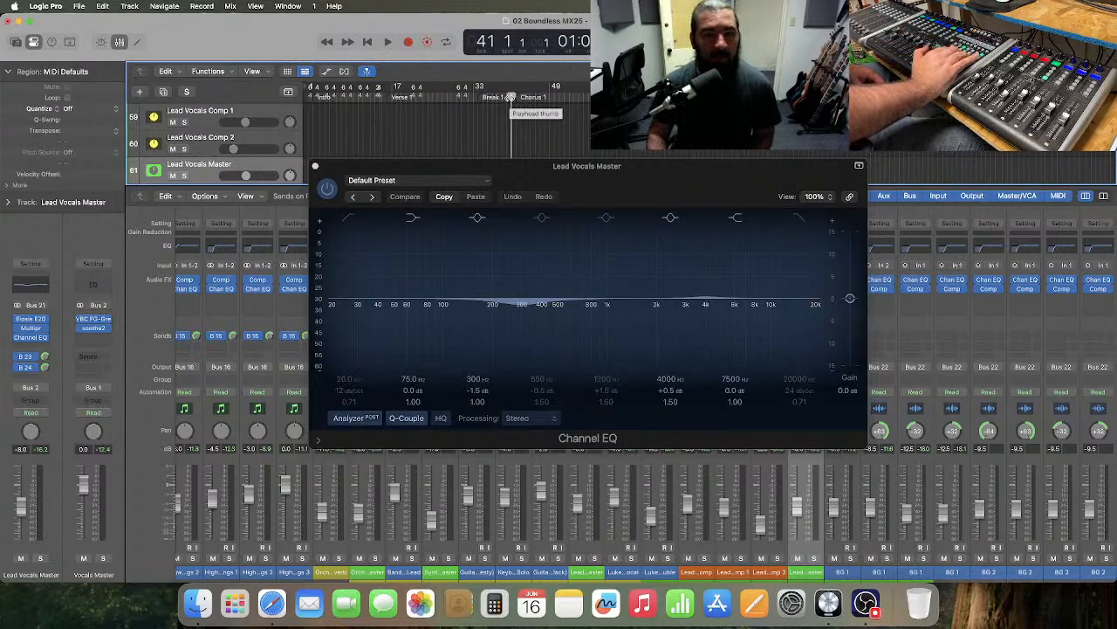
{"action": "key", "text": "space"}
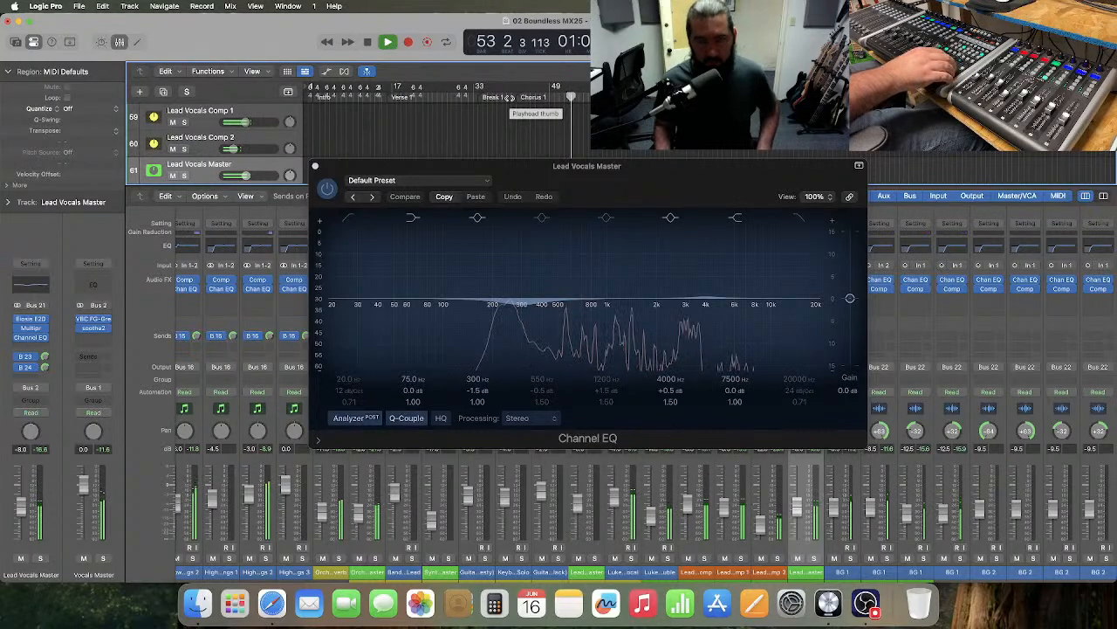
- Audition the Lead Vocals Master's Channel EQ during the verse, stop playback around bar 28, and close the plug-in
{"action": "key", "text": "space"}
{"action": "key", "text": "comma"}
{"action": "key", "text": "space"}
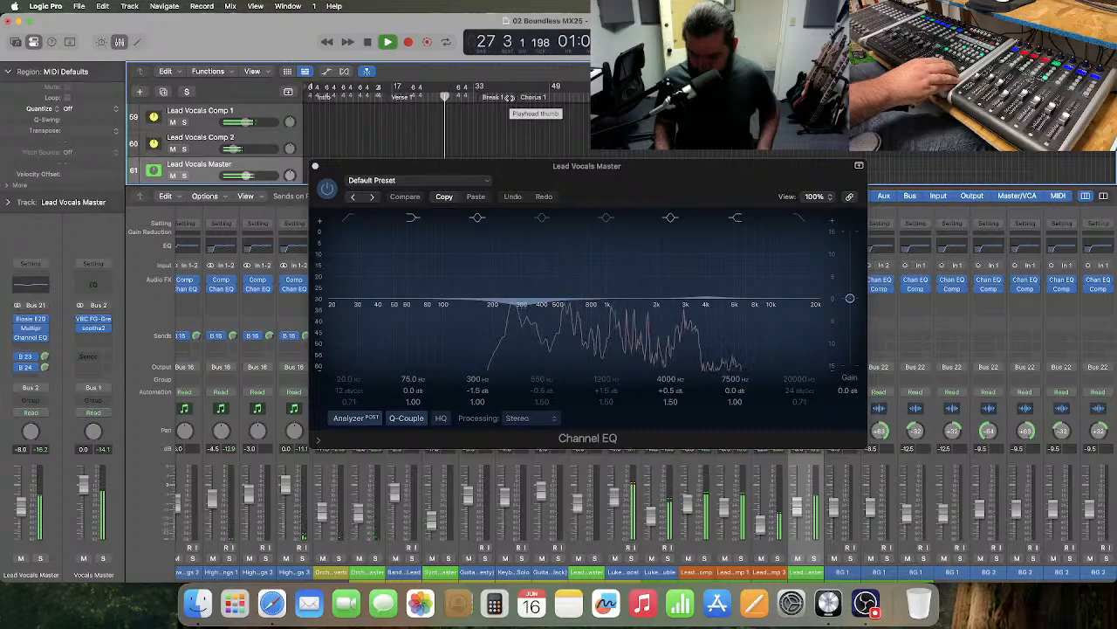
{"action": "key", "text": "space"}
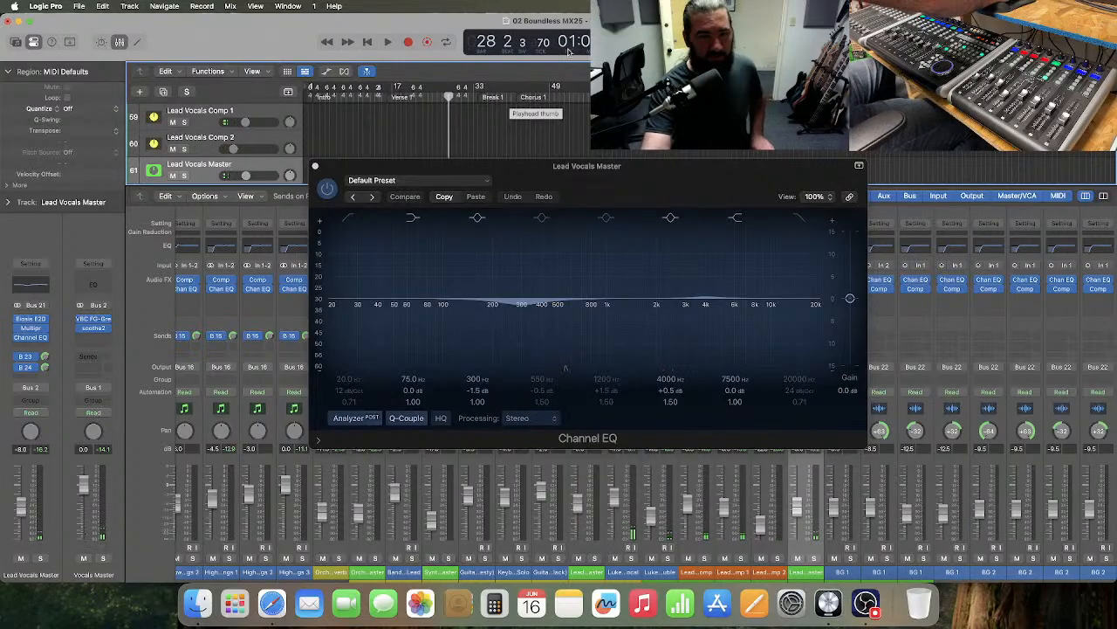
{"action": "left_click", "coordinate": [315, 165]}
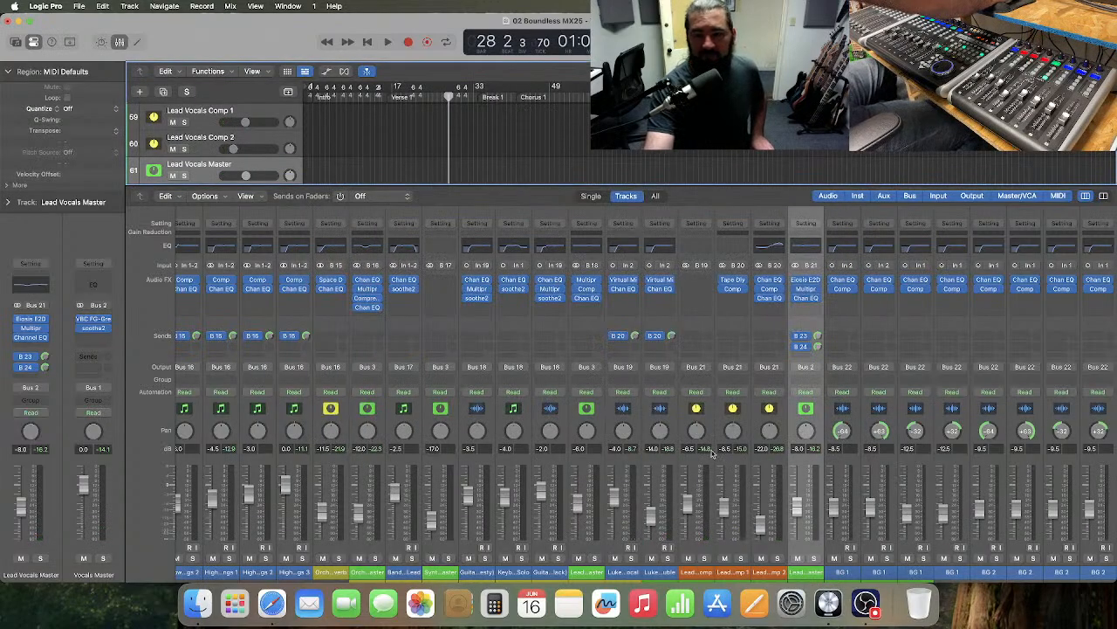
- Select all background vocal channels before the Background Vocals Master, and set the playhead to bar 42 at the chorus start
{"action": "scroll", "coordinate": [714, 449], "scroll_direction": "right", "scroll_amount": 10}
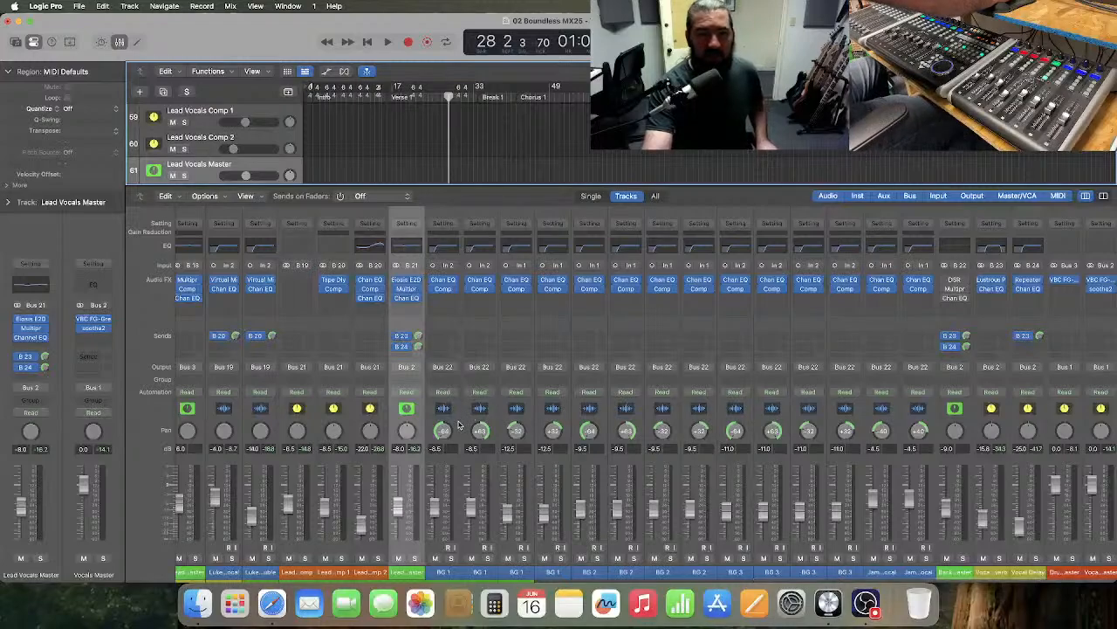
{"action": "left_click", "coordinate": [457, 425]}
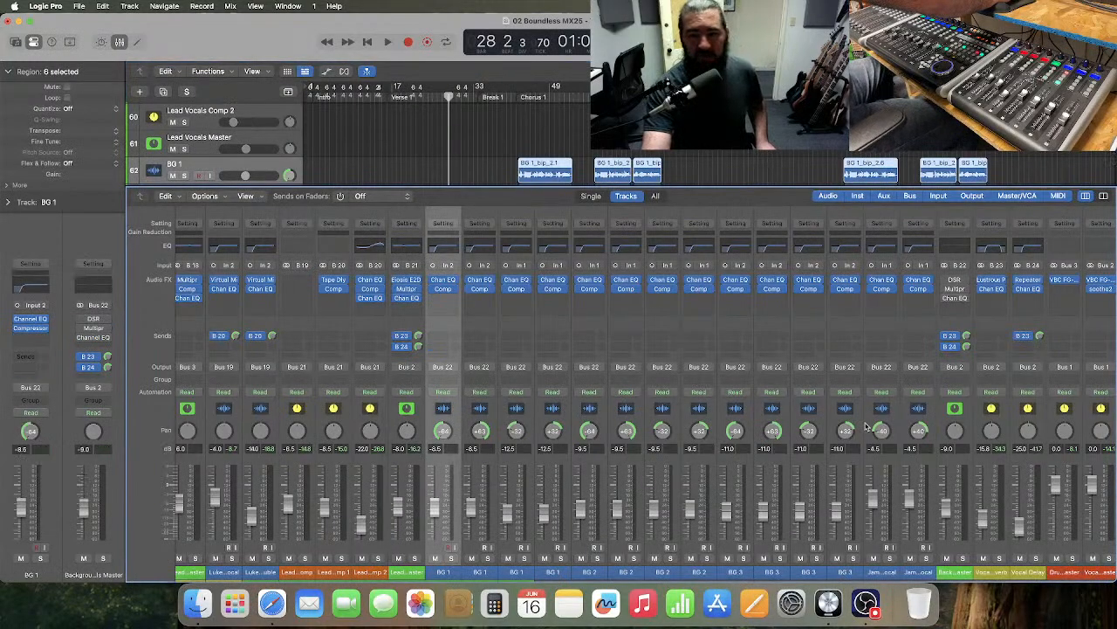
{"action": "left_click", "coordinate": [911, 425], "text": "shift"}
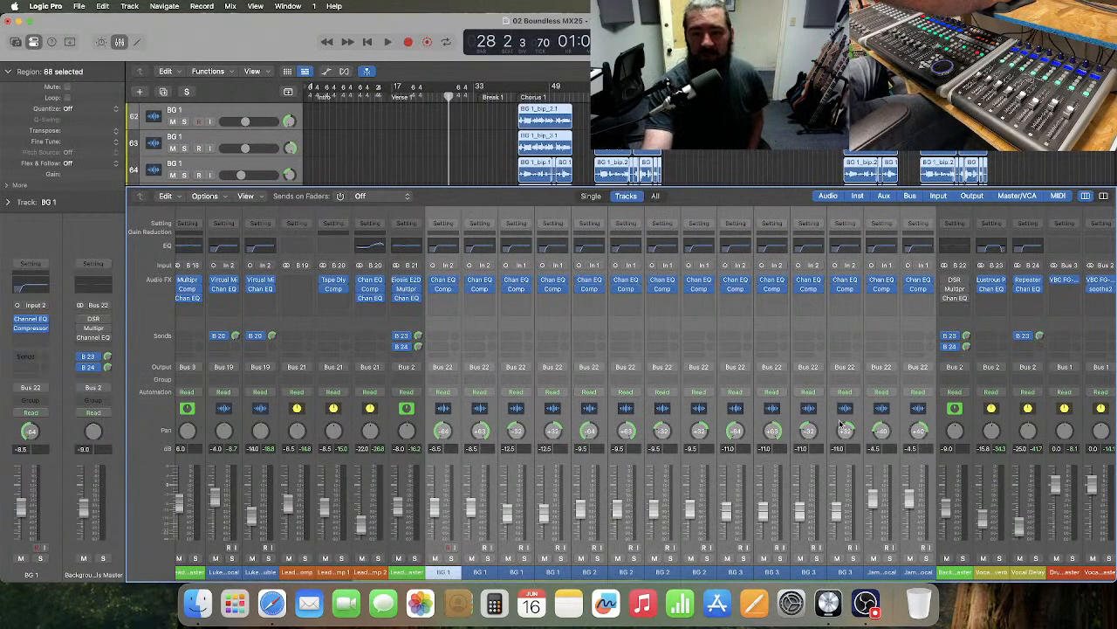
{"action": "scroll", "coordinate": [840, 425], "scroll_direction": "right", "scroll_amount": 2}
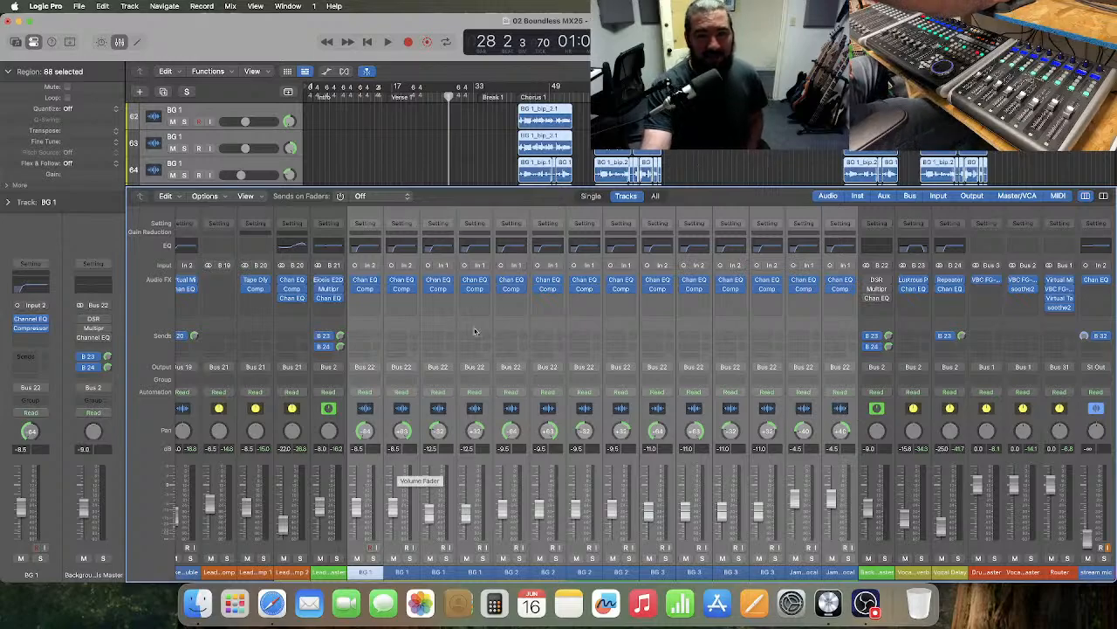
{"action": "left_click", "coordinate": [513, 122]}
{"action": "left_click", "coordinate": [515, 96]}
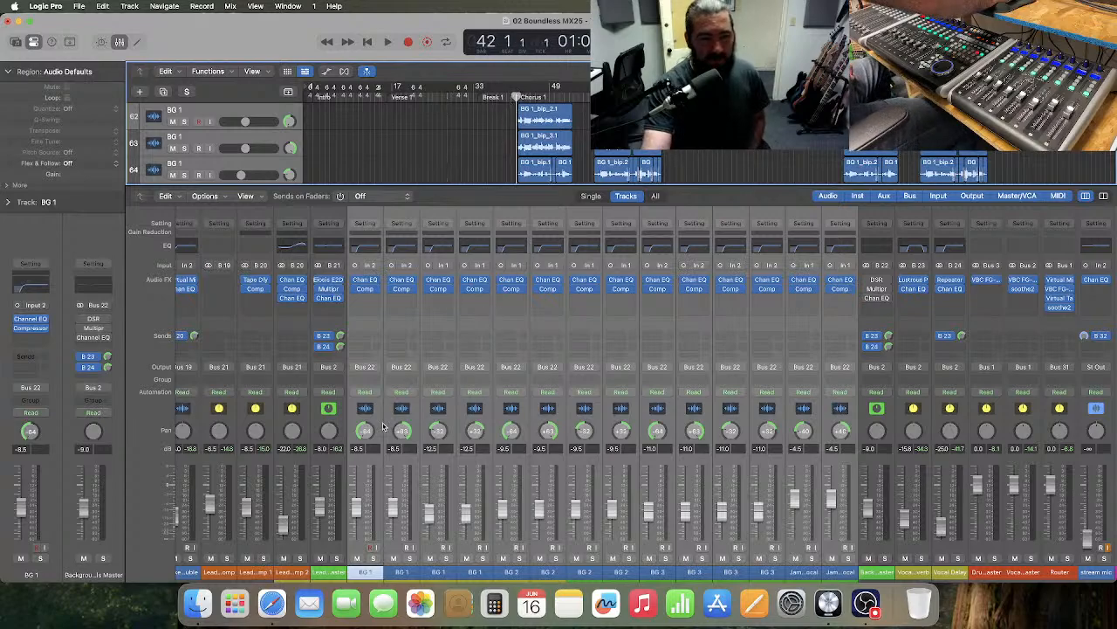
- Review the background vocal groups by selecting the BG 1, BG 2 and BG 3 channels and the final vocal pair in turn
{"action": "left_click", "coordinate": [464, 418], "text": "shift"}
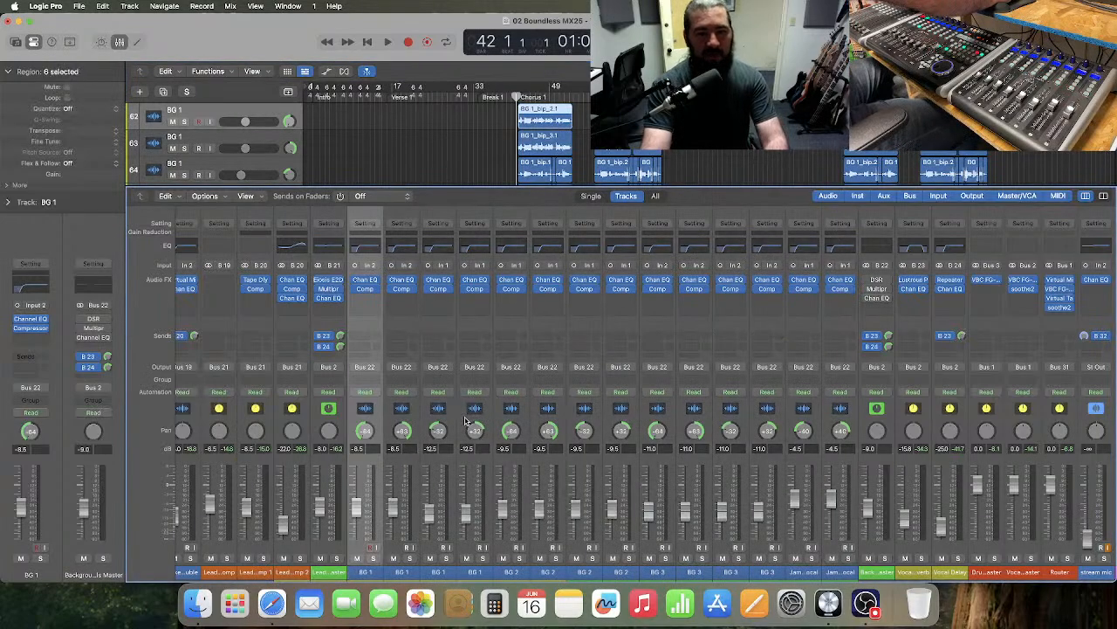
{"action": "left_click", "coordinate": [528, 425]}
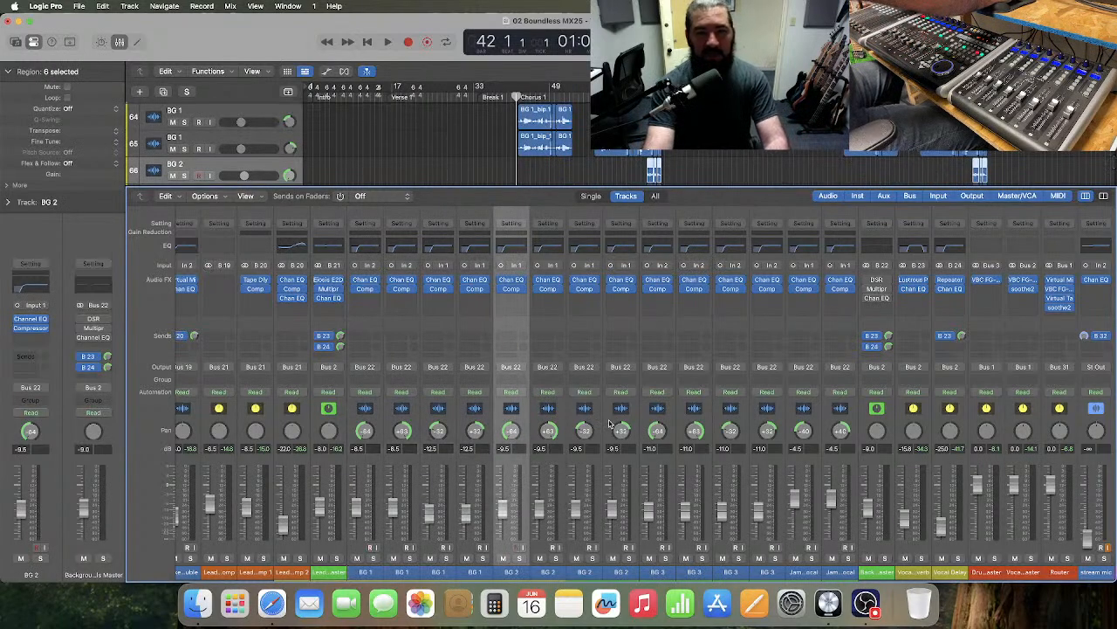
{"action": "left_click", "coordinate": [610, 424], "text": "shift"}
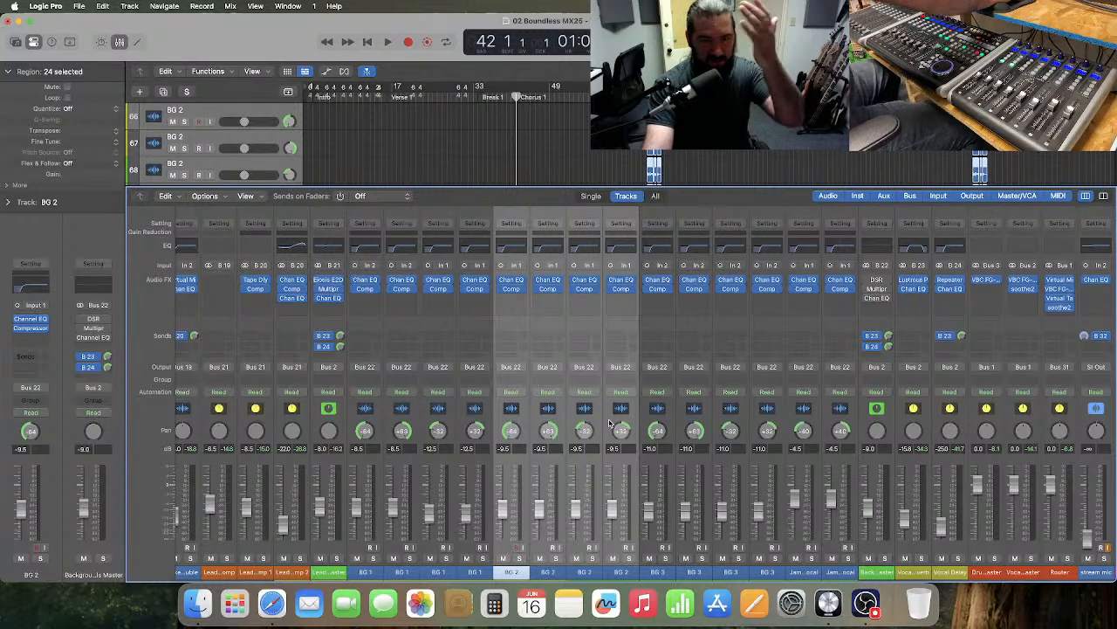
{"action": "left_click", "coordinate": [668, 424]}
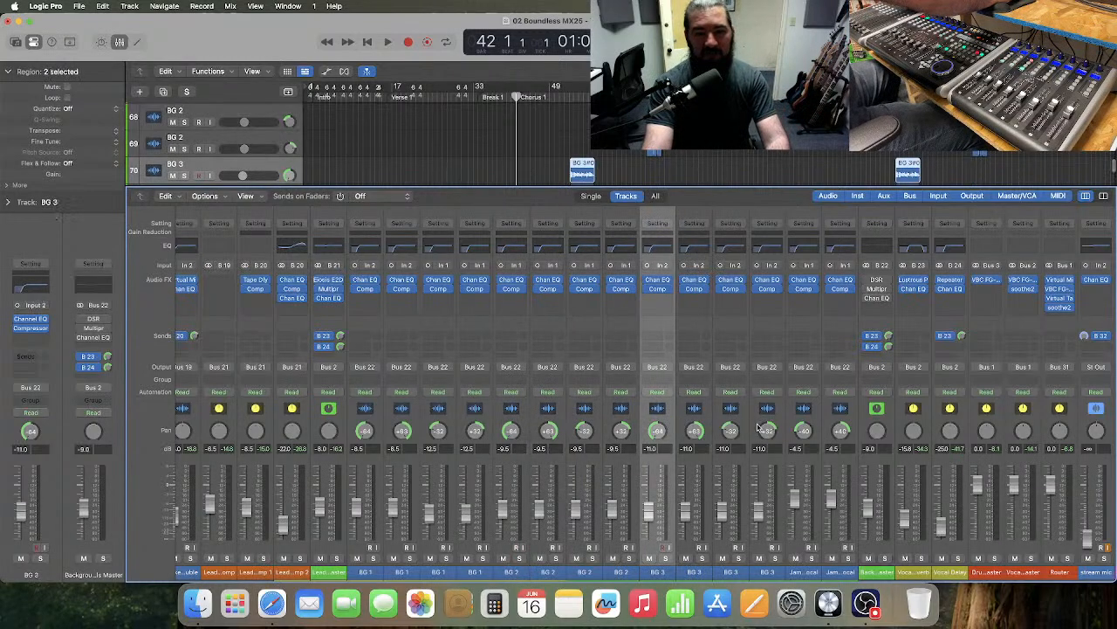
{"action": "left_click", "coordinate": [752, 423], "text": "shift"}
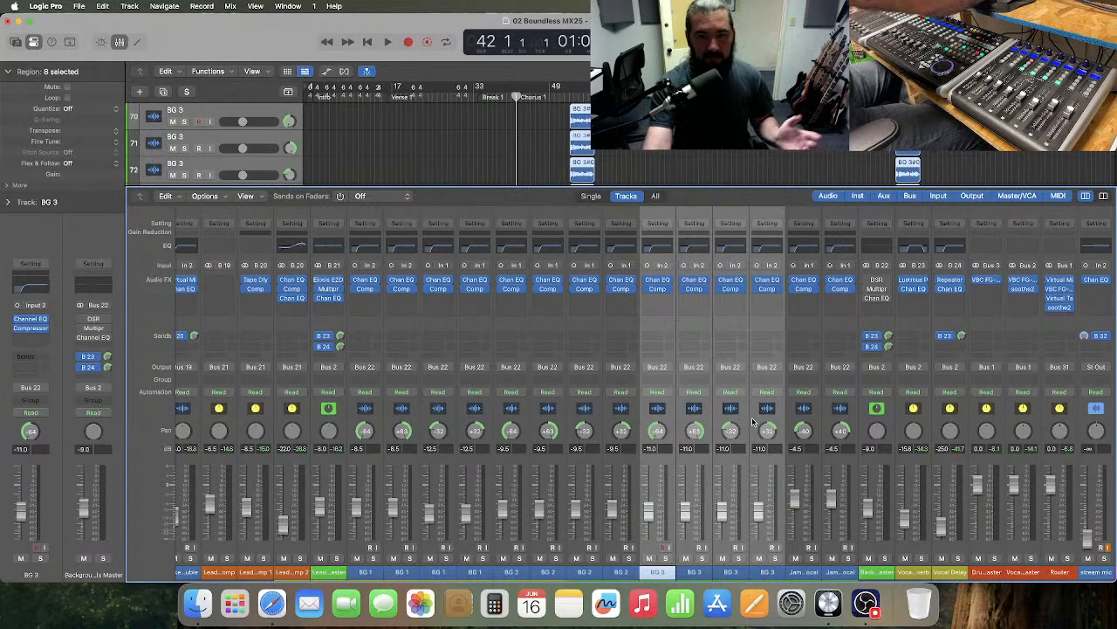
{"action": "left_click", "coordinate": [820, 423]}
{"action": "left_click", "coordinate": [829, 423], "text": "shift"}
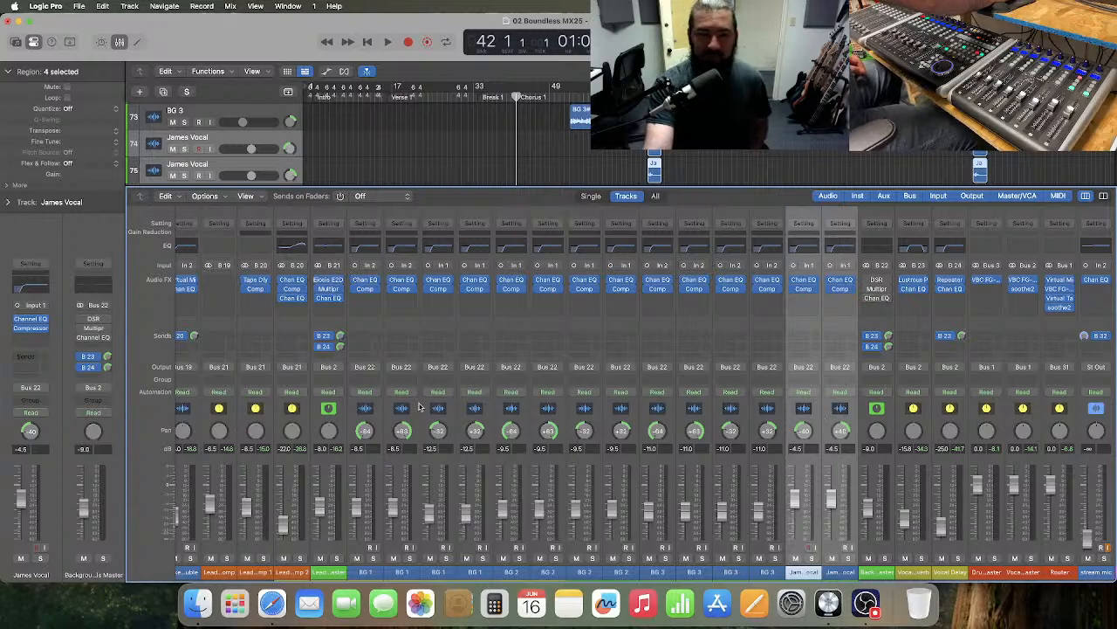
- Select the first BG 1 channel and inspect its Channel EQ and Compressor settings, closing each plug-in
{"action": "left_click", "coordinate": [373, 423]}
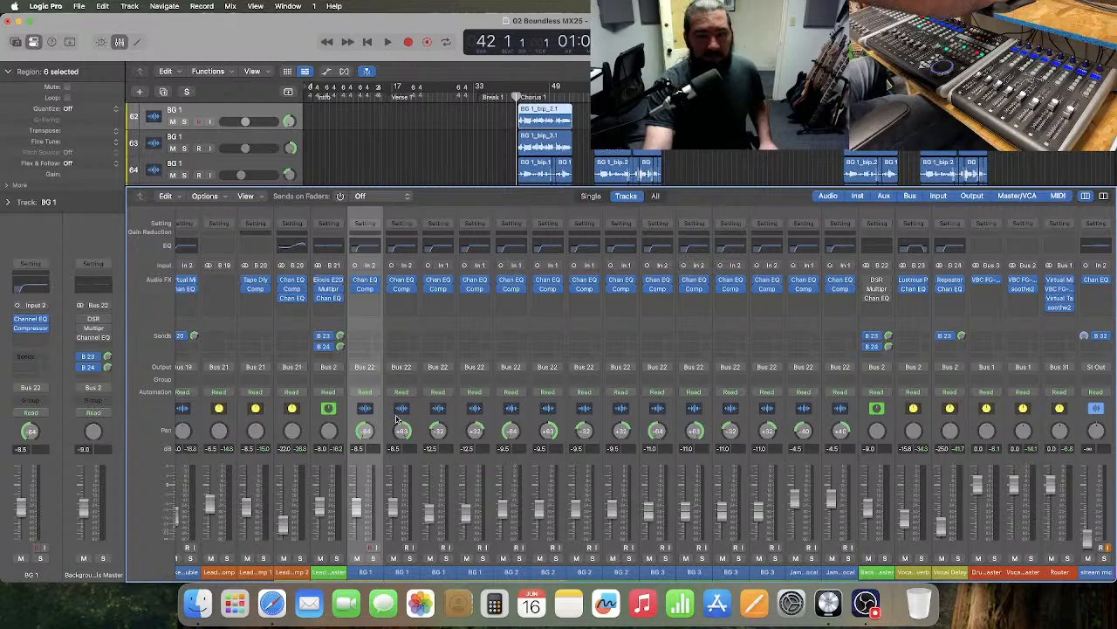
{"action": "left_click", "coordinate": [366, 281]}
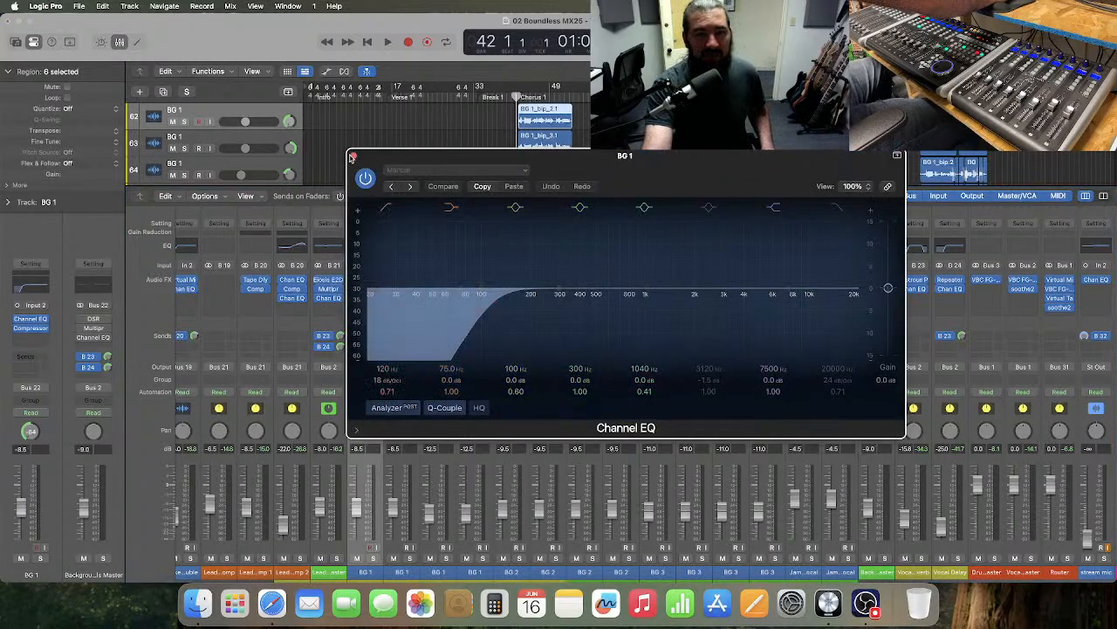
{"action": "left_click", "coordinate": [354, 156]}
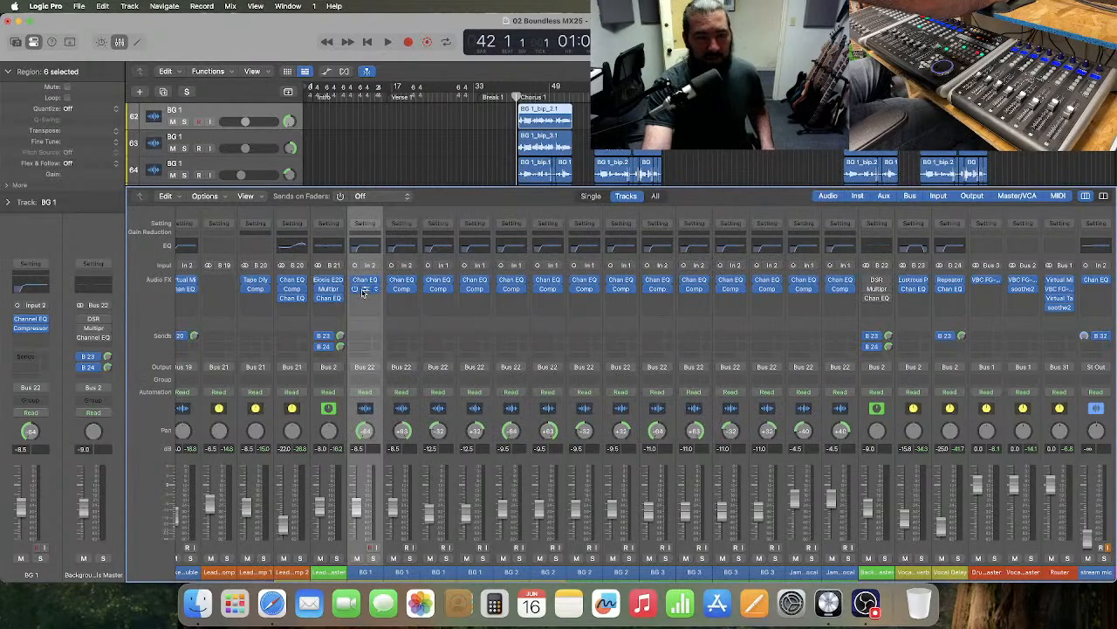
{"action": "left_click", "coordinate": [364, 290]}
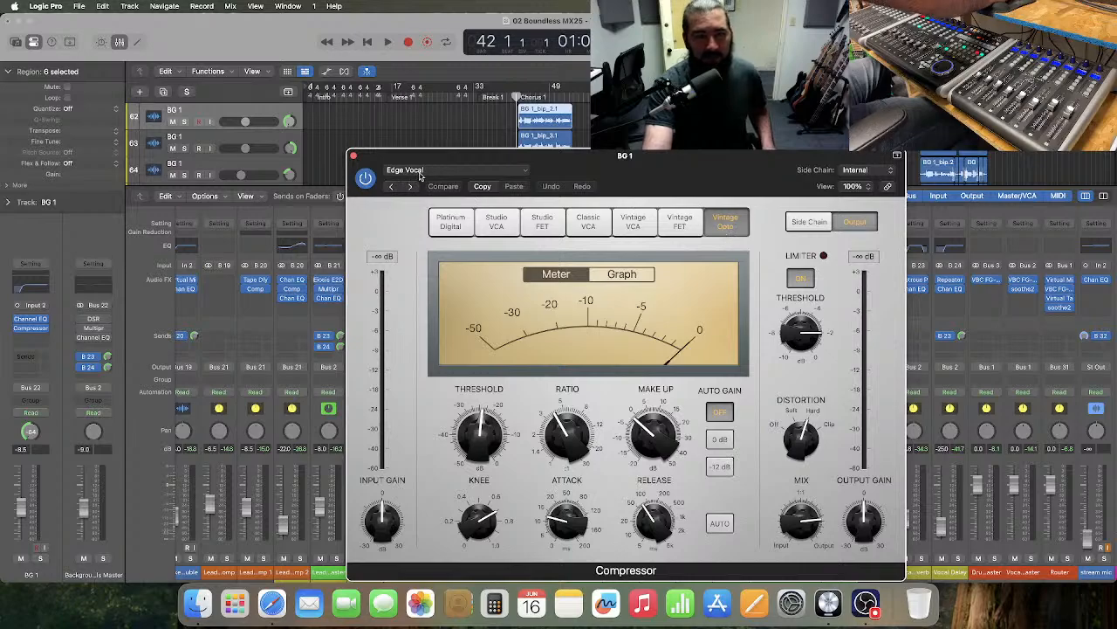
{"action": "left_click", "coordinate": [353, 157]}
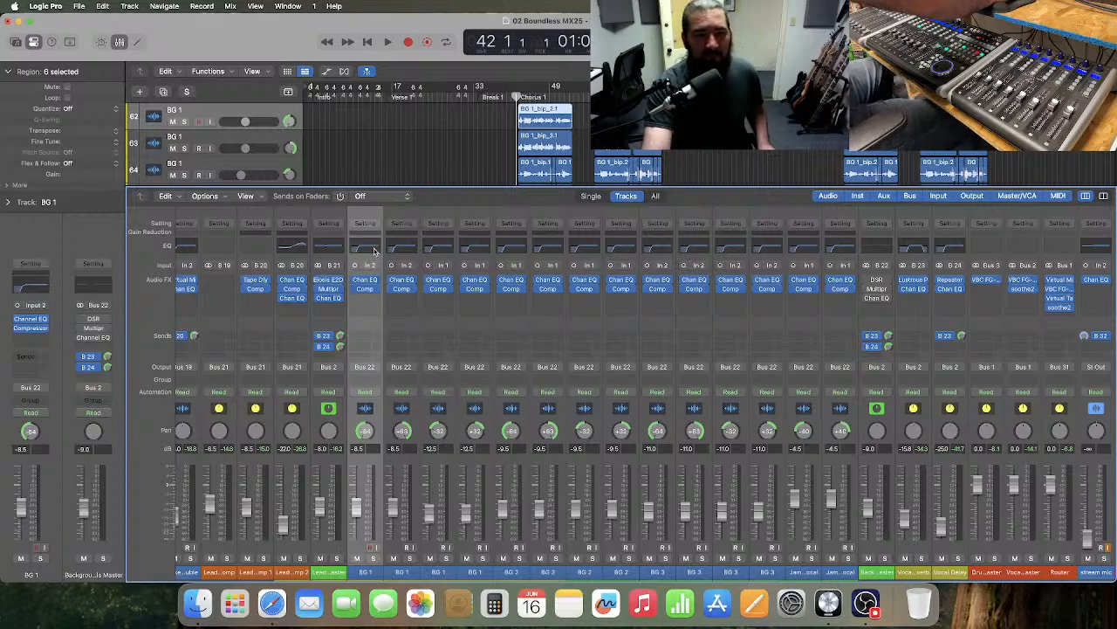
- Compare the Channel EQ settings on the four BG 1 channels one by one, closing each plug-in
{"action": "left_click", "coordinate": [399, 171]}
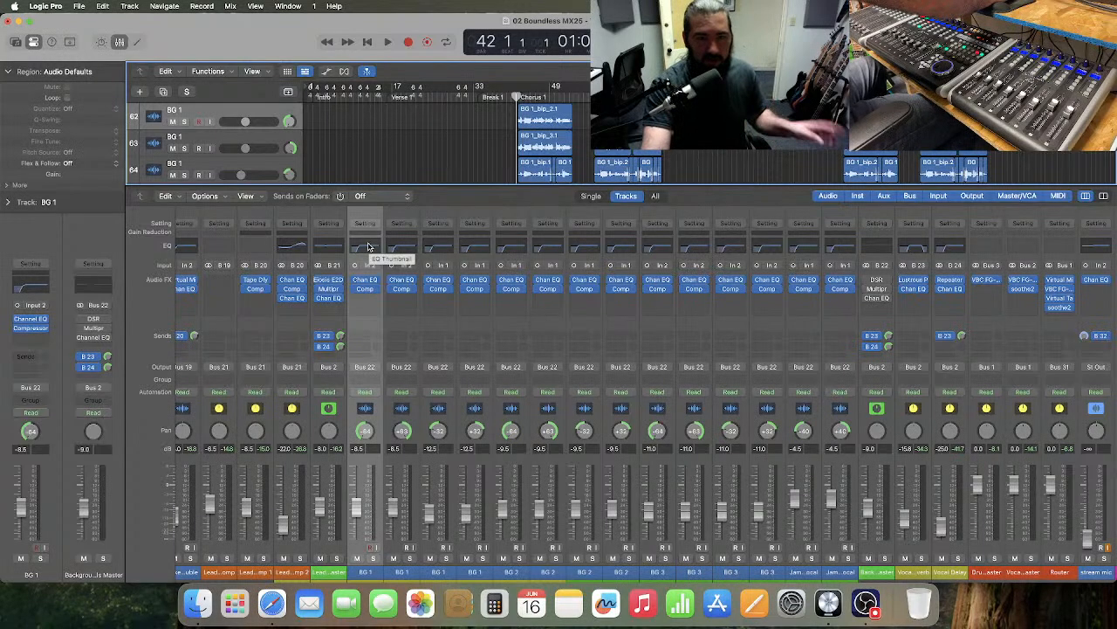
{"action": "double_click", "coordinate": [367, 247]}
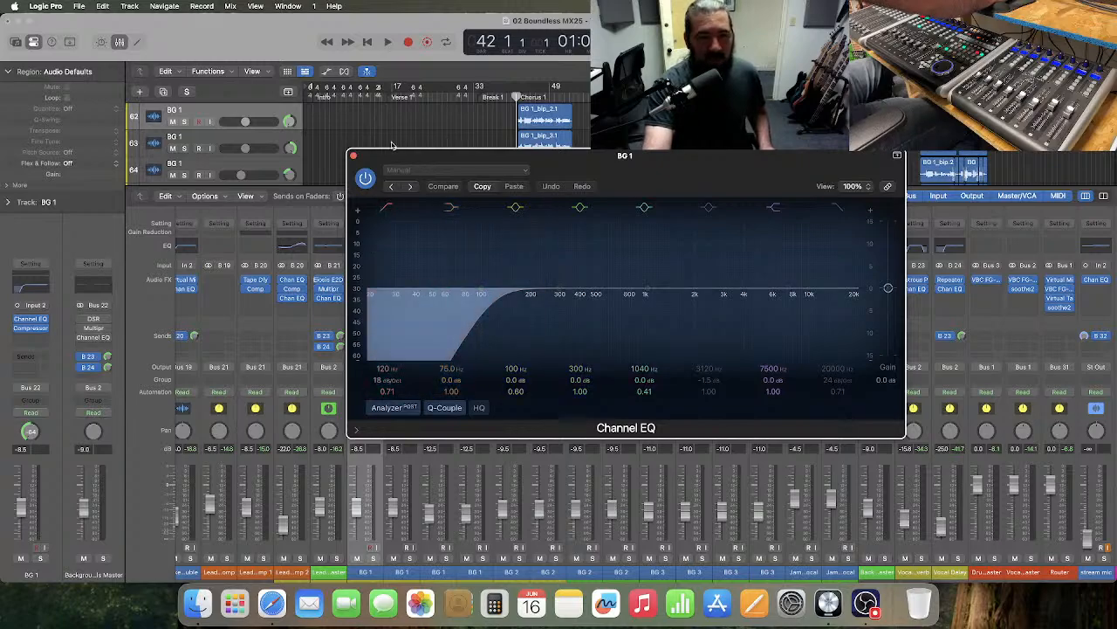
{"action": "left_click", "coordinate": [354, 156]}
{"action": "double_click", "coordinate": [407, 247]}
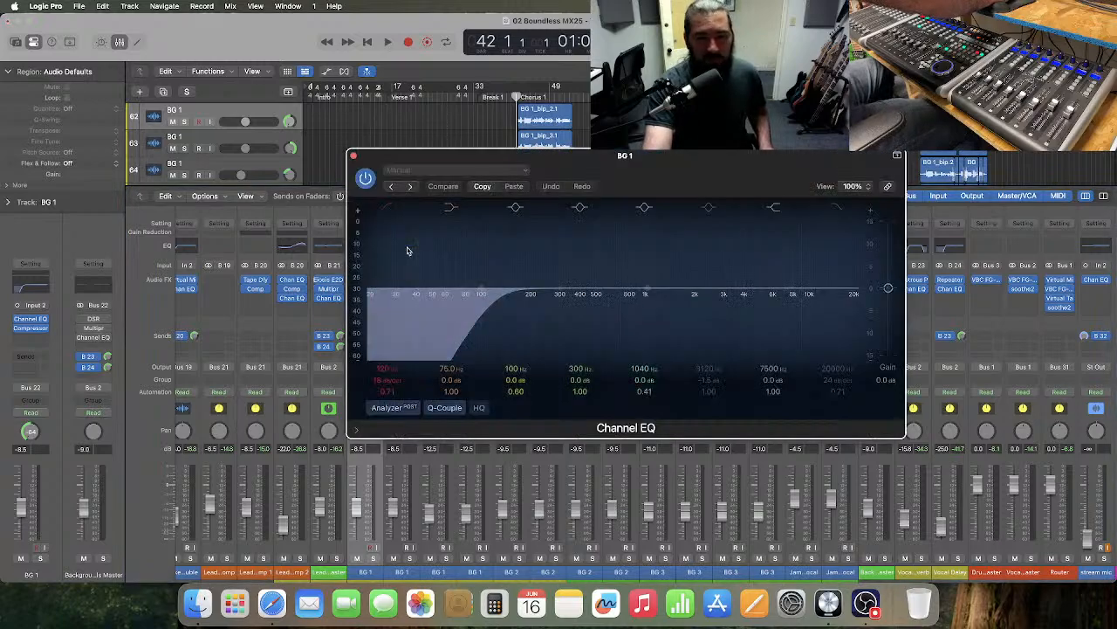
{"action": "left_click", "coordinate": [353, 156]}
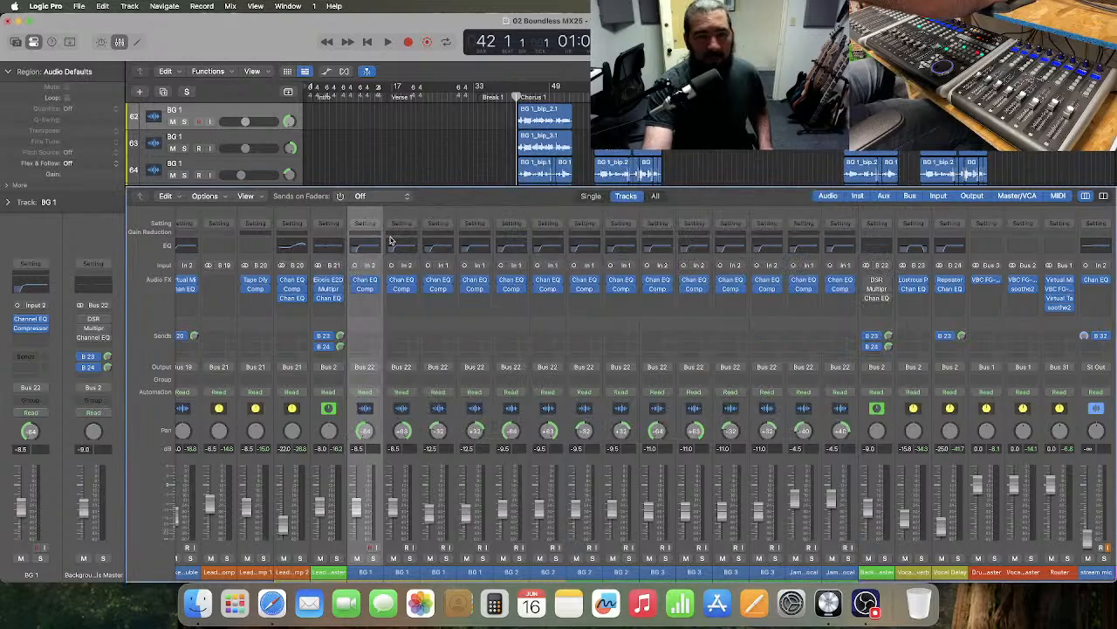
{"action": "double_click", "coordinate": [441, 248]}
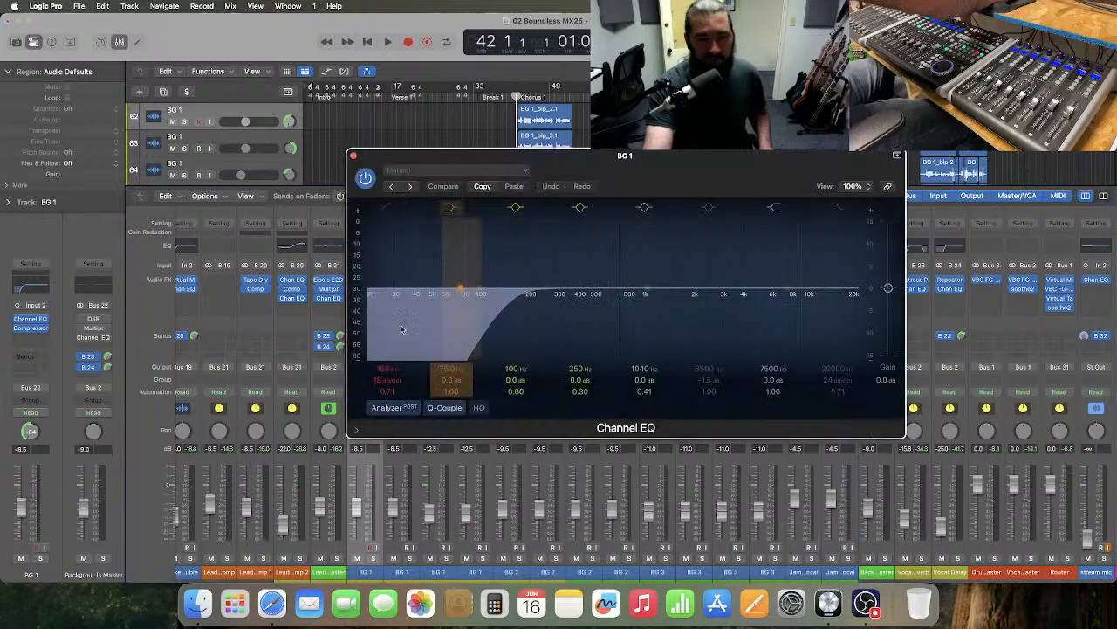
{"action": "left_click", "coordinate": [353, 156]}
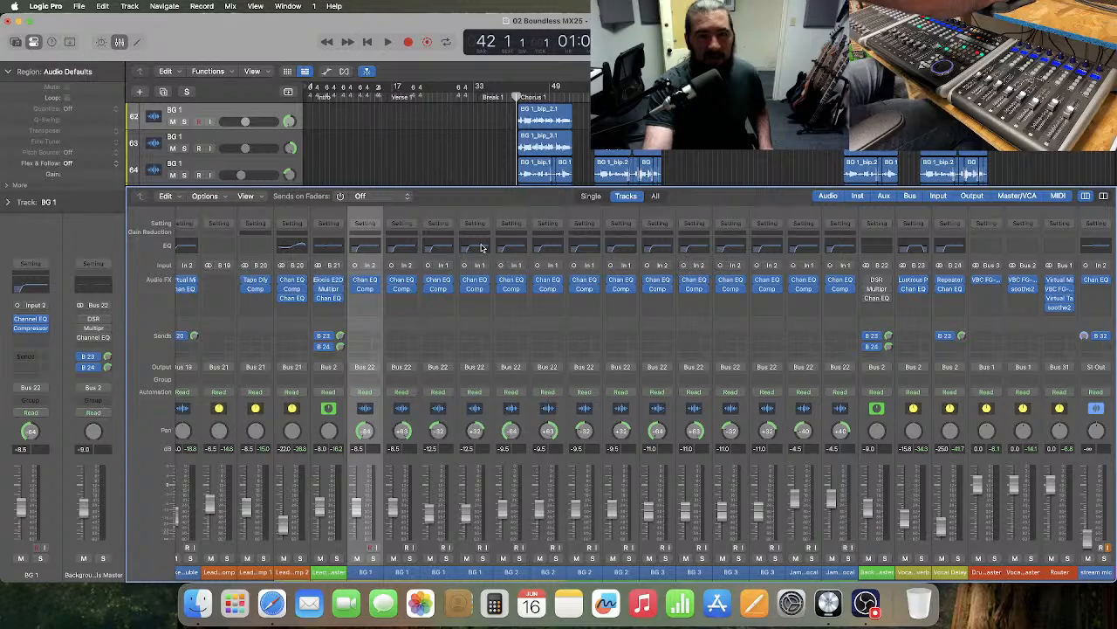
{"action": "double_click", "coordinate": [480, 247]}
{"action": "left_click", "coordinate": [354, 156]}
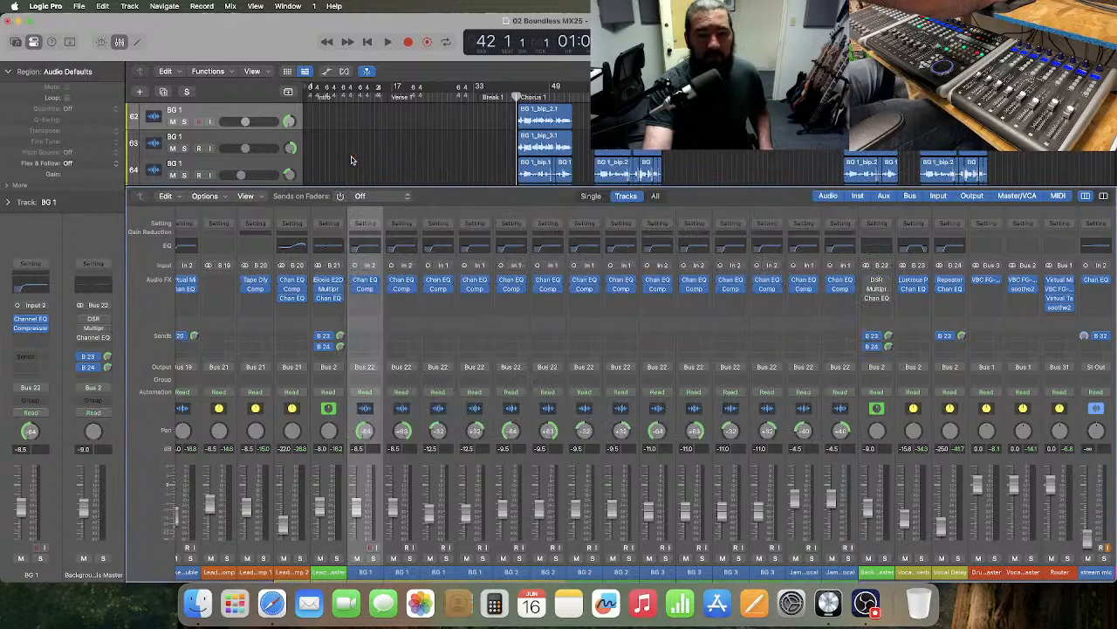
- Set the low-cut frequency in the first BG 2 channel's Channel EQ to 160 Hz and close the plug-in
{"action": "double_click", "coordinate": [515, 248]}
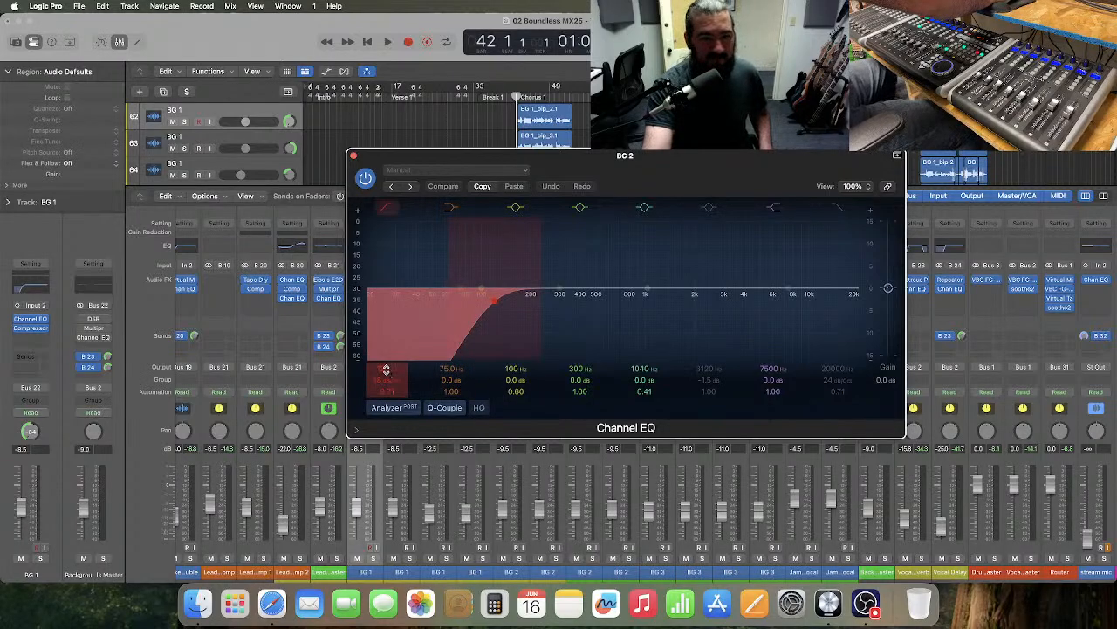
{"action": "type", "text": "160"}
{"action": "key", "text": "Return"}
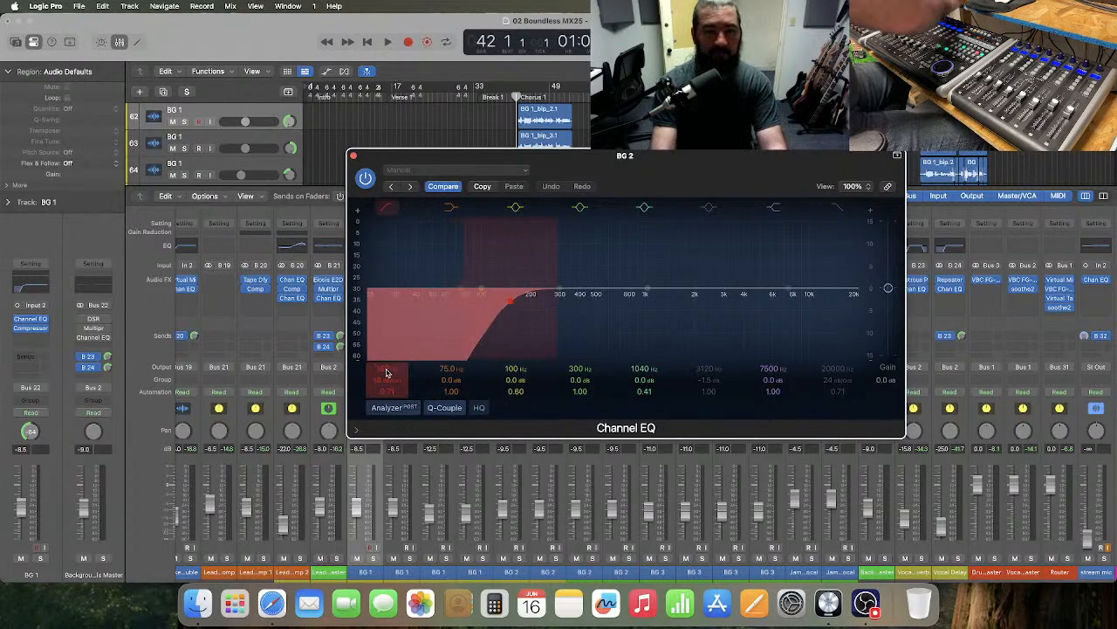
{"action": "left_click", "coordinate": [353, 156]}
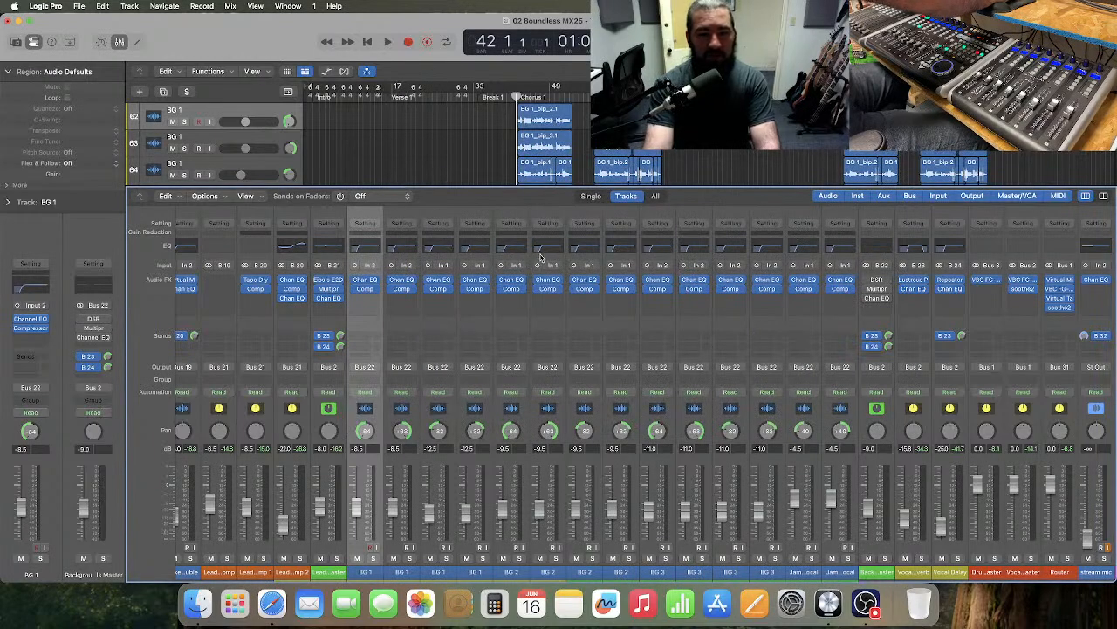
- Set the low-cut frequency to 150 Hz in the Channel EQs of the second and third BG 2 channels, closing each plug-in
{"action": "left_click", "coordinate": [546, 250]}
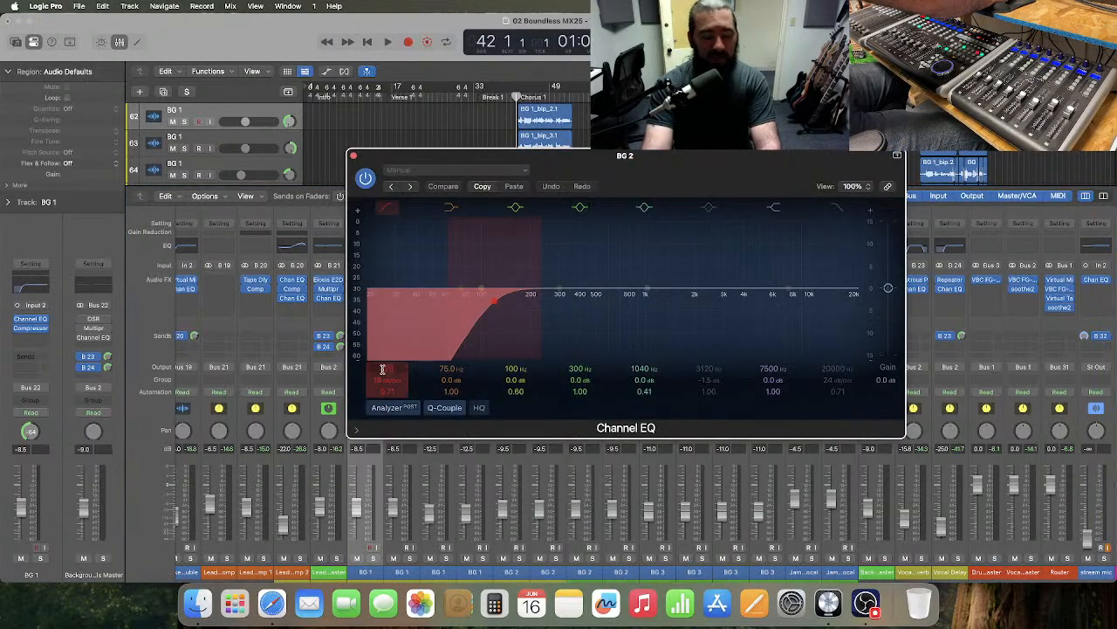
{"action": "left_click", "coordinate": [353, 156]}
{"action": "left_click", "coordinate": [586, 249]}
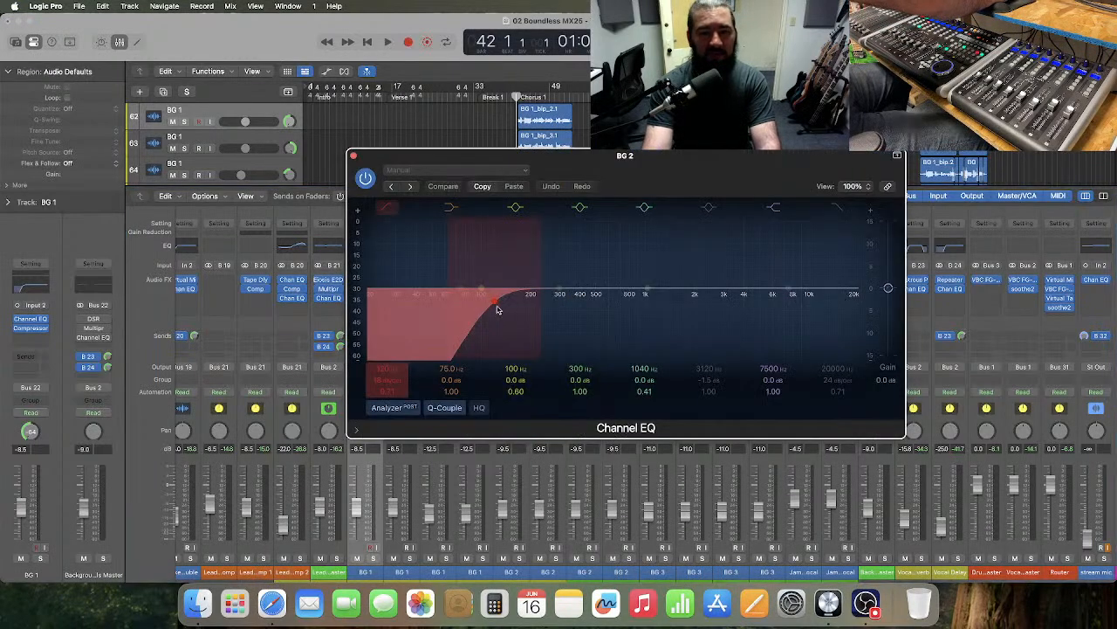
{"action": "double_click", "coordinate": [387, 369]}
{"action": "type", "text": "150"}
{"action": "key", "text": "Return"}
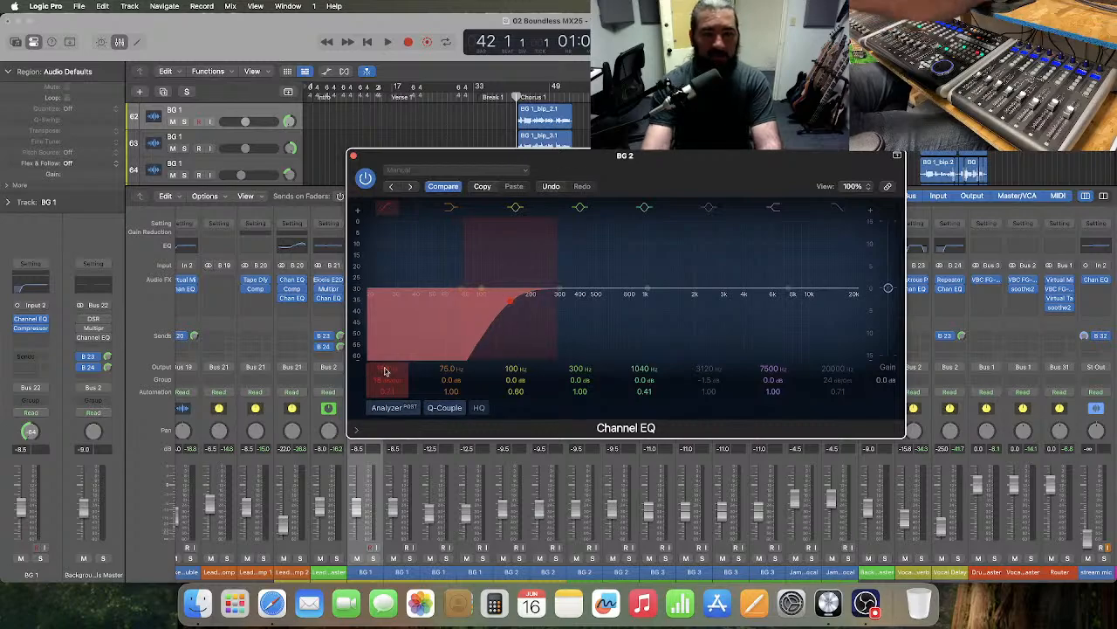
{"action": "left_click", "coordinate": [353, 156]}
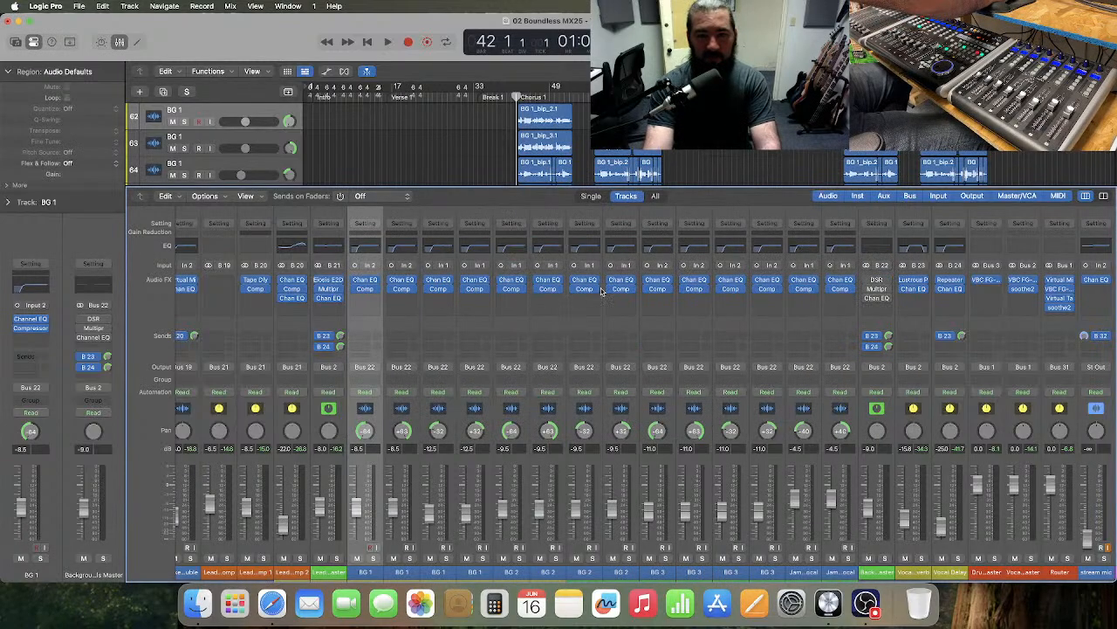
- Set the low-cut frequency in the fourth BG 2 channel's Channel EQ to 150 Hz and close the plug-in
{"action": "left_click", "coordinate": [616, 252]}
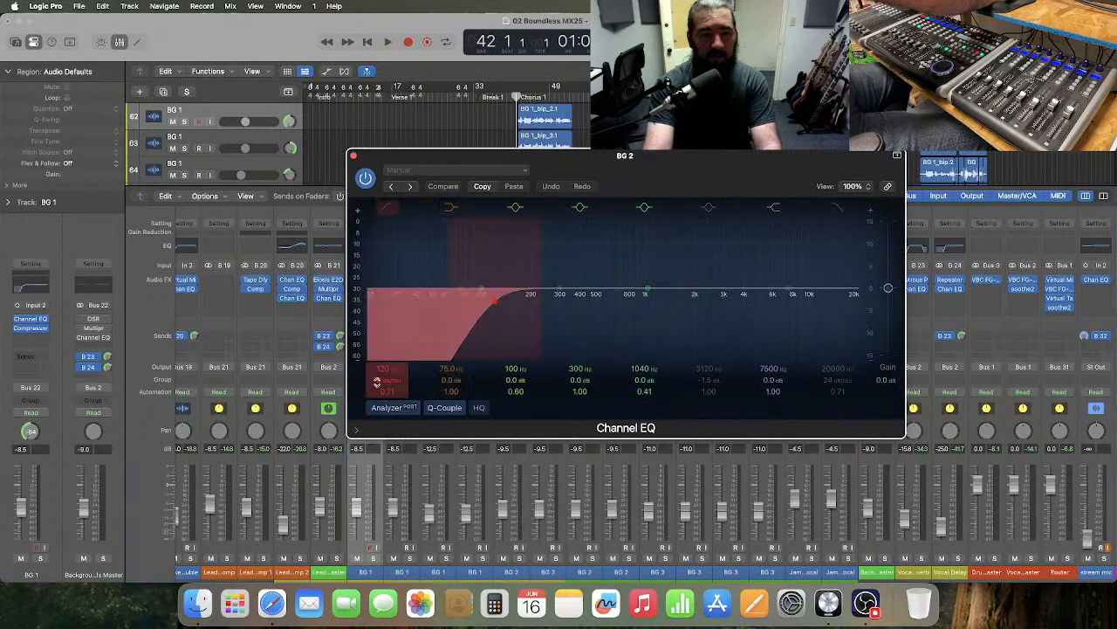
{"action": "double_click", "coordinate": [386, 370]}
{"action": "type", "text": "150"}
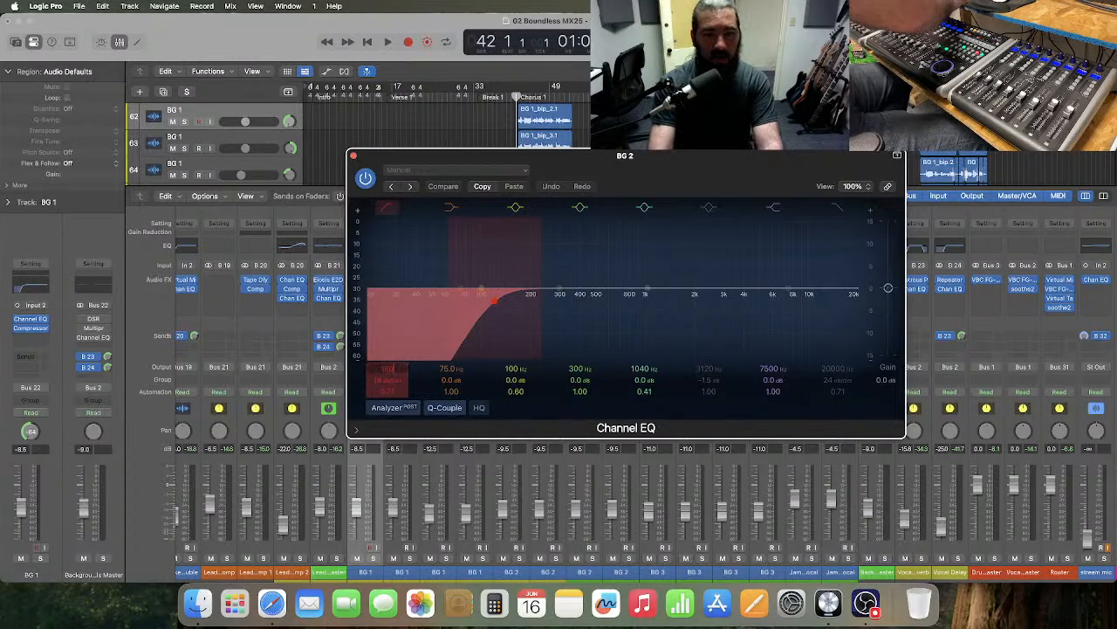
{"action": "key", "text": "Return"}
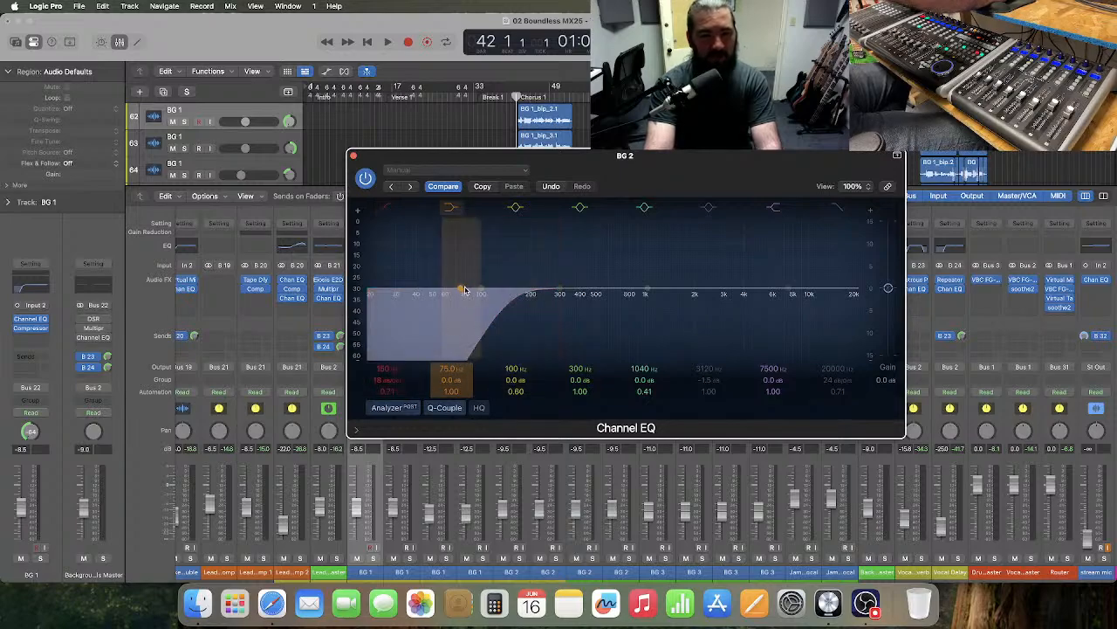
{"action": "left_click", "coordinate": [353, 156]}
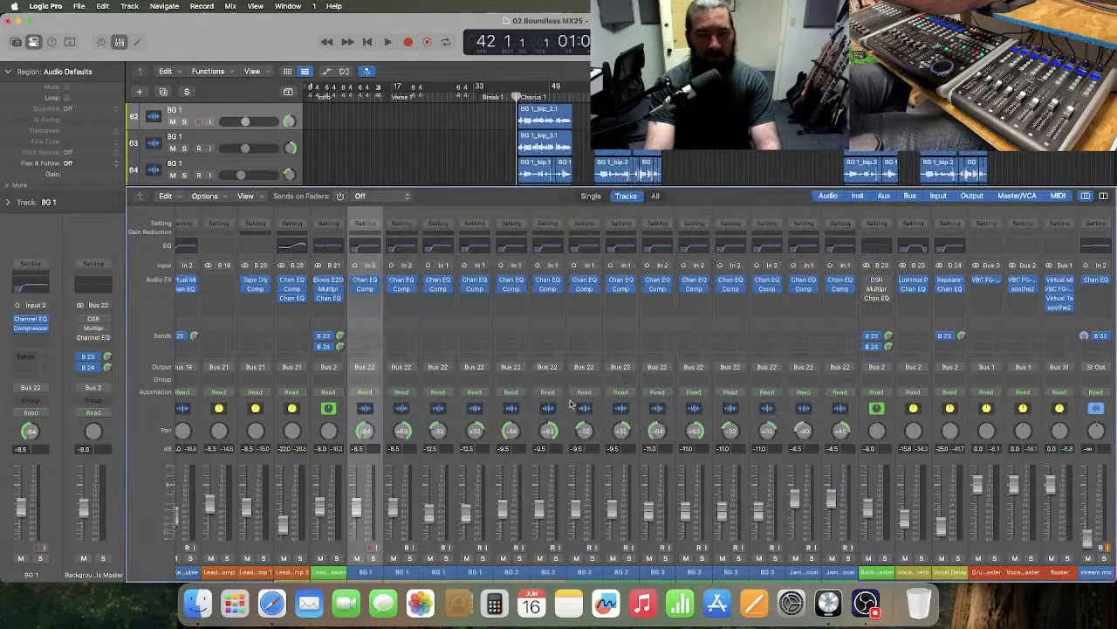
- Select the first BG 3 channel, set its Channel EQ's low-cut frequency to 120 Hz and close the plug-in
{"action": "left_click", "coordinate": [637, 425]}
{"action": "left_click", "coordinate": [664, 259]}
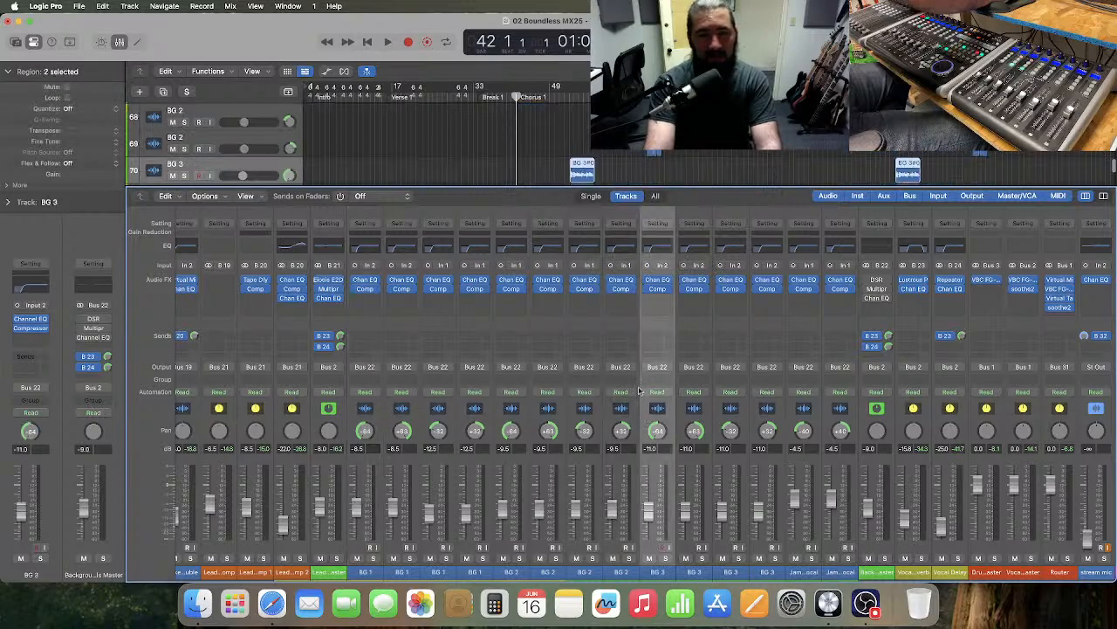
{"action": "left_click", "coordinate": [664, 251]}
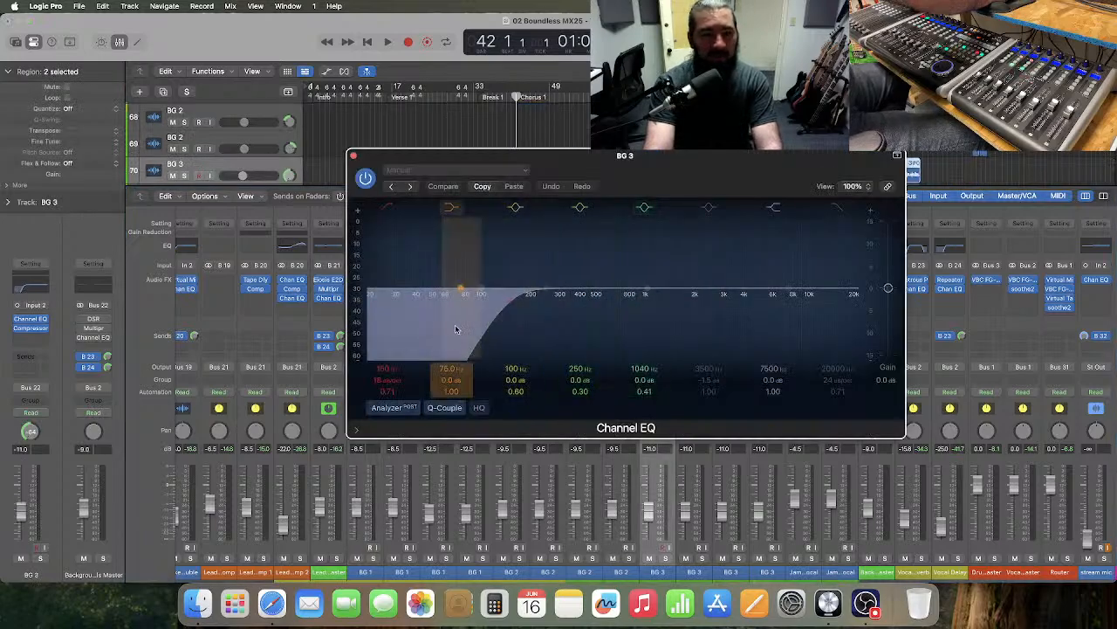
{"action": "double_click", "coordinate": [386, 366]}
{"action": "type", "text": "120"}
{"action": "key", "text": "Return"}
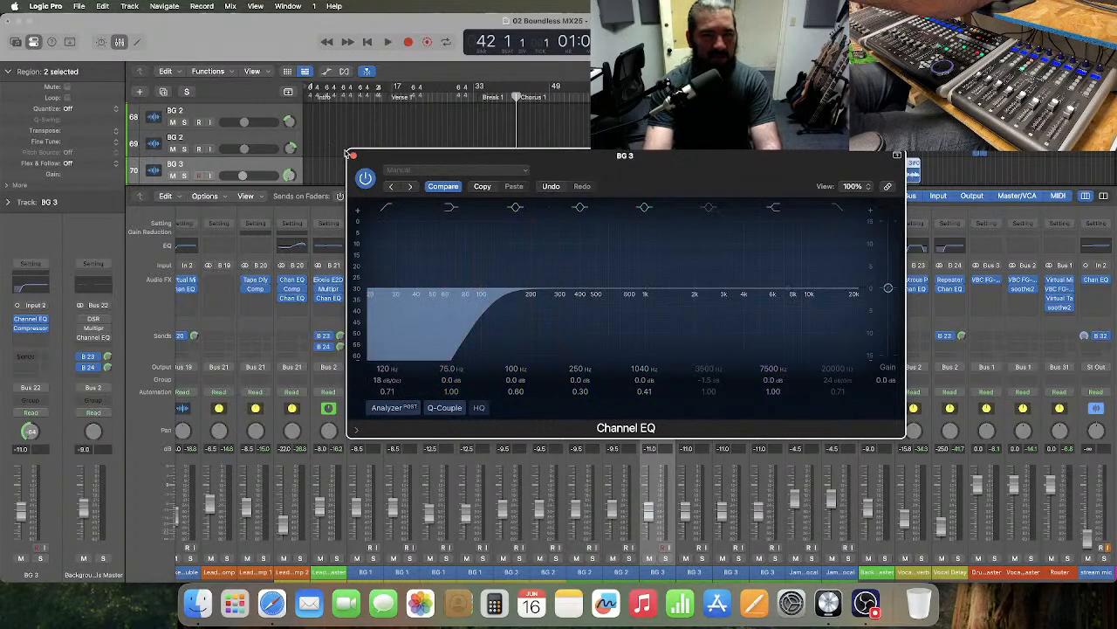
{"action": "left_click", "coordinate": [352, 156]}
- Set the low-cut frequency in the second BG 3 channel's Channel EQ to 120 Hz and close the plug-in
{"action": "left_click", "coordinate": [701, 250]}
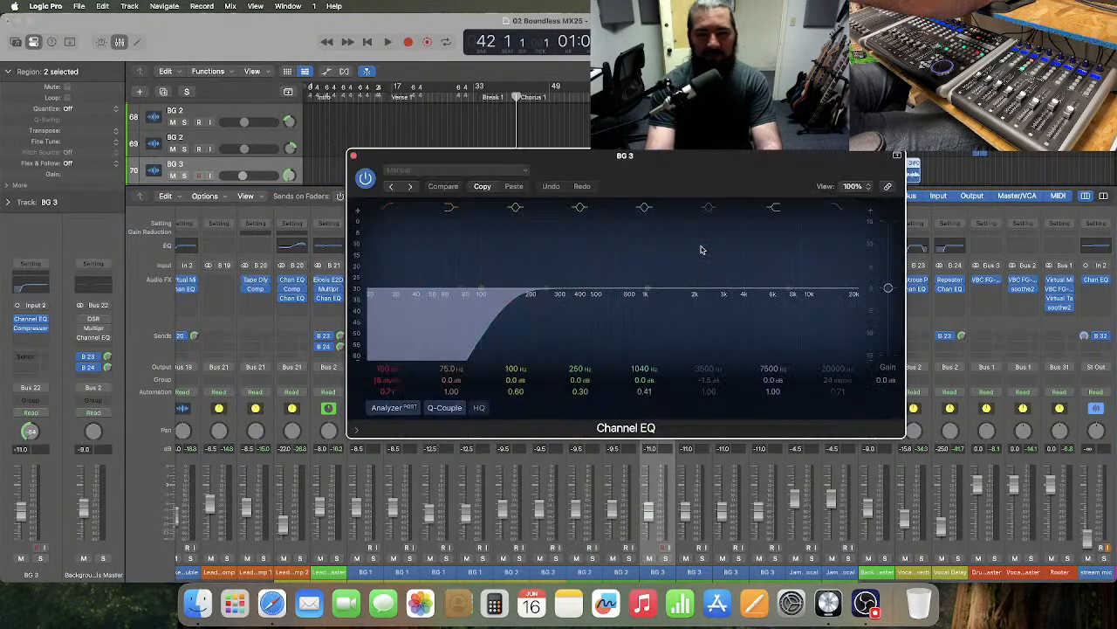
{"action": "double_click", "coordinate": [381, 368]}
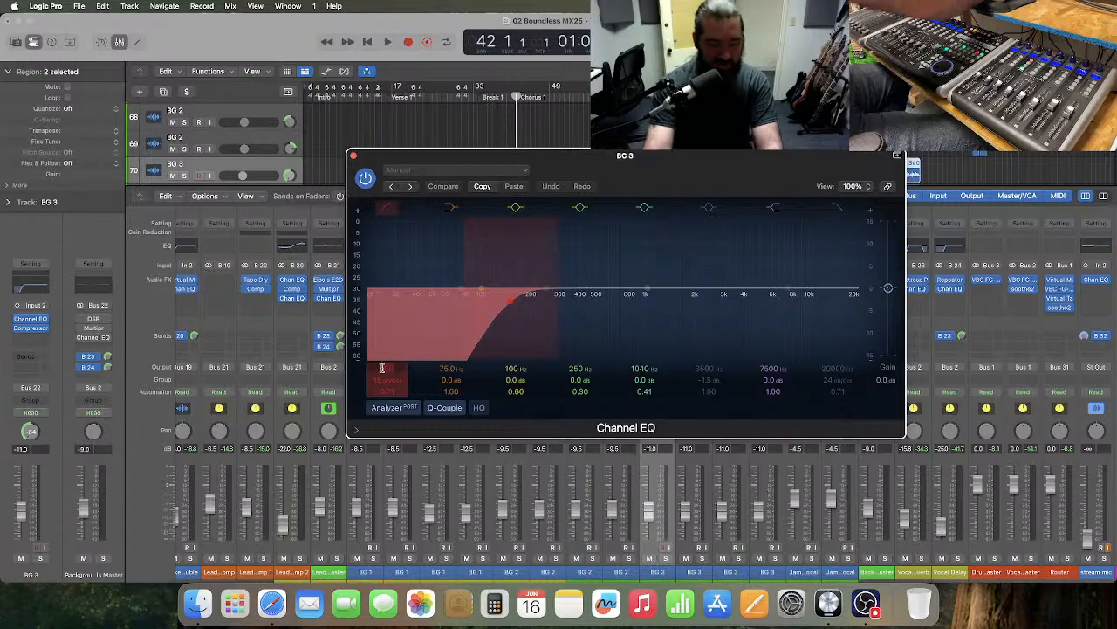
{"action": "type", "text": "120"}
{"action": "key", "text": "Return"}
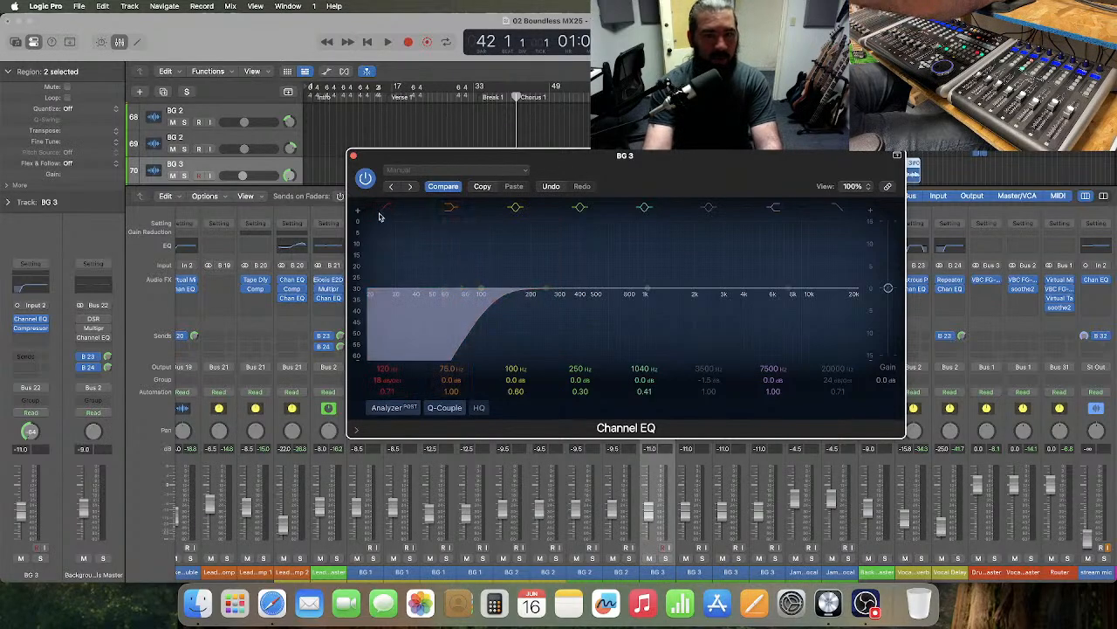
{"action": "left_click", "coordinate": [353, 156]}
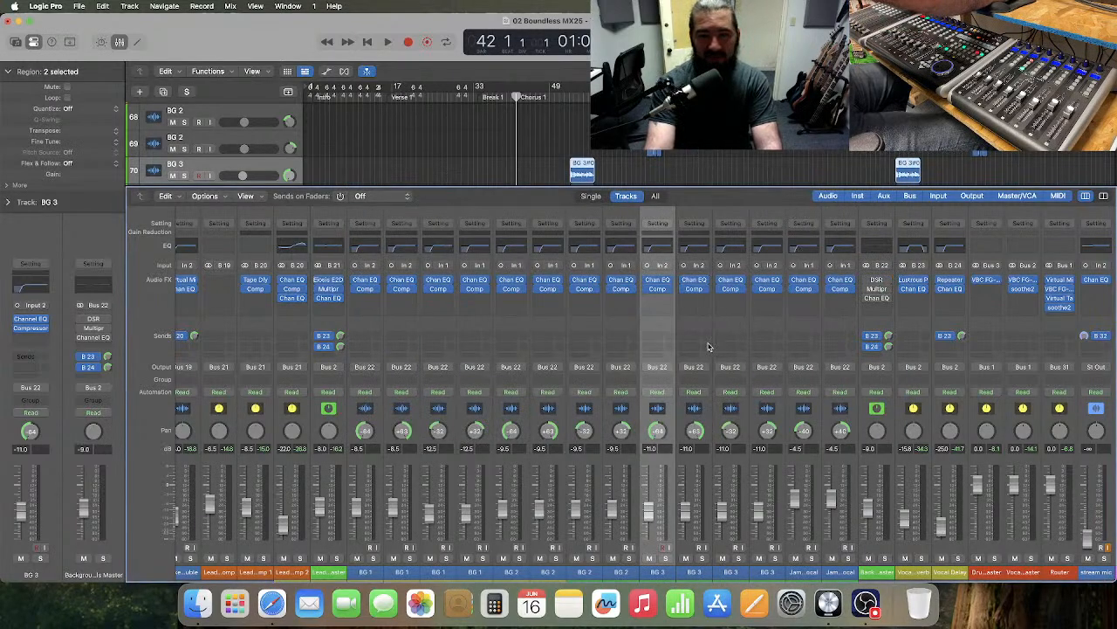
- Set the low-cut frequency to 120 Hz in the Channel EQs of the third and fourth BG 3 channels, closing each plug-in
{"action": "left_click", "coordinate": [731, 246]}
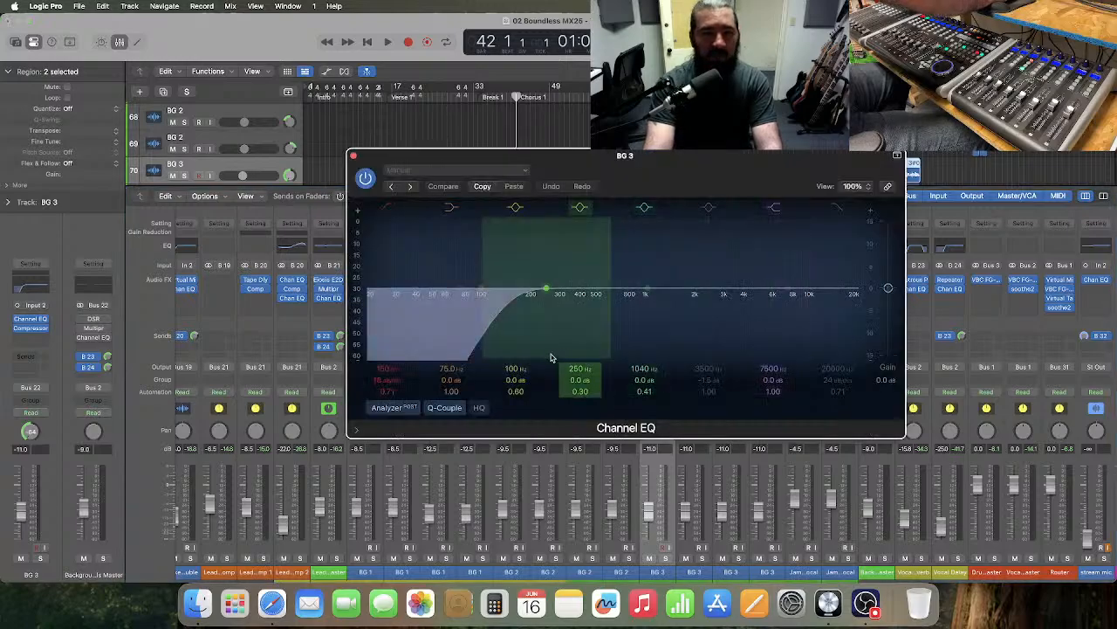
{"action": "left_click", "coordinate": [387, 371]}
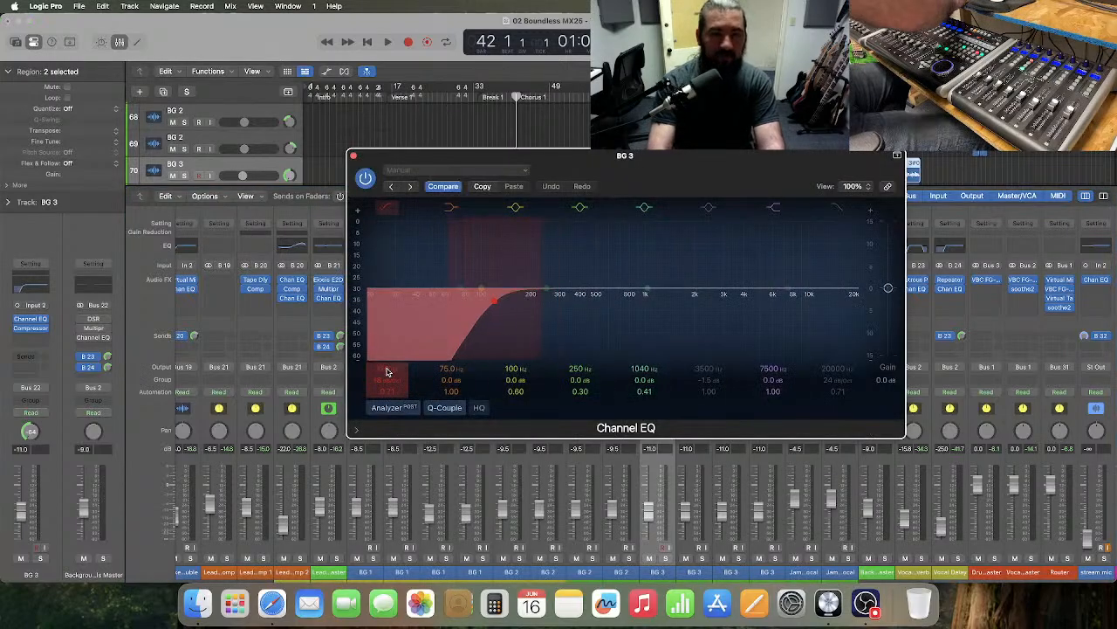
{"action": "left_click", "coordinate": [353, 156]}
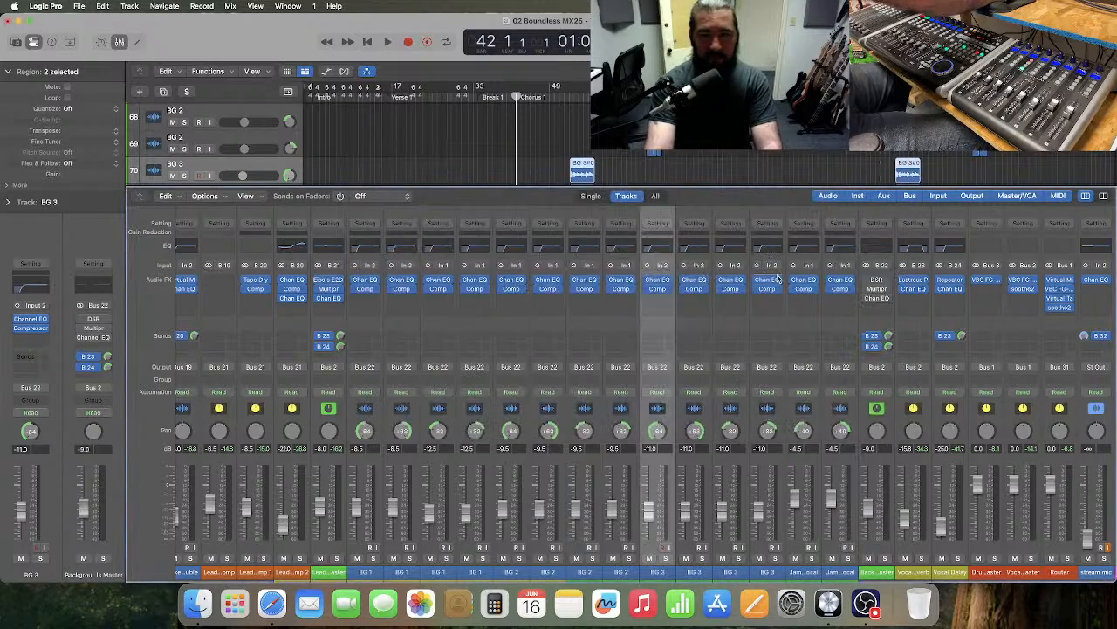
{"action": "left_click", "coordinate": [768, 248]}
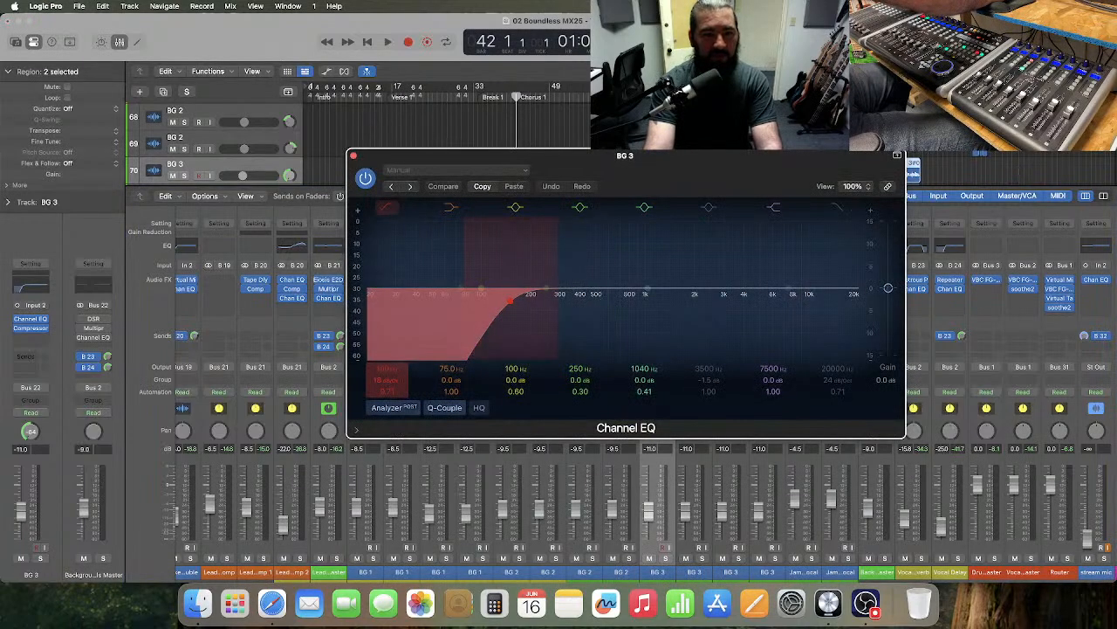
{"action": "left_click", "coordinate": [387, 371]}
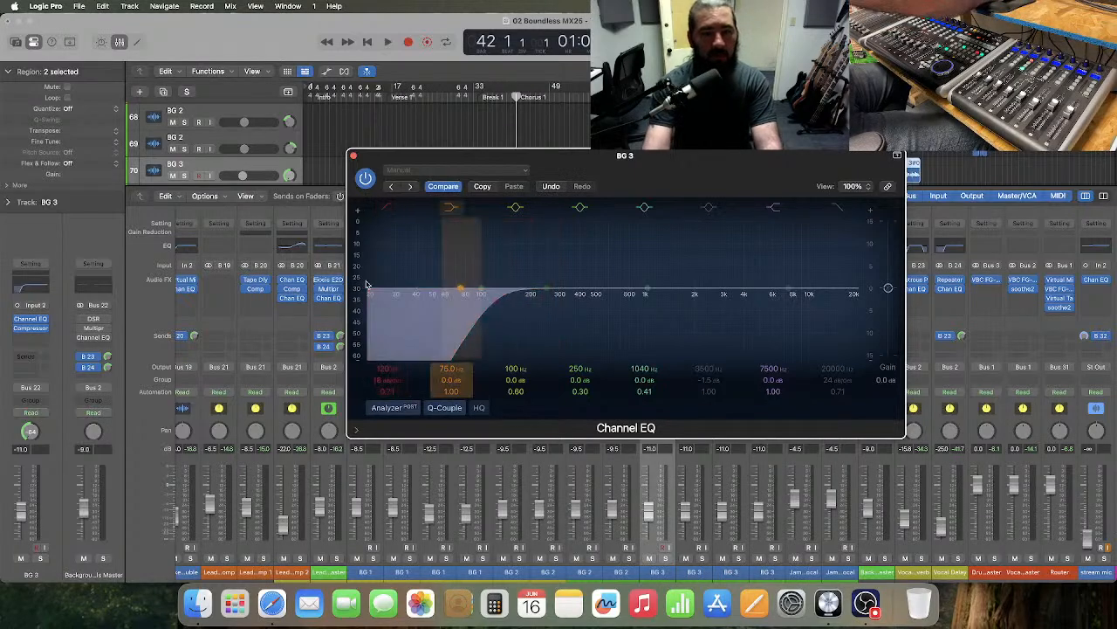
{"action": "left_click", "coordinate": [354, 156]}
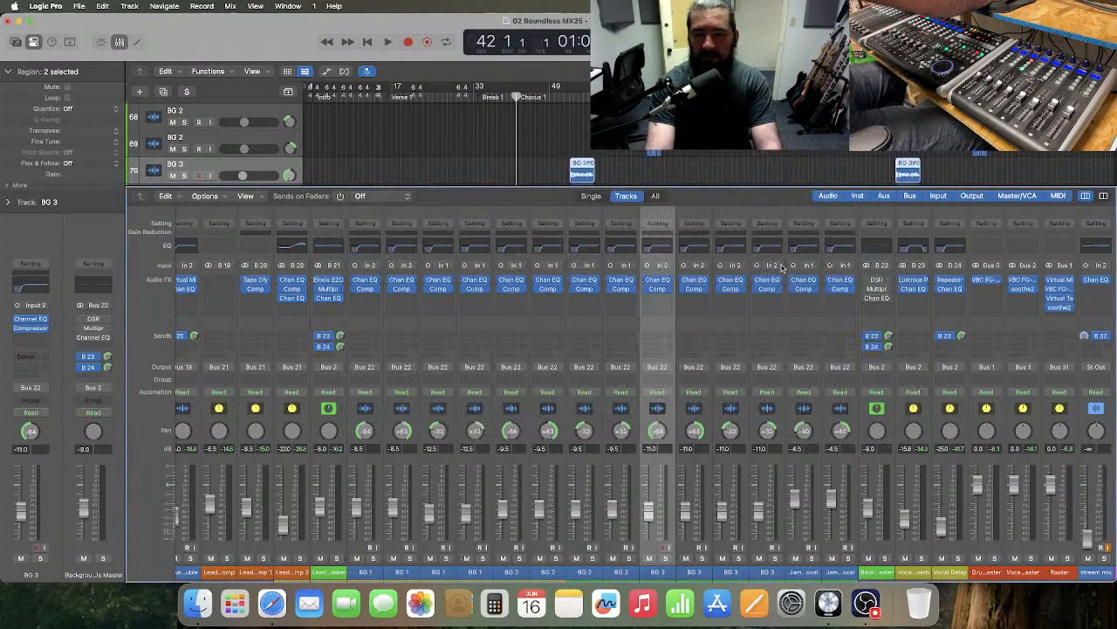
- Check the Channel EQ settings on the first channel of the final vocal pair and close the plug-in
{"action": "left_click", "coordinate": [804, 248]}
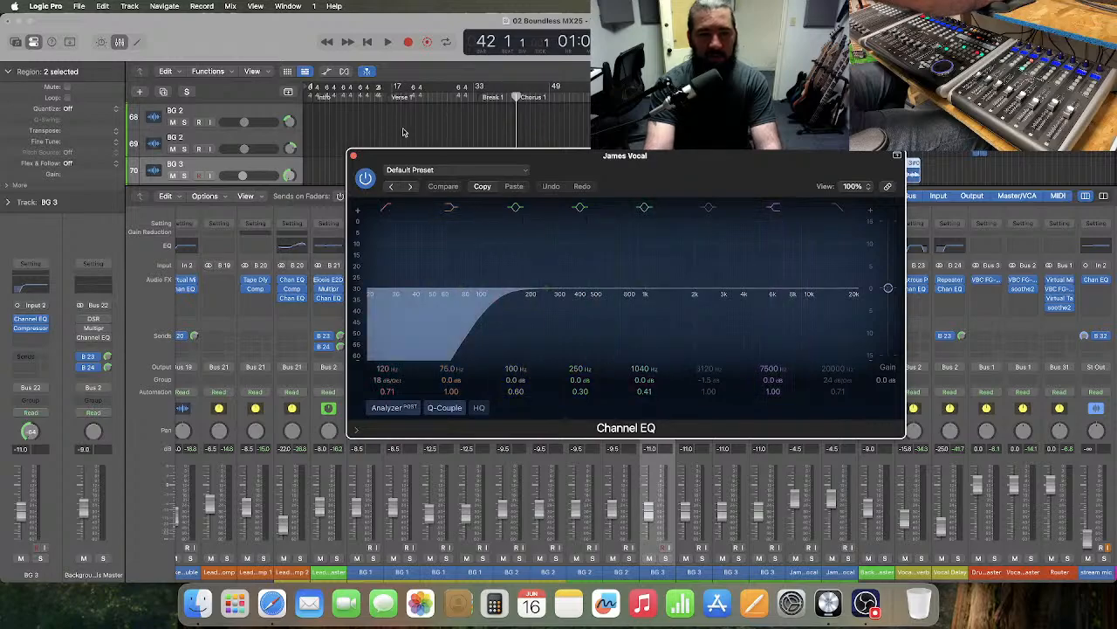
{"action": "left_click", "coordinate": [353, 156]}
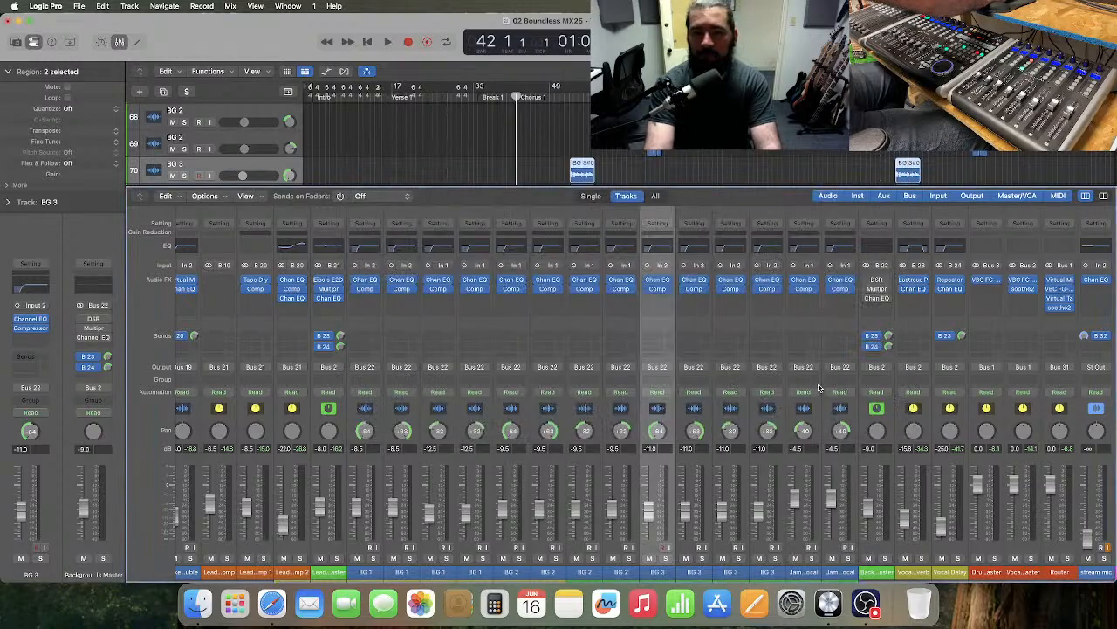
- Select the Background Vocals Master channel and remove the DSR plug-in from its first insert slot
{"action": "scroll", "coordinate": [729, 461], "scroll_direction": "right", "scroll_amount": 3}
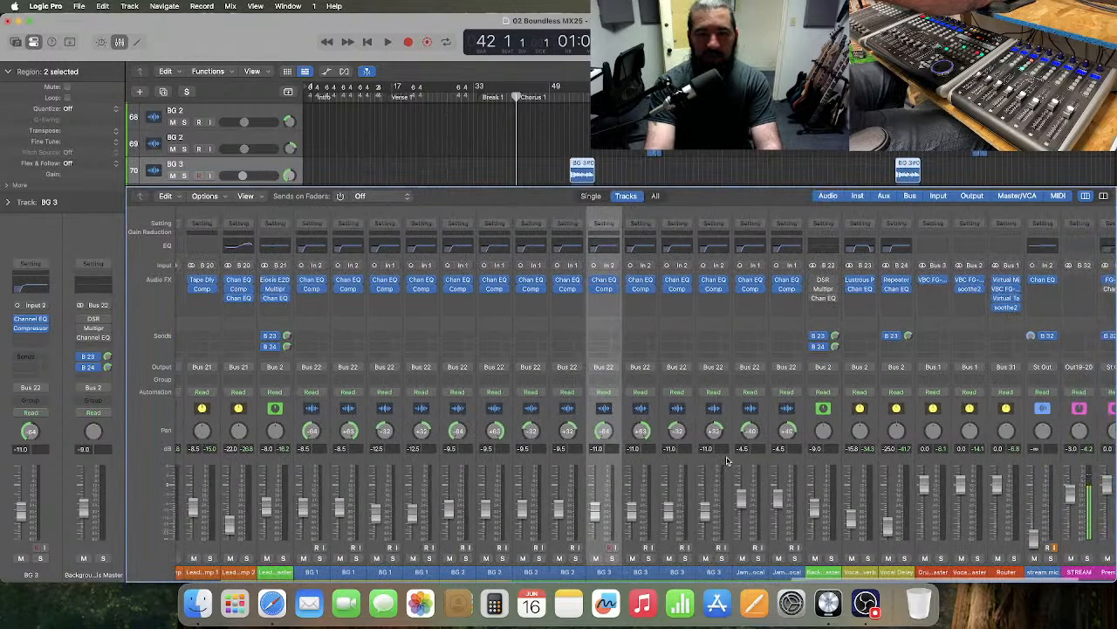
{"action": "left_click", "coordinate": [833, 427]}
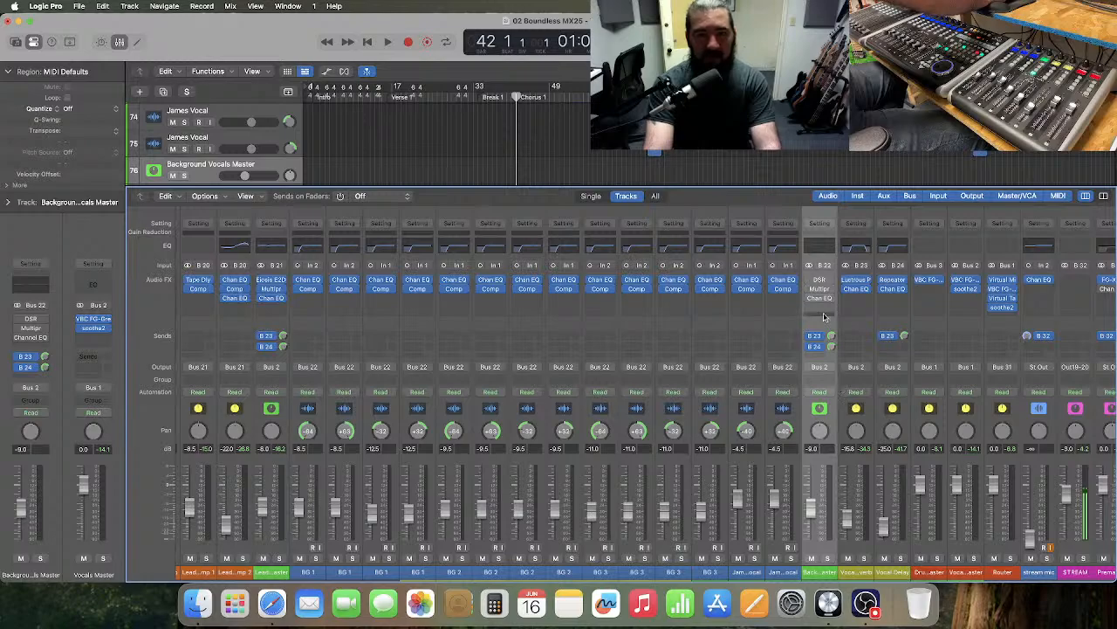
{"action": "left_click", "coordinate": [832, 281]}
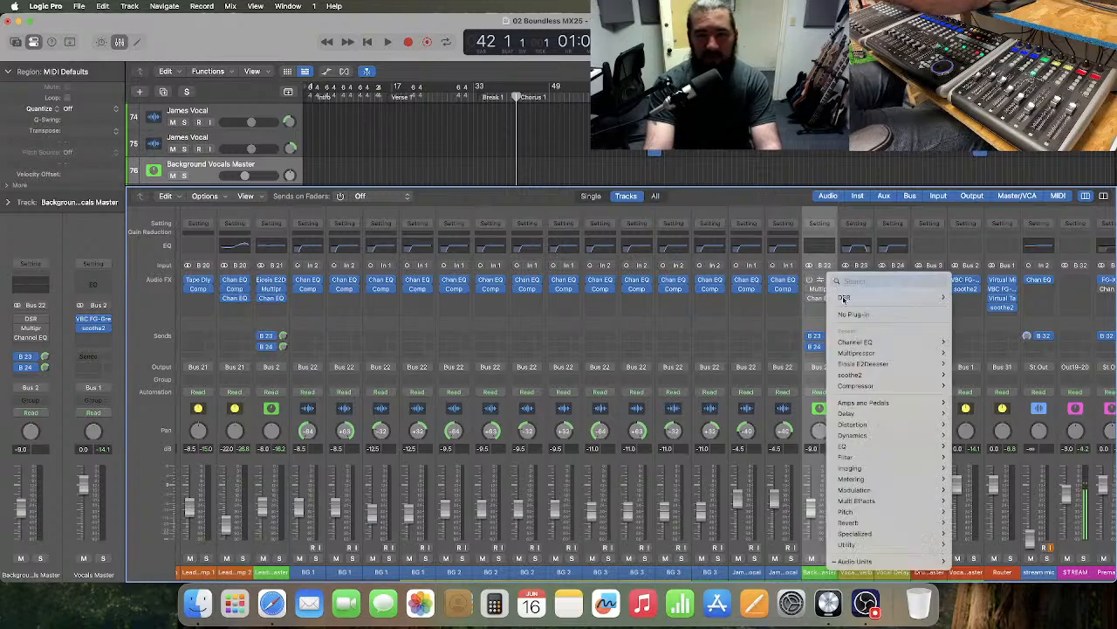
{"action": "left_click", "coordinate": [865, 316]}
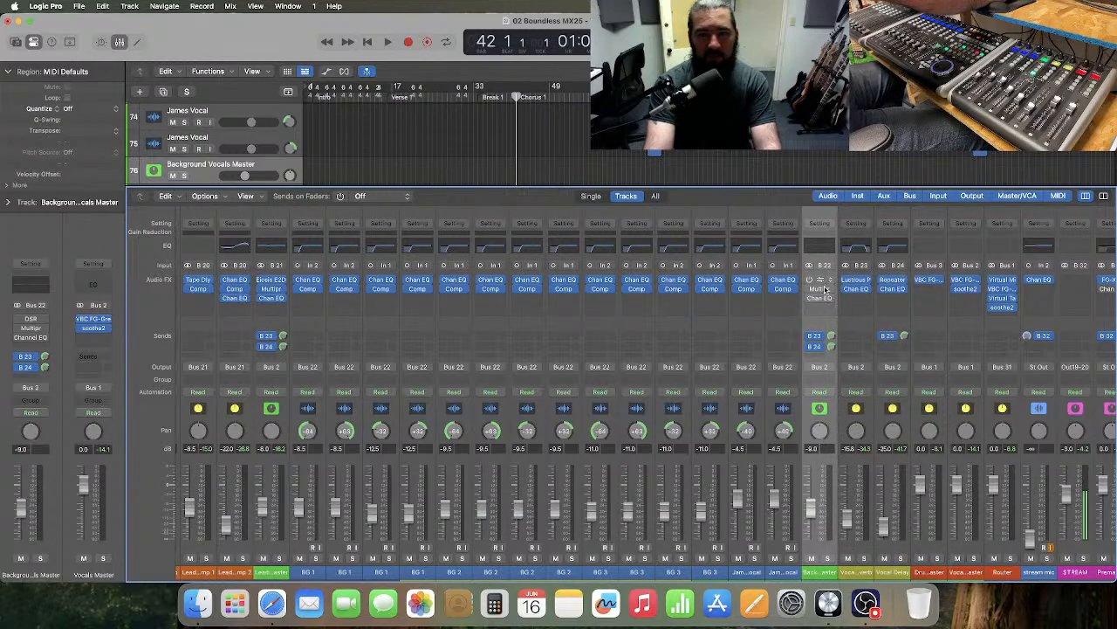
- Insert a stereo Eiosis E2Deesser in the Background Vocals Master's empty first slot, load the custom preset 2025 DeEss Default and close the plug-in
{"action": "left_click", "coordinate": [822, 282]}
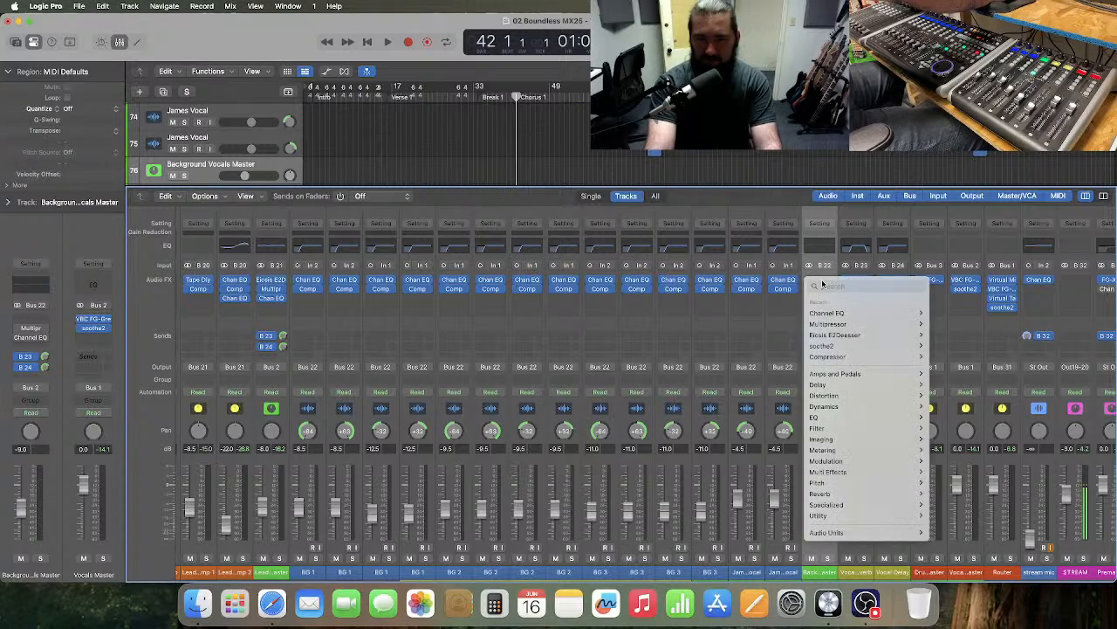
{"action": "mouse_move", "coordinate": [885, 338]}
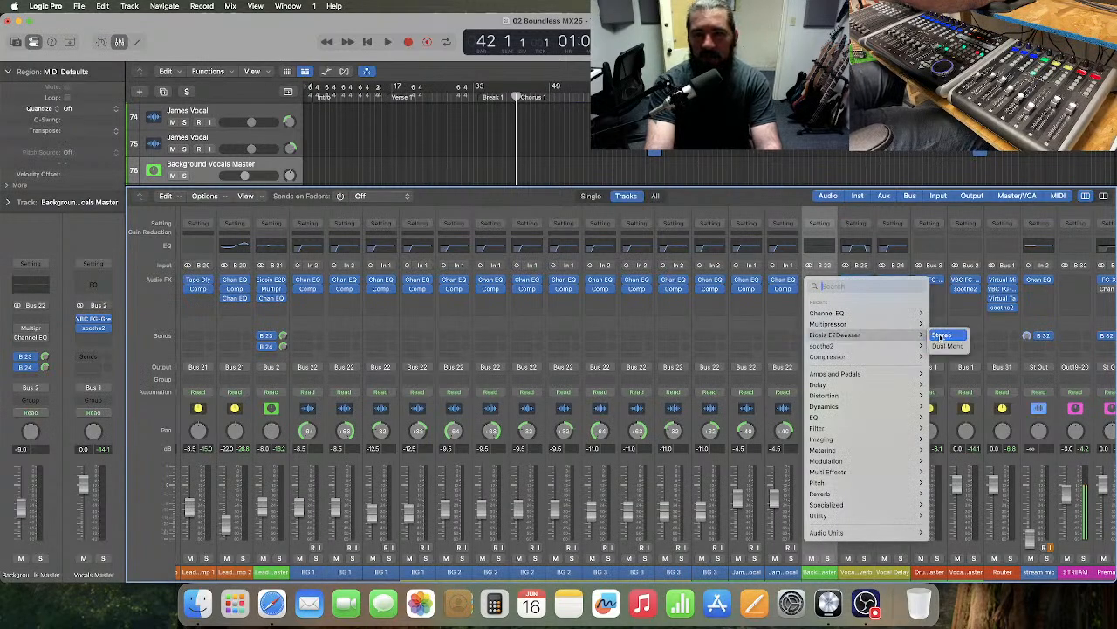
{"action": "left_click", "coordinate": [939, 340]}
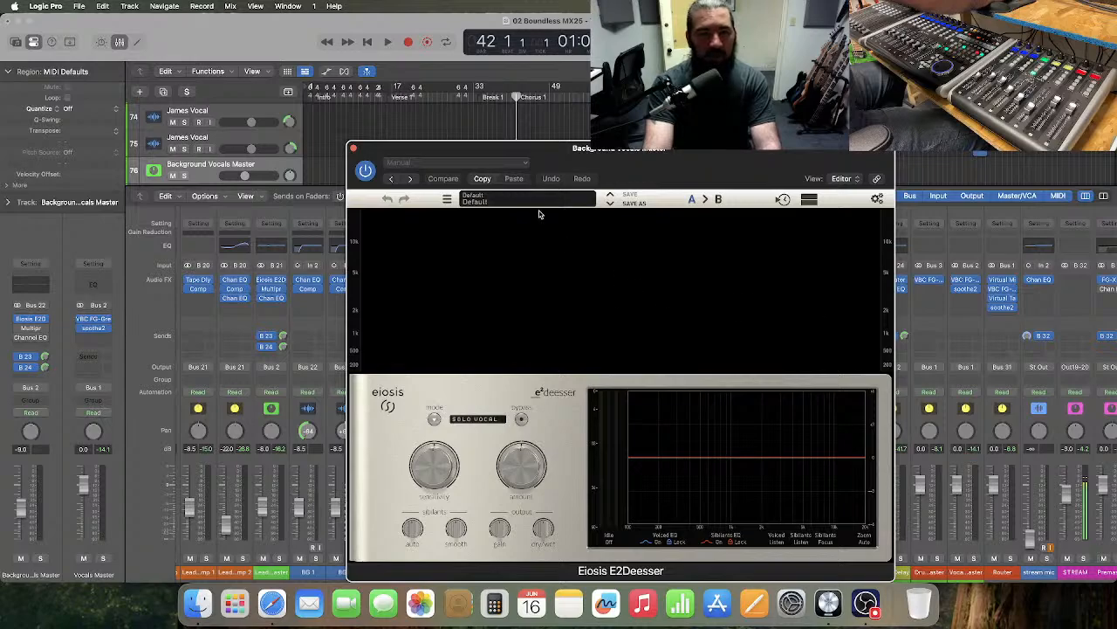
{"action": "left_click", "coordinate": [537, 203]}
{"action": "mouse_move", "coordinate": [524, 224]}
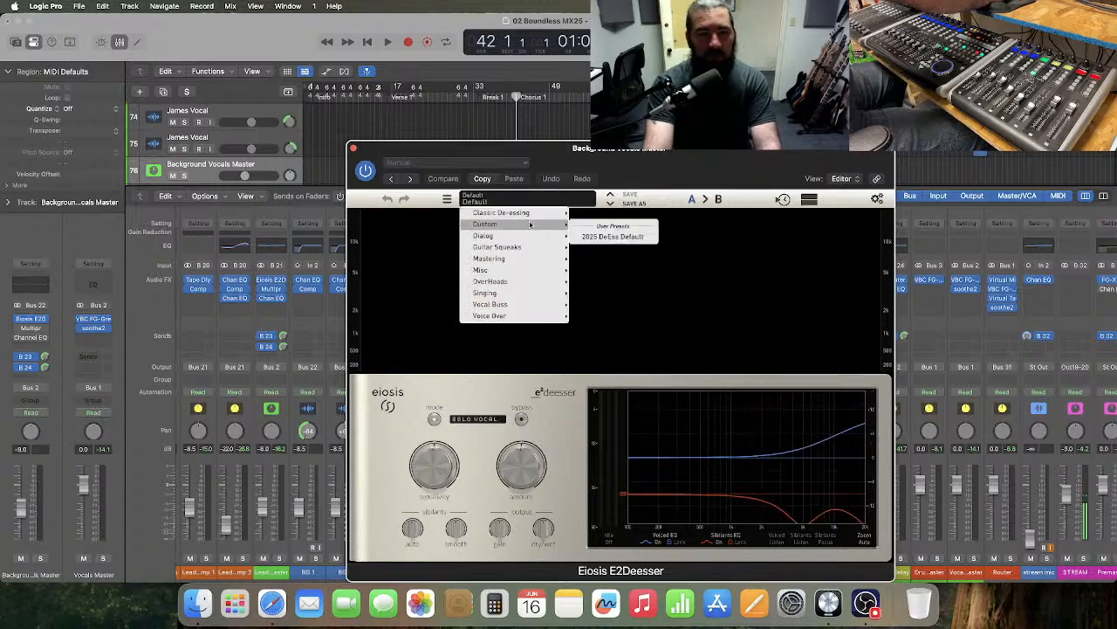
{"action": "left_click", "coordinate": [619, 238]}
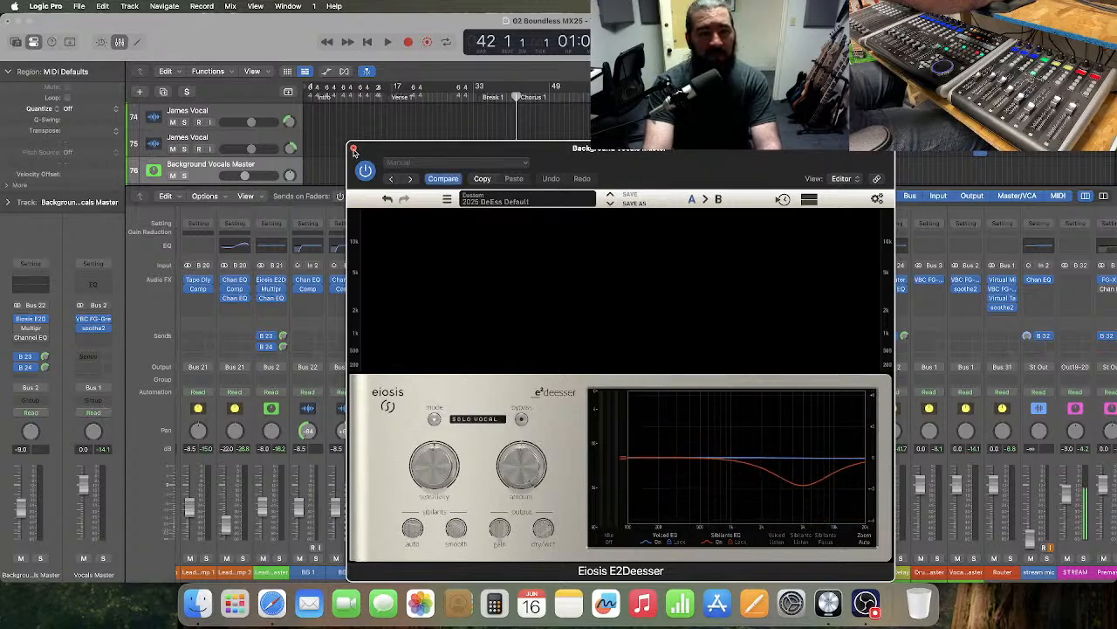
{"action": "left_click", "coordinate": [353, 148]}
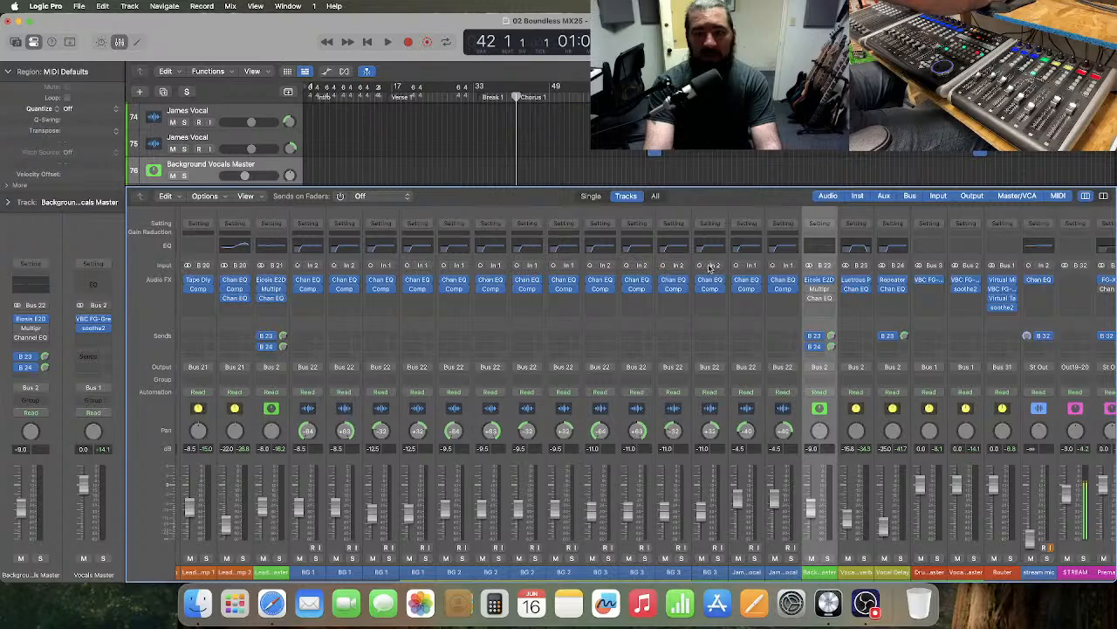
- Raise the Background Vocals Master's Multipressor compression thresholds to -22.5 dB for bands 2 and 3 and -33 dB for band 4, auditioning before closing it
{"action": "left_click", "coordinate": [819, 290]}
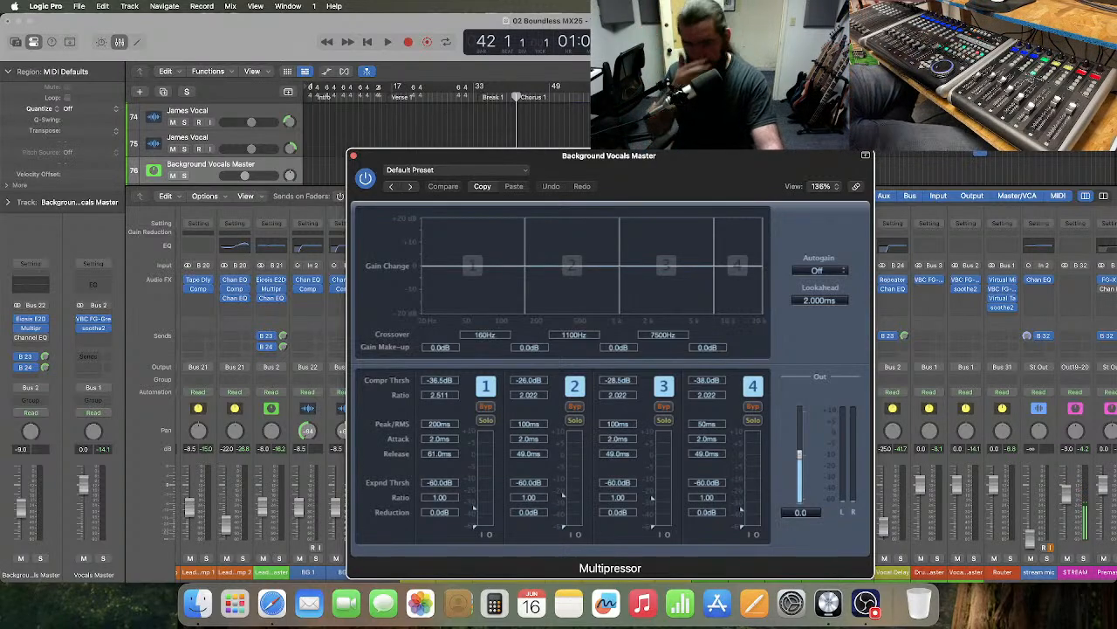
{"action": "key", "text": "space"}
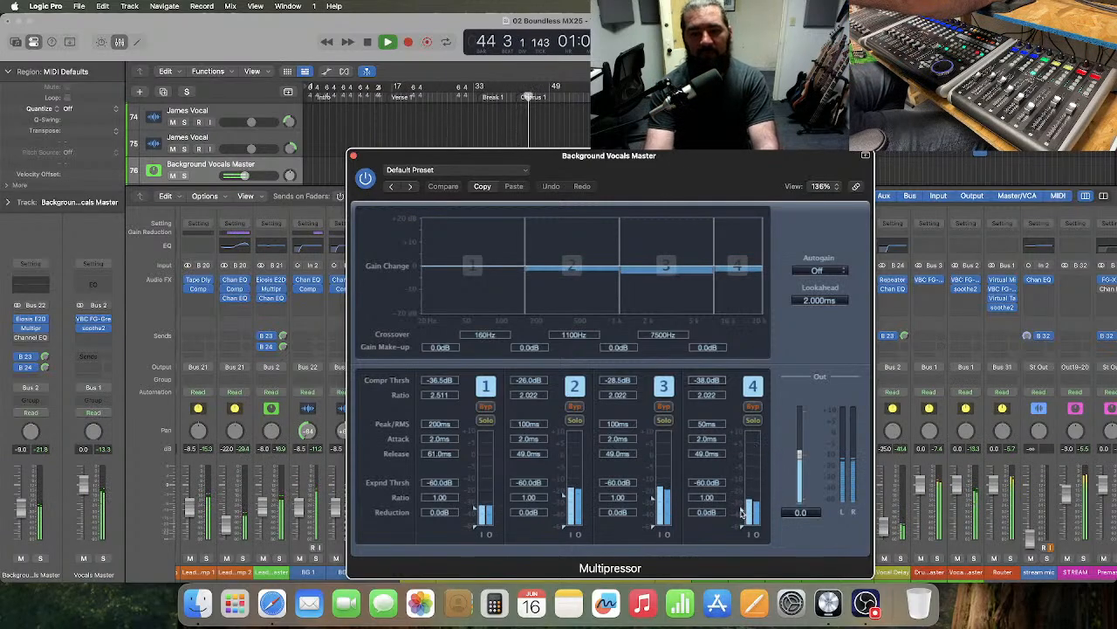
{"action": "left_click_drag", "start_coordinate": [742, 511], "coordinate": [742, 504]}
{"action": "left_click_drag", "start_coordinate": [655, 500], "coordinate": [654, 496]}
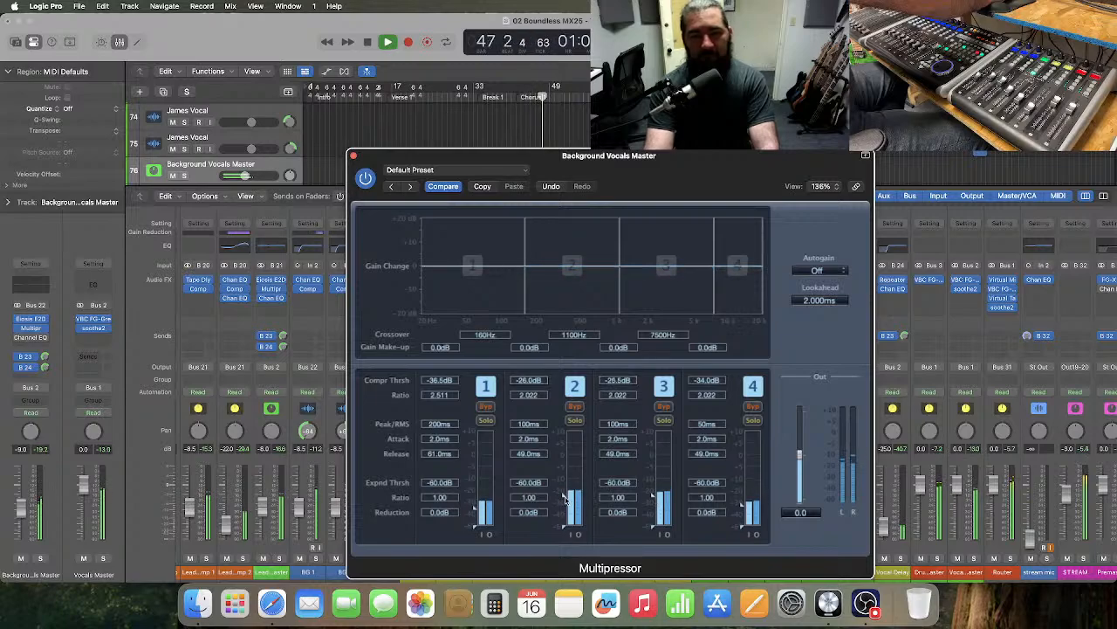
{"action": "left_click_drag", "start_coordinate": [564, 498], "coordinate": [566, 494]}
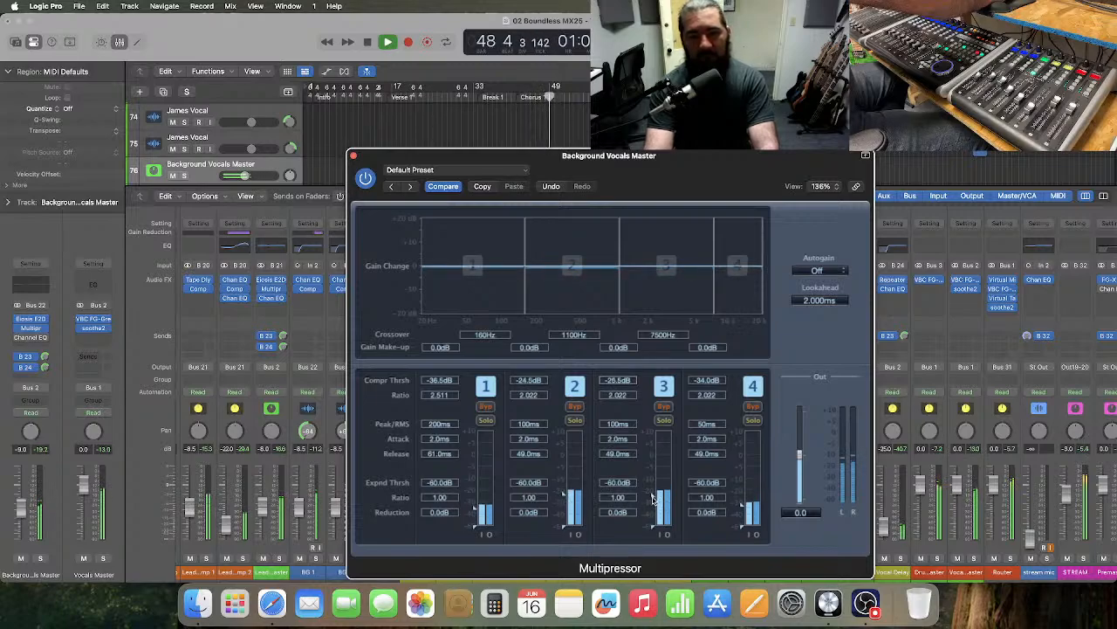
{"action": "left_click_drag", "start_coordinate": [652, 498], "coordinate": [652, 496]}
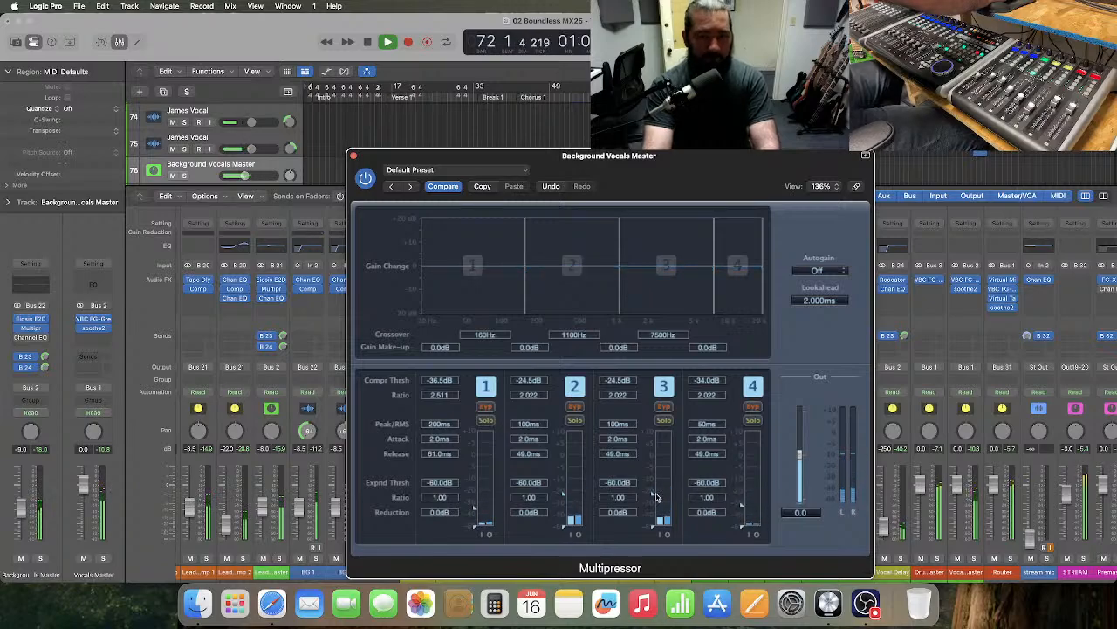
{"action": "key", "text": "space"}
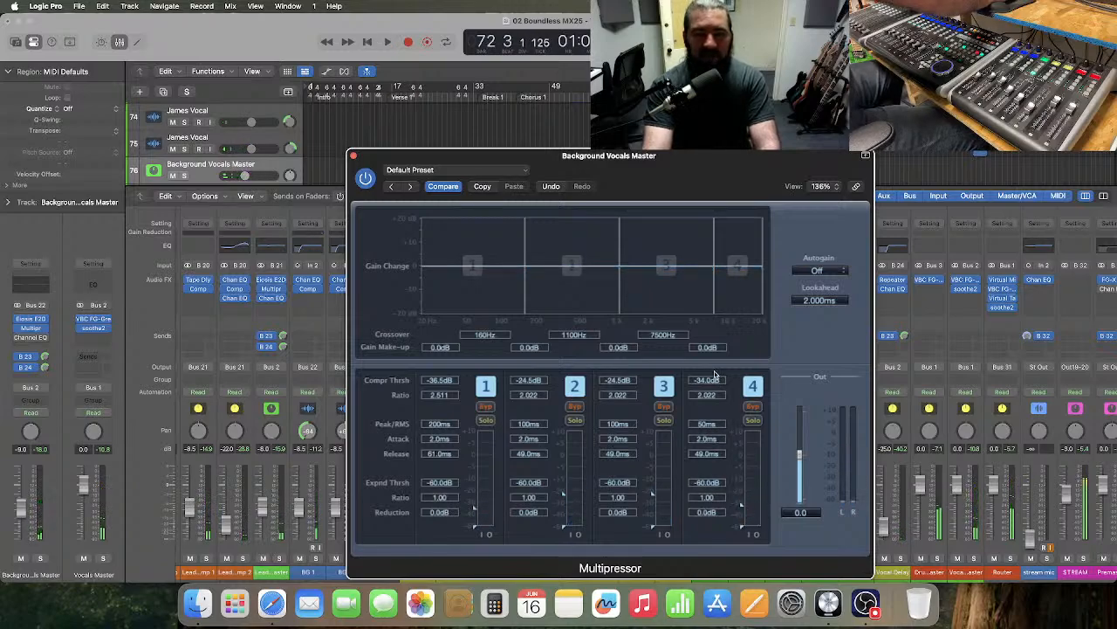
{"action": "left_click_drag", "start_coordinate": [715, 381], "coordinate": [714, 375]}
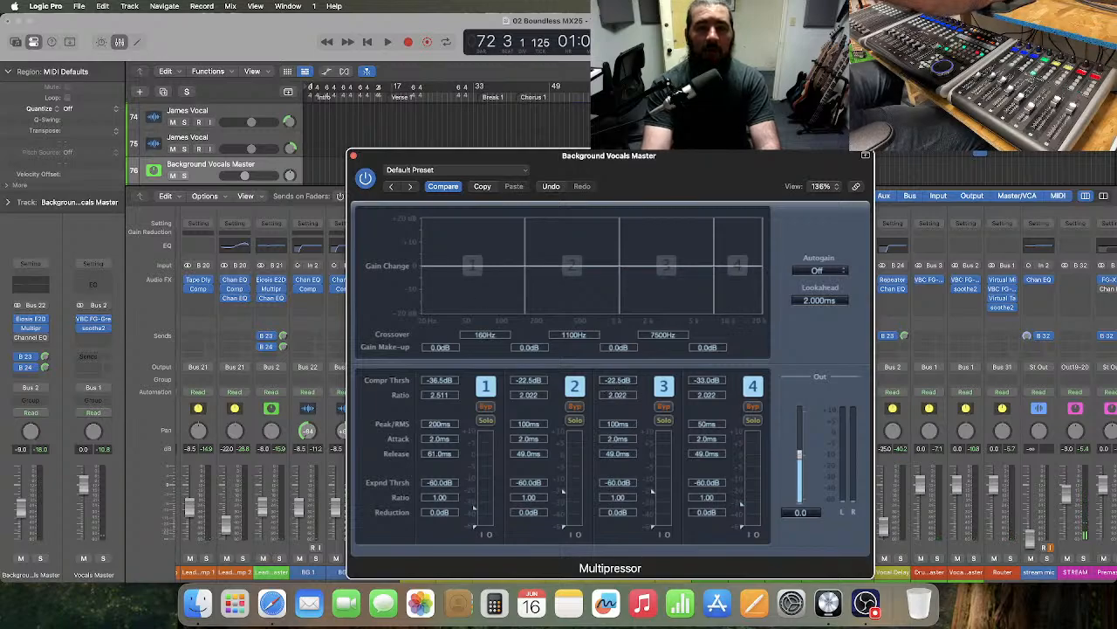
{"action": "key", "text": "space"}
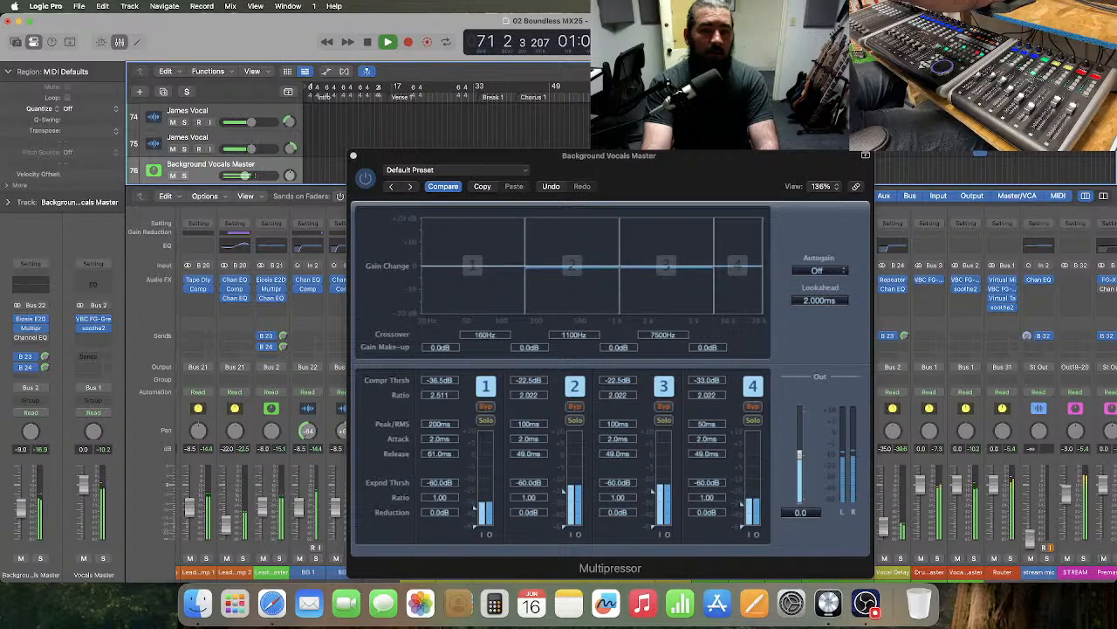
{"action": "left_click", "coordinate": [352, 155]}
{"action": "key", "text": "space"}
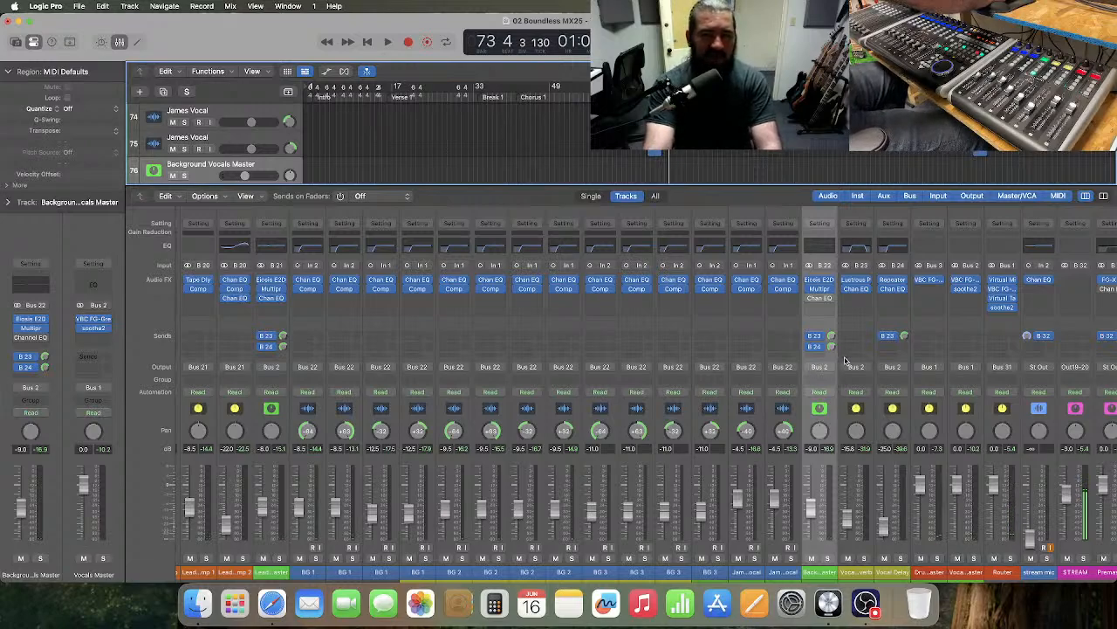
- Insert a stereo Compressor directly after the Multipressor on the Background Vocals Master and move its window so the controls are accessible
{"action": "left_click", "coordinate": [826, 298]}
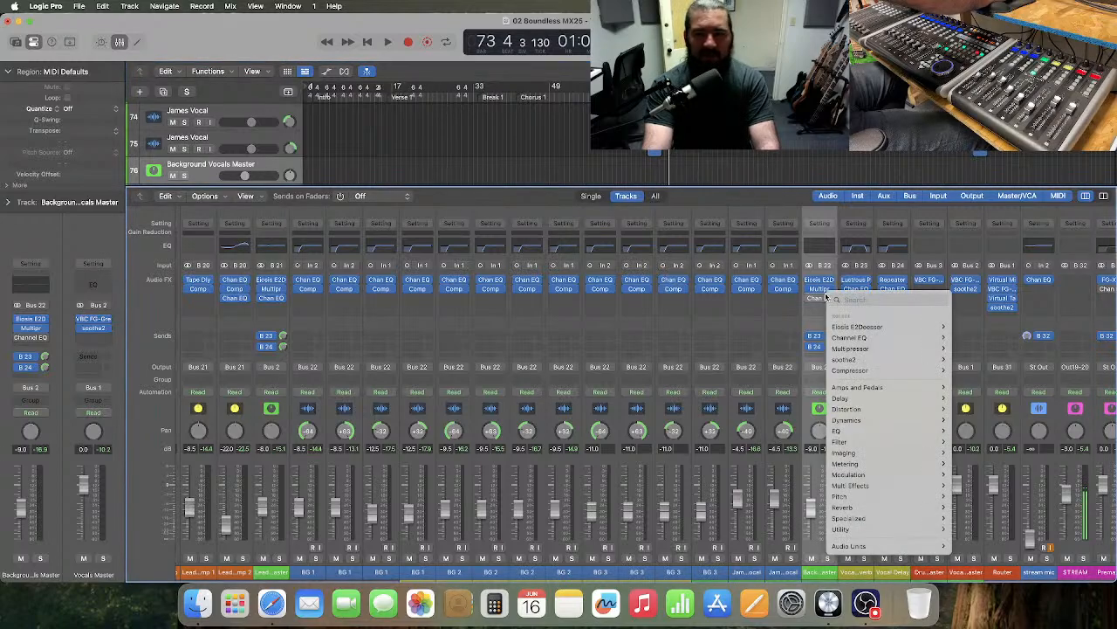
{"action": "mouse_move", "coordinate": [865, 371]}
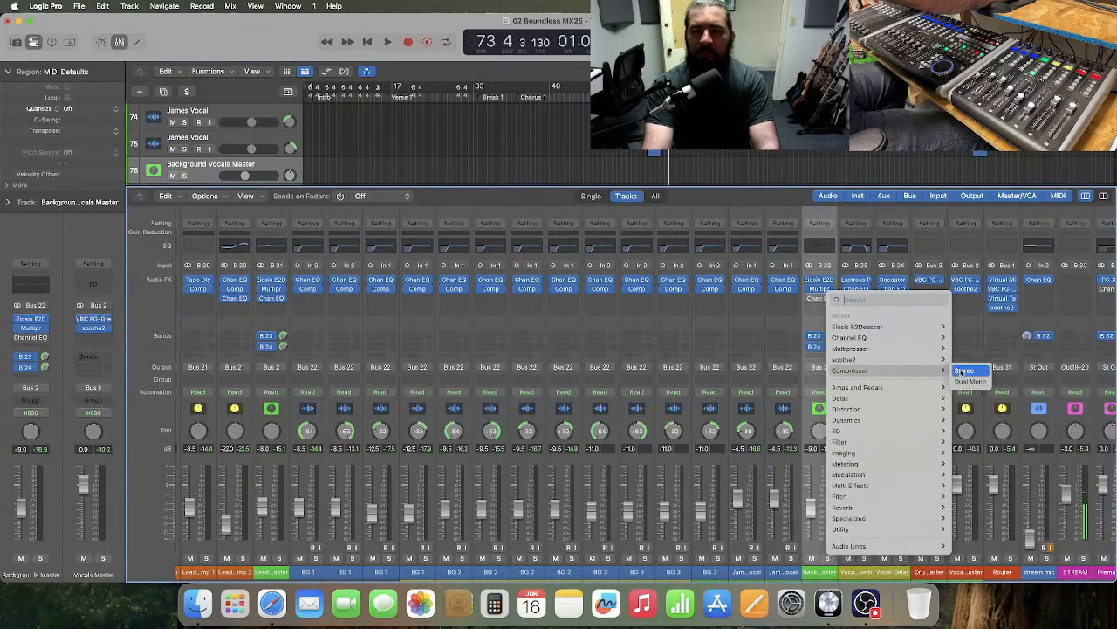
{"action": "left_click", "coordinate": [964, 371]}
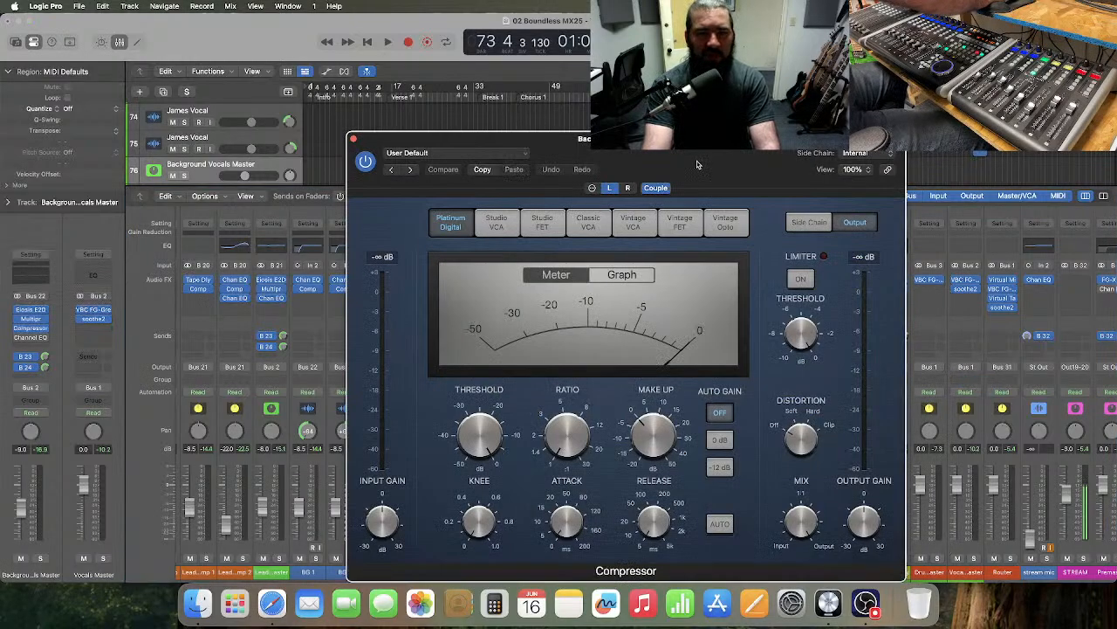
{"action": "left_click_drag", "start_coordinate": [707, 151], "coordinate": [686, 98]}
- Raise the new Compressor's knee and release, and set an extreme starting threshold of -39 dB with a 14:1 ratio
{"action": "left_click_drag", "start_coordinate": [460, 472], "coordinate": [458, 409]}
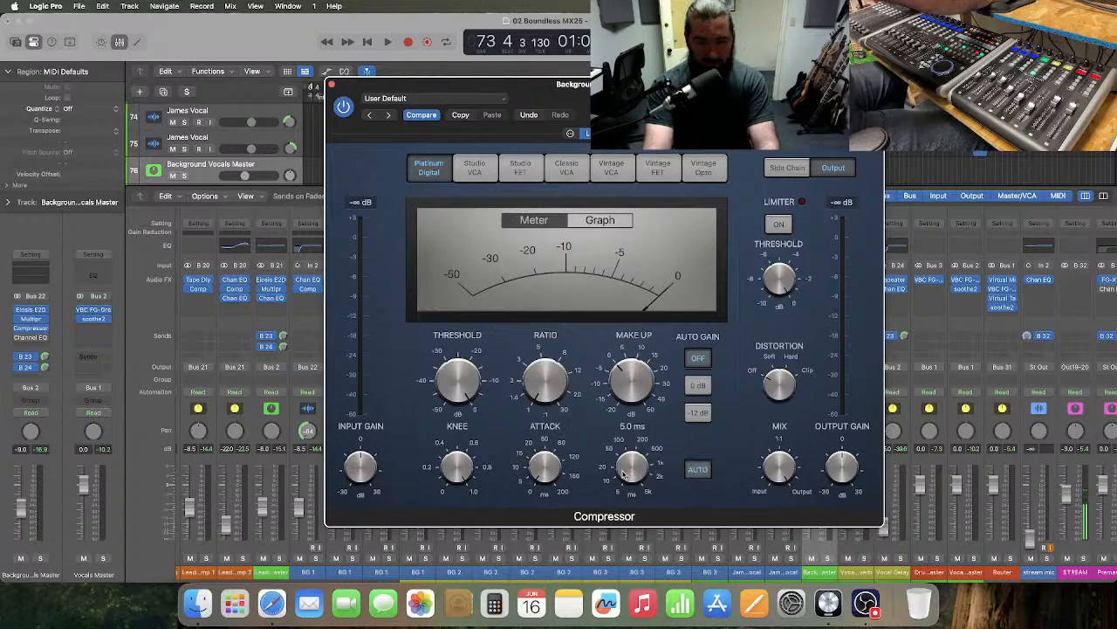
{"action": "left_click_drag", "start_coordinate": [623, 474], "coordinate": [626, 436]}
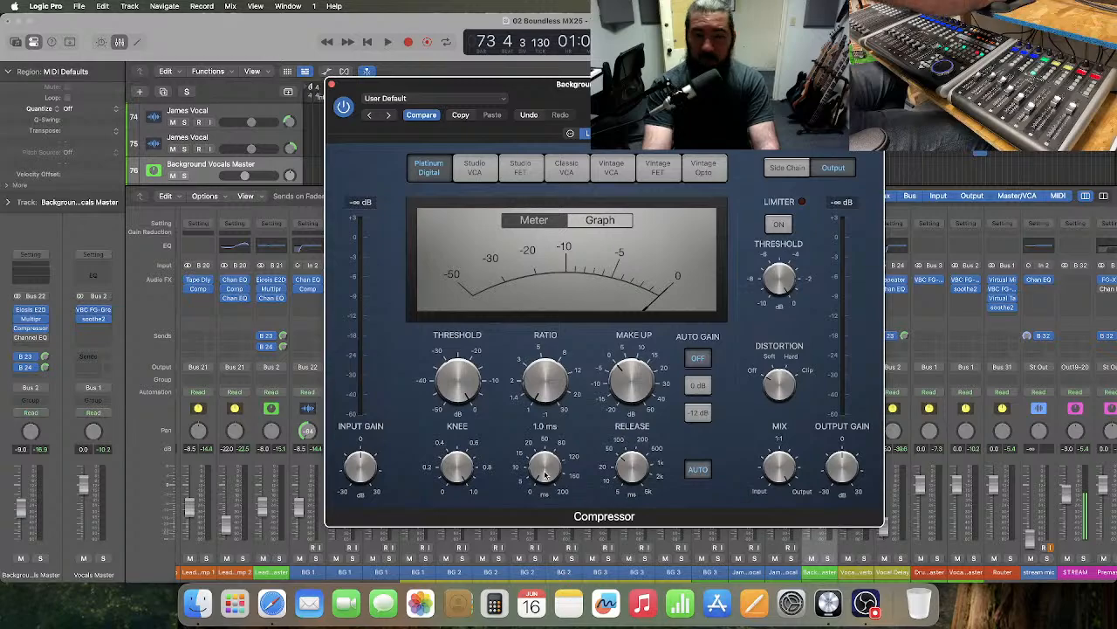
{"action": "left_click_drag", "start_coordinate": [463, 381], "coordinate": [462, 445]}
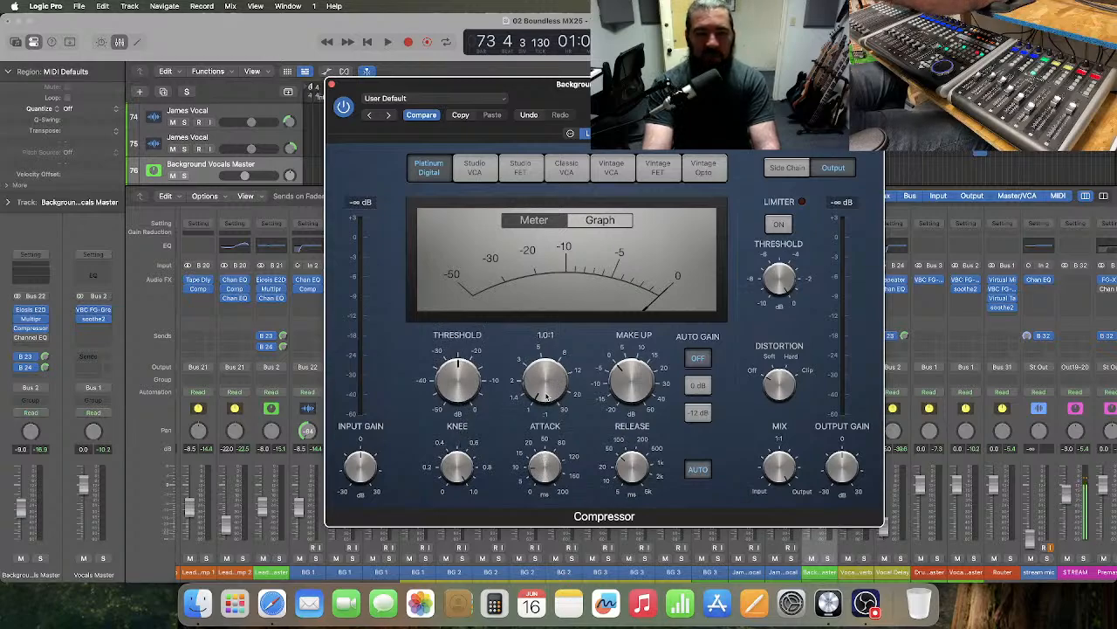
{"action": "left_click_drag", "start_coordinate": [547, 397], "coordinate": [544, 348]}
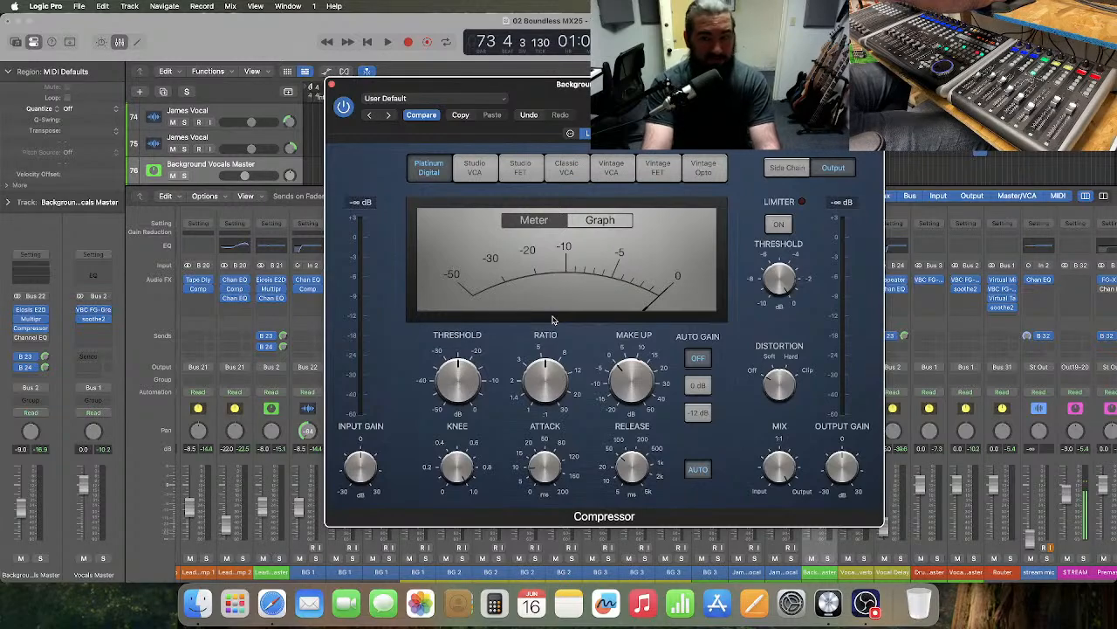
{"action": "mouse_move", "coordinate": [465, 384]}
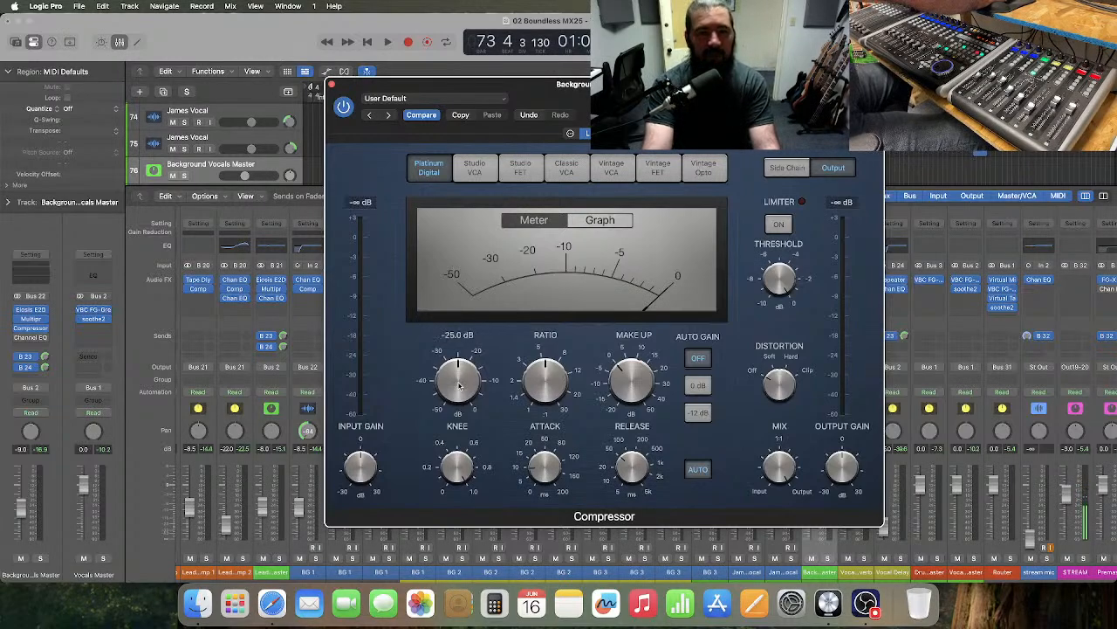
{"action": "mouse_move", "coordinate": [536, 393]}
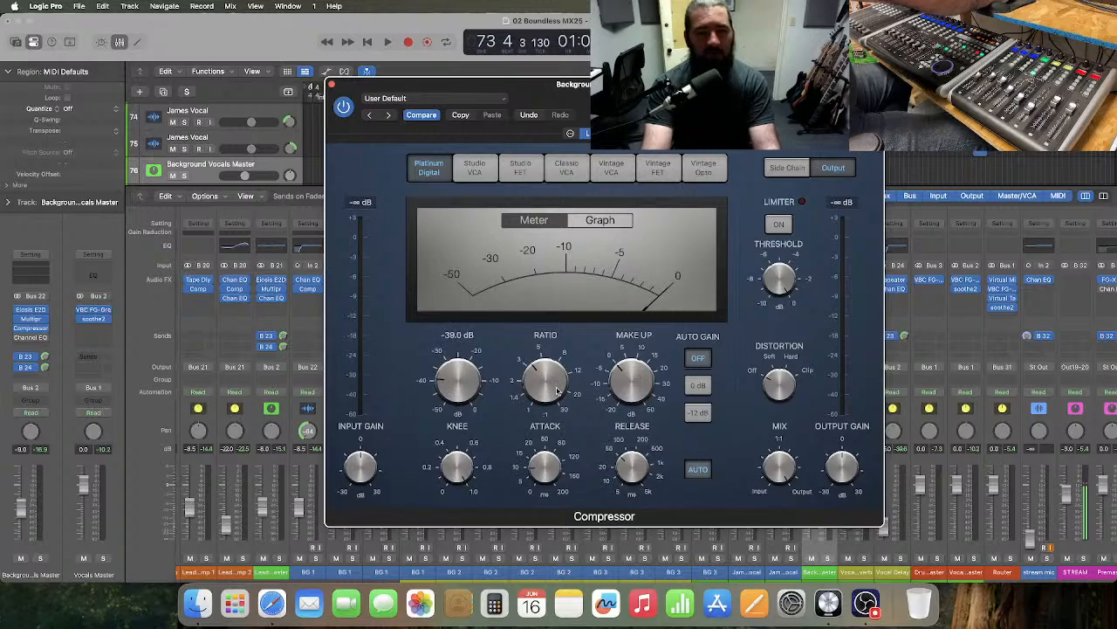
{"action": "left_click_drag", "start_coordinate": [558, 391], "coordinate": [527, 333]}
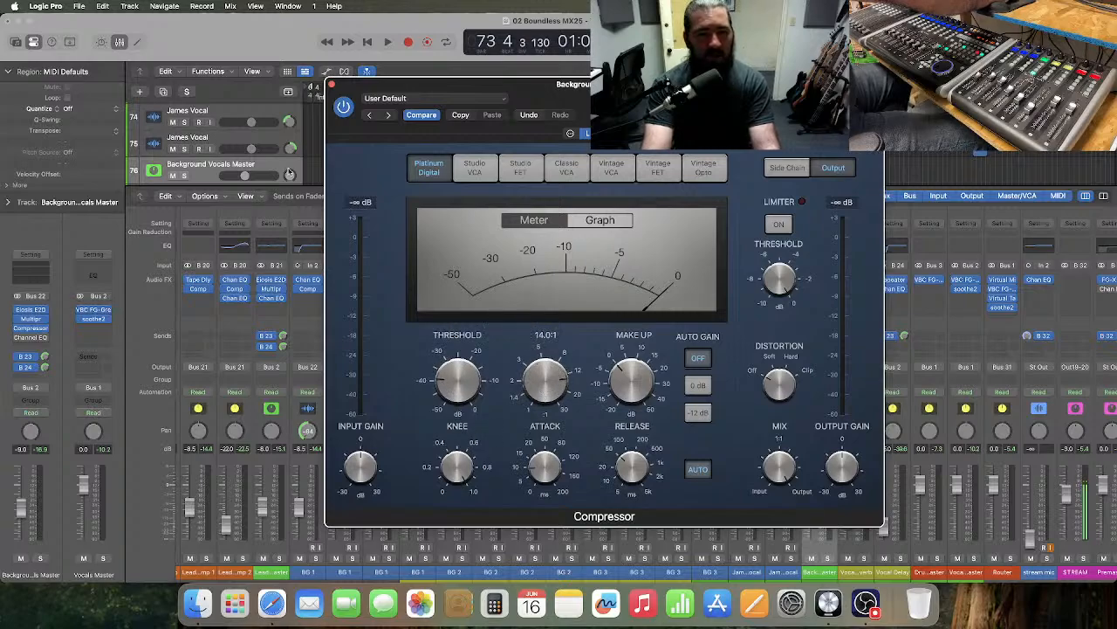
- Solo the Background Vocals Master, play from the chorus and set the Compressor's attack to 9.5 ms
{"action": "left_click", "coordinate": [187, 93]}
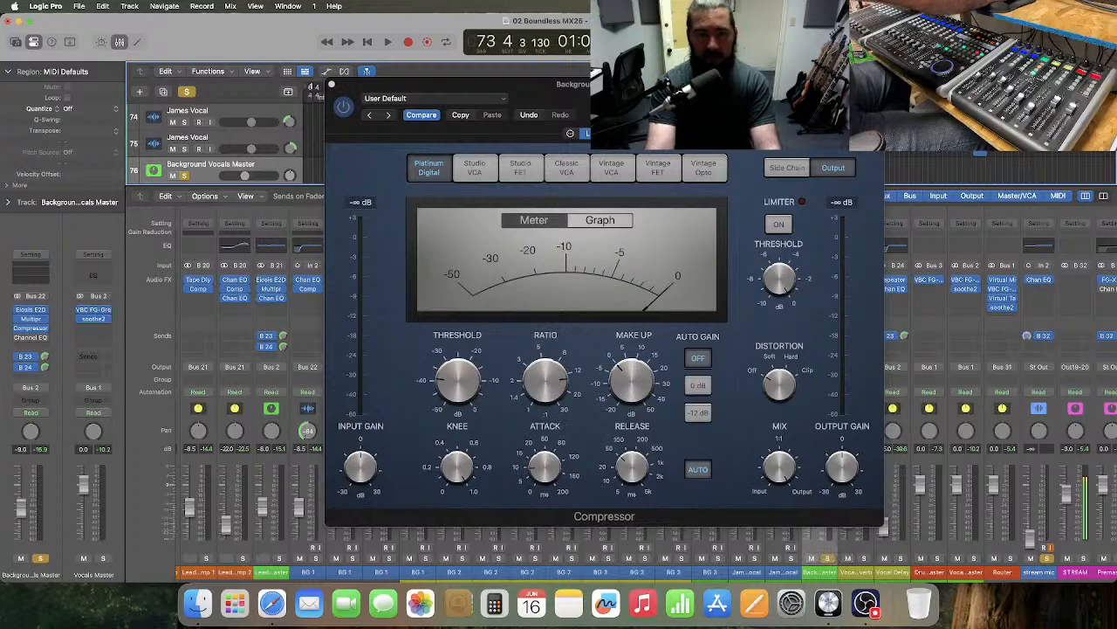
{"action": "left_click_drag", "start_coordinate": [646, 84], "coordinate": [639, 65]}
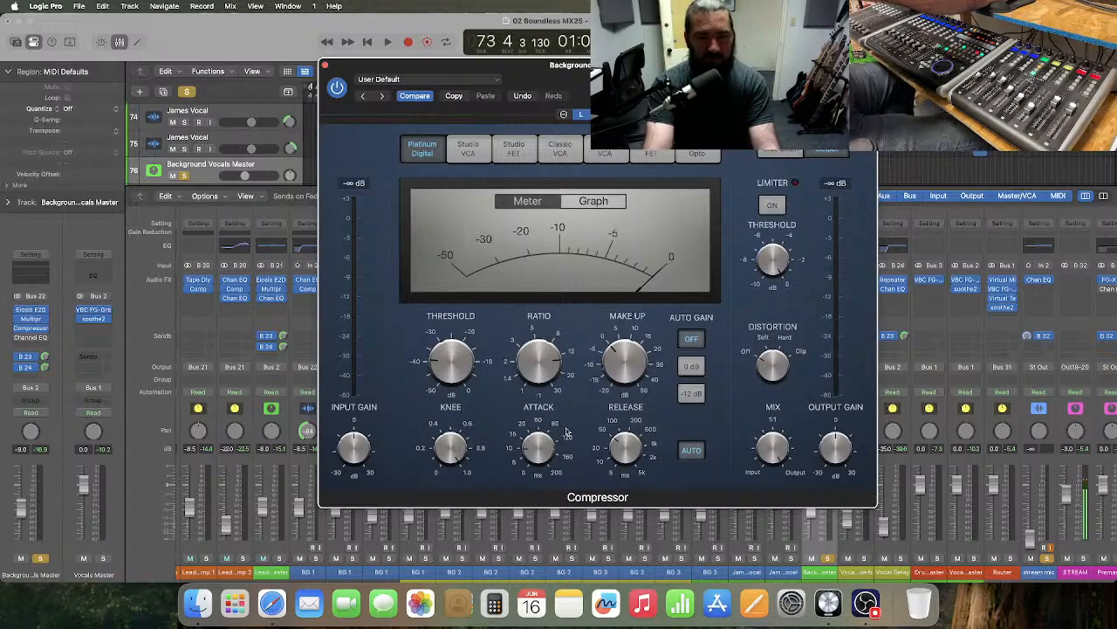
{"action": "mouse_move", "coordinate": [541, 462]}
{"action": "mouse_move", "coordinate": [504, 379]}
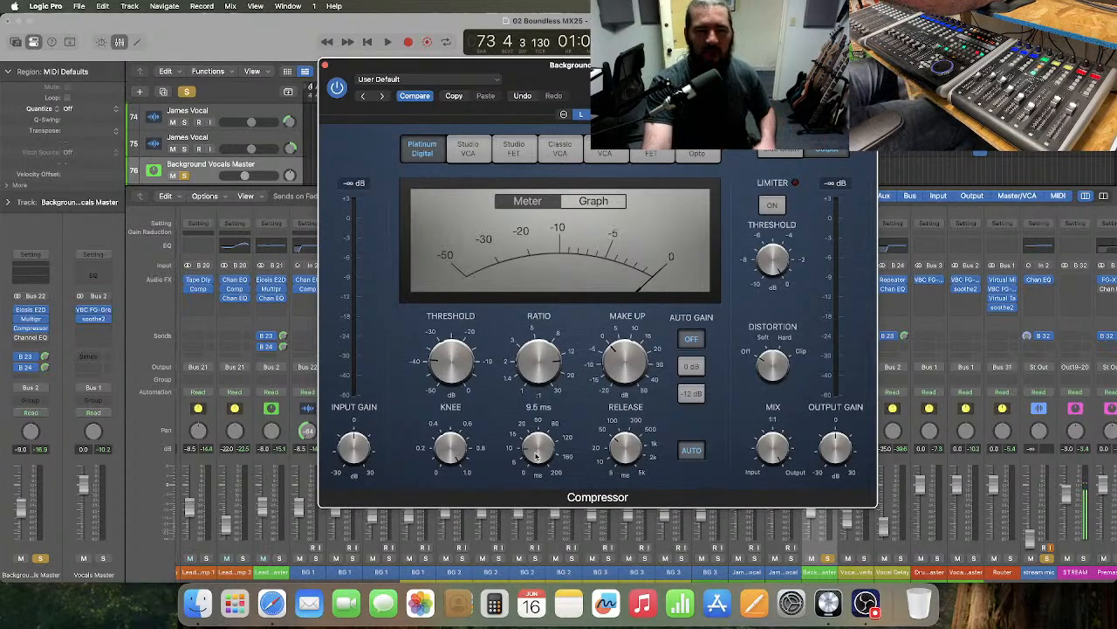
{"action": "scroll", "coordinate": [536, 449], "scroll_direction": "up", "scroll_amount": 1}
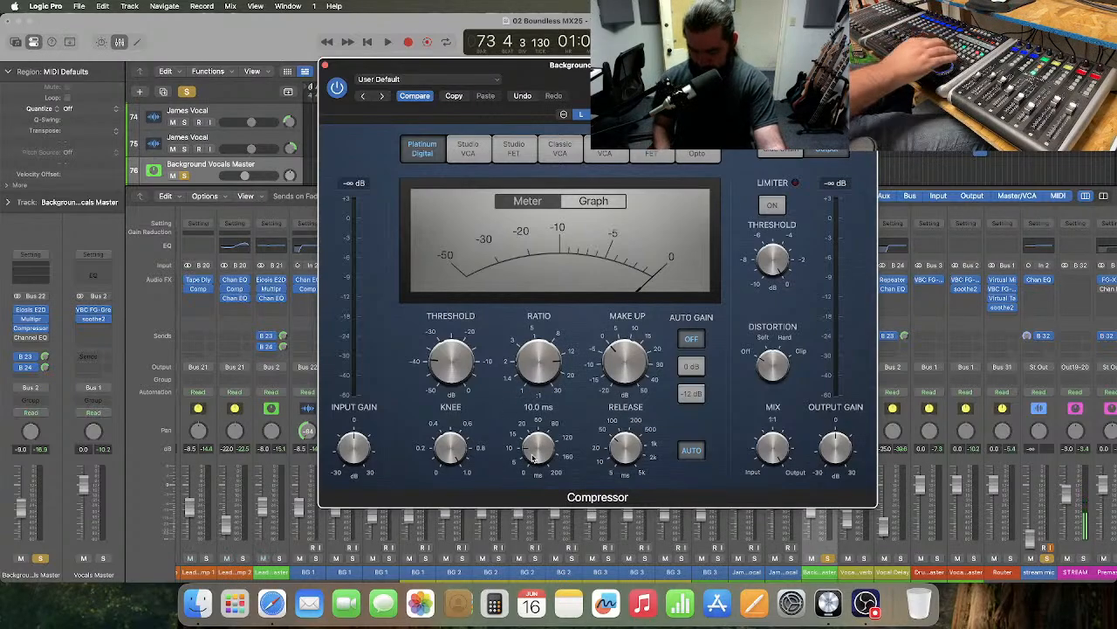
{"action": "key", "text": "alt+comma"}
{"action": "key", "text": "space"}
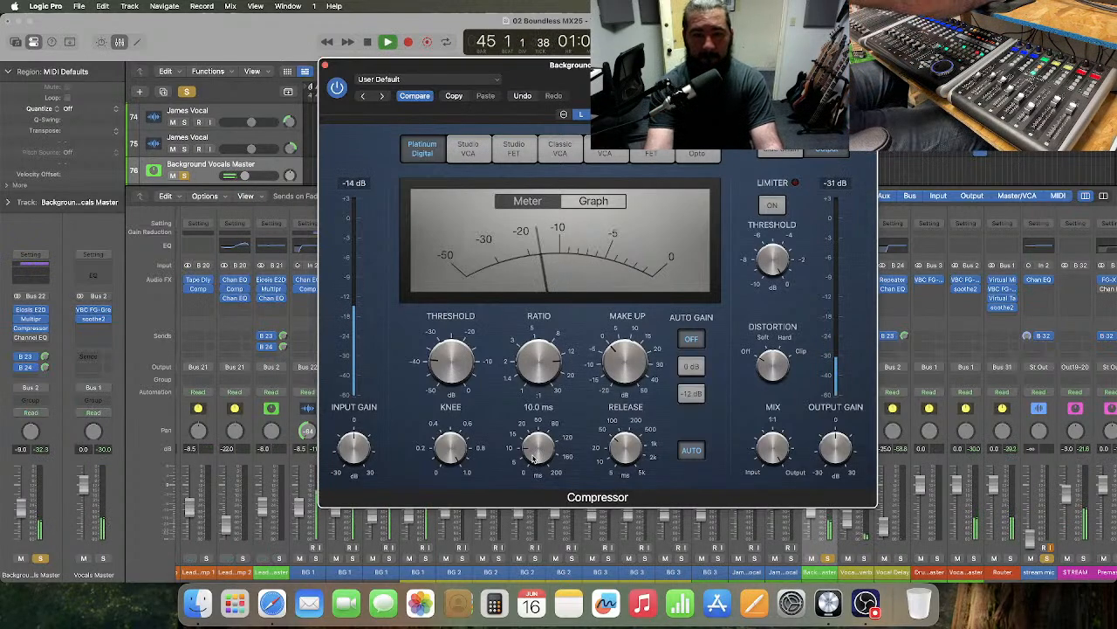
{"action": "left_click_drag", "start_coordinate": [530, 458], "coordinate": [533, 460]}
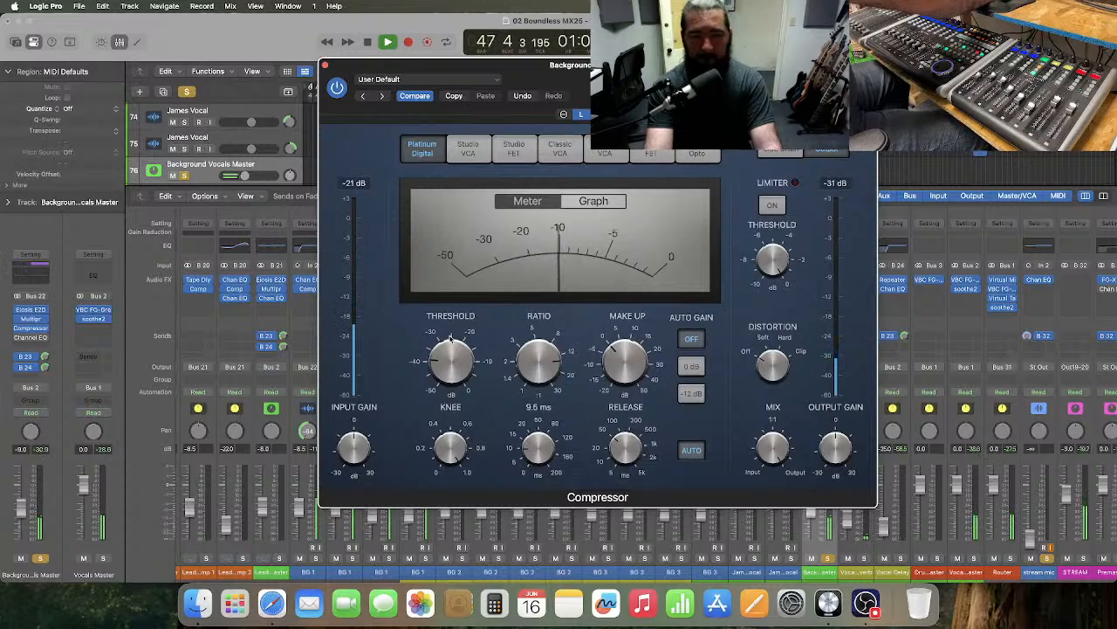
- During playback, raise the Compressor's threshold above -20.5 dB and lower its ratio to 3.1:1, then close the plug-in and stop playback
{"action": "mouse_move", "coordinate": [443, 370]}
{"action": "left_click_drag", "start_coordinate": [443, 370], "coordinate": [445, 347]}
{"action": "left_click_drag", "start_coordinate": [535, 363], "coordinate": [539, 406]}
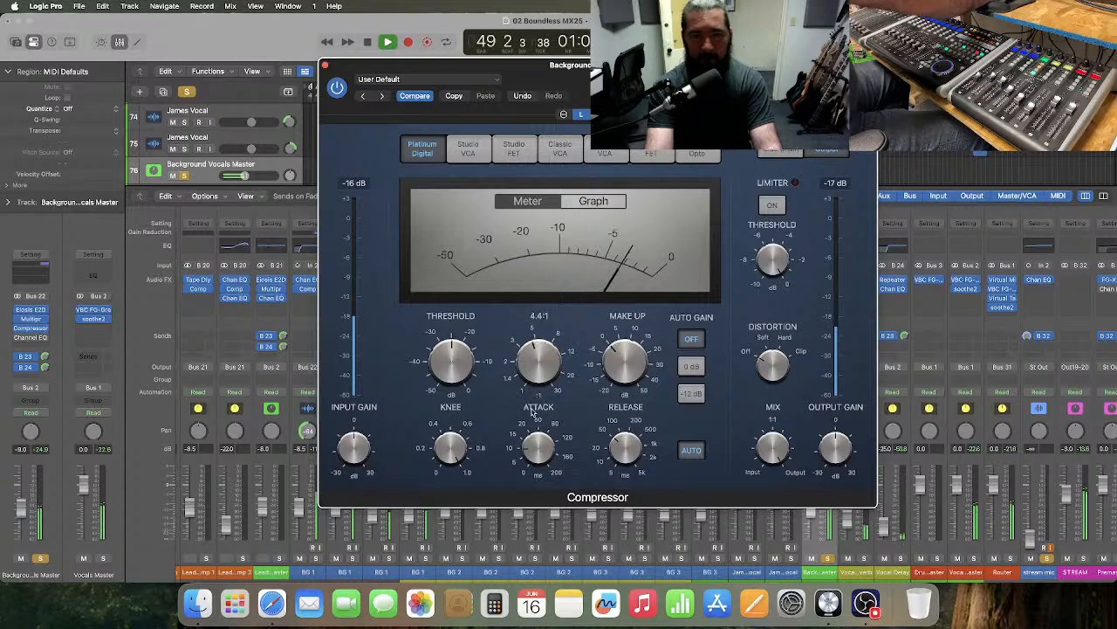
{"action": "mouse_move", "coordinate": [525, 367]}
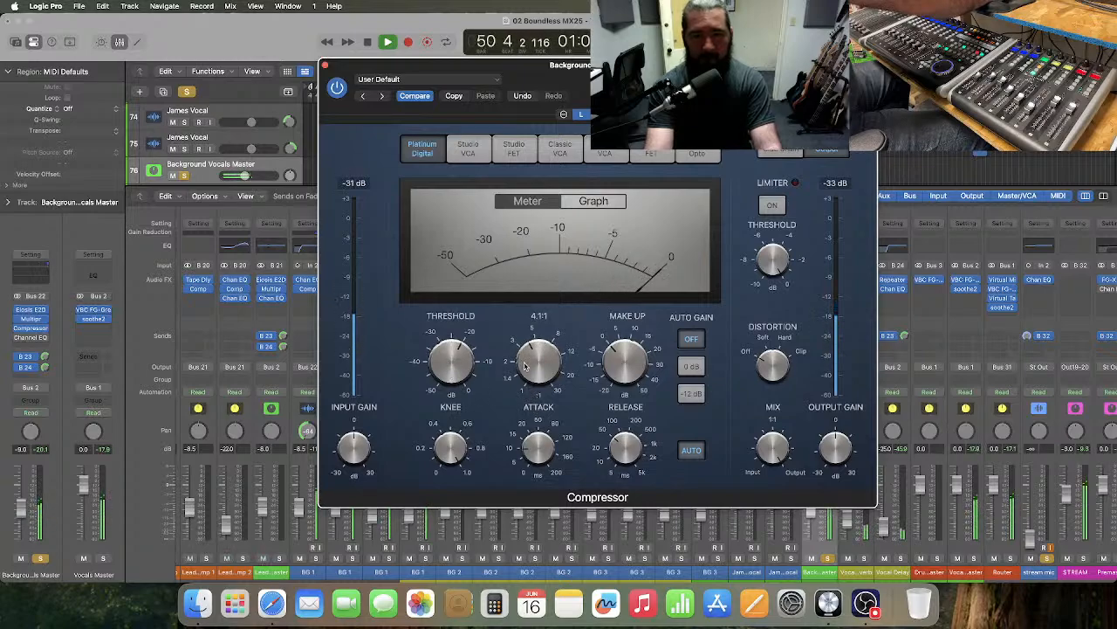
{"action": "left_click_drag", "start_coordinate": [523, 369], "coordinate": [523, 374]}
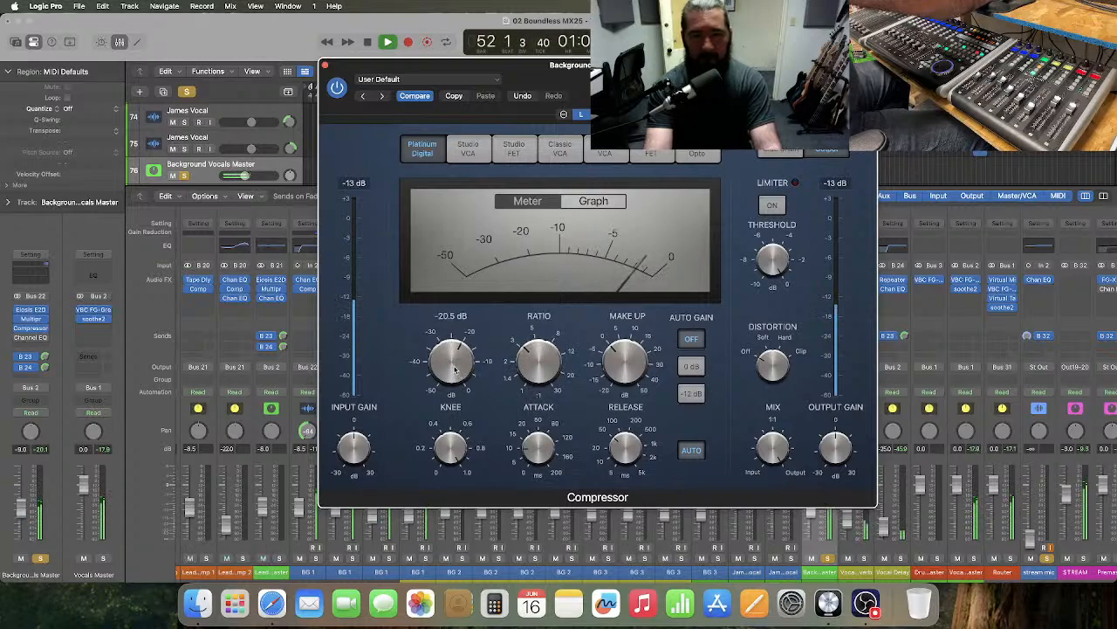
{"action": "left_click_drag", "start_coordinate": [454, 367], "coordinate": [458, 367]}
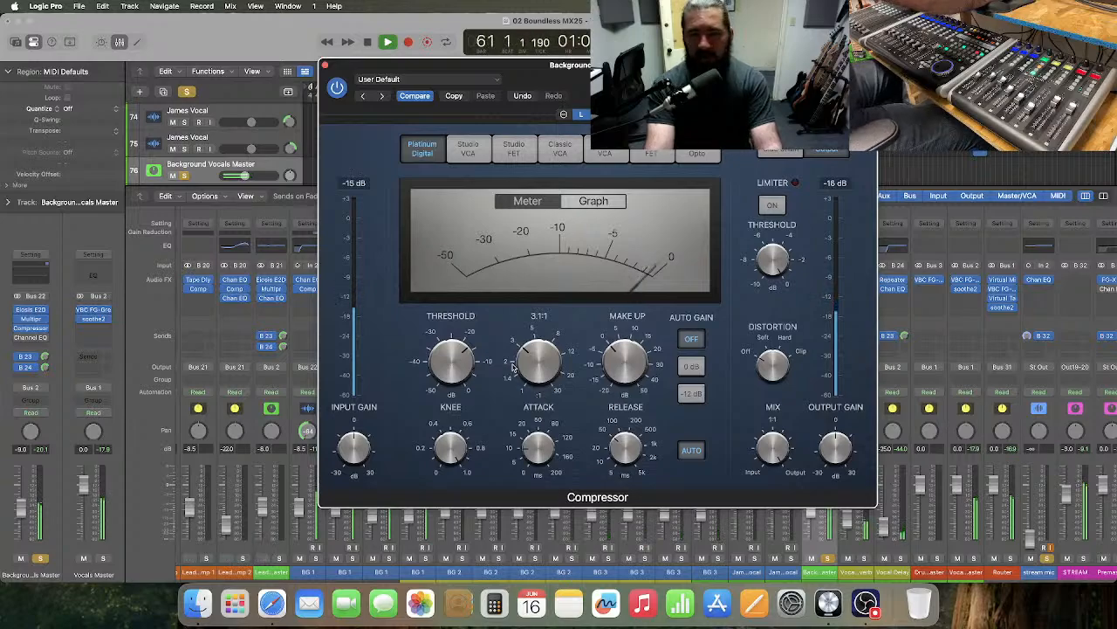
{"action": "left_click", "coordinate": [324, 67]}
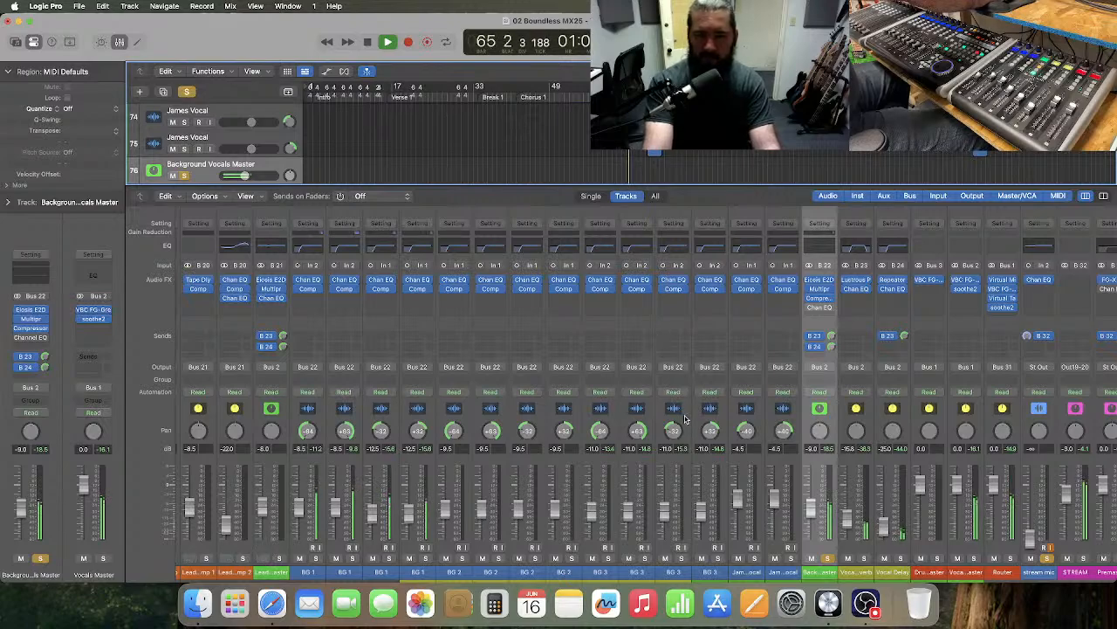
{"action": "key", "text": "space"}
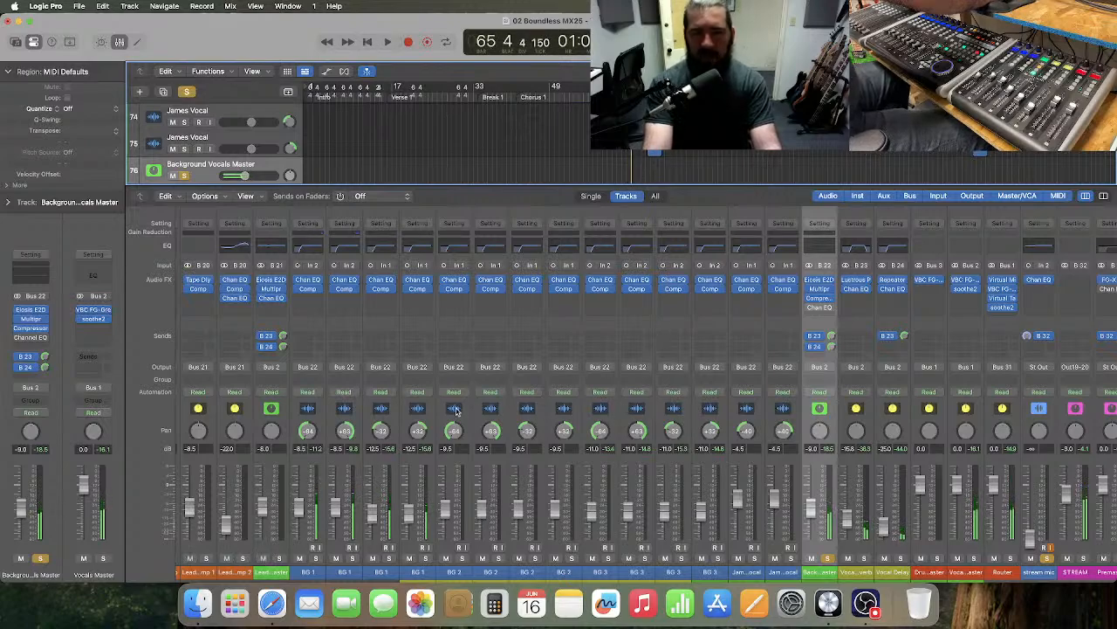
- Set the faders of the third and fourth BG 1 channels to -11 dB
{"action": "left_click", "coordinate": [392, 420]}
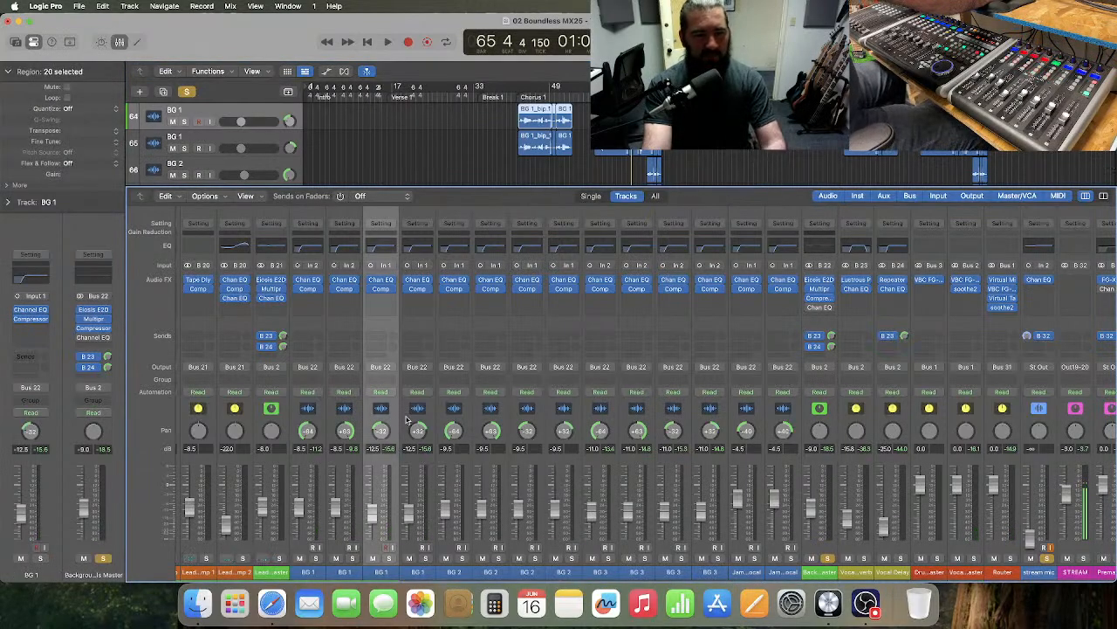
{"action": "left_click", "coordinate": [406, 421], "text": "shift"}
{"action": "double_click", "coordinate": [374, 450]}
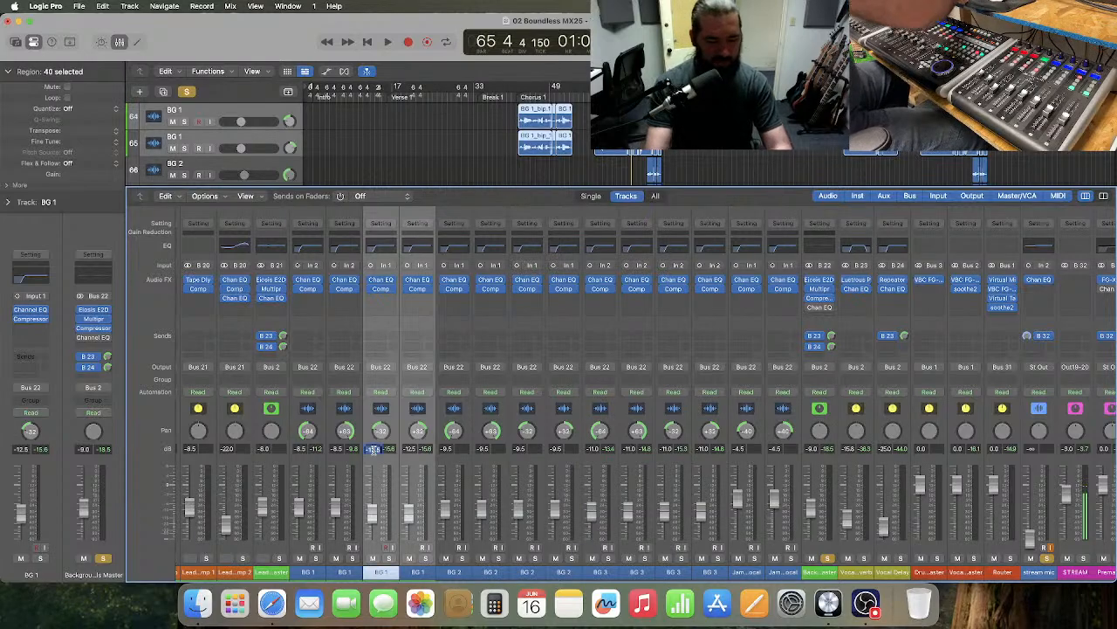
{"action": "type", "text": "-11"}
{"action": "key", "text": "Return"}
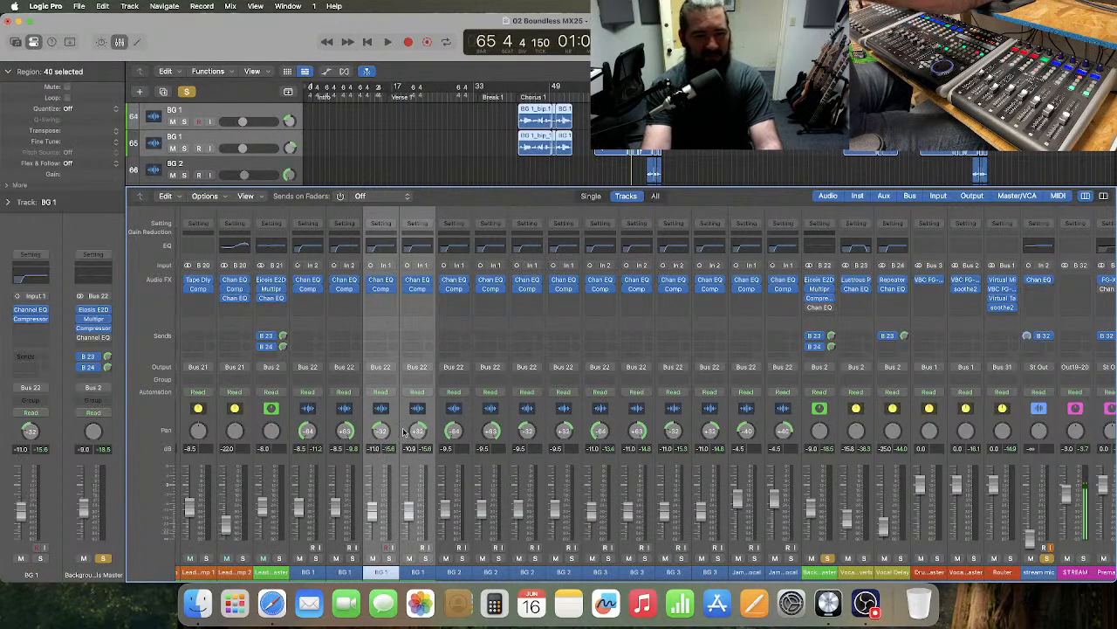
{"action": "left_click", "coordinate": [412, 449]}
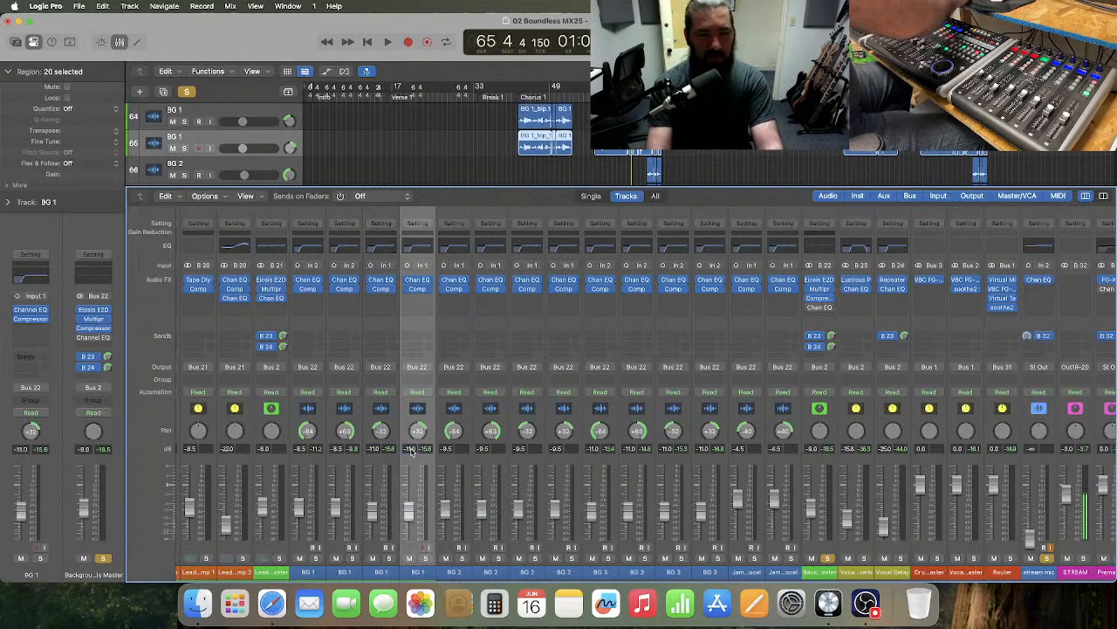
- Play the soloed background vocals from Chorus 1, set the first two BG 1 faders to -9 dB, and stop playback
{"action": "left_click", "coordinate": [517, 98]}
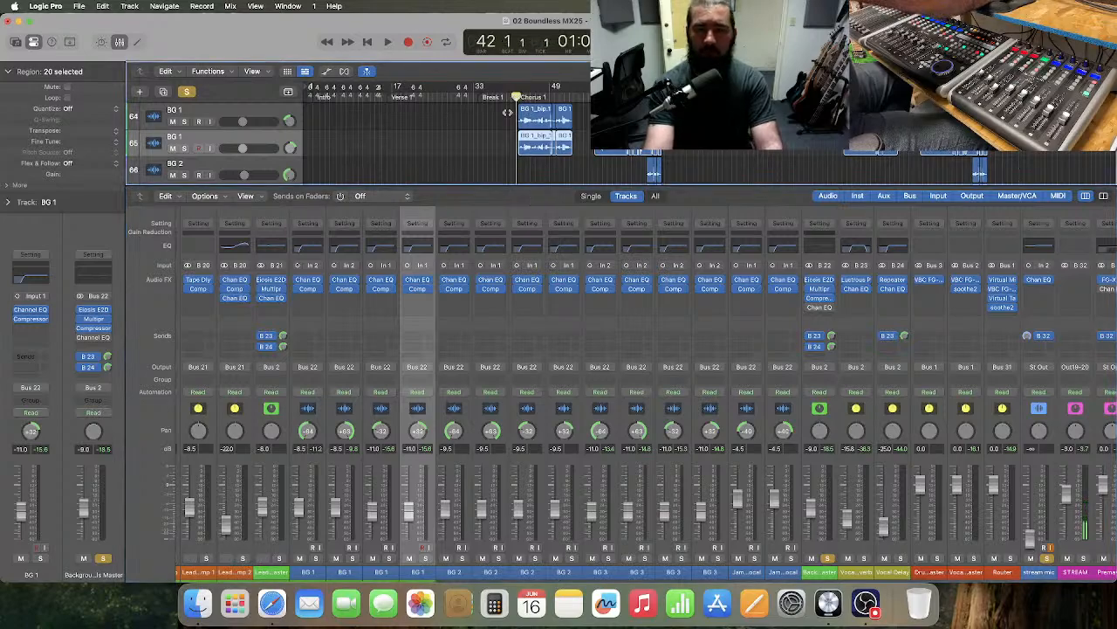
{"action": "key", "text": "space"}
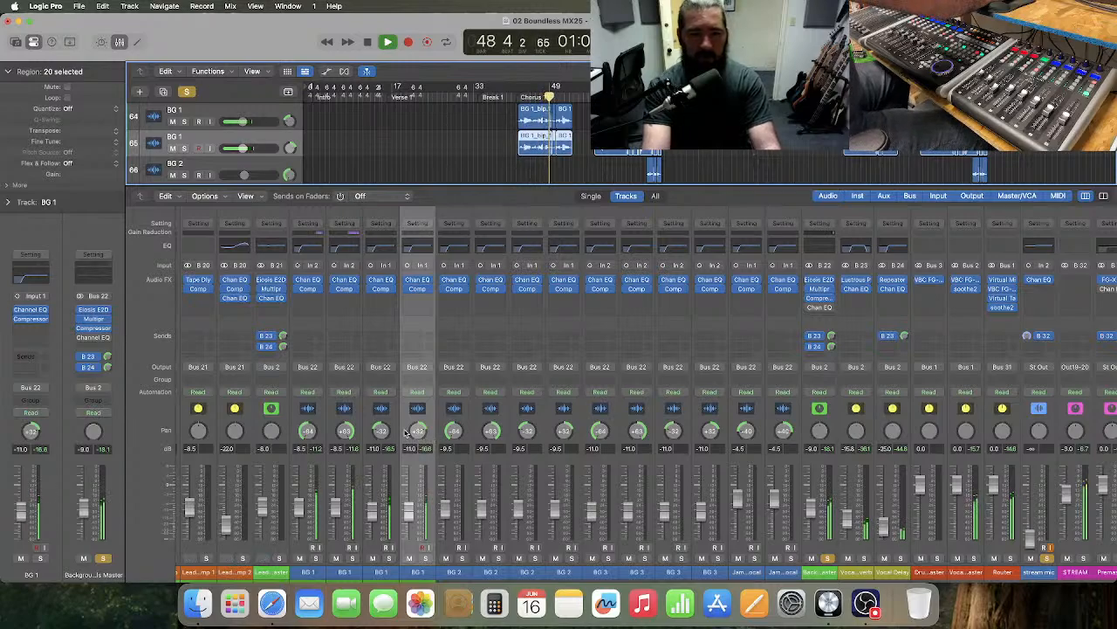
{"action": "left_click", "coordinate": [325, 423]}
{"action": "left_click", "coordinate": [330, 435], "text": "shift"}
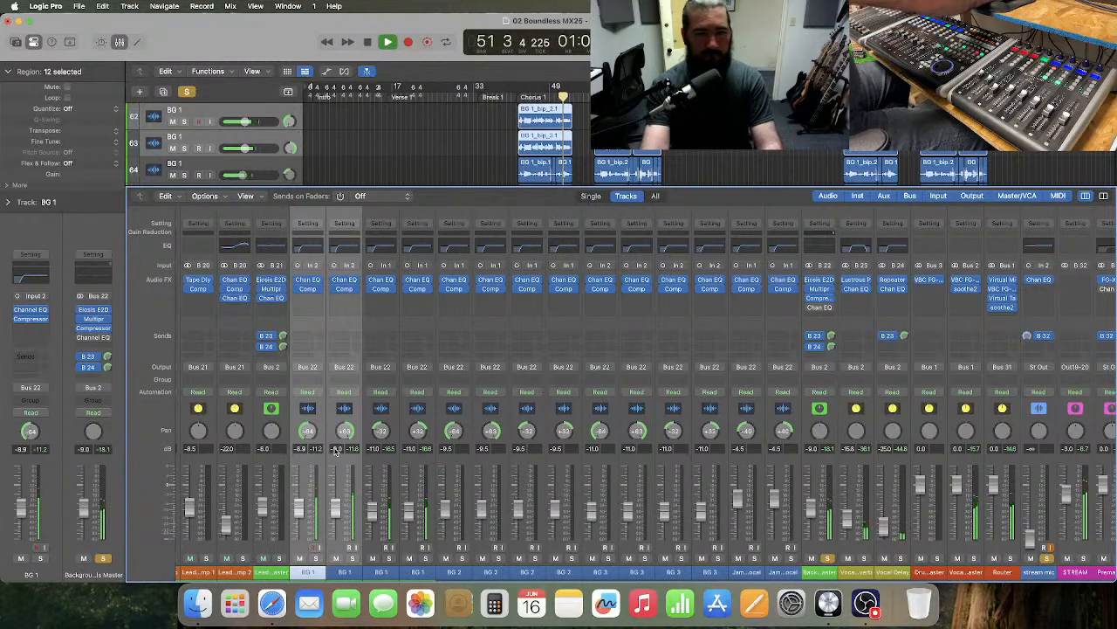
{"action": "left_click", "coordinate": [301, 450]}
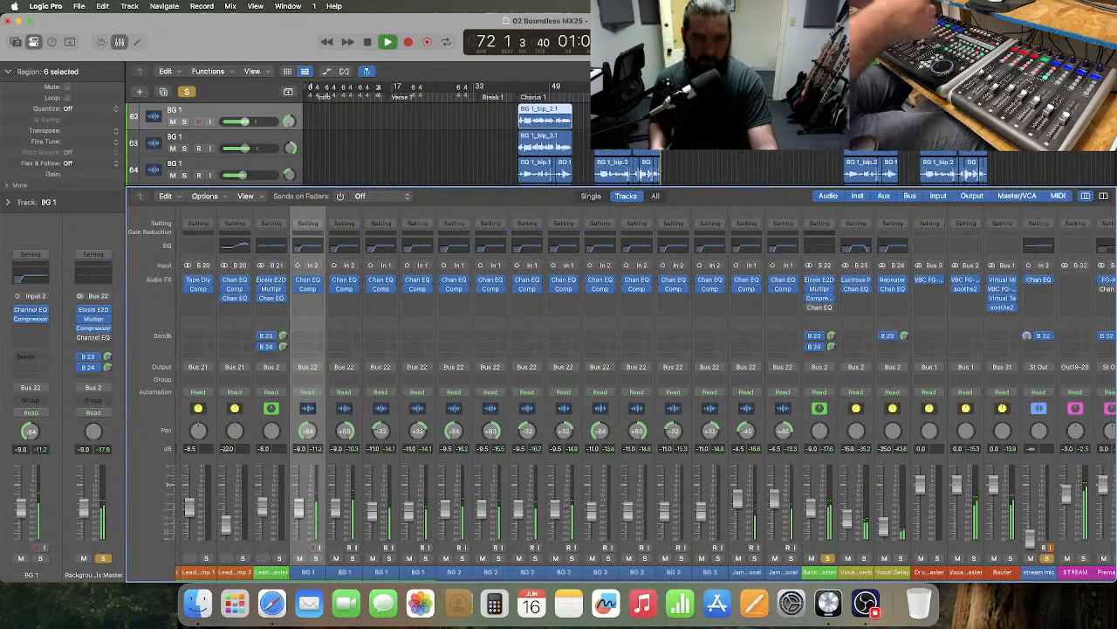
{"action": "key", "text": "space"}
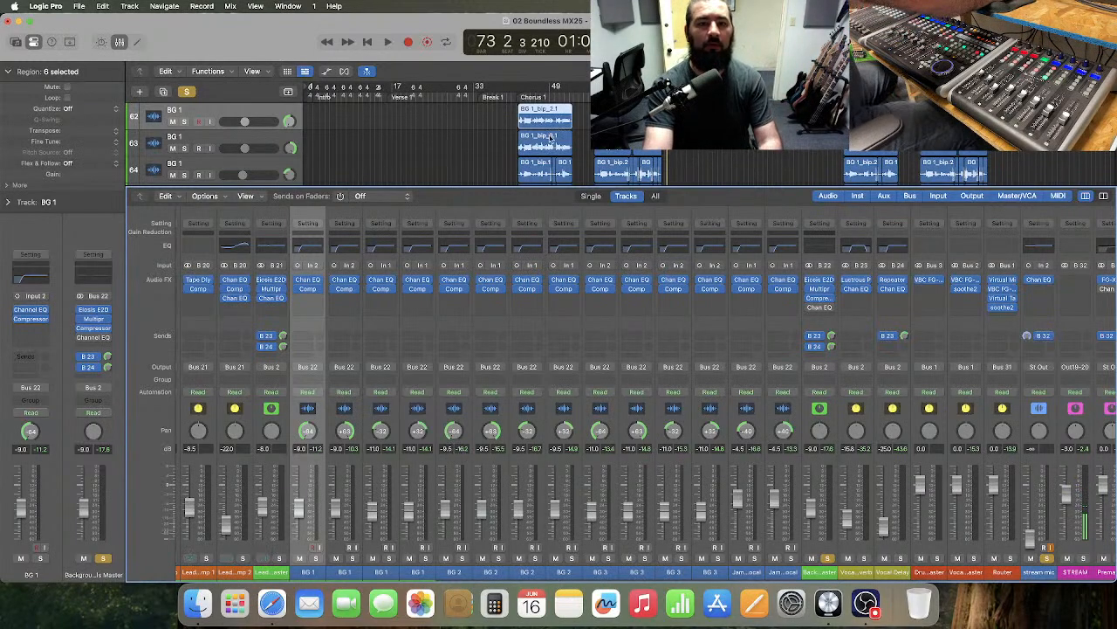
- Clear the solo, hide the mixer and move the playhead to bar 41, just before Chorus 1
{"action": "left_click", "coordinate": [186, 91]}
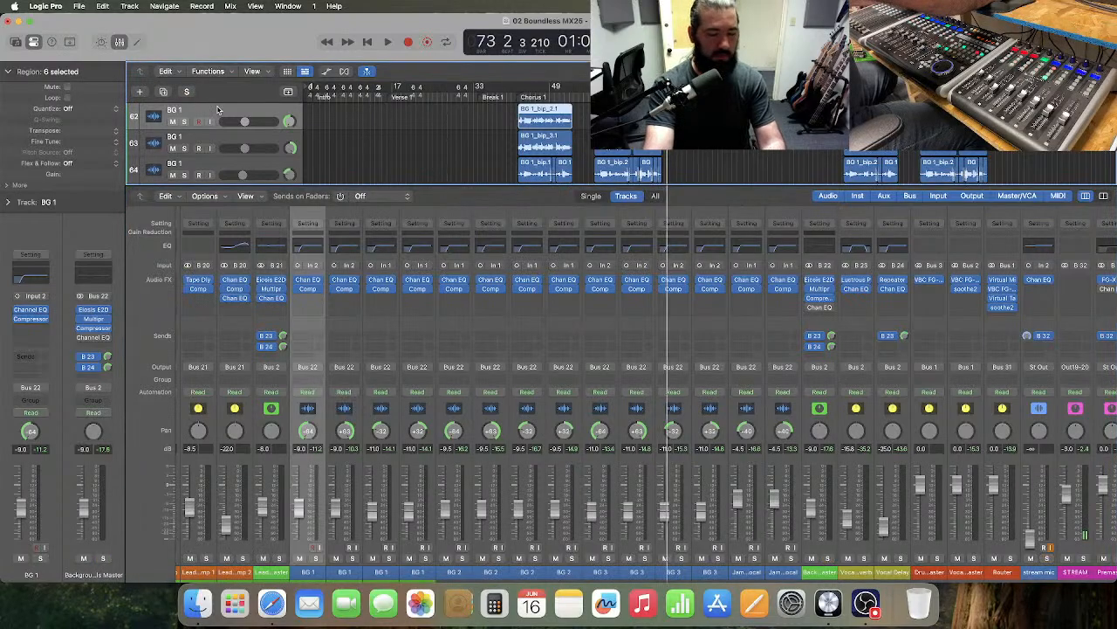
{"action": "key", "text": "x"}
{"action": "left_click", "coordinate": [486, 206]}
{"action": "scroll", "coordinate": [483, 209], "scroll_direction": "up", "scroll_amount": 5}
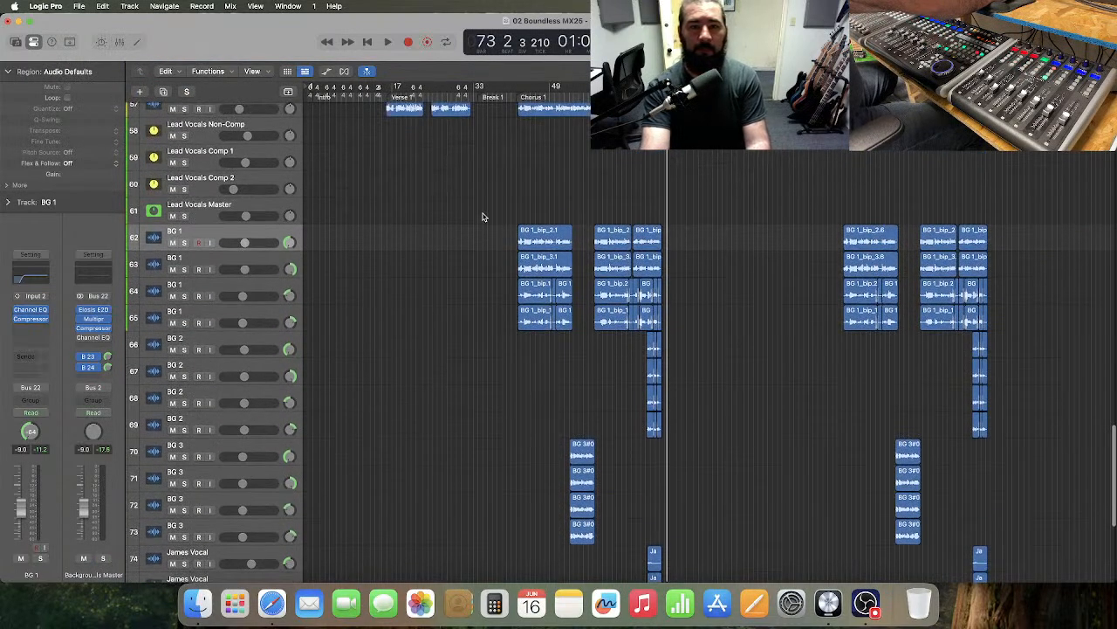
{"action": "key", "text": "space"}
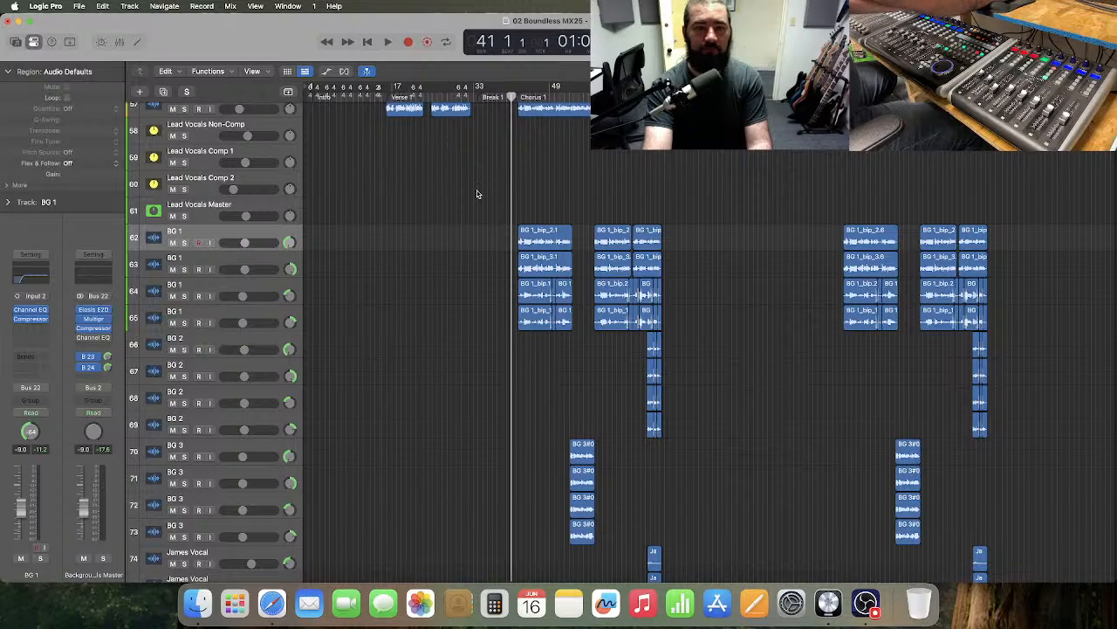
{"action": "scroll", "coordinate": [524, 179], "scroll_direction": "right", "scroll_amount": 1}
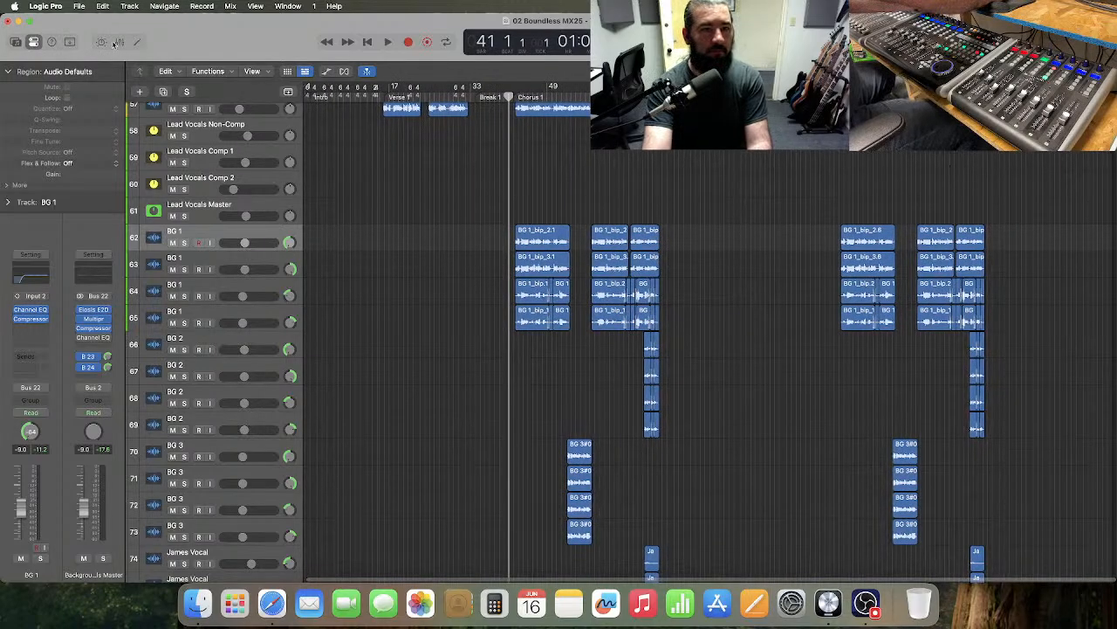
- Turn on the Background Vocals Master's Channel EQ in the mixer, close its window and play the full mix from bar 41 into the chorus
{"action": "key", "text": "x"}
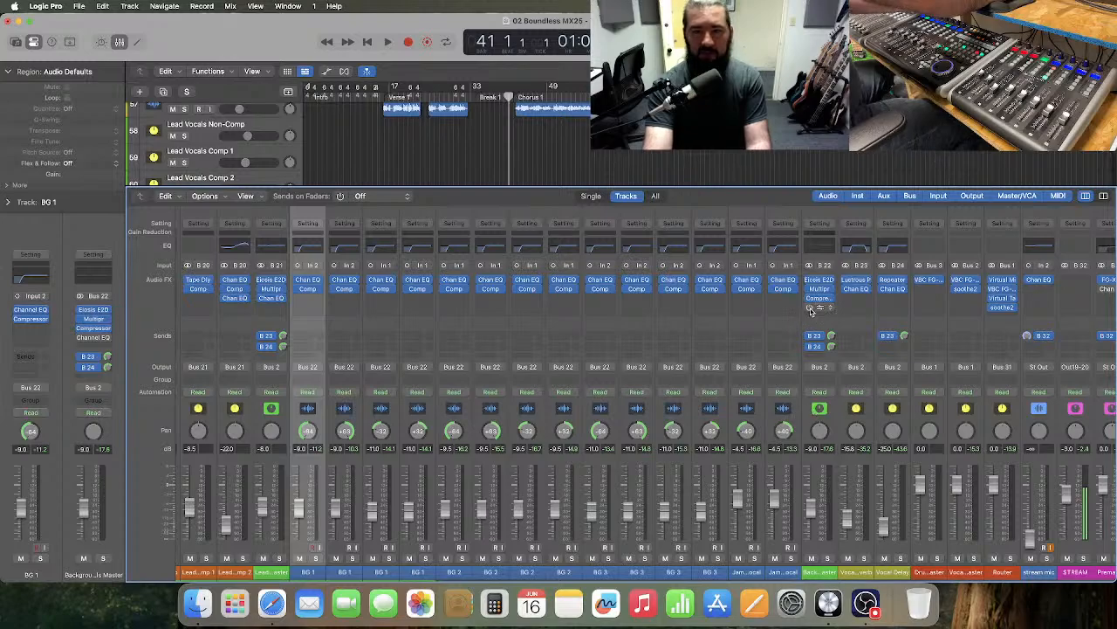
{"action": "left_click", "coordinate": [824, 311]}
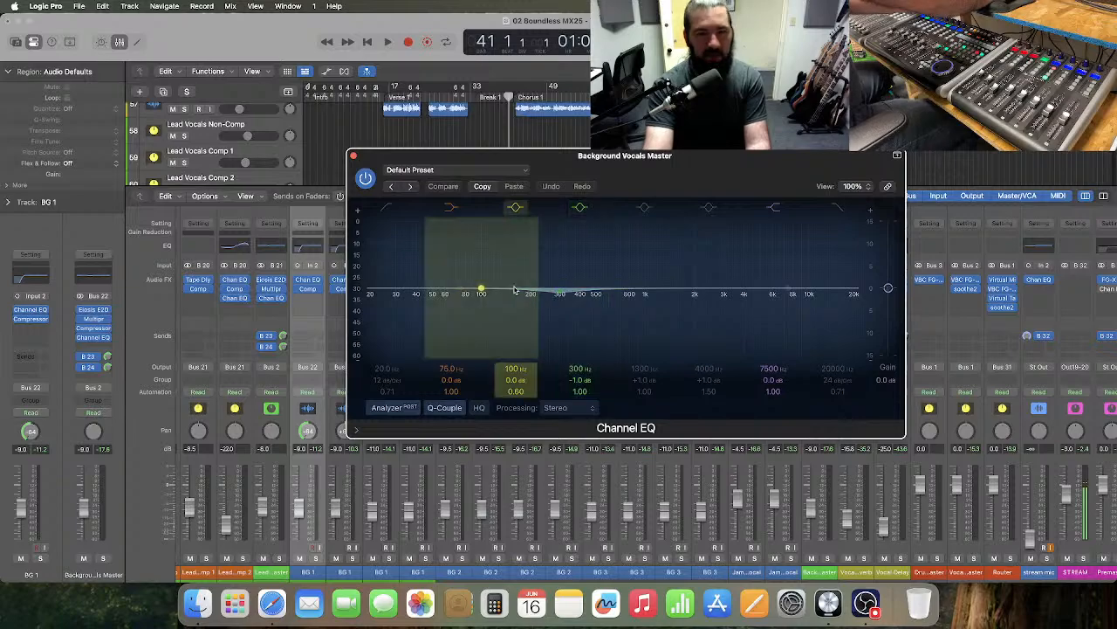
{"action": "left_click", "coordinate": [352, 156]}
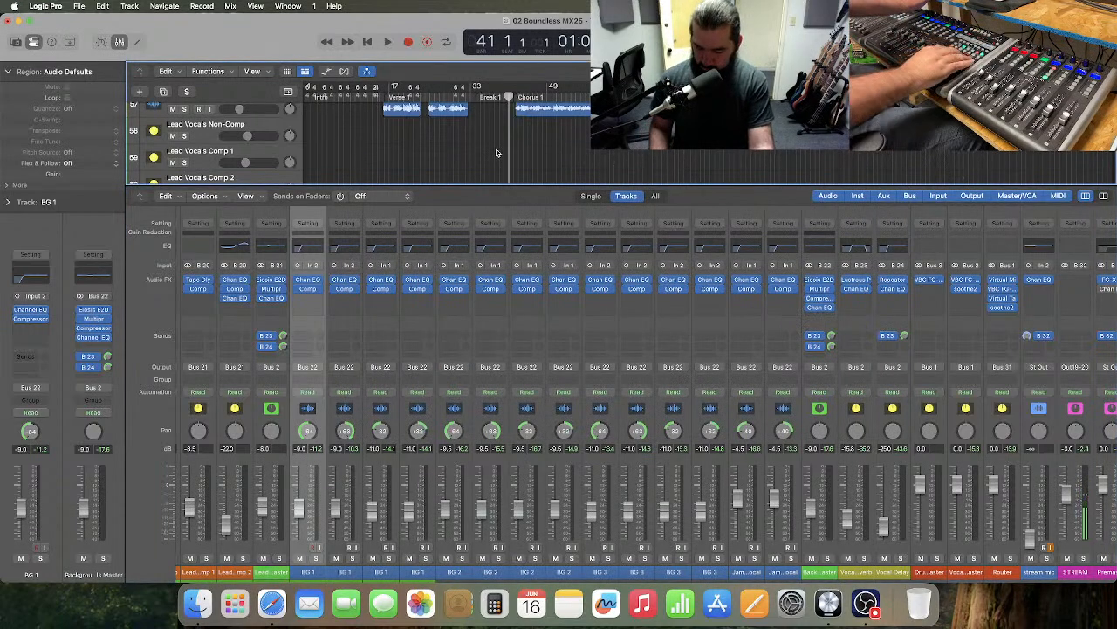
{"action": "key", "text": "space"}
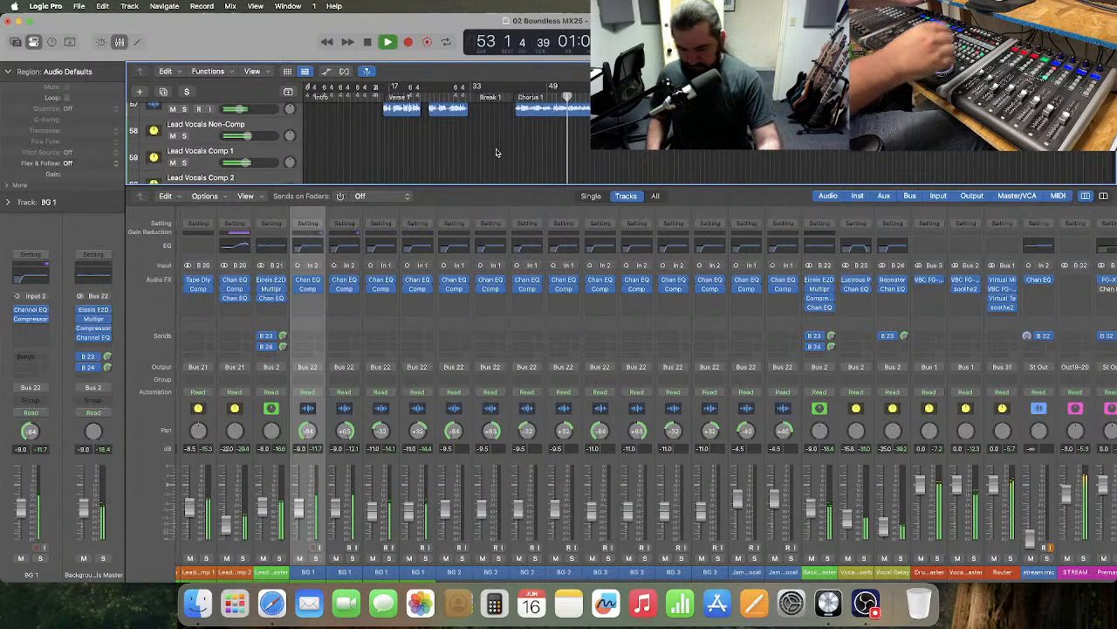
{"action": "key", "text": "space"}
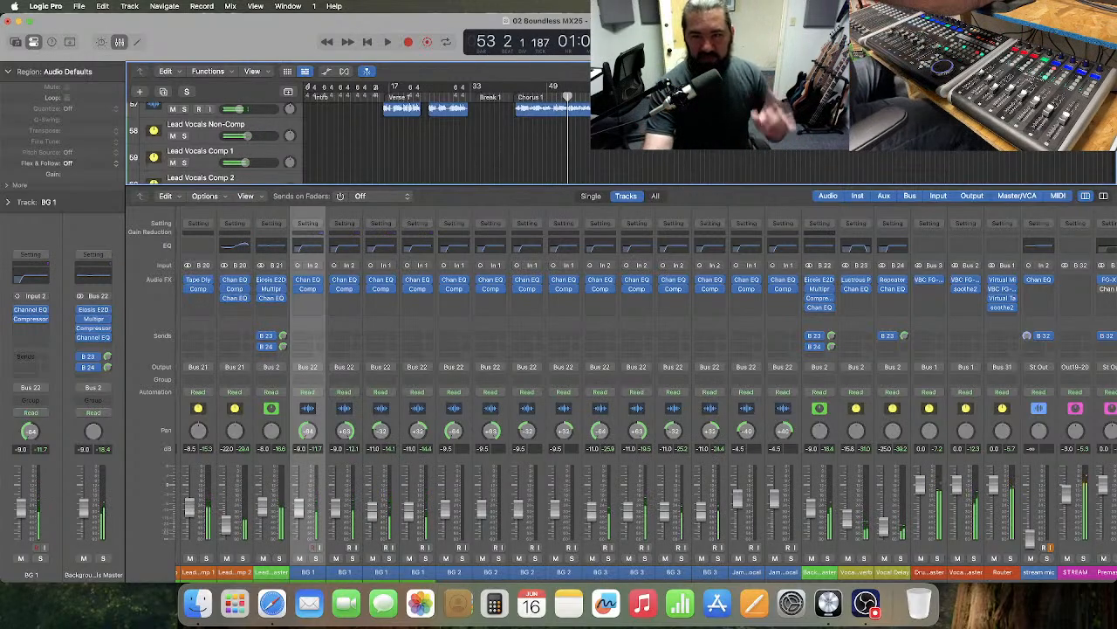
- Compare the Background Vocals Master with its Compressor bypassed and active during playback from bar 49, then close the plug-in and stop playback
{"action": "left_click", "coordinate": [824, 303]}
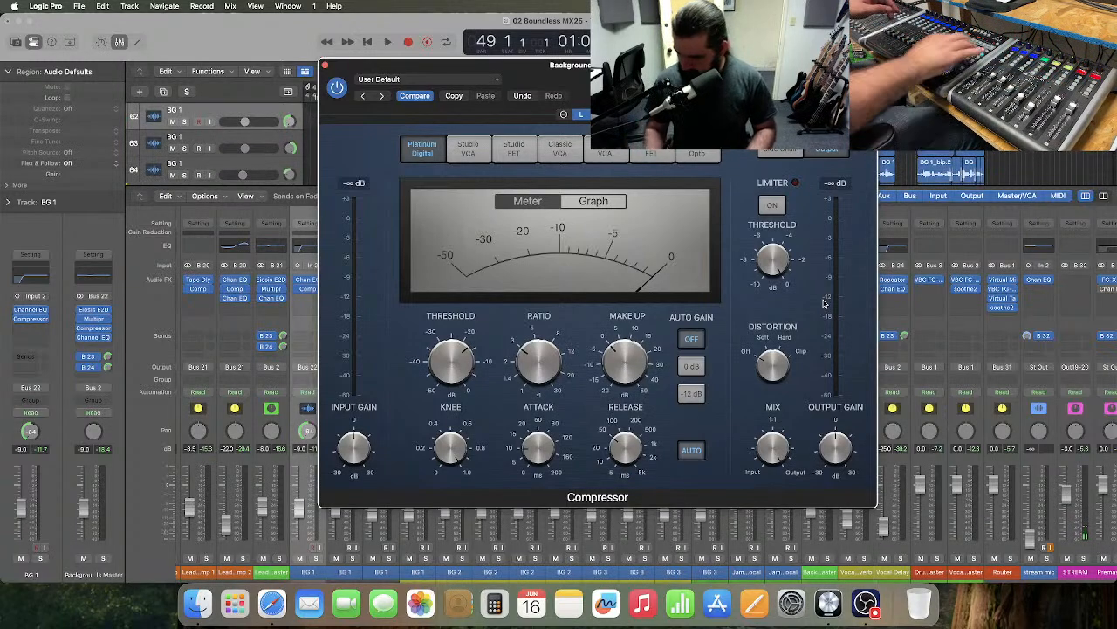
{"action": "key", "text": "space"}
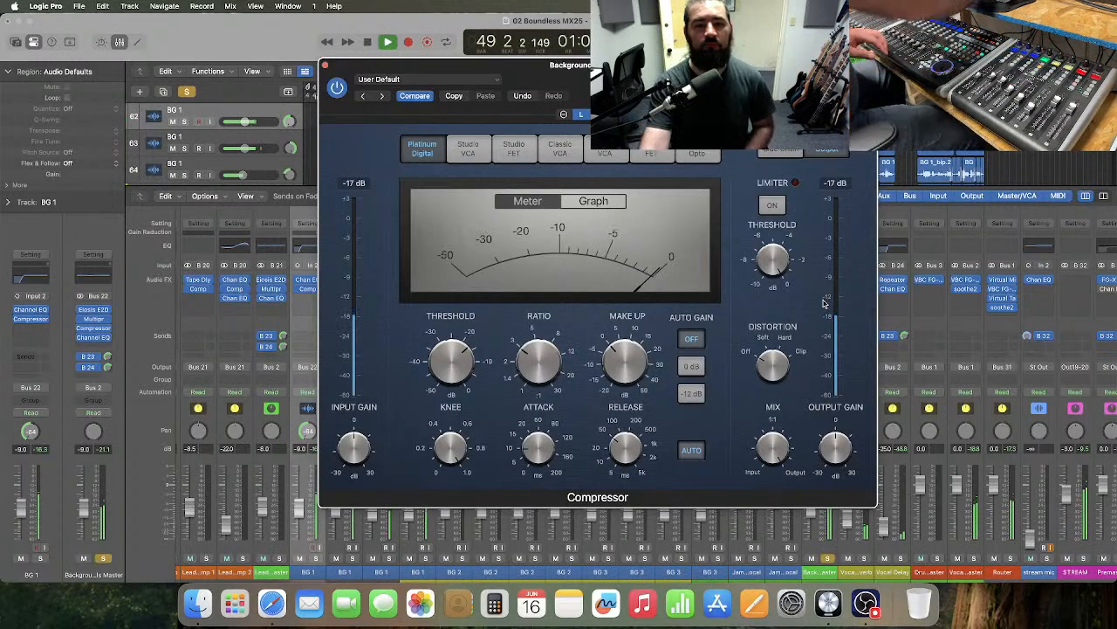
{"action": "left_click", "coordinate": [336, 88]}
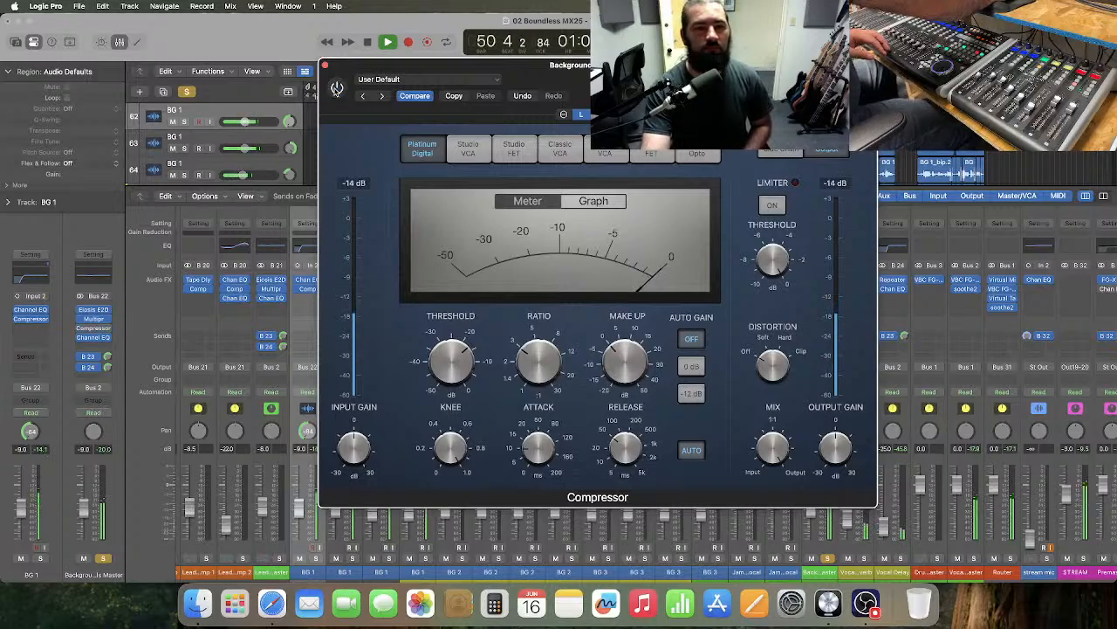
{"action": "left_click", "coordinate": [336, 88]}
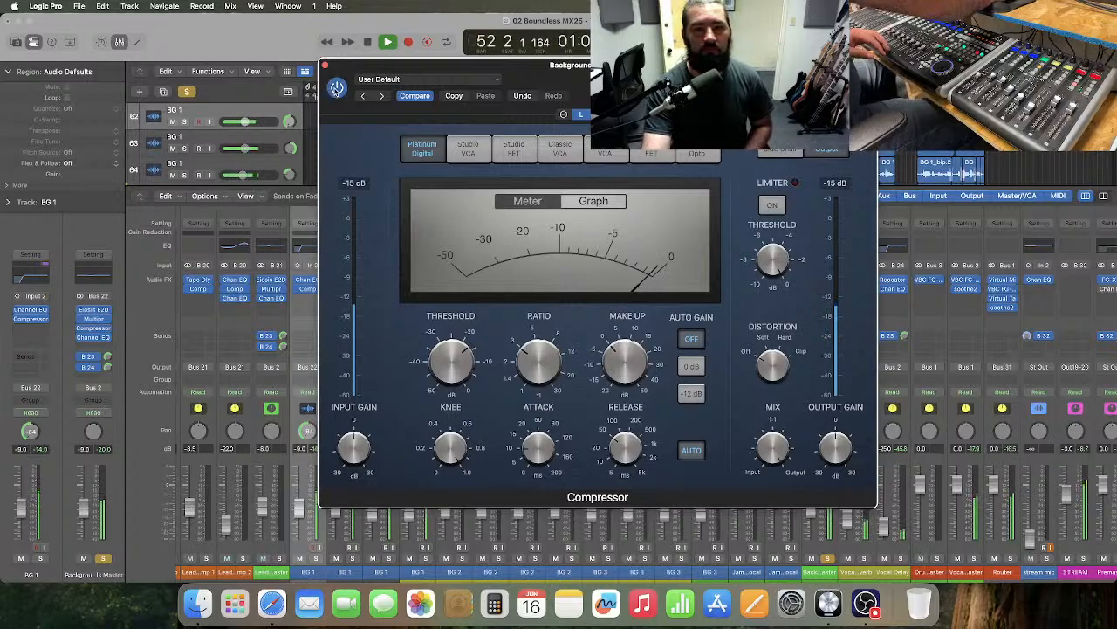
{"action": "mouse_move", "coordinate": [618, 360]}
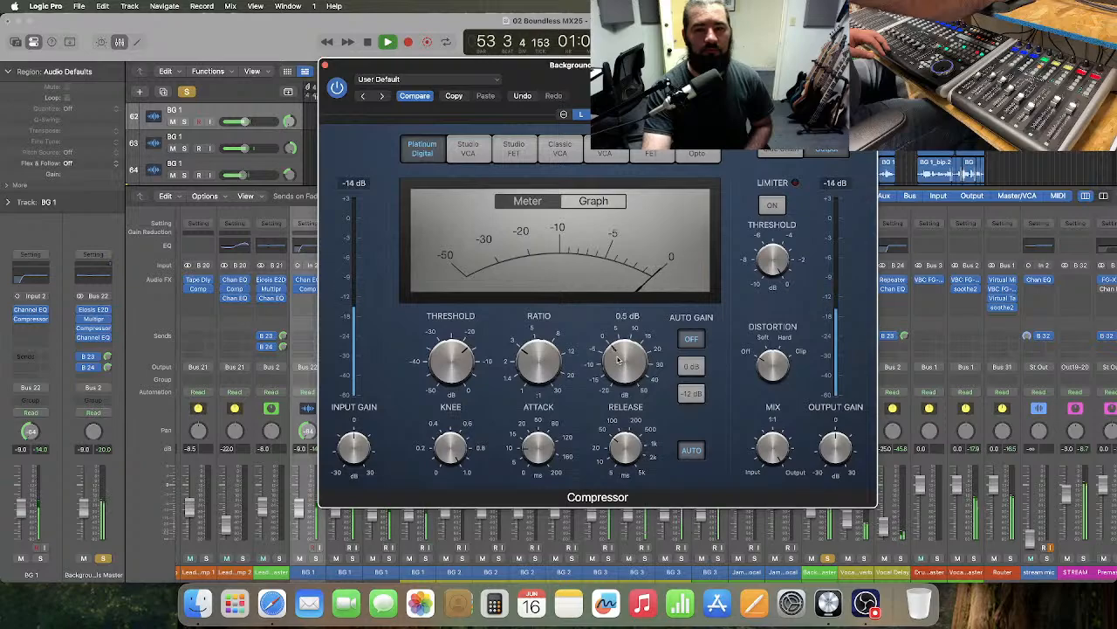
{"action": "left_click", "coordinate": [336, 88]}
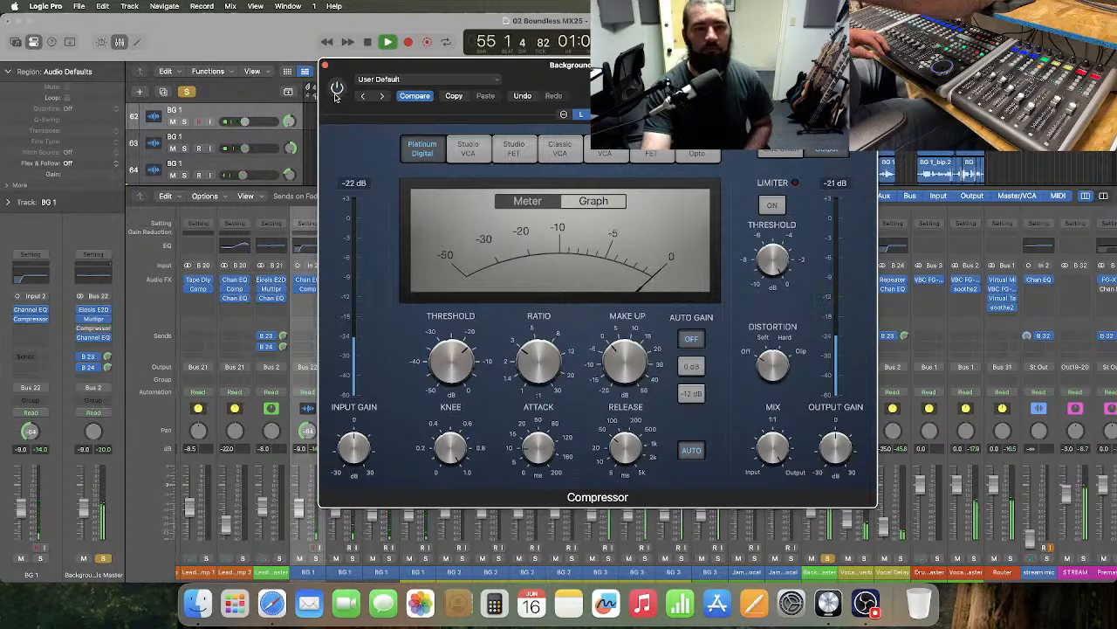
{"action": "left_click", "coordinate": [336, 88]}
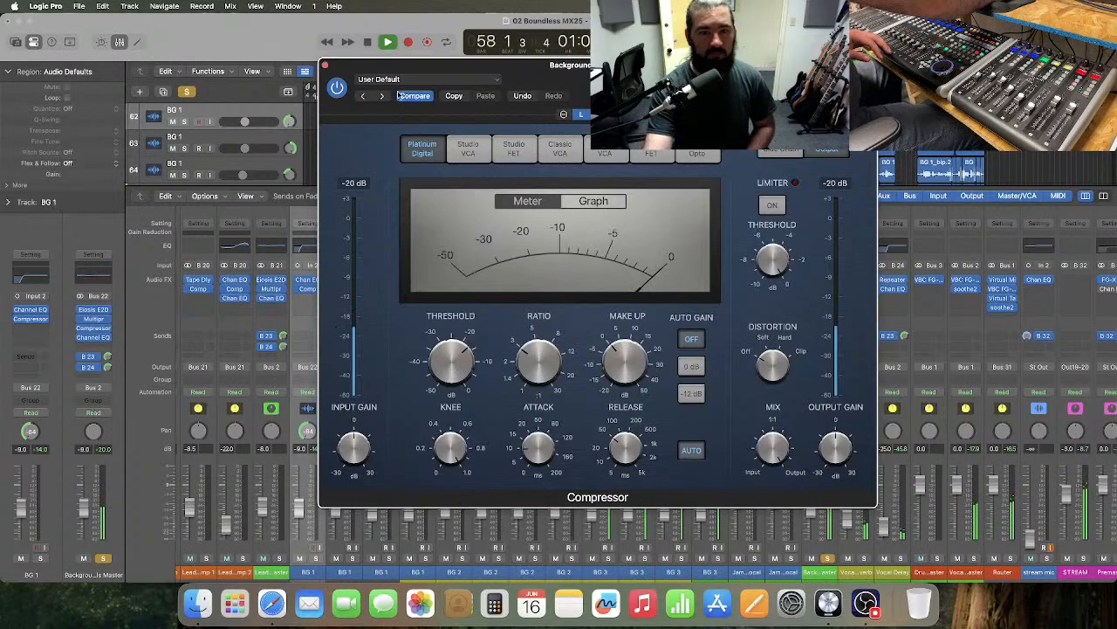
{"action": "left_click", "coordinate": [325, 67]}
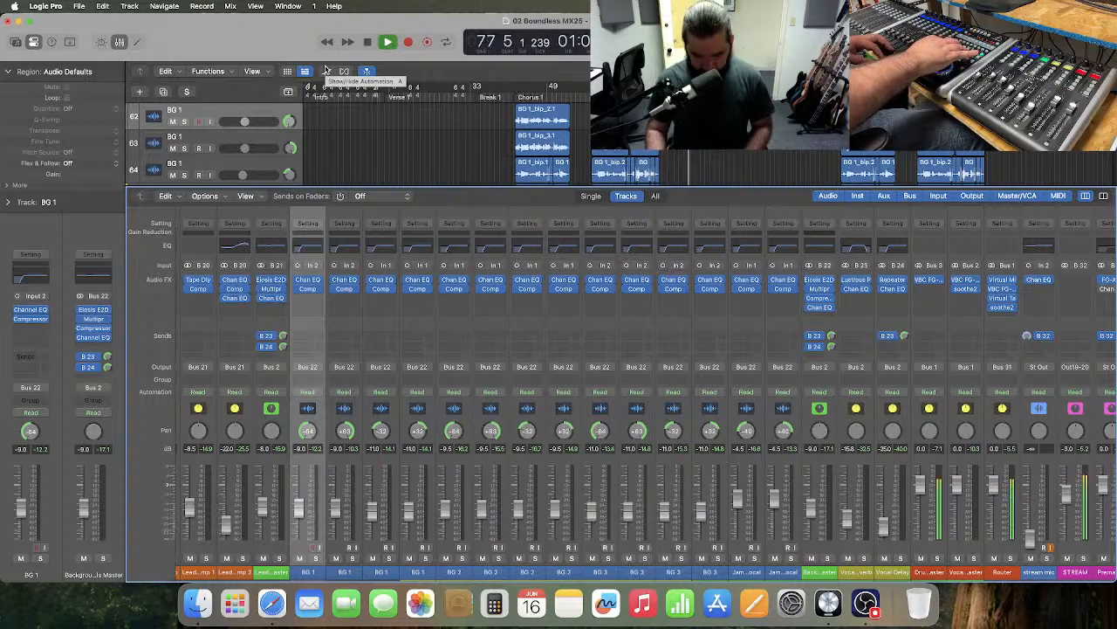
{"action": "key", "text": "space"}
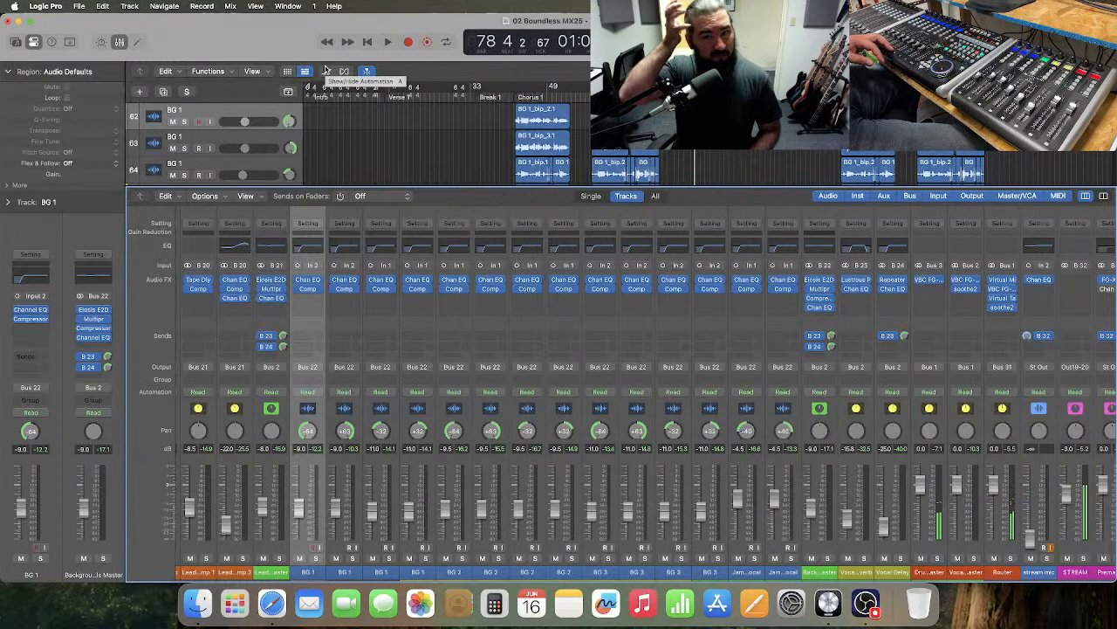
- Reposition the playhead to bar 73, play the full mix to about bar 80 and stop
{"action": "key", "text": "comma"}
{"action": "key", "text": "comma"}
{"action": "key", "text": "comma"}
{"action": "key", "text": "comma"}
{"action": "key", "text": "comma"}
{"action": "key", "text": "comma"}
{"action": "key", "text": "comma"}
{"action": "key", "text": "comma"}
{"action": "key", "text": "comma"}
{"action": "key", "text": "comma"}
{"action": "key", "text": "comma"}
{"action": "key", "text": "comma"}
{"action": "key", "text": "comma"}
{"action": "key", "text": "comma"}
{"action": "key", "text": "comma"}
{"action": "key", "text": "comma"}
{"action": "key", "text": "comma"}
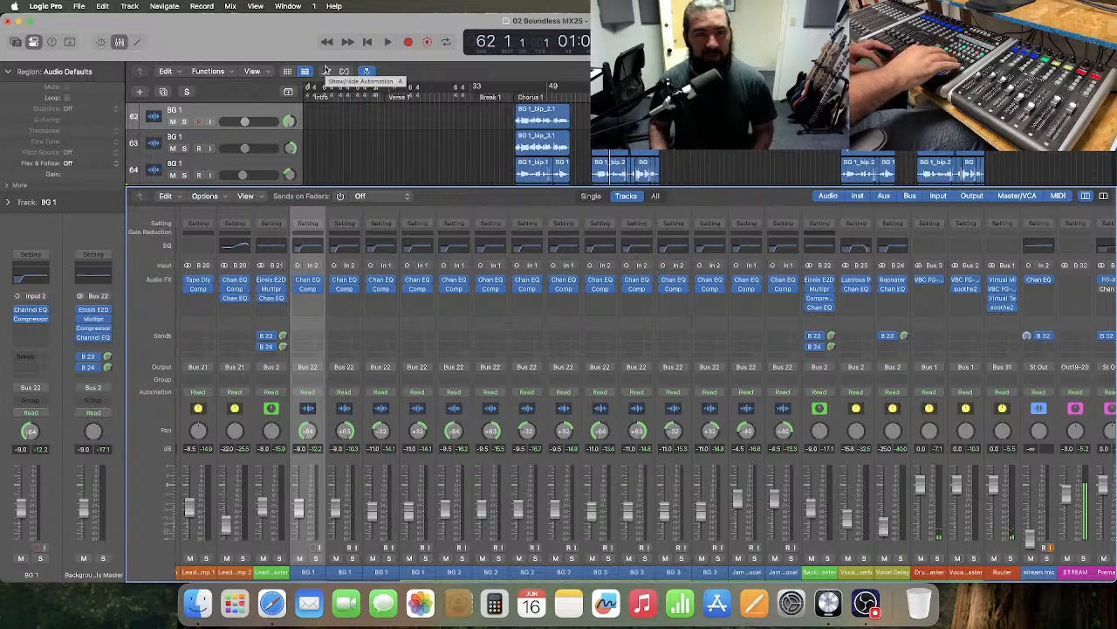
{"action": "key", "text": "comma"}
{"action": "key", "text": "comma"}
{"action": "key", "text": "comma"}
{"action": "key", "text": "comma"}
{"action": "key", "text": "comma"}
{"action": "key", "text": "comma"}
{"action": "key", "text": "comma"}
{"action": "key", "text": "comma"}
{"action": "key", "text": "comma"}
{"action": "key", "text": "comma"}
{"action": "key", "text": "comma"}
{"action": "key", "text": "comma"}
{"action": "key", "text": "period"}
{"action": "key", "text": "period"}
{"action": "key", "text": "period"}
{"action": "key", "text": "period"}
{"action": "key", "text": "period"}
{"action": "key", "text": "period"}
{"action": "key", "text": "period"}
{"action": "key", "text": "period"}
{"action": "key", "text": "period"}
{"action": "key", "text": "period"}
{"action": "key", "text": "period"}
{"action": "key", "text": "period"}
{"action": "key", "text": "period"}
{"action": "key", "text": "period"}
{"action": "key", "text": "period"}
{"action": "key", "text": "period"}
{"action": "key", "text": "period"}
{"action": "key", "text": "period"}
{"action": "key", "text": "period"}
{"action": "key", "text": "period"}
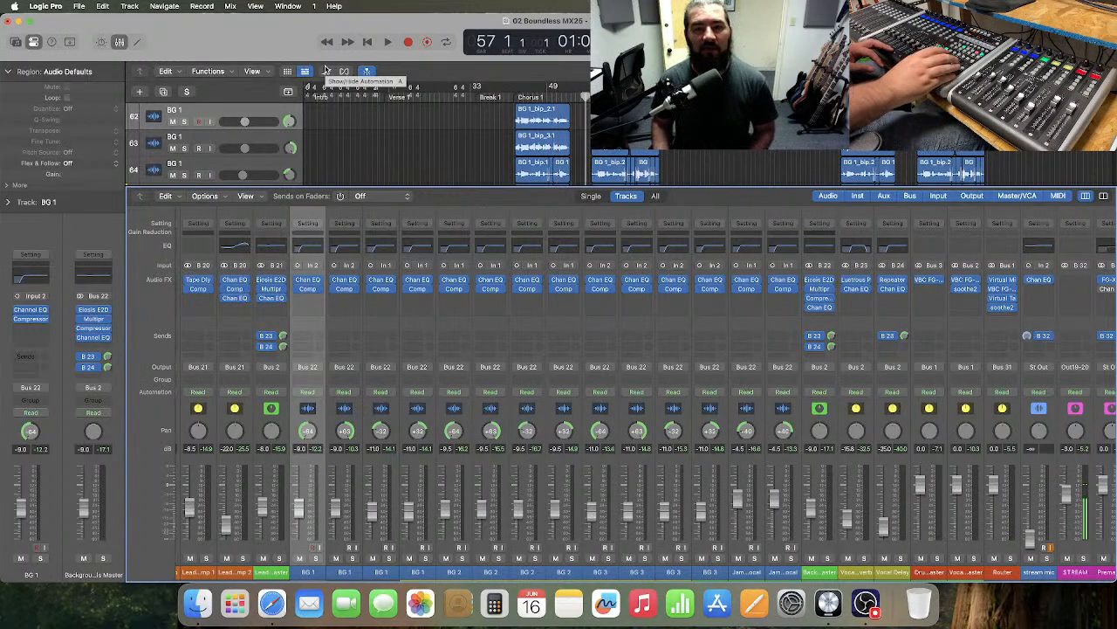
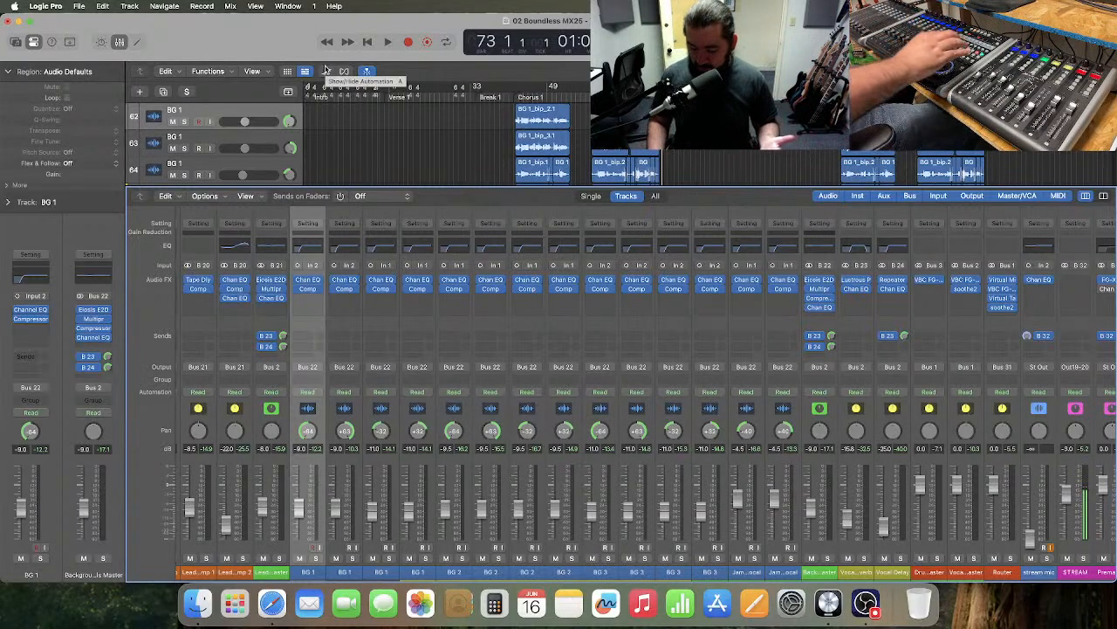
{"action": "key", "text": "space"}
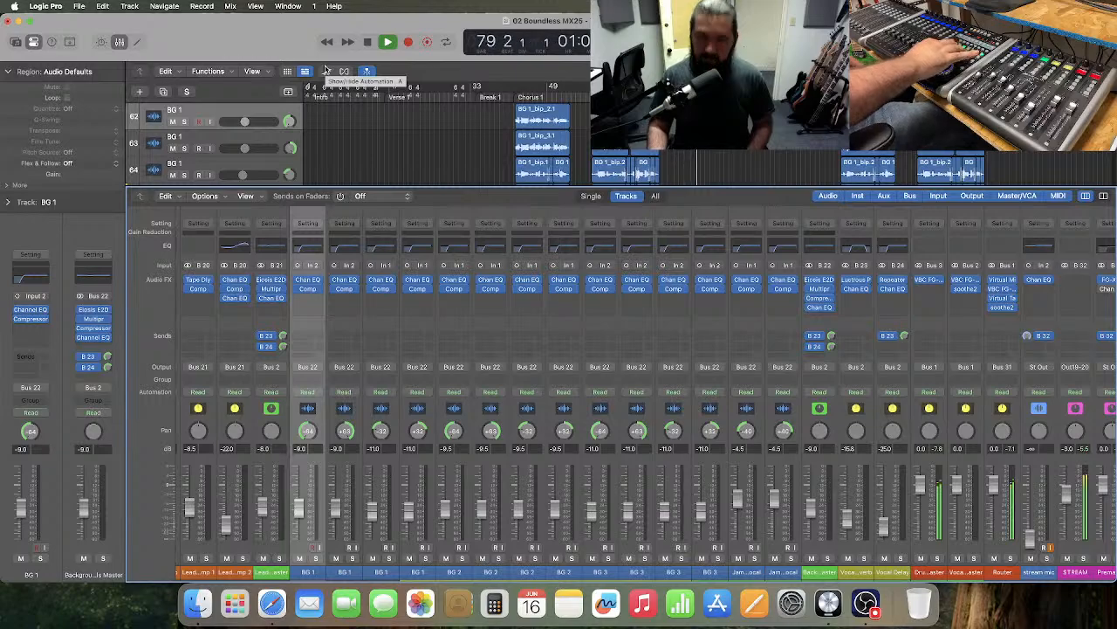
{"action": "key", "text": "space"}
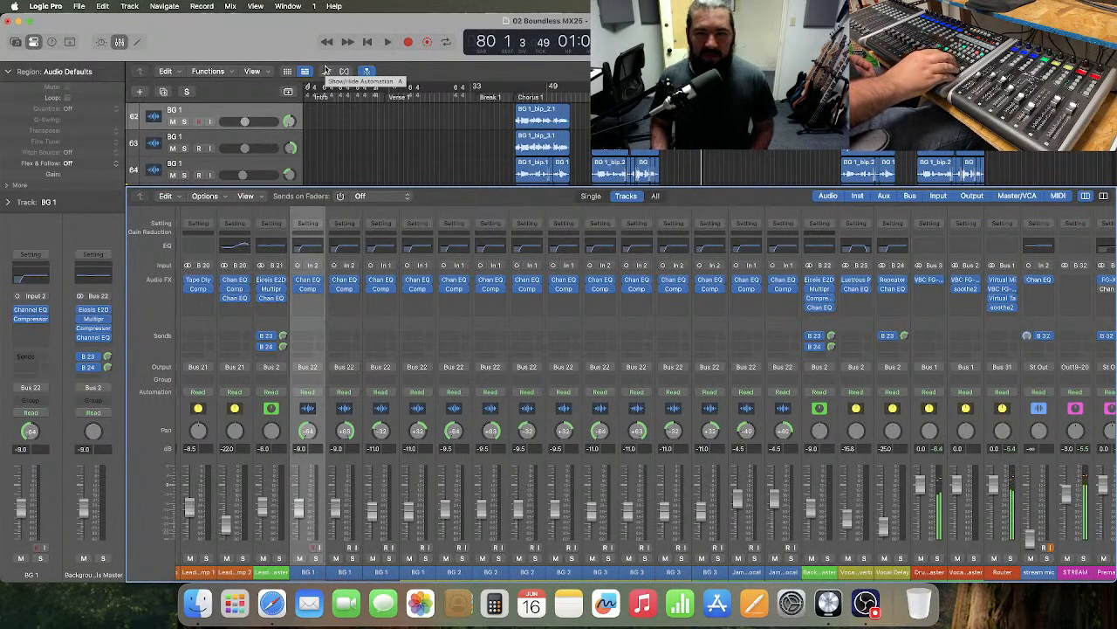
- Move the playhead back to bar 74 and set the synth master channel's fader to -16 dB
{"action": "key", "text": "comma"}
{"action": "key", "text": "comma"}
{"action": "key", "text": "comma"}
{"action": "key", "text": "comma"}
{"action": "key", "text": "comma"}
{"action": "key", "text": "comma"}
{"action": "key", "text": "comma"}
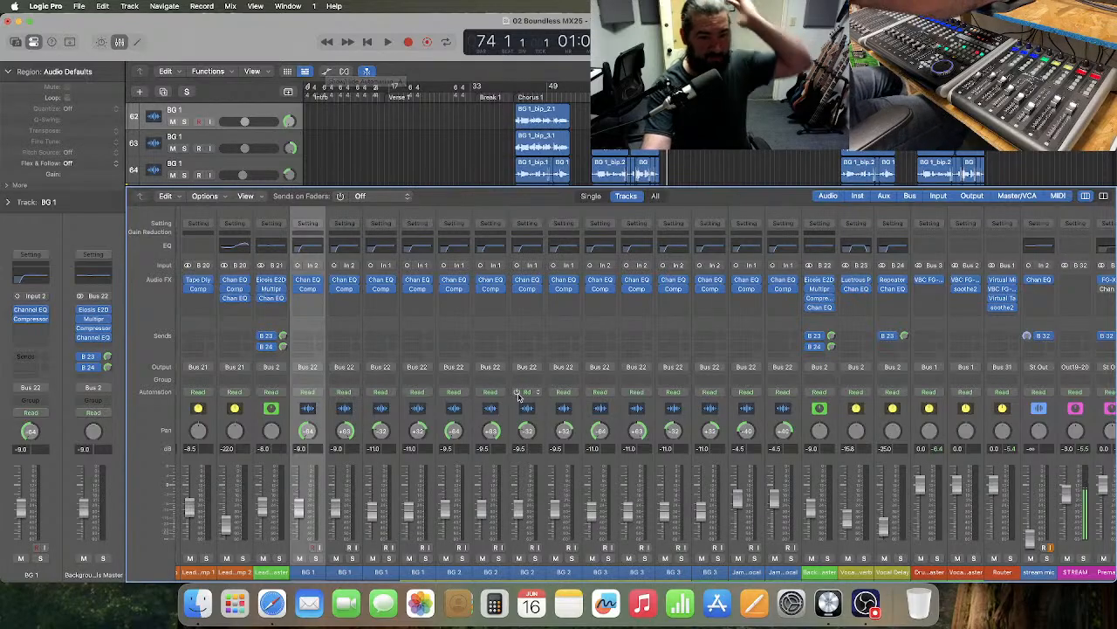
{"action": "scroll", "coordinate": [521, 400], "scroll_direction": "left", "scroll_amount": 3}
{"action": "scroll", "coordinate": [521, 399], "scroll_direction": "left", "scroll_amount": 7}
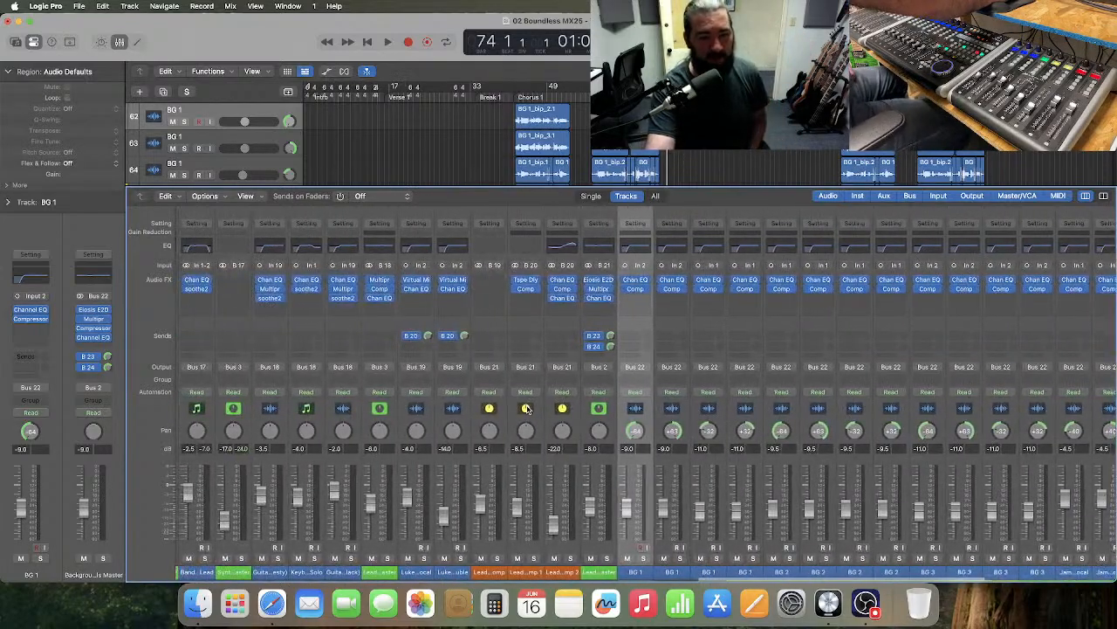
{"action": "scroll", "coordinate": [500, 500], "scroll_direction": "left", "scroll_amount": 2}
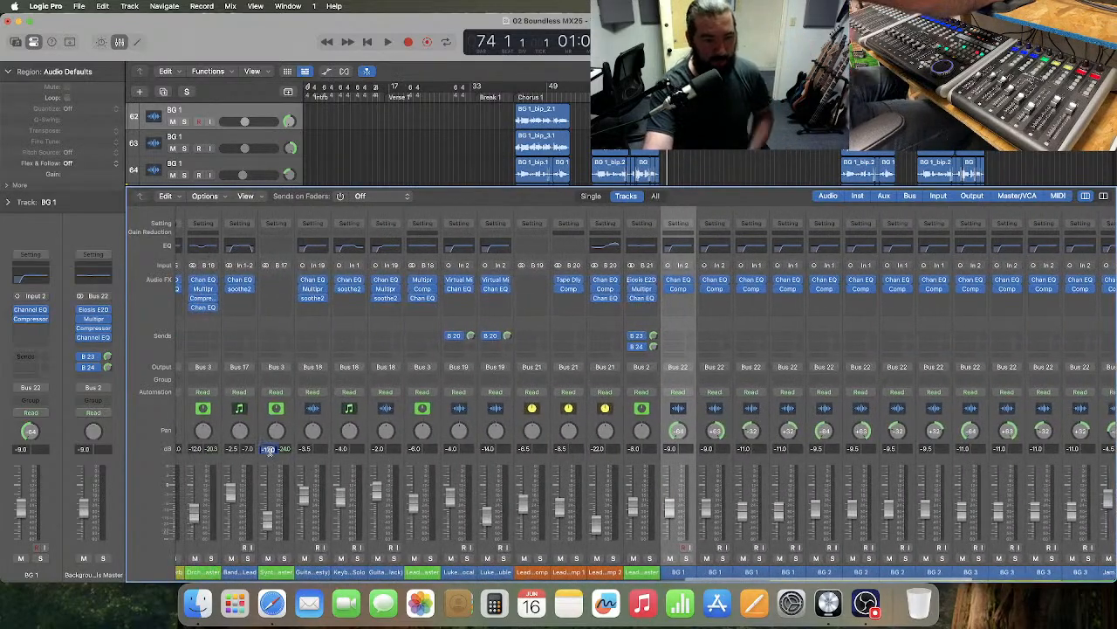
{"action": "type", "text": "-16"}
{"action": "key", "text": "Return"}
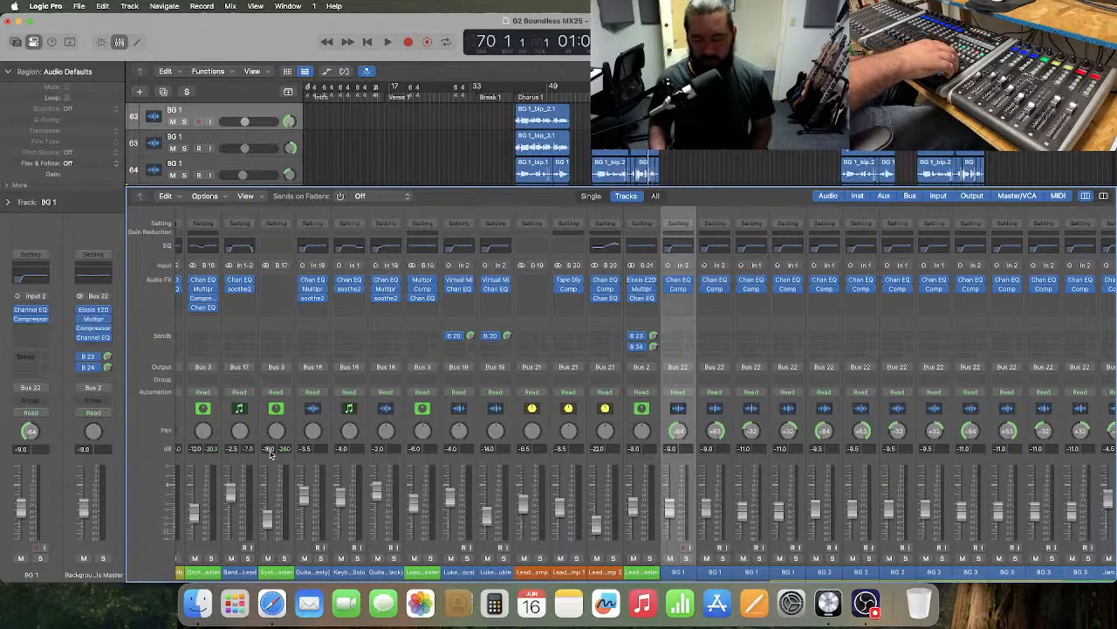
- Play the mix from bar 70 to check the synth level, then stop playback and hide the mixer
{"action": "key", "text": "space"}
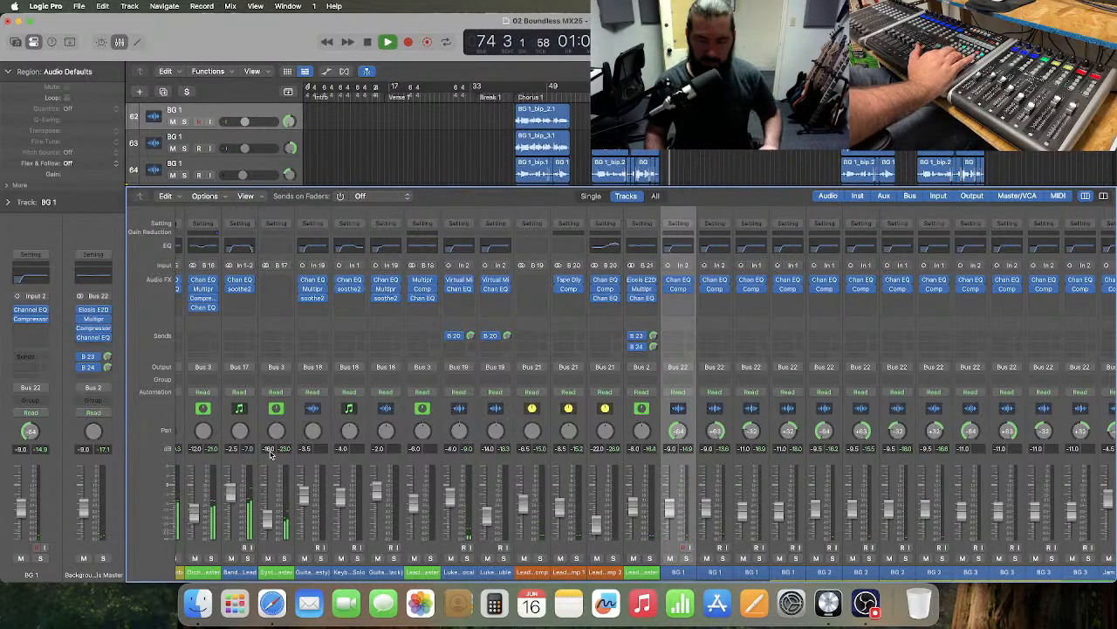
{"action": "key", "text": "space"}
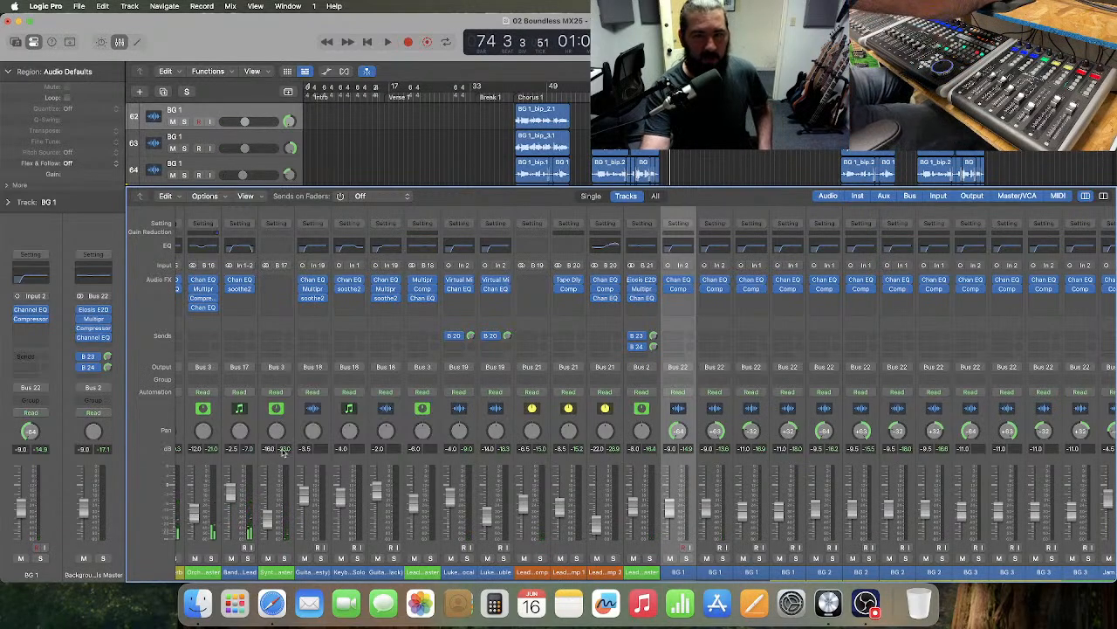
{"action": "left_click", "coordinate": [119, 42]}
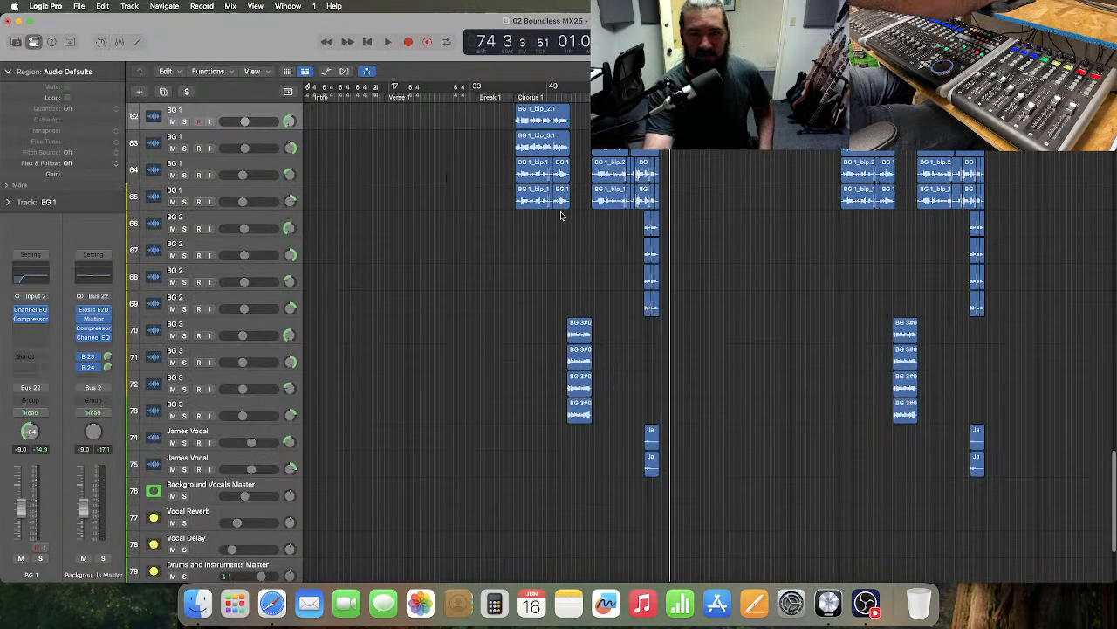
- Solo the High Piano track, play it from about bar 73 to check its sound, then stop and unsolo it
{"action": "scroll", "coordinate": [563, 217], "scroll_direction": "up", "scroll_amount": 10}
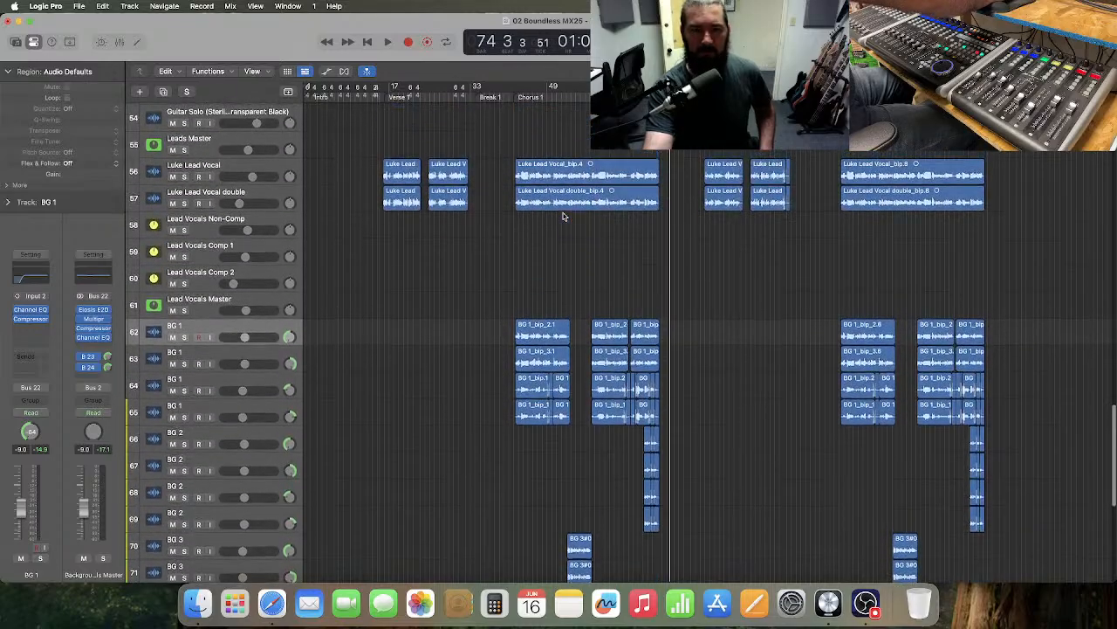
{"action": "scroll", "coordinate": [563, 216], "scroll_direction": "up", "scroll_amount": 5}
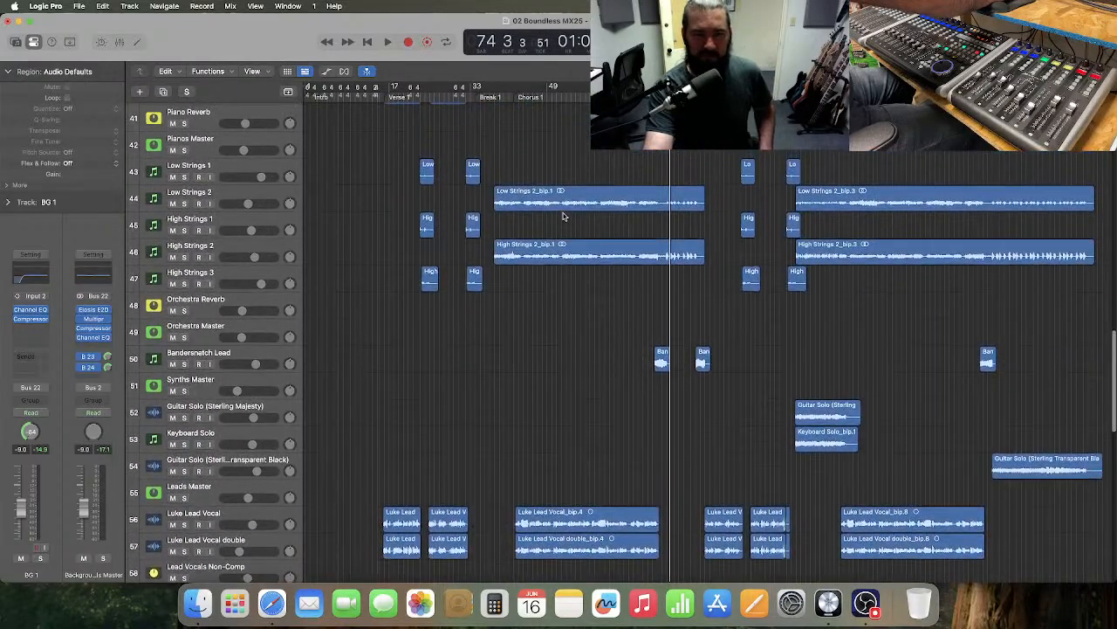
{"action": "scroll", "coordinate": [563, 216], "scroll_direction": "up", "scroll_amount": 3}
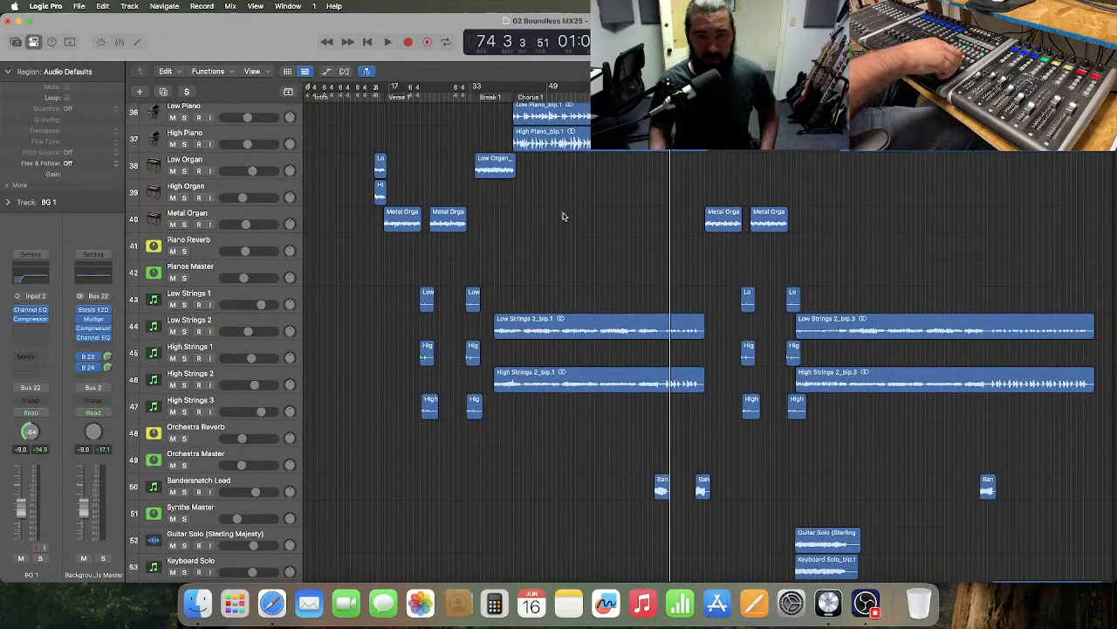
{"action": "left_click", "coordinate": [184, 144]}
{"action": "key", "text": "space"}
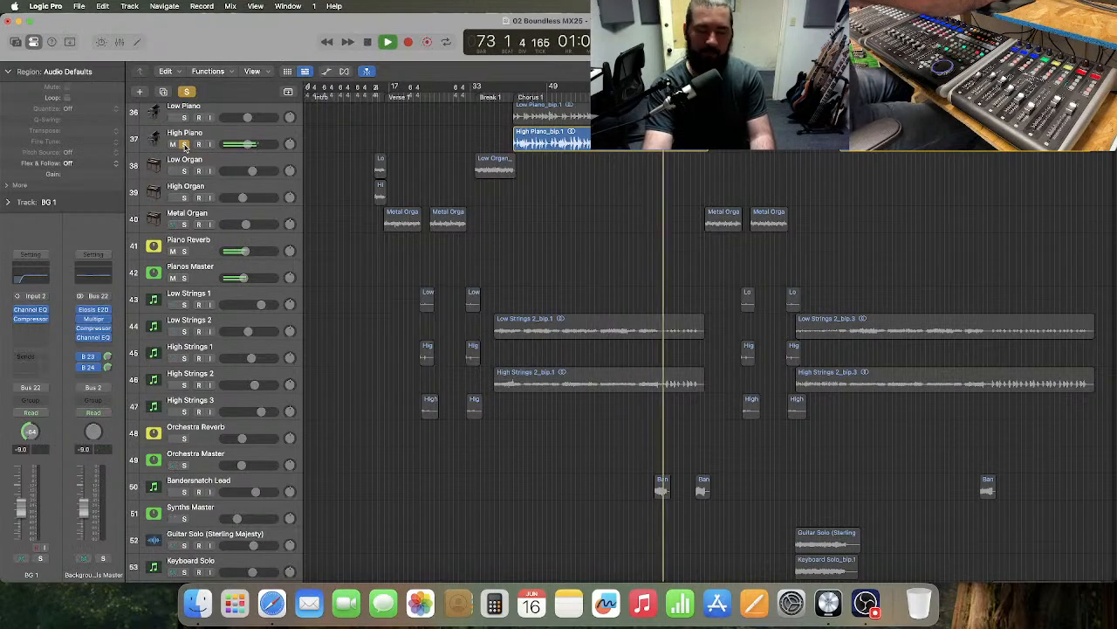
{"action": "key", "text": "space"}
{"action": "left_click", "coordinate": [184, 144]}
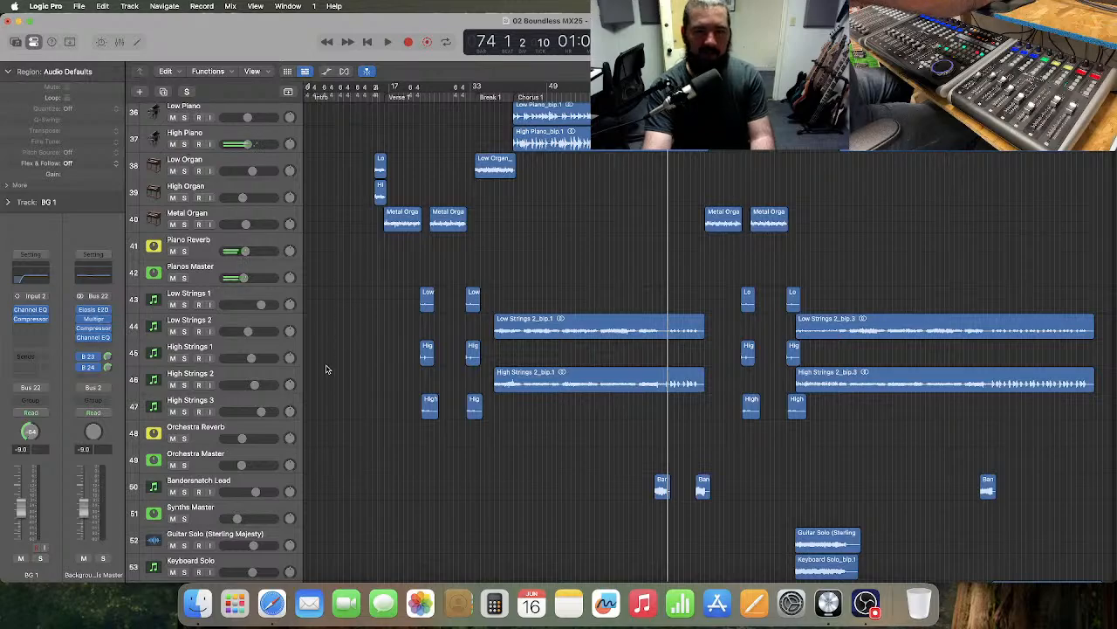
- Solo the High Strings 2 track, play it up to bar 74 to check its part, then stop and unsolo it
{"action": "left_click", "coordinate": [184, 385]}
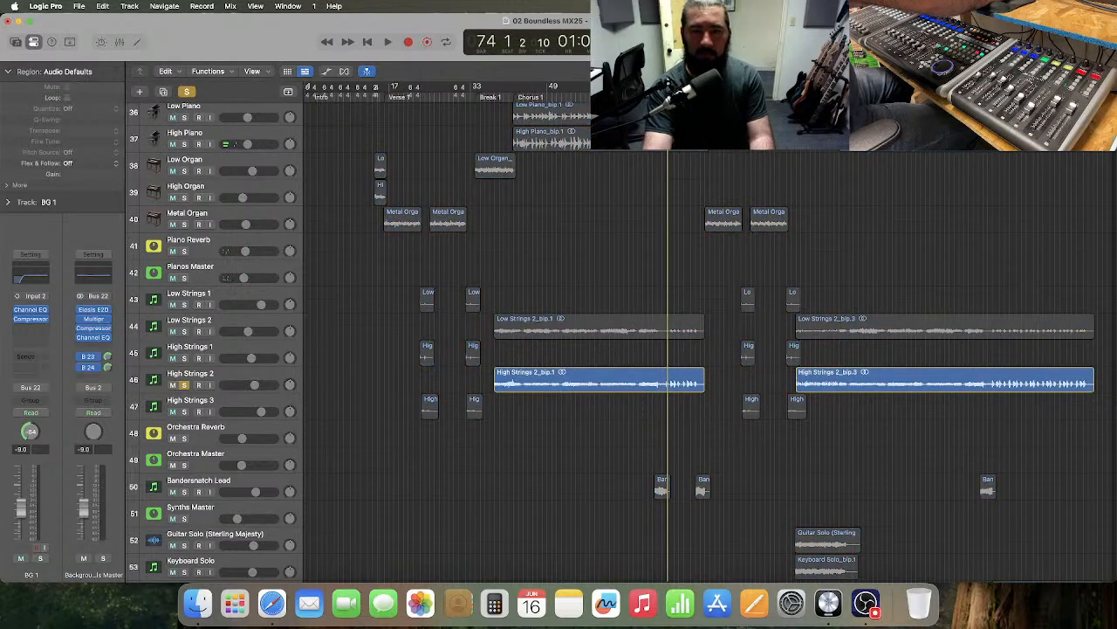
{"action": "key", "text": "space"}
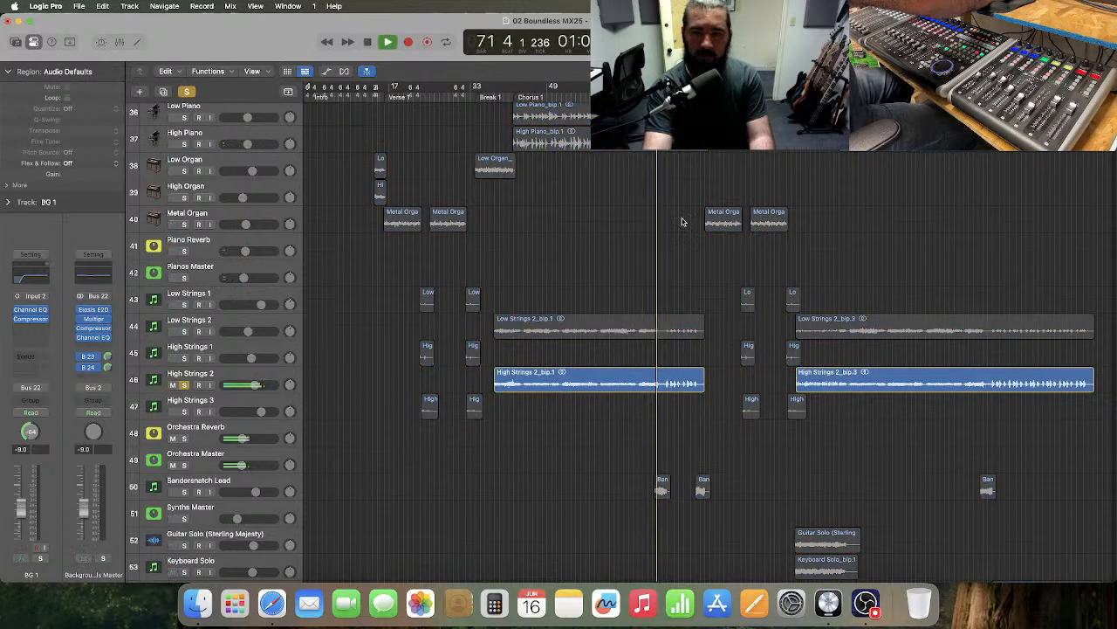
{"action": "key", "text": "space"}
{"action": "left_click", "coordinate": [184, 385]}
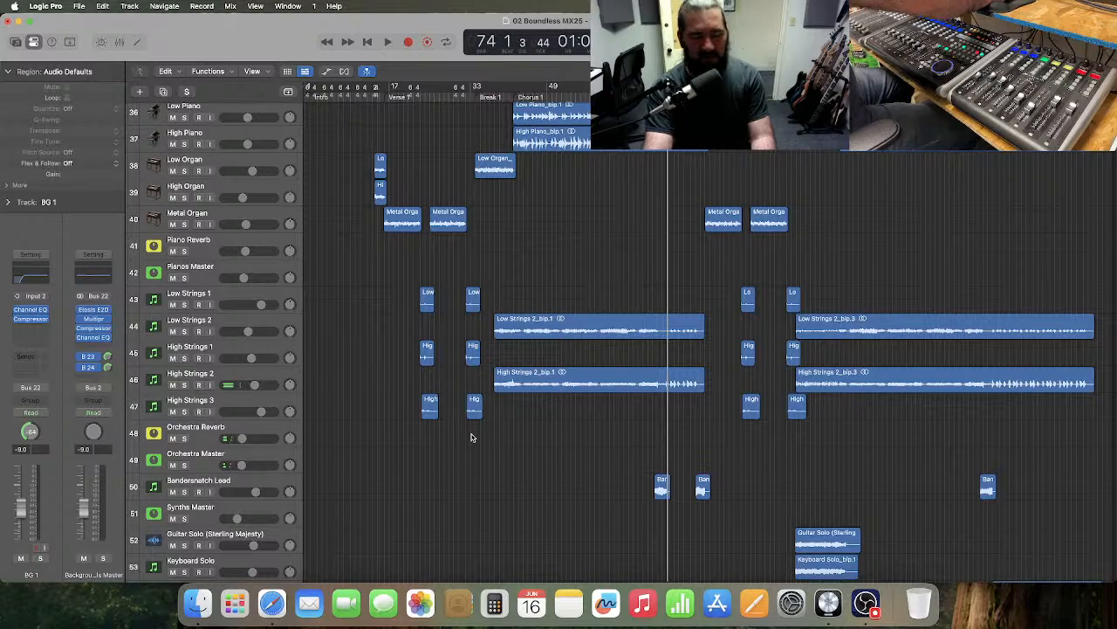
- Show the mixer, enable the bypassed Channel EQ on the Premaster channel and check its Mid-Range Bandpass curve, then close the plug-in
{"action": "scroll", "coordinate": [471, 436], "scroll_direction": "down", "scroll_amount": 2}
{"action": "scroll", "coordinate": [471, 436], "scroll_direction": "down", "scroll_amount": 3}
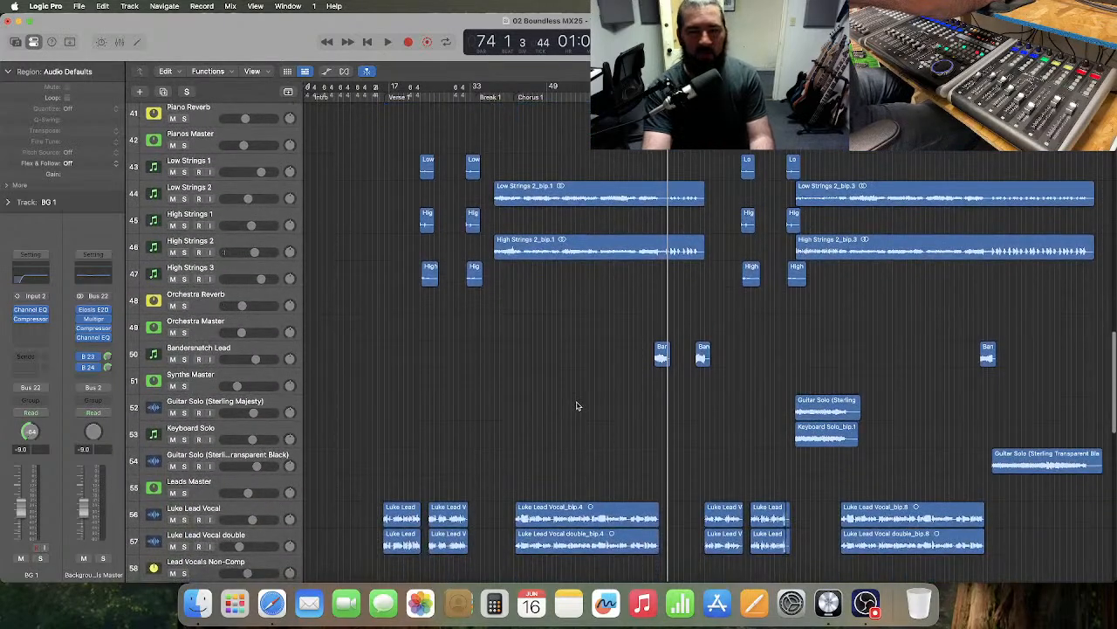
{"action": "scroll", "coordinate": [576, 405], "scroll_direction": "left", "scroll_amount": 1}
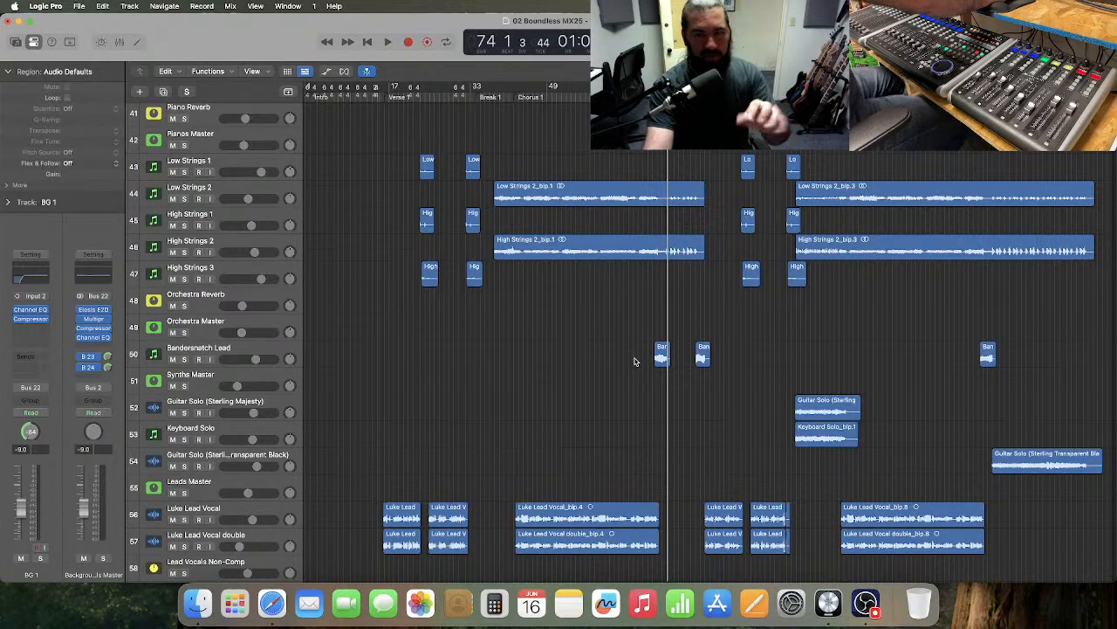
{"action": "scroll", "coordinate": [635, 360], "scroll_direction": "down", "scroll_amount": 8}
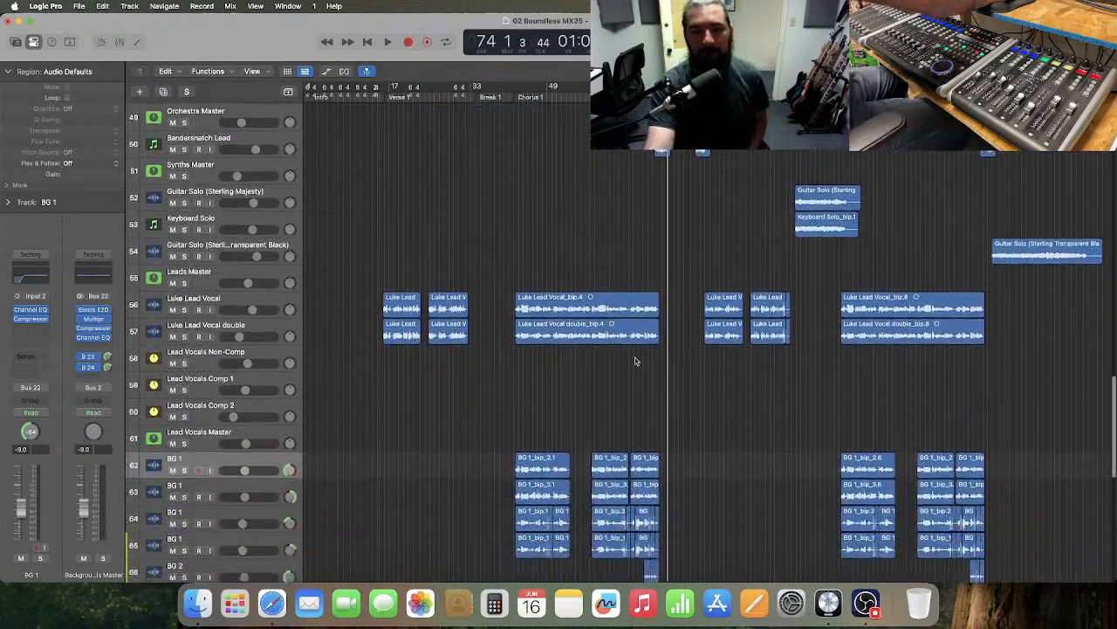
{"action": "scroll", "coordinate": [635, 361], "scroll_direction": "down", "scroll_amount": 2}
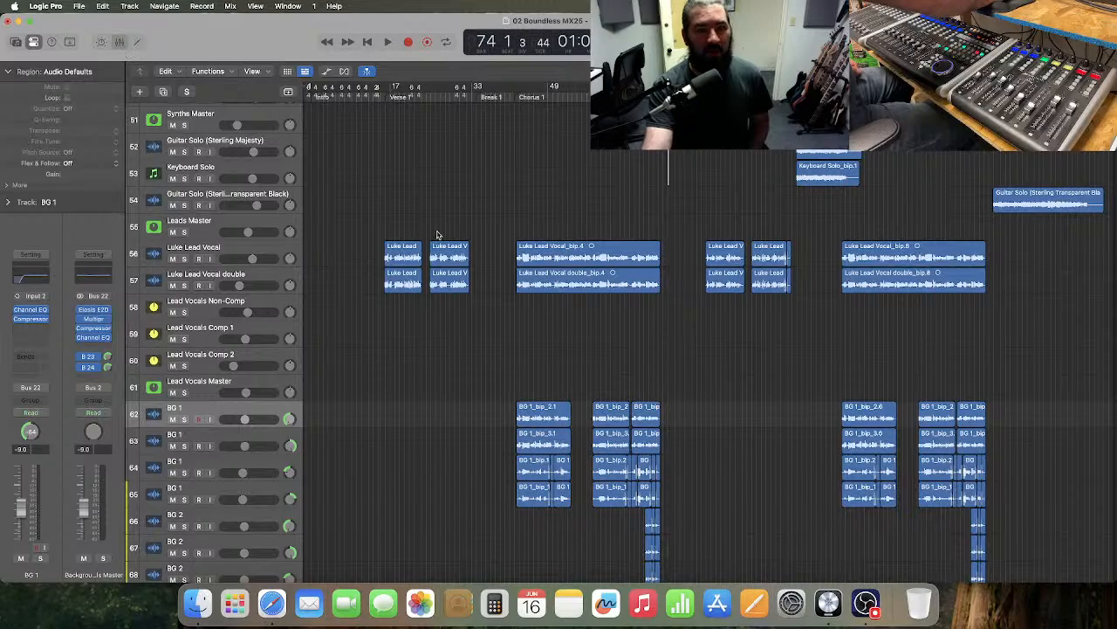
{"action": "key", "text": "x"}
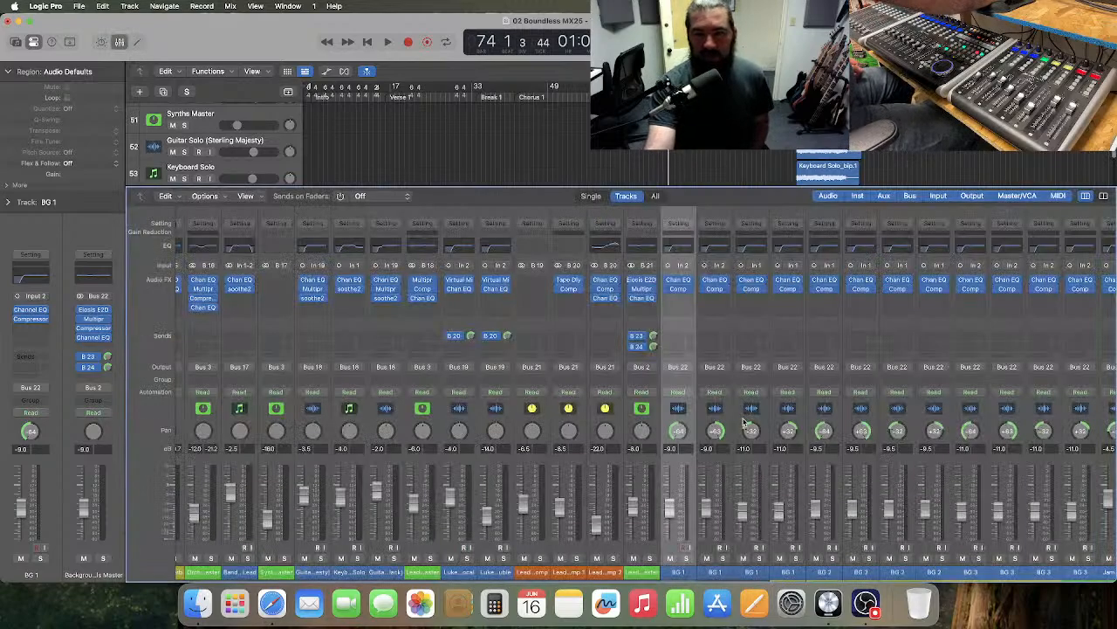
{"action": "scroll", "coordinate": [743, 424], "scroll_direction": "right", "scroll_amount": 5}
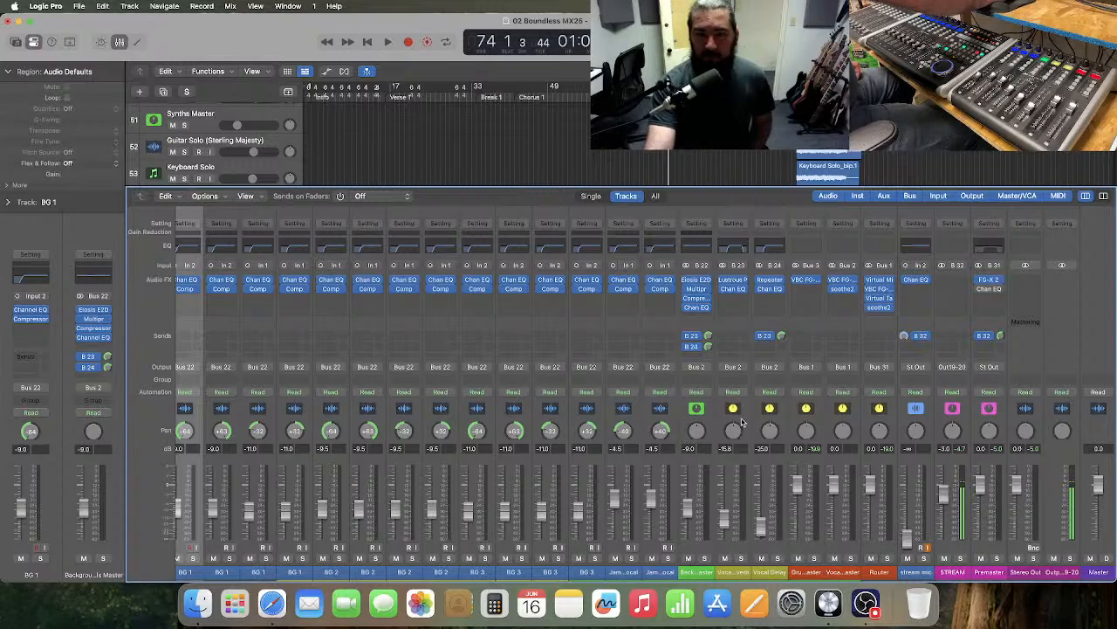
{"action": "left_click", "coordinate": [978, 426]}
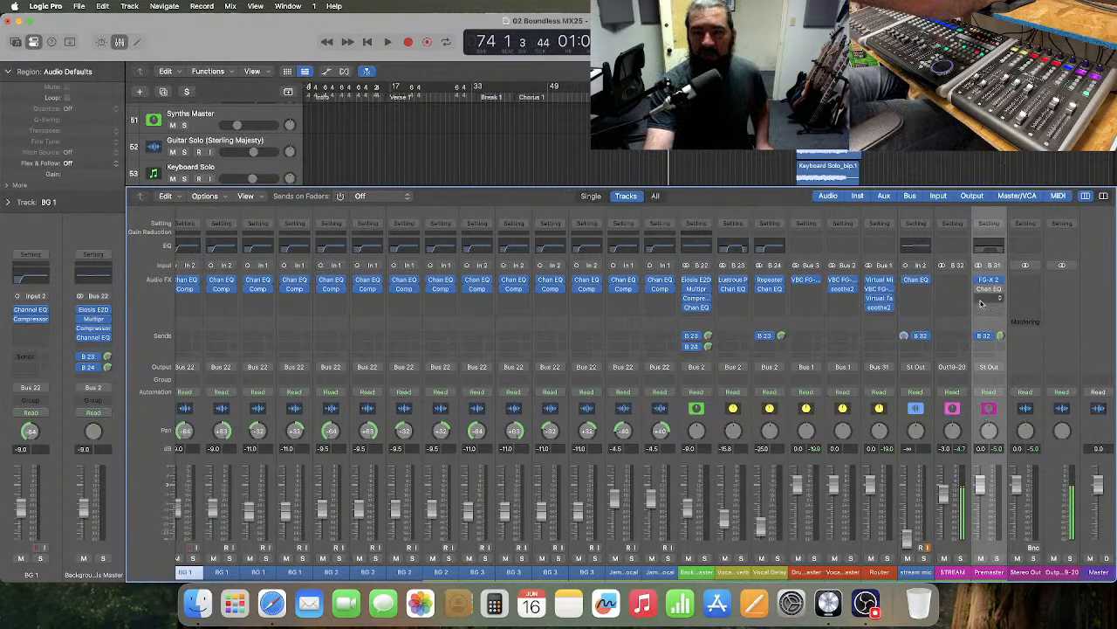
{"action": "mouse_move", "coordinate": [979, 292]}
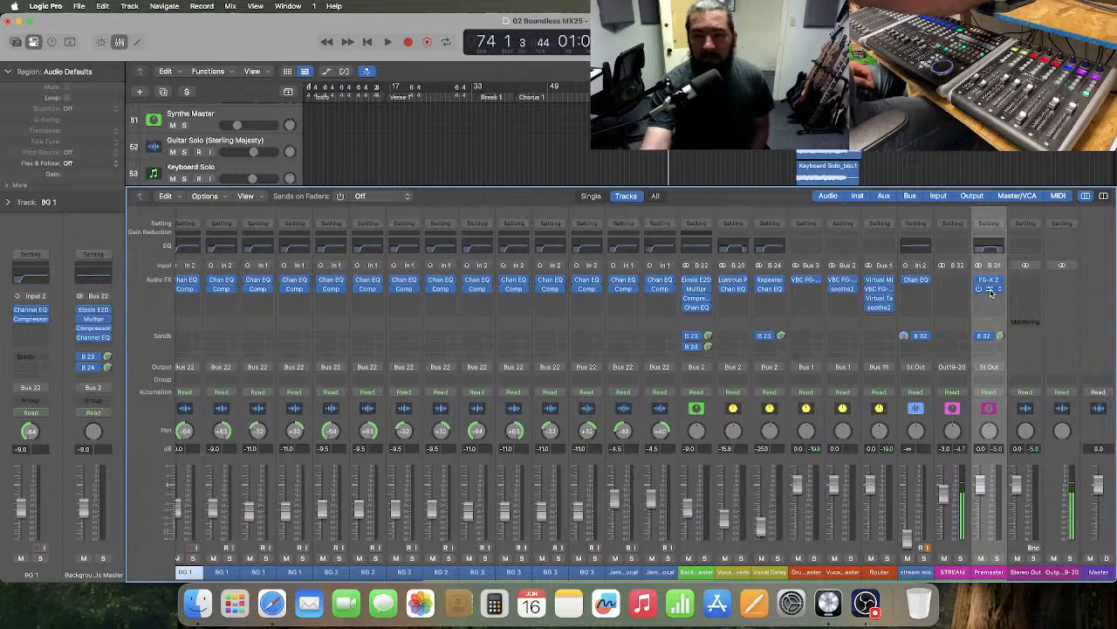
{"action": "left_click", "coordinate": [990, 290]}
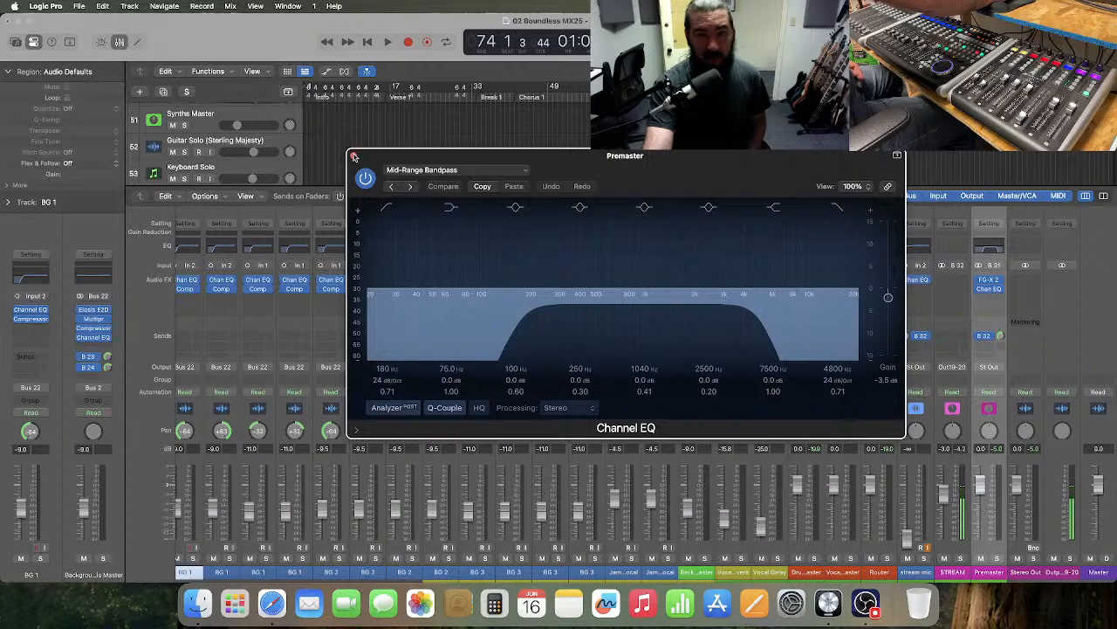
{"action": "left_click", "coordinate": [353, 156]}
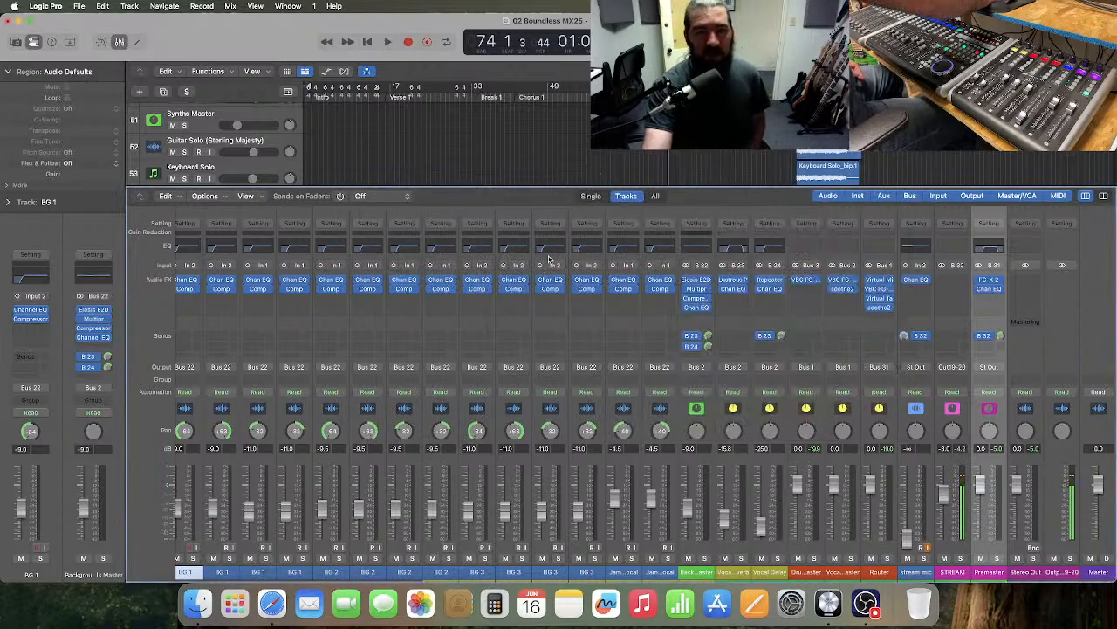
- Place the playhead at bar 42 and step it back to bar 38, then return it to the start of the song
{"action": "left_click", "coordinate": [513, 97]}
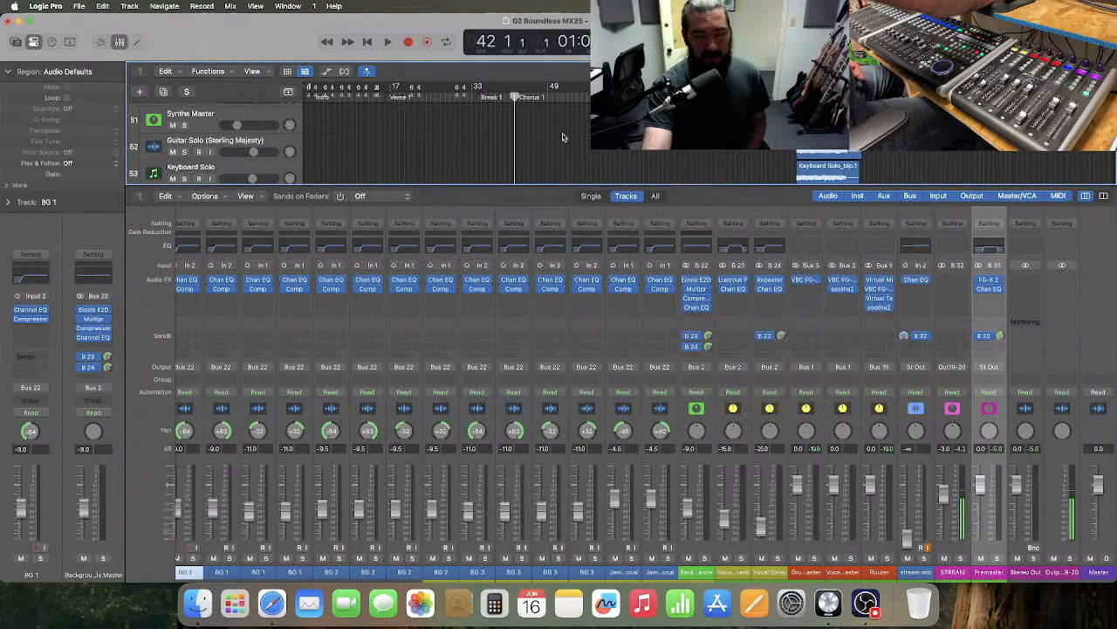
{"action": "key", "text": "comma"}
{"action": "key", "text": "comma"}
{"action": "key", "text": "comma"}
{"action": "key", "text": "comma"}
{"action": "key", "text": "comma"}
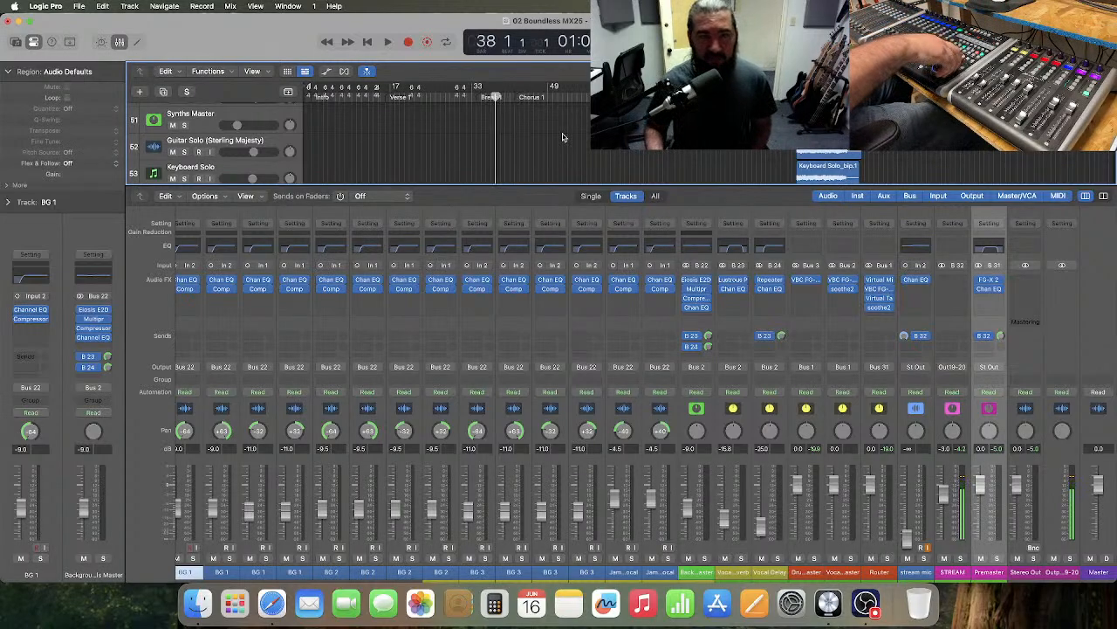
{"action": "key", "text": "Return"}
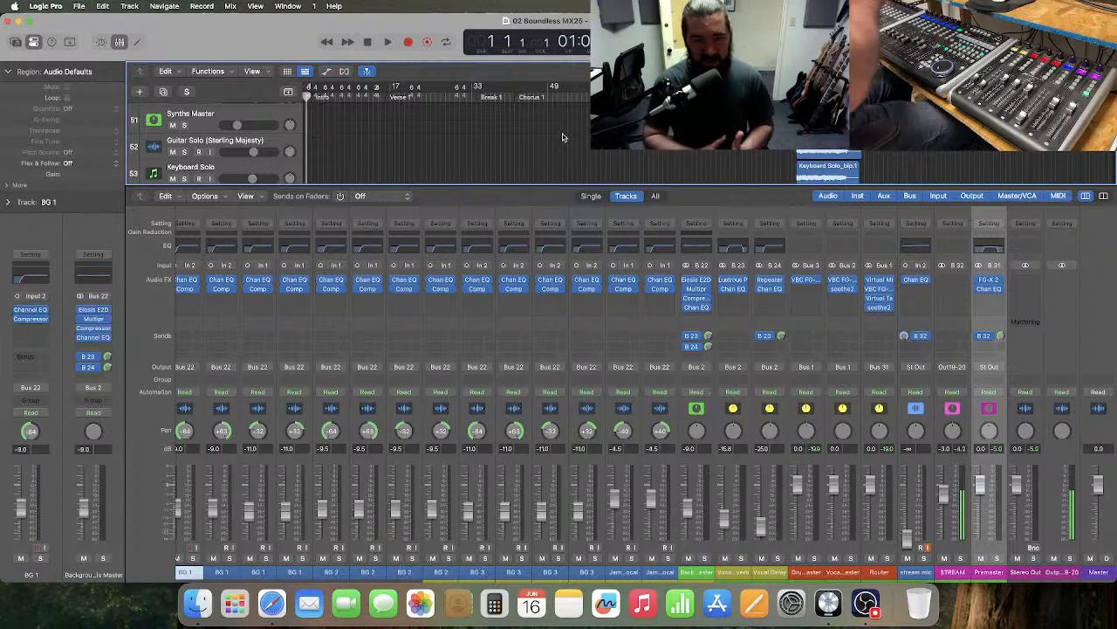
- Set the Vocal Reverb channel's fader to -16 dB
{"action": "double_click", "coordinate": [727, 449]}
{"action": "type", "text": "-16"}
{"action": "key", "text": "Return"}
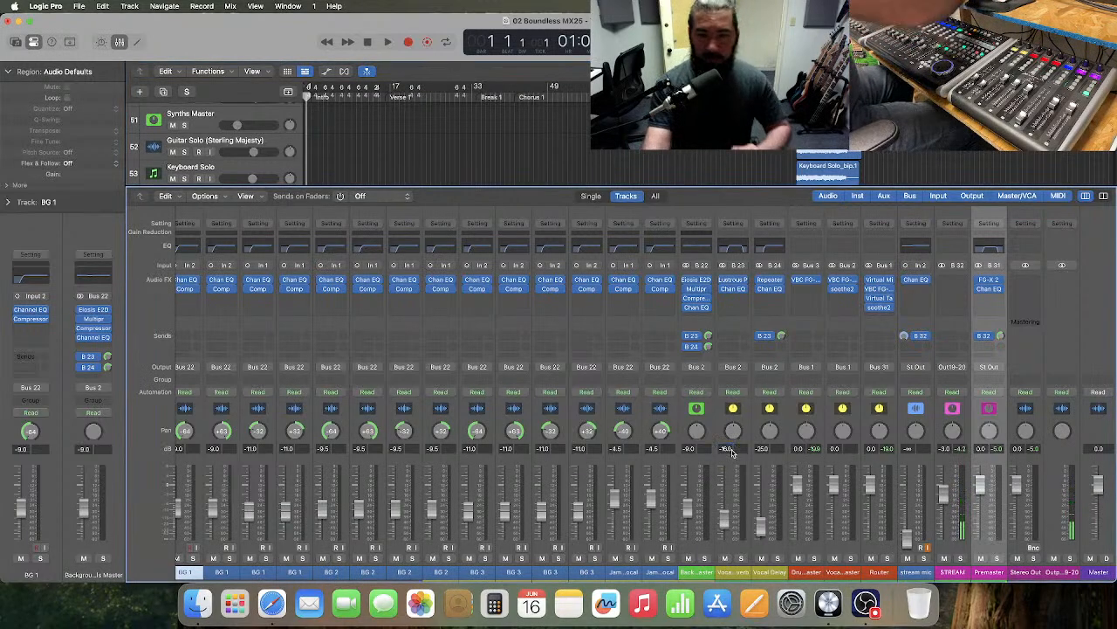
{"action": "scroll", "coordinate": [741, 454], "scroll_direction": "left", "scroll_amount": 15}
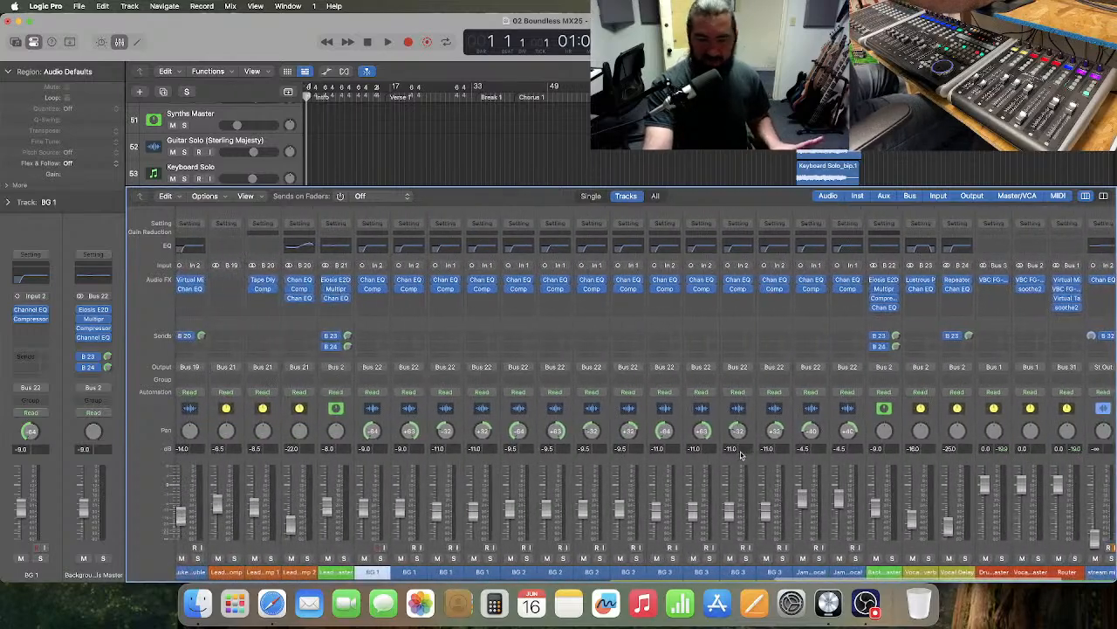
{"action": "scroll", "coordinate": [741, 454], "scroll_direction": "left", "scroll_amount": 15}
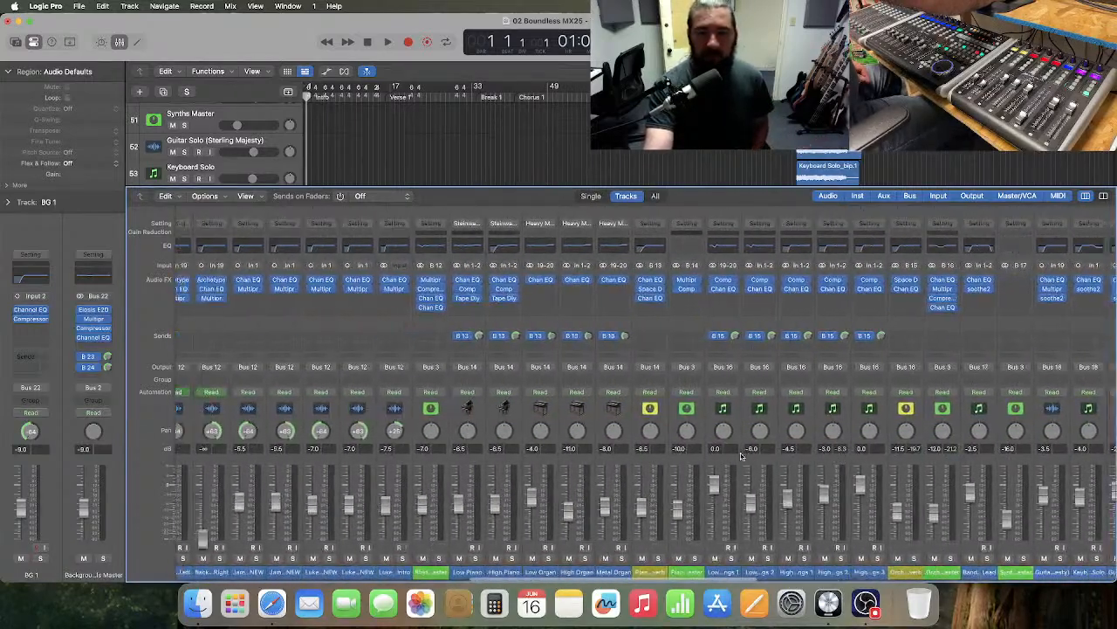
{"action": "scroll", "coordinate": [741, 454], "scroll_direction": "left", "scroll_amount": 10}
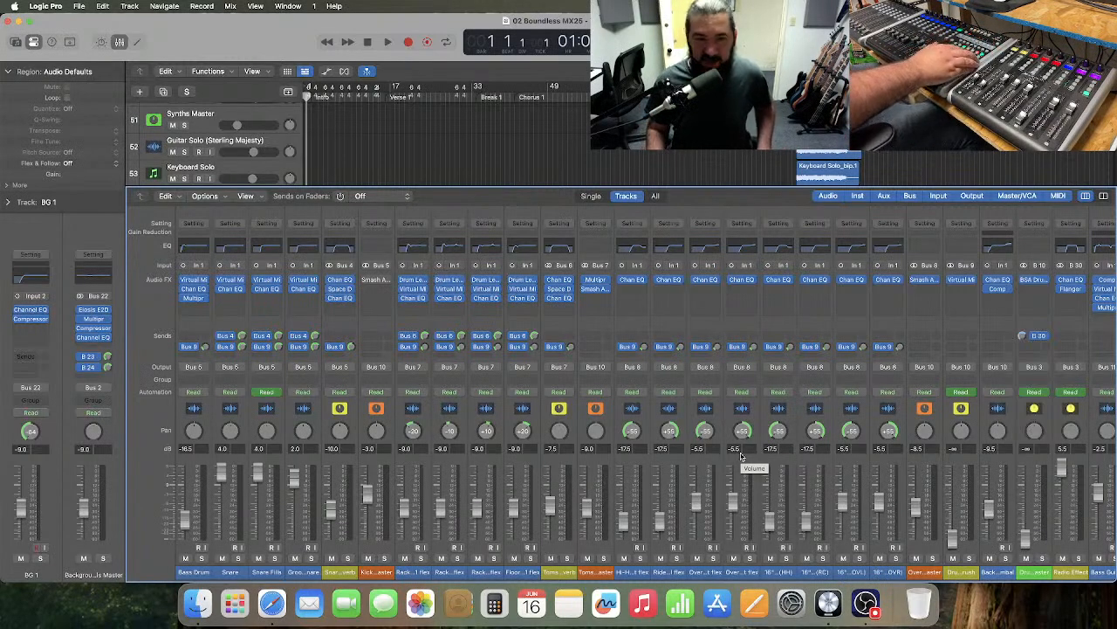
- Play through the opening of the mix and set the 206 Hz band's gain in the Snare's Channel EQ to -2.5 dB
{"action": "key", "text": "space"}
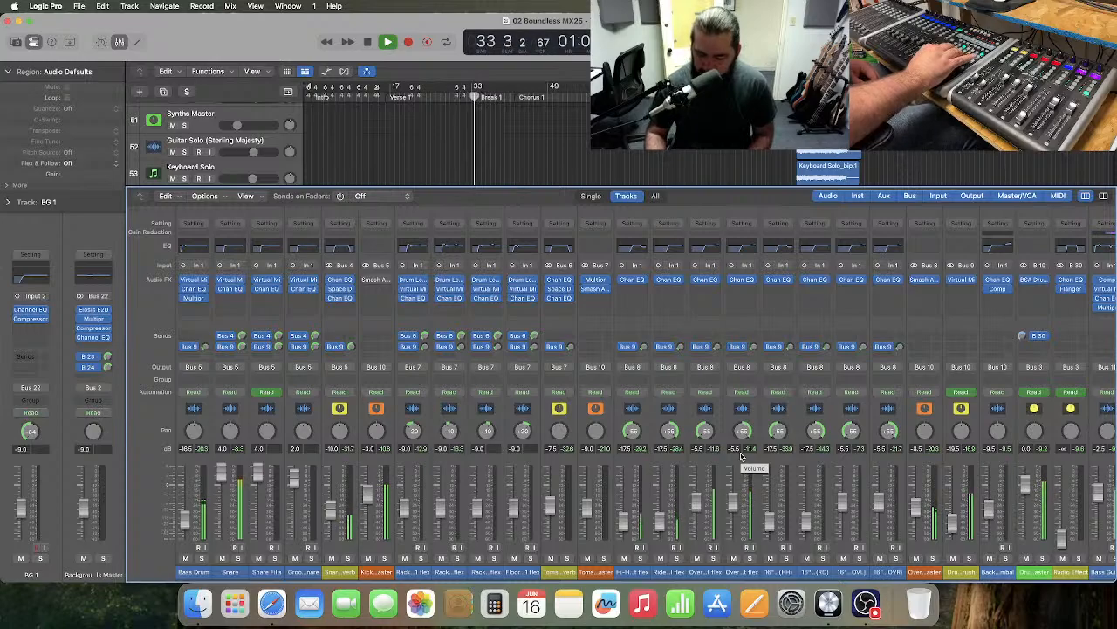
{"action": "key", "text": "space"}
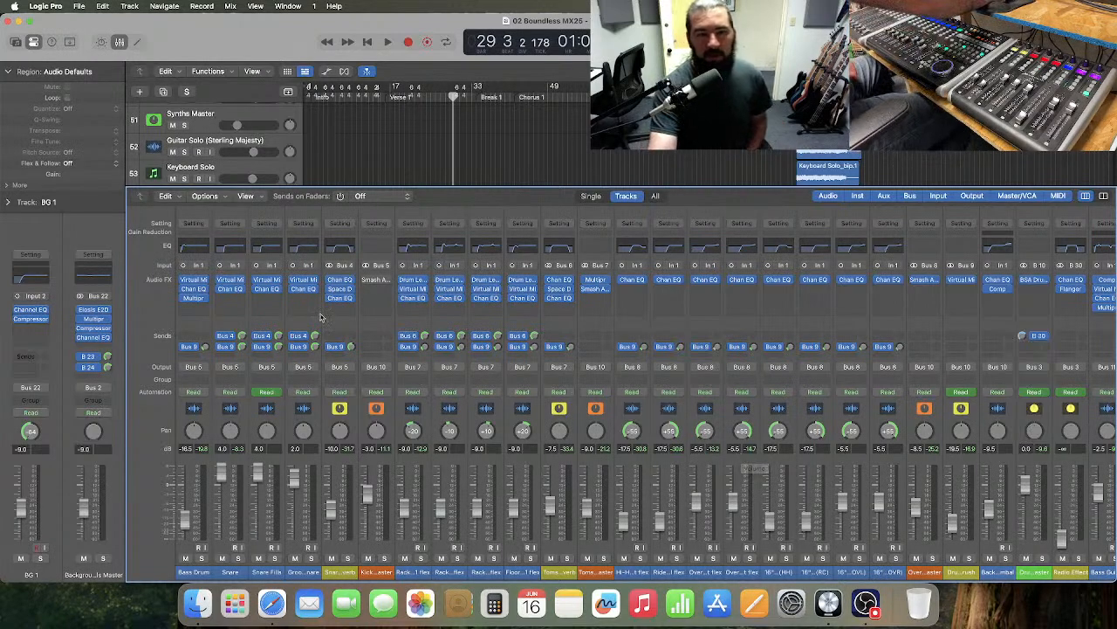
{"action": "left_click", "coordinate": [231, 248]}
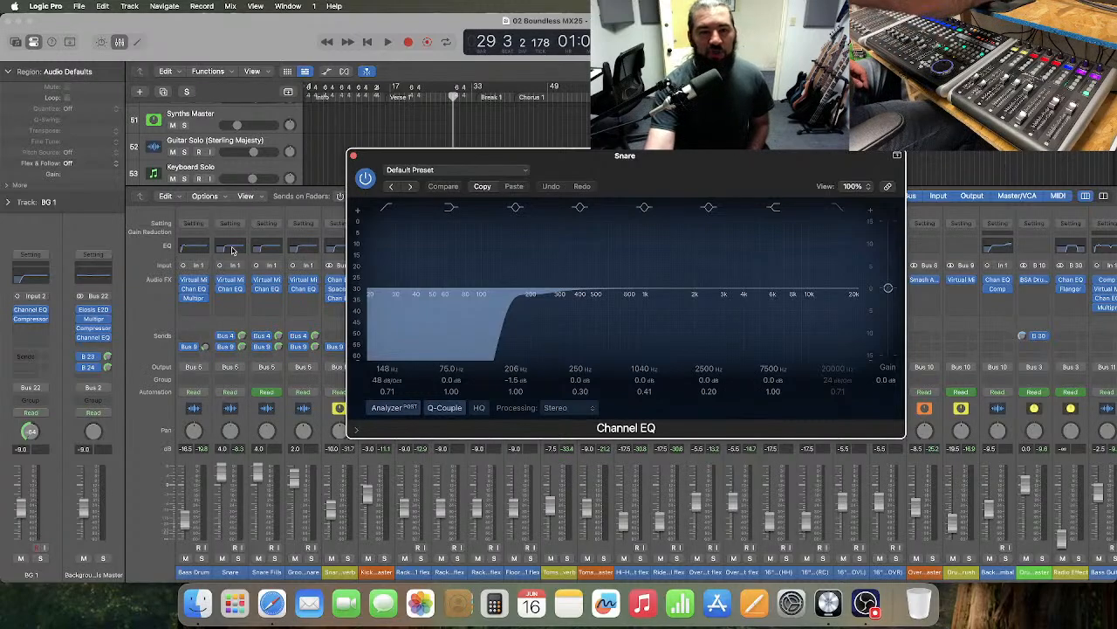
{"action": "double_click", "coordinate": [515, 382]}
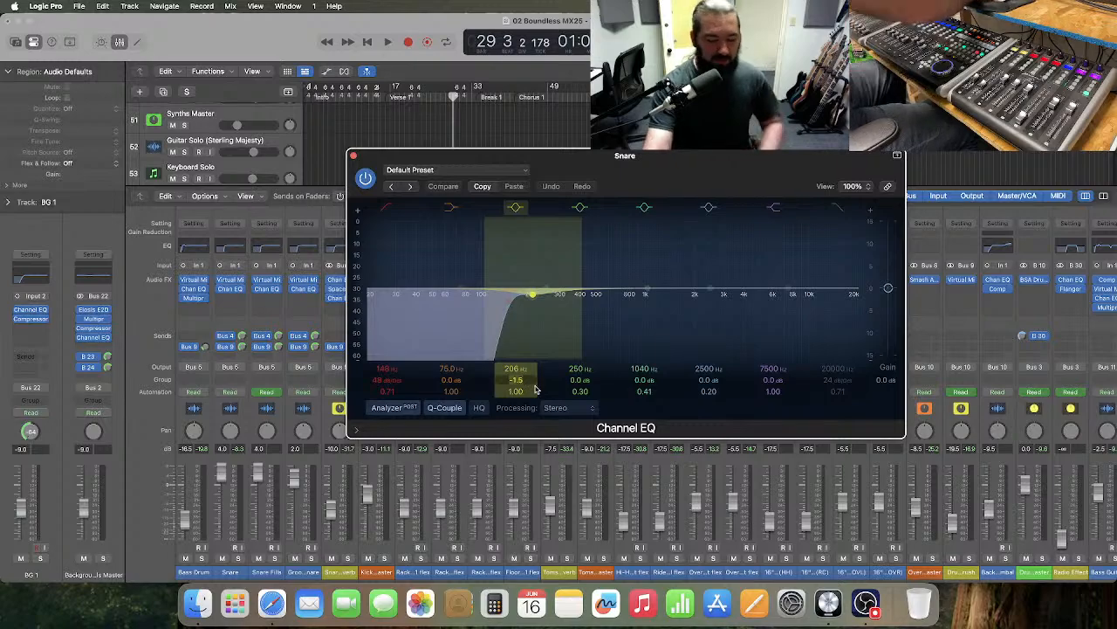
{"action": "type", "text": "-2.5"}
{"action": "key", "text": "Return"}
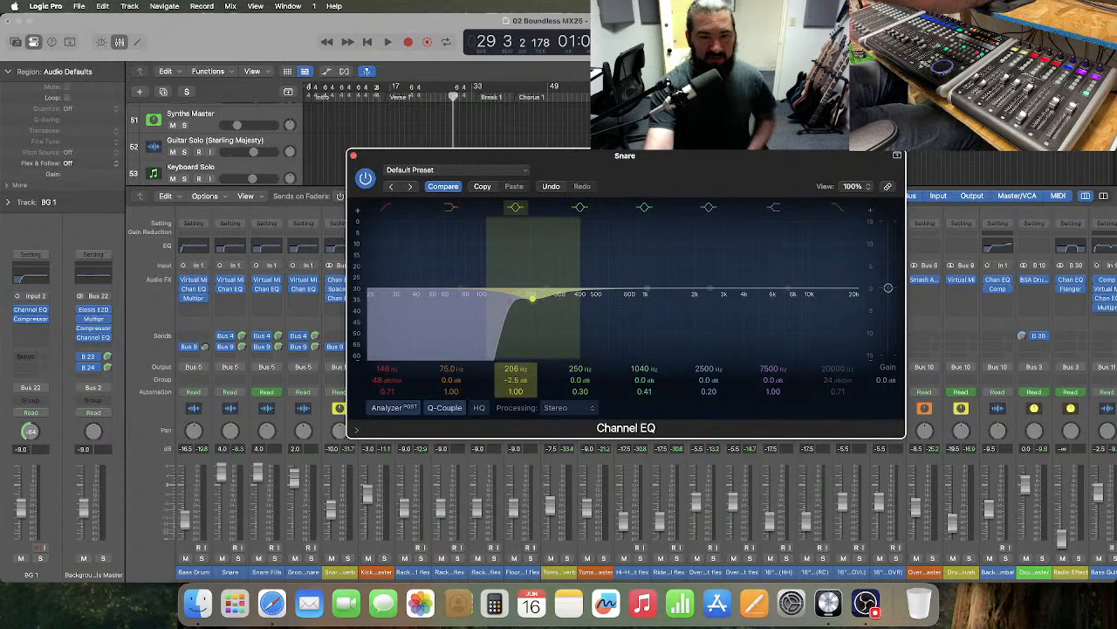
- Set the Snare EQ's sixth band to 4500 Hz, Q 1.50 and -2 dB gain, and move the plug-in window clear of the mixer
{"action": "double_click", "coordinate": [707, 370]}
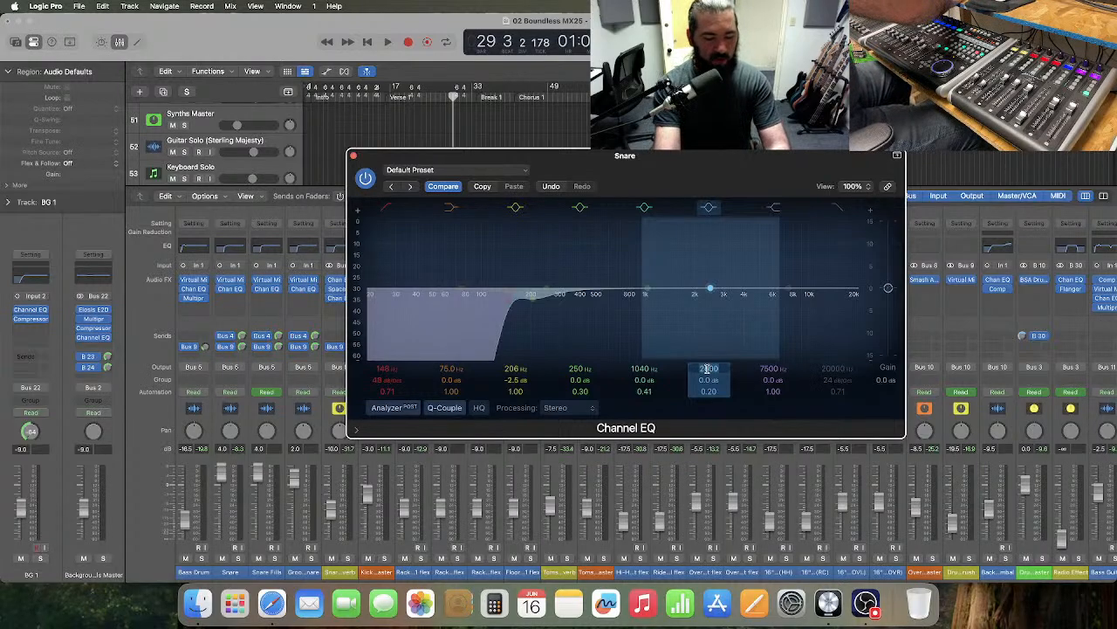
{"action": "type", "text": "4500"}
{"action": "key", "text": "Return"}
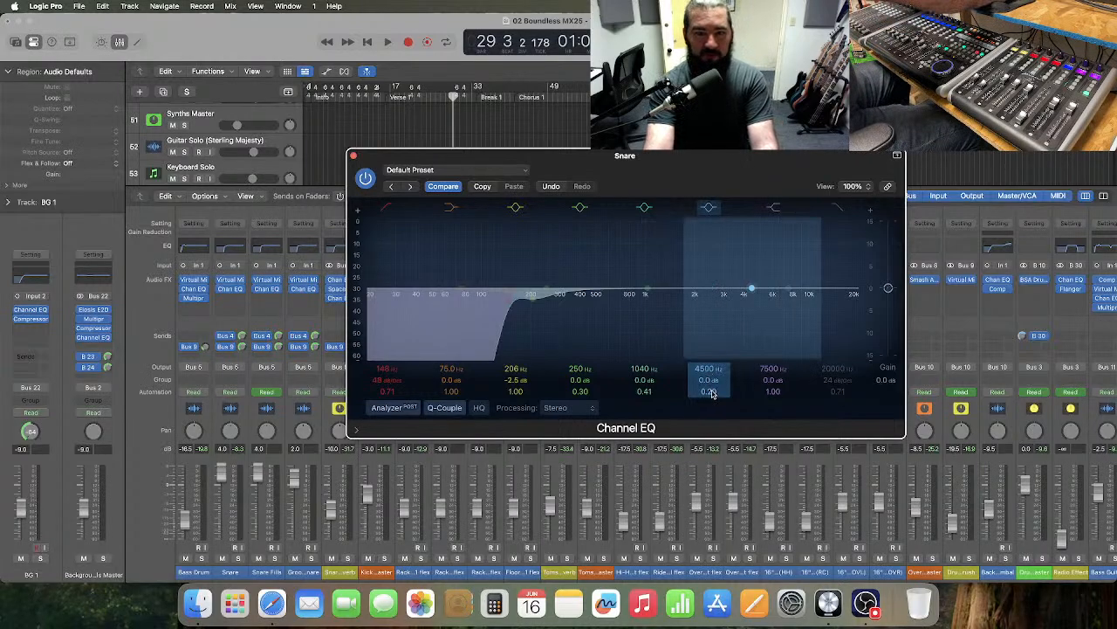
{"action": "double_click", "coordinate": [712, 392]}
{"action": "type", "text": "1.5"}
{"action": "key", "text": "Return"}
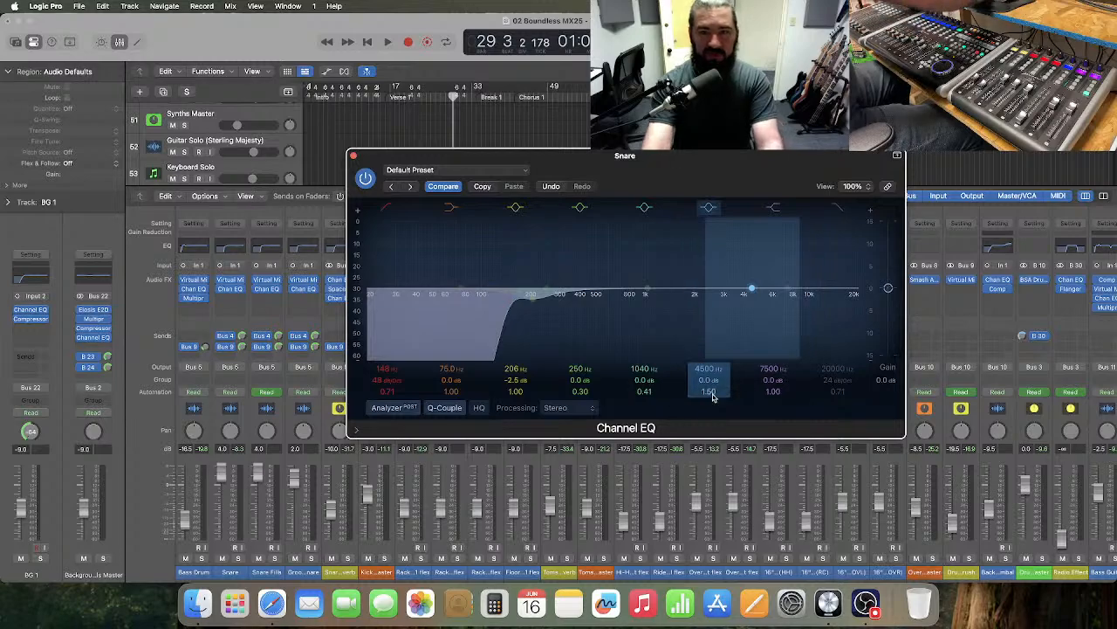
{"action": "double_click", "coordinate": [707, 381]}
{"action": "type", "text": "-2"}
{"action": "key", "text": "Return"}
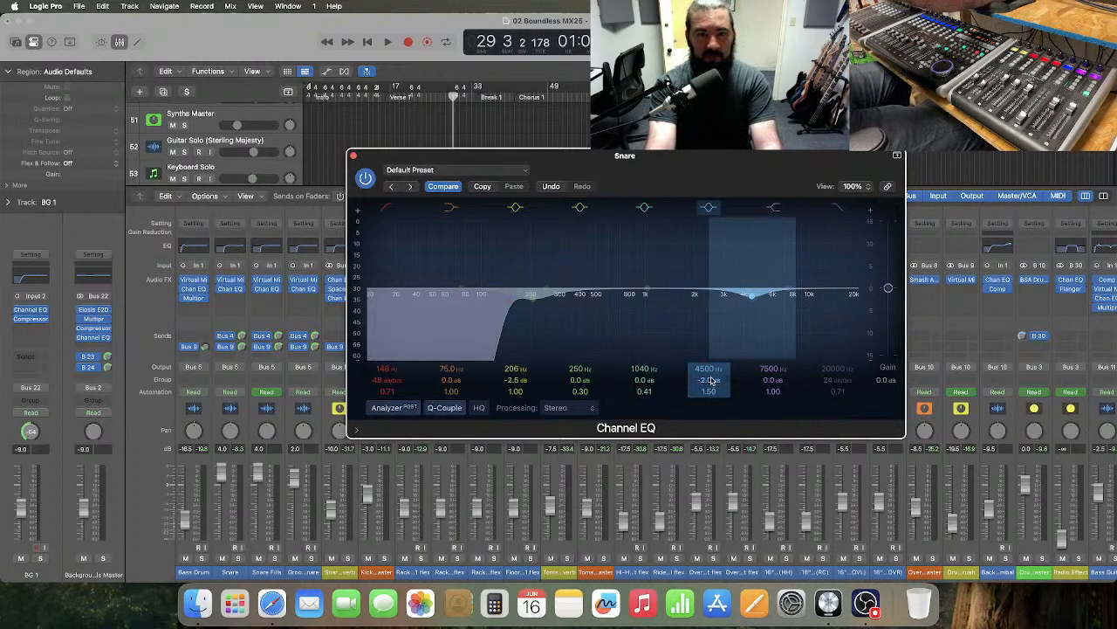
{"action": "left_click", "coordinate": [674, 363]}
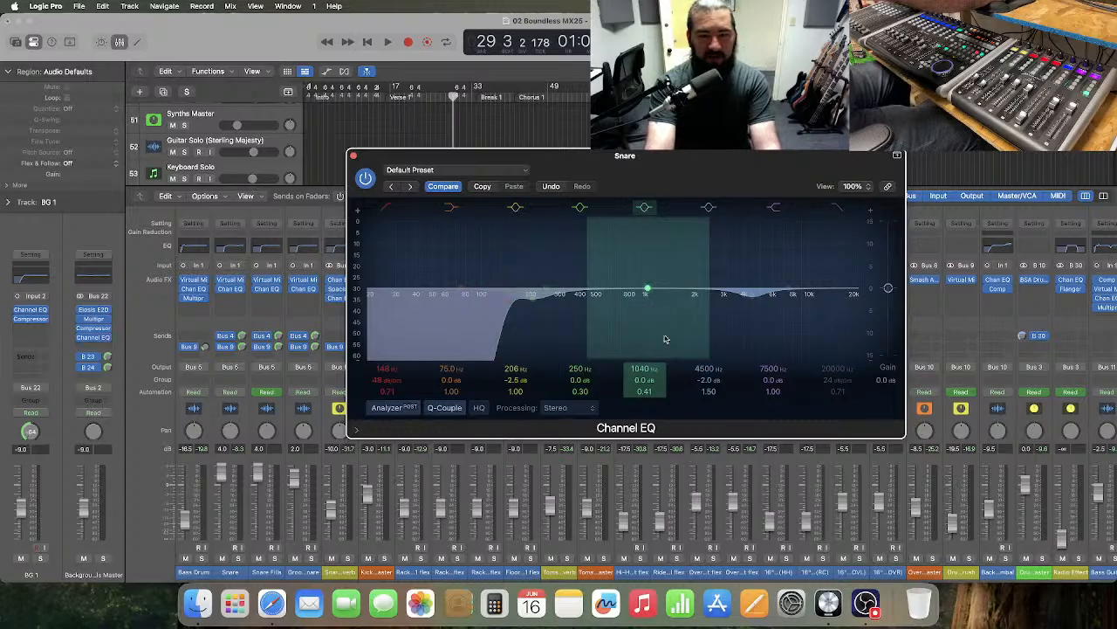
{"action": "left_click_drag", "start_coordinate": [696, 183], "coordinate": [445, 97]}
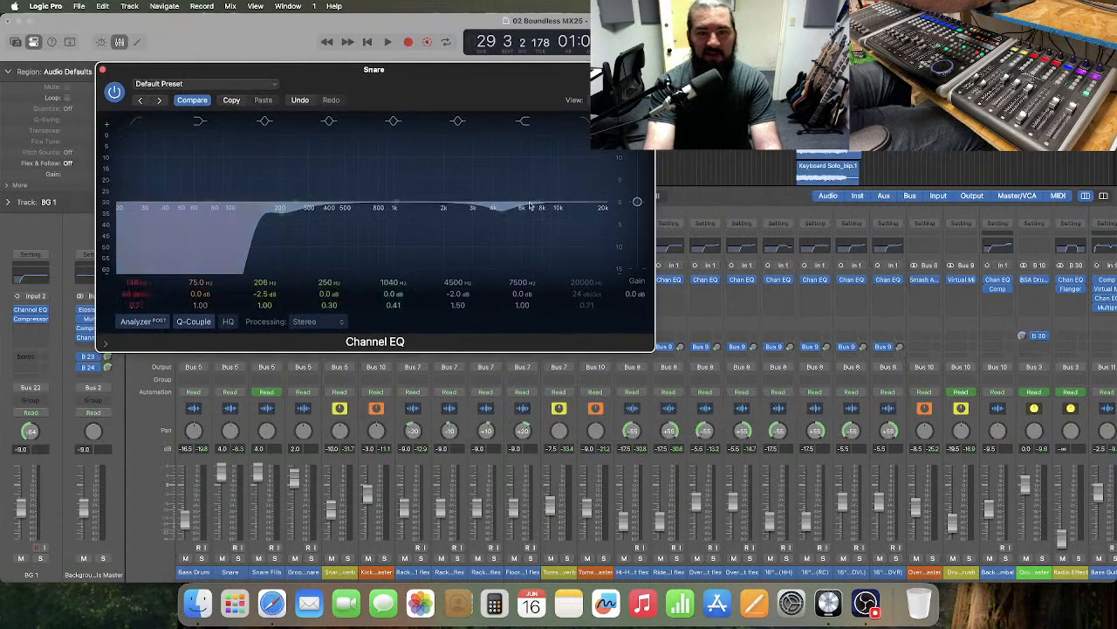
- Open the last Channel EQ on the Rhythm Guitars Master, the one with the 2700 Hz boost
{"action": "scroll", "coordinate": [863, 431], "scroll_direction": "right", "scroll_amount": 5}
{"action": "scroll", "coordinate": [863, 431], "scroll_direction": "right", "scroll_amount": 6}
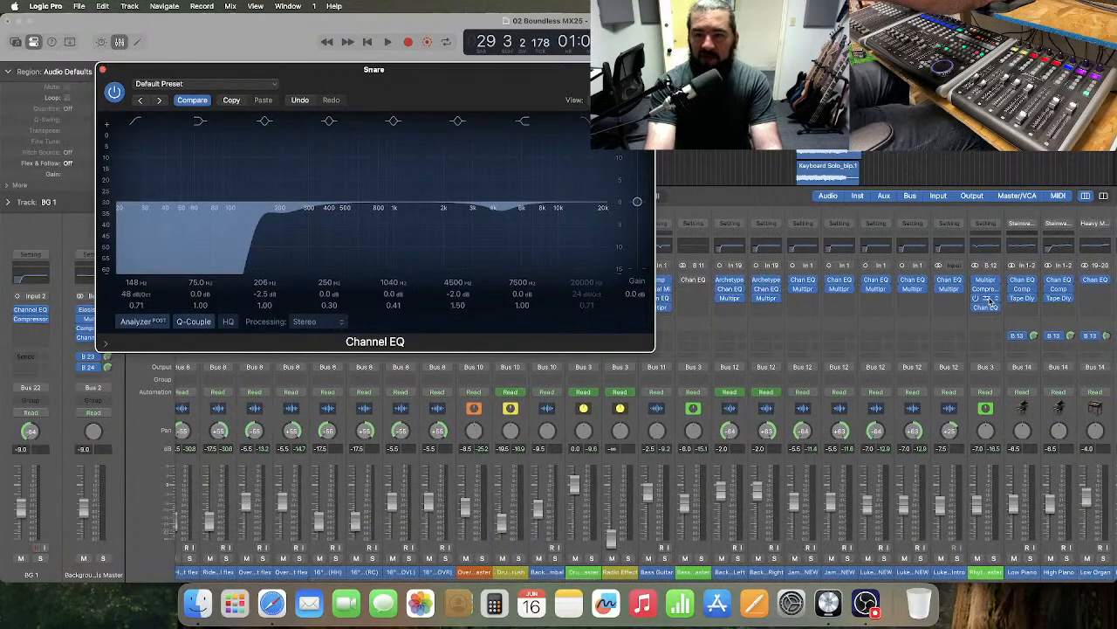
{"action": "left_click", "coordinate": [986, 306]}
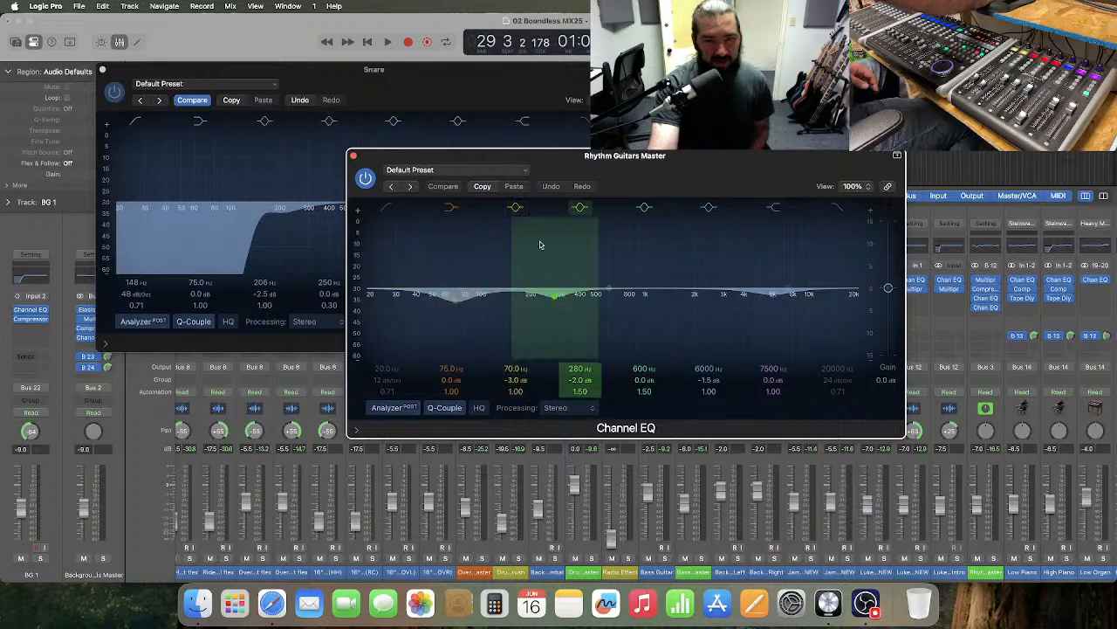
{"action": "left_click", "coordinate": [353, 156]}
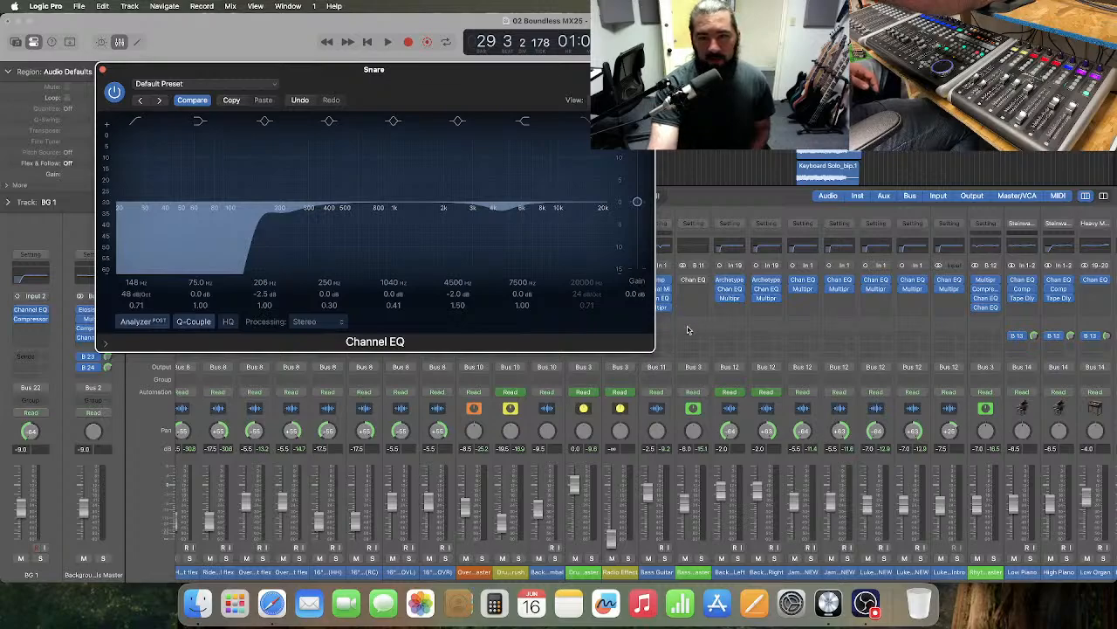
{"action": "left_click", "coordinate": [986, 306]}
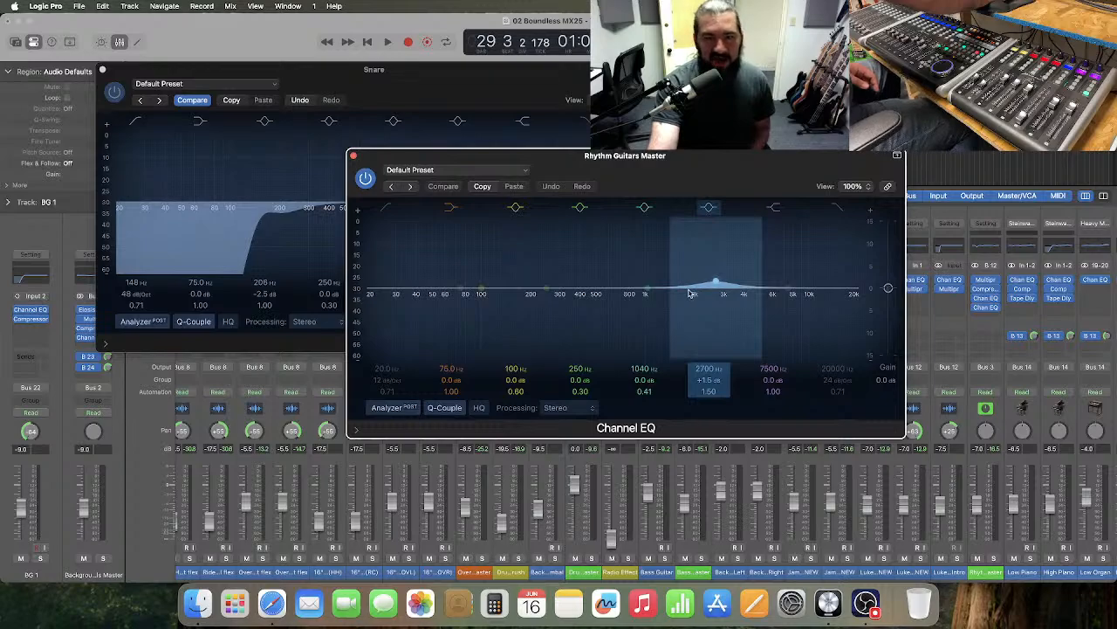
- Audition the mix with the Rhythm Guitars Master EQ's 2700 Hz band switched off, and switch the band back on
{"action": "left_click", "coordinate": [710, 211]}
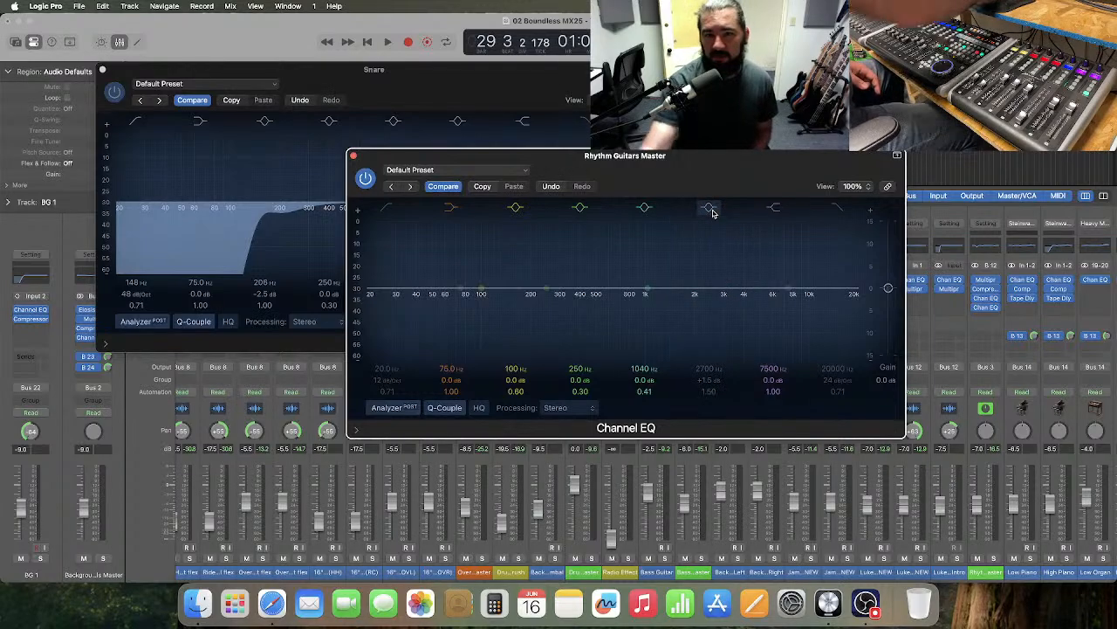
{"action": "key", "text": "space"}
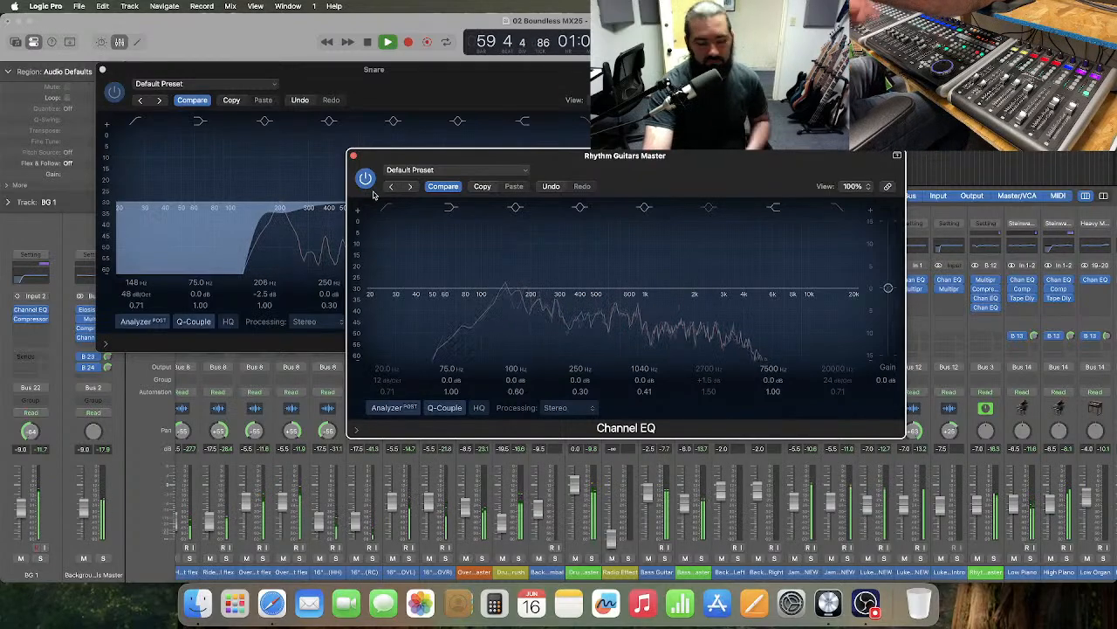
{"action": "key", "text": "space"}
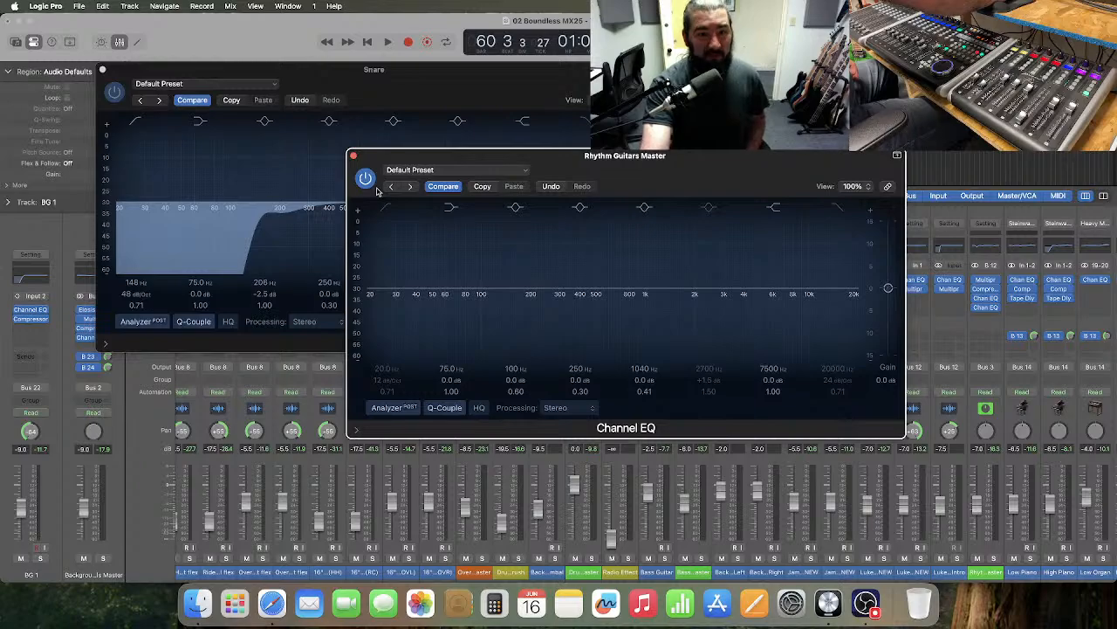
{"action": "left_click", "coordinate": [366, 179]}
{"action": "left_click", "coordinate": [366, 179]}
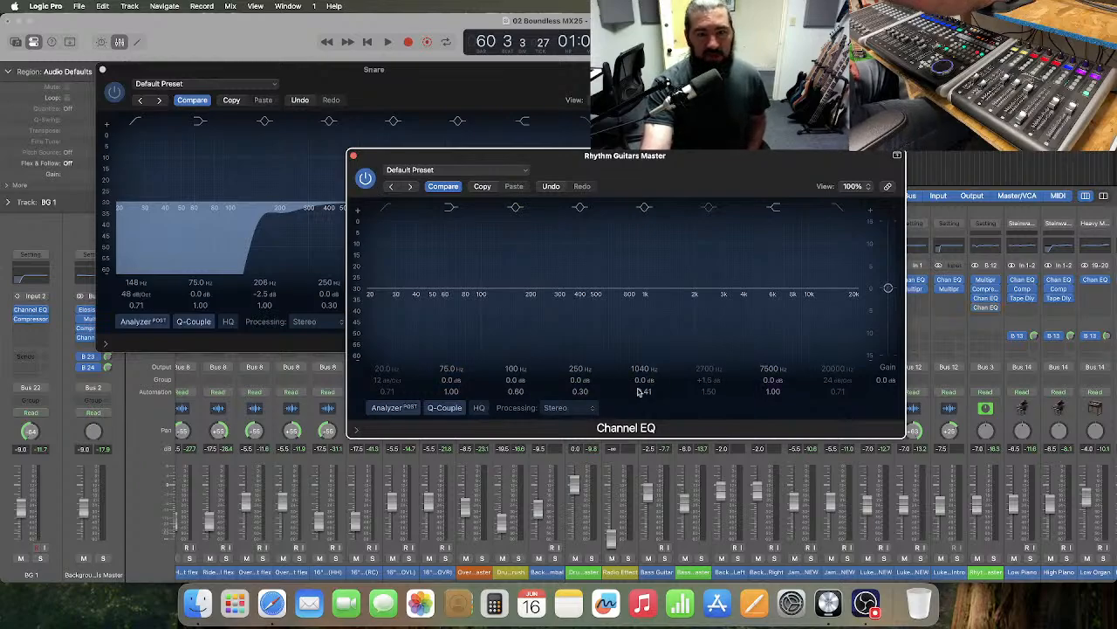
{"action": "left_click", "coordinate": [717, 209]}
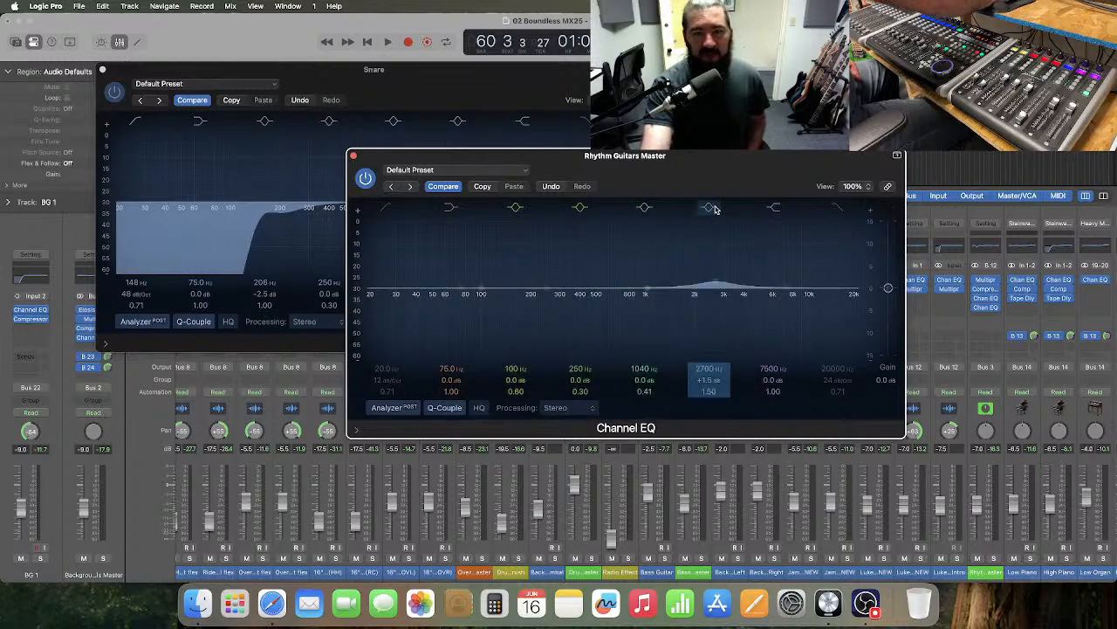
- Move the Rhythm Guitars Master EQ's boosted sixth band to 6500 Hz
{"action": "left_click_drag", "start_coordinate": [727, 282], "coordinate": [763, 282]}
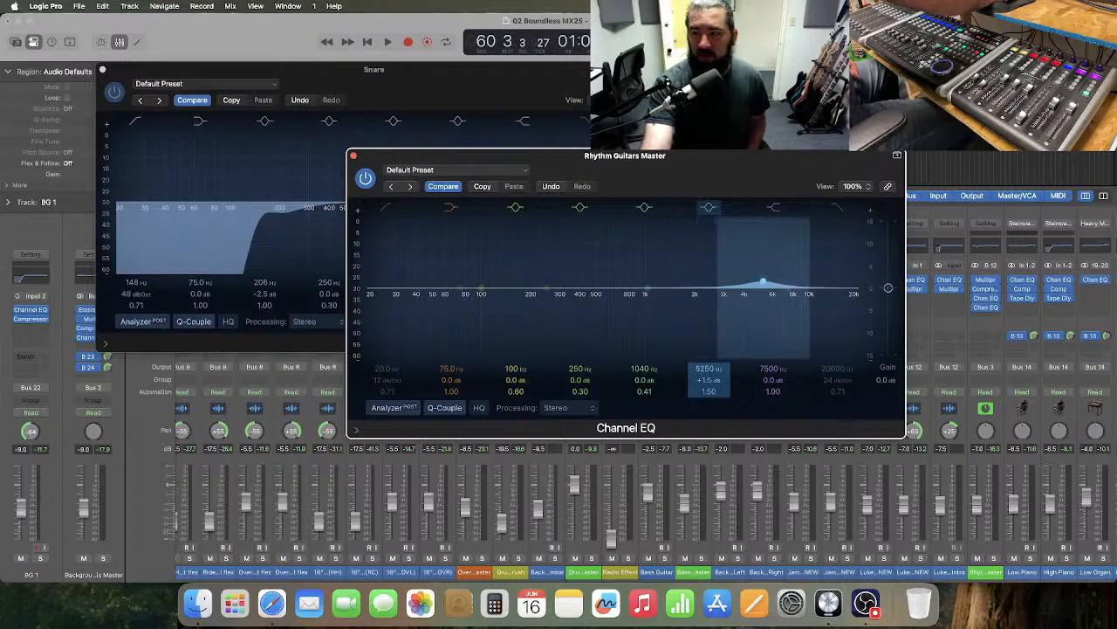
{"action": "mouse_move", "coordinate": [709, 368]}
{"action": "left_mouse_down"}
{"action": "mouse_move", "coordinate": [709, 340]}
{"action": "mouse_move", "coordinate": [709, 350]}
{"action": "left_mouse_up"}
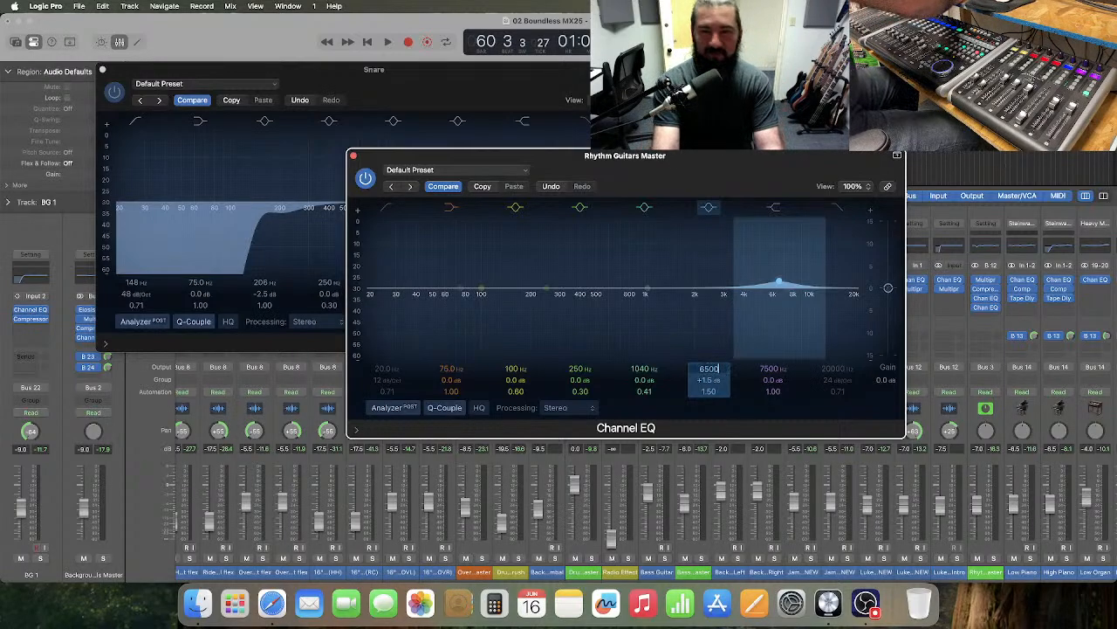
{"action": "key", "text": "Return"}
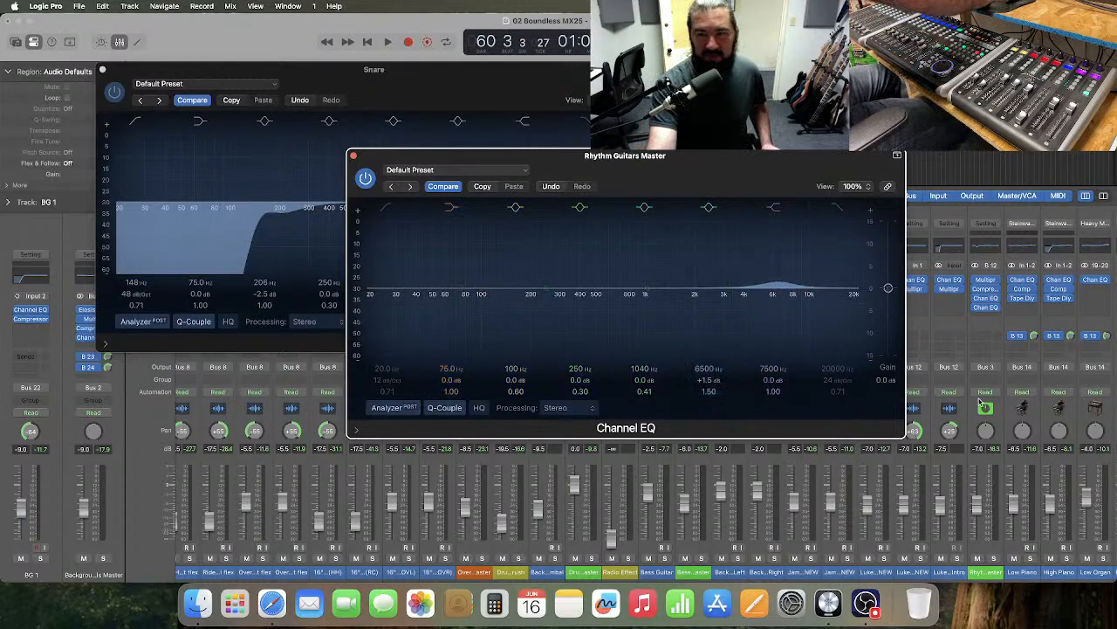
- Bypass the Channel EQ on the Premaster channel
{"action": "scroll", "coordinate": [974, 397], "scroll_direction": "right", "scroll_amount": 6}
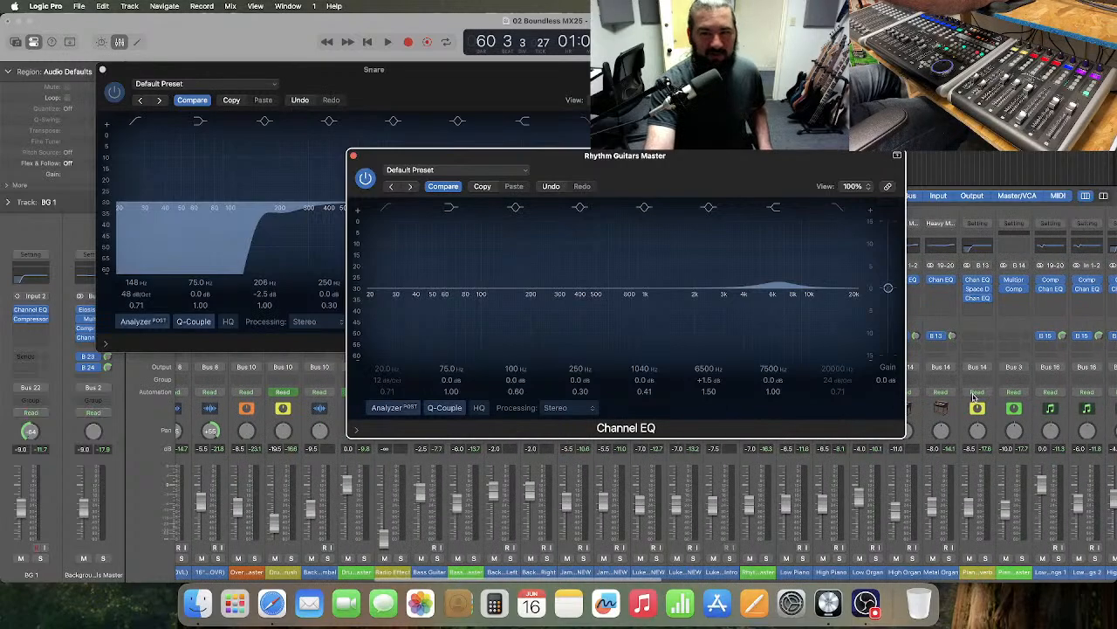
{"action": "scroll", "coordinate": [973, 398], "scroll_direction": "right", "scroll_amount": 10}
{"action": "scroll", "coordinate": [973, 397], "scroll_direction": "right", "scroll_amount": 10}
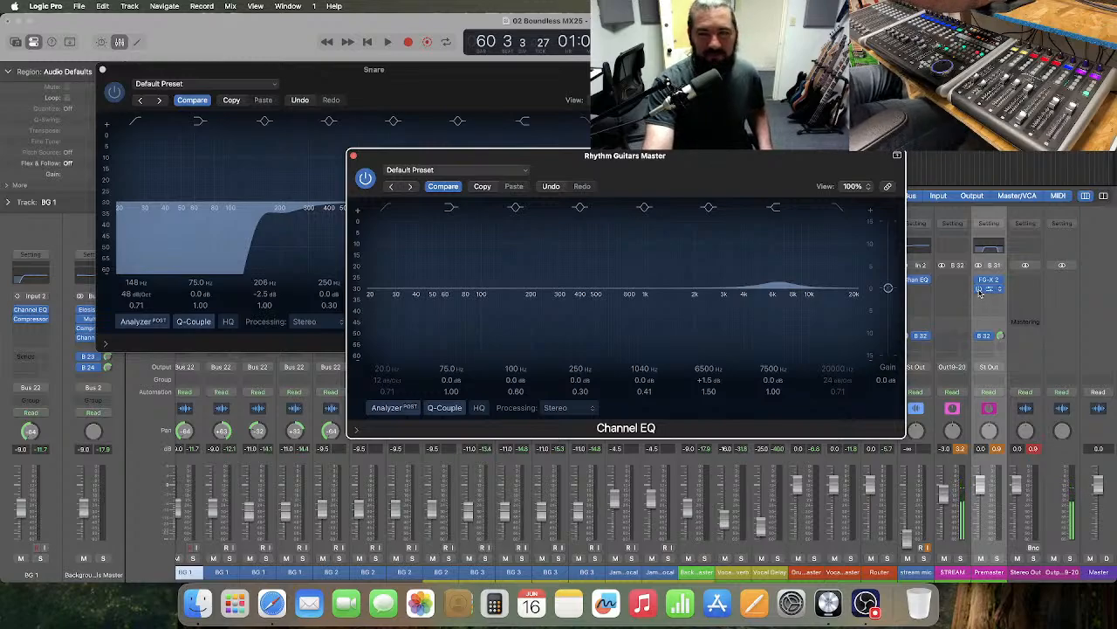
{"action": "left_click", "coordinate": [979, 291]}
- Compare the mix during playback with the Rhythm Guitars Master EQ bypassed and active, and close both EQ windows
{"action": "key", "text": "space"}
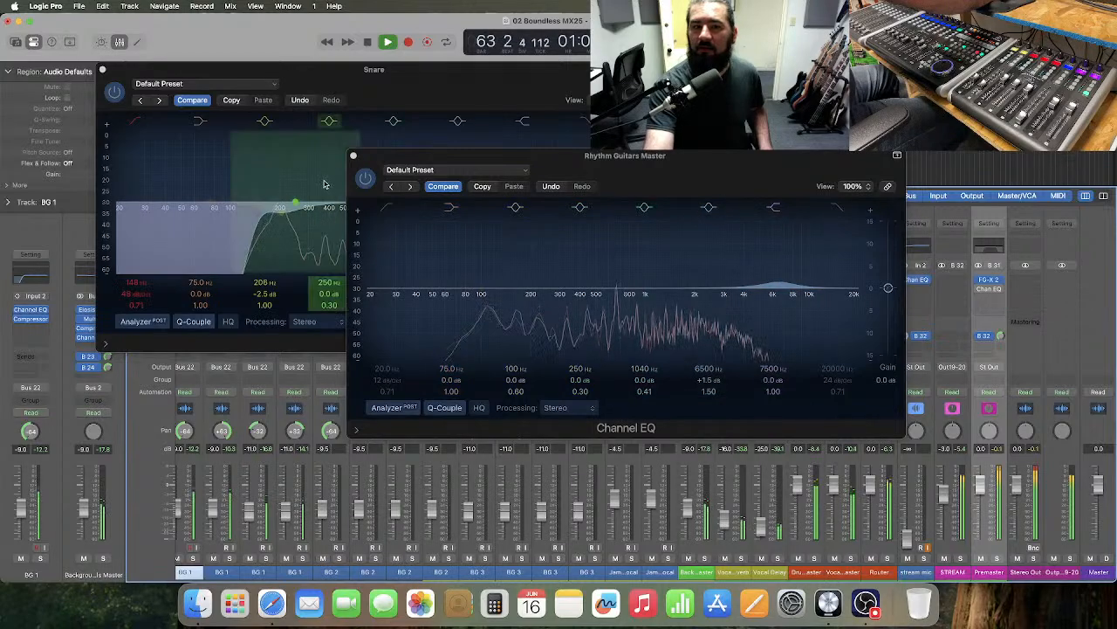
{"action": "left_click", "coordinate": [366, 180]}
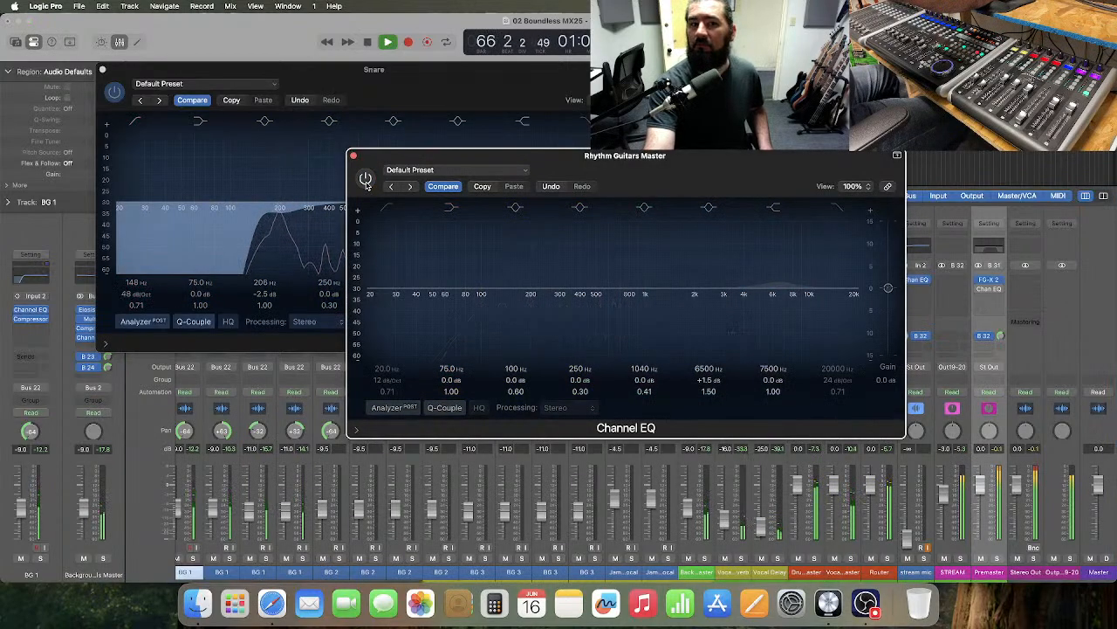
{"action": "left_click", "coordinate": [366, 180]}
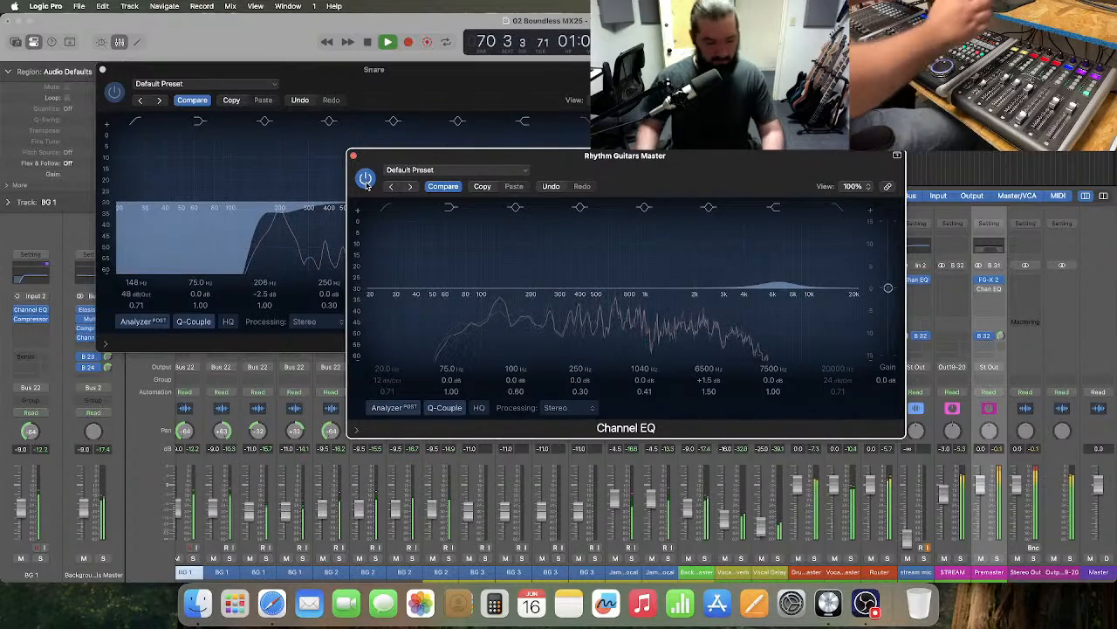
{"action": "key", "text": "space"}
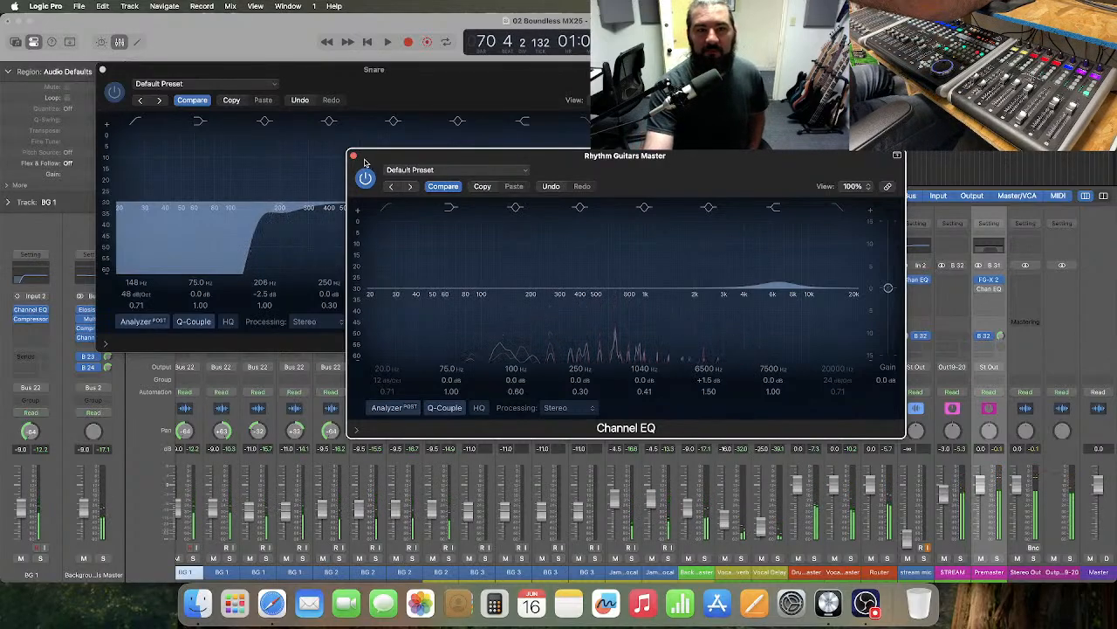
{"action": "left_click", "coordinate": [353, 156]}
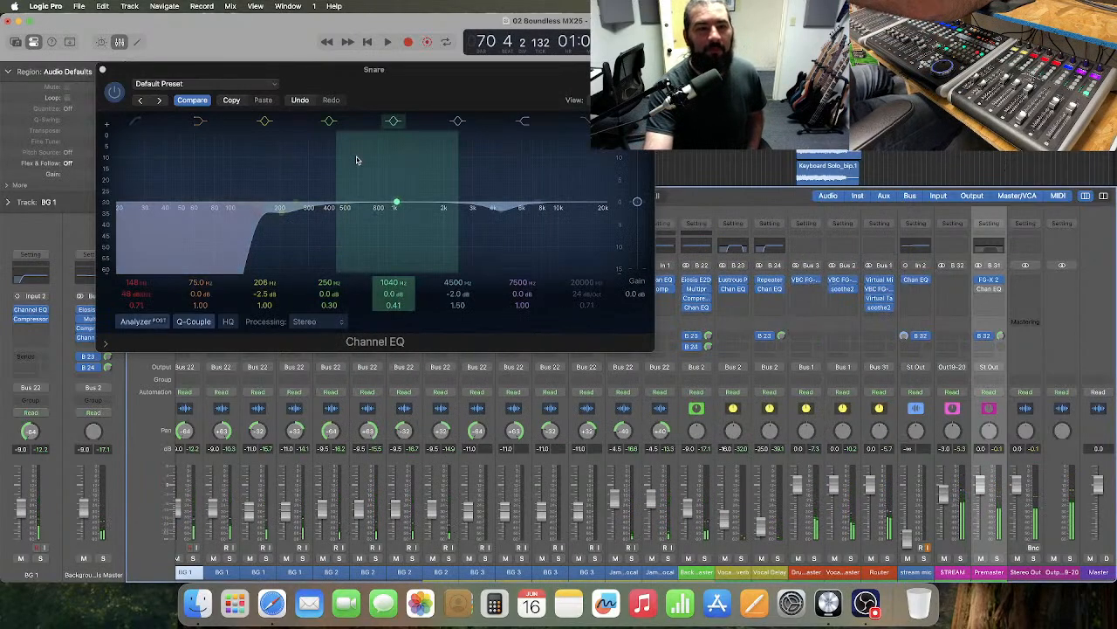
{"action": "left_click", "coordinate": [103, 70]}
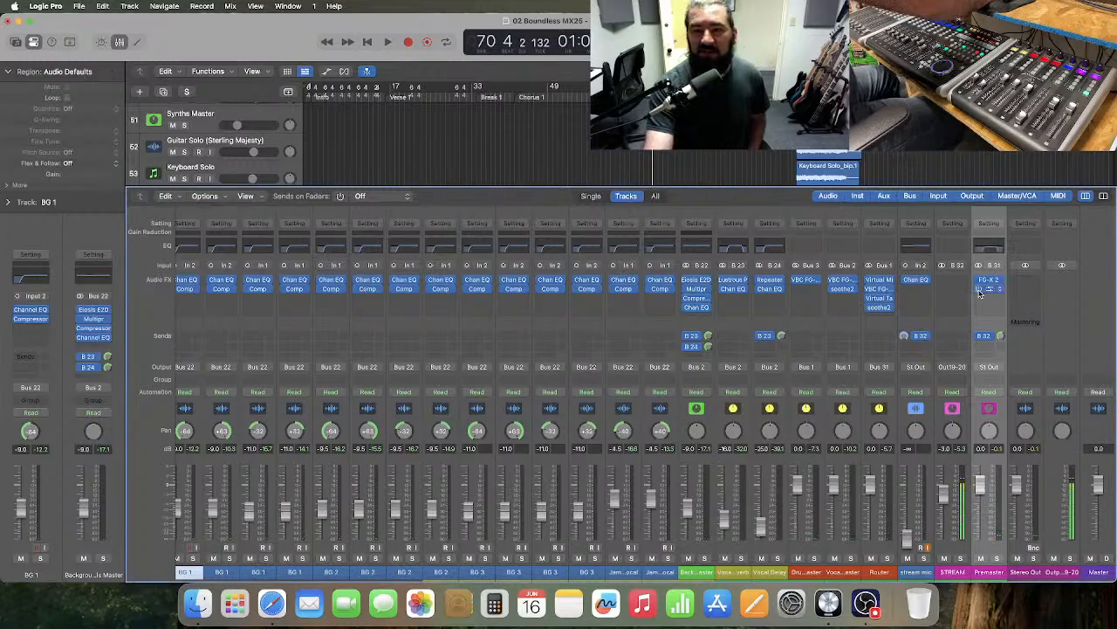
- Return to the drum channels in the mixer and select the Hi-Hat Left flex channel strip
{"action": "scroll", "coordinate": [890, 375], "scroll_direction": "left", "scroll_amount": 4}
{"action": "scroll", "coordinate": [818, 384], "scroll_direction": "left", "scroll_amount": 10}
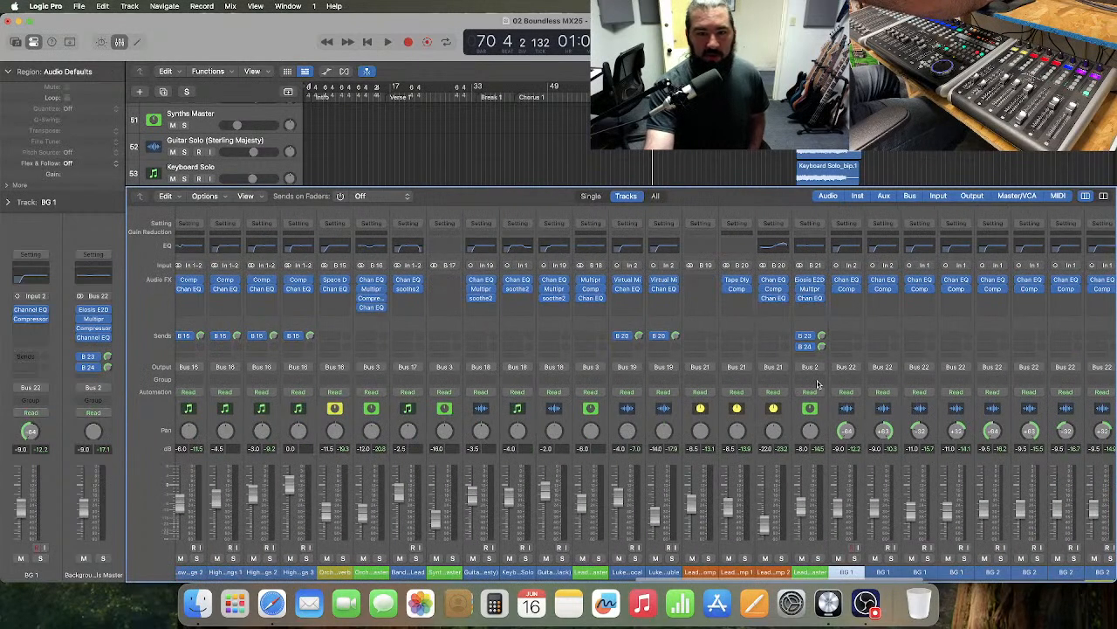
{"action": "scroll", "coordinate": [818, 384], "scroll_direction": "left", "scroll_amount": 8}
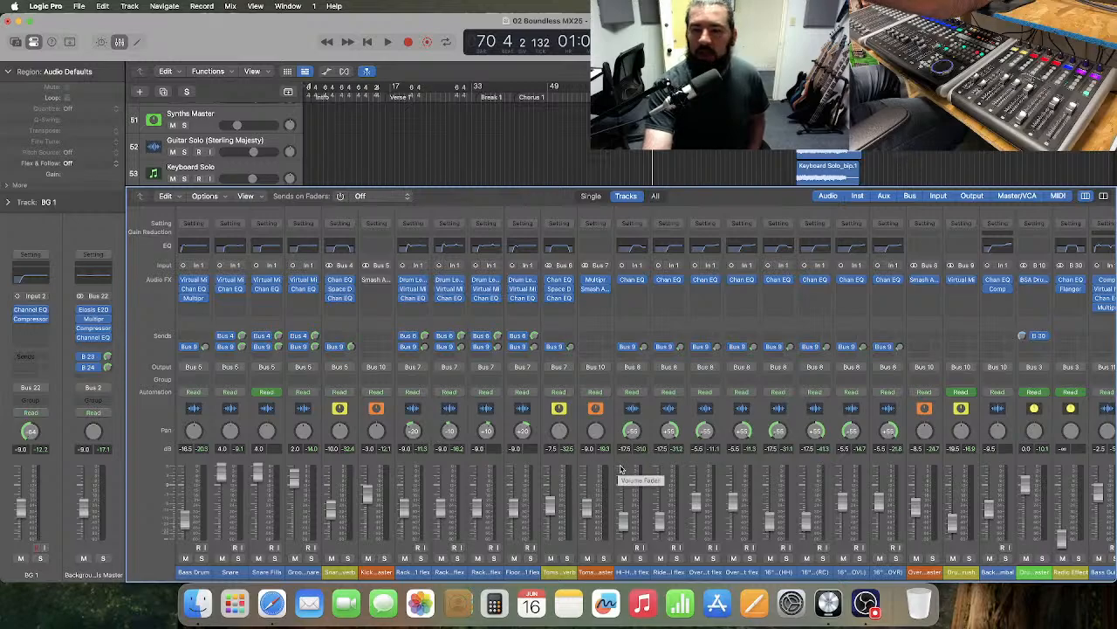
{"action": "scroll", "coordinate": [621, 470], "scroll_direction": "right", "scroll_amount": 2}
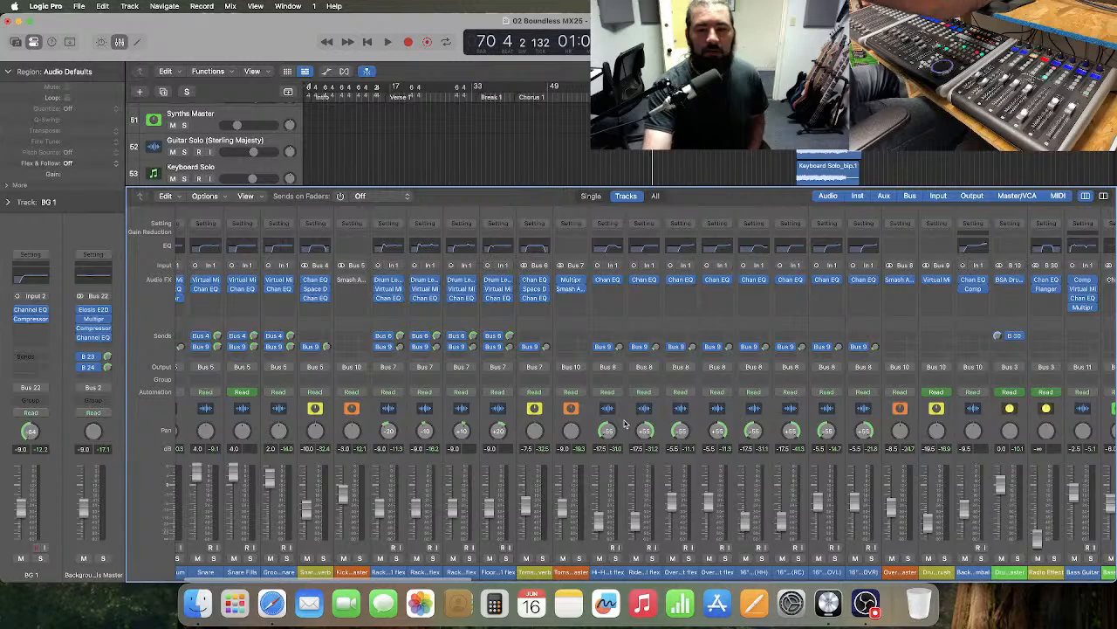
{"action": "left_click", "coordinate": [625, 425]}
{"action": "scroll", "coordinate": [626, 452], "scroll_direction": "right", "scroll_amount": 2}
{"action": "scroll", "coordinate": [626, 452], "scroll_direction": "right", "scroll_amount": 1}
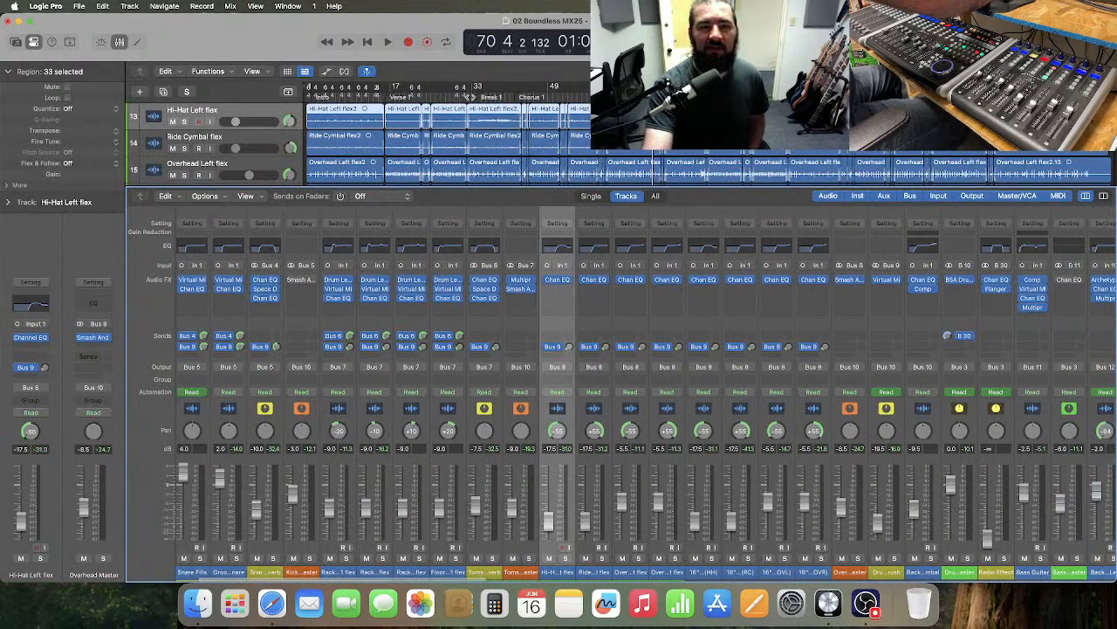
- Play the mix from bar 34 into bar 42 and return the playhead to bar 34
{"action": "left_click", "coordinate": [479, 96]}
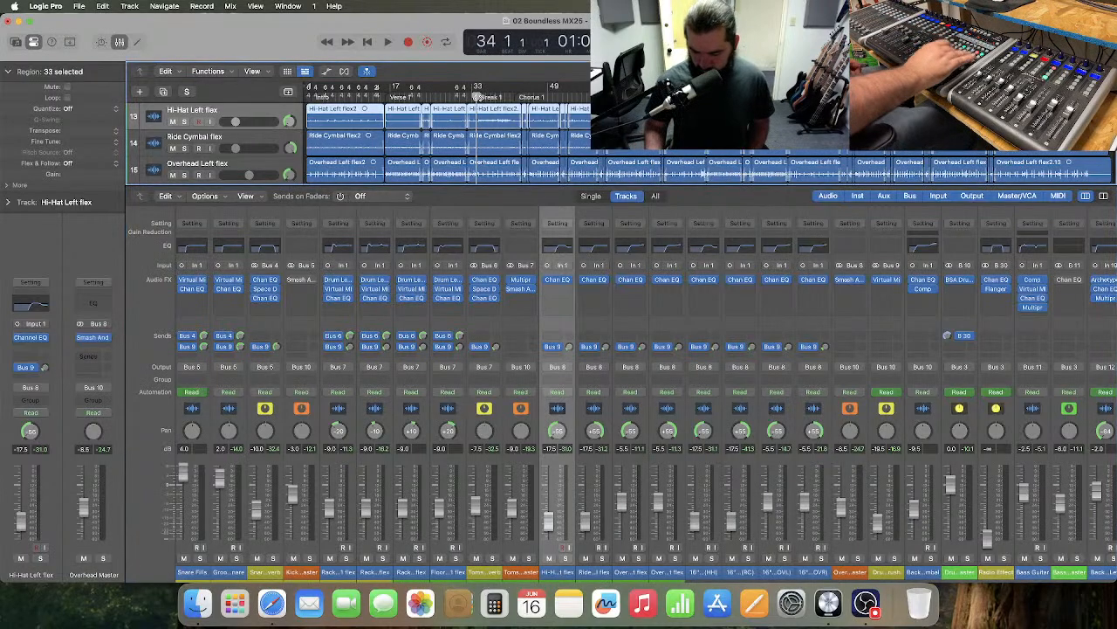
{"action": "key", "text": "space"}
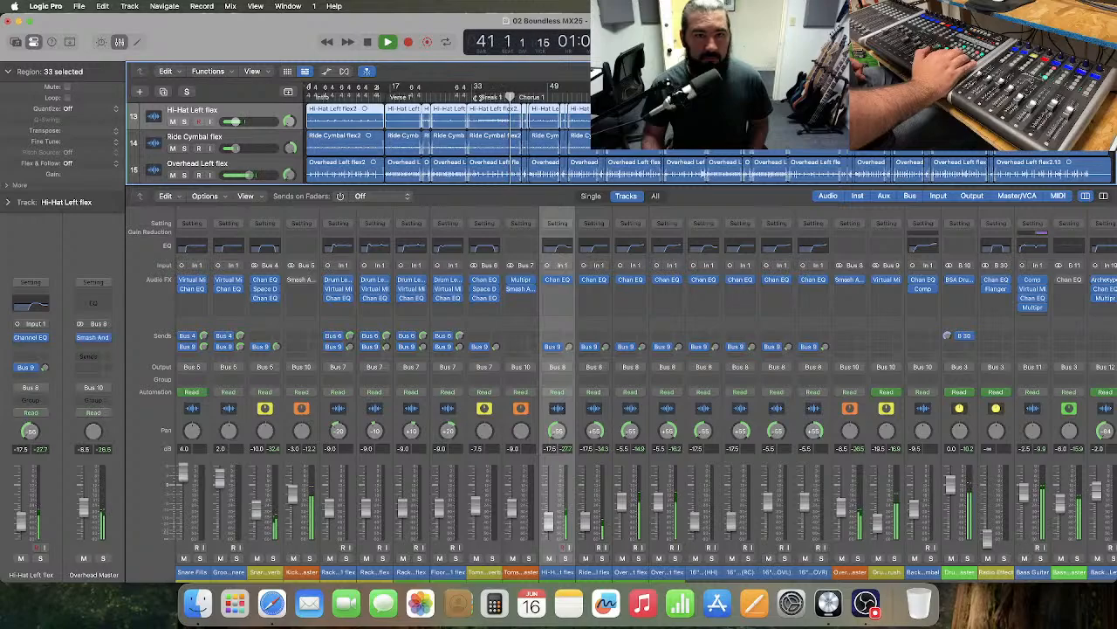
{"action": "key", "text": "space"}
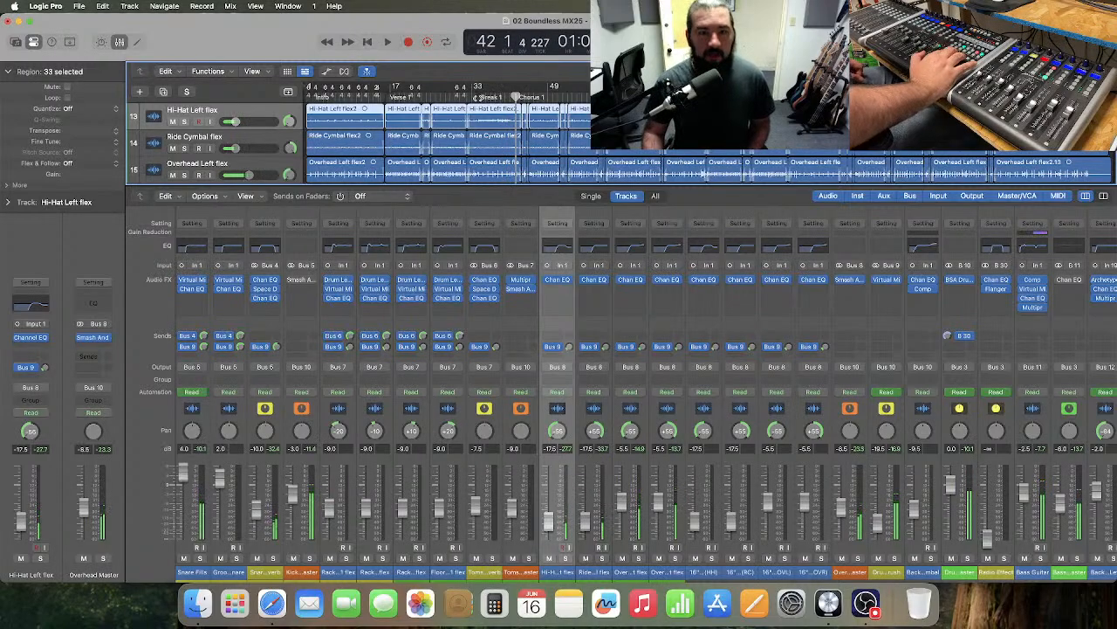
{"action": "key", "text": "comma"}
{"action": "key", "text": "comma"}
{"action": "key", "text": "comma"}
{"action": "key", "text": "comma"}
{"action": "key", "text": "comma"}
{"action": "key", "text": "comma"}
{"action": "key", "text": "comma"}
{"action": "key", "text": "comma"}
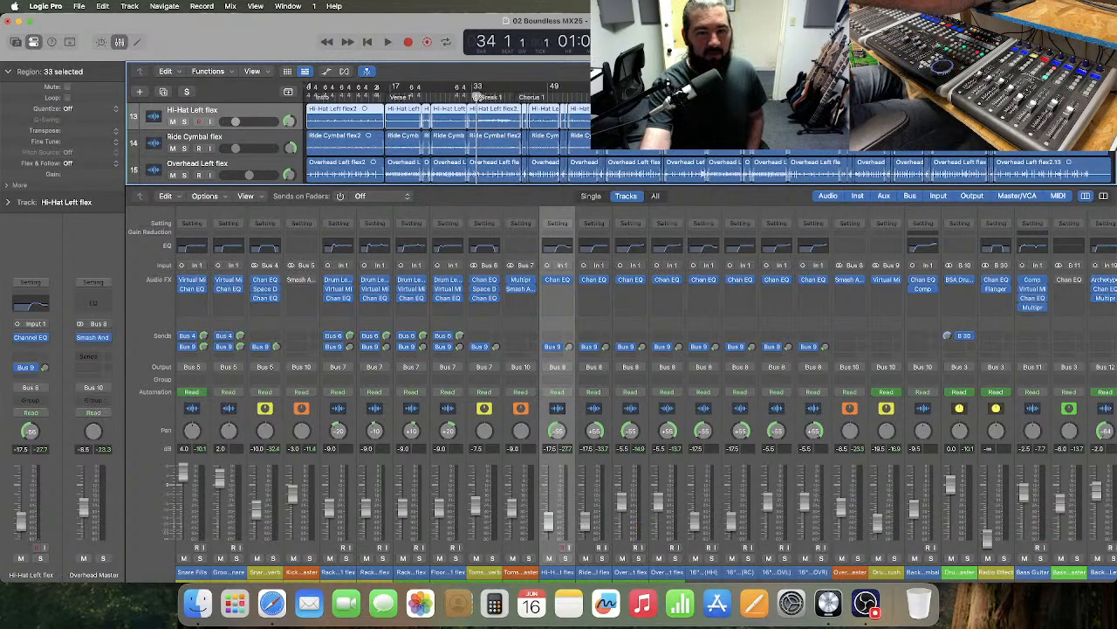
- In the Hi-Hat Left flex Channel EQ, set the sixth band to 4600 Hz with a Q of 1.50 and a gain of -3 dB
{"action": "left_click", "coordinate": [553, 247]}
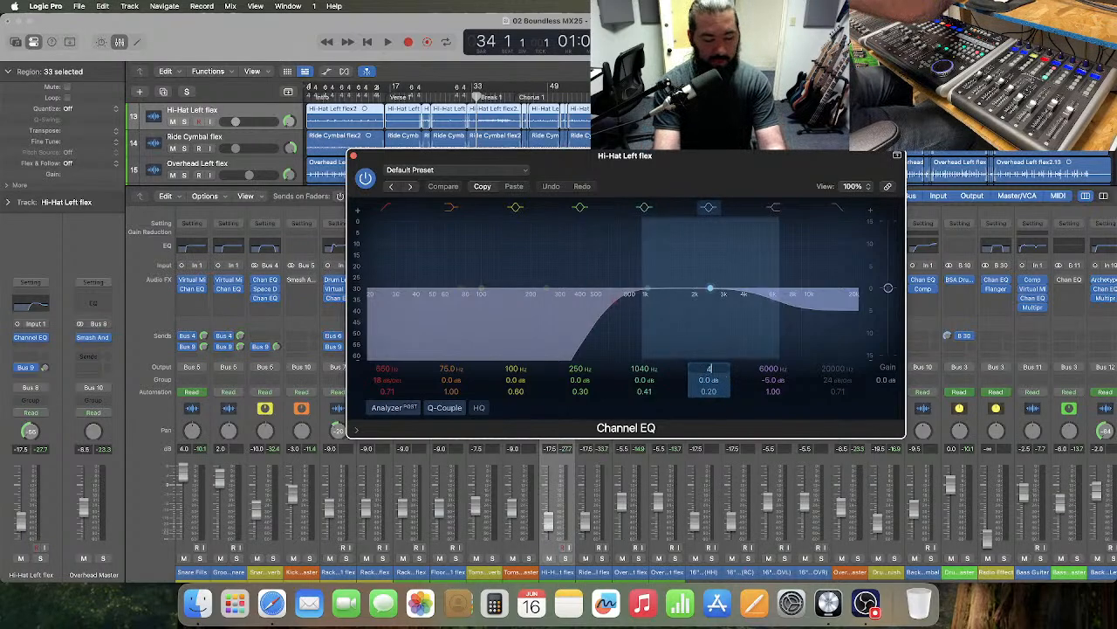
{"action": "key", "text": "Return"}
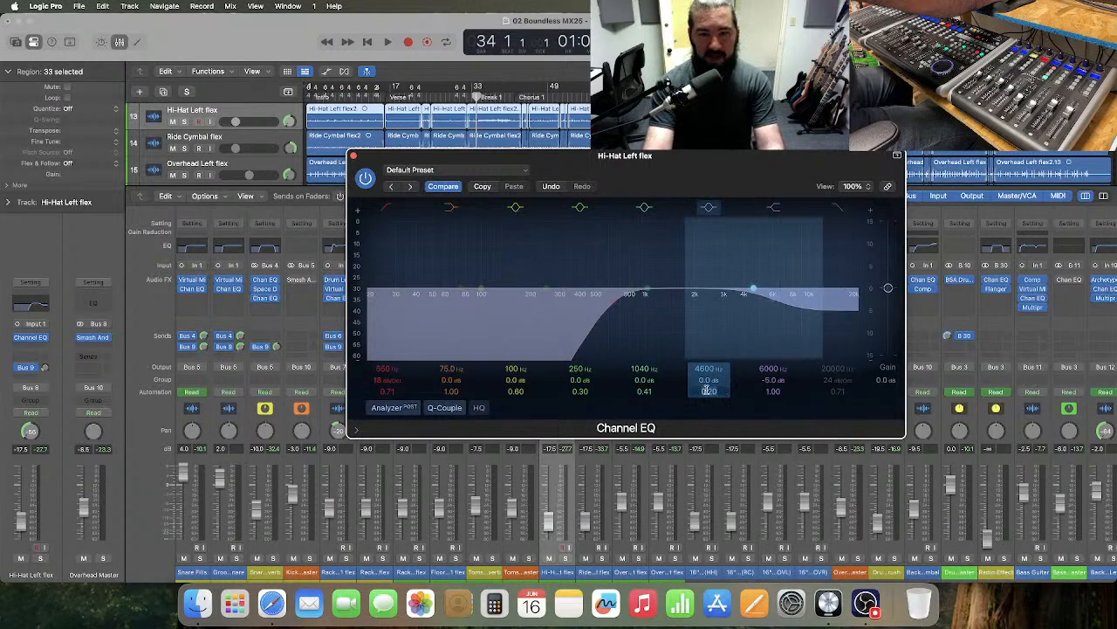
{"action": "type", "text": "1.5"}
{"action": "key", "text": "Return"}
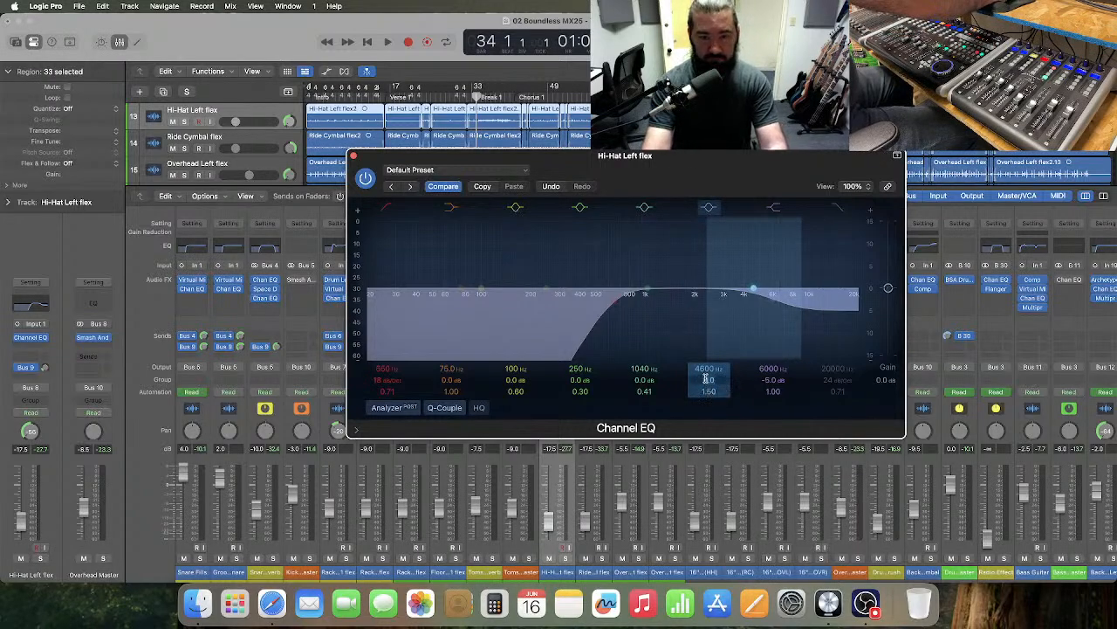
{"action": "type", "text": "-3"}
{"action": "key", "text": "Return"}
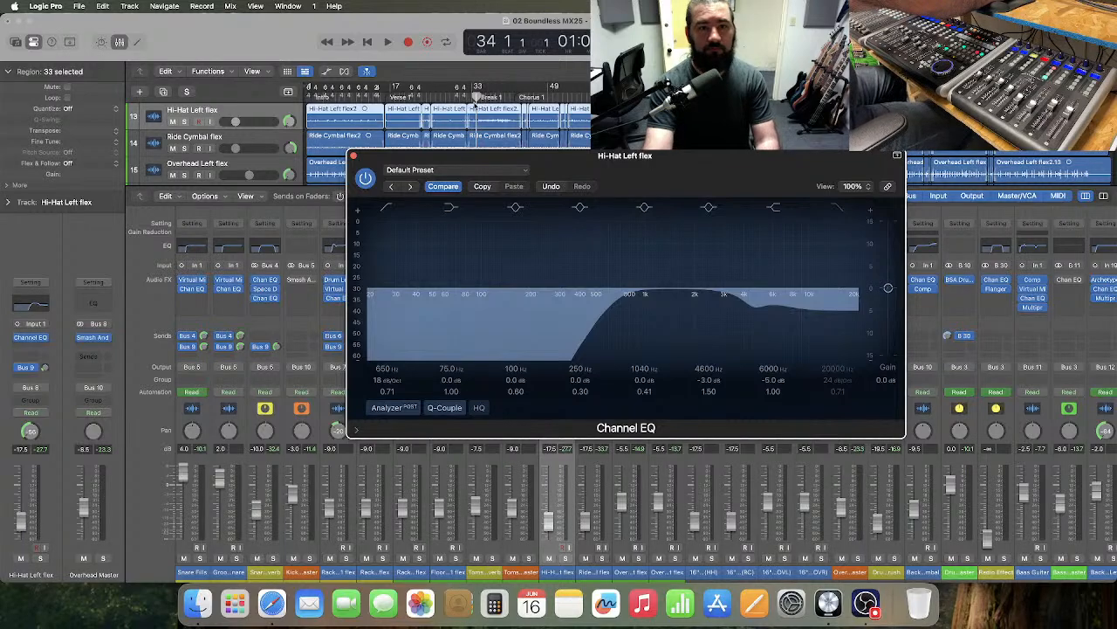
- Audition the Hi-Hat Left flex EQ cut in the full mix by playing from bar 34 into bar 42
{"action": "key", "text": "space"}
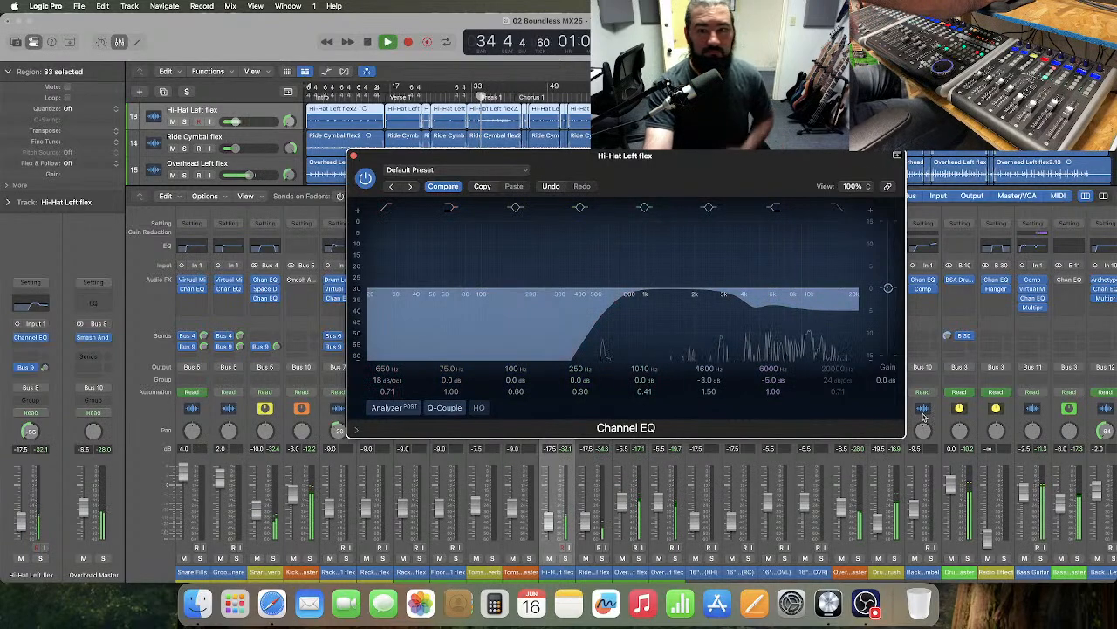
{"action": "scroll", "coordinate": [952, 419], "scroll_direction": "right", "scroll_amount": 5}
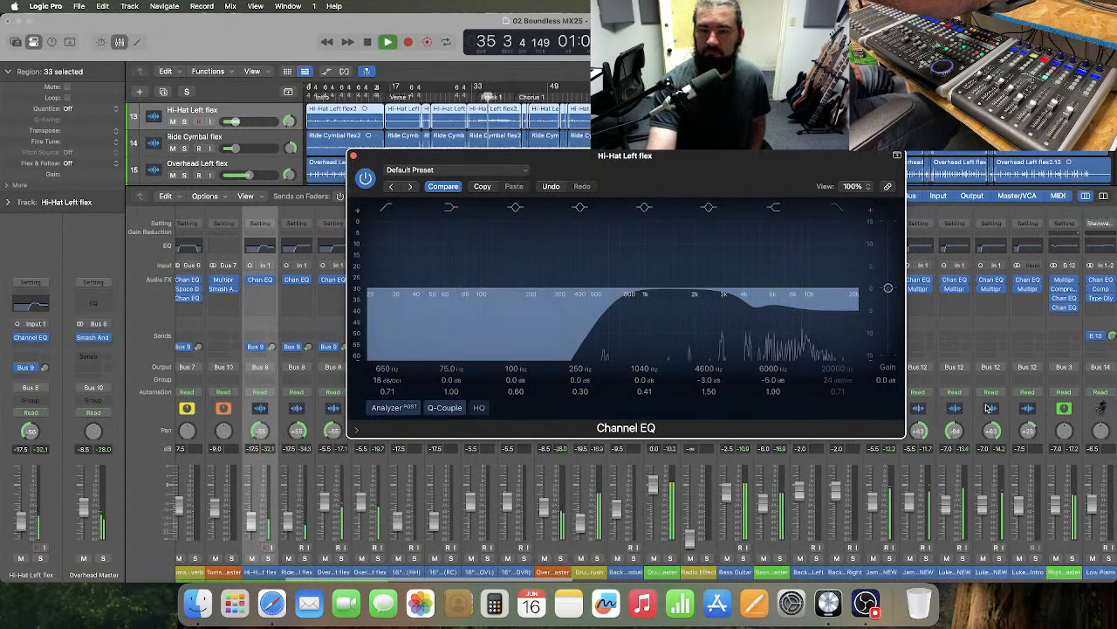
{"action": "scroll", "coordinate": [987, 408], "scroll_direction": "right", "scroll_amount": 5}
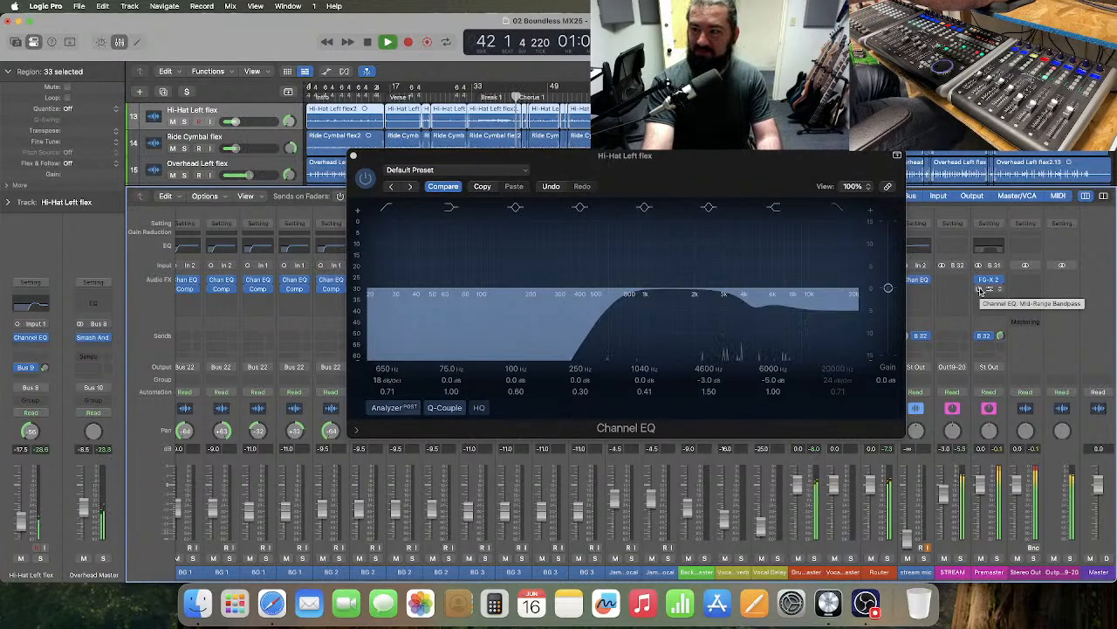
{"action": "key", "text": "space"}
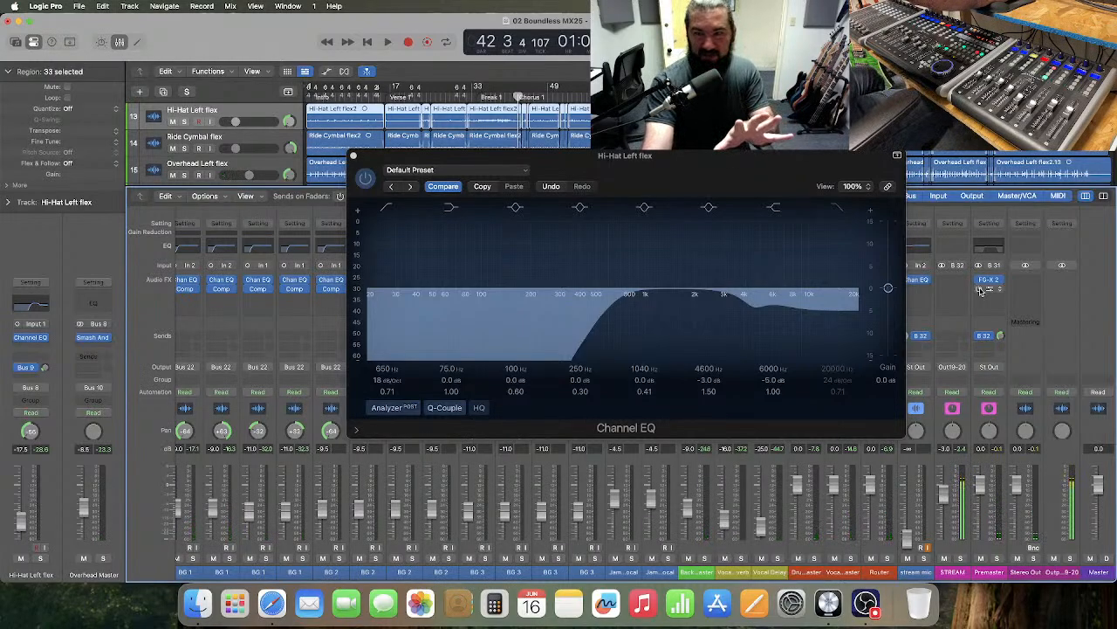
- Turn off the 4600 Hz band in the Hi-Hat Left flex EQ, close the EQ and return to the drum channels
{"action": "left_click", "coordinate": [710, 206]}
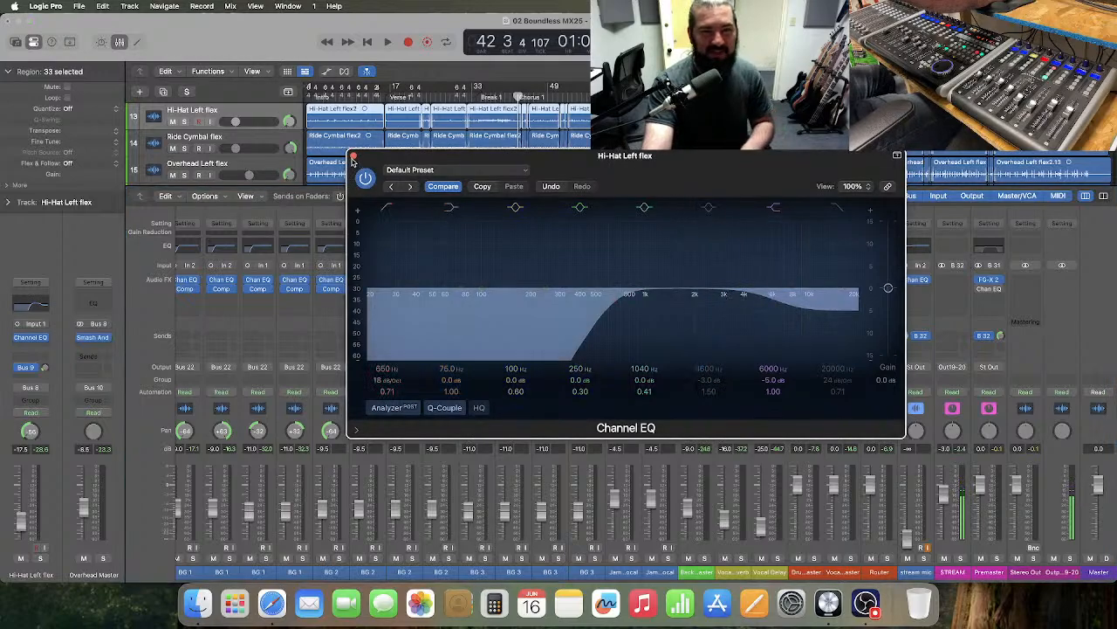
{"action": "left_click", "coordinate": [354, 157]}
{"action": "scroll", "coordinate": [765, 417], "scroll_direction": "left", "scroll_amount": 5}
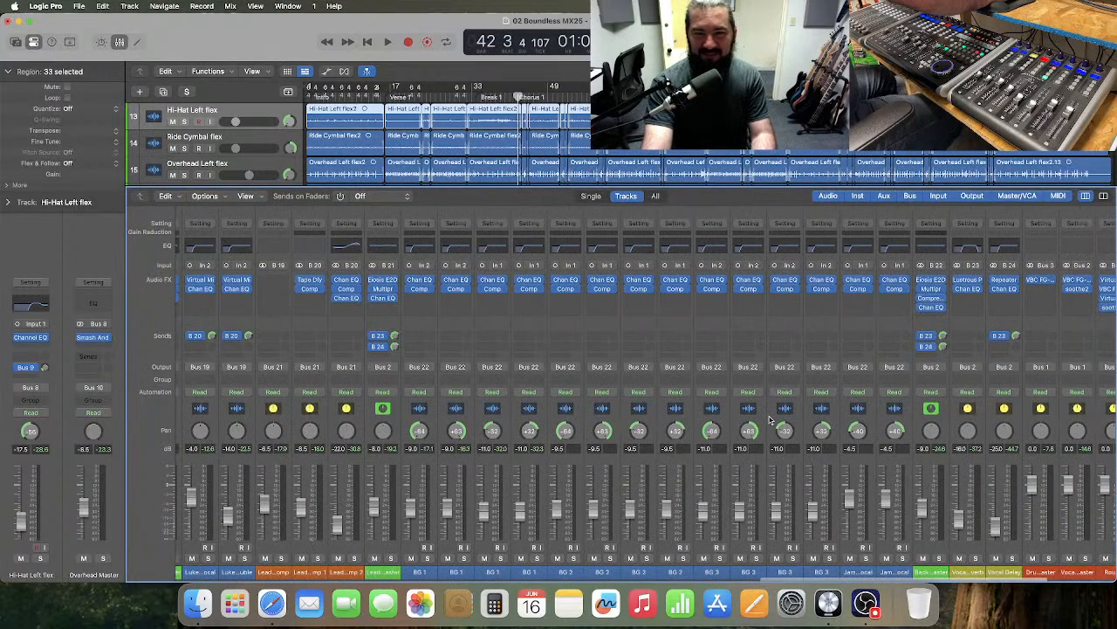
{"action": "scroll", "coordinate": [770, 420], "scroll_direction": "left", "scroll_amount": 10}
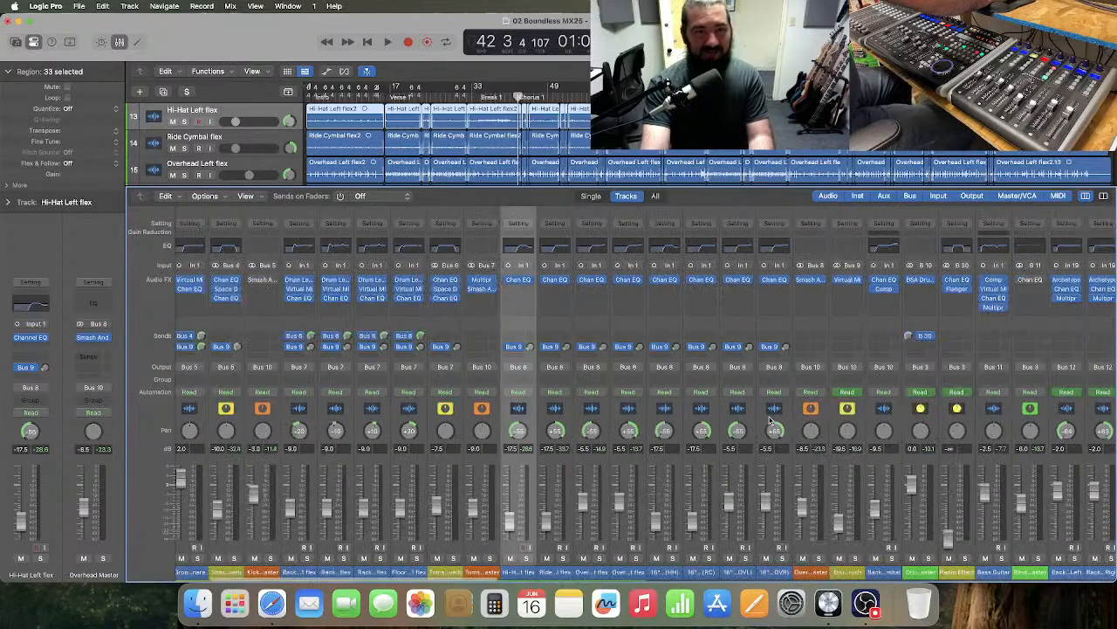
{"action": "scroll", "coordinate": [770, 421], "scroll_direction": "left", "scroll_amount": 4}
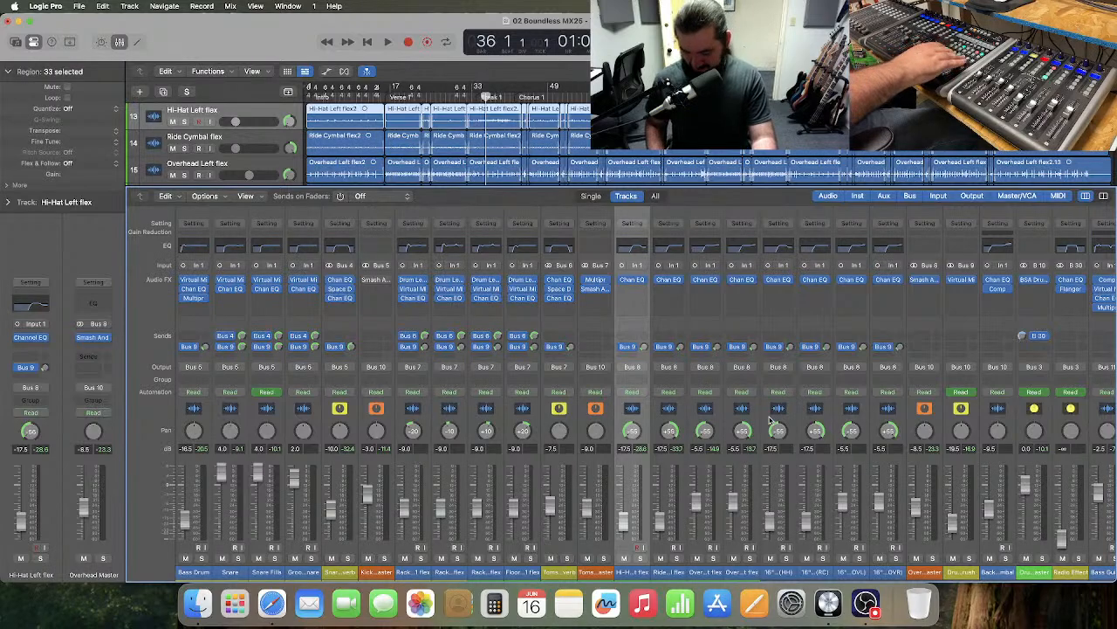
- Play the mix from bar 36 to compare it with the Hi-Hat Left flex track muted, and return the playhead to bar 34
{"action": "key", "text": "space"}
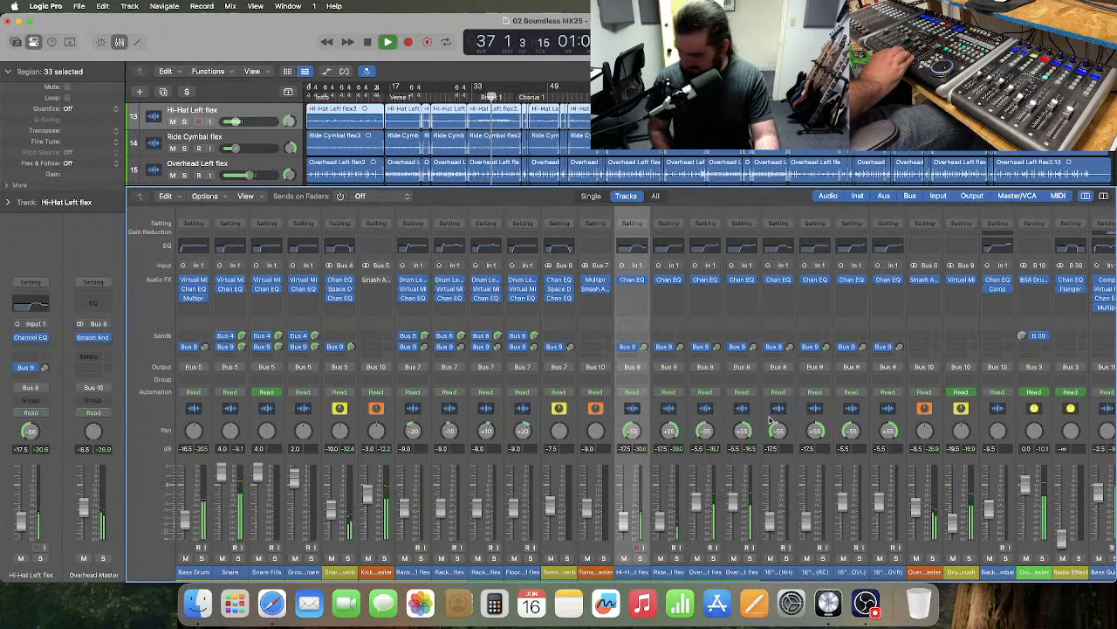
{"action": "key", "text": "m"}
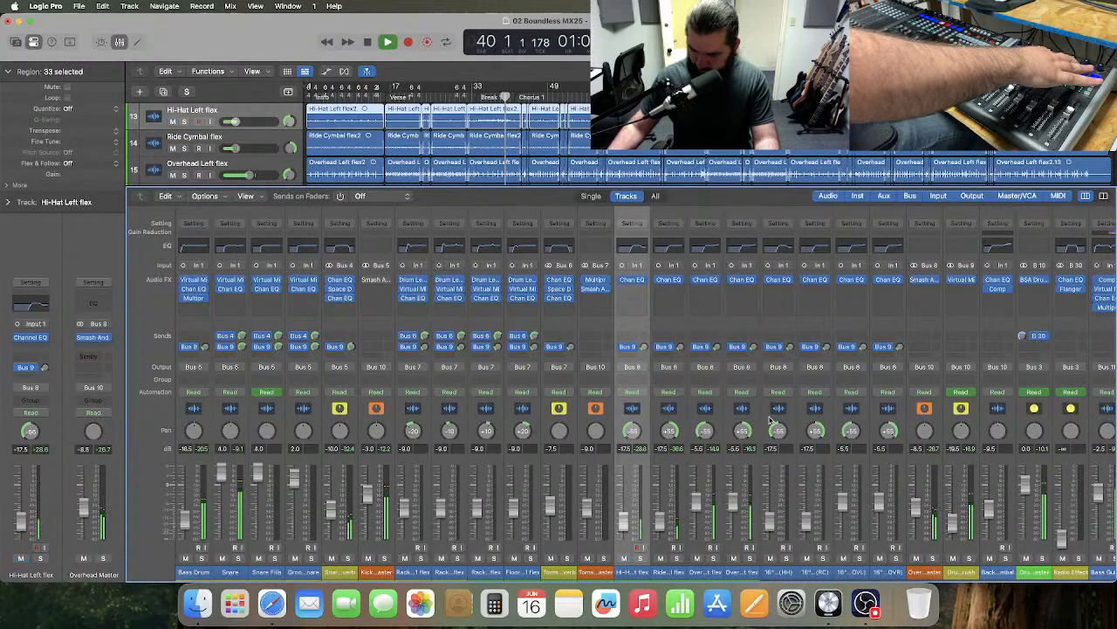
{"action": "key", "text": "space"}
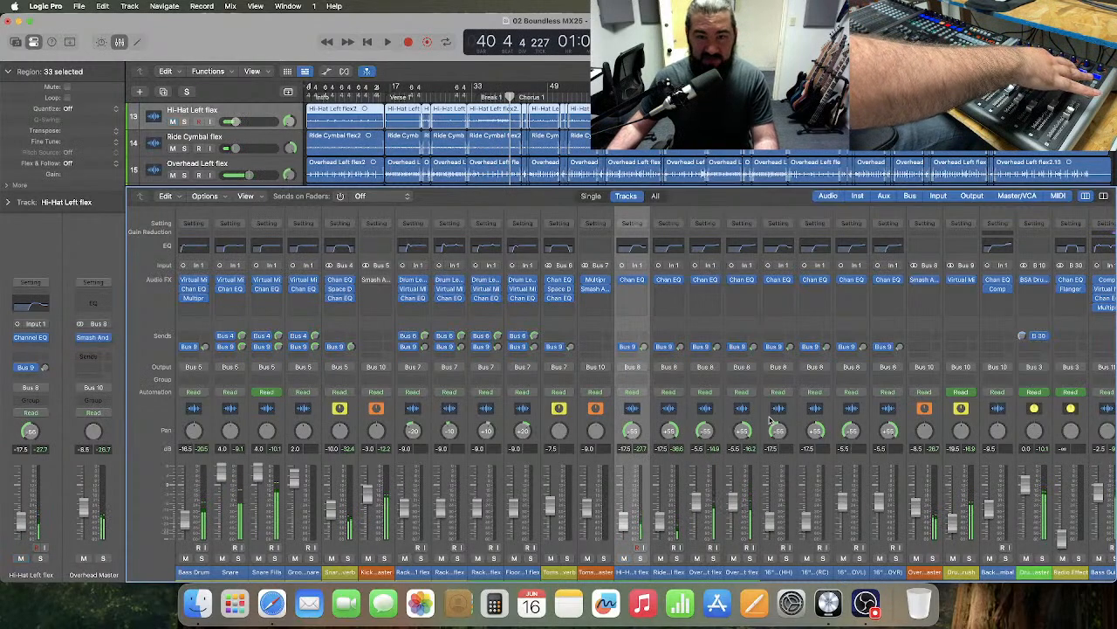
{"action": "key", "text": "comma"}
{"action": "key", "text": "comma"}
{"action": "key", "text": "comma"}
{"action": "key", "text": "comma"}
{"action": "key", "text": "comma"}
{"action": "key", "text": "comma"}
{"action": "key", "text": "comma"}
{"action": "key", "text": "comma"}
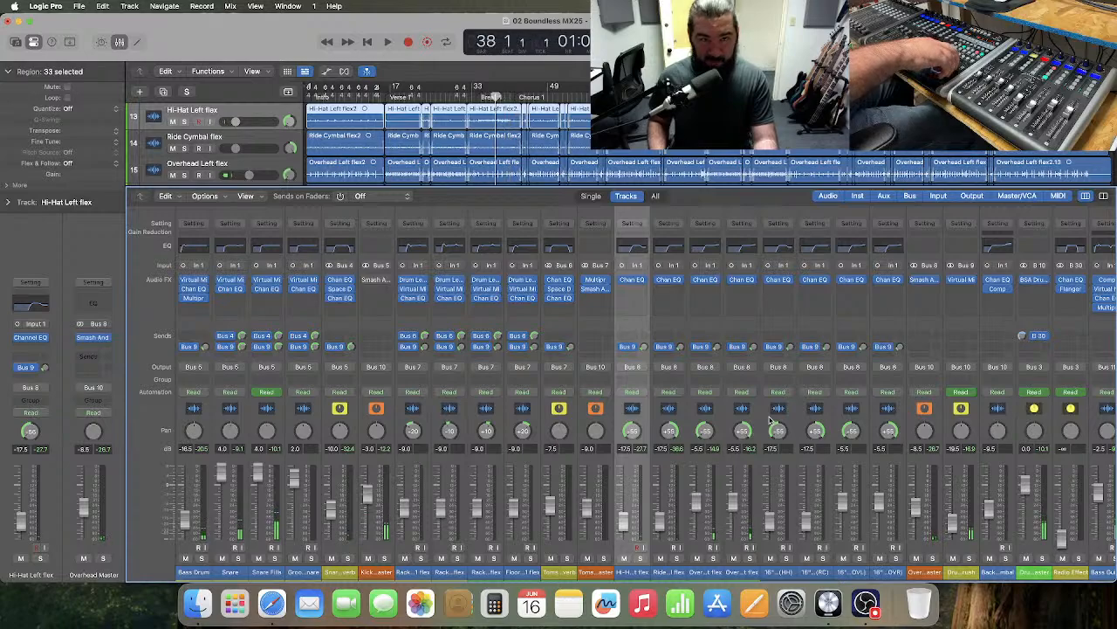
{"action": "key", "text": "period"}
{"action": "key", "text": "period"}
{"action": "key", "text": "comma"}
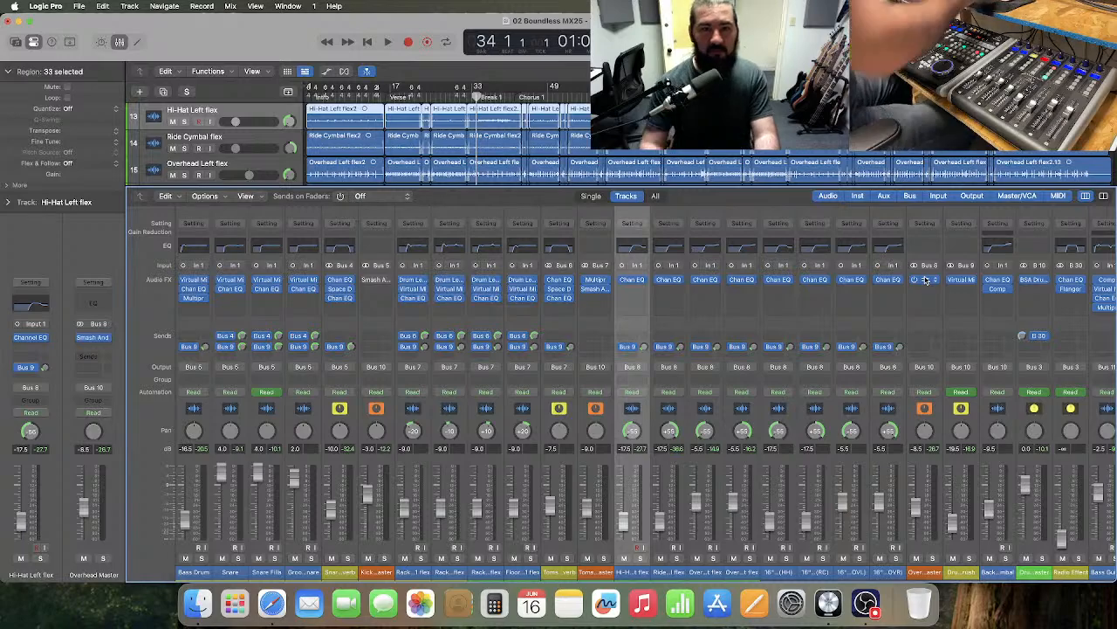
- Check the Smash And Grab v2 compressor on the Overhead Master during playback from bar 34, and close its window
{"action": "left_click", "coordinate": [927, 279]}
{"action": "key", "text": "space"}
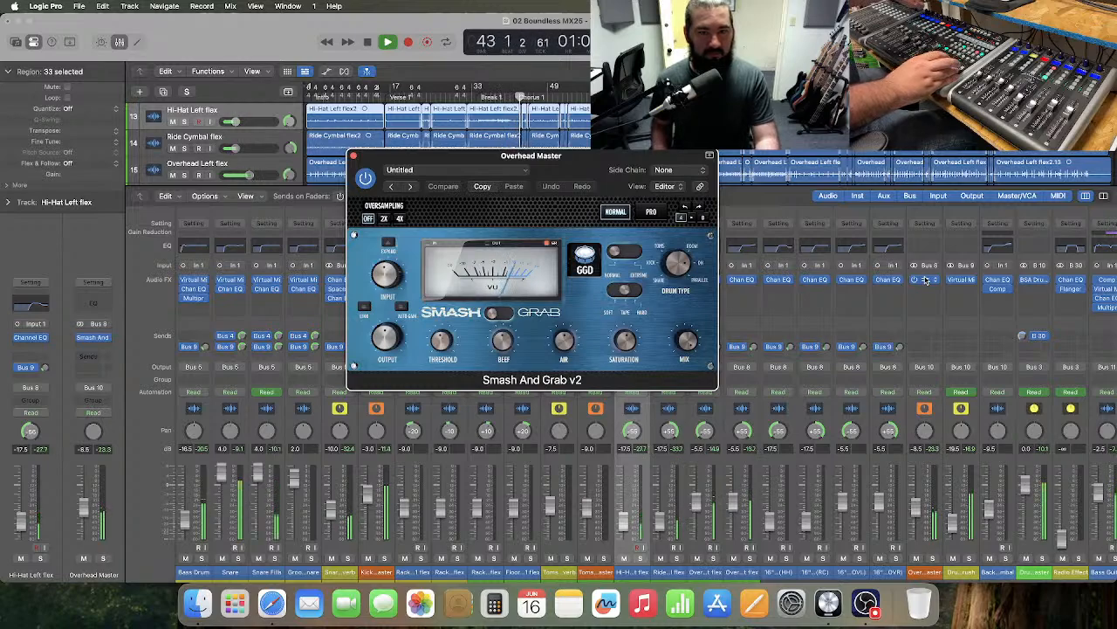
{"action": "key", "text": "space"}
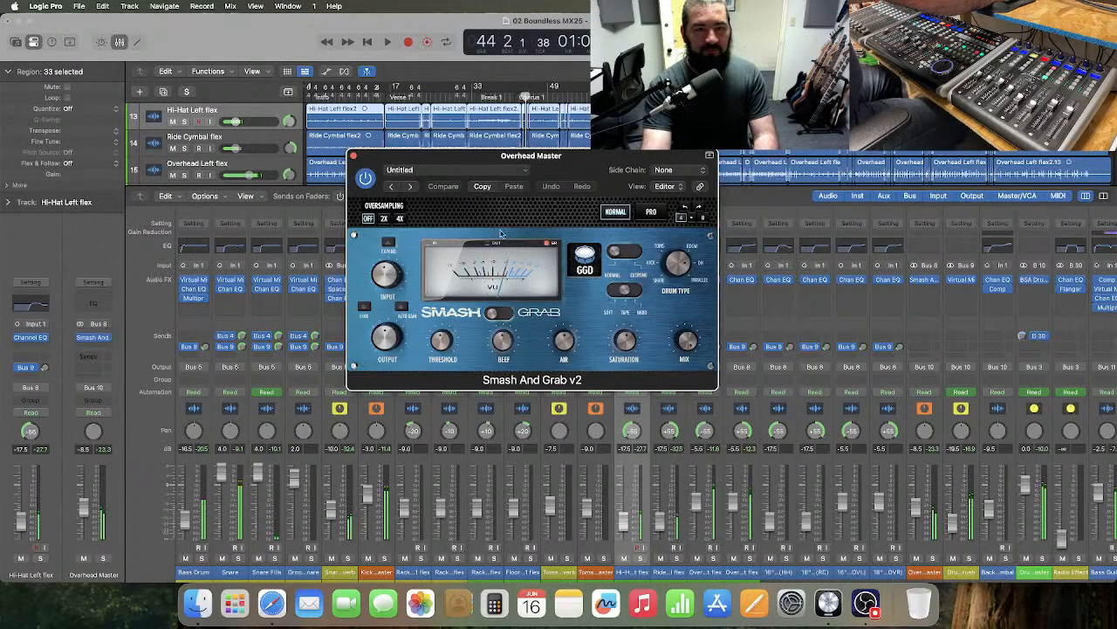
{"action": "left_click", "coordinate": [353, 157]}
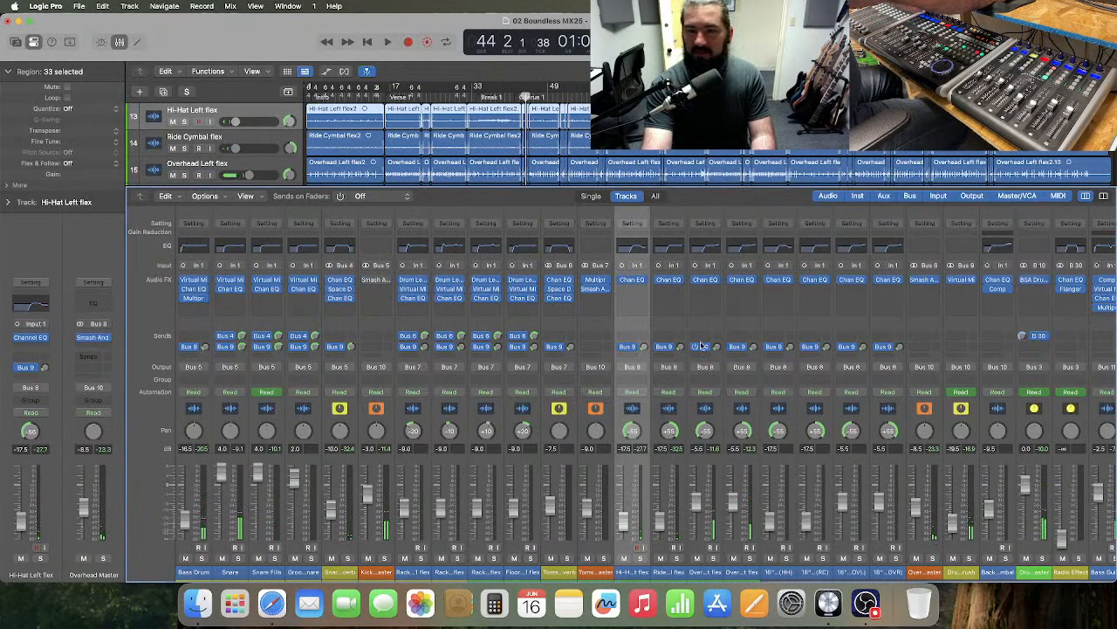
- Set the Overhead Master channel's fader to -9.5 dB
{"action": "left_click", "coordinate": [939, 426]}
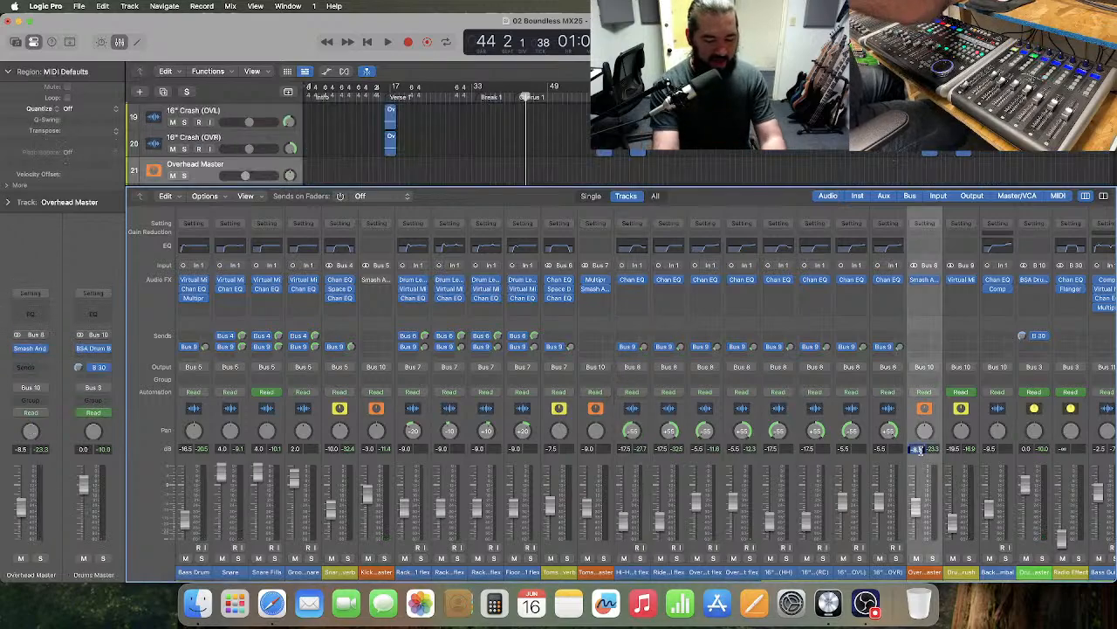
{"action": "type", "text": "-9.5"}
{"action": "key", "text": "Return"}
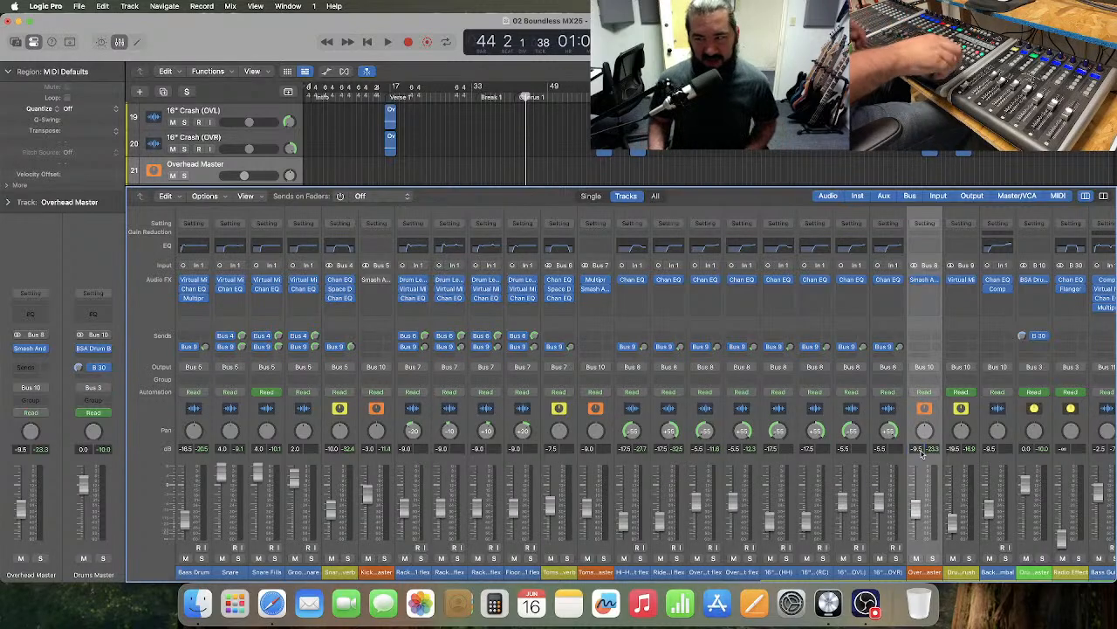
- Audition the new Overhead Master level by playing the mix from bar 33 into bar 49
{"action": "key", "text": "comma"}
{"action": "key", "text": "comma"}
{"action": "key", "text": "comma"}
{"action": "key", "text": "comma"}
{"action": "key", "text": "comma"}
{"action": "key", "text": "comma"}
{"action": "key", "text": "comma"}
{"action": "key", "text": "comma"}
{"action": "key", "text": "comma"}
{"action": "key", "text": "comma"}
{"action": "key", "text": "comma"}
{"action": "key", "text": "comma"}
{"action": "key", "text": "comma"}
{"action": "key", "text": "comma"}
{"action": "key", "text": "comma"}
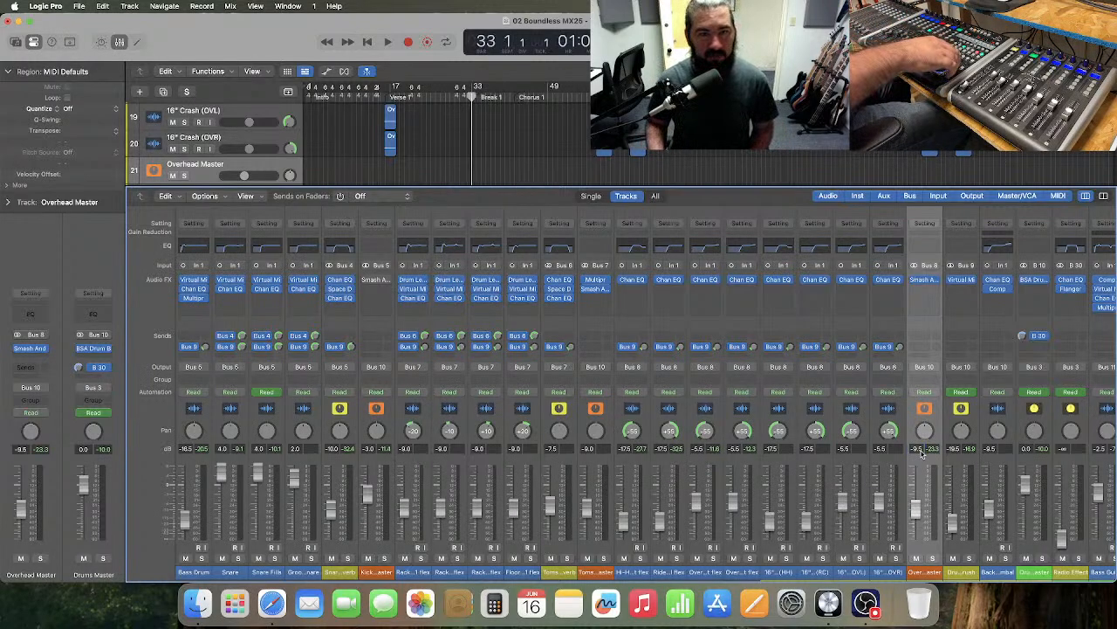
{"action": "key", "text": "comma"}
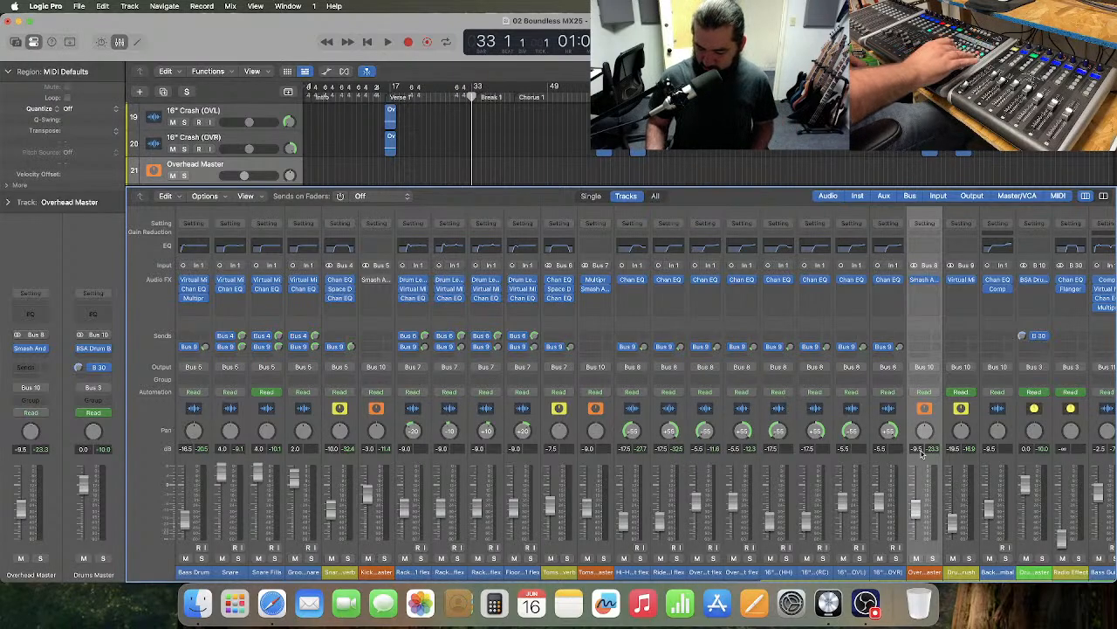
{"action": "key", "text": "space"}
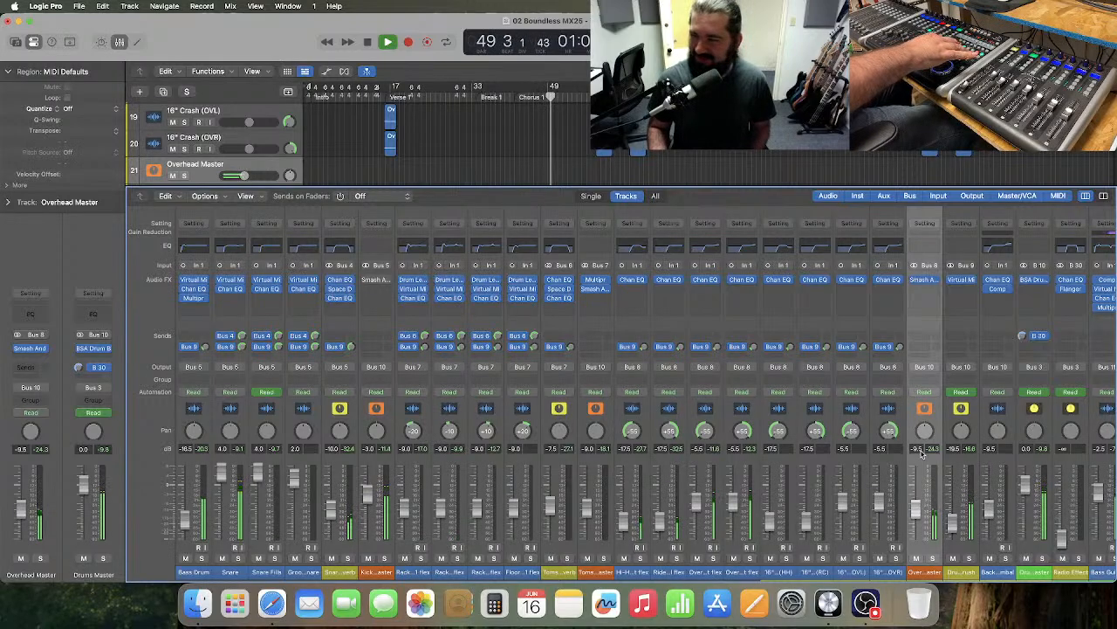
{"action": "key", "text": "space"}
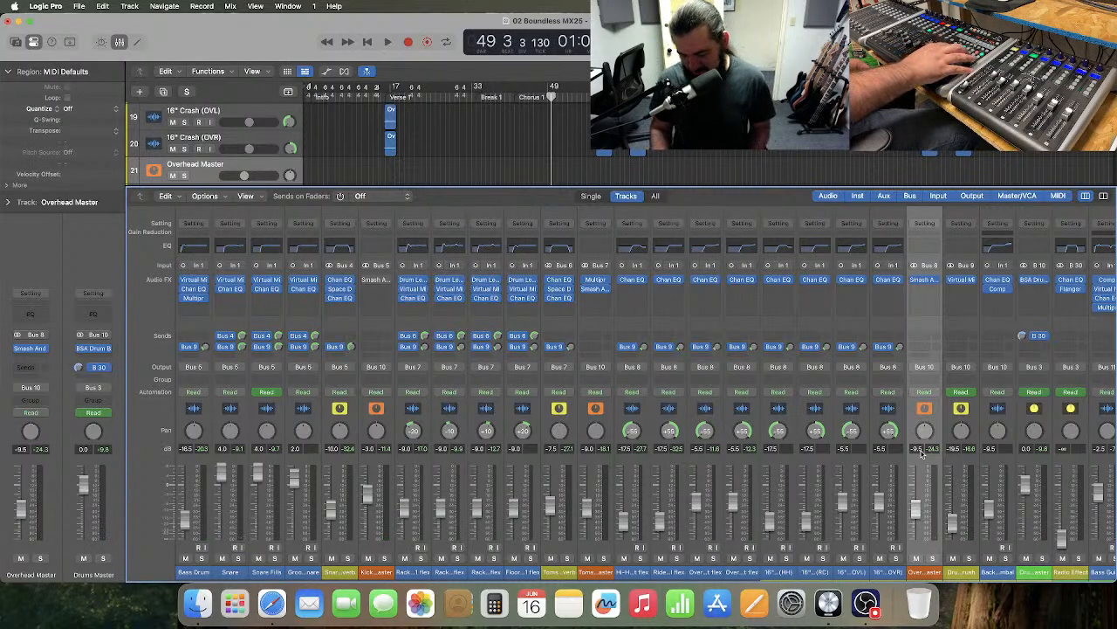
- Audition the mix from bar 16 with the Premaster and output channels in view
{"action": "key", "text": "Return"}
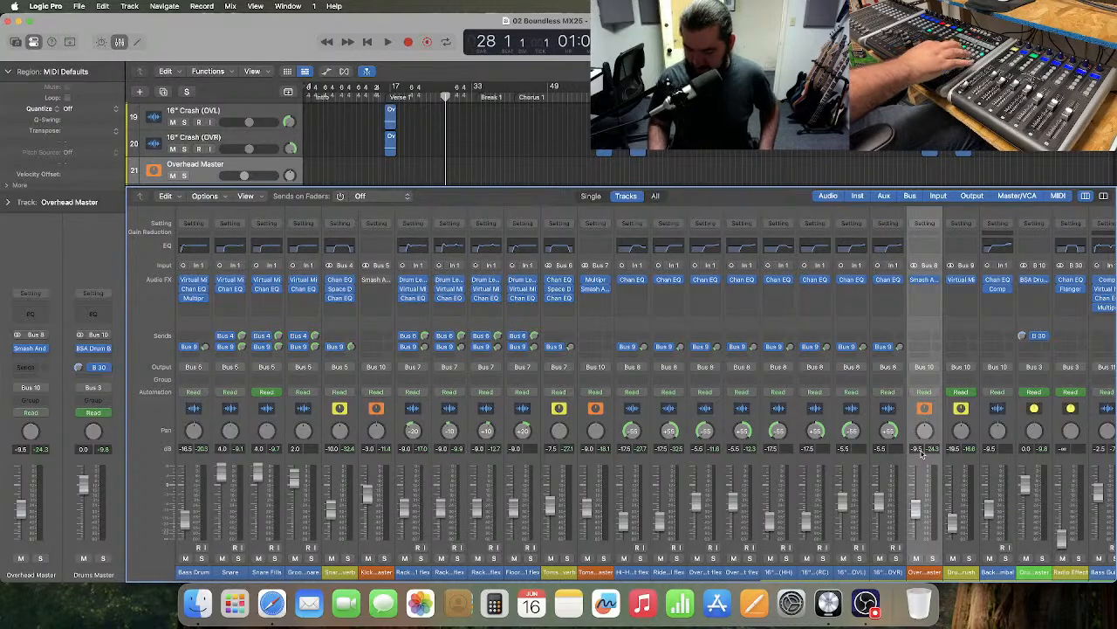
{"action": "key", "text": "Return"}
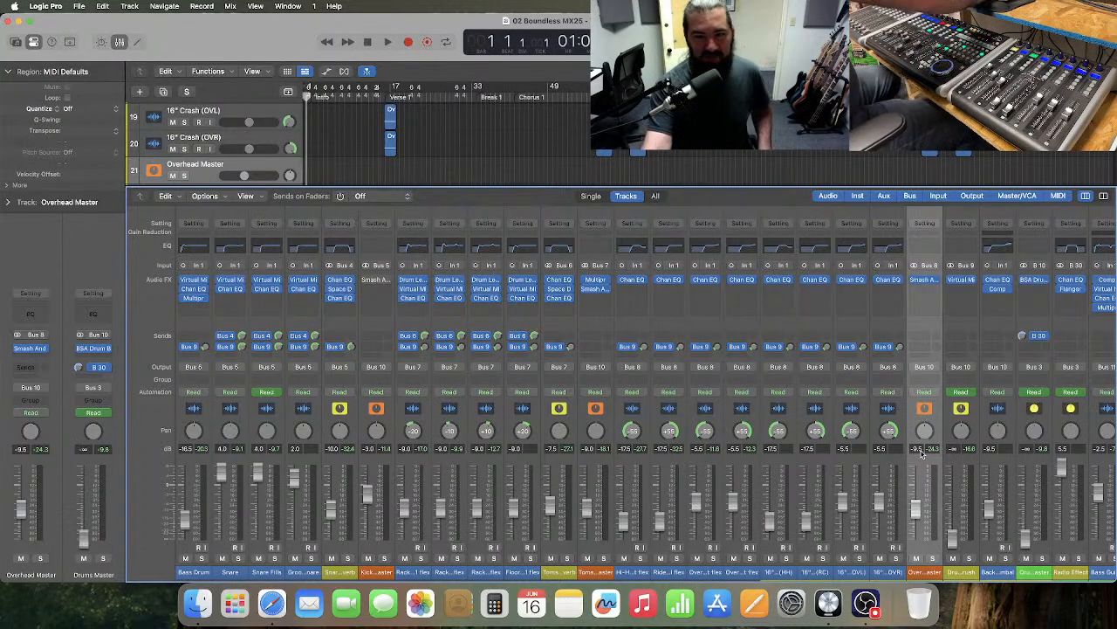
{"action": "scroll", "coordinate": [873, 451], "scroll_direction": "right", "scroll_amount": 15}
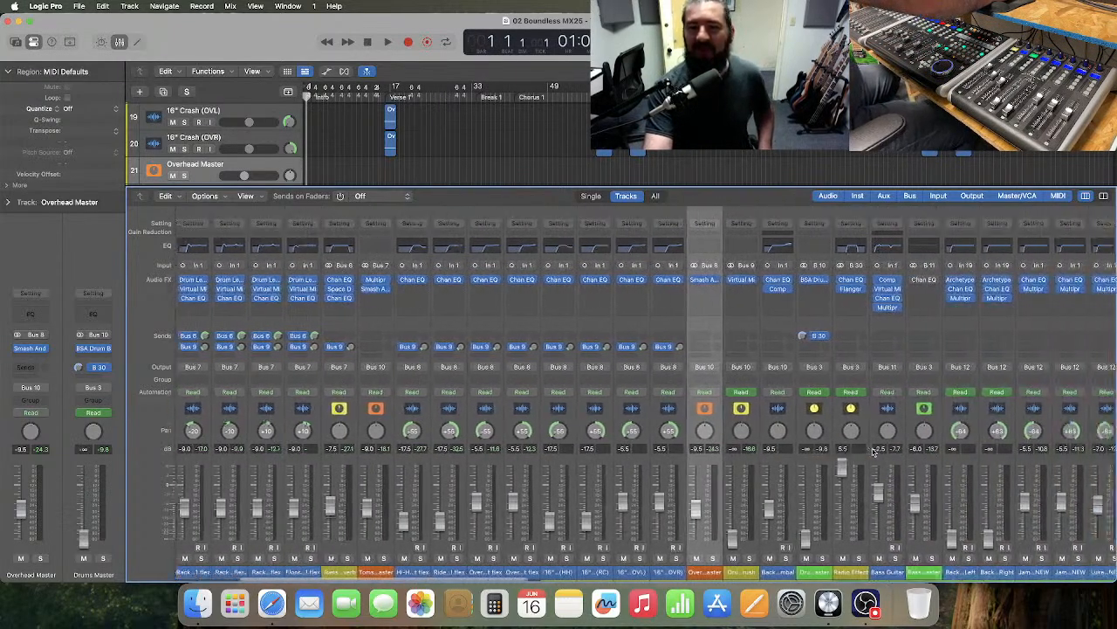
{"action": "scroll", "coordinate": [873, 450], "scroll_direction": "right", "scroll_amount": 12}
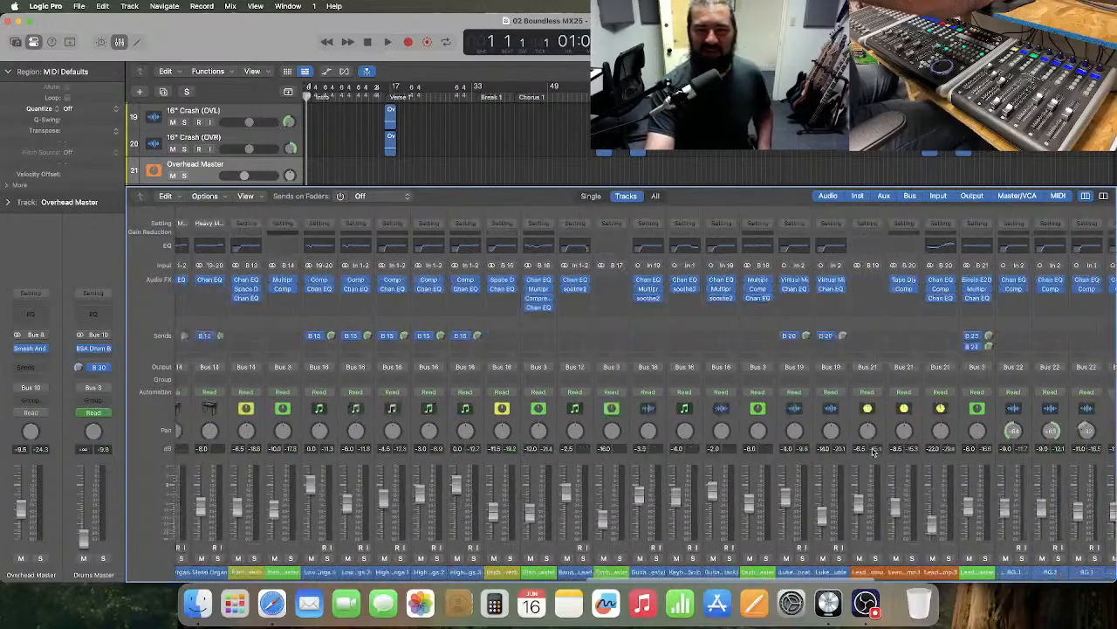
{"action": "scroll", "coordinate": [873, 450], "scroll_direction": "right", "scroll_amount": 8}
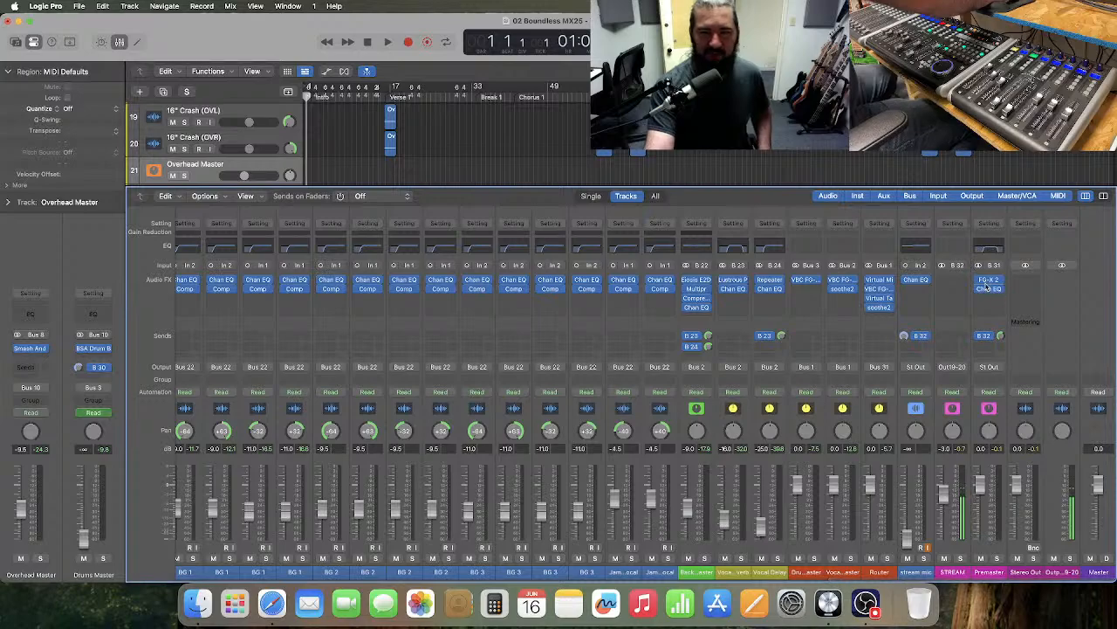
{"action": "left_click", "coordinate": [862, 153]}
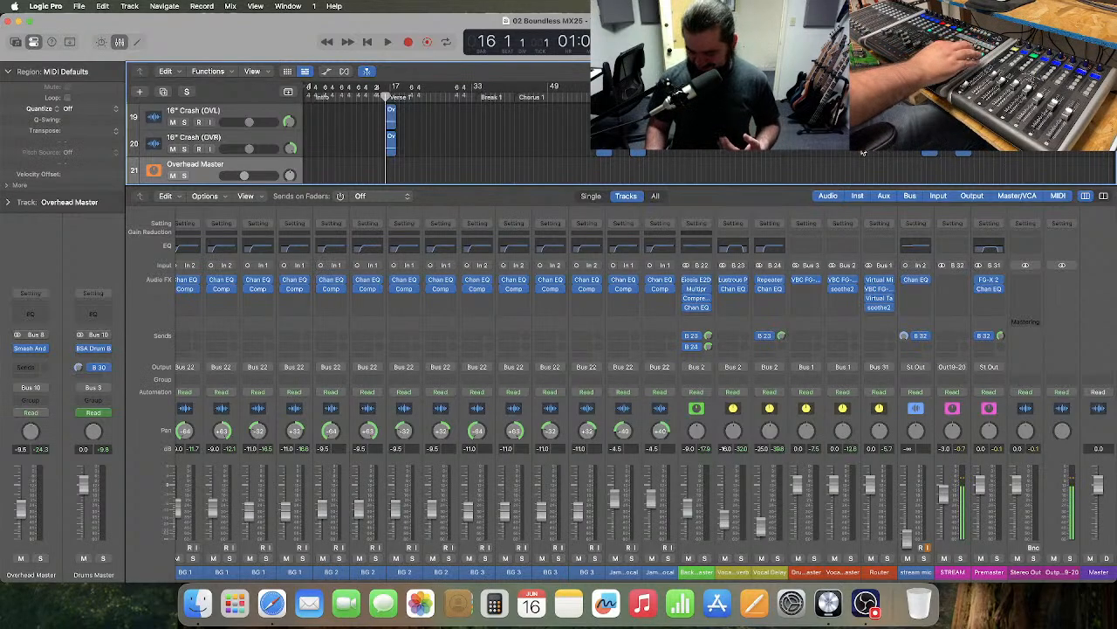
{"action": "key", "text": "space"}
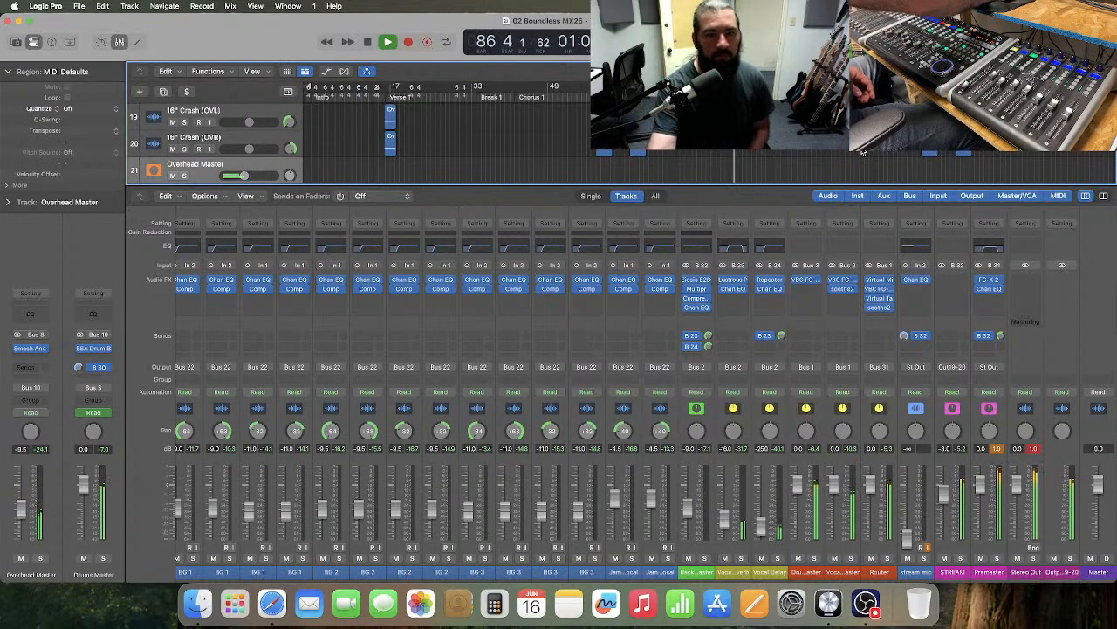
- Copy the Snare channel's Channel EQ settings, paste them into the Snare Fills Channel EQ, and close its window
{"action": "scroll", "coordinate": [680, 441], "scroll_direction": "left", "scroll_amount": 5}
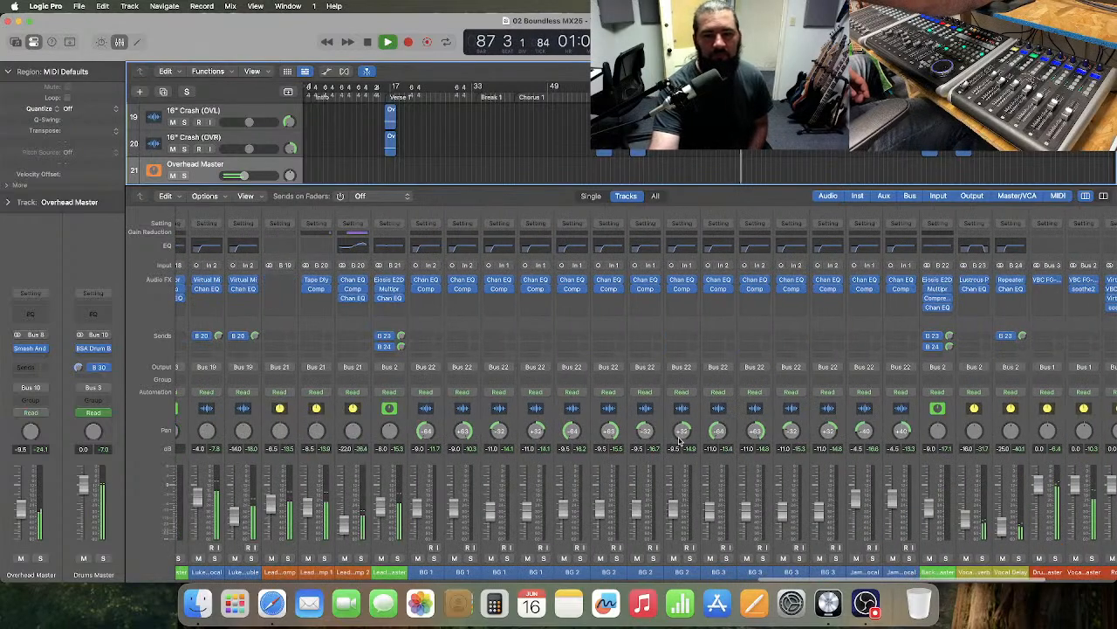
{"action": "scroll", "coordinate": [680, 441], "scroll_direction": "left", "scroll_amount": 5}
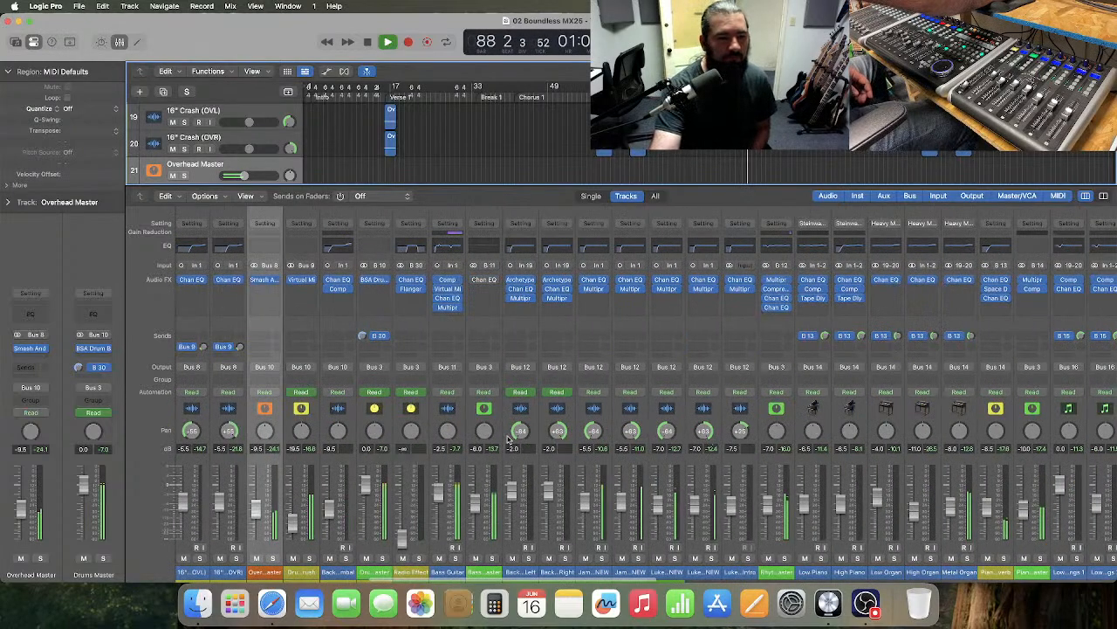
{"action": "scroll", "coordinate": [509, 439], "scroll_direction": "left", "scroll_amount": 10}
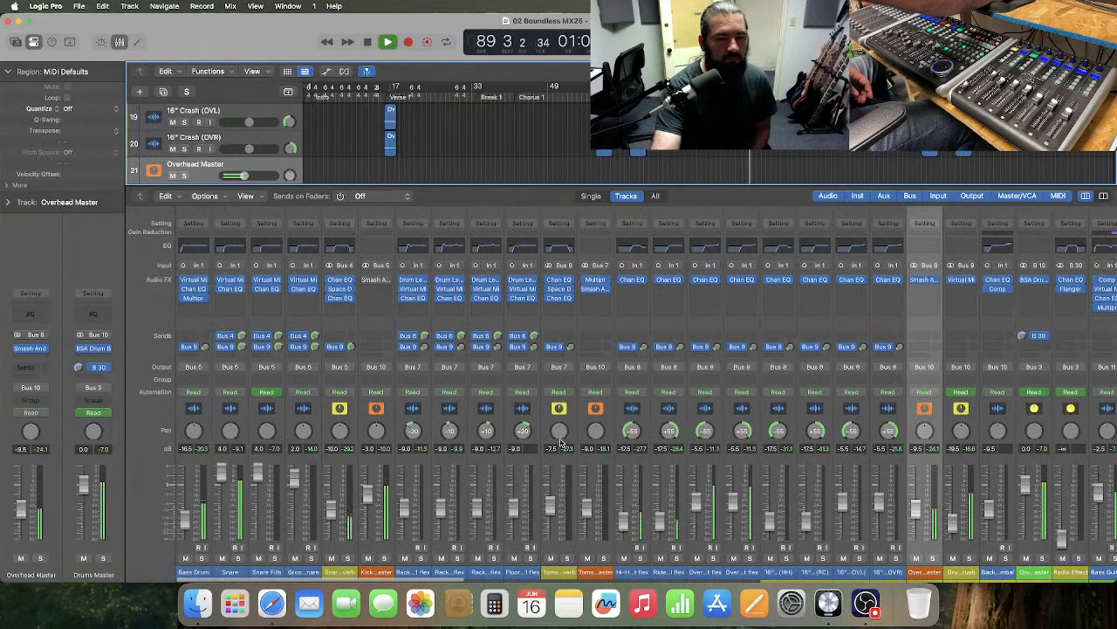
{"action": "double_click", "coordinate": [229, 248]}
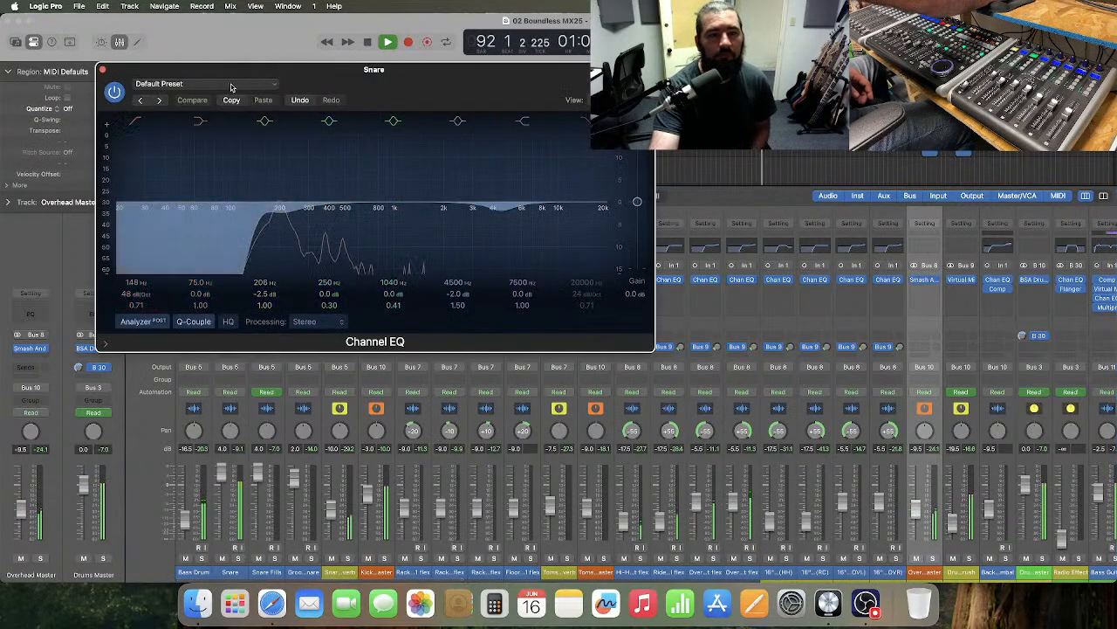
{"action": "left_click", "coordinate": [103, 69]}
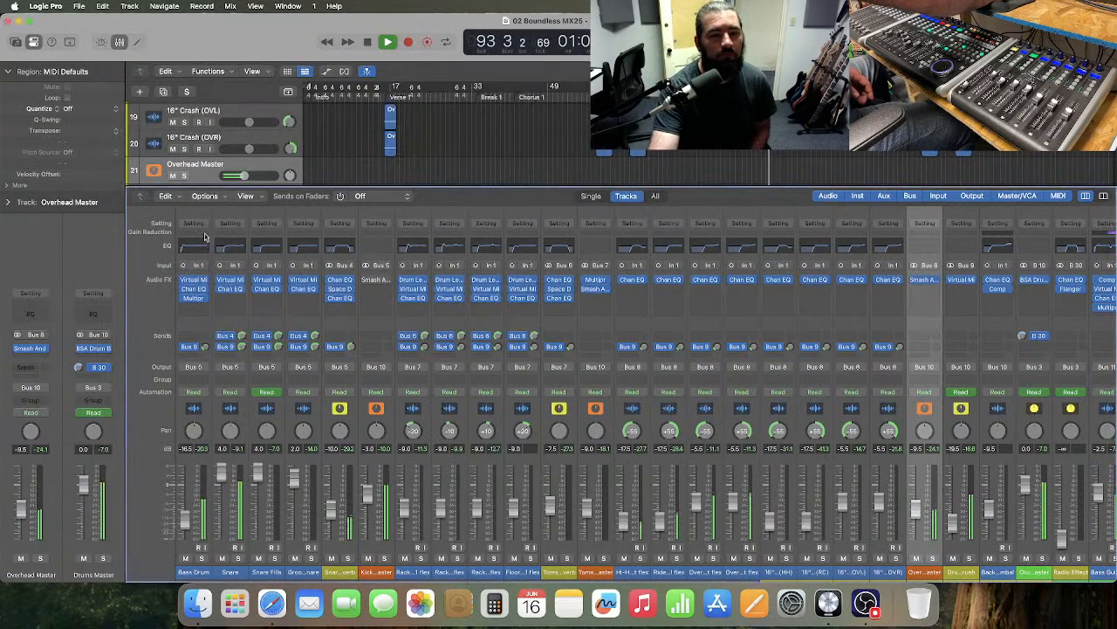
{"action": "double_click", "coordinate": [269, 247]}
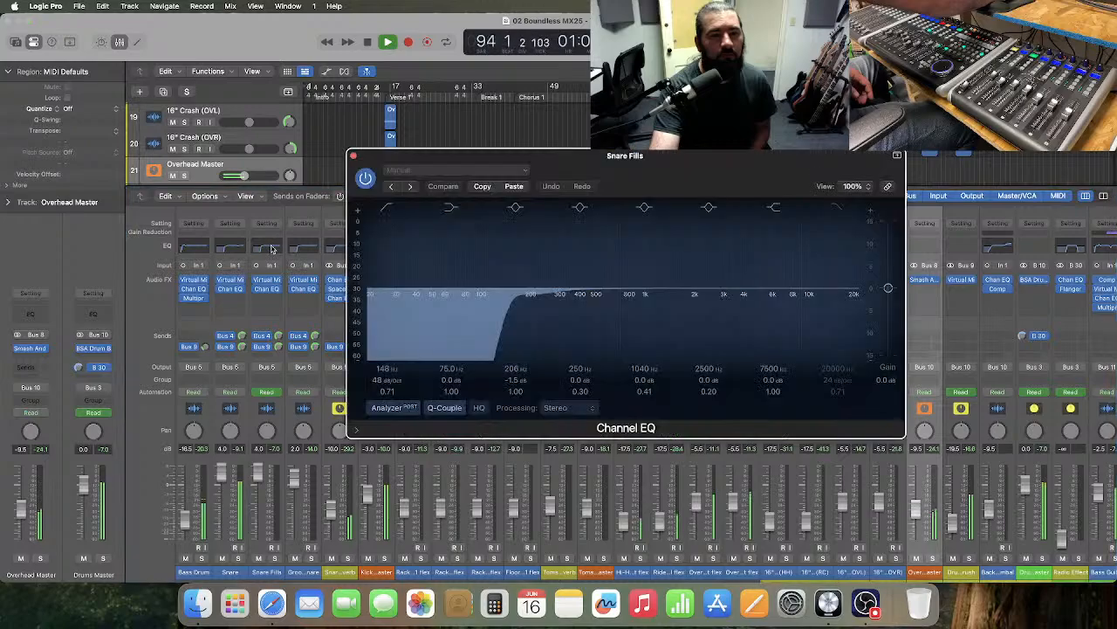
{"action": "left_click", "coordinate": [514, 186]}
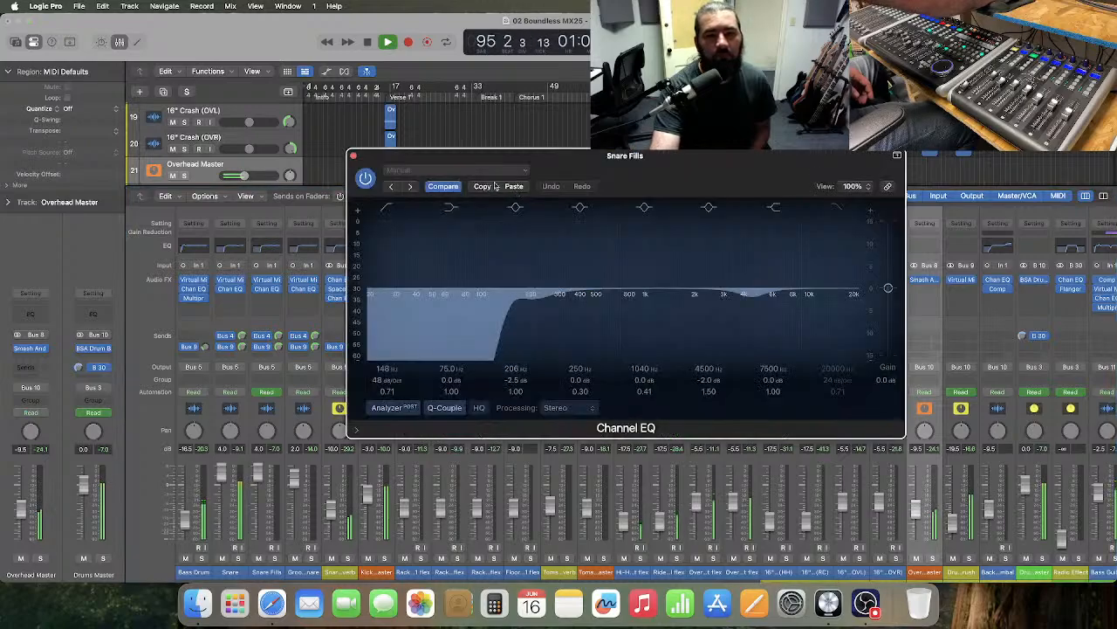
{"action": "left_click", "coordinate": [354, 156]}
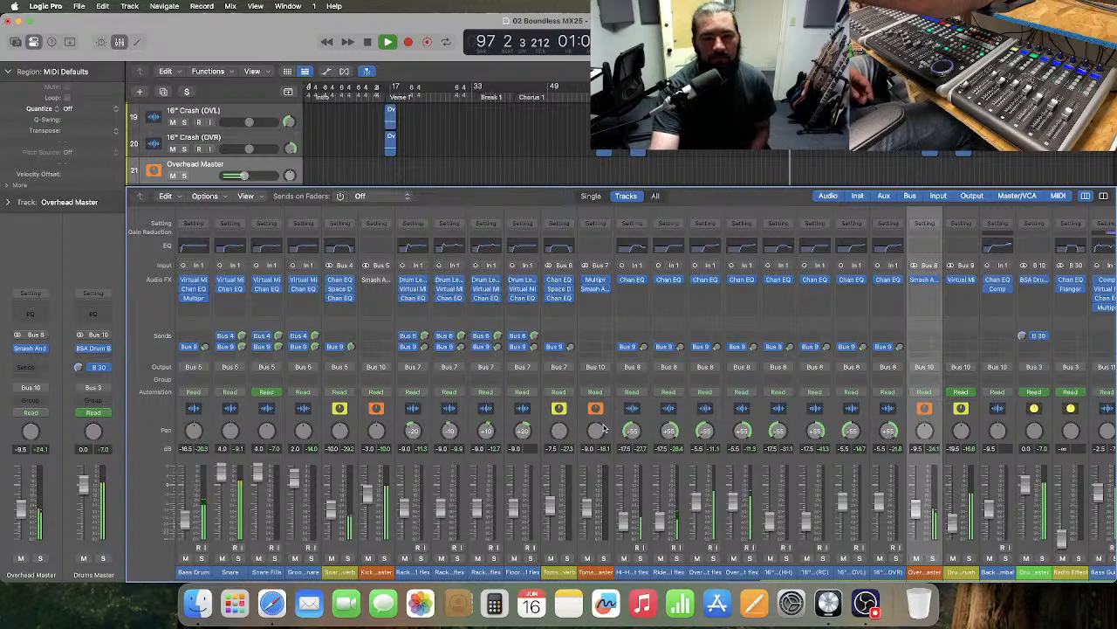
- Find the Leads Master channel in the mixer during playback and select it
{"action": "scroll", "coordinate": [604, 429], "scroll_direction": "right", "scroll_amount": 5}
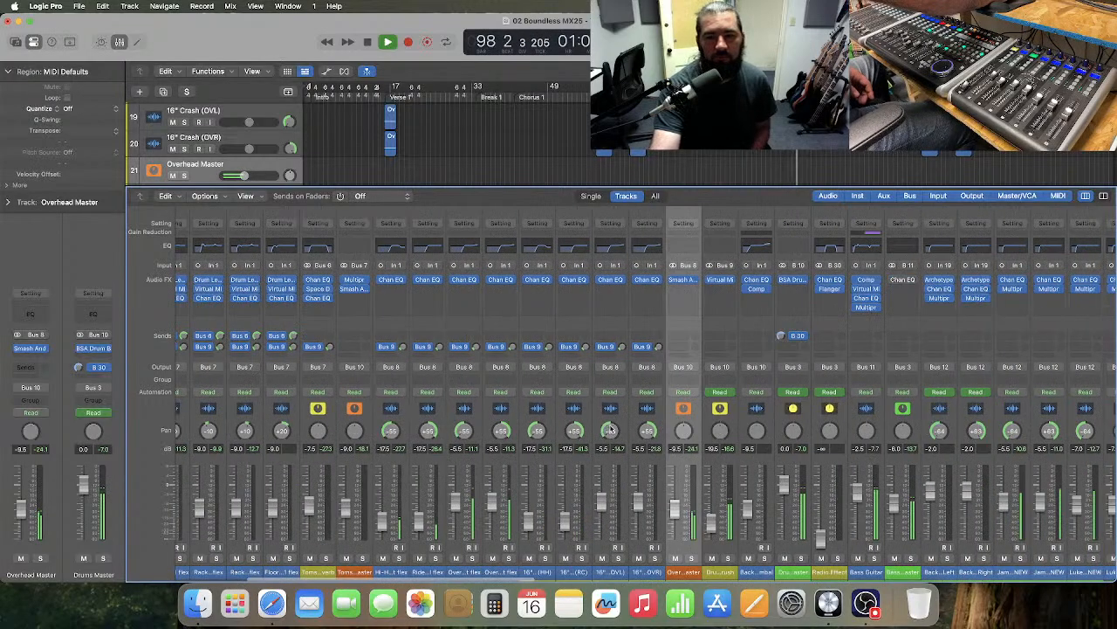
{"action": "scroll", "coordinate": [609, 429], "scroll_direction": "right", "scroll_amount": 10}
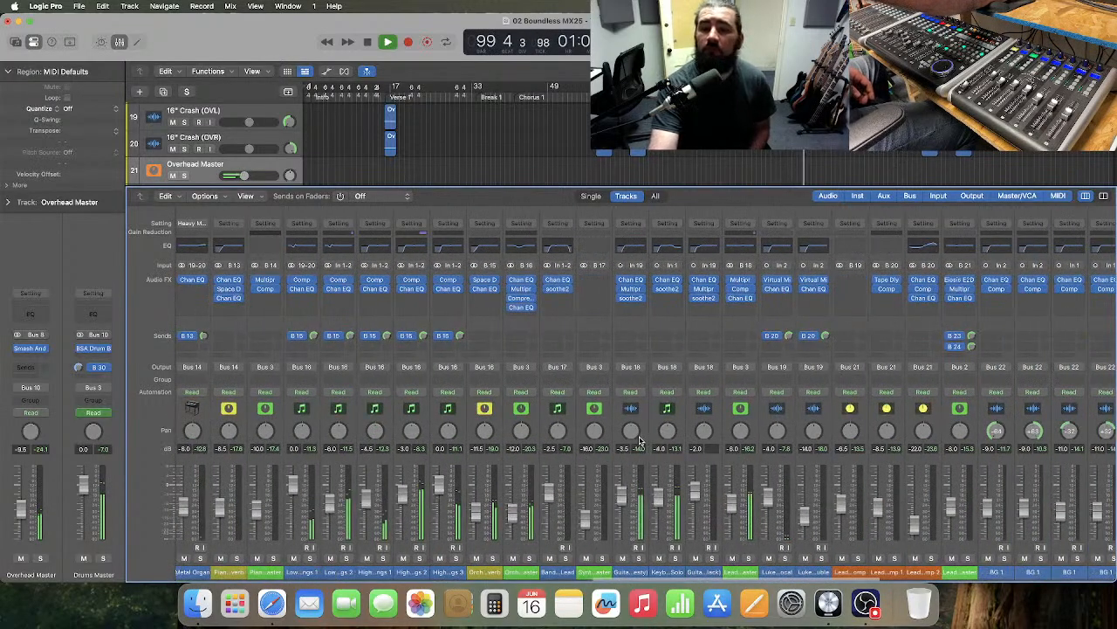
{"action": "scroll", "coordinate": [640, 441], "scroll_direction": "right", "scroll_amount": 15}
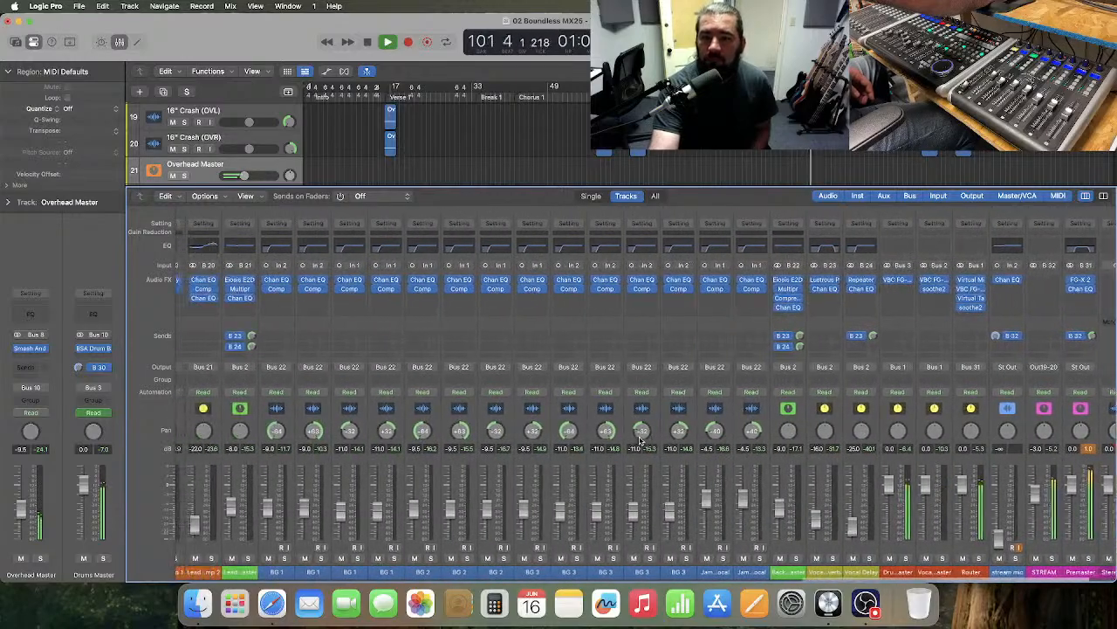
{"action": "scroll", "coordinate": [639, 441], "scroll_direction": "left", "scroll_amount": 3}
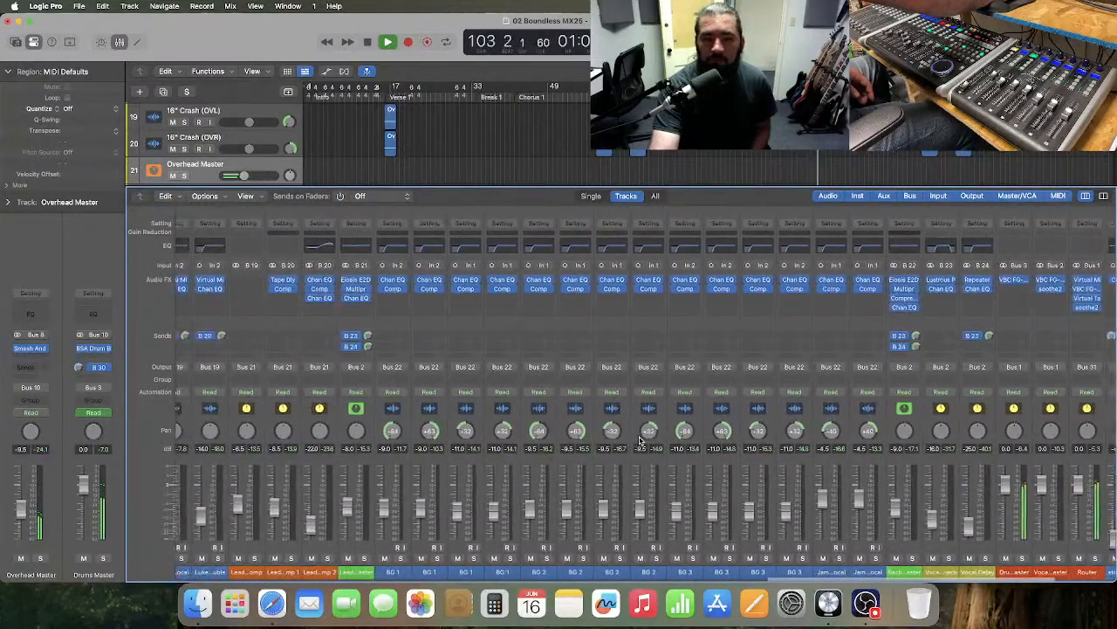
{"action": "scroll", "coordinate": [640, 440], "scroll_direction": "left", "scroll_amount": 2}
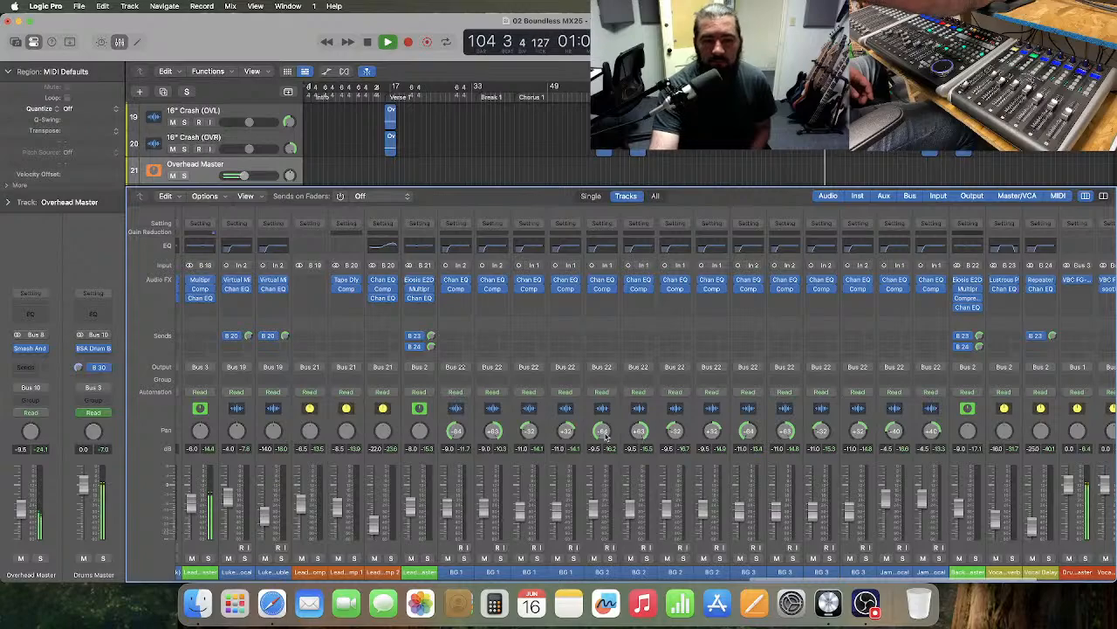
{"action": "scroll", "coordinate": [463, 426], "scroll_direction": "left", "scroll_amount": 1}
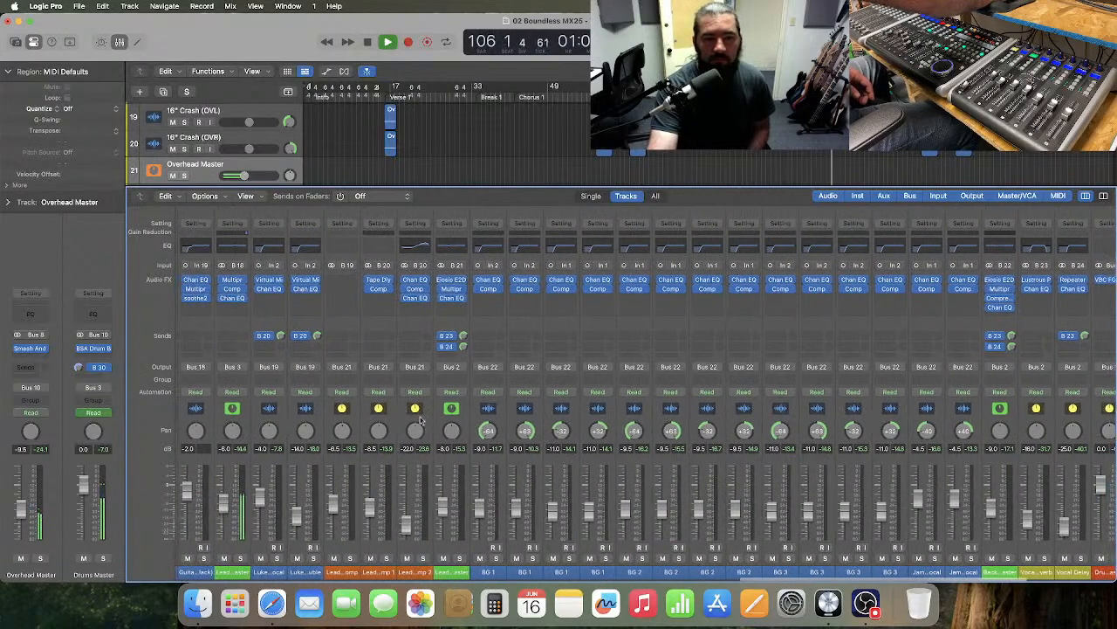
{"action": "left_click", "coordinate": [244, 426]}
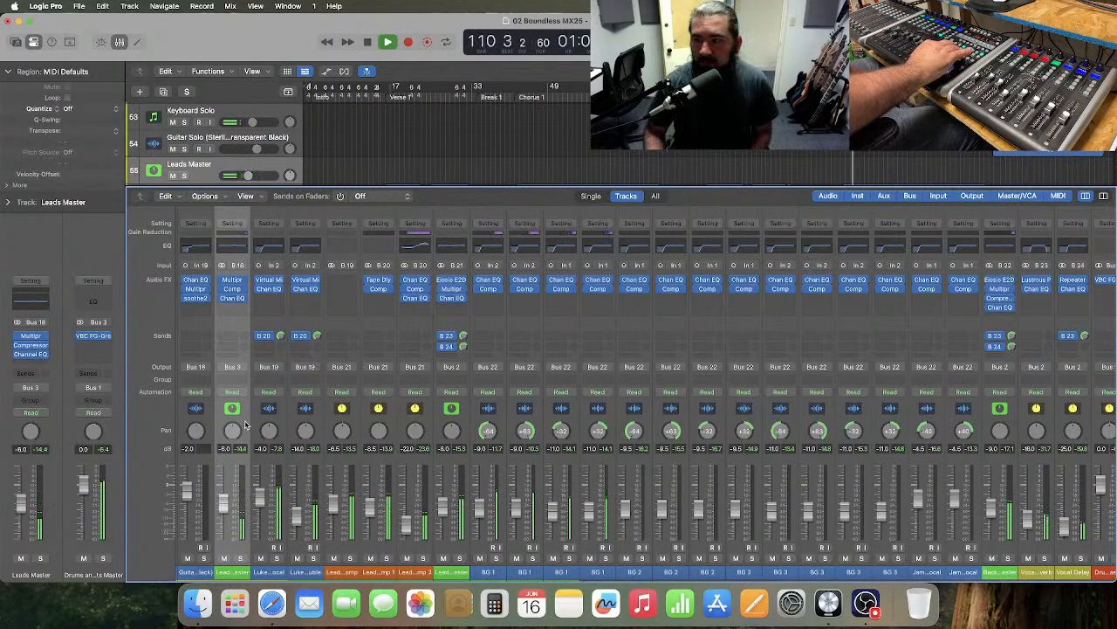
- Stop playback, move the playhead back to bar 98, and audition the leads in the mix from there
{"action": "key", "text": "space"}
{"action": "key", "text": "comma"}
{"action": "key", "text": "comma"}
{"action": "key", "text": "comma"}
{"action": "key", "text": "comma"}
{"action": "key", "text": "comma"}
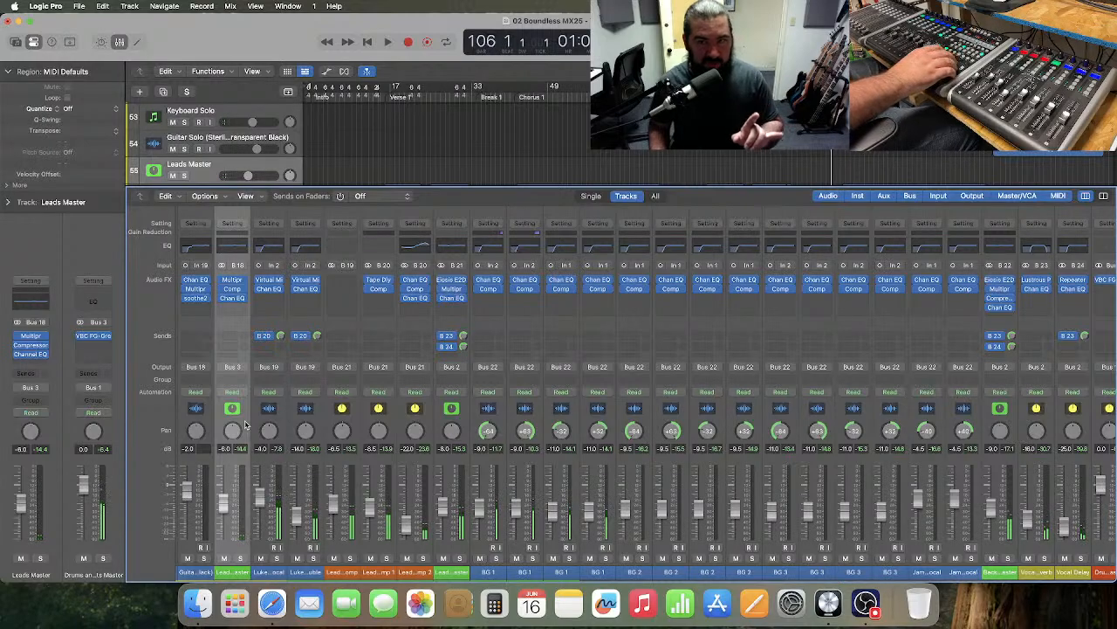
{"action": "key", "text": "comma"}
{"action": "key", "text": "comma"}
{"action": "key", "text": "comma"}
{"action": "key", "text": "comma"}
{"action": "key", "text": "comma"}
{"action": "key", "text": "comma"}
{"action": "key", "text": "comma"}
{"action": "key", "text": "comma"}
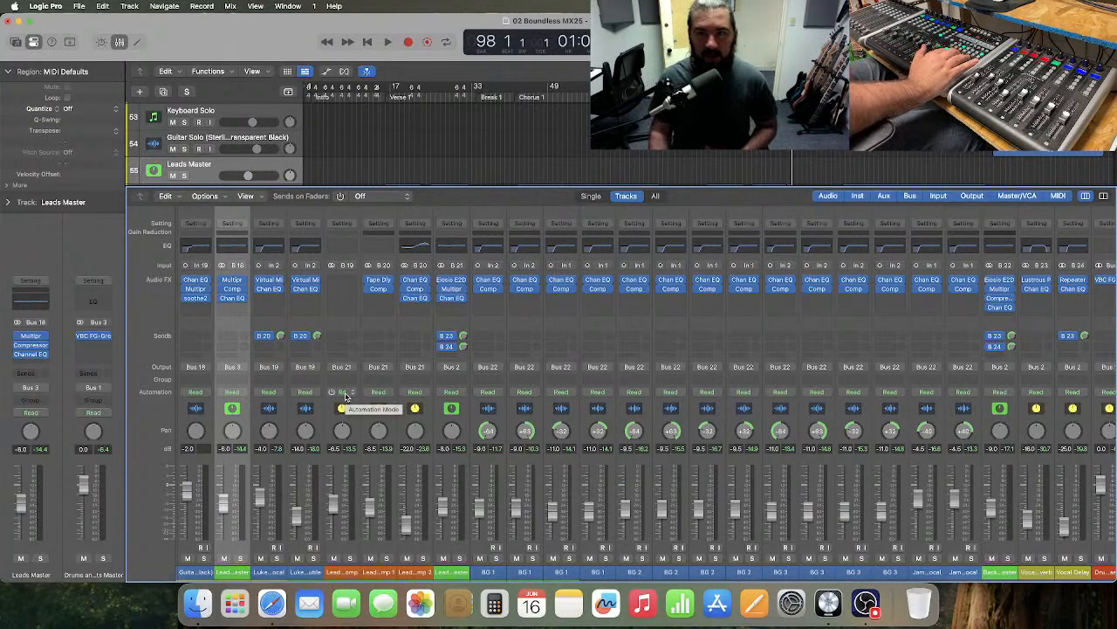
{"action": "key", "text": "space"}
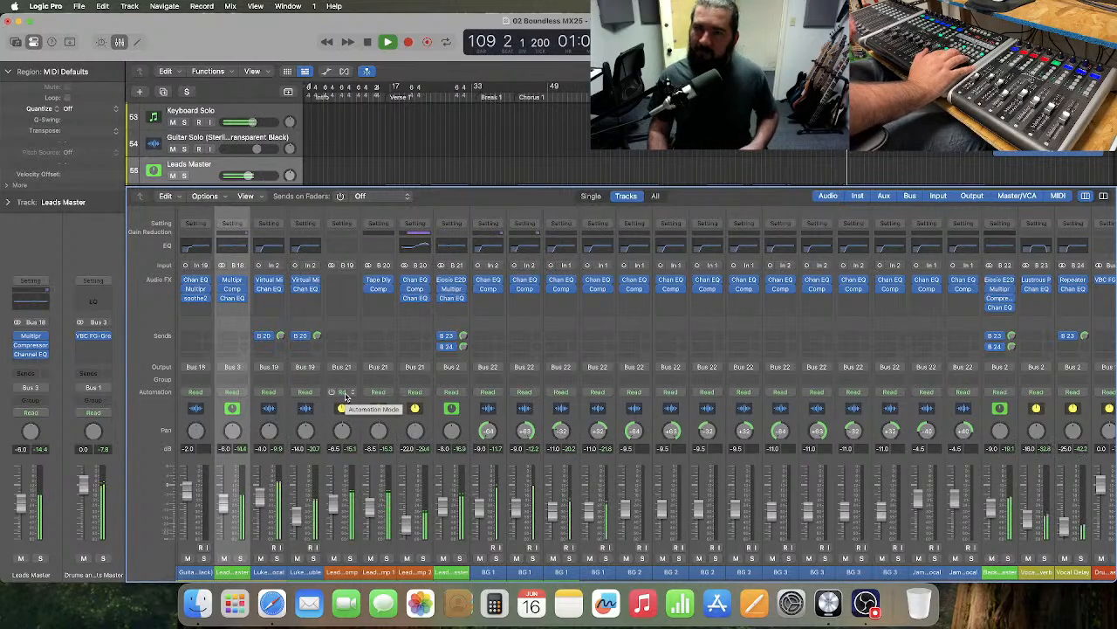
- Stop playback and return the playhead to bar 98
{"action": "key", "text": "space"}
{"action": "key", "text": "comma"}
{"action": "key", "text": "comma"}
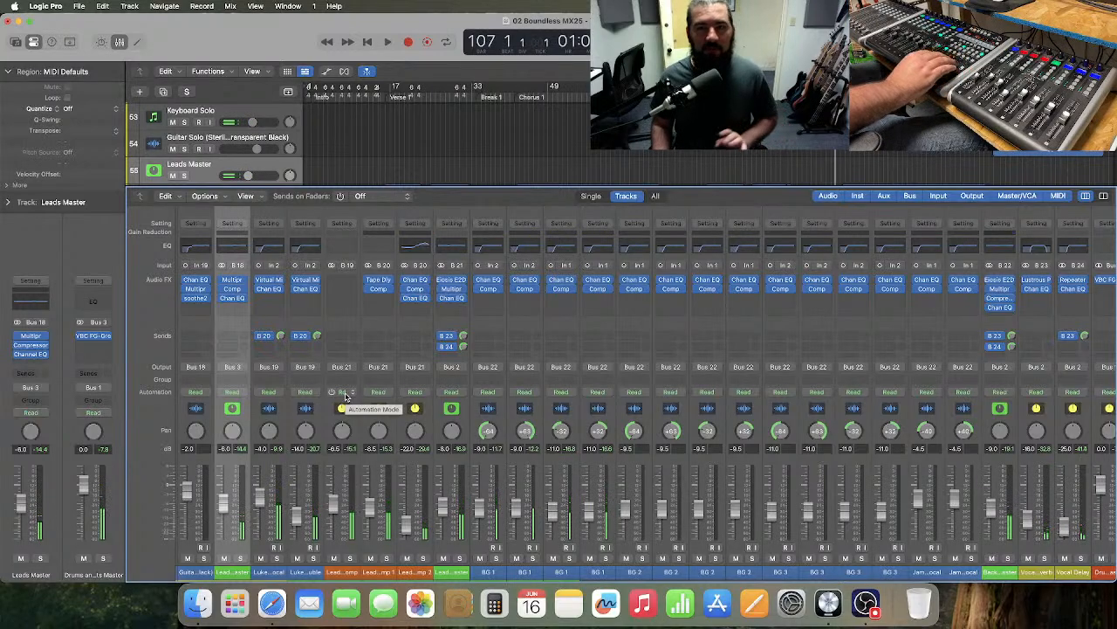
{"action": "key", "text": "comma"}
{"action": "key", "text": "comma"}
{"action": "key", "text": "comma"}
{"action": "key", "text": "comma"}
{"action": "key", "text": "comma"}
{"action": "key", "text": "comma"}
{"action": "key", "text": "comma"}
{"action": "key", "text": "comma"}
{"action": "key", "text": "comma"}
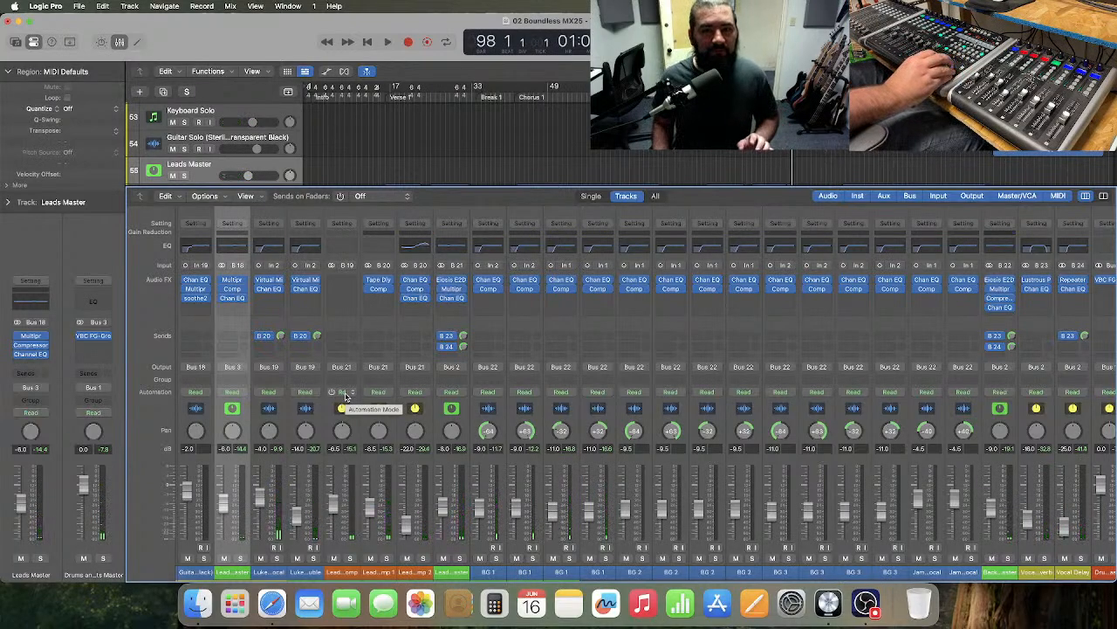
{"action": "key", "text": "period"}
{"action": "key", "text": "comma"}
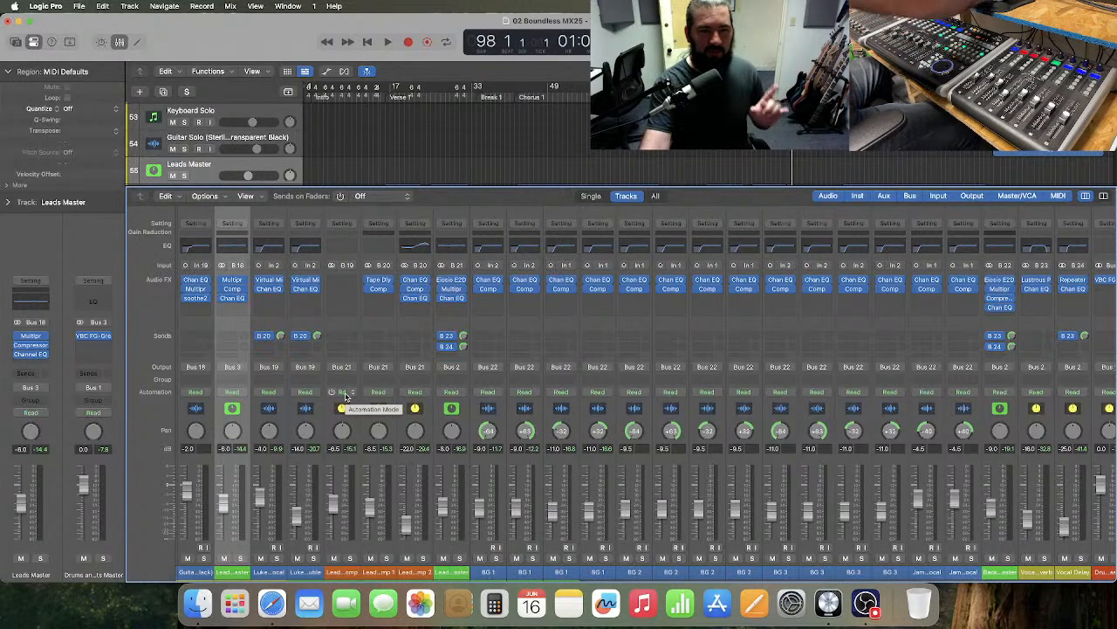
- Set the Leads Master Channel EQ's third band to 350 Hz, -3 dB gain and Q 1.00, and close its window
{"action": "left_click", "coordinate": [233, 299]}
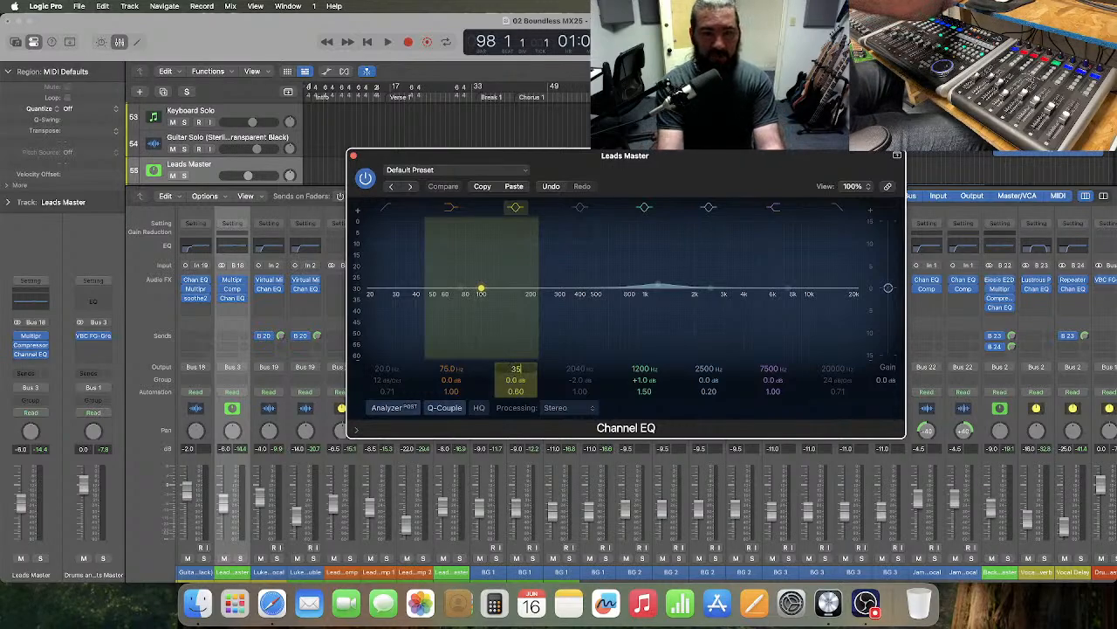
{"action": "left_click_drag", "start_coordinate": [515, 367], "coordinate": [516, 341]}
{"action": "double_click", "coordinate": [516, 393]}
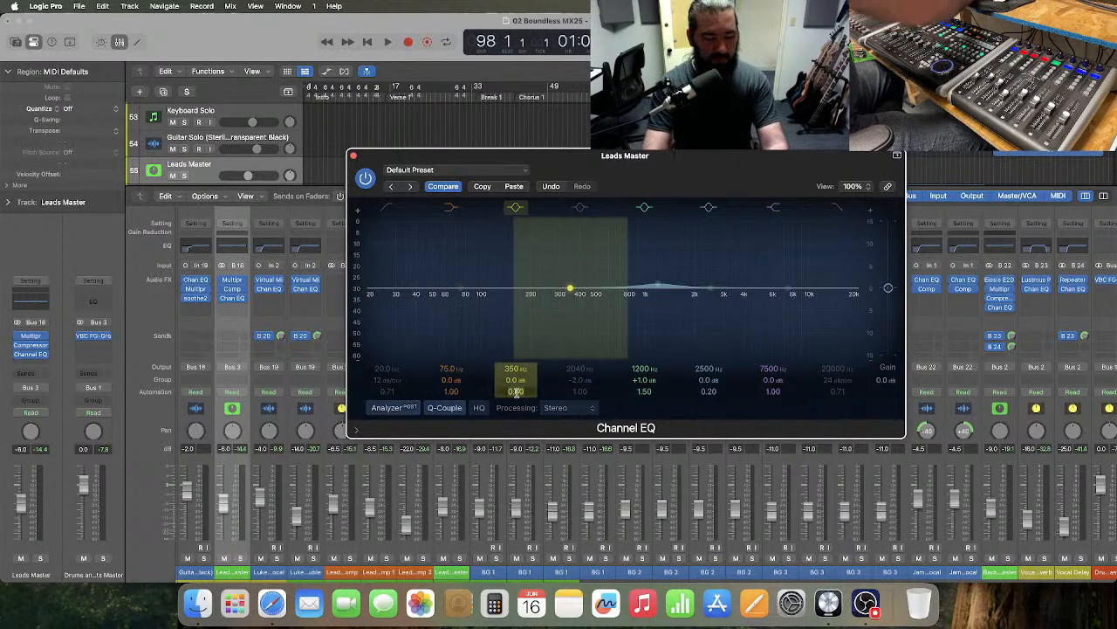
{"action": "type", "text": "1"}
{"action": "key", "text": "Return"}
{"action": "double_click", "coordinate": [512, 380]}
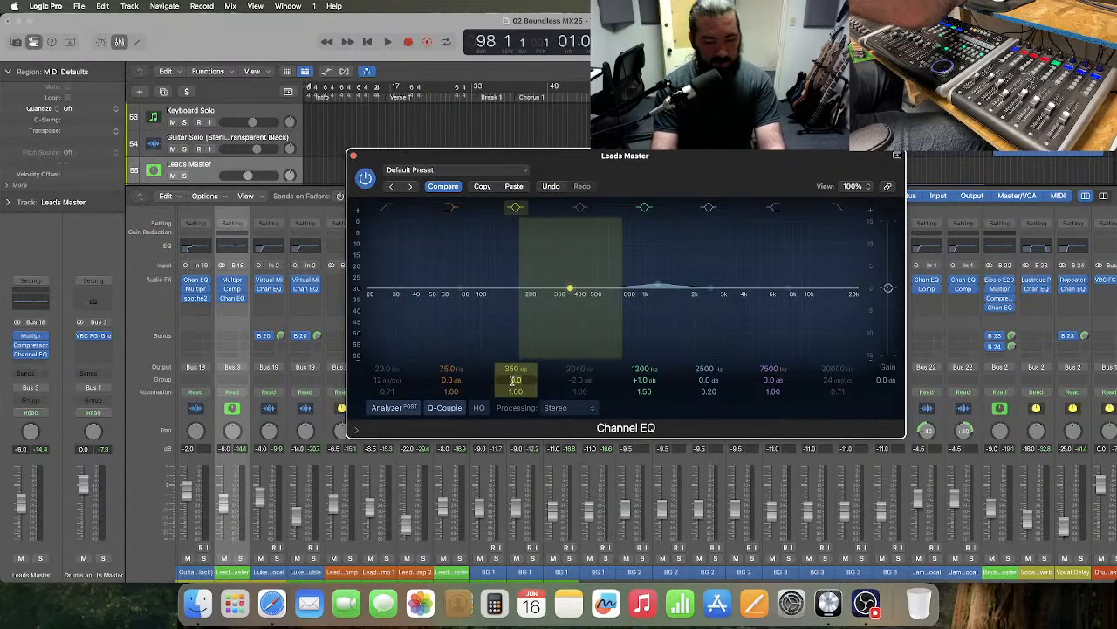
{"action": "type", "text": "-3"}
{"action": "key", "text": "Return"}
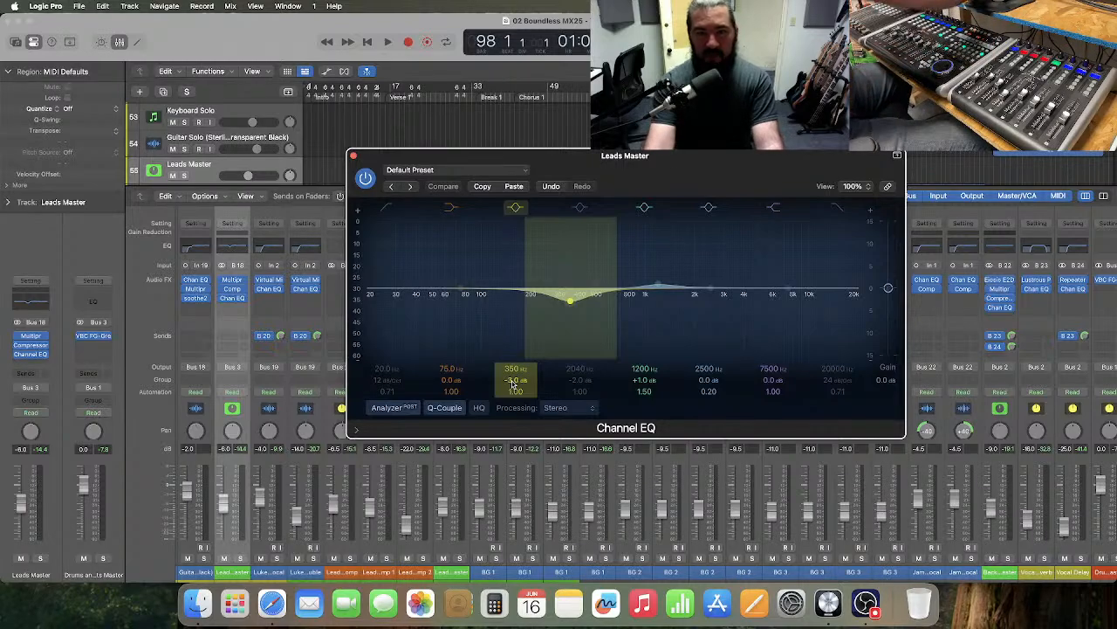
{"action": "left_click", "coordinate": [461, 291]}
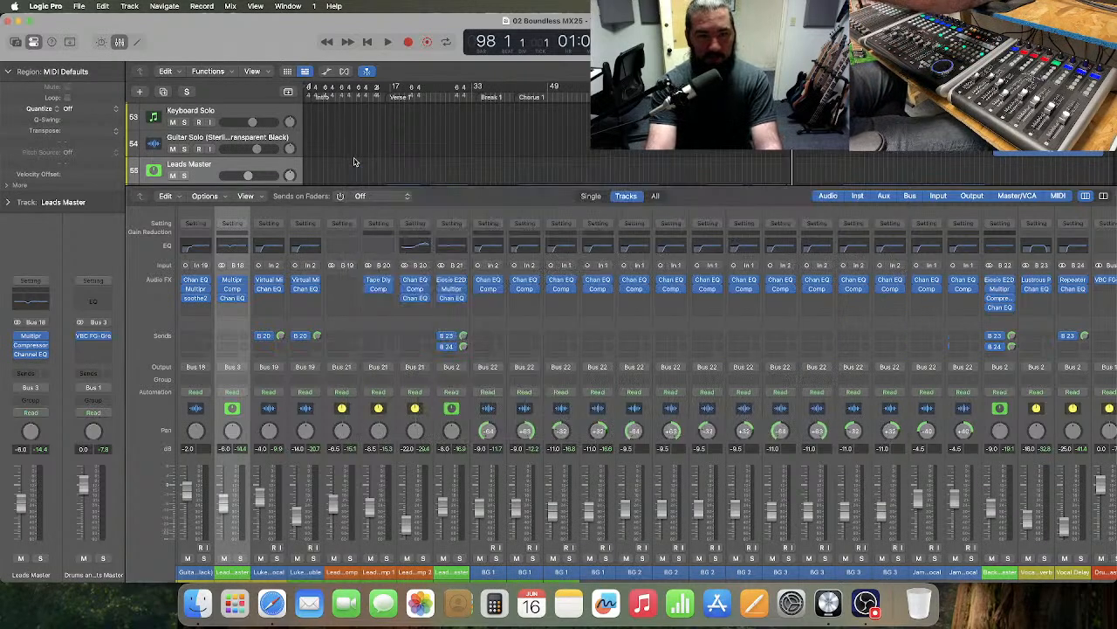
{"action": "left_click", "coordinate": [353, 155]}
- Move the playhead back to bar 96 and audition the mix from there
{"action": "scroll", "coordinate": [541, 367], "scroll_direction": "left", "scroll_amount": 2}
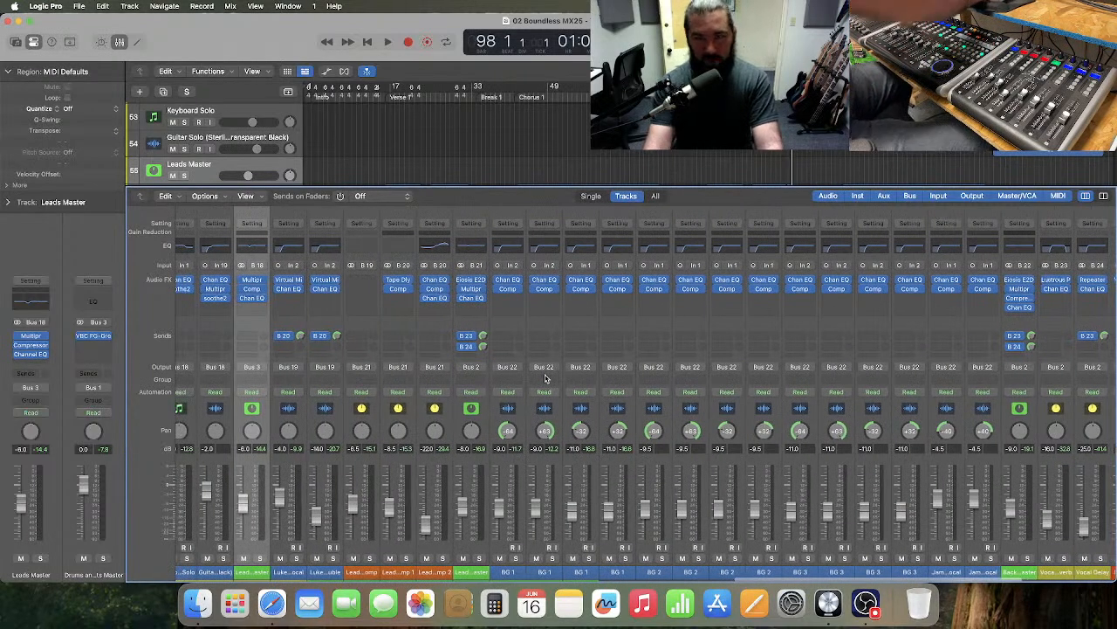
{"action": "key", "text": "comma"}
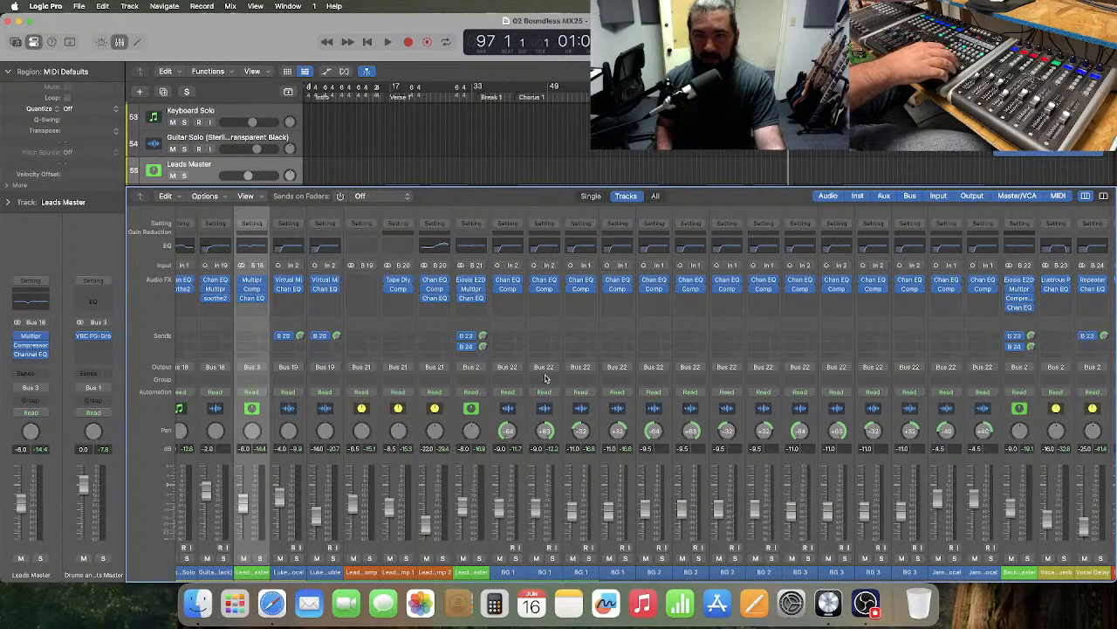
{"action": "key", "text": "comma"}
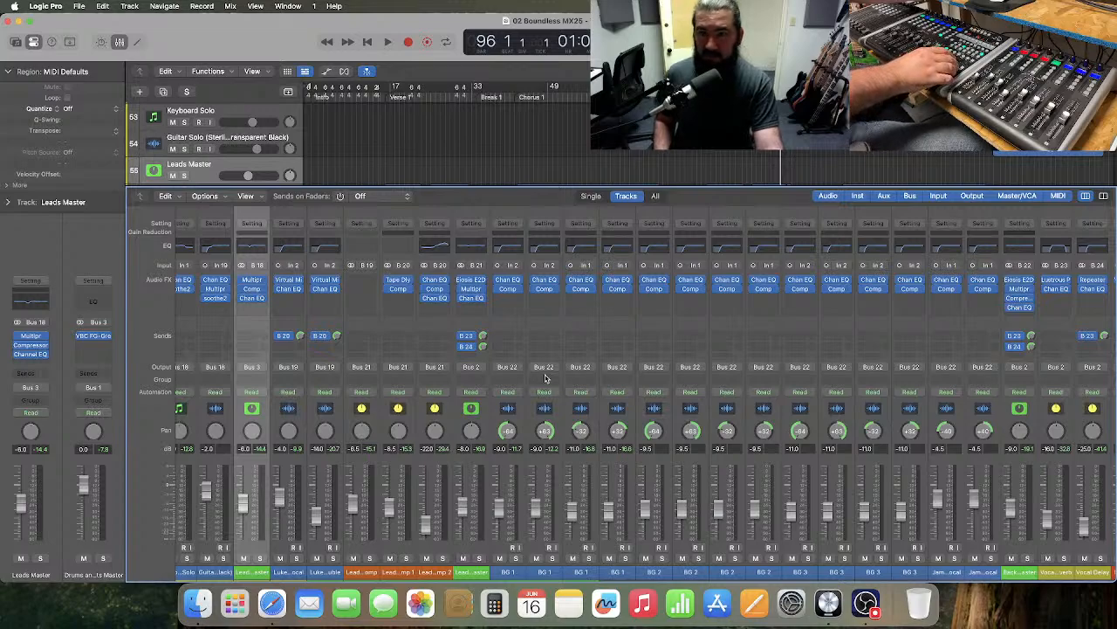
{"action": "key", "text": "comma"}
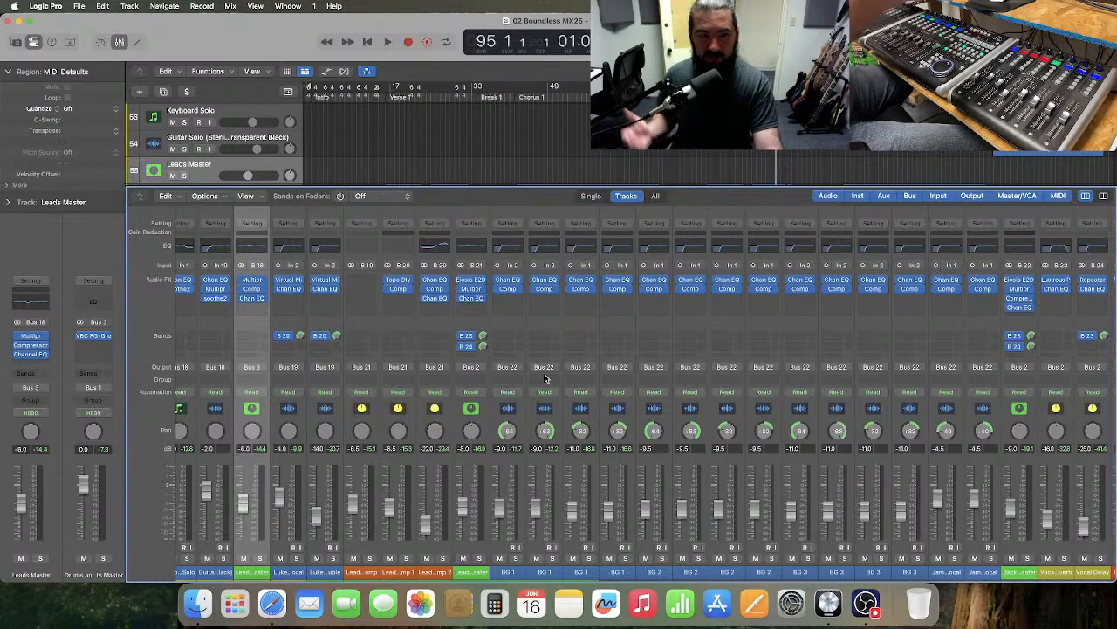
{"action": "key", "text": "period"}
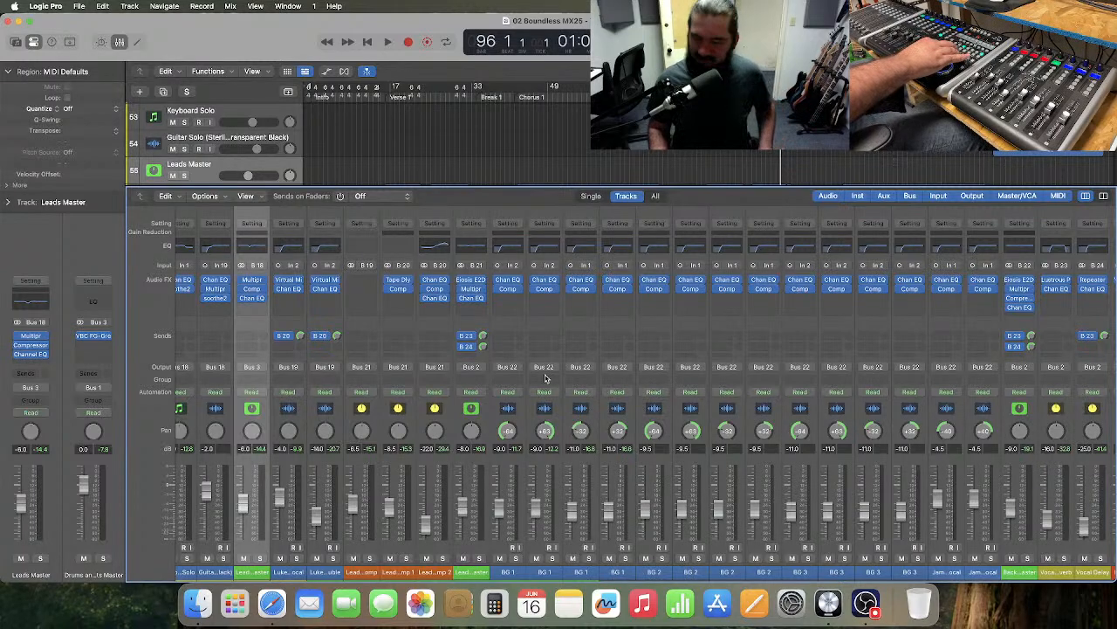
{"action": "key", "text": "space"}
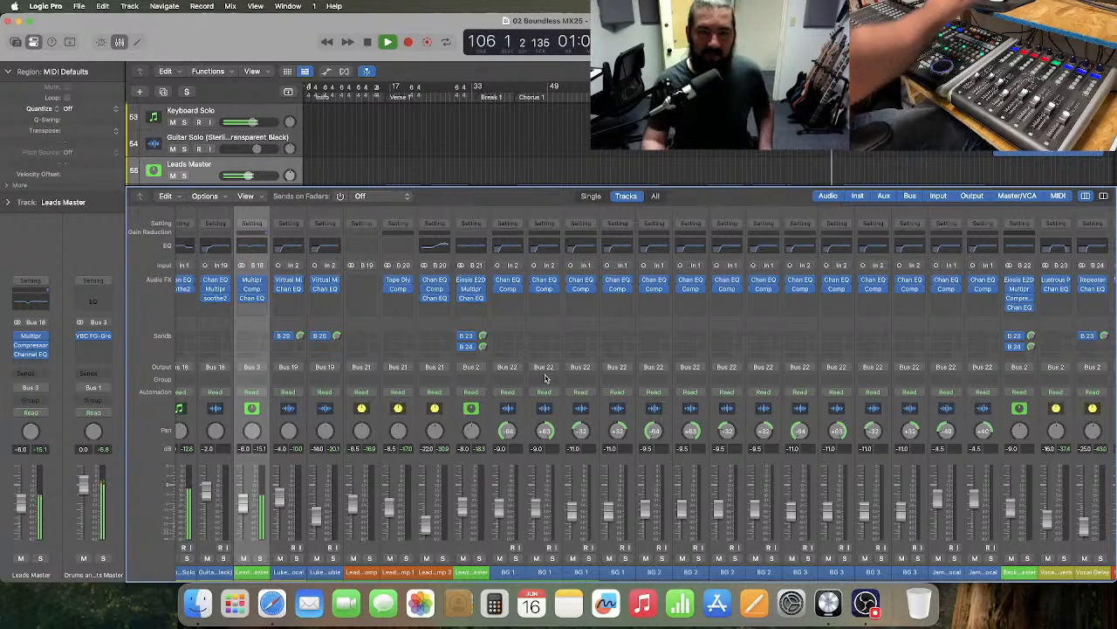
- Open the Leads Master channel's Channel EQ, stop playback and return the playhead to bar 98
{"action": "left_click", "coordinate": [253, 249]}
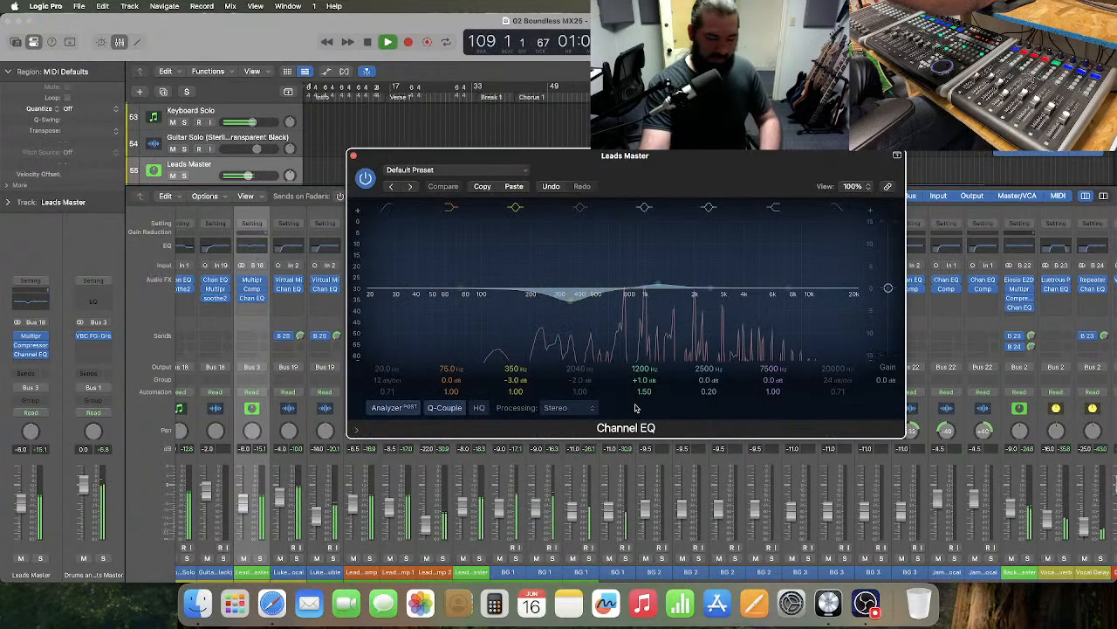
{"action": "key", "text": "space"}
{"action": "key", "text": "comma"}
{"action": "key", "text": "comma"}
{"action": "key", "text": "comma"}
{"action": "key", "text": "comma"}
{"action": "key", "text": "comma"}
{"action": "key", "text": "comma"}
{"action": "key", "text": "comma"}
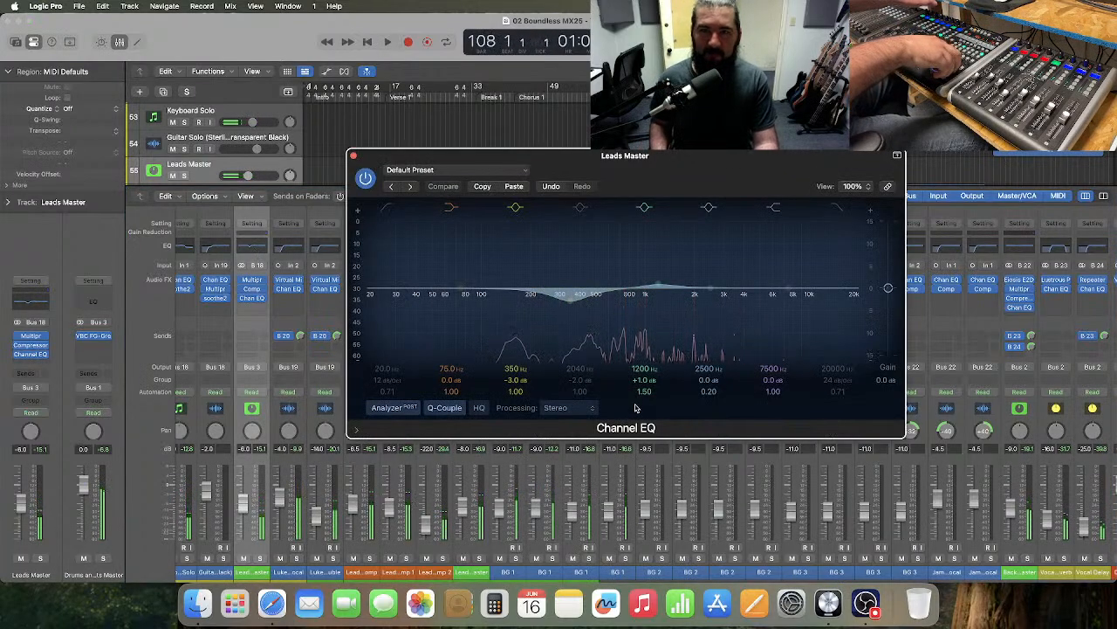
{"action": "key", "text": "comma"}
{"action": "key", "text": "comma"}
{"action": "key", "text": "comma"}
{"action": "key", "text": "comma"}
{"action": "key", "text": "comma"}
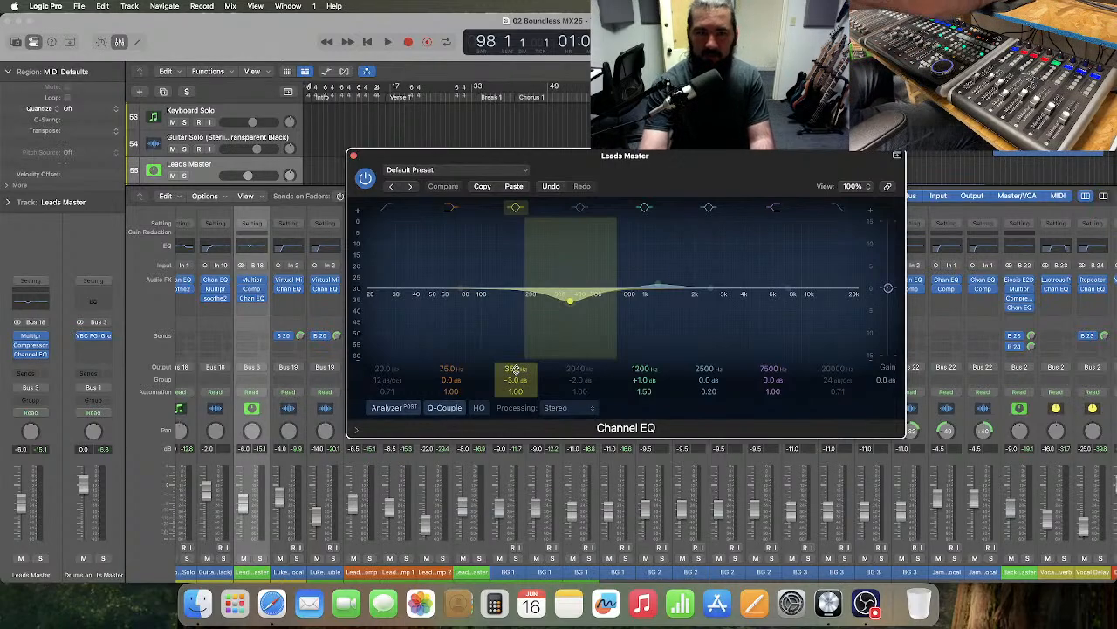
- Lower the Leads Master EQ's third band frequency to 282 Hz during playback, stop playback and close the EQ
{"action": "key", "text": "space"}
{"action": "left_click_drag", "start_coordinate": [516, 371], "coordinate": [516, 388]}
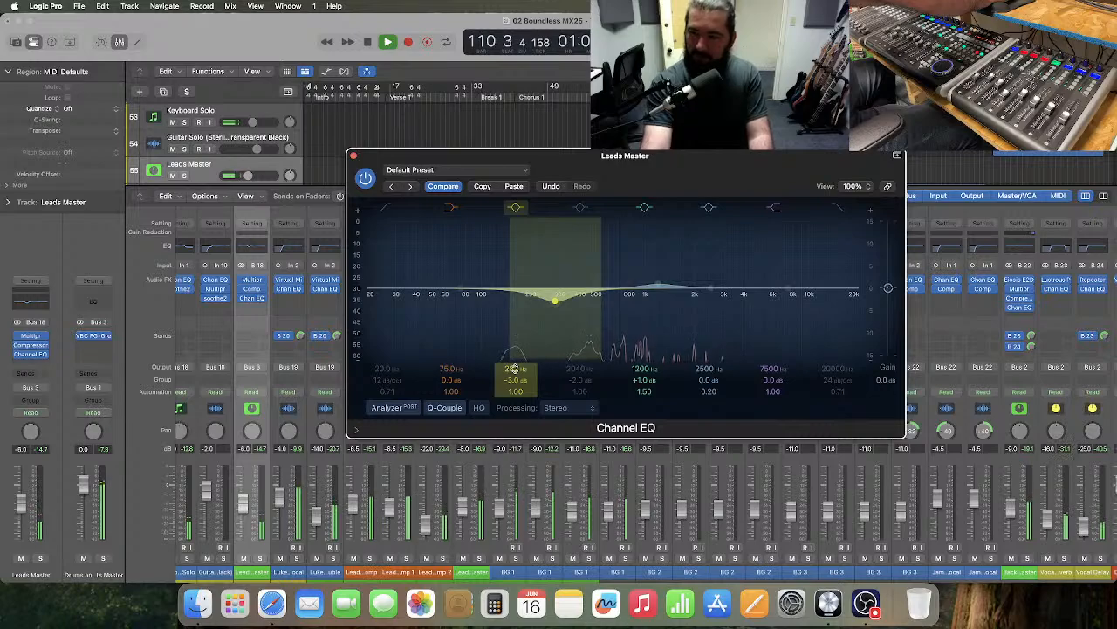
{"action": "key", "text": "space"}
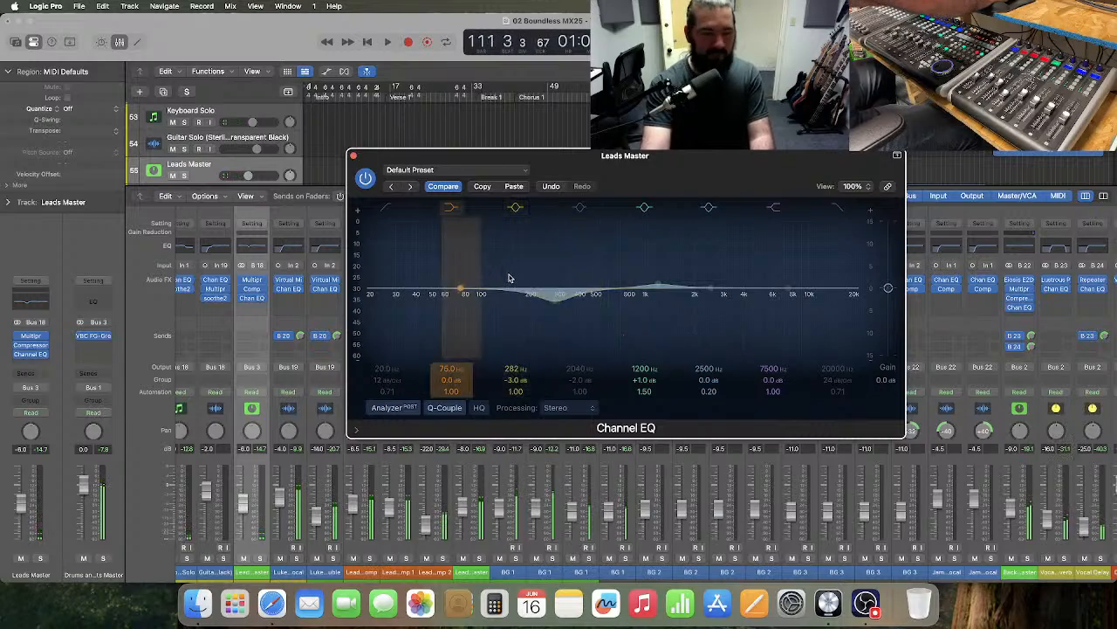
{"action": "left_click", "coordinate": [353, 155]}
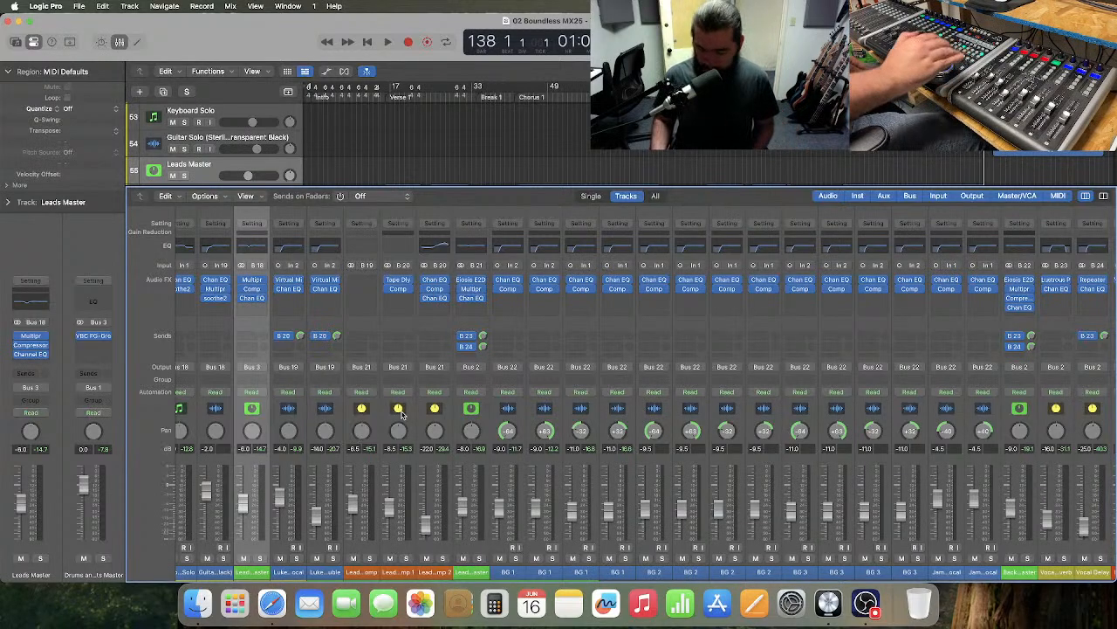
- Audition the mix from bar 138 to about bar 159, and return the playhead to bar 1
{"action": "key", "text": "space"}
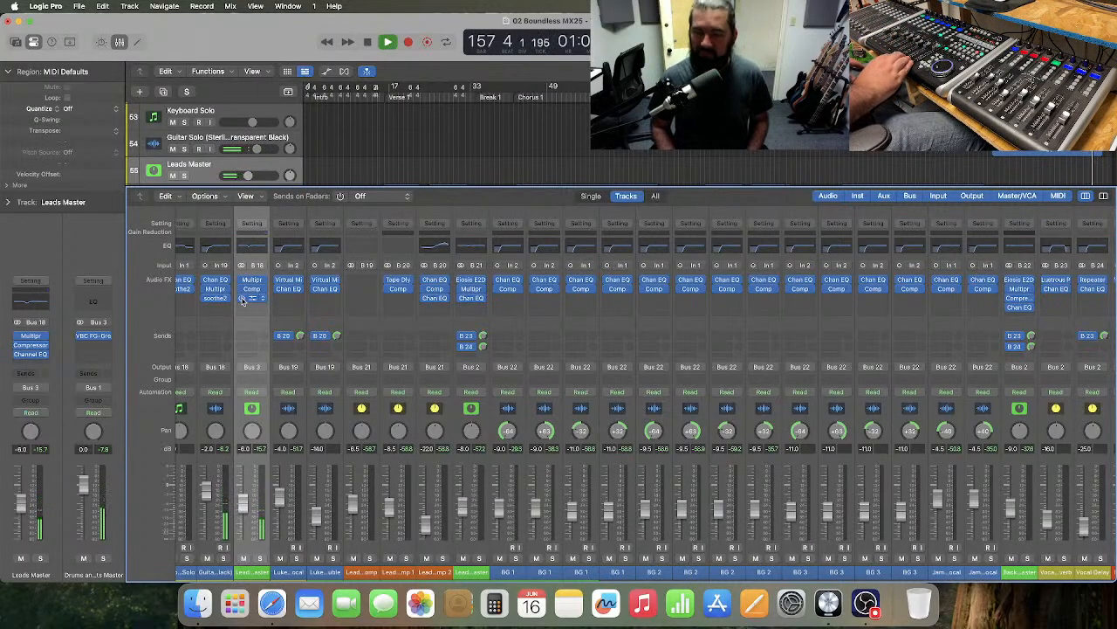
{"action": "key", "text": "space"}
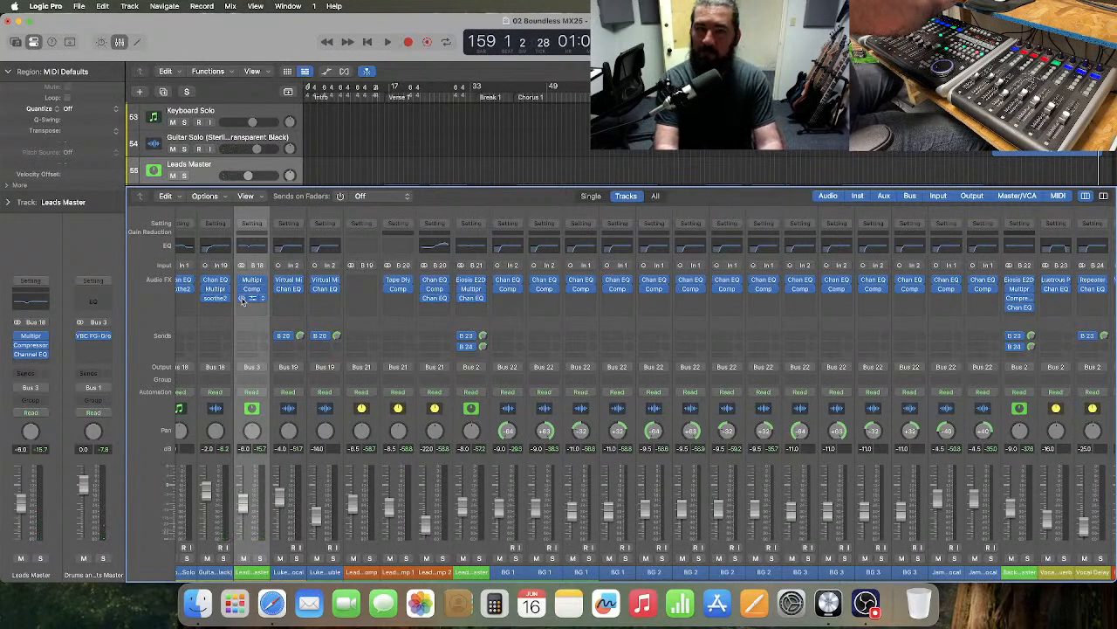
{"action": "left_click", "coordinate": [468, 149]}
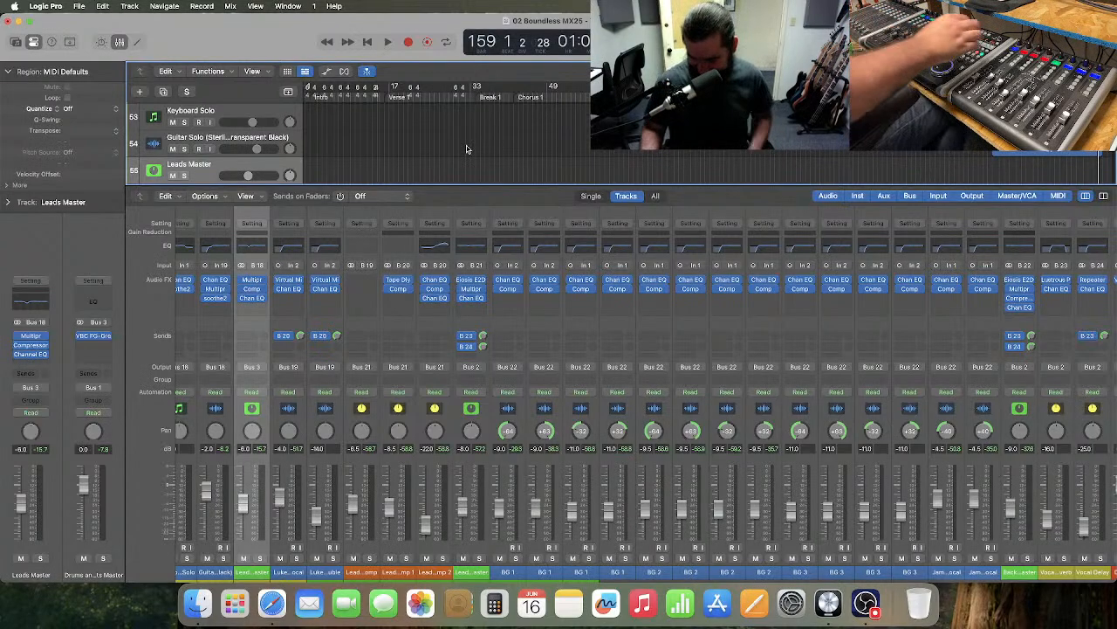
{"action": "key", "text": "Return"}
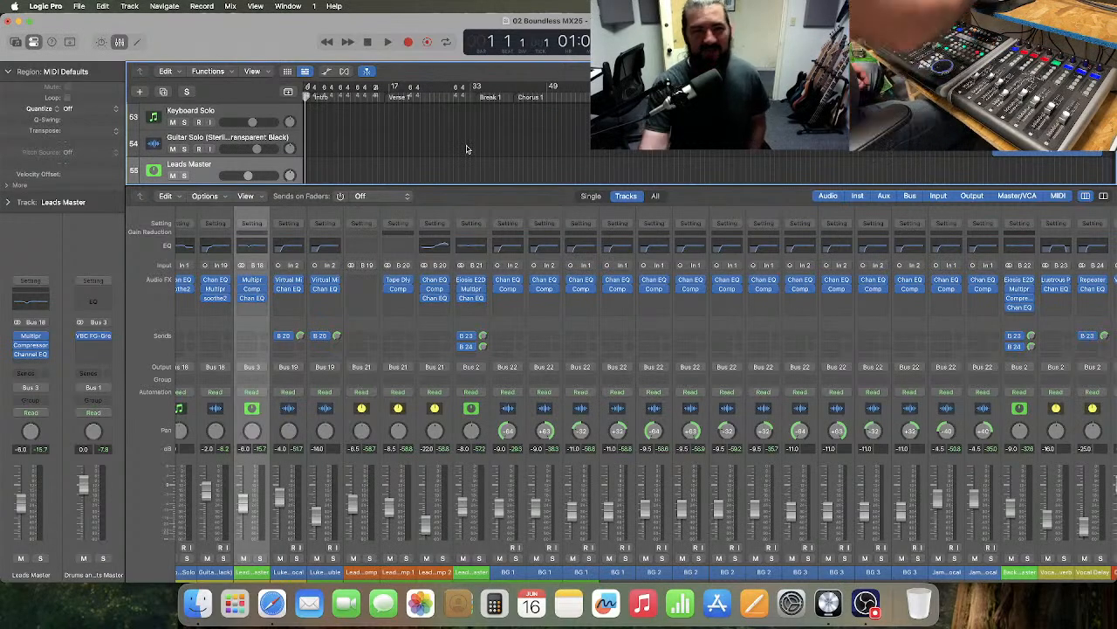
- Hide the mixer and look over the arrangement from the vocal tracks up to the organ tracks
{"action": "left_click", "coordinate": [119, 43]}
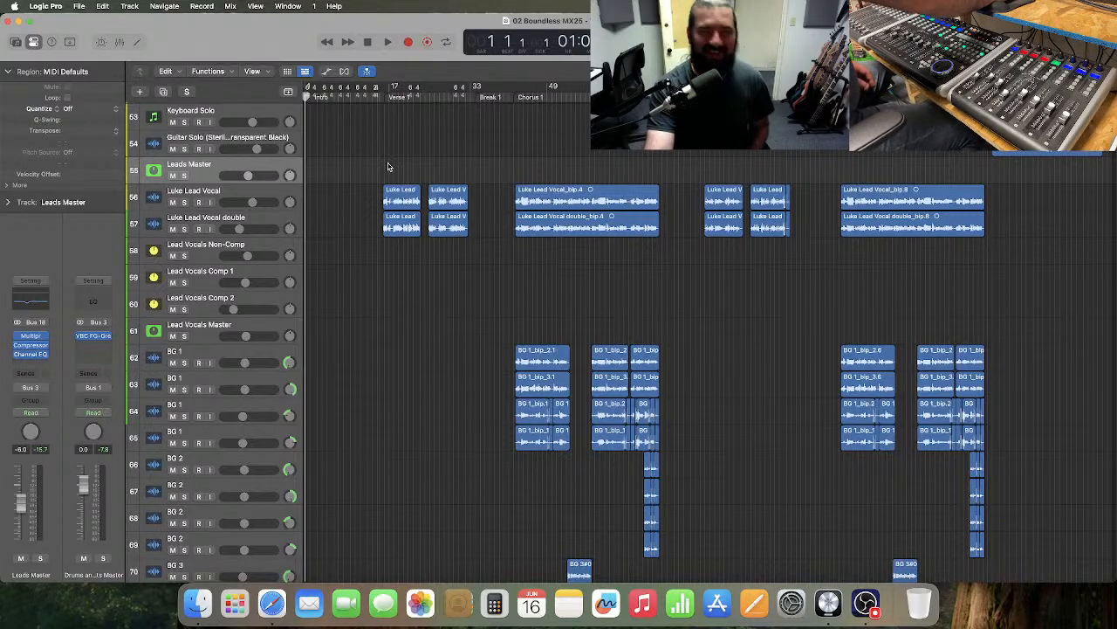
{"action": "scroll", "coordinate": [389, 163], "scroll_direction": "up", "scroll_amount": 5}
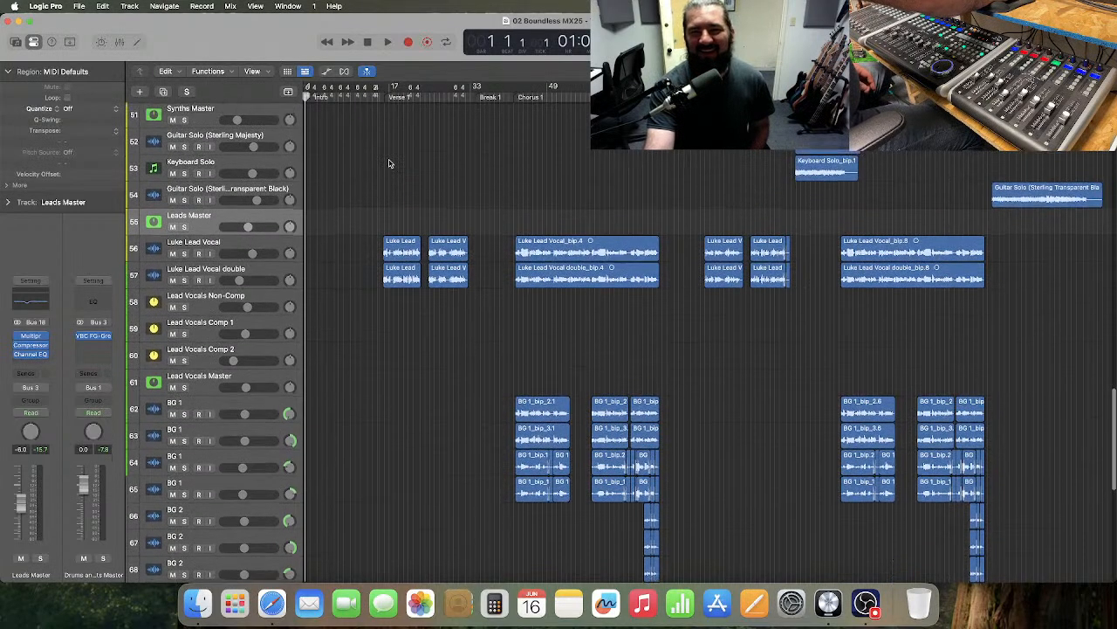
{"action": "scroll", "coordinate": [390, 163], "scroll_direction": "up", "scroll_amount": 8}
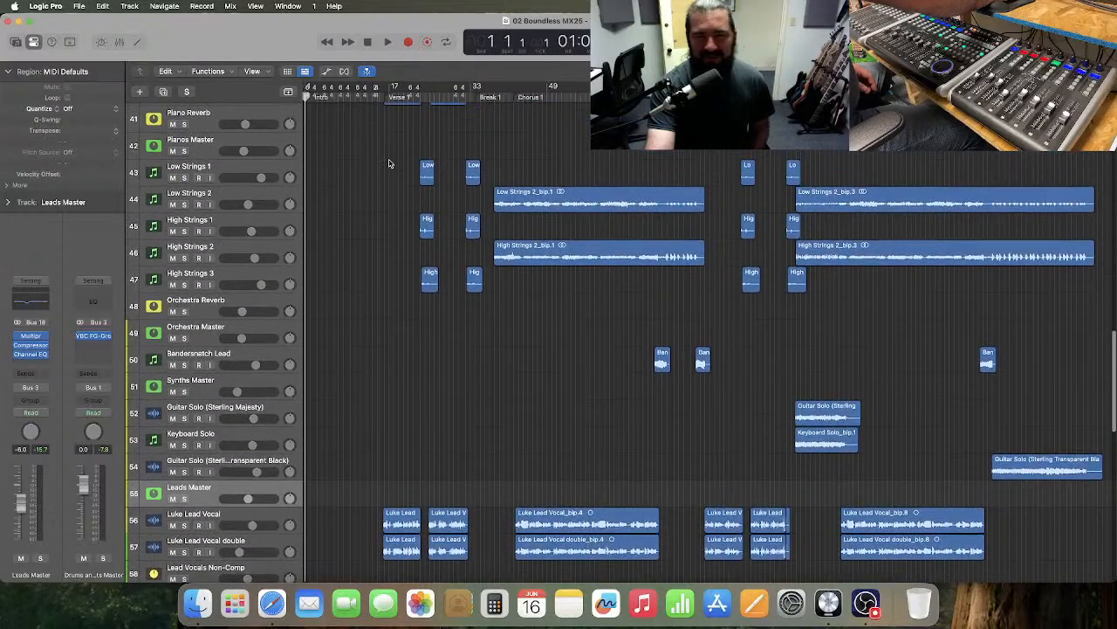
{"action": "scroll", "coordinate": [386, 167], "scroll_direction": "up", "scroll_amount": 5}
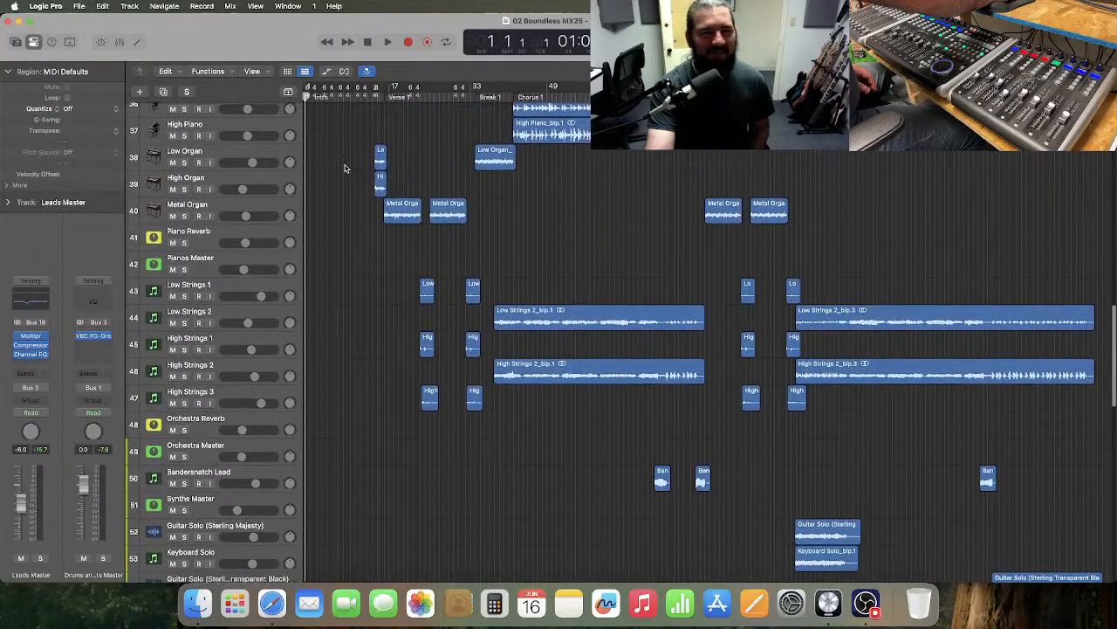
- Open the 02 Song 2 edits project from the Edits Projects folder, closing the current project
{"action": "left_click", "coordinate": [79, 6]}
{"action": "key", "text": "Escape"}
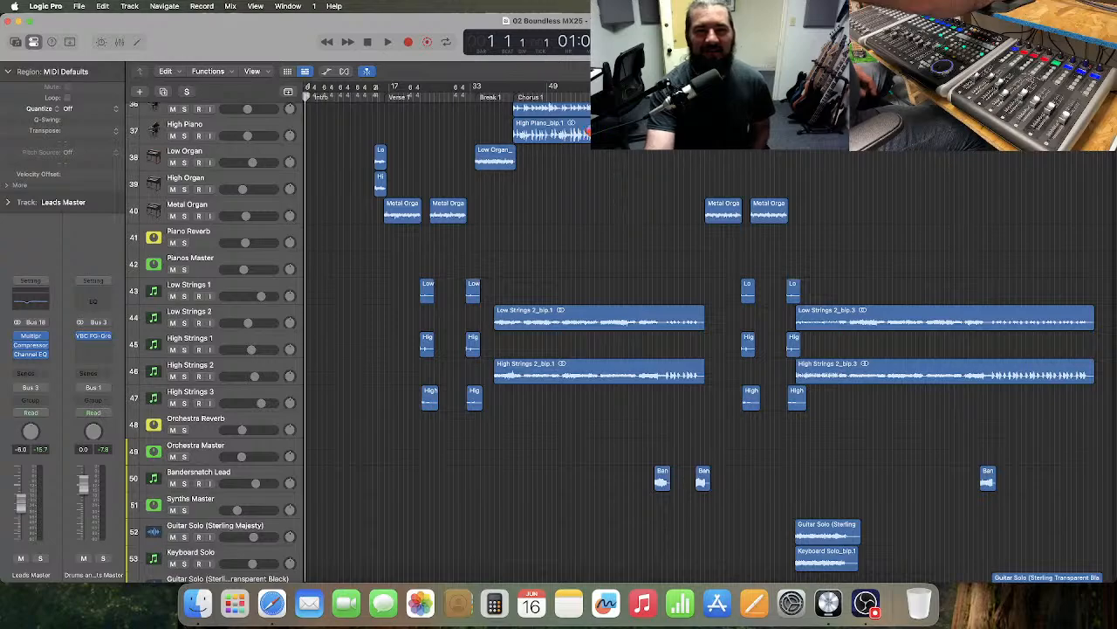
{"action": "key", "text": "super+o"}
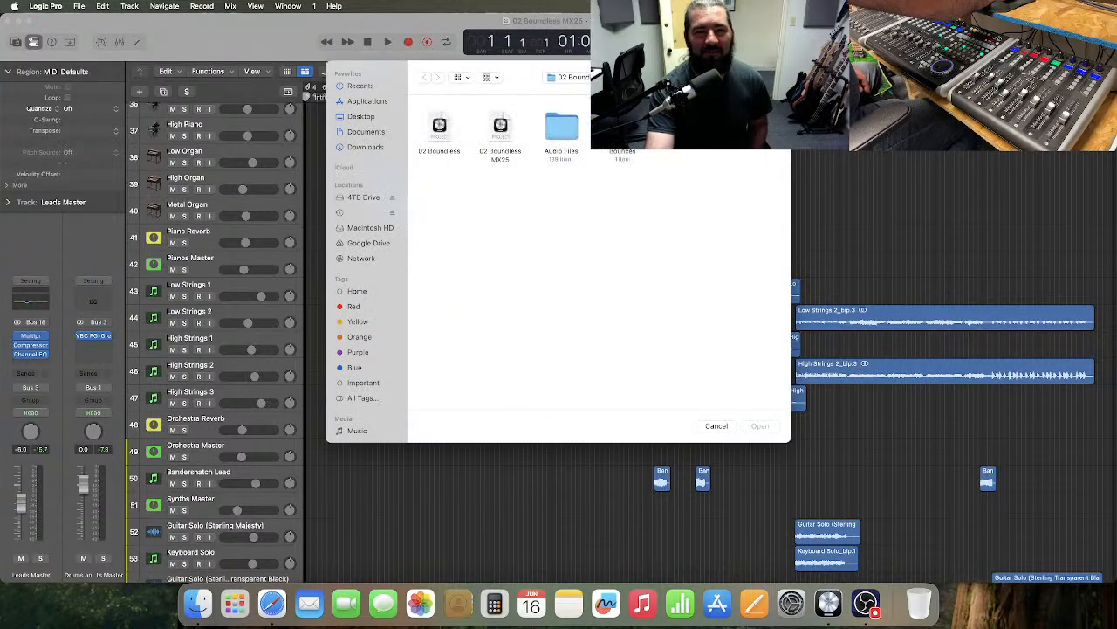
{"action": "left_click", "coordinate": [608, 77]}
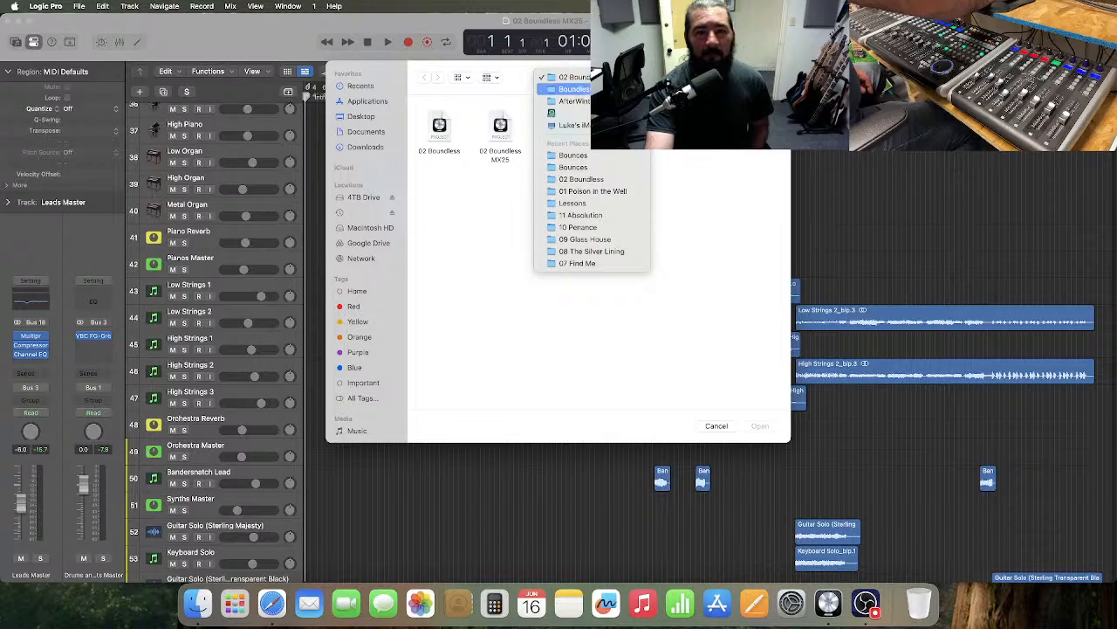
{"action": "left_click", "coordinate": [606, 89]}
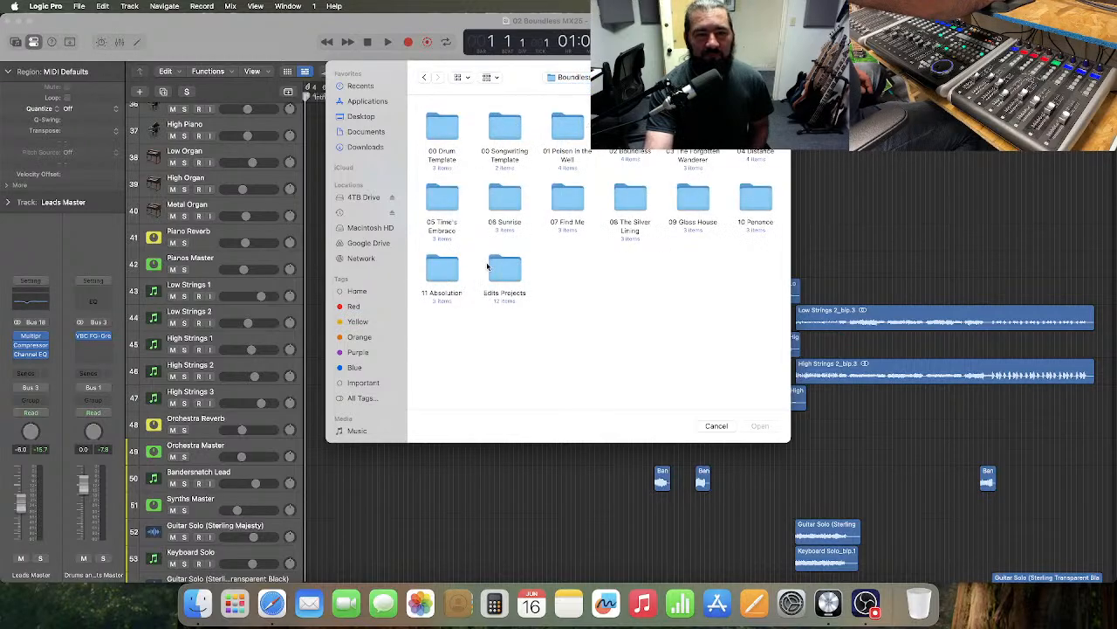
{"action": "double_click", "coordinate": [515, 268]}
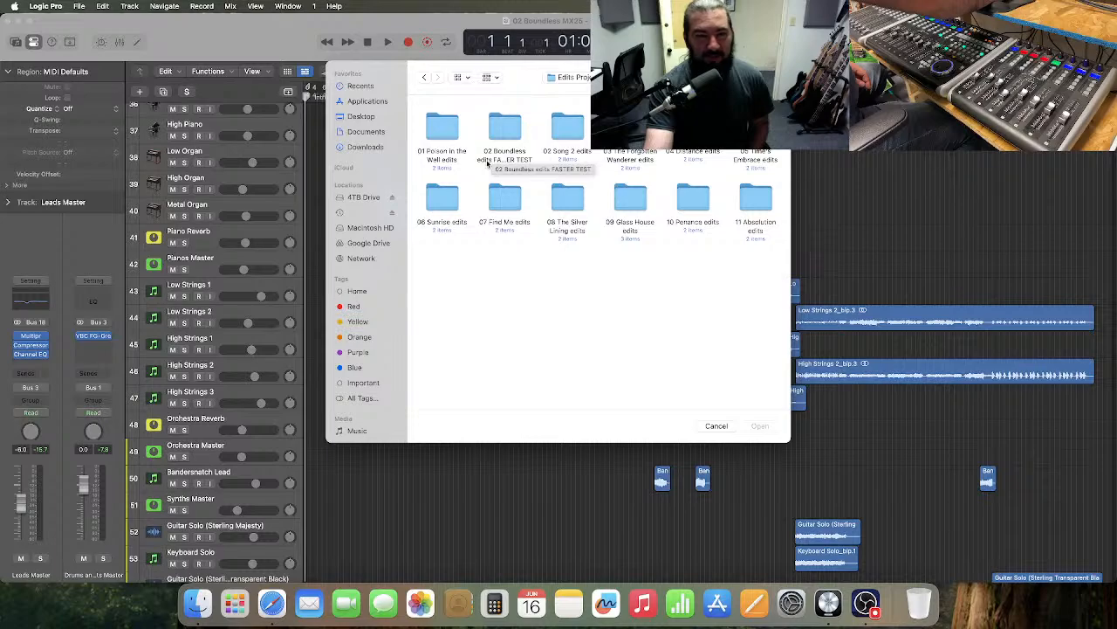
{"action": "double_click", "coordinate": [568, 127]}
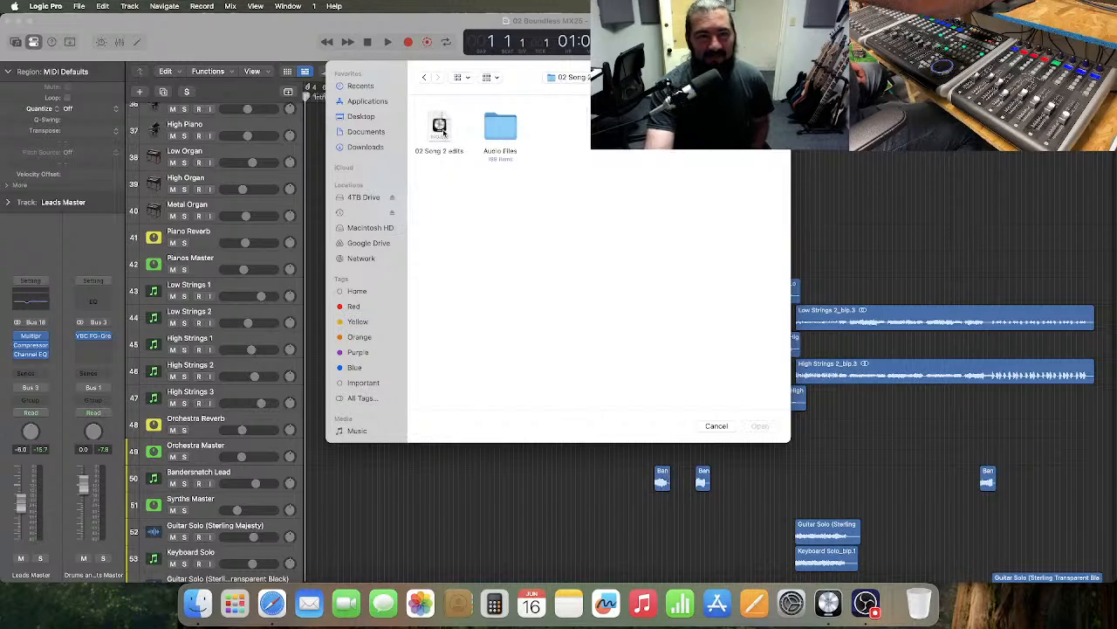
{"action": "double_click", "coordinate": [440, 128]}
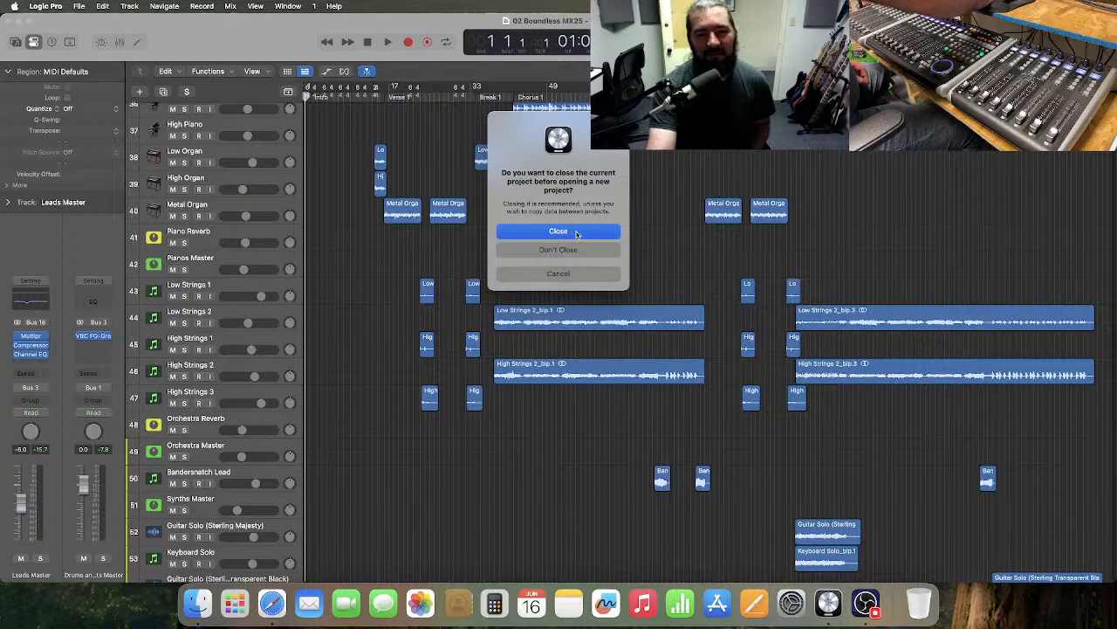
{"action": "left_click", "coordinate": [576, 232]}
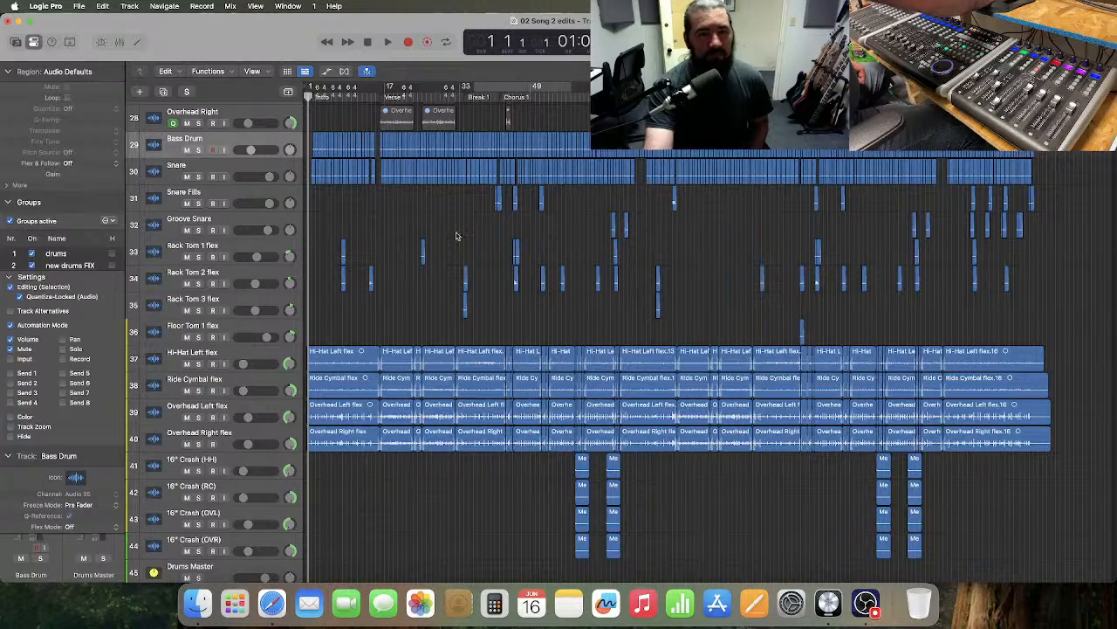
- Add a new audio track below the last guitar track, collapse the Groups settings, and set the track's input to Input 2
{"action": "scroll", "coordinate": [372, 238], "scroll_direction": "down", "scroll_amount": 5}
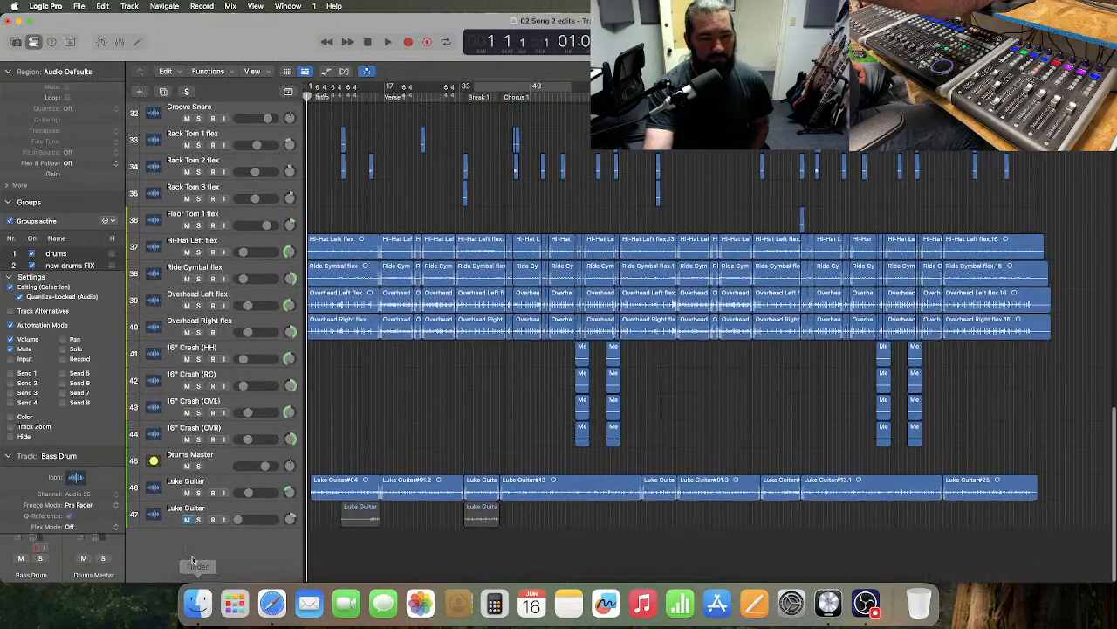
{"action": "double_click", "coordinate": [192, 559]}
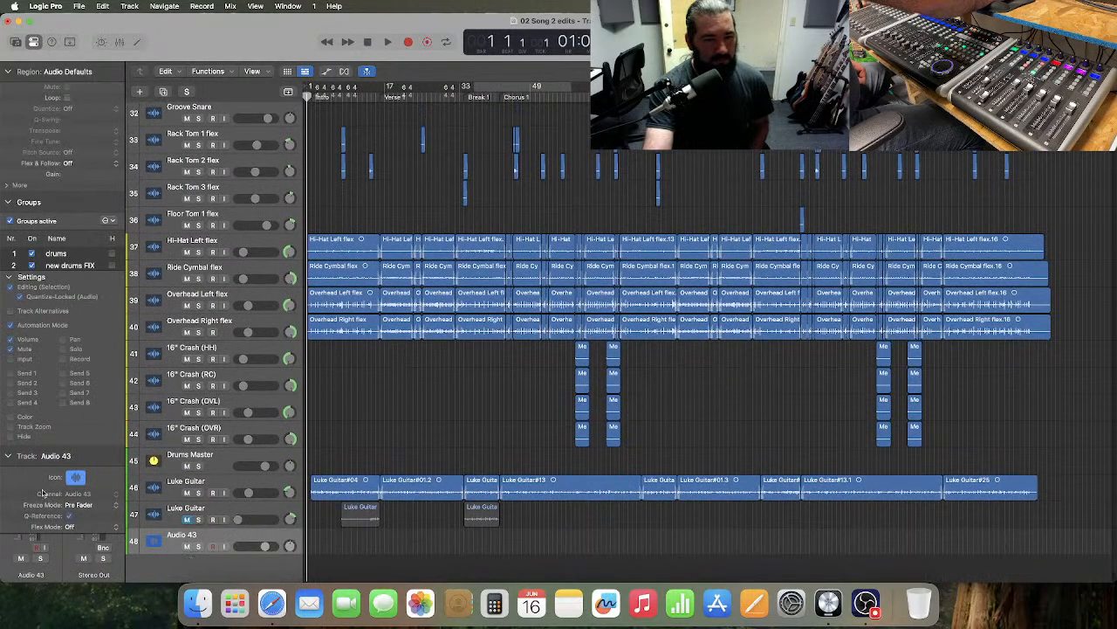
{"action": "left_click", "coordinate": [8, 201]}
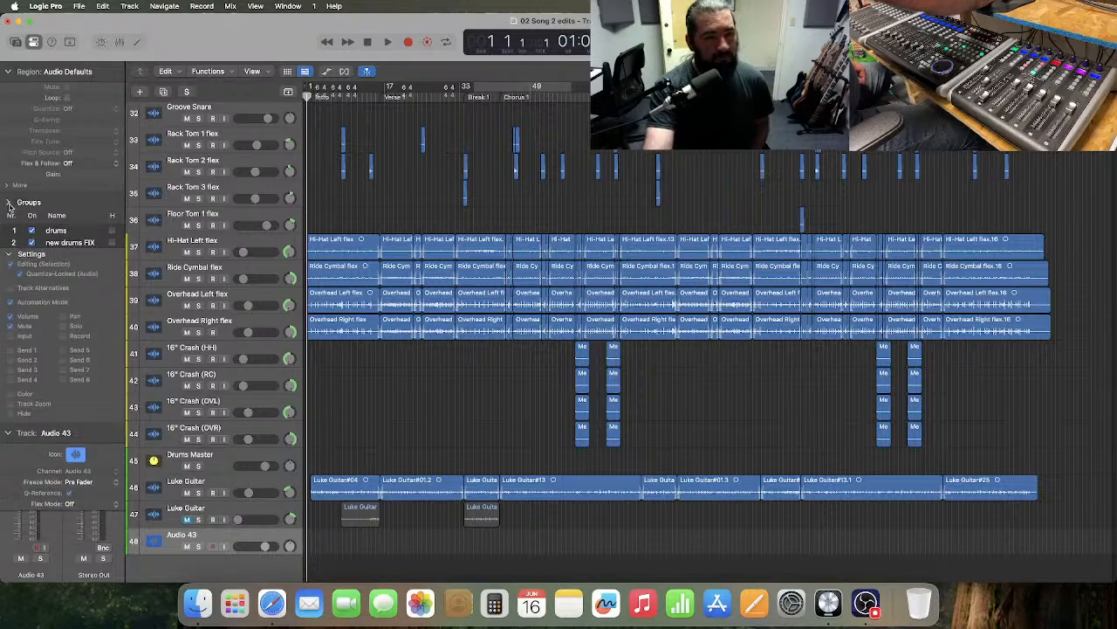
{"action": "left_click", "coordinate": [34, 339]}
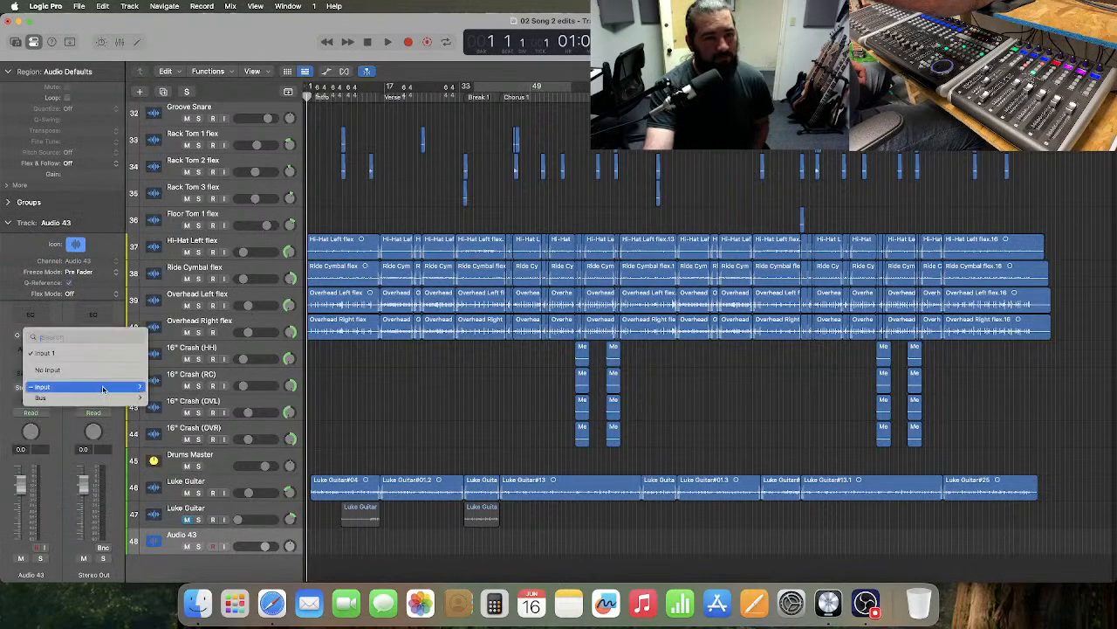
{"action": "mouse_move", "coordinate": [104, 390]}
{"action": "left_click", "coordinate": [159, 223]}
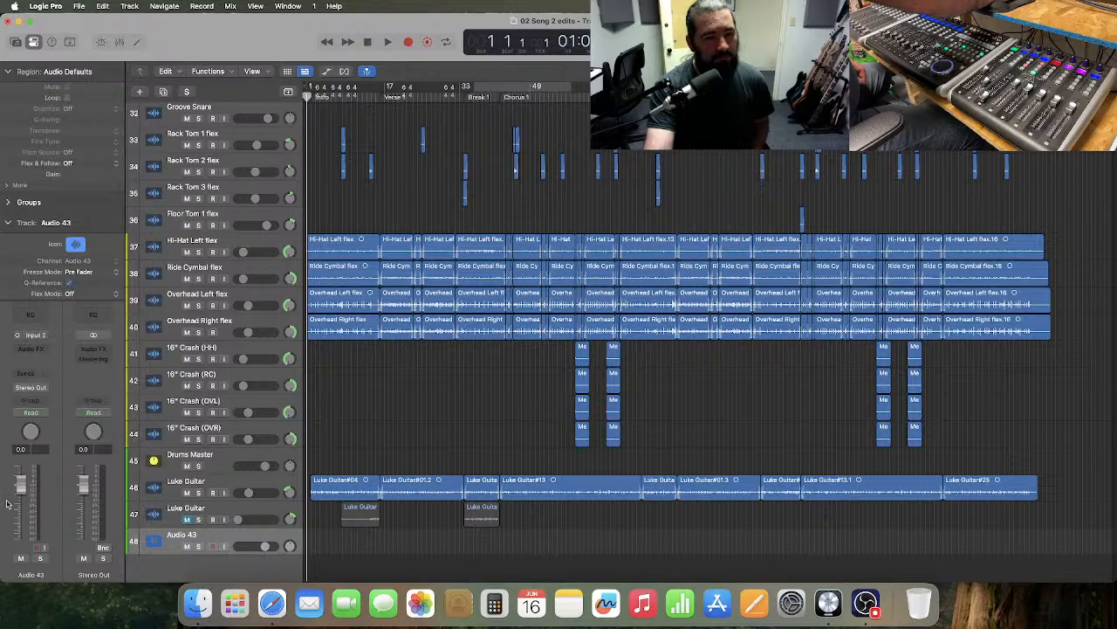
- Input-monitor the new audio track with its fader pulled fully down to -∞, and add a send to Bus 32
{"action": "left_click_drag", "start_coordinate": [21, 485], "coordinate": [21, 538]}
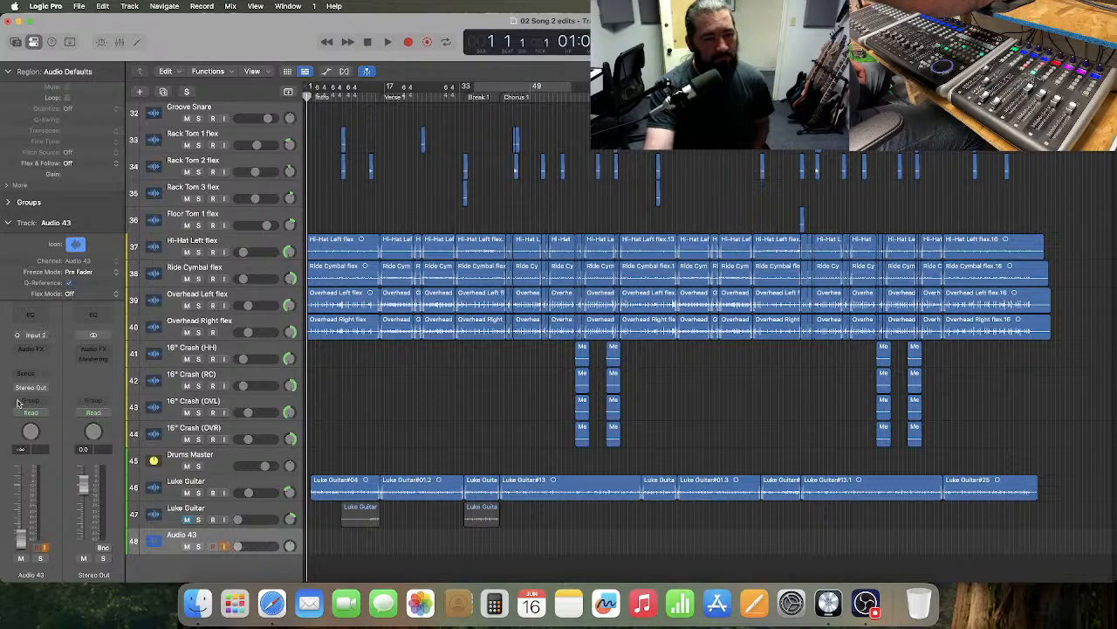
{"action": "left_click", "coordinate": [28, 374]}
{"action": "mouse_move", "coordinate": [99, 469]}
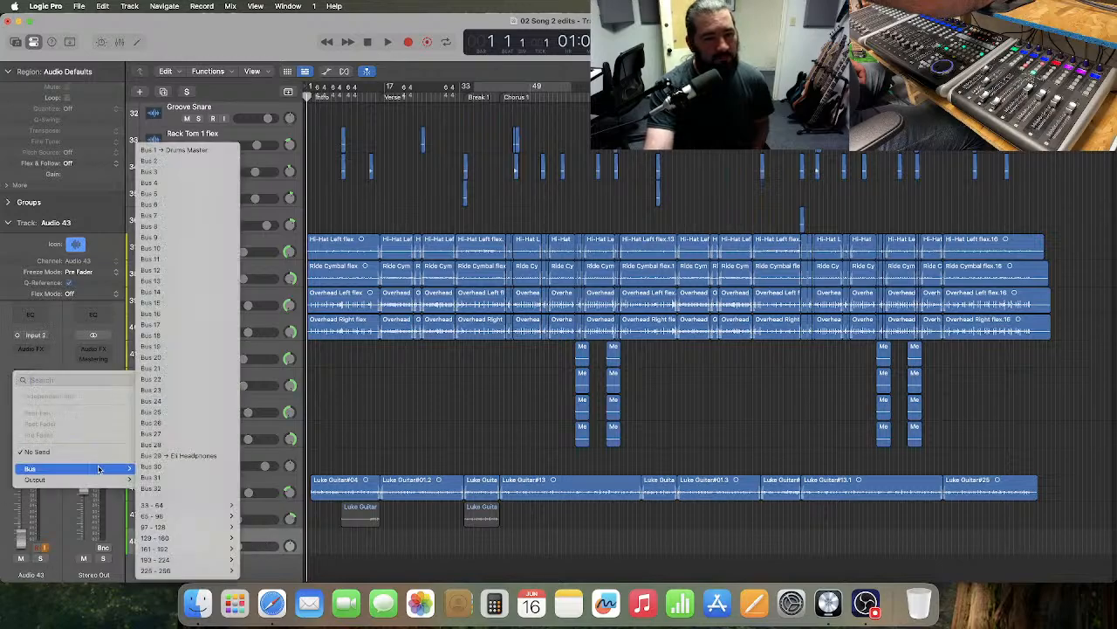
{"action": "left_click", "coordinate": [155, 488]}
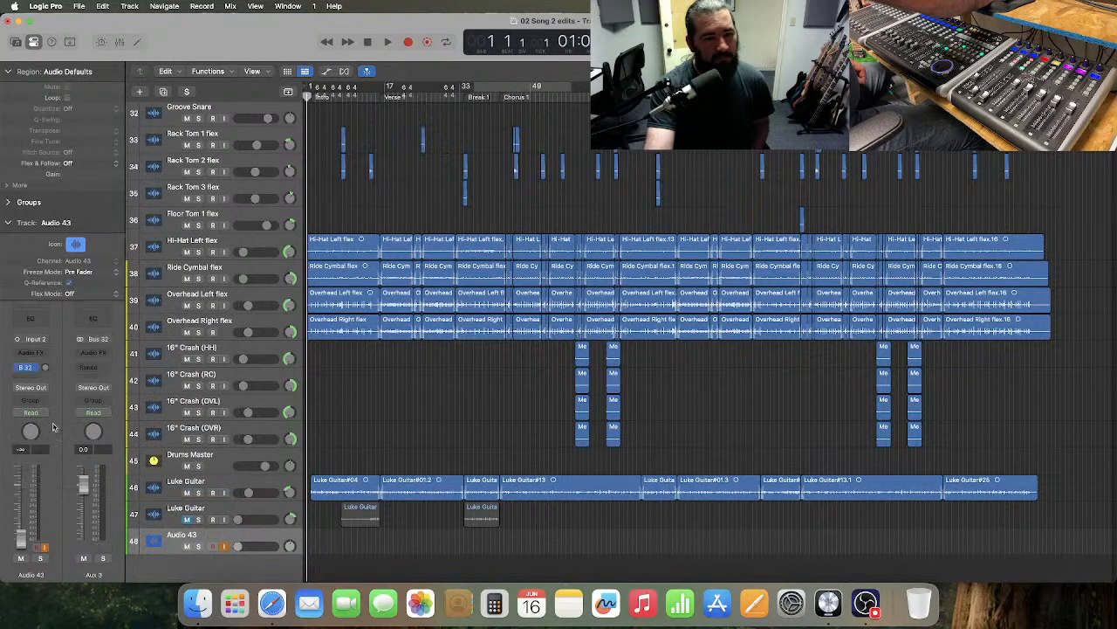
- Raise the new audio track's Bus 32 send to its default level and switch the send to Pre Fader
{"action": "left_click", "coordinate": [46, 371], "text": "alt"}
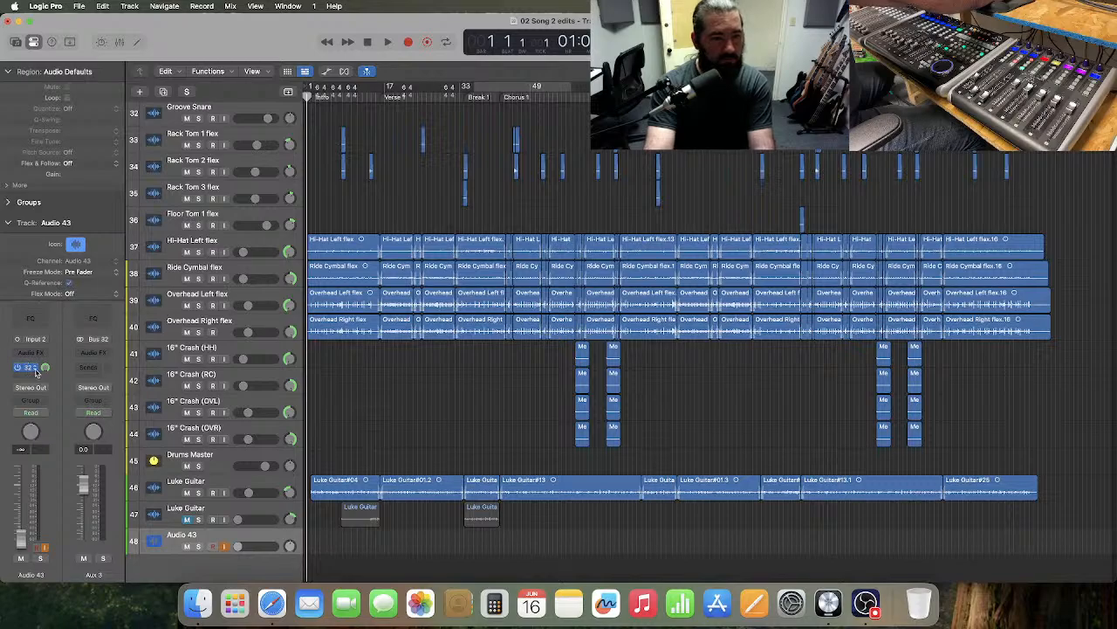
{"action": "left_click", "coordinate": [28, 368]}
{"action": "left_click", "coordinate": [54, 440]}
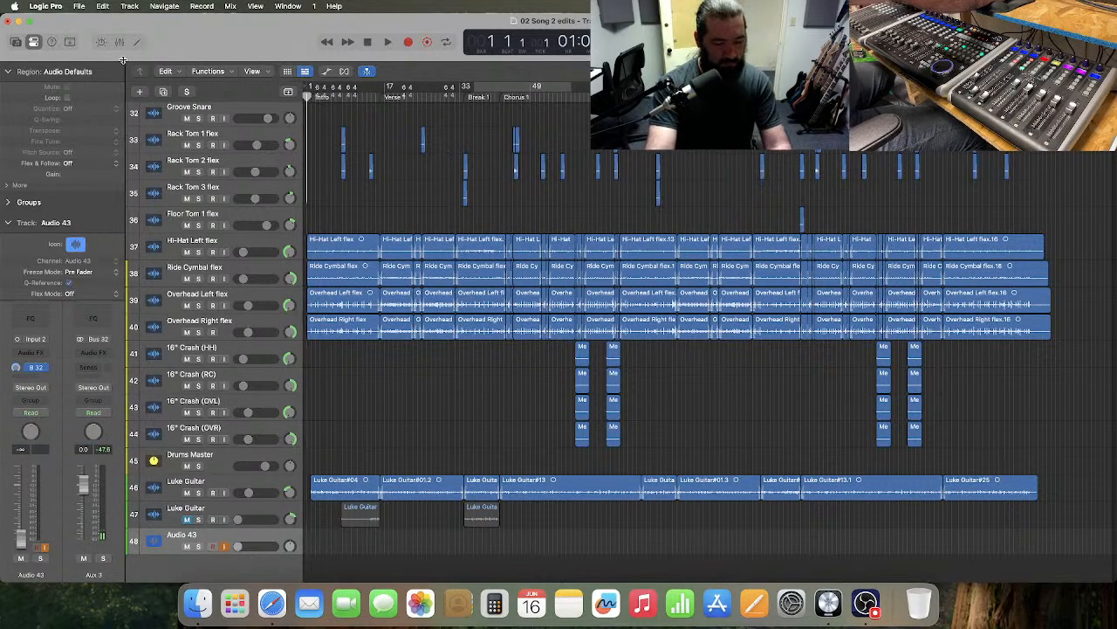
- In the mixer, route the output of the new Bus 32 aux channel to Output 19-20
{"action": "key", "text": "x"}
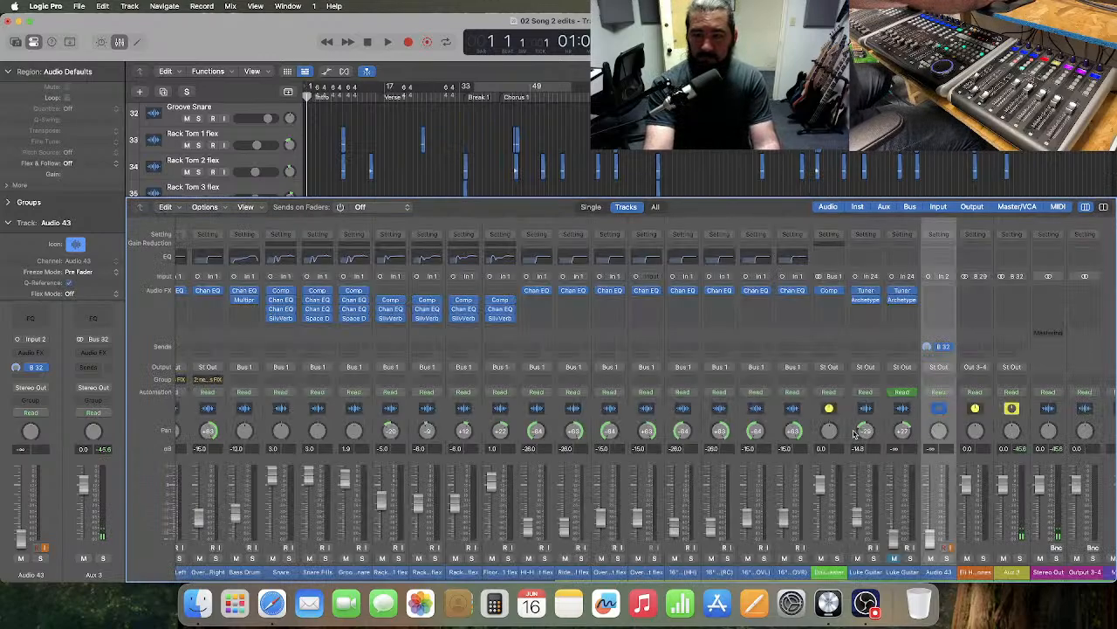
{"action": "scroll", "coordinate": [855, 433], "scroll_direction": "right", "scroll_amount": 3}
{"action": "left_click", "coordinate": [989, 366]}
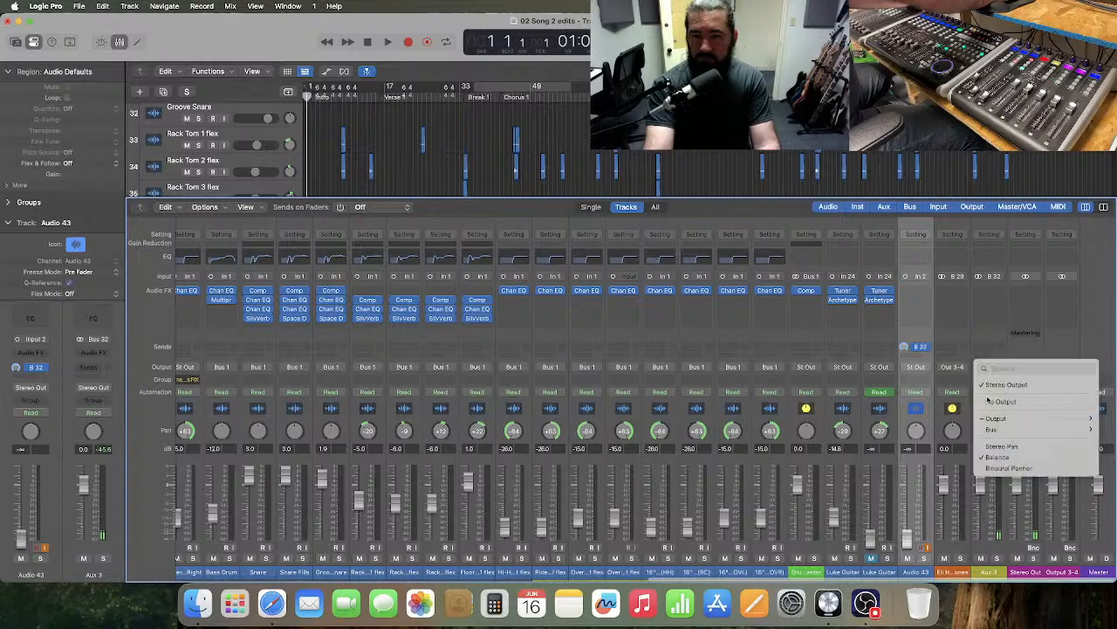
{"action": "mouse_move", "coordinate": [1005, 420]}
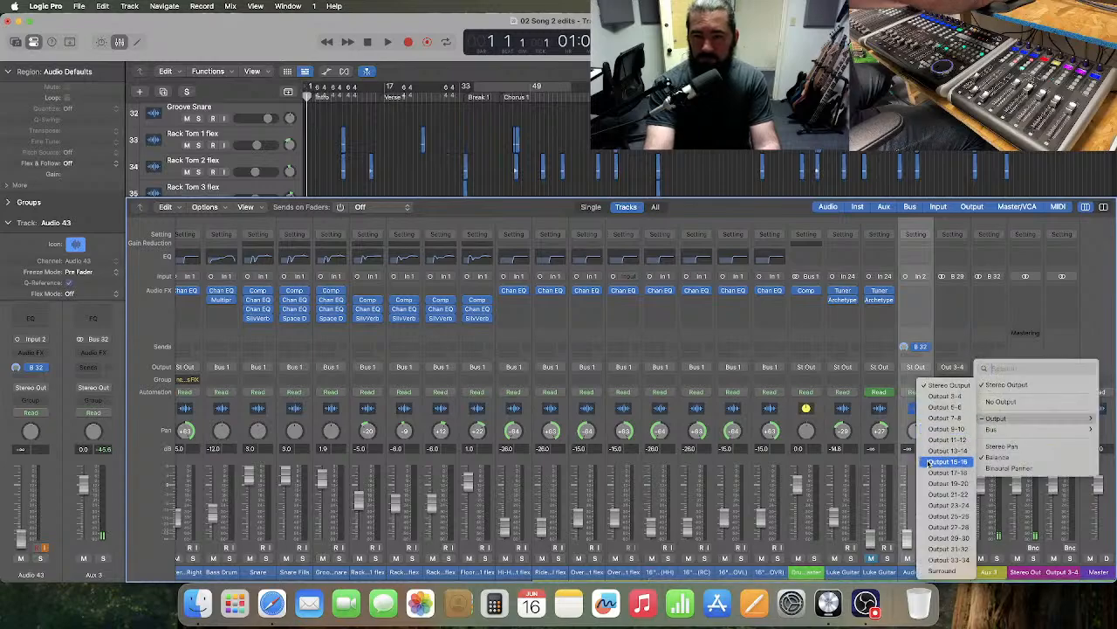
{"action": "left_click", "coordinate": [966, 484]}
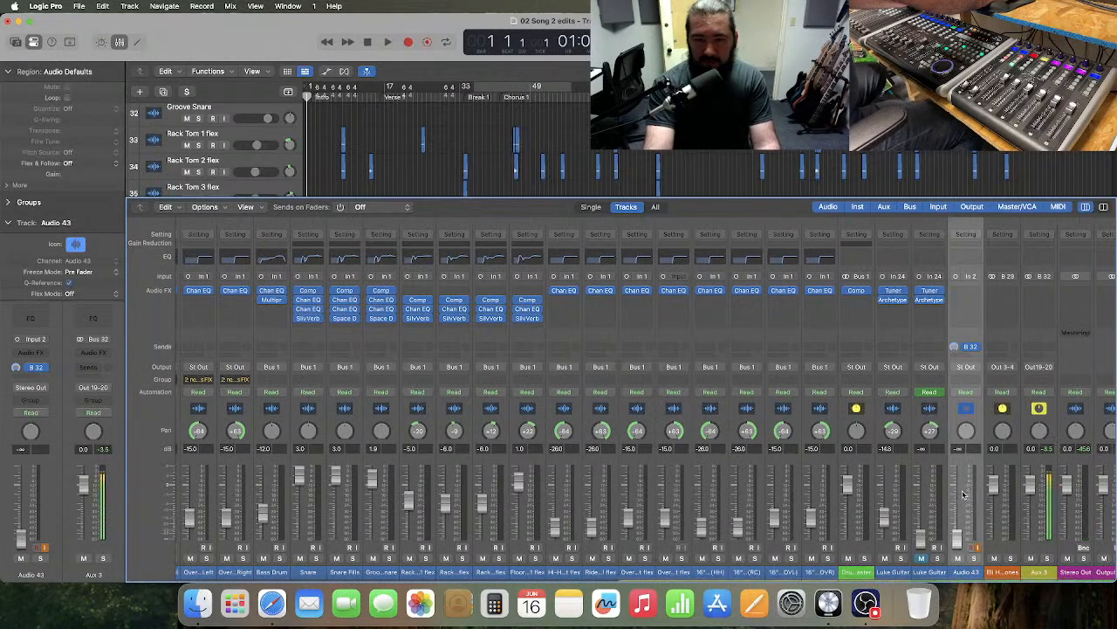
- Select and mute all the older drum channels, from the first Bass Drum through the Overhead Right channel just before the unmuted Bass Drum
{"action": "scroll", "coordinate": [964, 495], "scroll_direction": "right", "scroll_amount": 3}
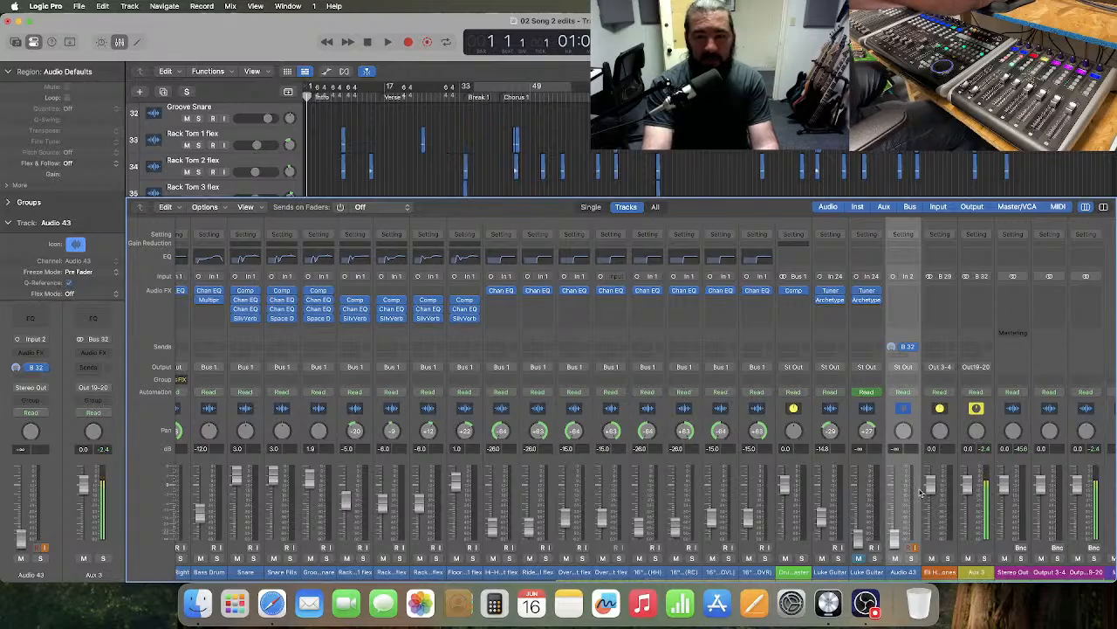
{"action": "scroll", "coordinate": [910, 487], "scroll_direction": "left", "scroll_amount": 2}
{"action": "scroll", "coordinate": [911, 487], "scroll_direction": "left", "scroll_amount": 20}
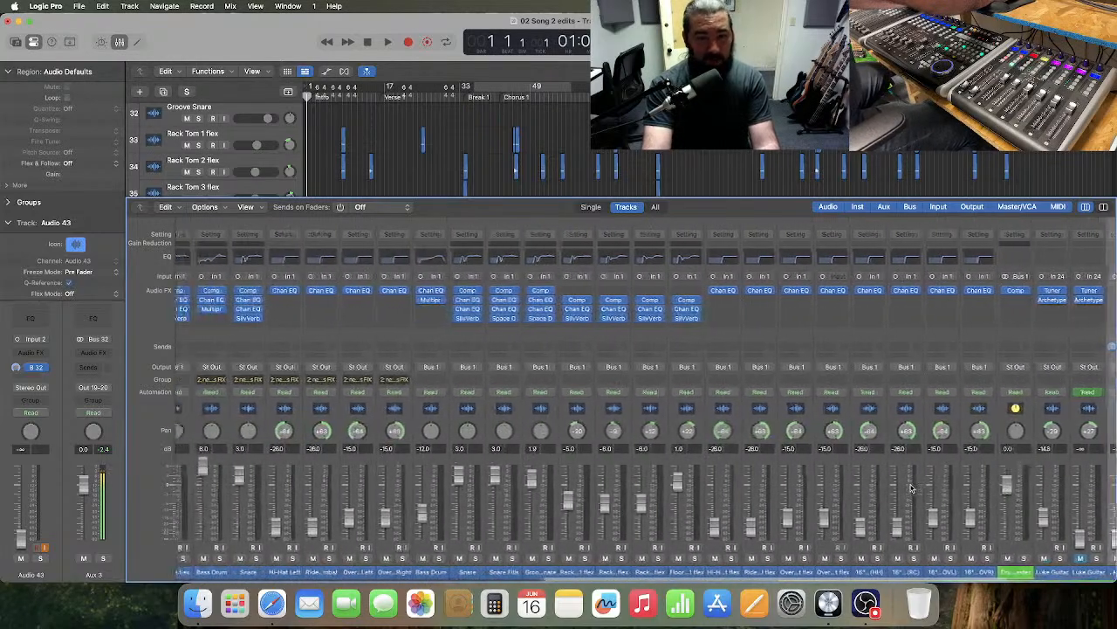
{"action": "scroll", "coordinate": [911, 488], "scroll_direction": "left", "scroll_amount": 10}
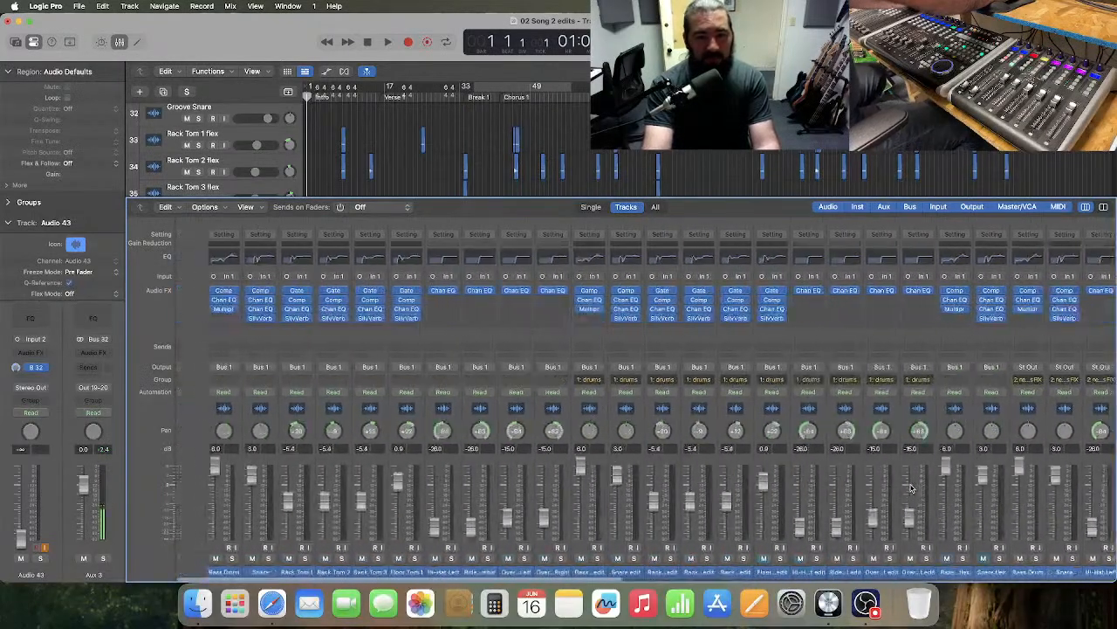
{"action": "scroll", "coordinate": [763, 475], "scroll_direction": "right", "scroll_amount": 18}
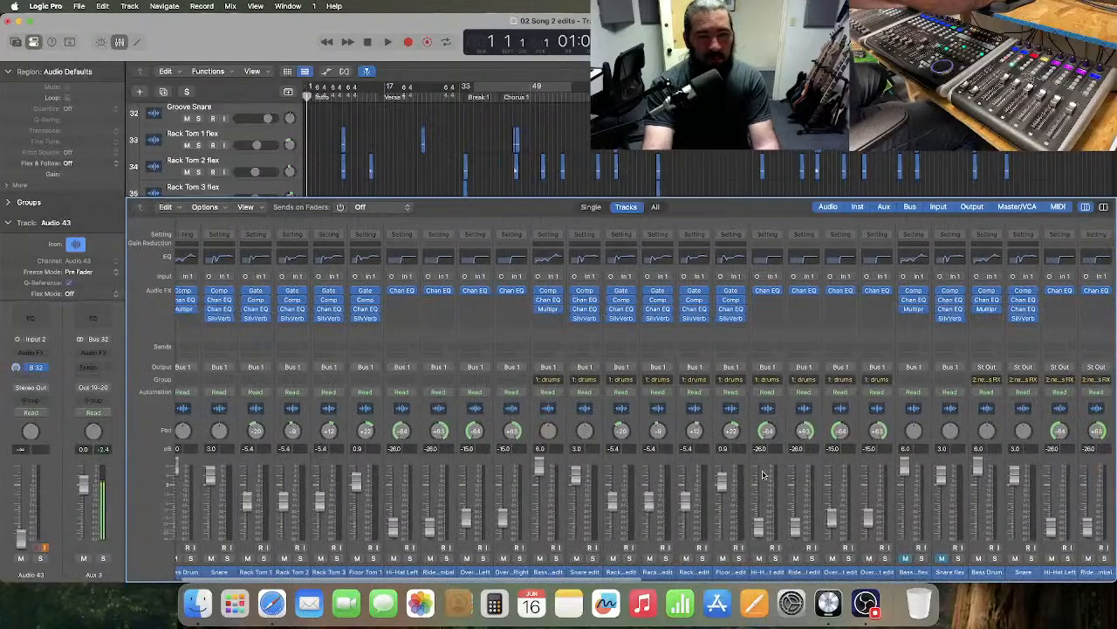
{"action": "scroll", "coordinate": [763, 475], "scroll_direction": "right", "scroll_amount": 4}
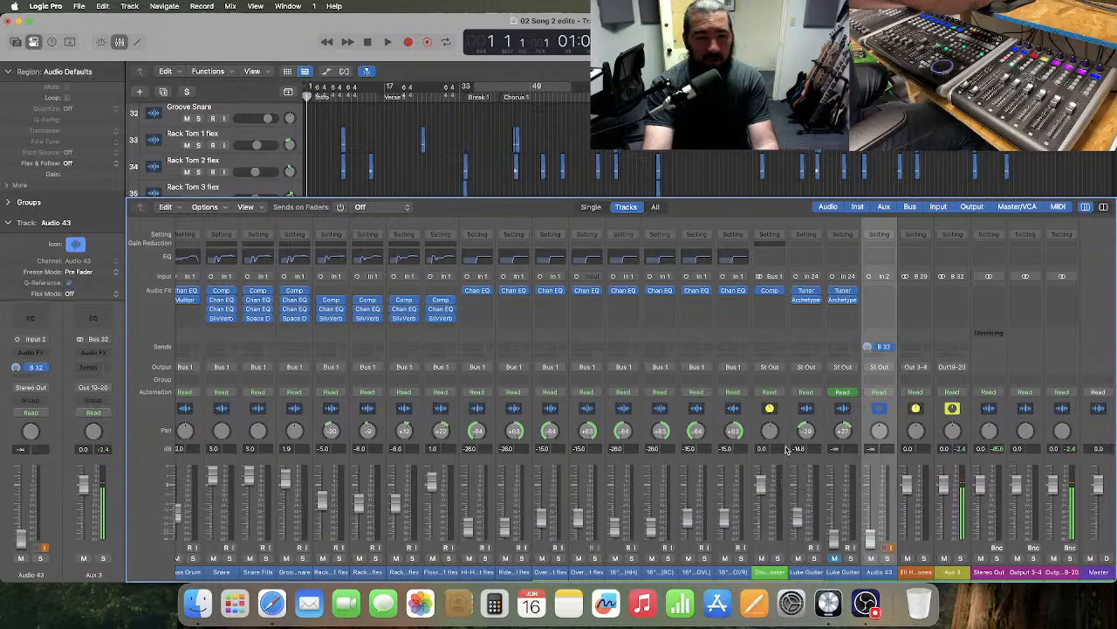
{"action": "scroll", "coordinate": [786, 449], "scroll_direction": "left", "scroll_amount": 2}
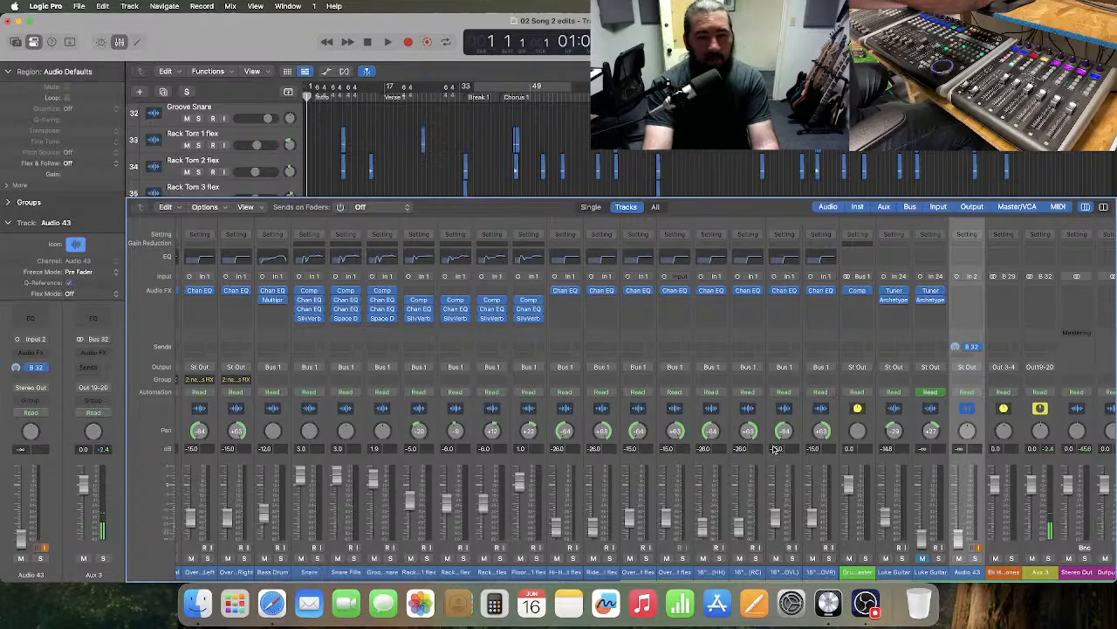
{"action": "scroll", "coordinate": [550, 461], "scroll_direction": "left", "scroll_amount": 4}
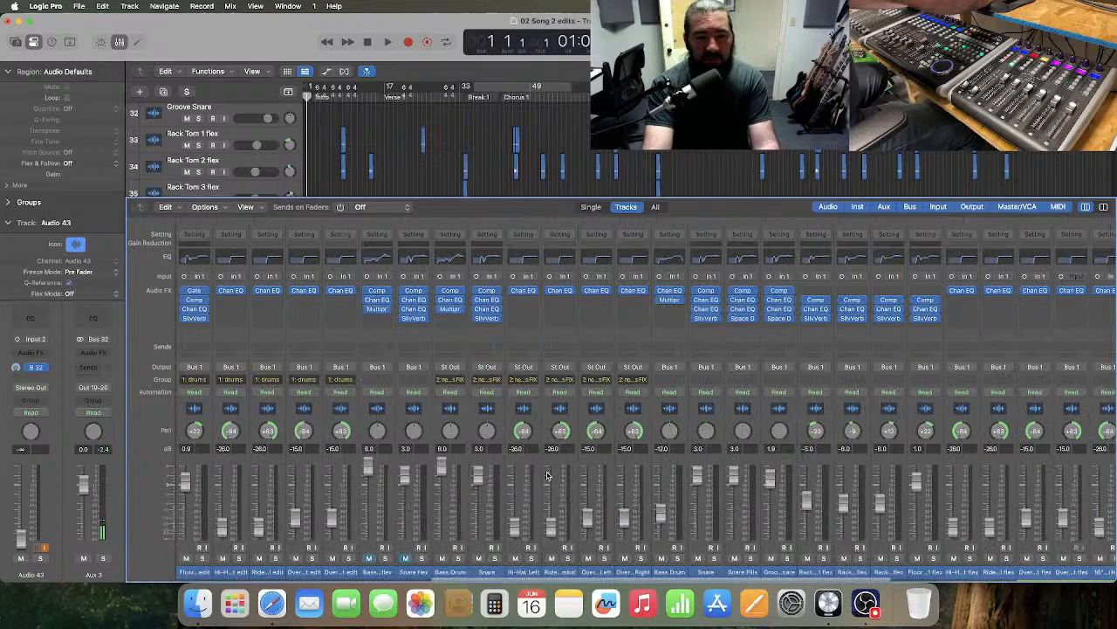
{"action": "scroll", "coordinate": [522, 479], "scroll_direction": "left", "scroll_amount": 10}
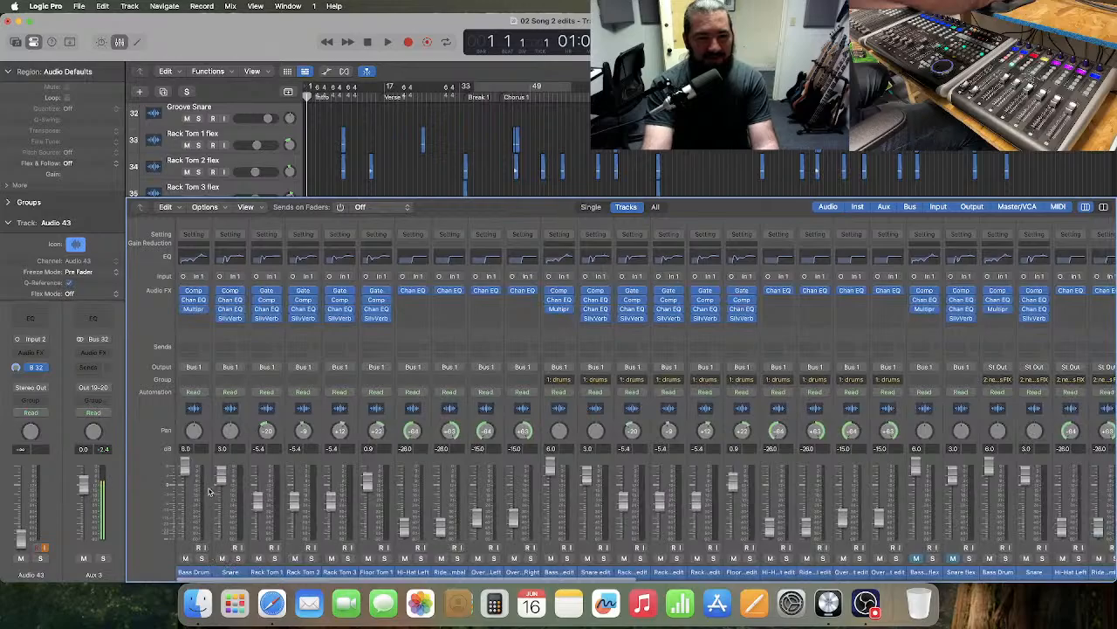
{"action": "left_click", "coordinate": [207, 423]}
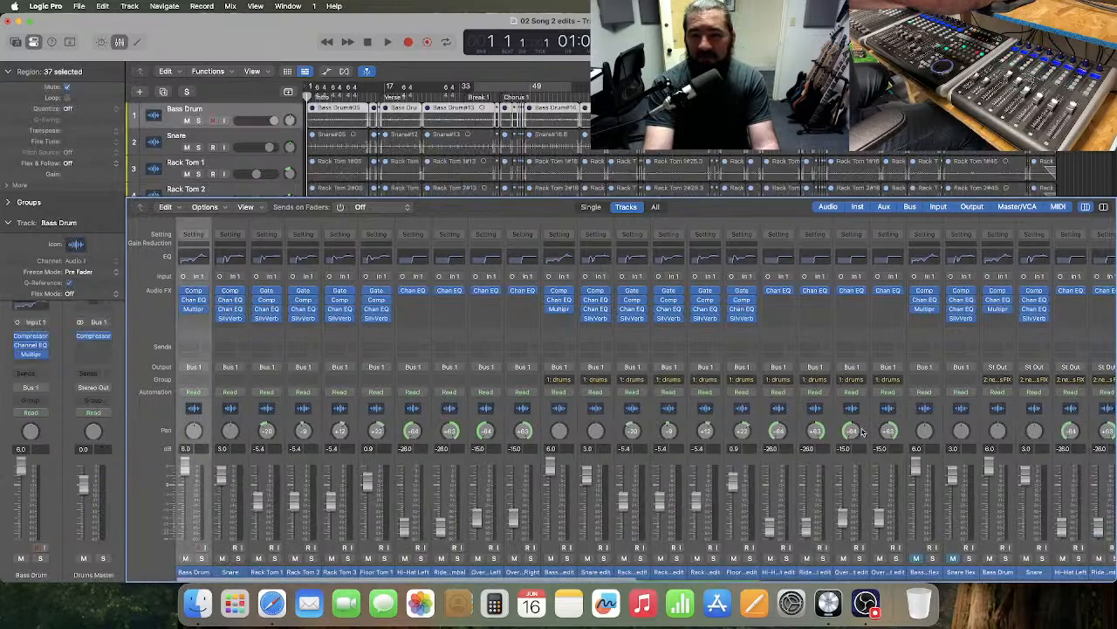
{"action": "scroll", "coordinate": [902, 434], "scroll_direction": "right", "scroll_amount": 3}
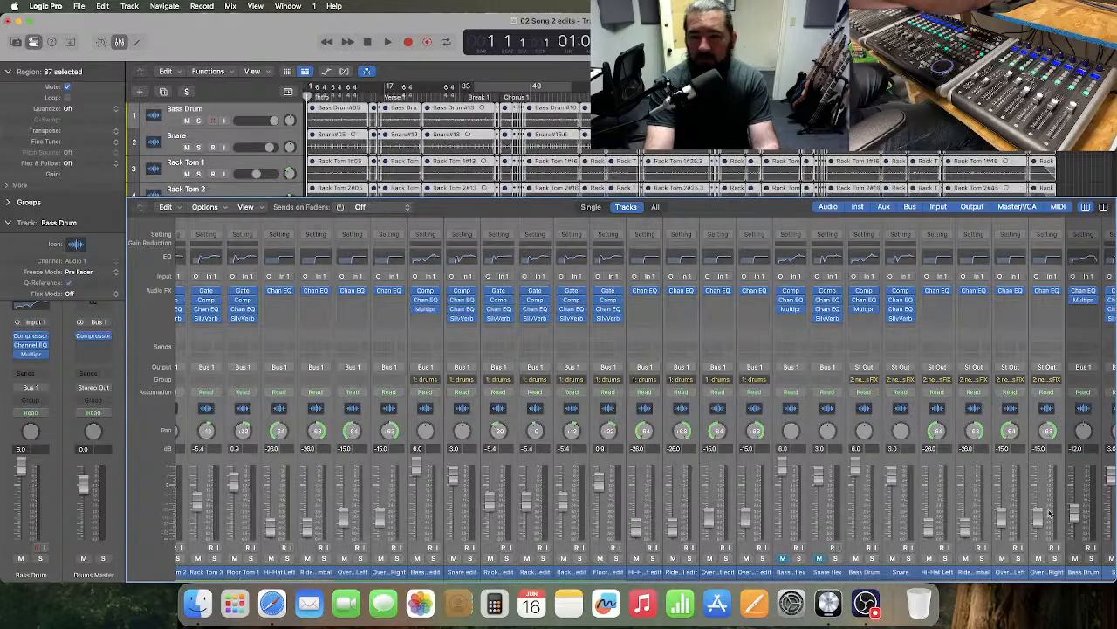
{"action": "left_click", "coordinate": [1038, 566], "text": "shift"}
{"action": "scroll", "coordinate": [899, 519], "scroll_direction": "right", "scroll_amount": 5}
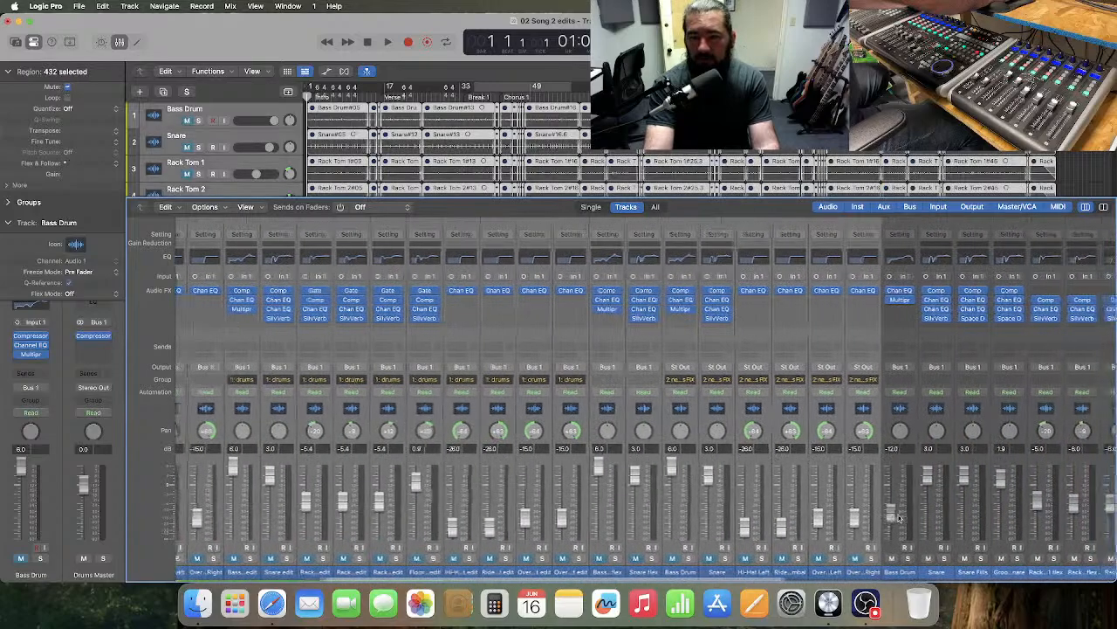
- Add a Bus 32 send to the Drums Master channel and set its level to 0
{"action": "scroll", "coordinate": [899, 518], "scroll_direction": "right", "scroll_amount": 10}
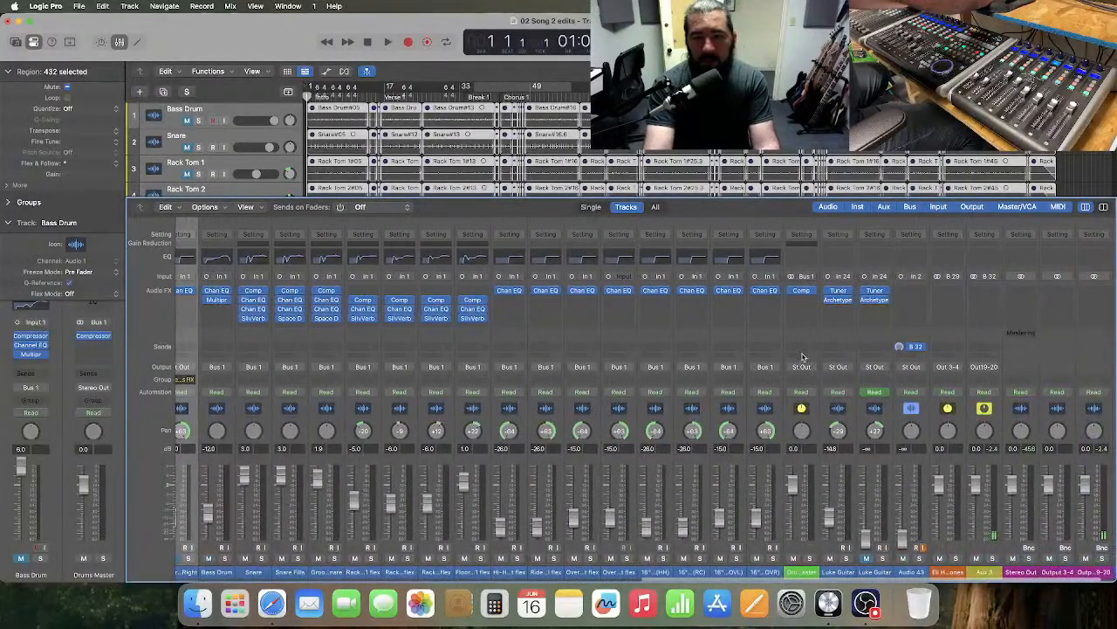
{"action": "left_click", "coordinate": [796, 348]}
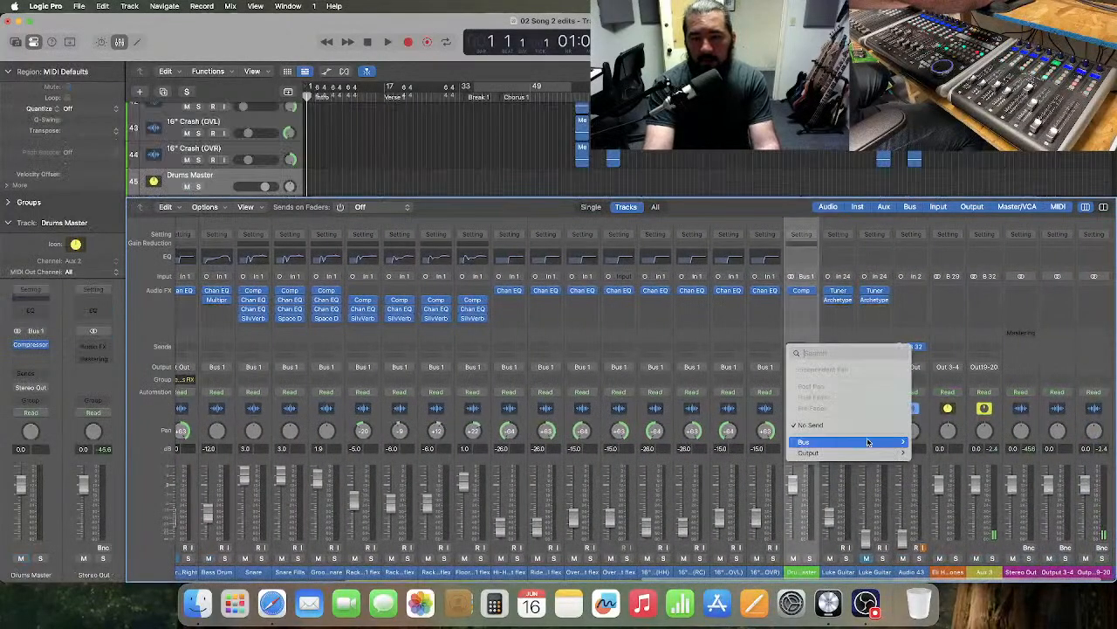
{"action": "mouse_move", "coordinate": [833, 443]}
{"action": "left_click", "coordinate": [925, 487]}
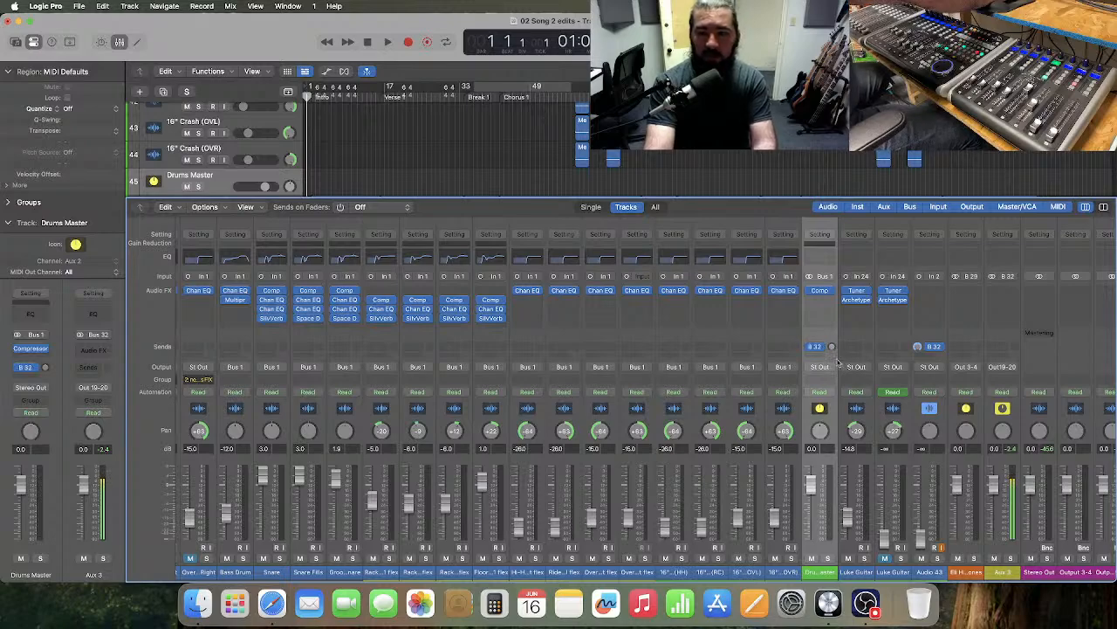
{"action": "double_click", "coordinate": [832, 347]}
{"action": "type", "text": "0"}
{"action": "key", "text": "Return"}
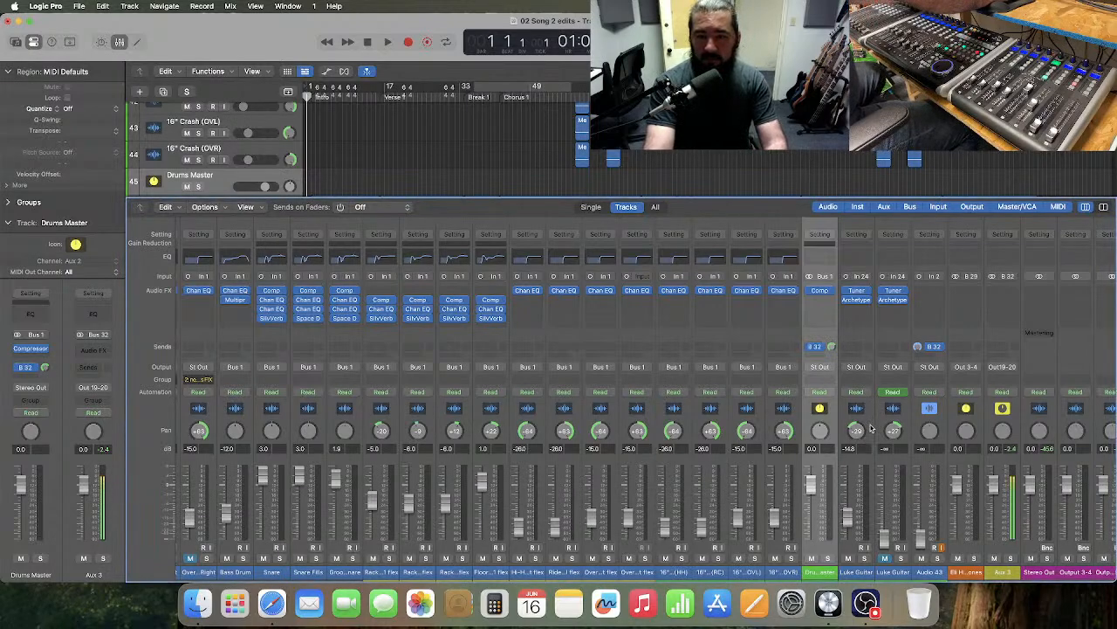
- Unmute the second guitar track in the arrangement and bring the mixer back into view
{"action": "key", "text": "x"}
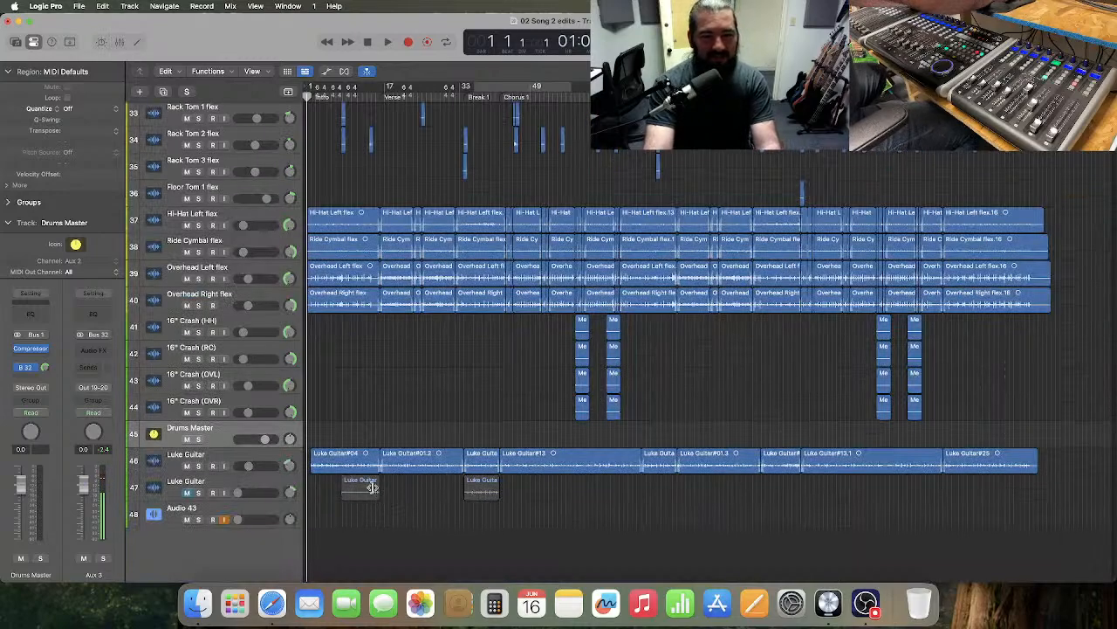
{"action": "left_click", "coordinate": [186, 493]}
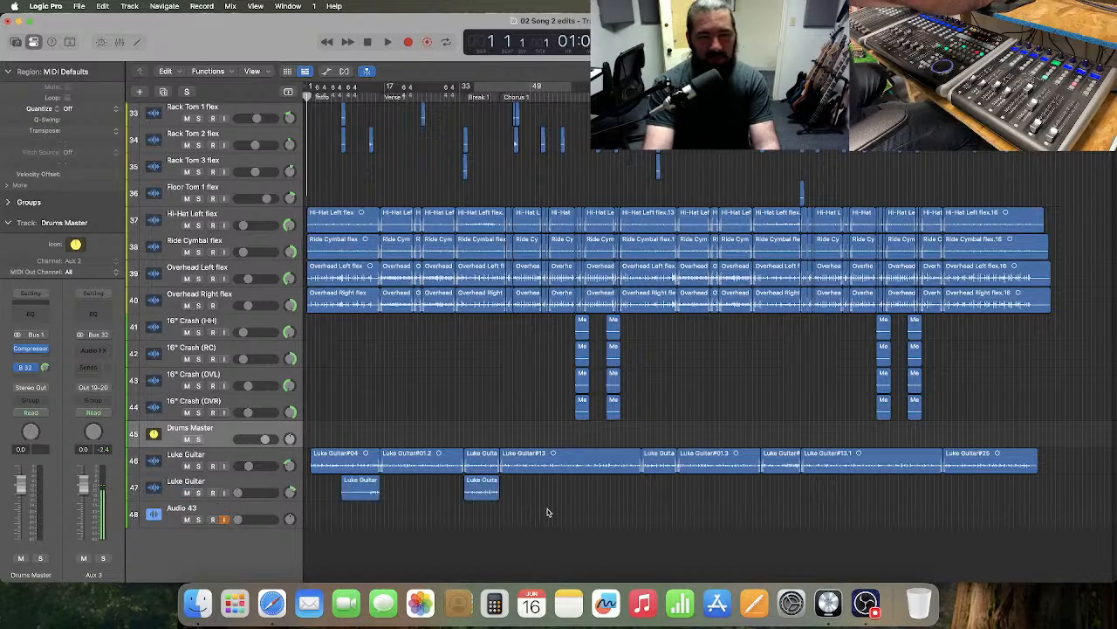
{"action": "key", "text": "x"}
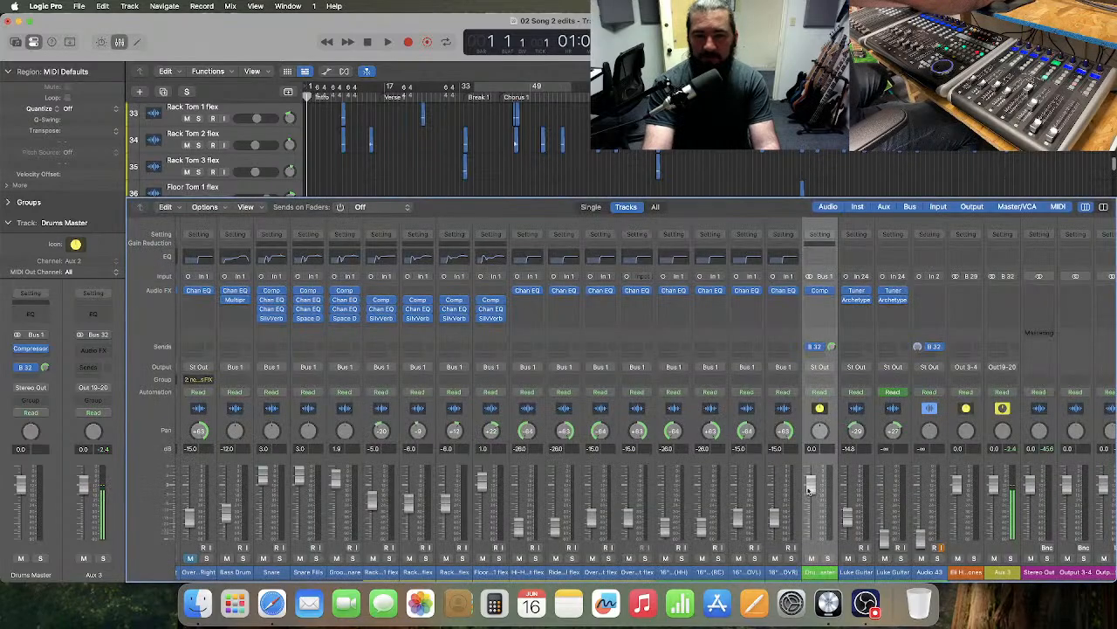
- Select both guitar channels, add a send to Bus 32 on them, and raise the sends to their default level
{"action": "left_click", "coordinate": [848, 417]}
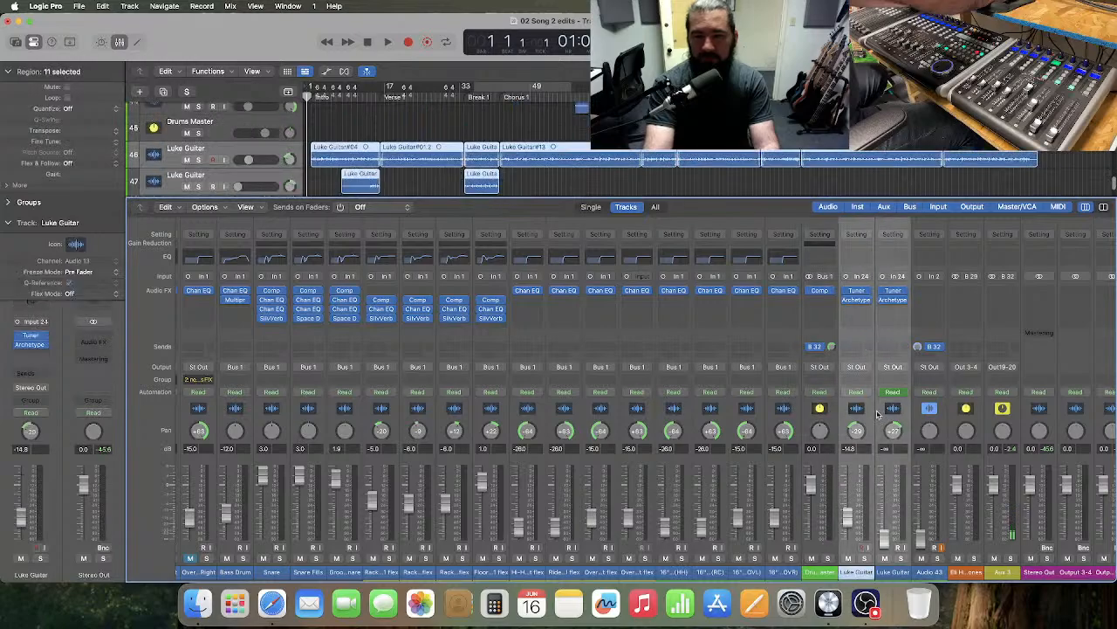
{"action": "left_click", "coordinate": [856, 347]}
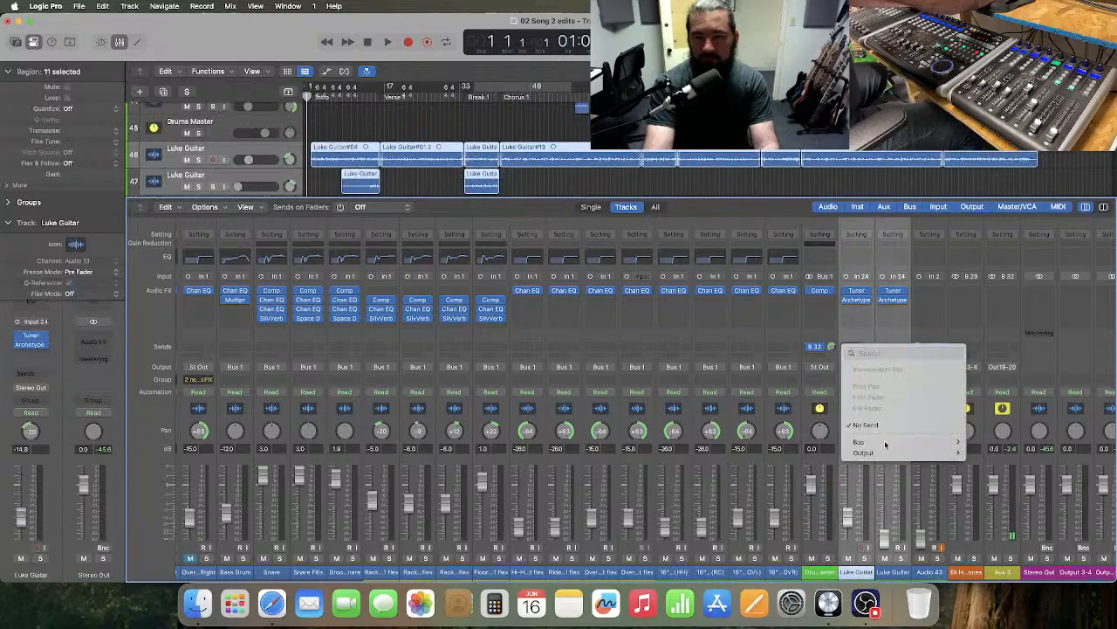
{"action": "mouse_move", "coordinate": [886, 445]}
{"action": "left_click", "coordinate": [1003, 492]}
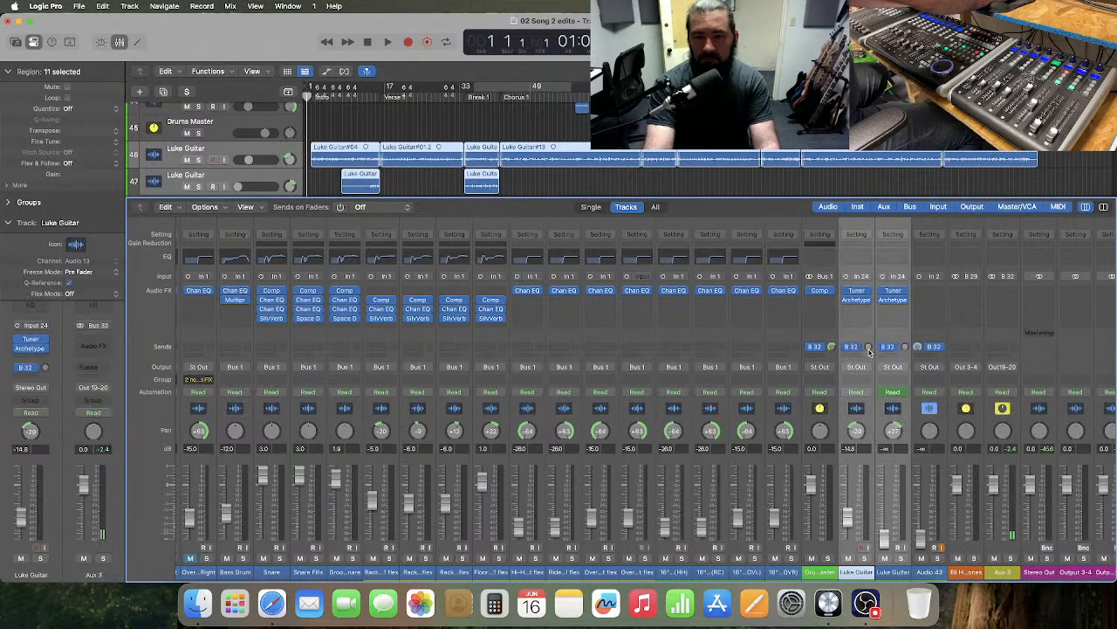
{"action": "left_click", "coordinate": [869, 347], "text": "alt"}
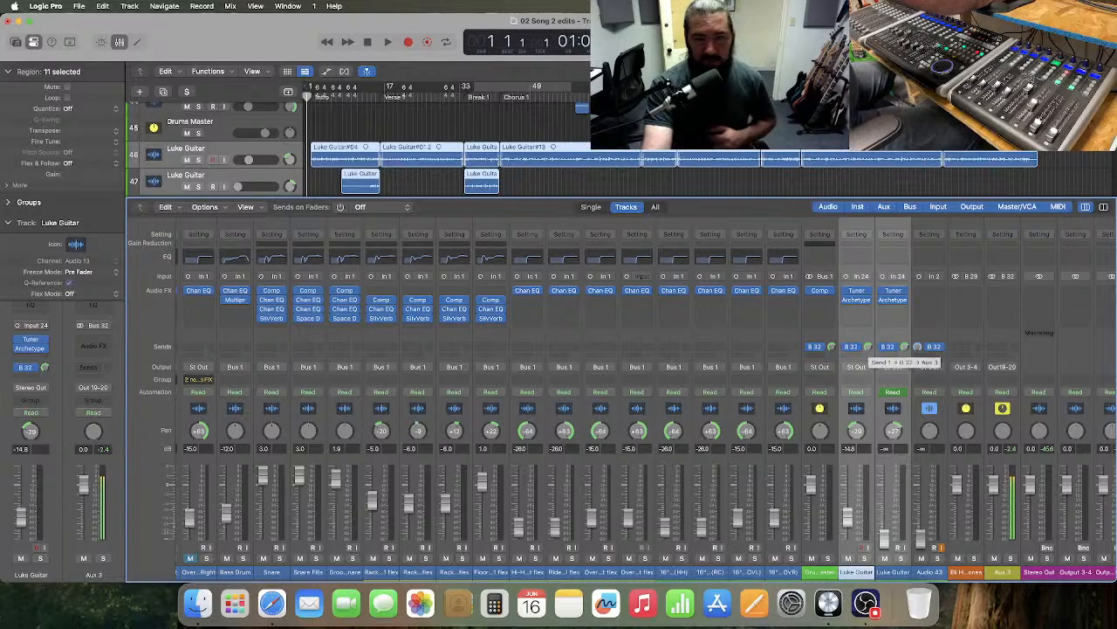
- Audition the song from bar 1 to about bar 30 with the drums and guitars feeding Bus 32
{"action": "left_click", "coordinate": [698, 185]}
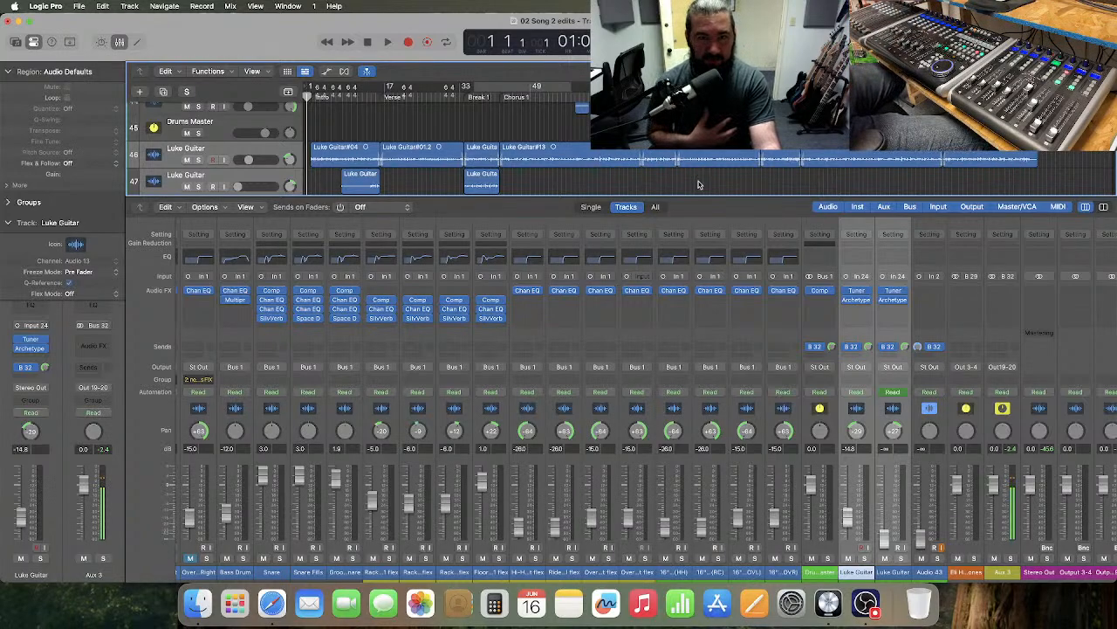
{"action": "key", "text": "space"}
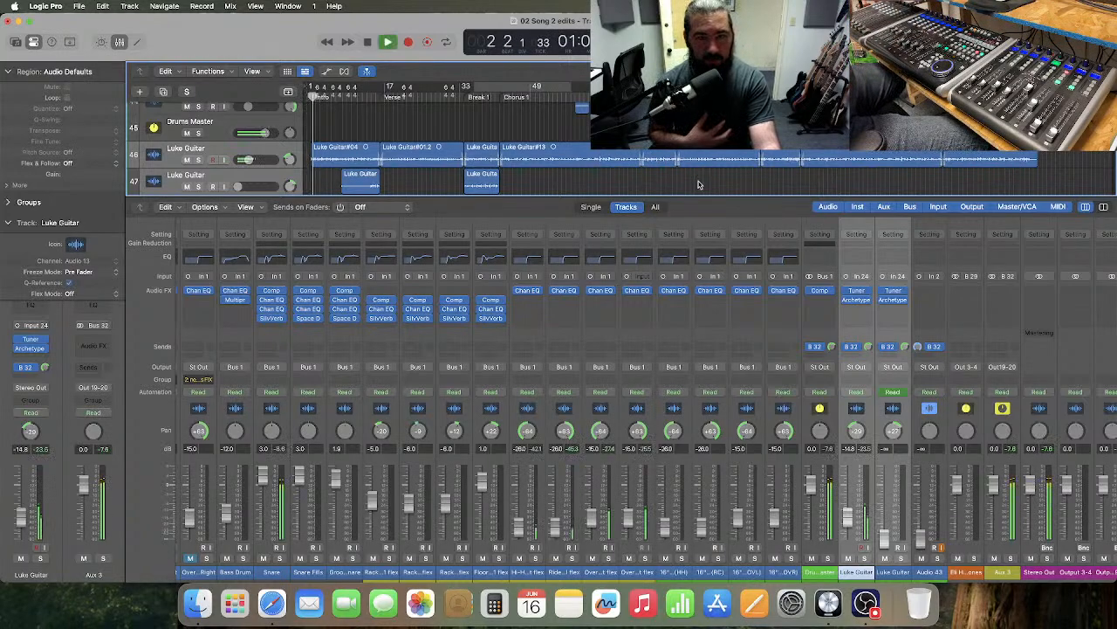
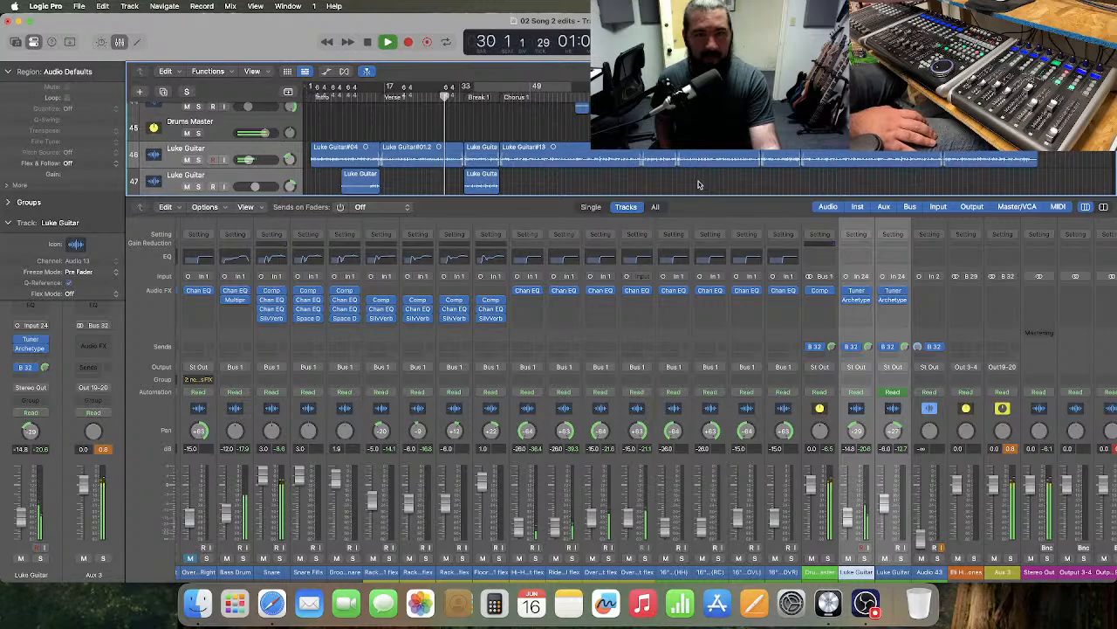
{"action": "key", "text": "space"}
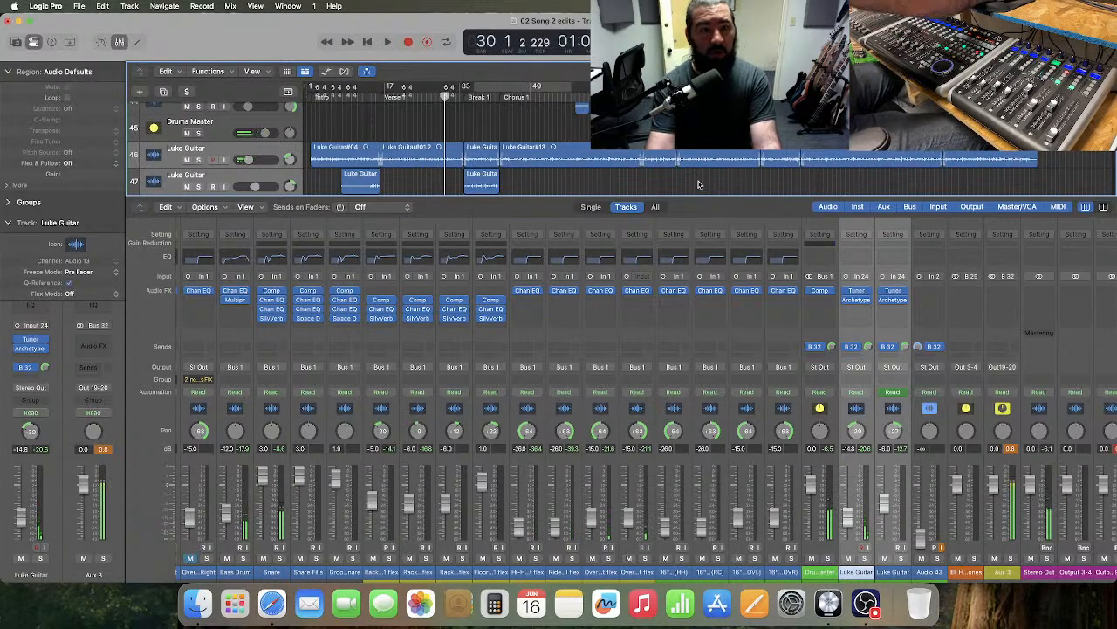
- Move the playhead to bar 33 at the Break 1 marker and audition the song into Chorus 1
{"action": "left_click", "coordinate": [289, 93]}
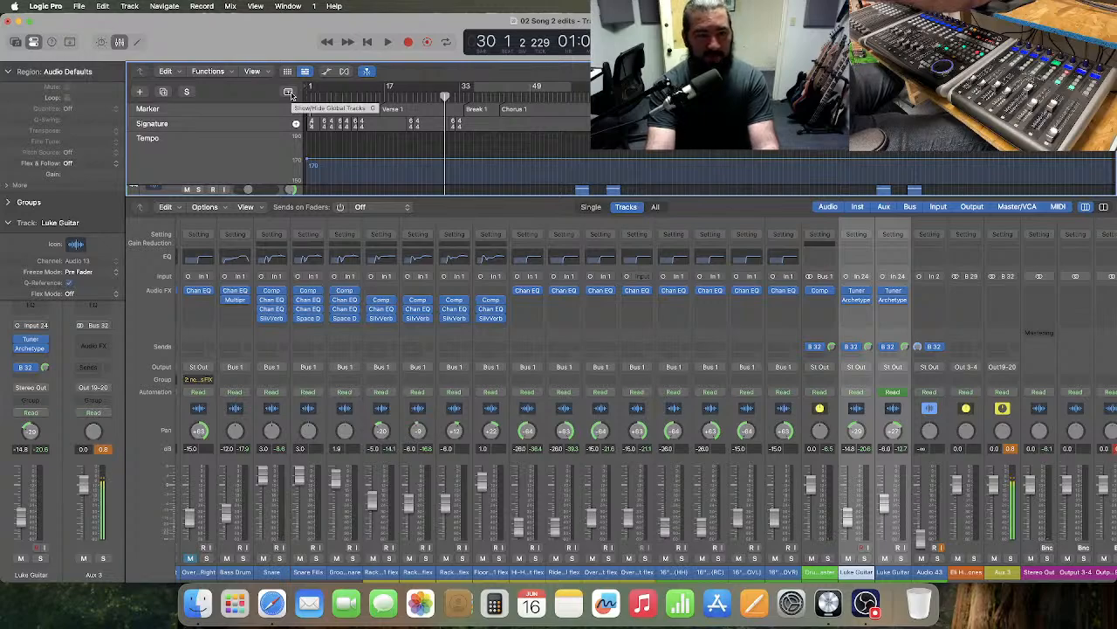
{"action": "left_click", "coordinate": [289, 93]}
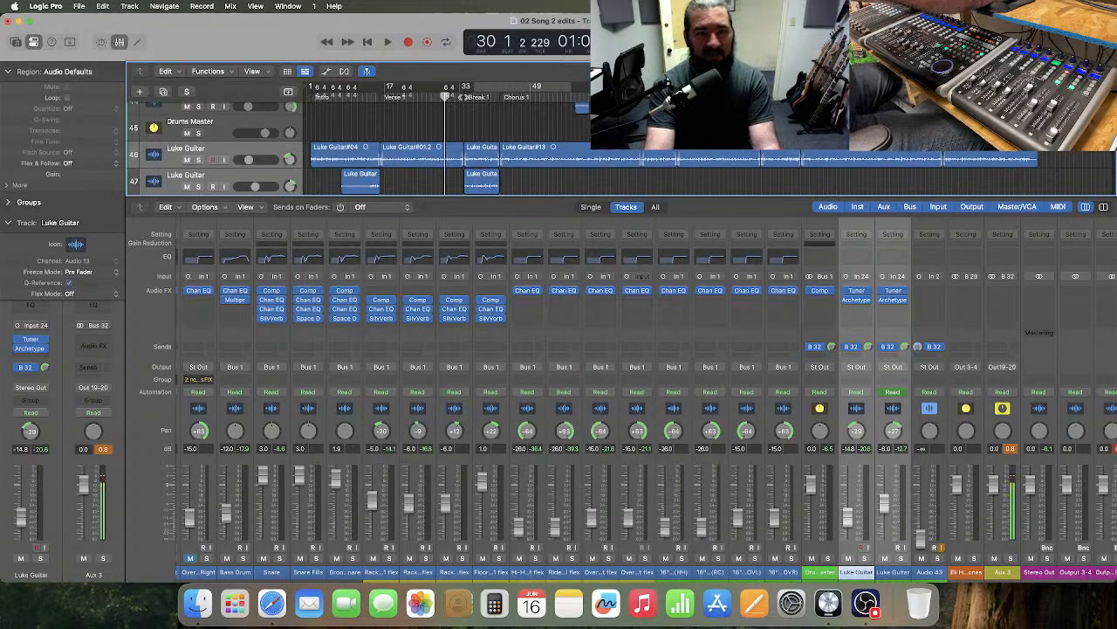
{"action": "left_click_drag", "start_coordinate": [445, 96], "coordinate": [464, 96]}
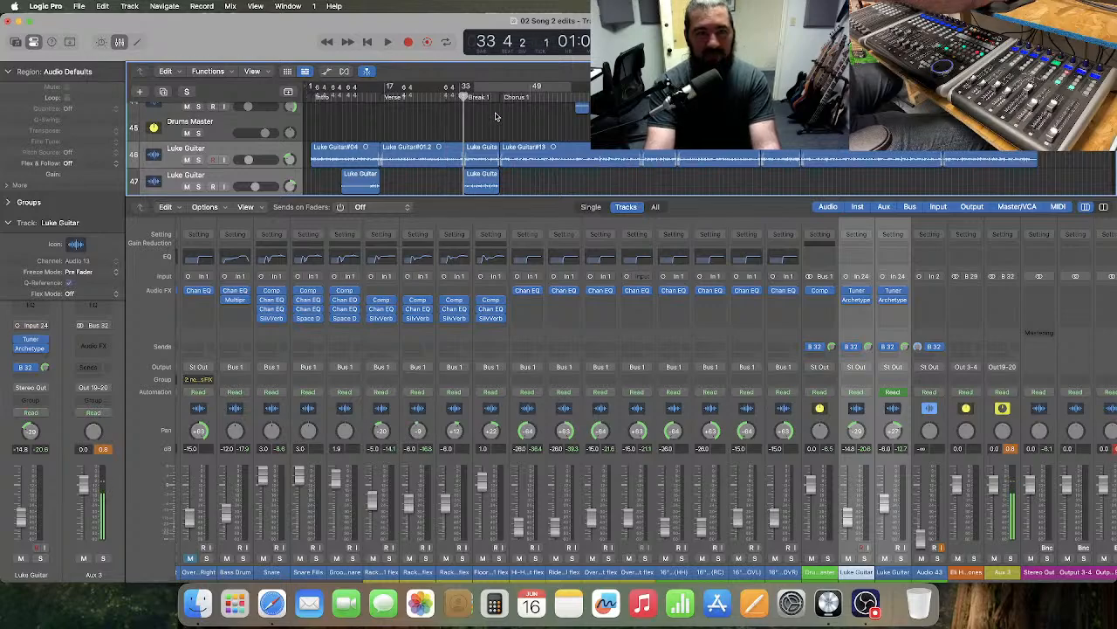
{"action": "key", "text": "space"}
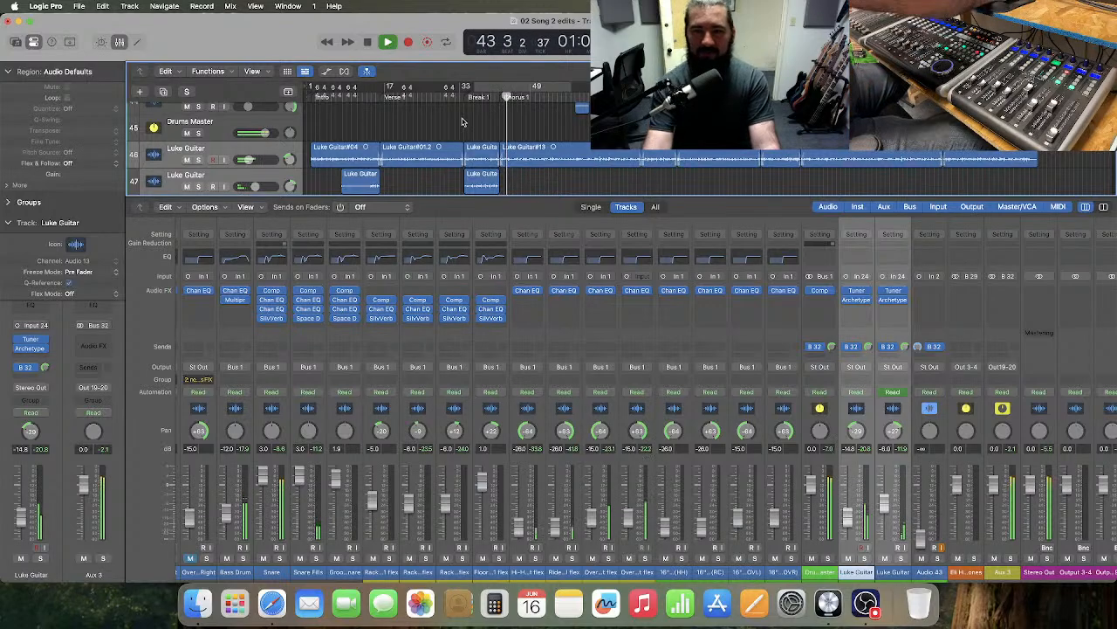
- Select only the first guitar channel, raise its volume to -10.0 dB during playback, and stop the song
{"action": "left_click", "coordinate": [870, 419]}
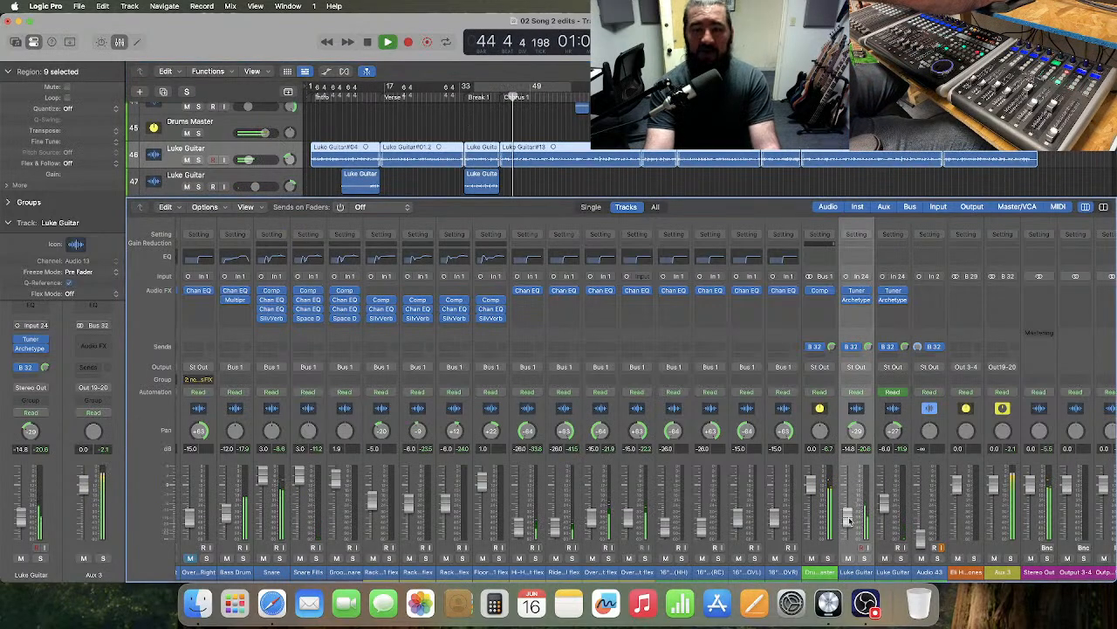
{"action": "left_click_drag", "start_coordinate": [850, 521], "coordinate": [849, 502]}
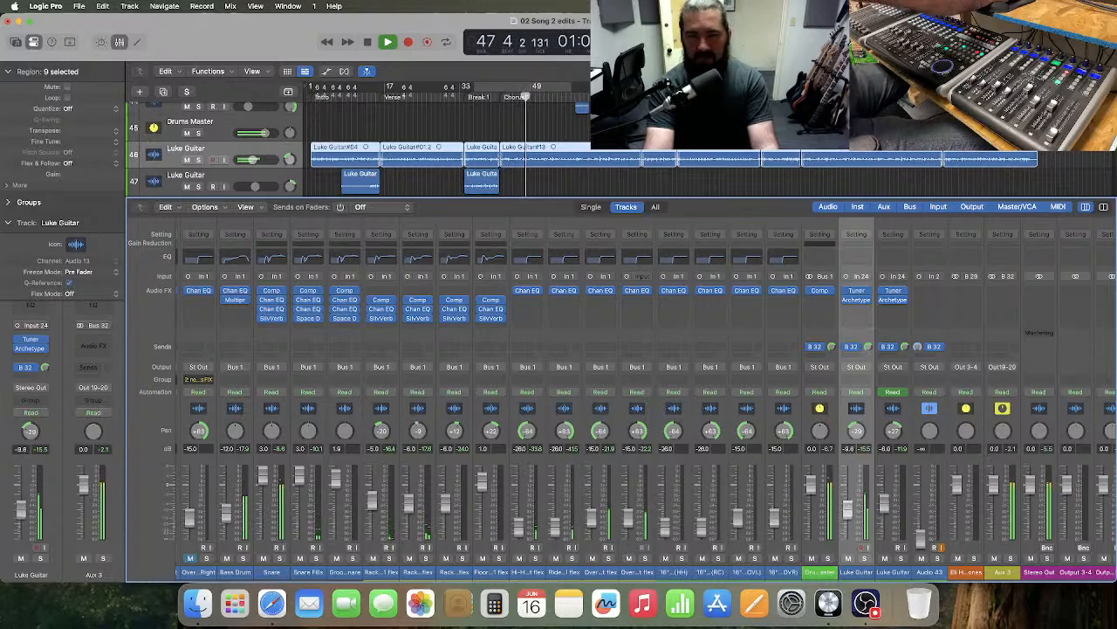
{"action": "left_click_drag", "start_coordinate": [850, 508], "coordinate": [850, 509]}
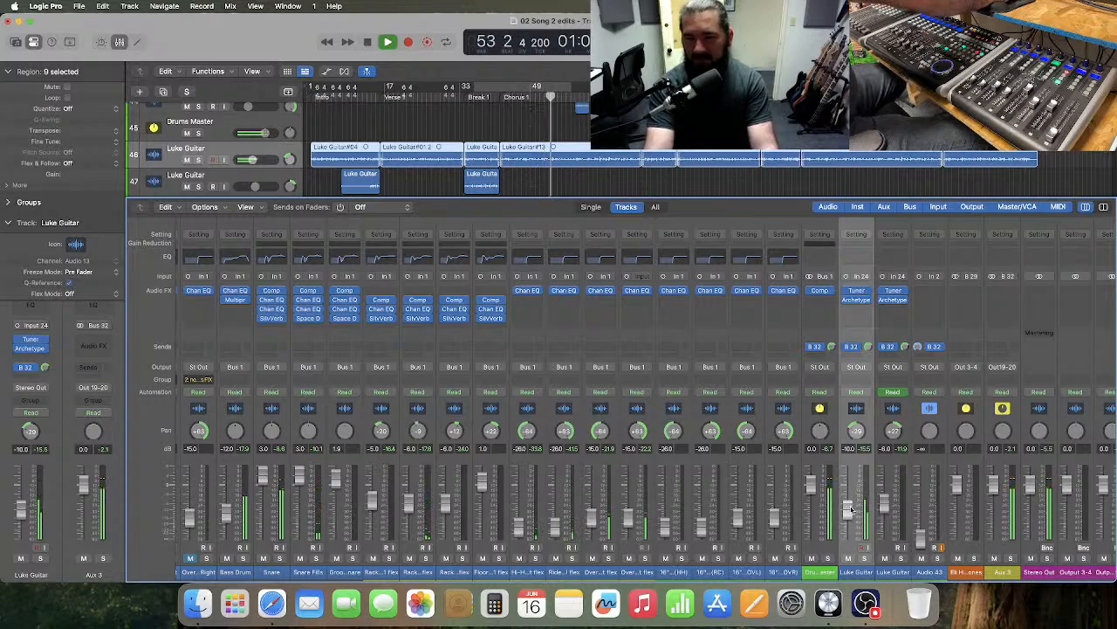
{"action": "key", "text": "space"}
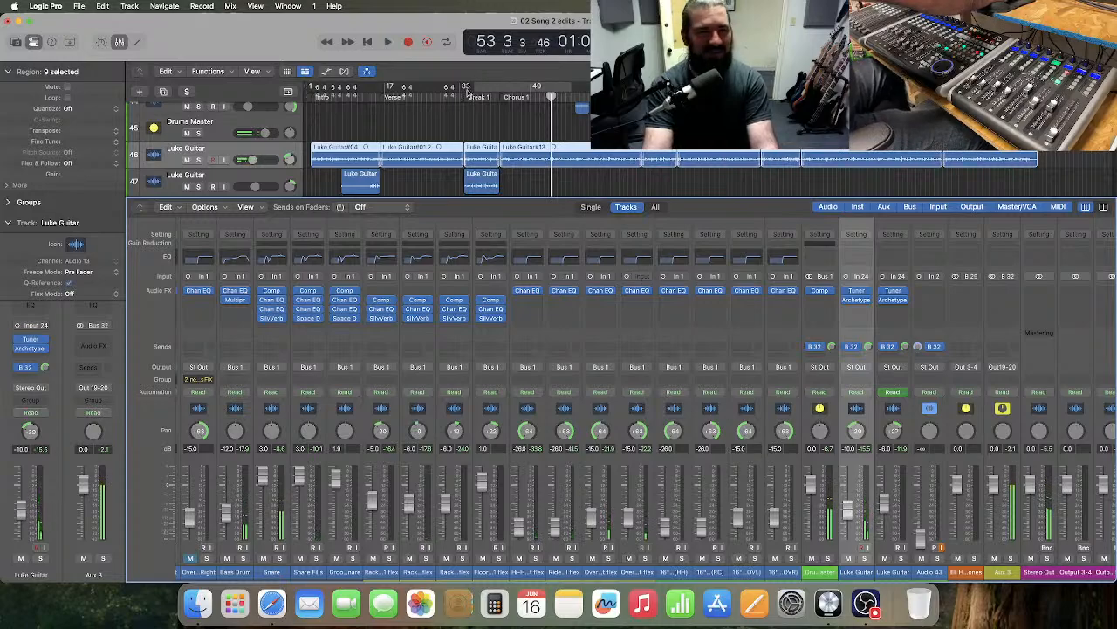
{"action": "left_click", "coordinate": [412, 121]}
- Open the recent project 02 Boundless MX25, closing the current project
{"action": "left_click", "coordinate": [79, 6]}
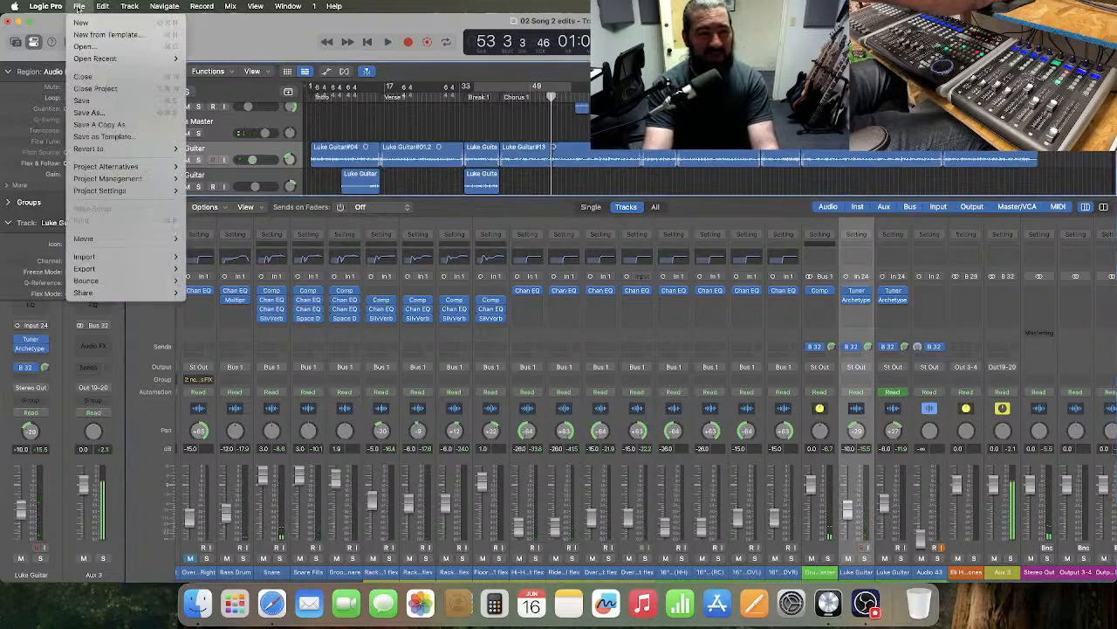
{"action": "mouse_move", "coordinate": [140, 59]}
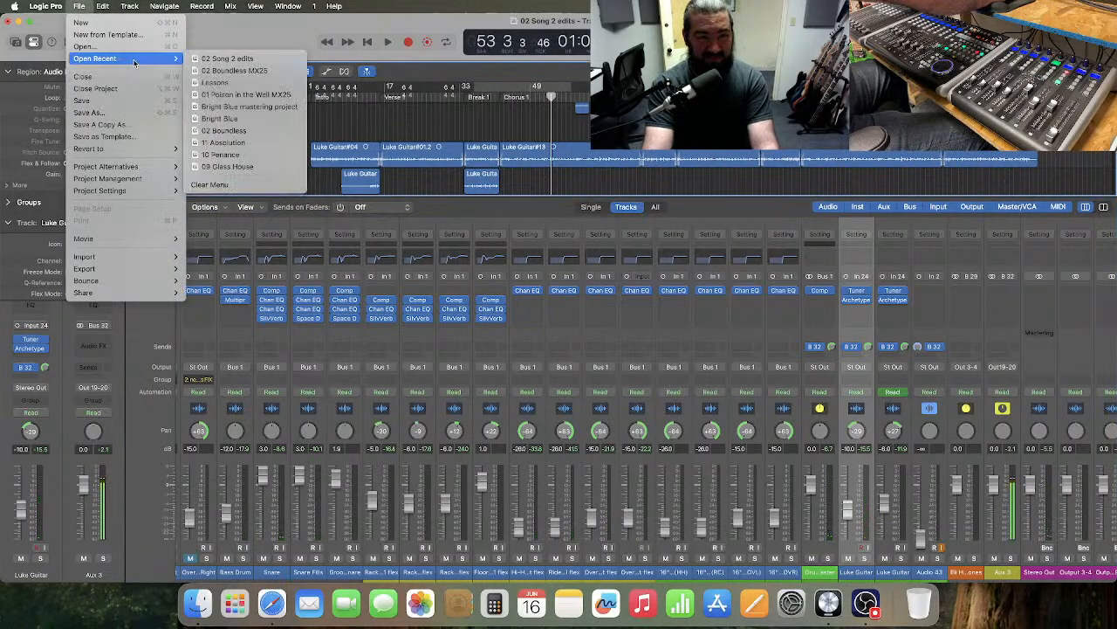
{"action": "left_click", "coordinate": [262, 71]}
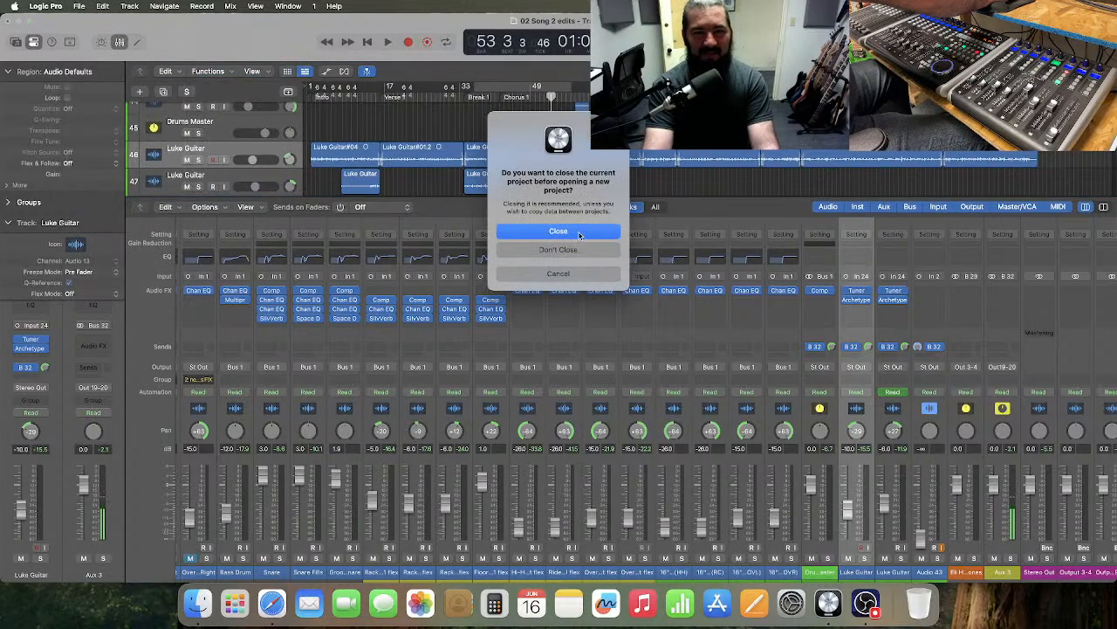
{"action": "left_click", "coordinate": [575, 239]}
{"action": "left_click", "coordinate": [586, 252]}
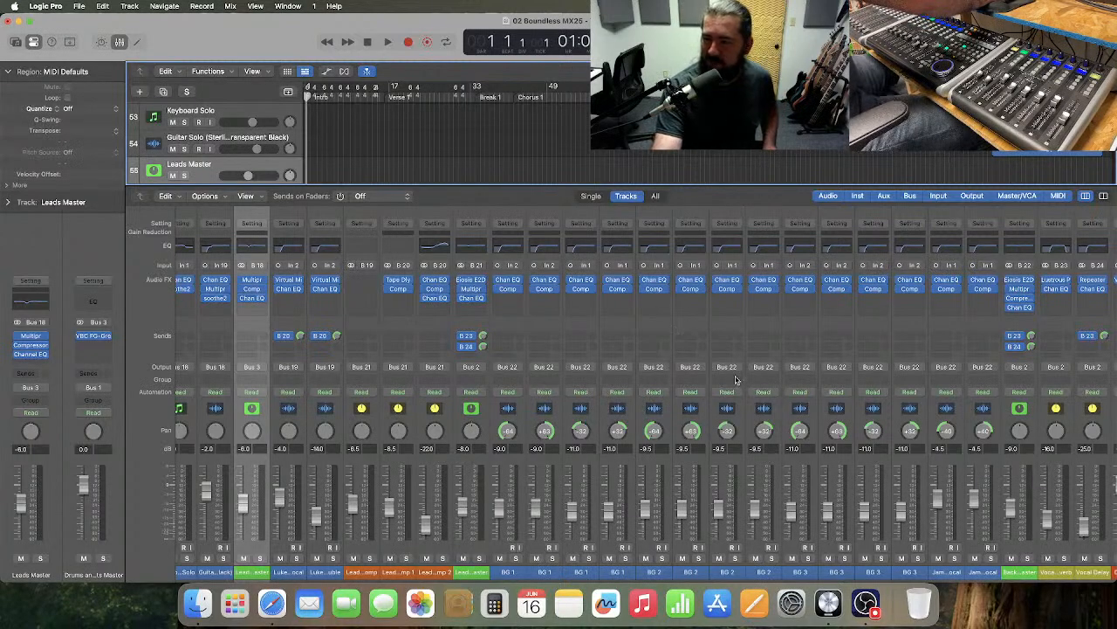
- Examine the mixer's sends and bus outputs, from the strings and vocal channels to the stream mic, STREAM and Premaster channels
{"action": "scroll", "coordinate": [707, 366], "scroll_direction": "right", "scroll_amount": 10}
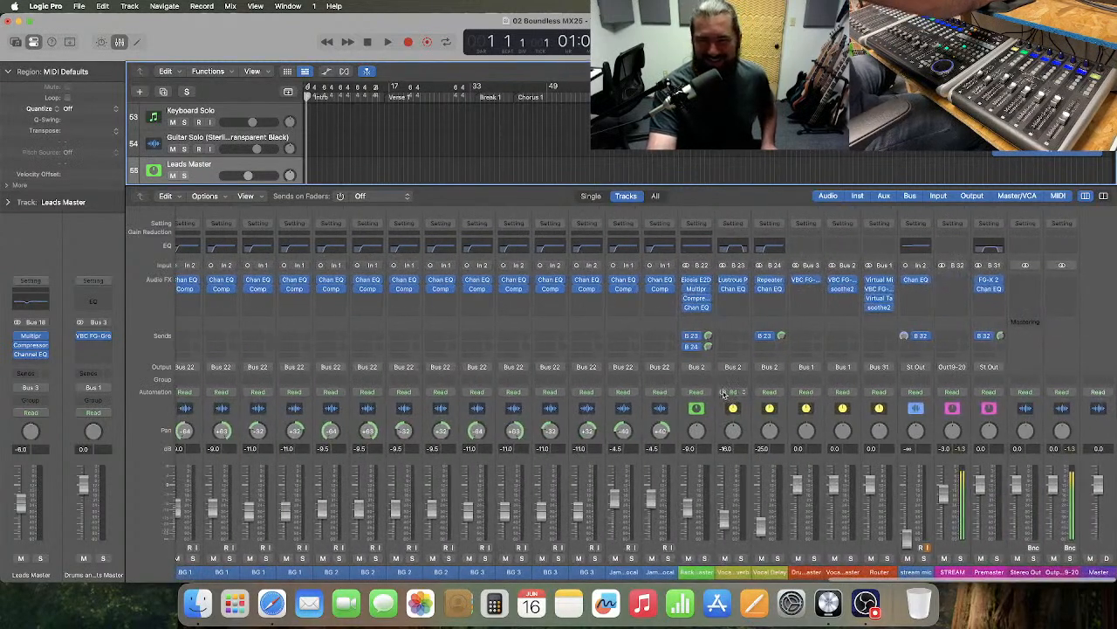
{"action": "scroll", "coordinate": [723, 393], "scroll_direction": "left", "scroll_amount": 4}
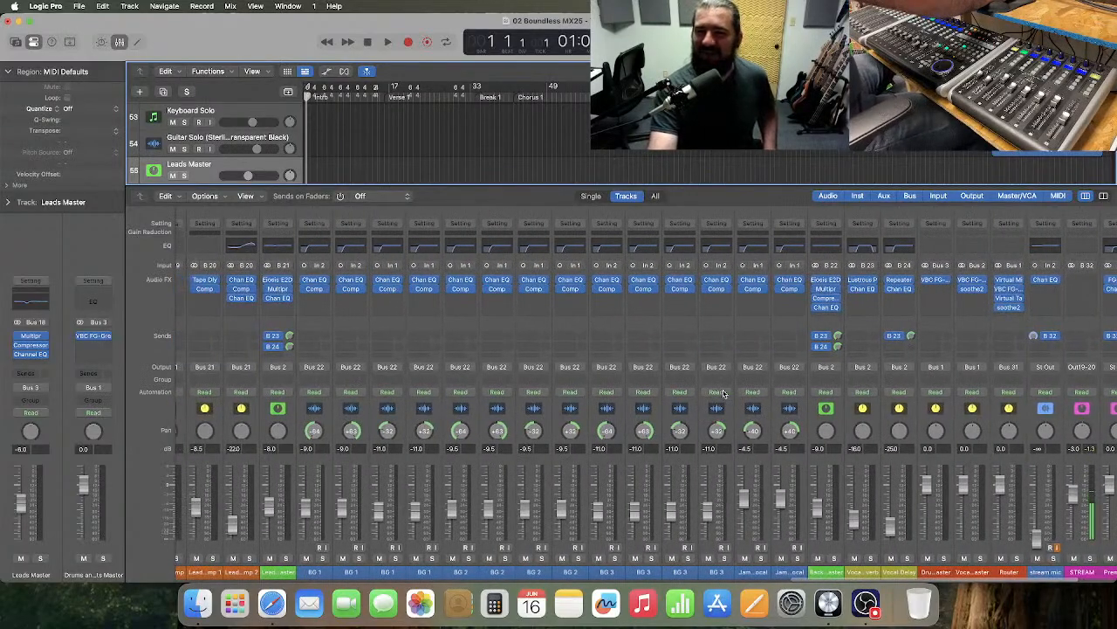
{"action": "scroll", "coordinate": [723, 393], "scroll_direction": "right", "scroll_amount": 2}
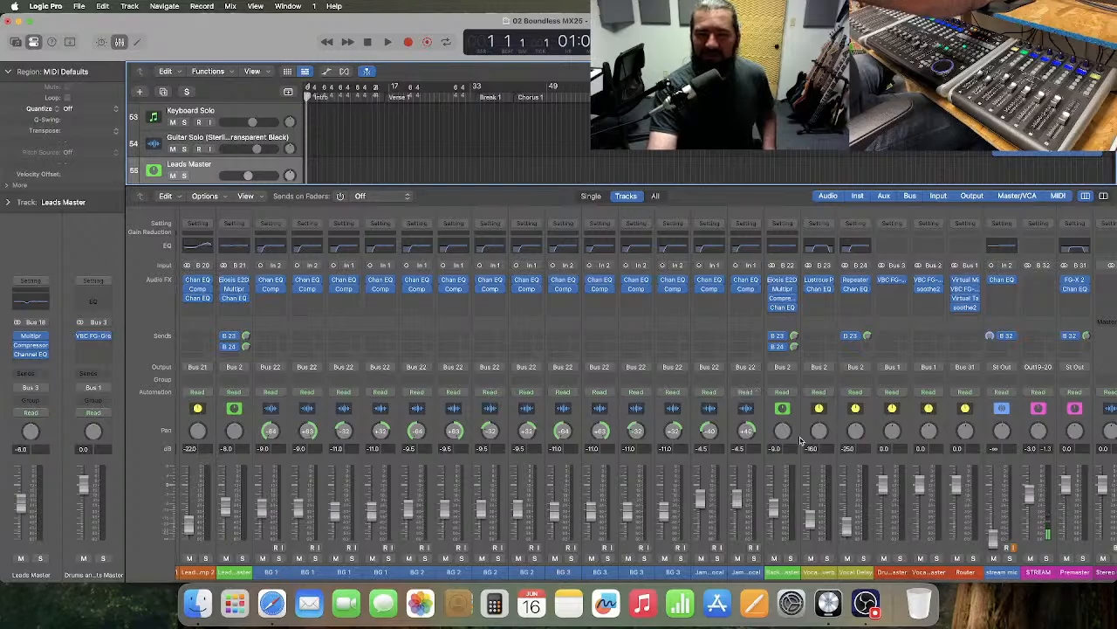
{"action": "scroll", "coordinate": [756, 426], "scroll_direction": "left", "scroll_amount": 7}
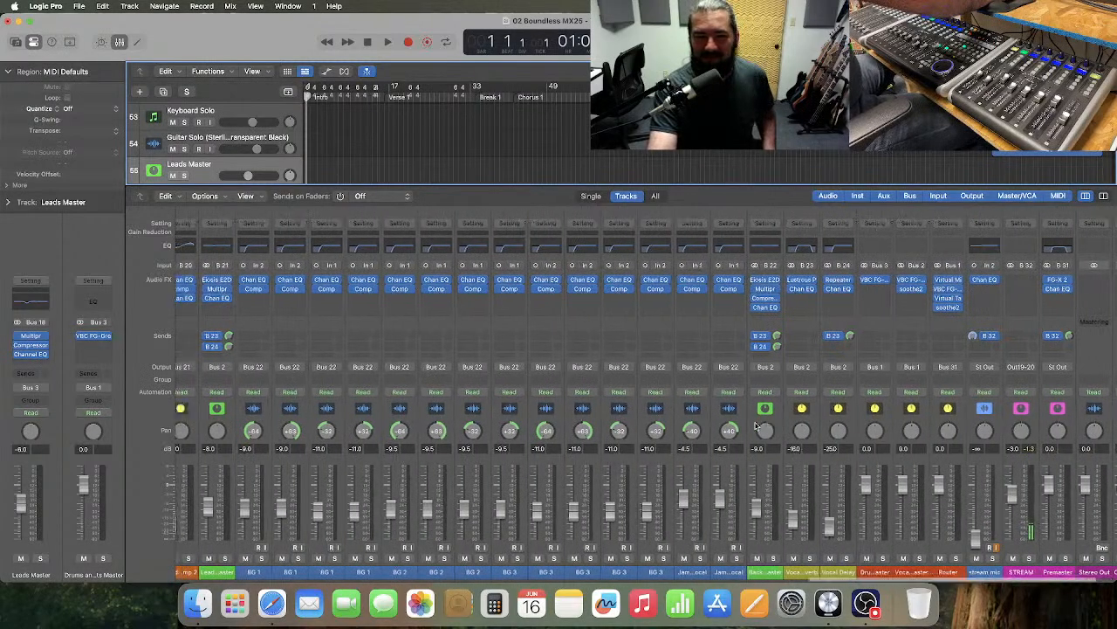
{"action": "scroll", "coordinate": [756, 426], "scroll_direction": "left", "scroll_amount": 7}
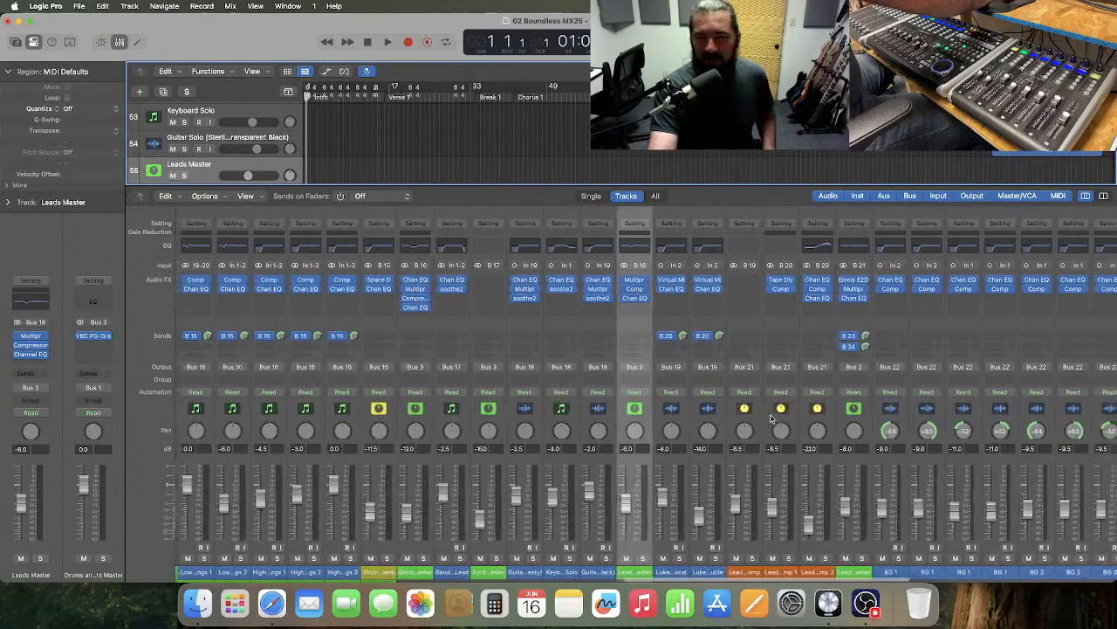
{"action": "scroll", "coordinate": [771, 420], "scroll_direction": "right", "scroll_amount": 5}
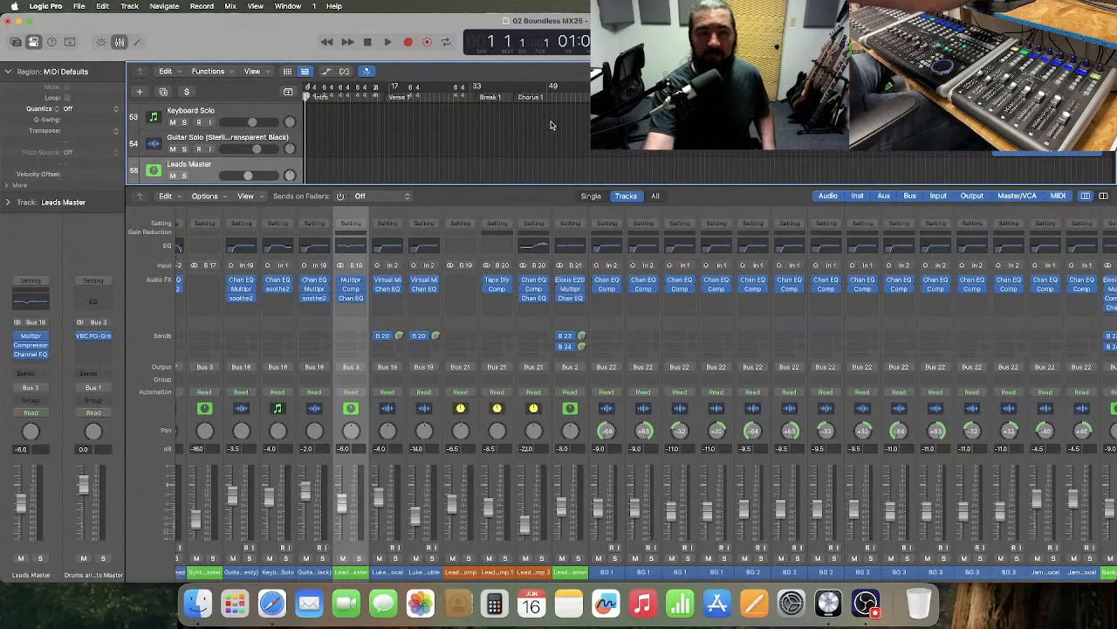
- Hide the mixer and select the Floor Tom 1 flex track among the drum tracks
{"action": "key", "text": "x"}
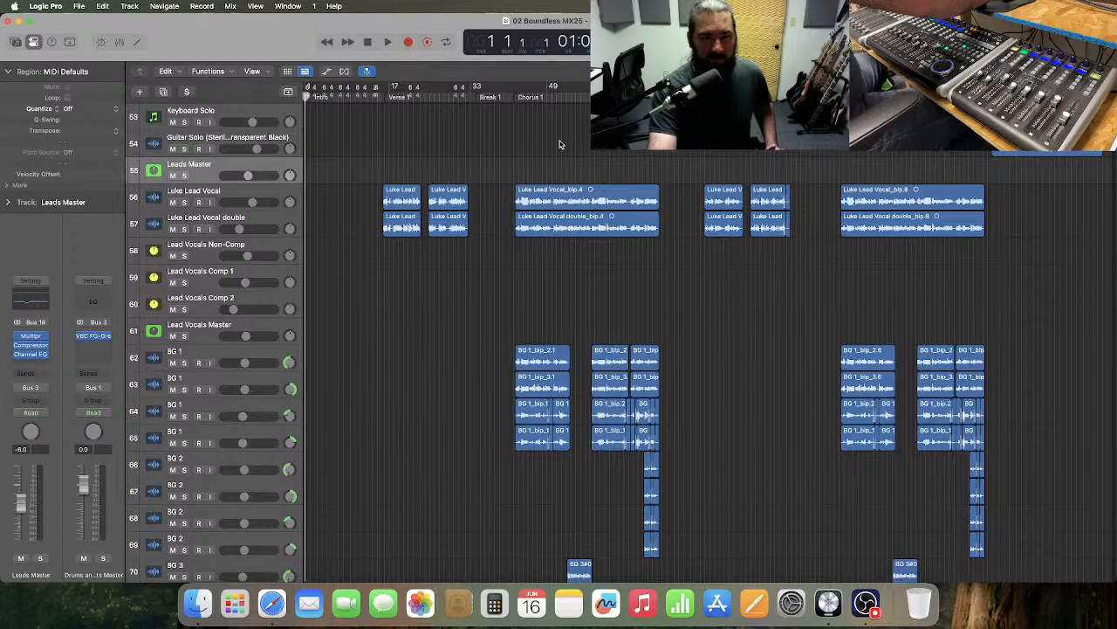
{"action": "scroll", "coordinate": [558, 150], "scroll_direction": "up", "scroll_amount": 10}
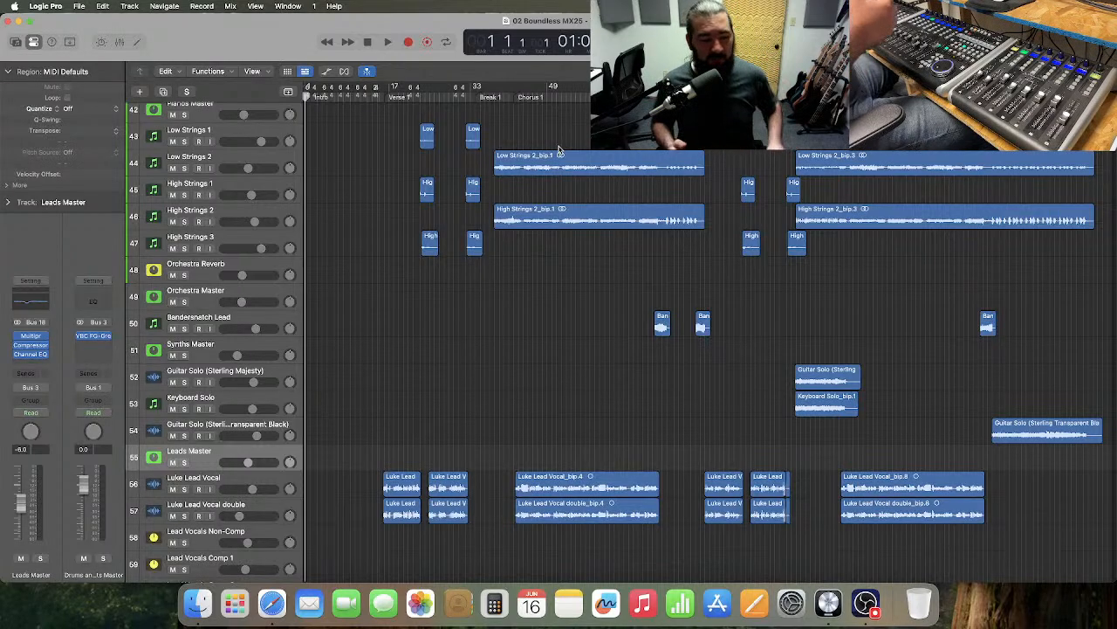
{"action": "scroll", "coordinate": [560, 154], "scroll_direction": "up", "scroll_amount": 8}
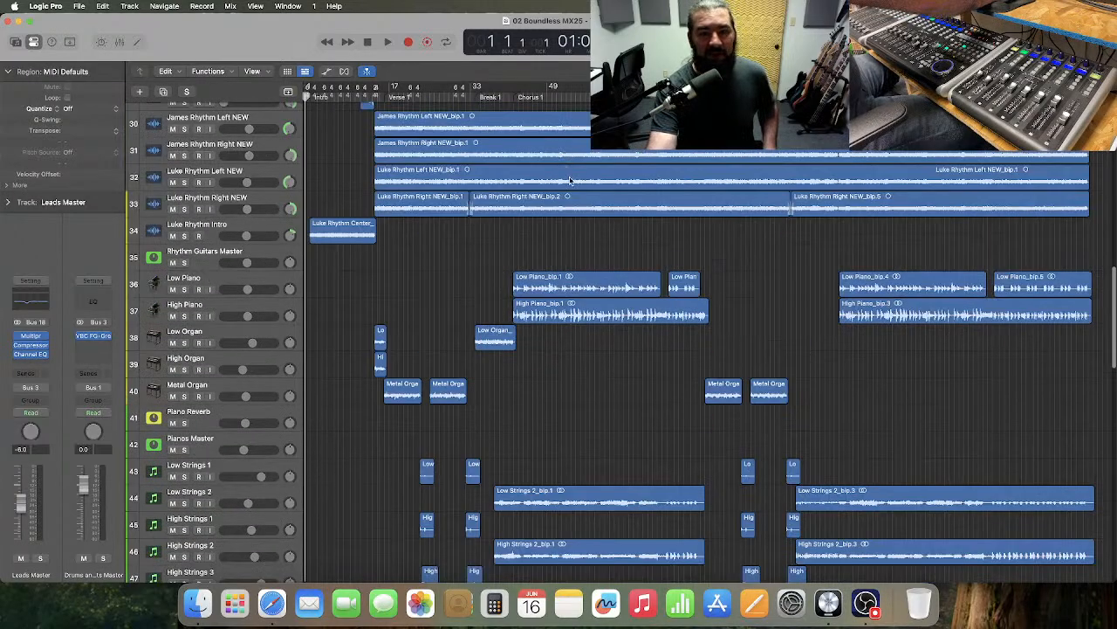
{"action": "scroll", "coordinate": [571, 180], "scroll_direction": "up", "scroll_amount": 20}
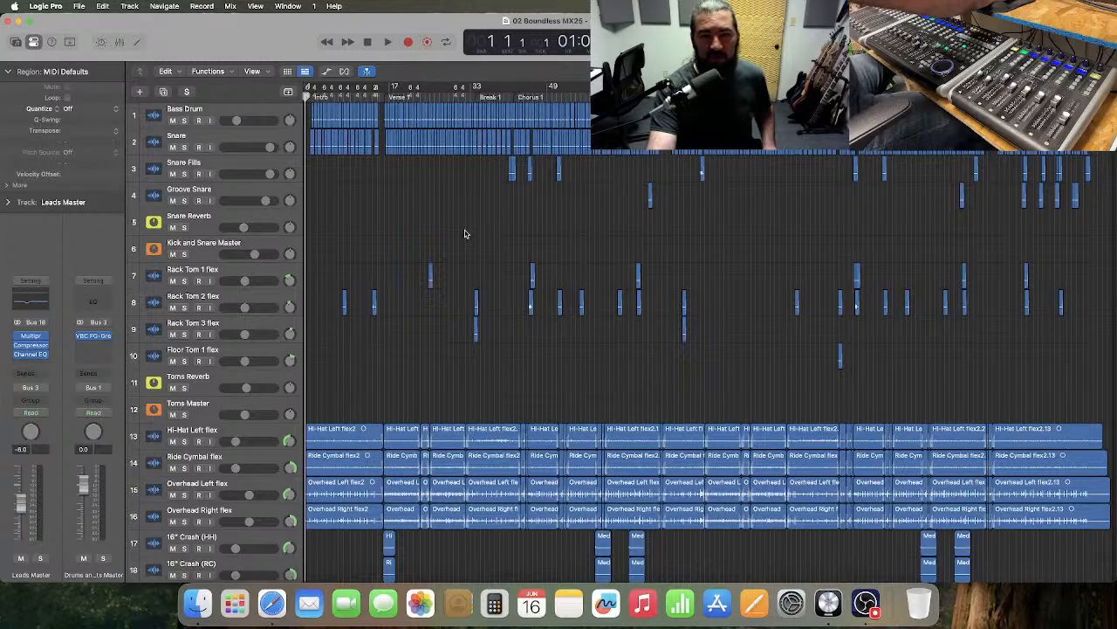
{"action": "scroll", "coordinate": [464, 234], "scroll_direction": "down", "scroll_amount": 1}
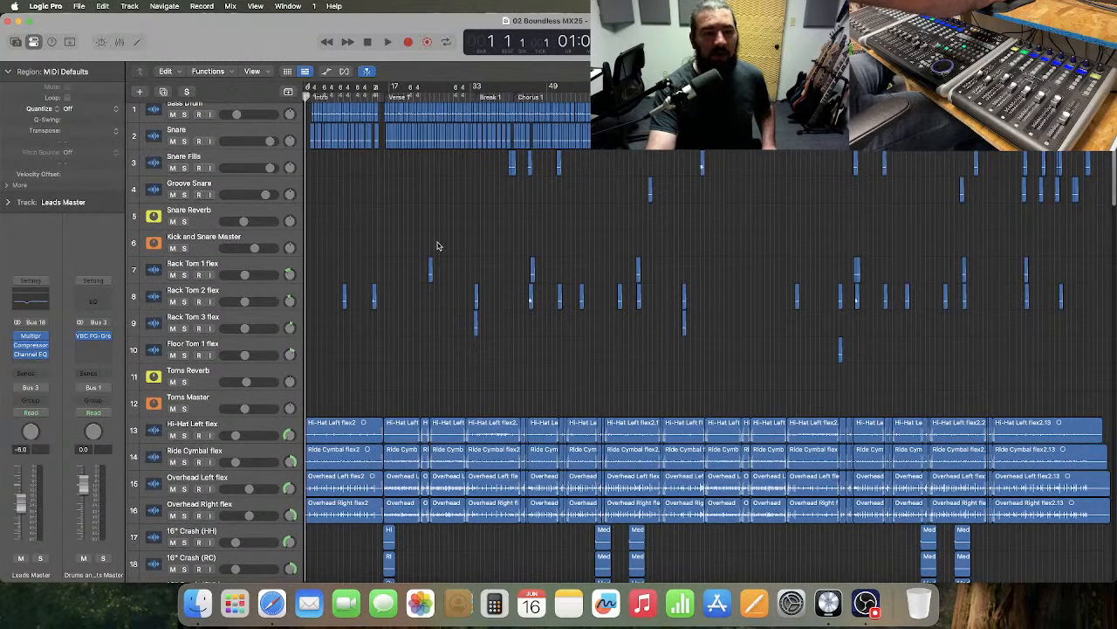
{"action": "left_click", "coordinate": [233, 349]}
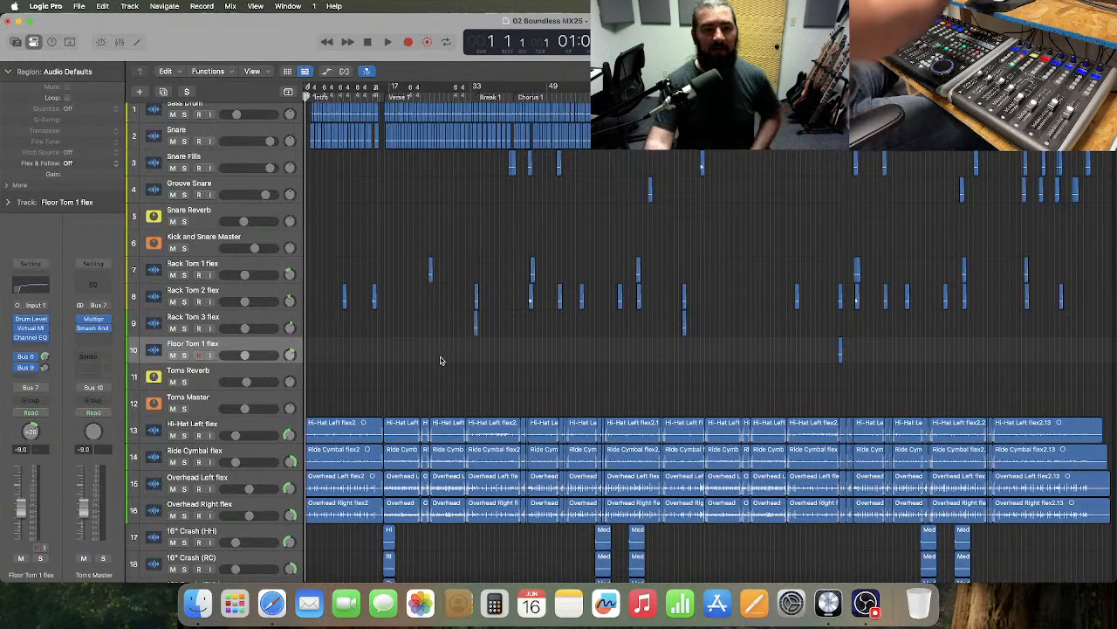
- Examine the arrangement's track layout from the drums through bass, rhythm guitars, pianos, strings and solos to the vocals
{"action": "scroll", "coordinate": [446, 361], "scroll_direction": "down", "scroll_amount": 1}
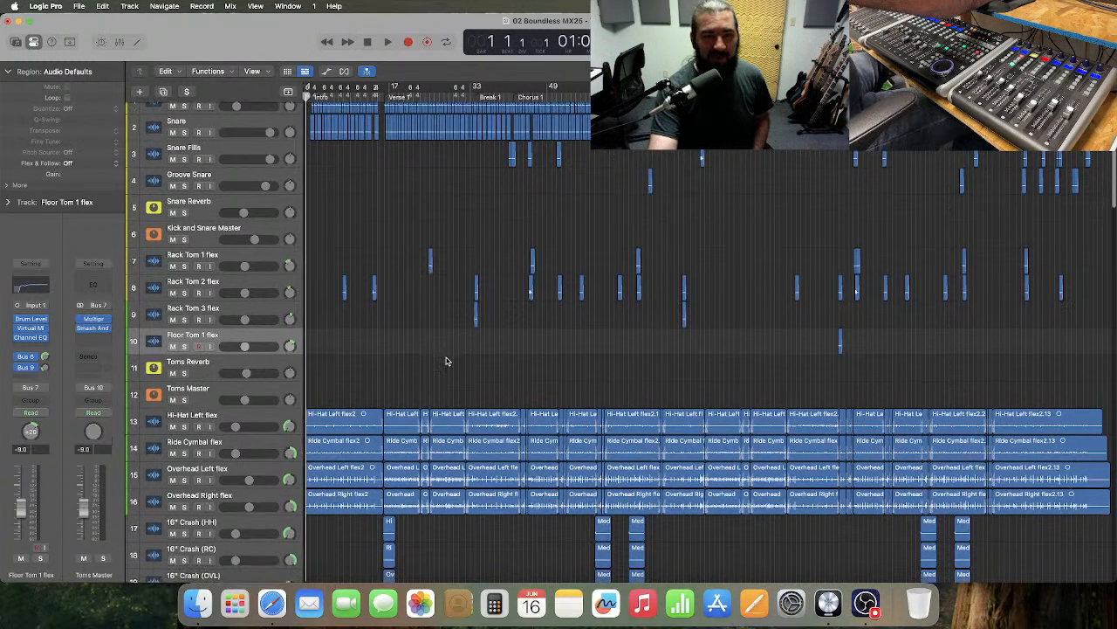
{"action": "scroll", "coordinate": [538, 323], "scroll_direction": "down", "scroll_amount": 3}
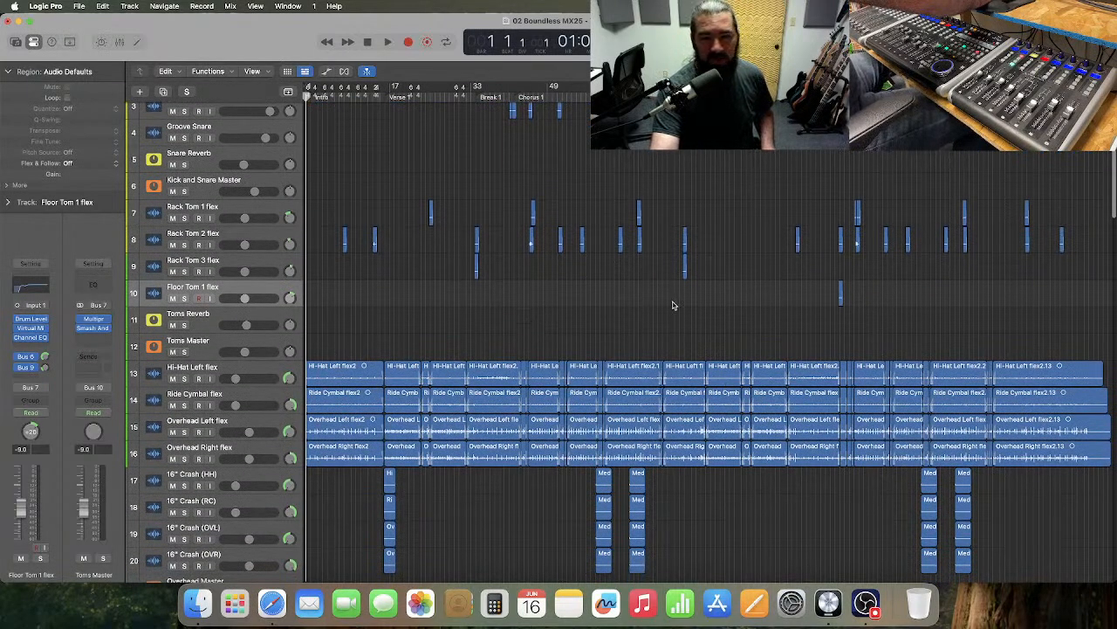
{"action": "scroll", "coordinate": [626, 306], "scroll_direction": "down", "scroll_amount": 1}
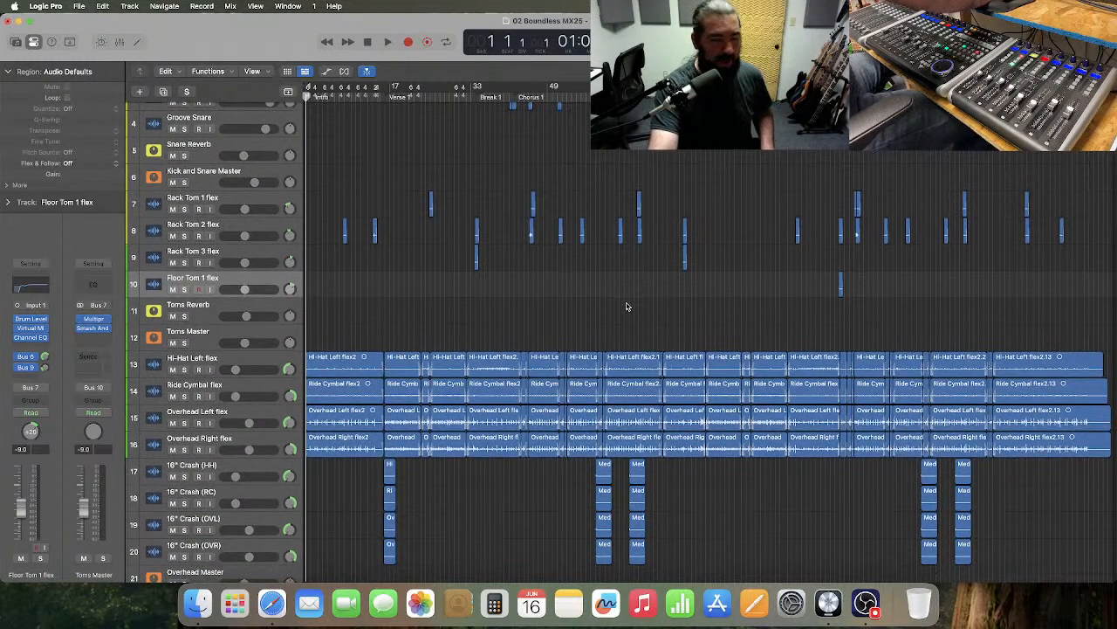
{"action": "scroll", "coordinate": [626, 306], "scroll_direction": "down", "scroll_amount": 1}
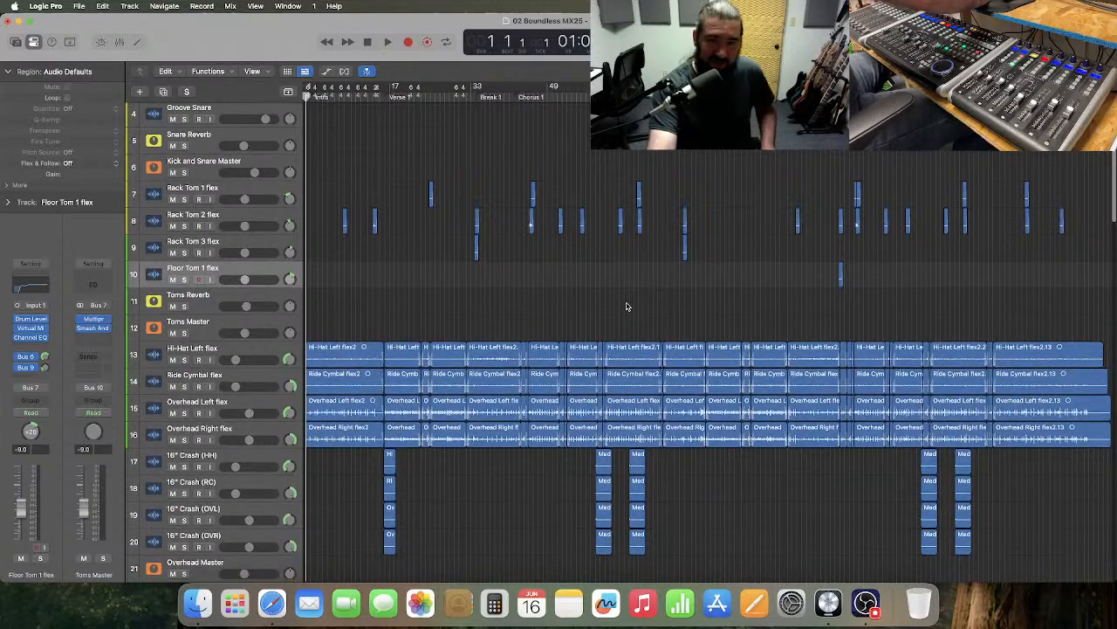
{"action": "scroll", "coordinate": [626, 306], "scroll_direction": "down", "scroll_amount": 2}
{"action": "scroll", "coordinate": [626, 306], "scroll_direction": "down", "scroll_amount": 15}
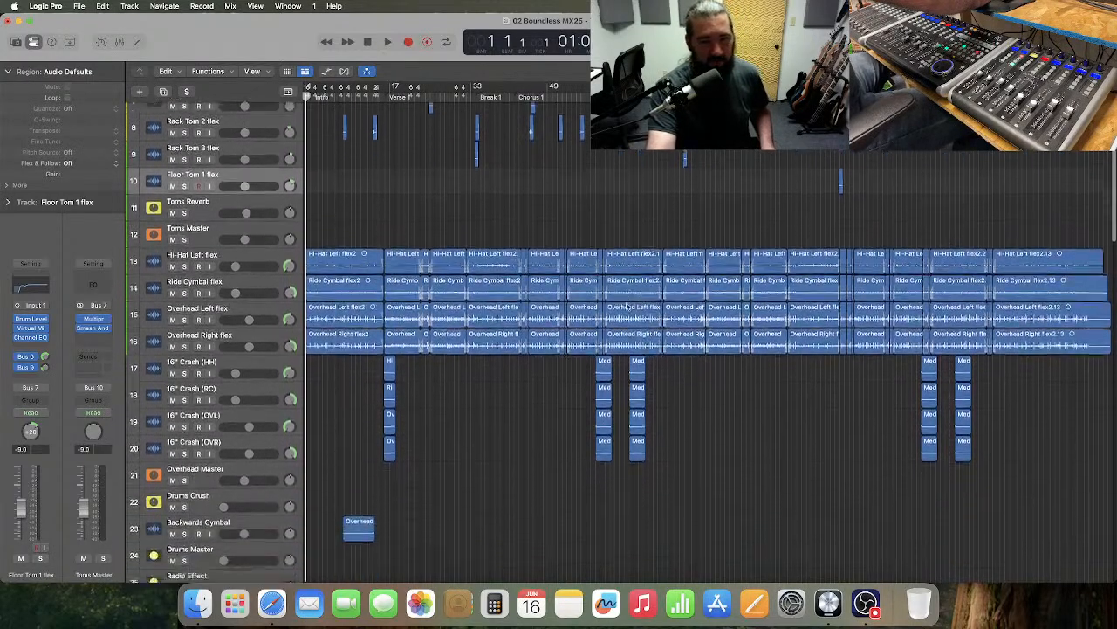
{"action": "scroll", "coordinate": [626, 307], "scroll_direction": "down", "scroll_amount": 10}
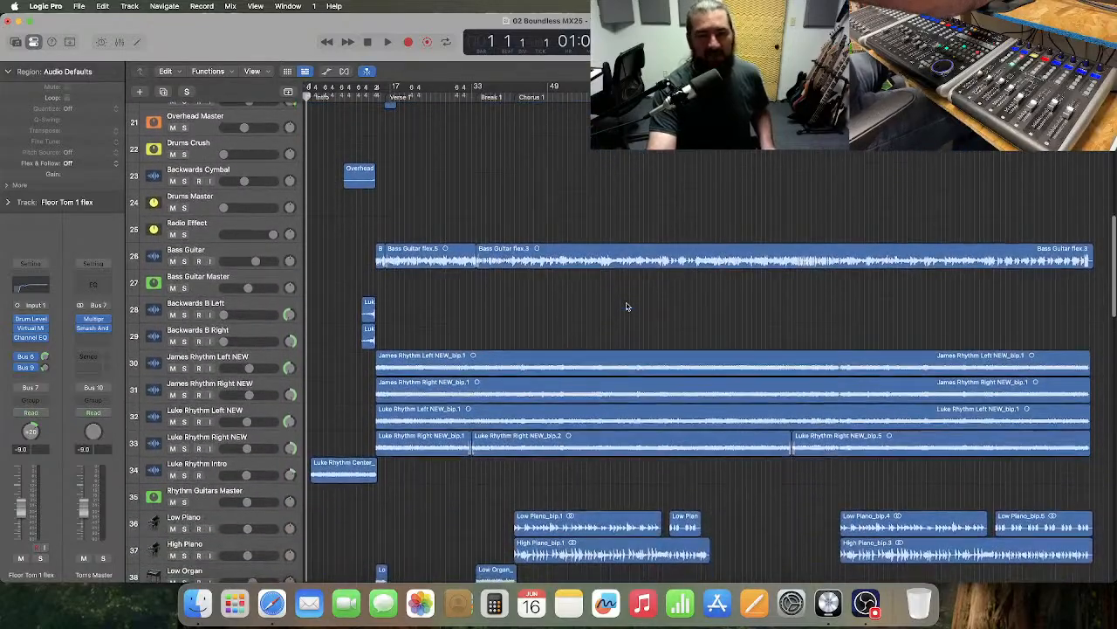
{"action": "scroll", "coordinate": [626, 306], "scroll_direction": "down", "scroll_amount": 8}
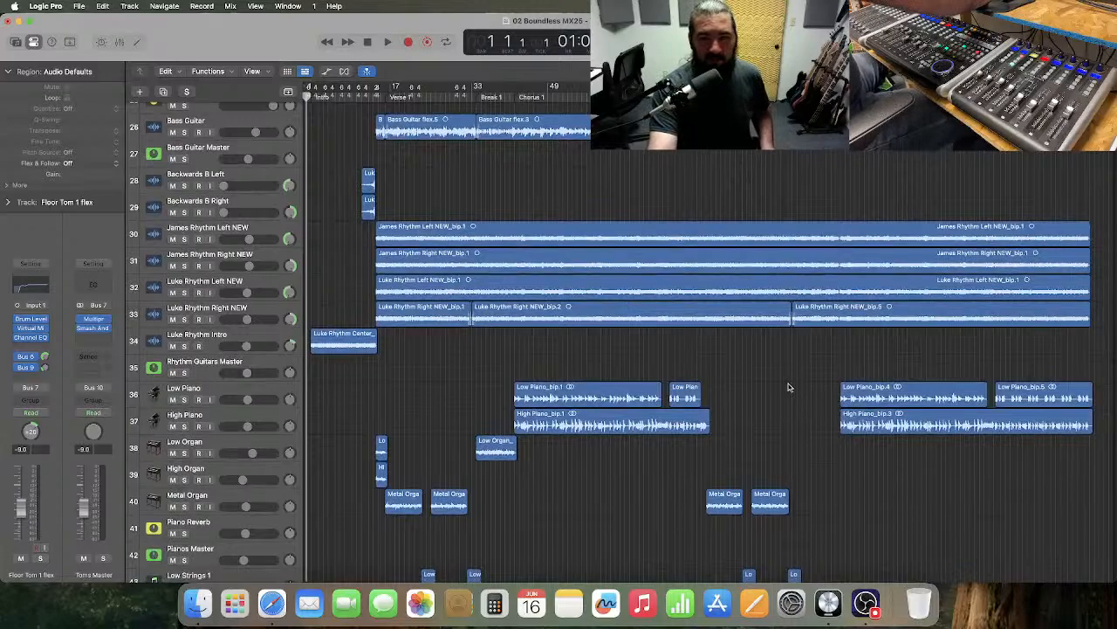
{"action": "scroll", "coordinate": [788, 386], "scroll_direction": "down", "scroll_amount": 5}
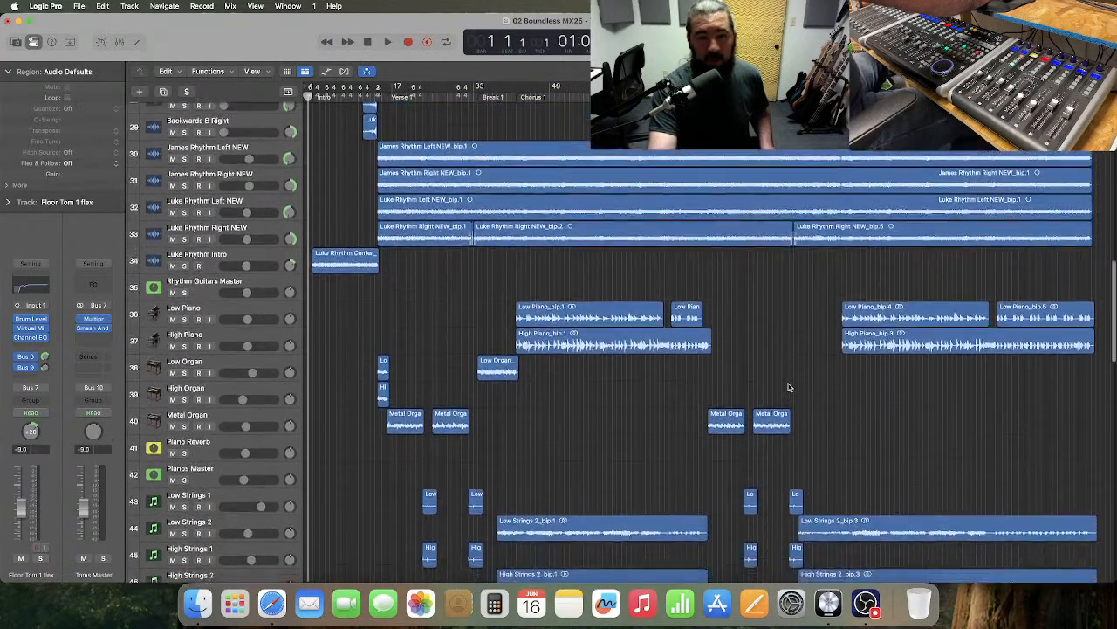
{"action": "scroll", "coordinate": [790, 388], "scroll_direction": "down", "scroll_amount": 1}
{"action": "scroll", "coordinate": [797, 388], "scroll_direction": "down", "scroll_amount": 5}
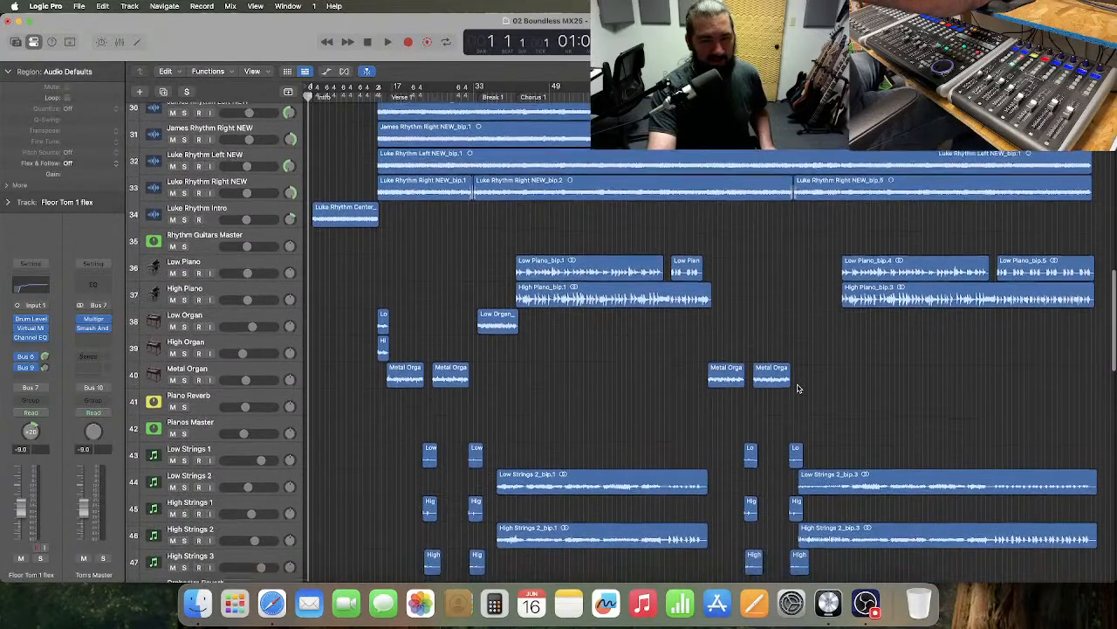
{"action": "scroll", "coordinate": [797, 388], "scroll_direction": "down", "scroll_amount": 6}
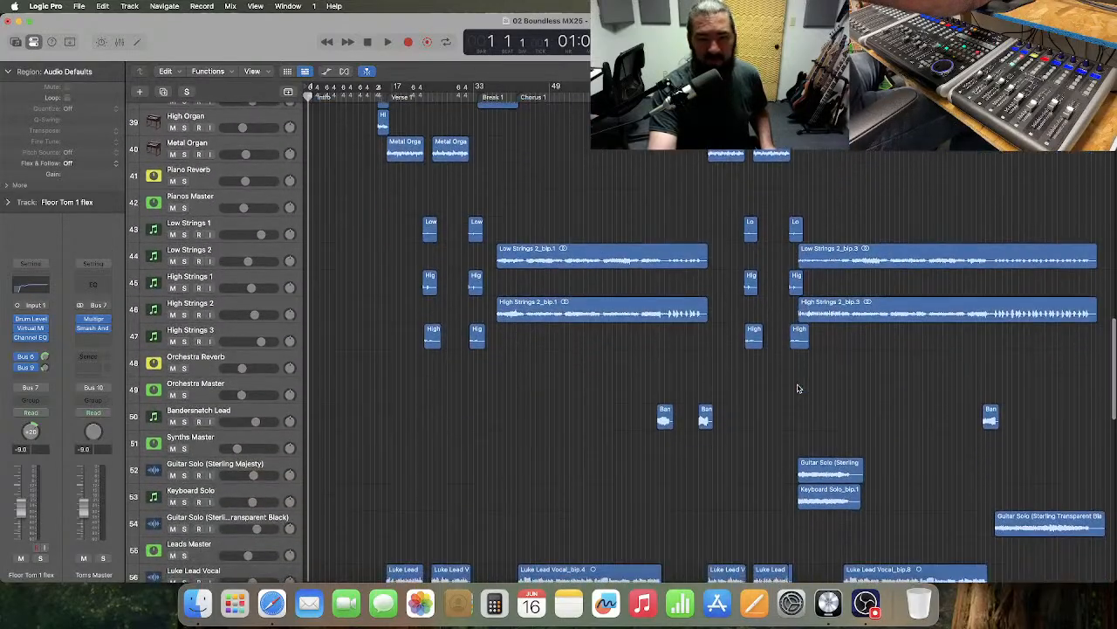
{"action": "scroll", "coordinate": [797, 388], "scroll_direction": "down", "scroll_amount": 13}
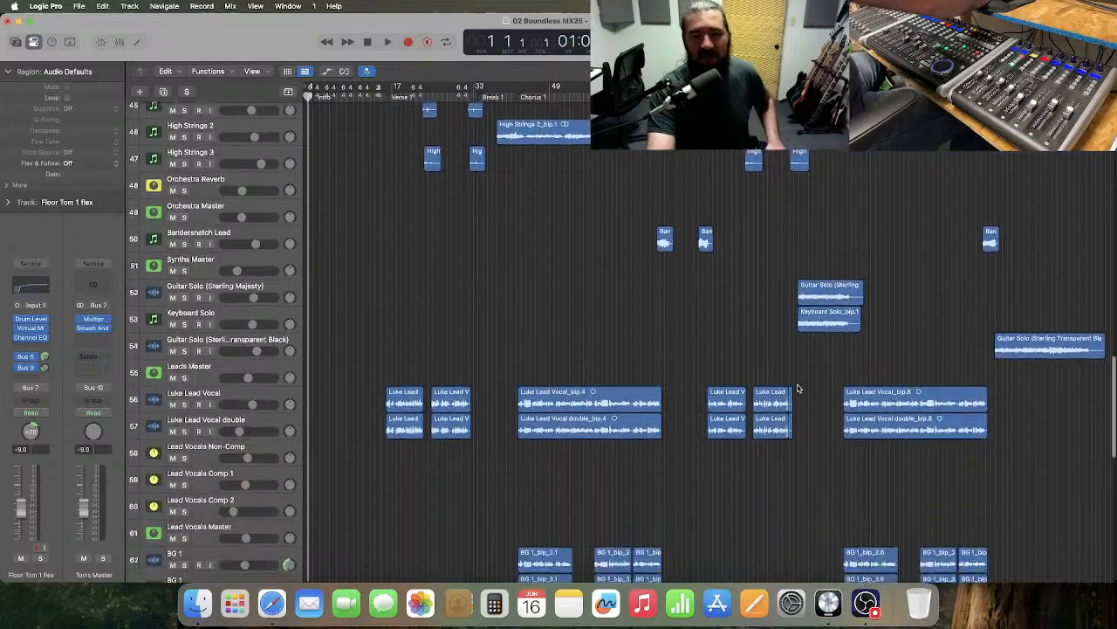
- Review the arrangement from the lead and background vocal tracks back through strings, pianos, rhythm guitars and bass to the drums
{"action": "scroll", "coordinate": [797, 388], "scroll_direction": "down", "scroll_amount": 7}
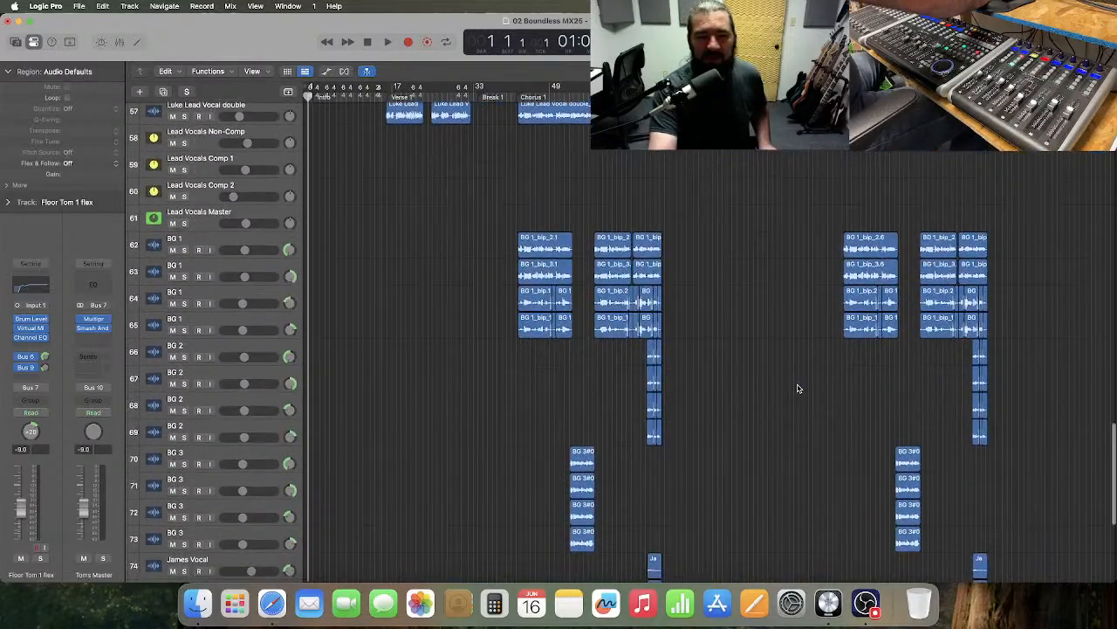
{"action": "scroll", "coordinate": [797, 388], "scroll_direction": "up", "scroll_amount": 7}
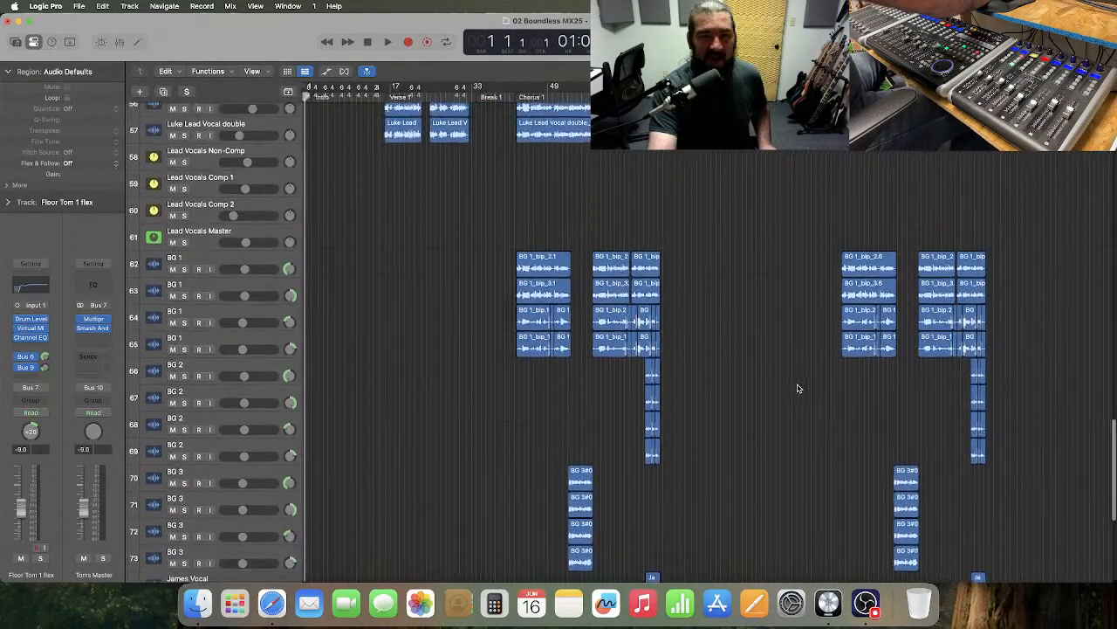
{"action": "scroll", "coordinate": [797, 387], "scroll_direction": "up", "scroll_amount": 2}
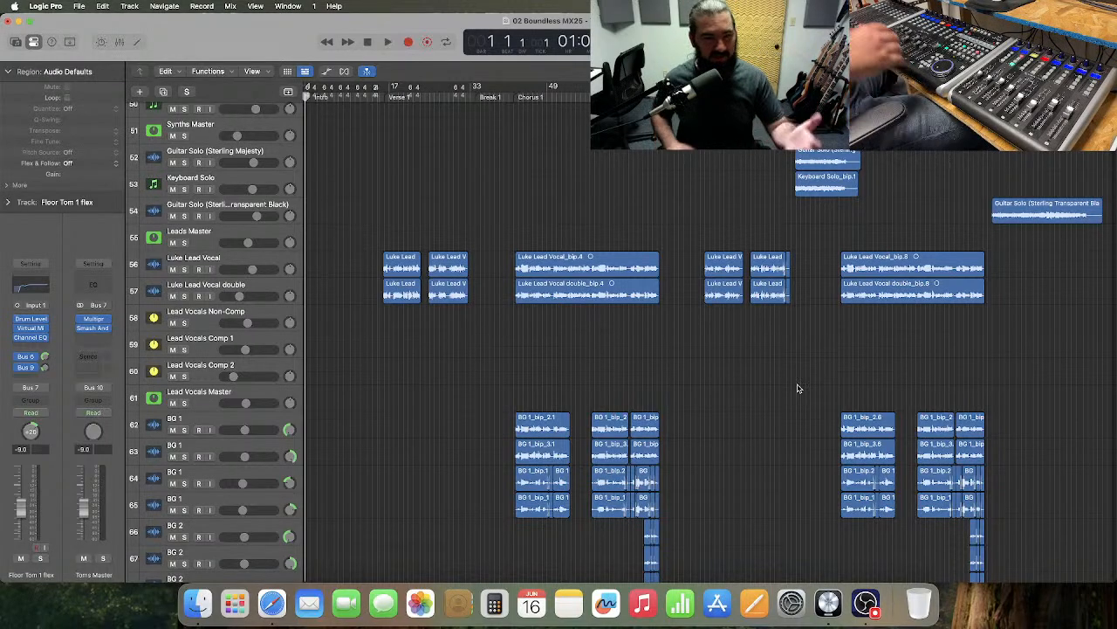
{"action": "scroll", "coordinate": [797, 387], "scroll_direction": "down", "scroll_amount": 4}
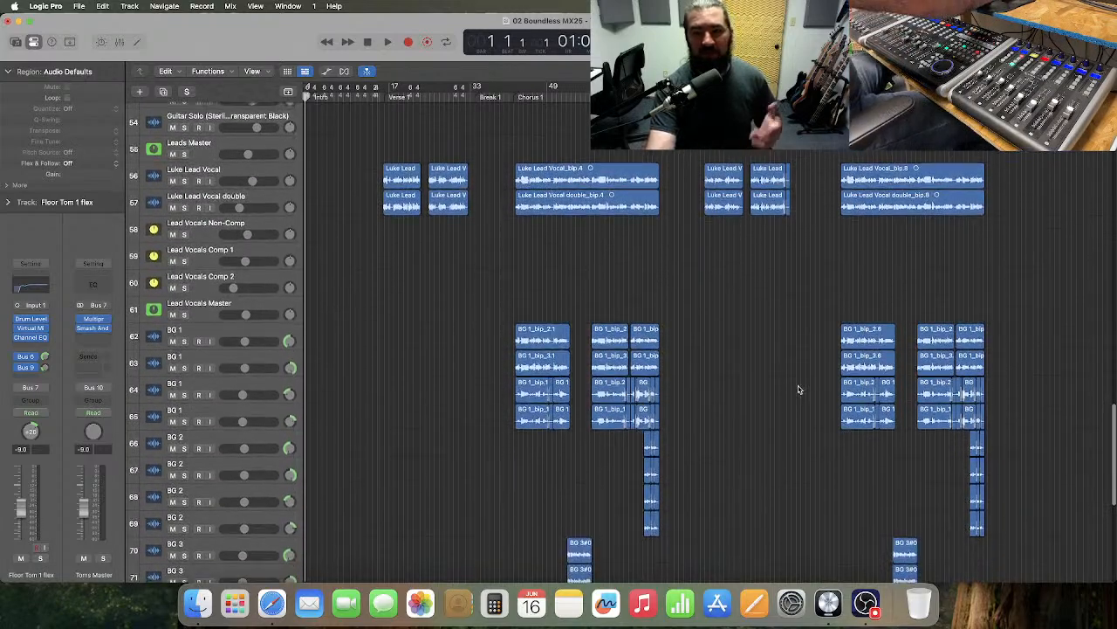
{"action": "scroll", "coordinate": [797, 388], "scroll_direction": "up", "scroll_amount": 8}
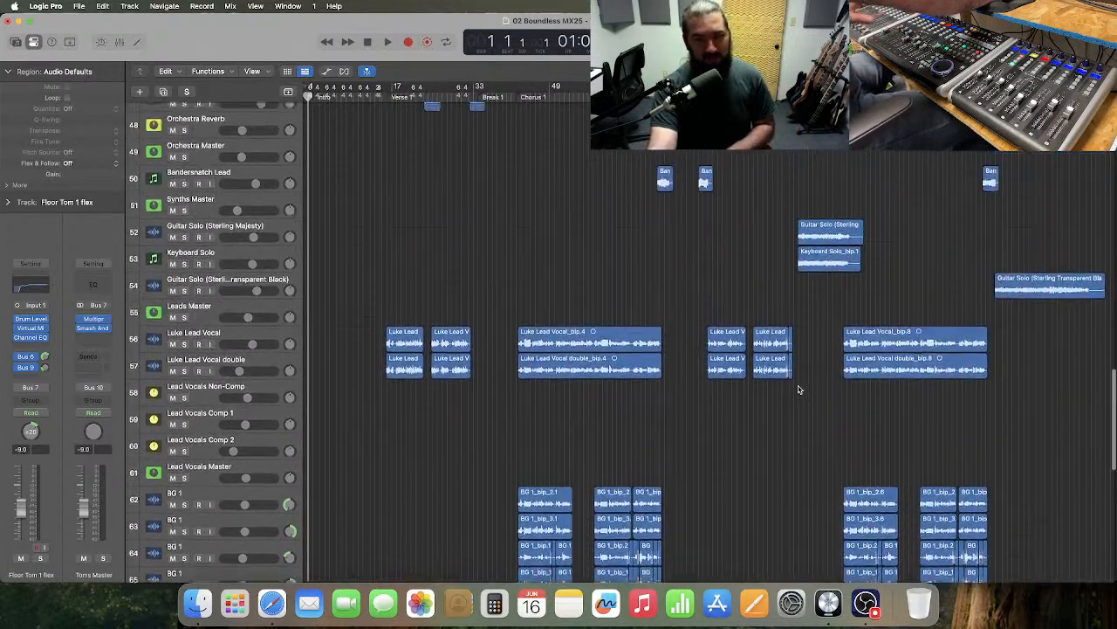
{"action": "scroll", "coordinate": [797, 388], "scroll_direction": "up", "scroll_amount": 10}
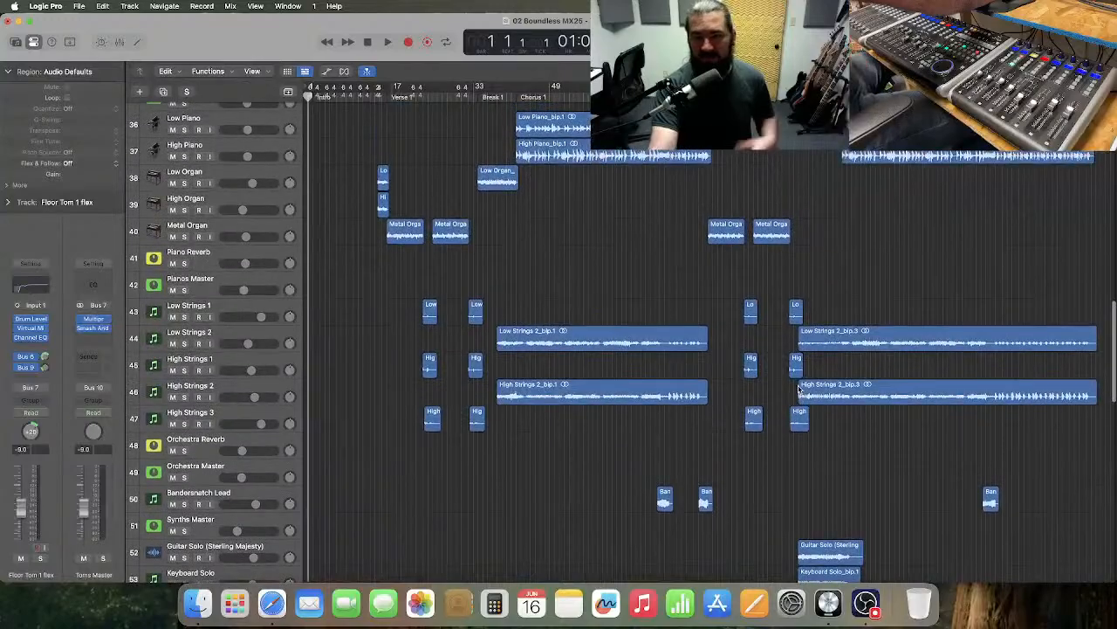
{"action": "scroll", "coordinate": [797, 388], "scroll_direction": "up", "scroll_amount": 9}
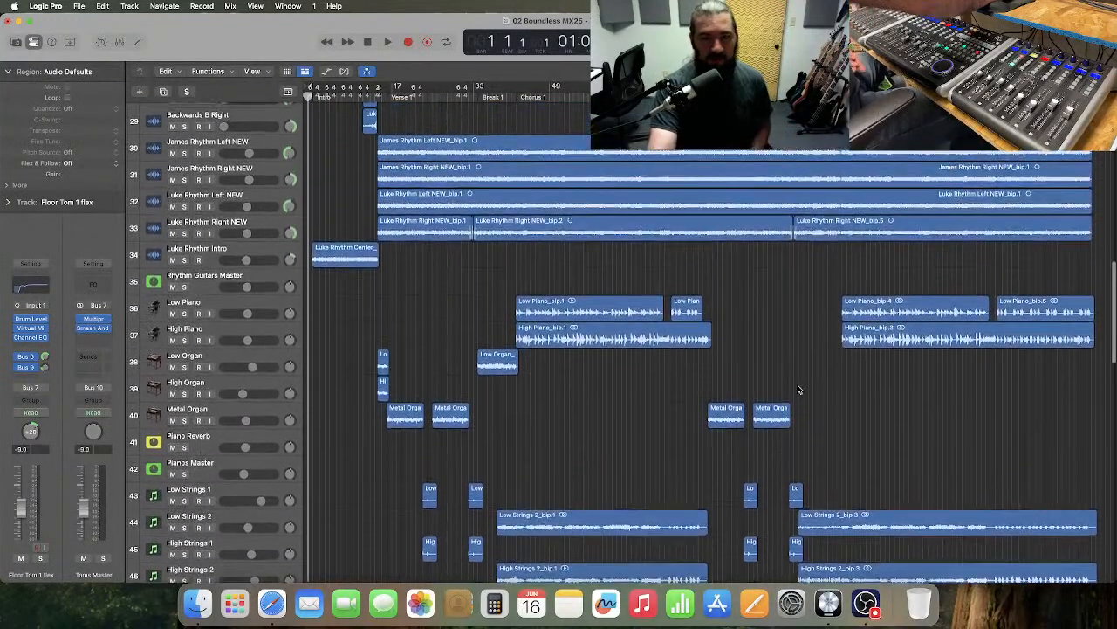
{"action": "scroll", "coordinate": [797, 387], "scroll_direction": "up", "scroll_amount": 11}
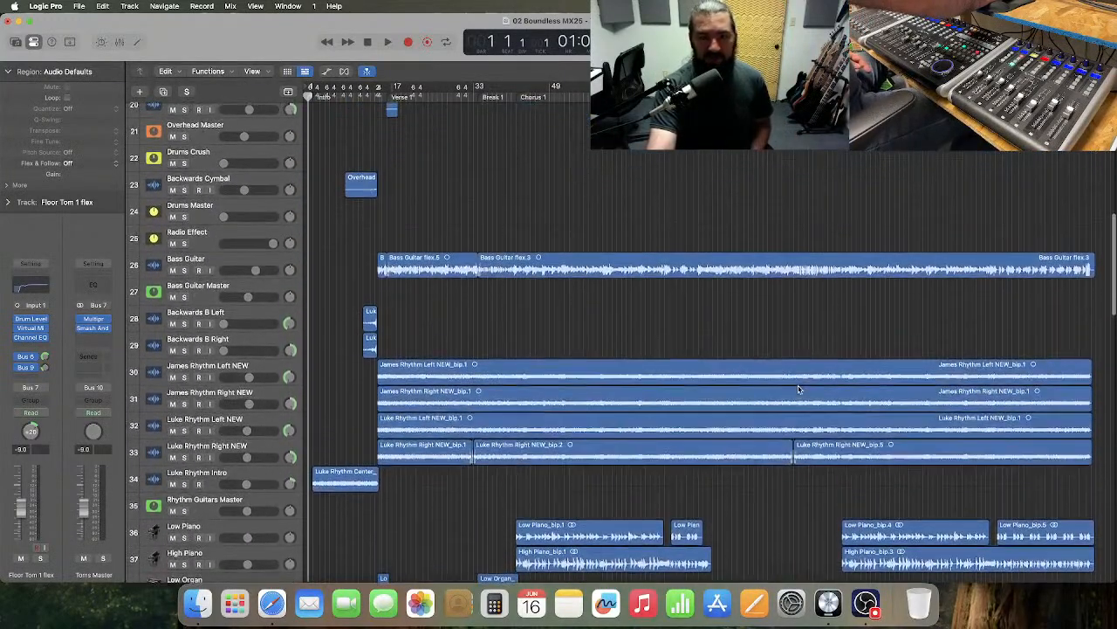
{"action": "scroll", "coordinate": [798, 390], "scroll_direction": "up", "scroll_amount": 15}
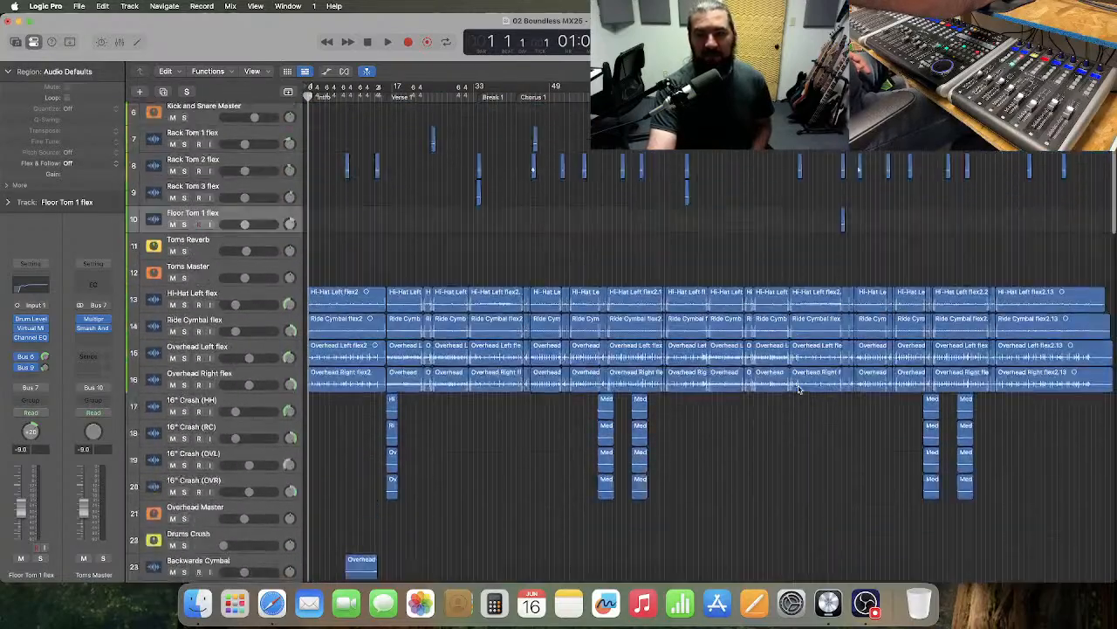
- Look over the closing vocal effects, master, Router and stream mic tracks, and recheck the drum tracks at the start of the list
{"action": "scroll", "coordinate": [798, 390], "scroll_direction": "down", "scroll_amount": 20}
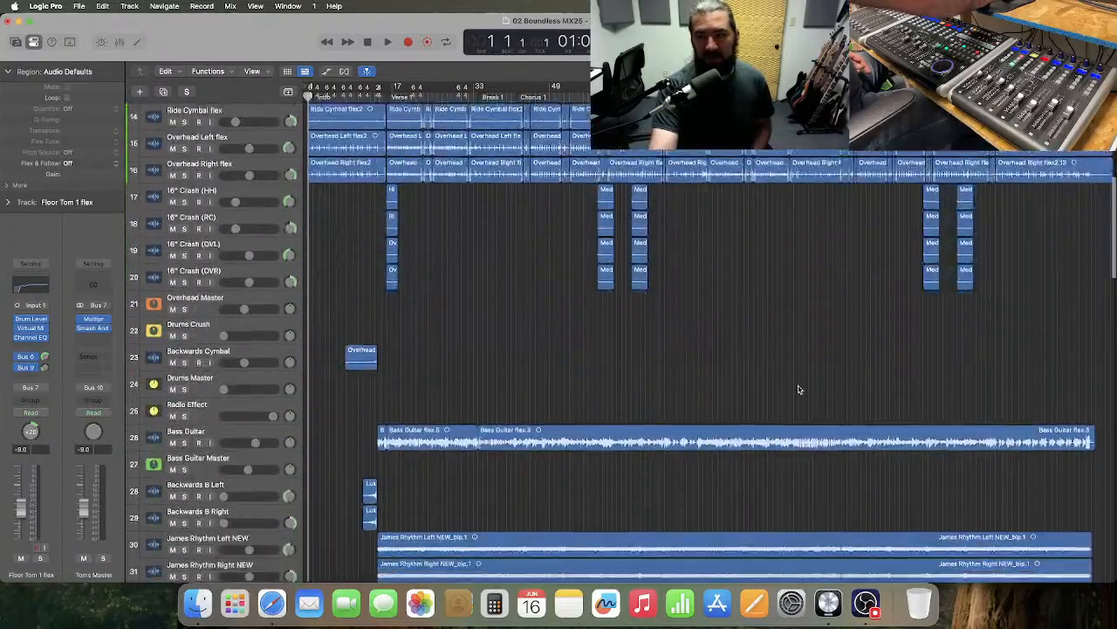
{"action": "scroll", "coordinate": [798, 390], "scroll_direction": "down", "scroll_amount": 20}
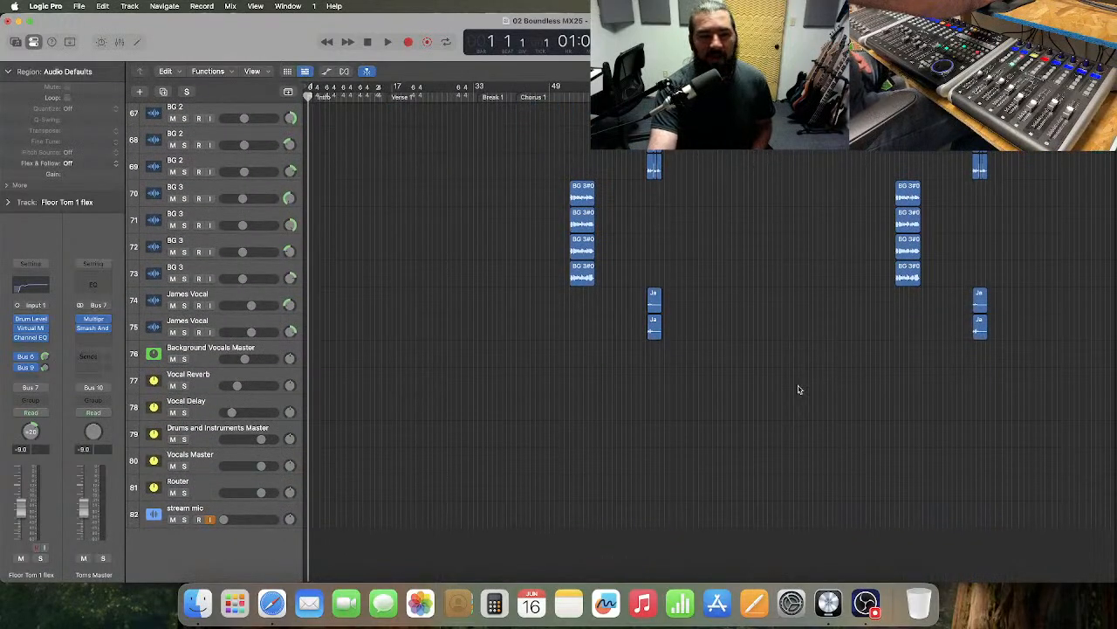
{"action": "scroll", "coordinate": [798, 390], "scroll_direction": "up", "scroll_amount": 20}
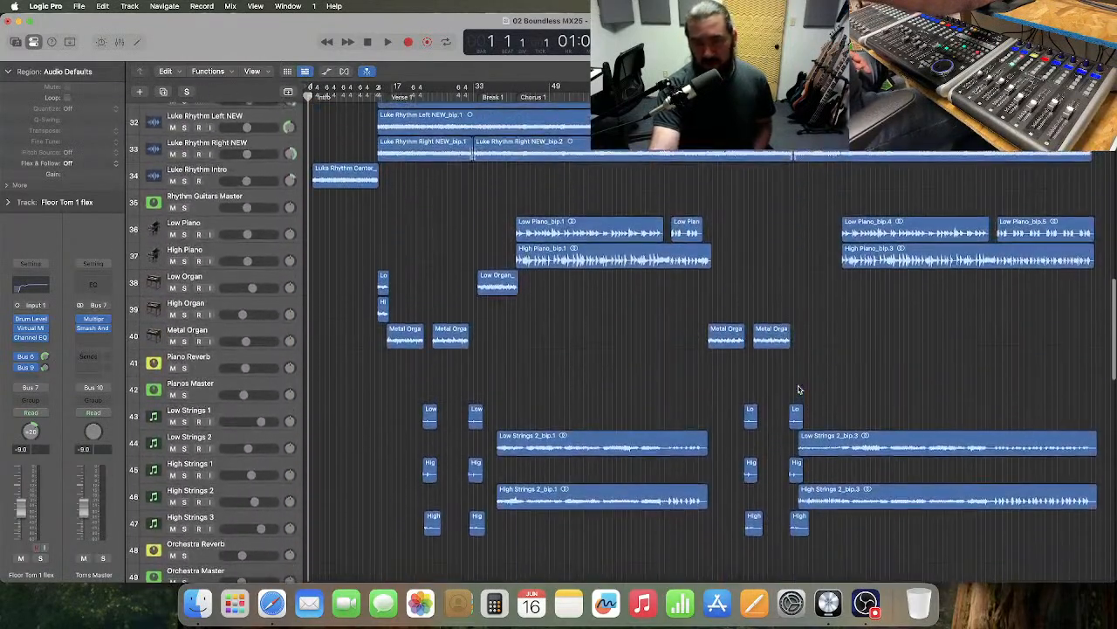
{"action": "scroll", "coordinate": [798, 389], "scroll_direction": "up", "scroll_amount": 20}
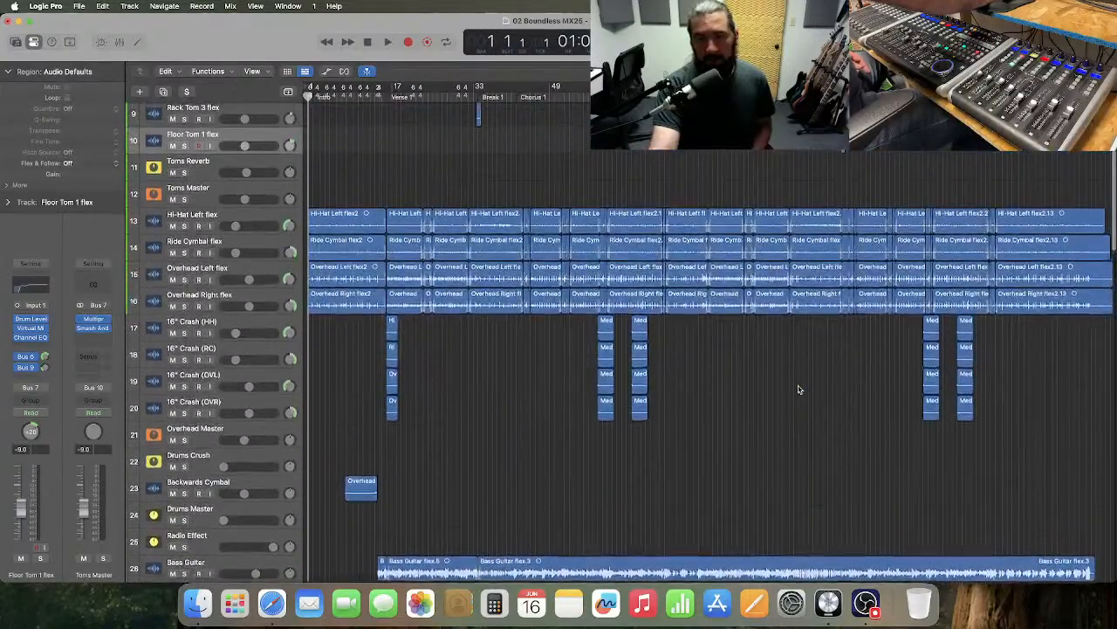
{"action": "scroll", "coordinate": [798, 390], "scroll_direction": "up", "scroll_amount": 8}
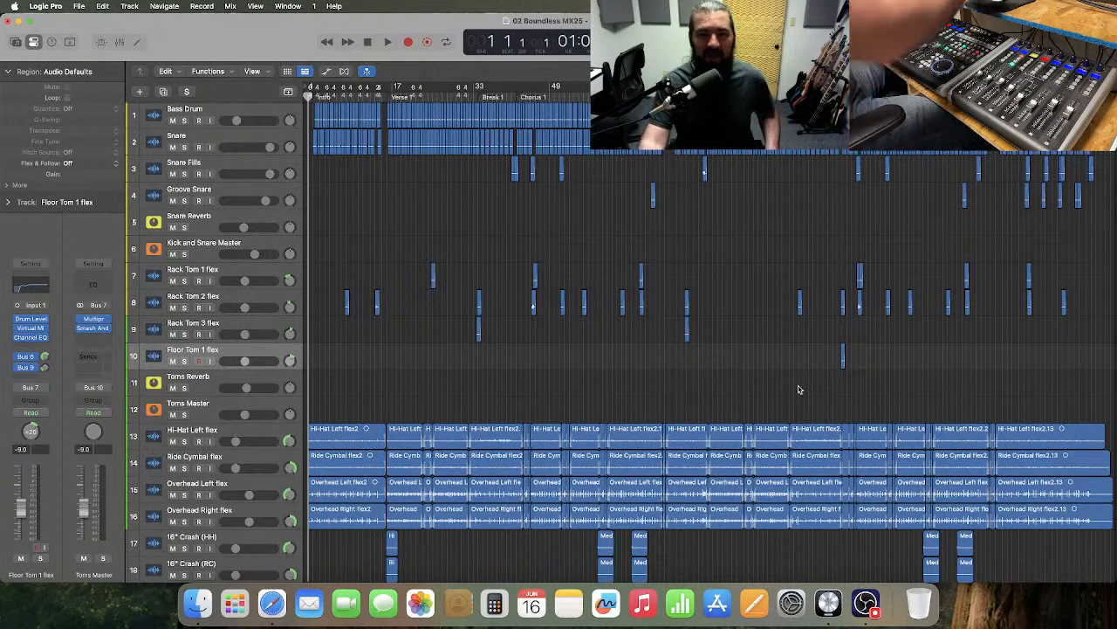
{"action": "scroll", "coordinate": [798, 389], "scroll_direction": "down", "scroll_amount": 4}
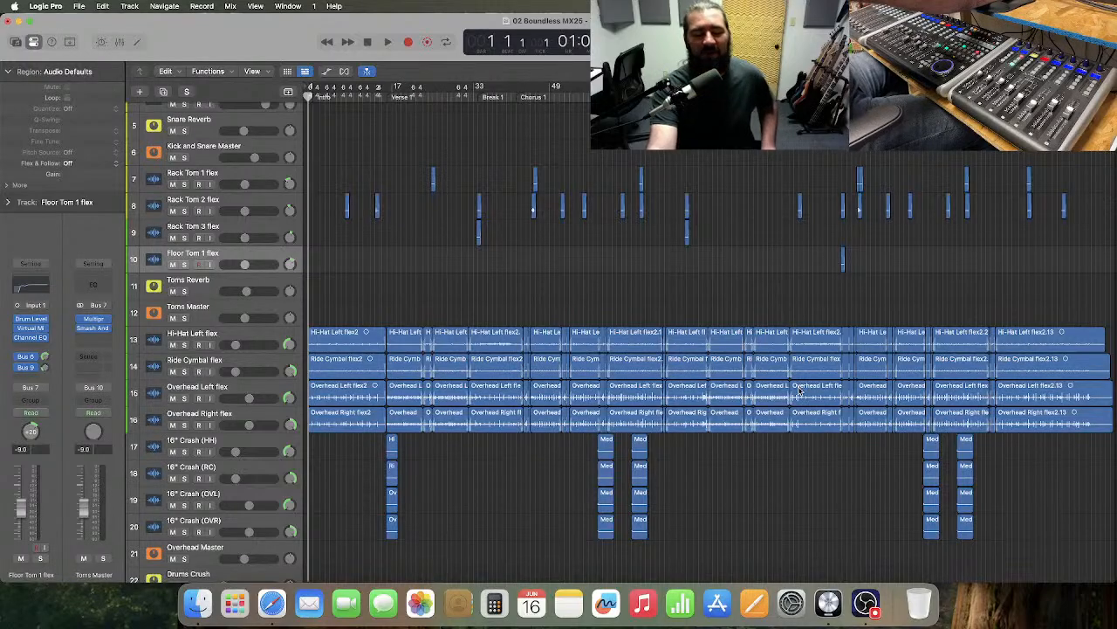
{"action": "scroll", "coordinate": [799, 389], "scroll_direction": "down", "scroll_amount": 4}
{"action": "scroll", "coordinate": [799, 391], "scroll_direction": "down", "scroll_amount": 2}
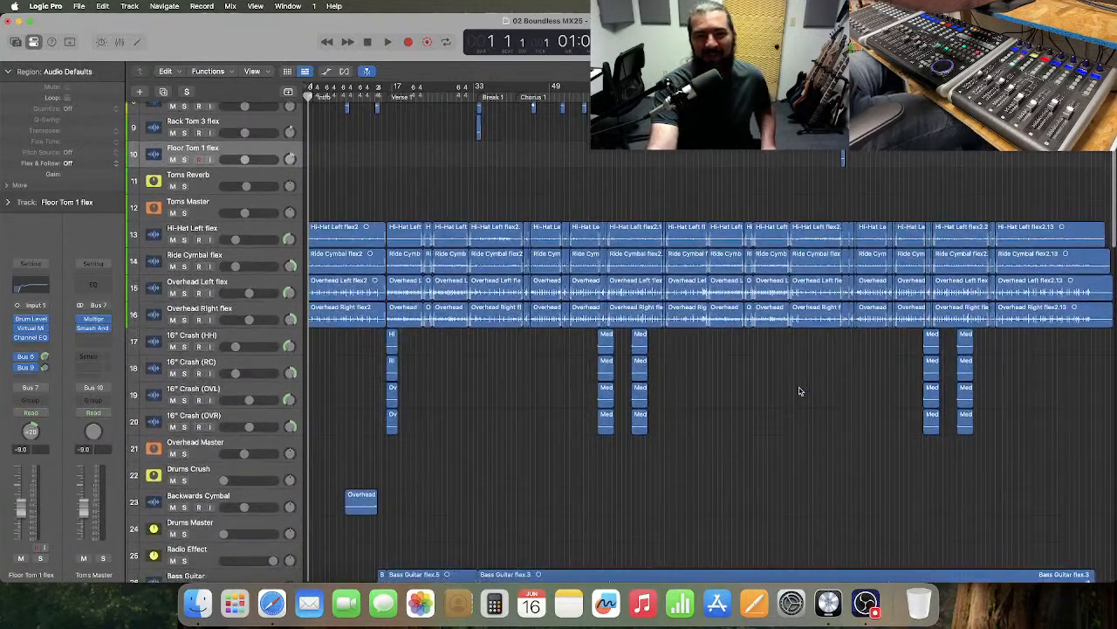
{"action": "scroll", "coordinate": [798, 390], "scroll_direction": "down", "scroll_amount": 1}
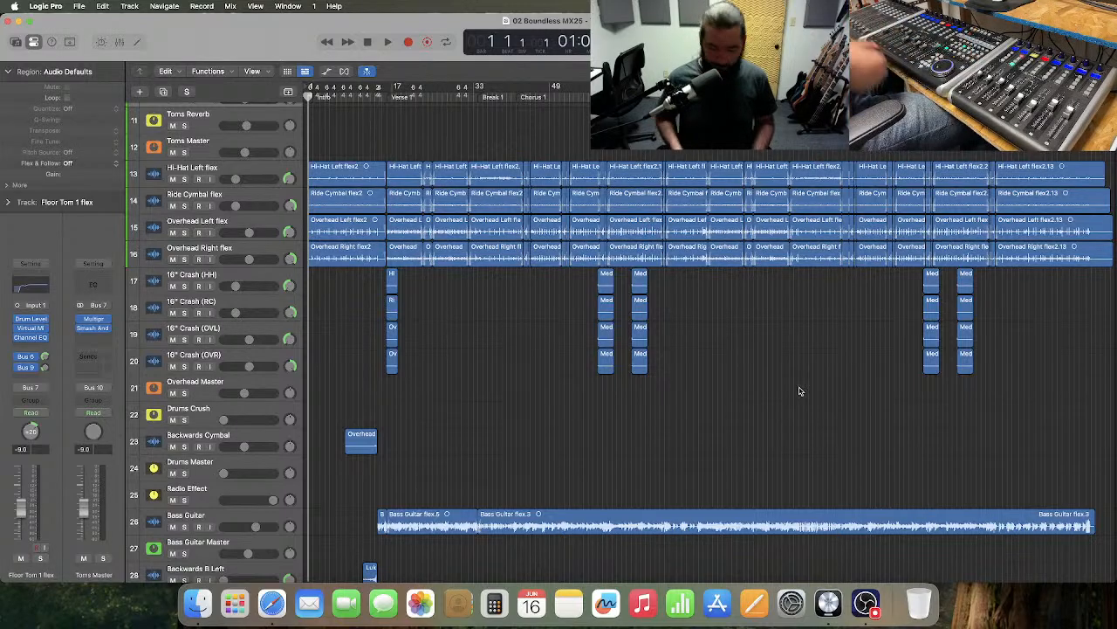
- Try playing the song from the start, dismiss the alert and return the playhead to the beginning
{"action": "key", "text": "space"}
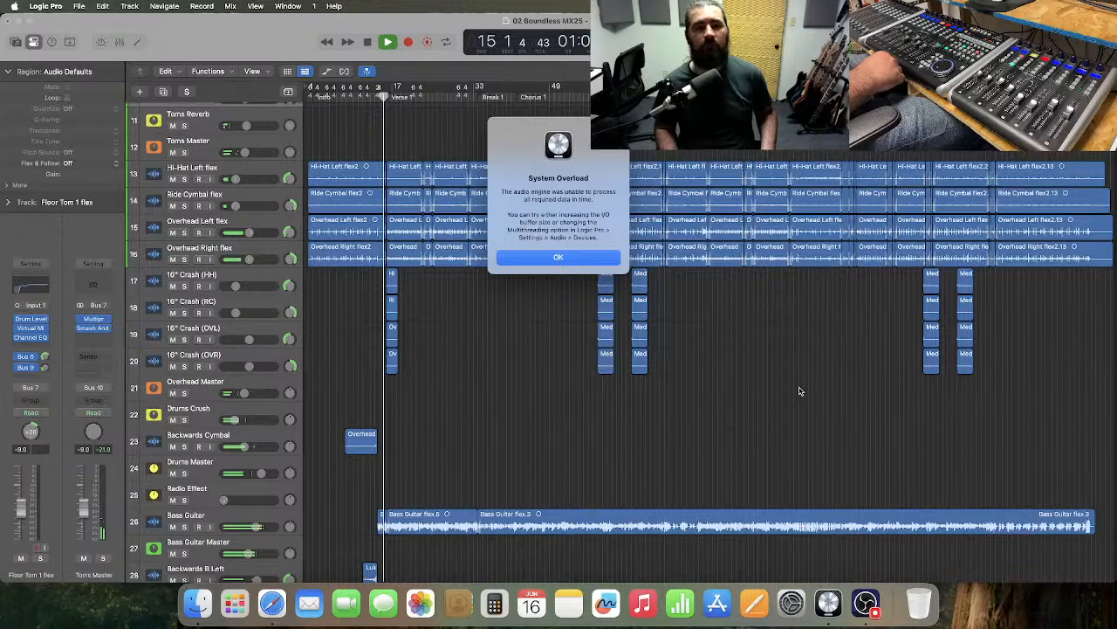
{"action": "key", "text": "Return"}
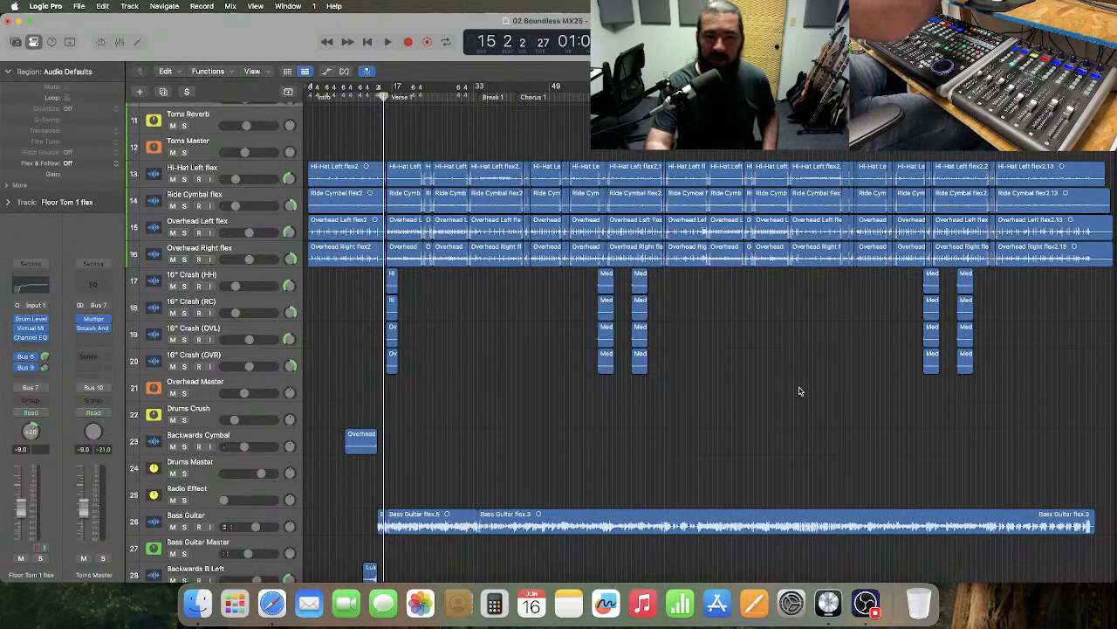
{"action": "key", "text": "Return"}
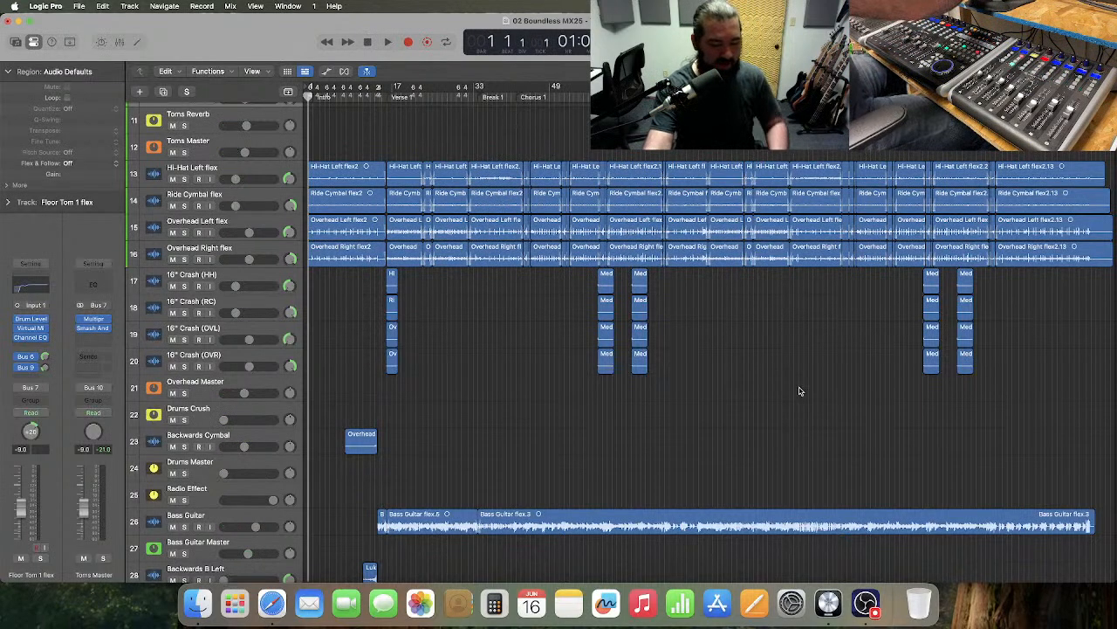
- Show the mixer through to the Router, STREAM, Premaster and output channels, and play the song from the start
{"action": "key", "text": "x"}
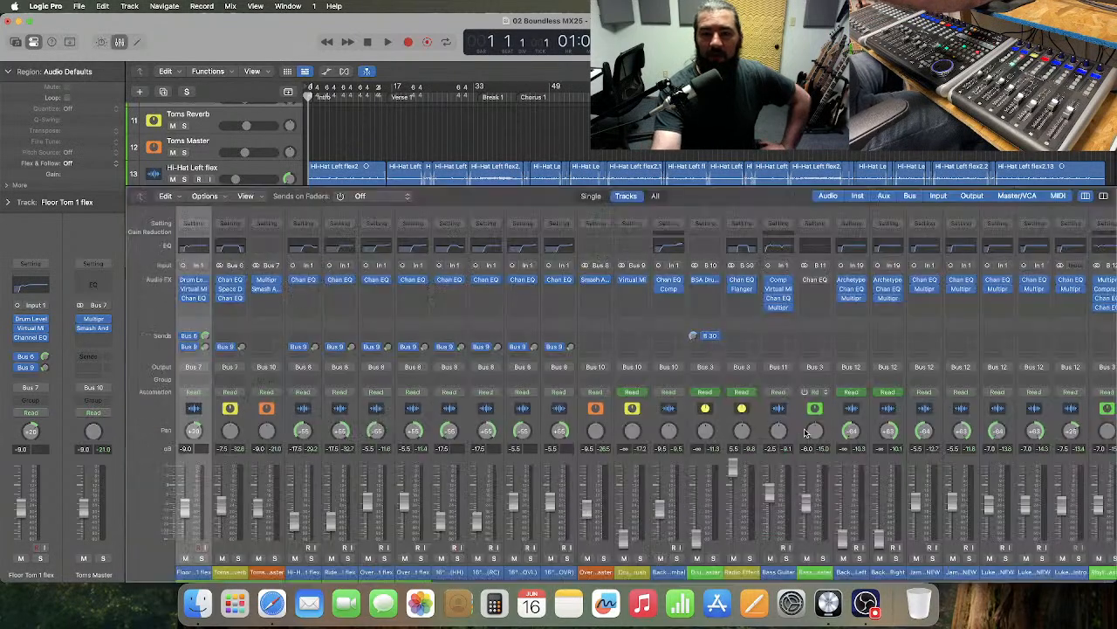
{"action": "scroll", "coordinate": [805, 431], "scroll_direction": "right", "scroll_amount": 10}
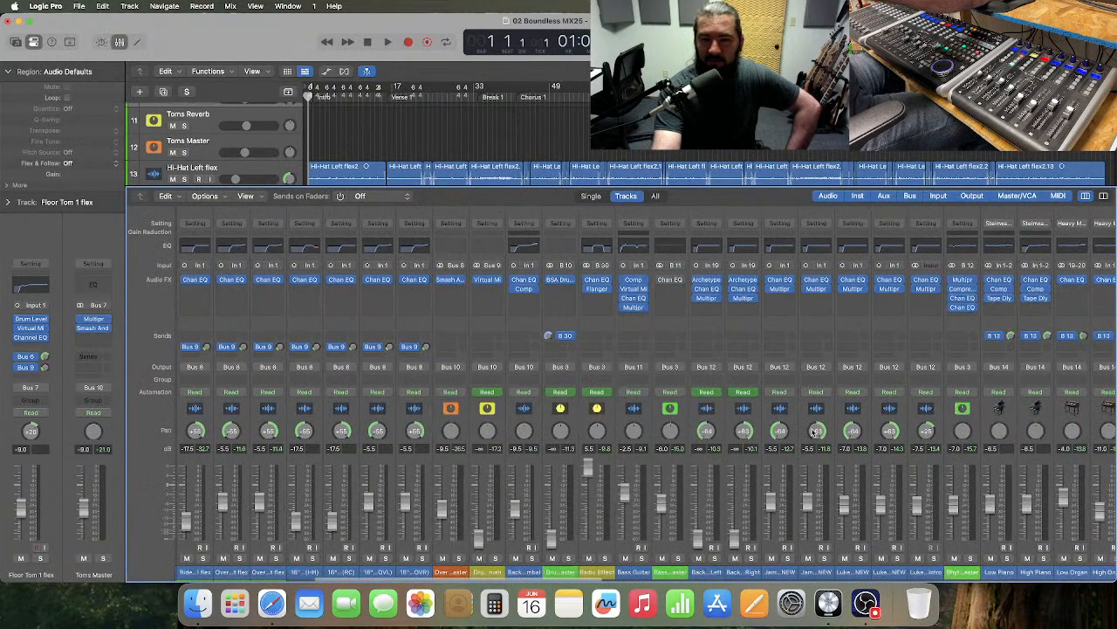
{"action": "scroll", "coordinate": [812, 432], "scroll_direction": "right", "scroll_amount": 15}
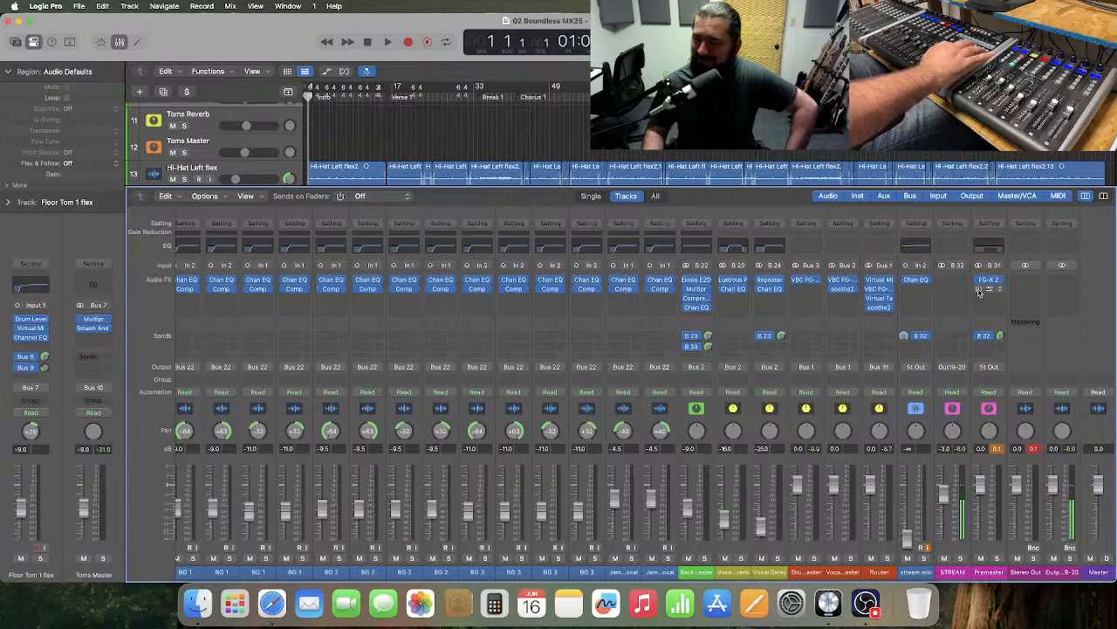
{"action": "key", "text": "space"}
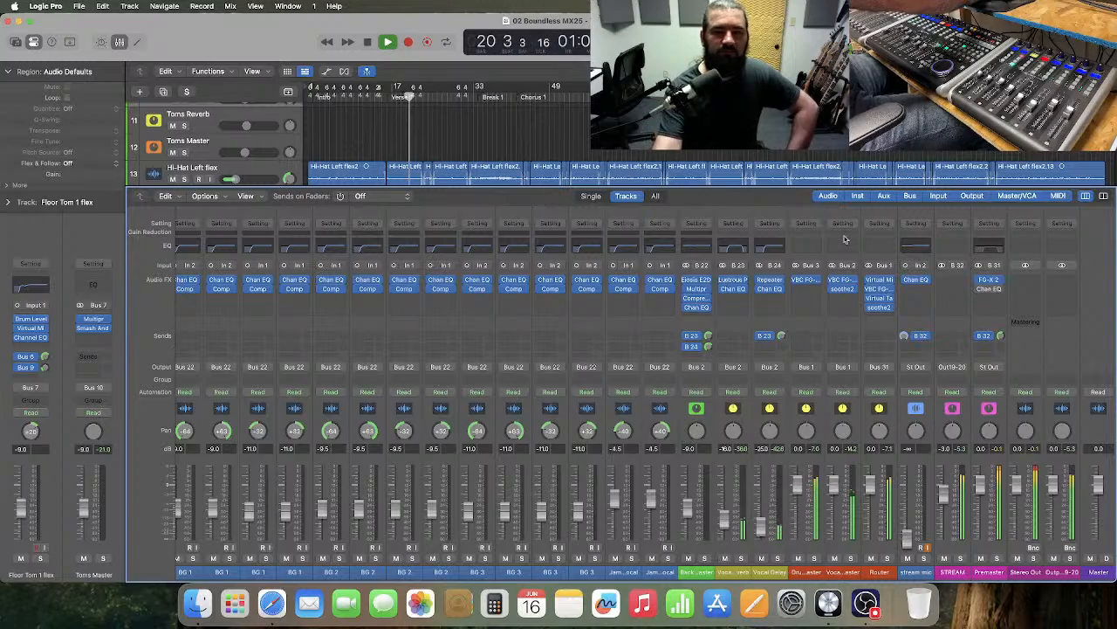
- During playback, set the Lead Vocals Master level to -7.5 dB and the Background Vocals Master level to -8.5 dB
{"action": "scroll", "coordinate": [656, 445], "scroll_direction": "left", "scroll_amount": 1}
{"action": "scroll", "coordinate": [656, 446], "scroll_direction": "left", "scroll_amount": 5}
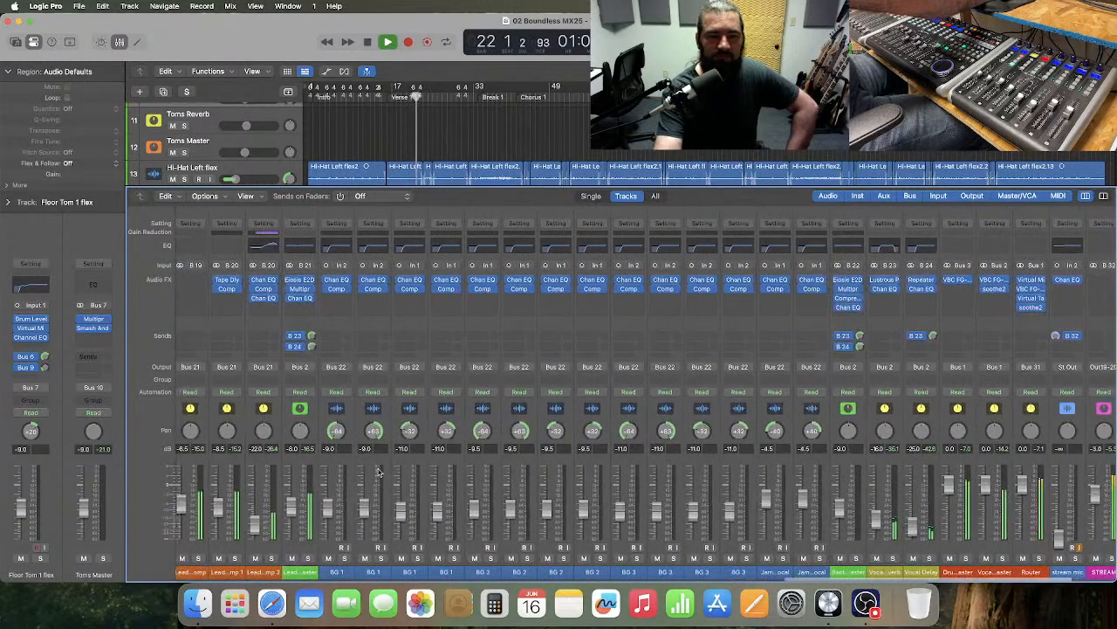
{"action": "type", "text": "-7.5"}
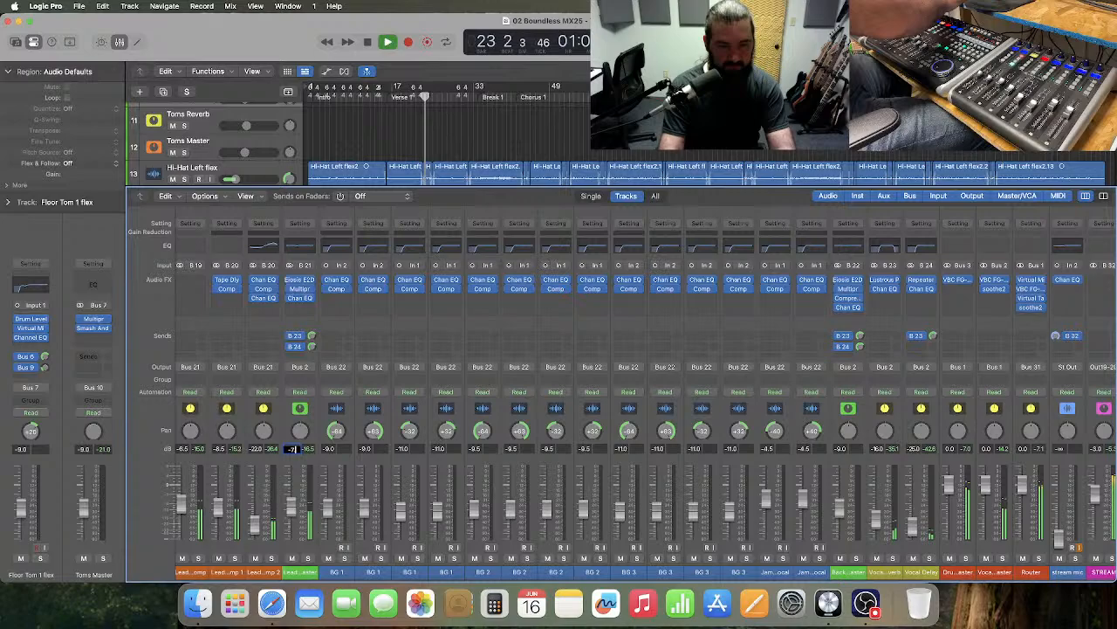
{"action": "key", "text": "Return"}
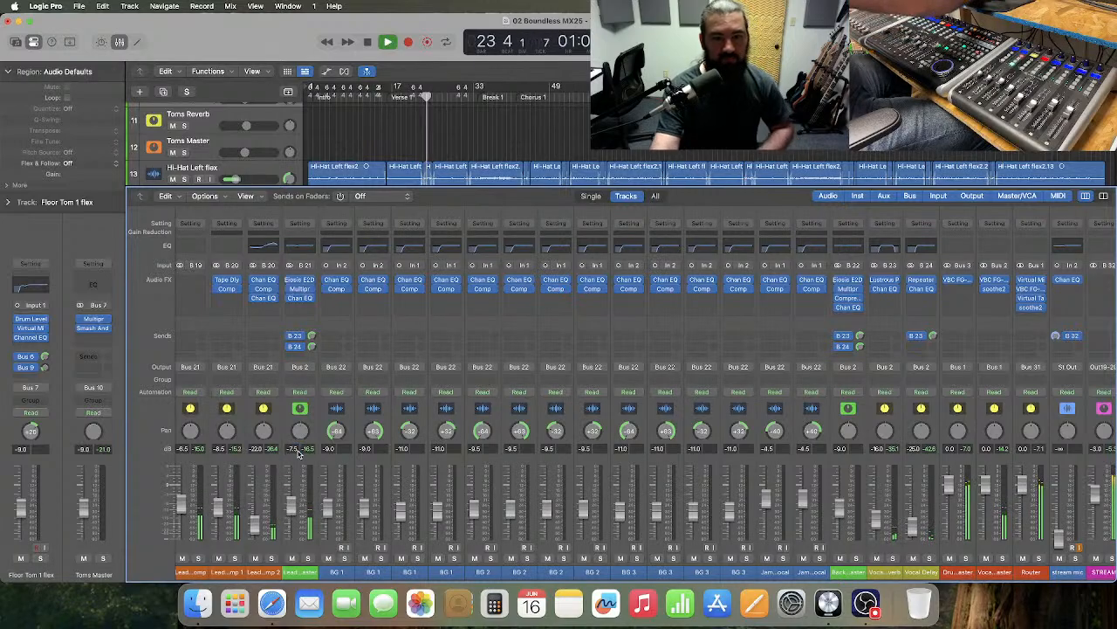
{"action": "double_click", "coordinate": [840, 449]}
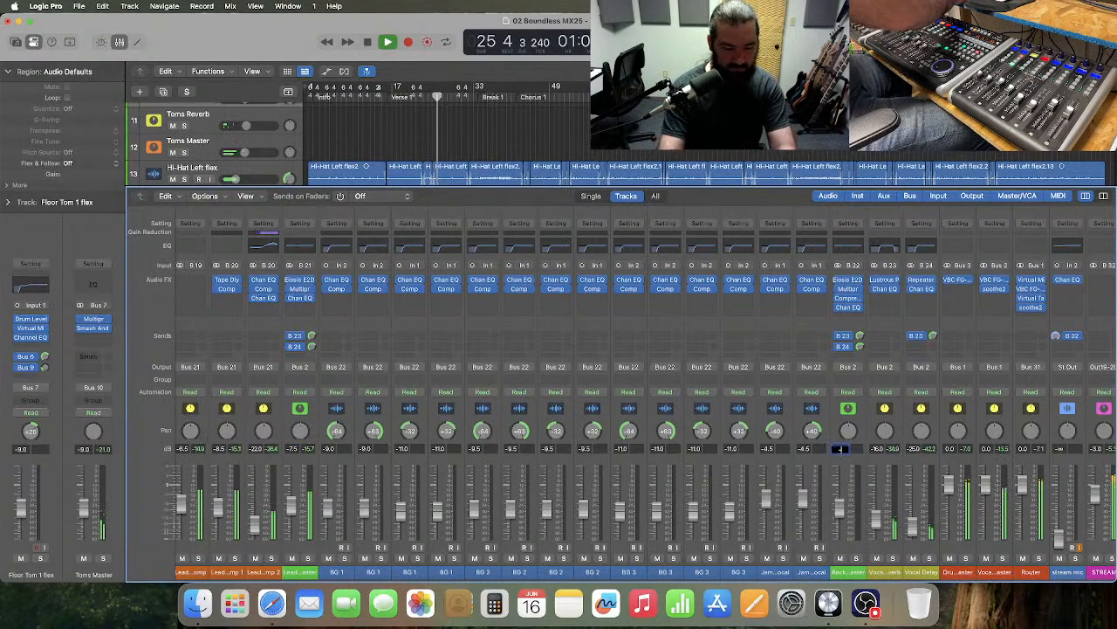
{"action": "type", "text": "-8.5"}
{"action": "key", "text": "Return"}
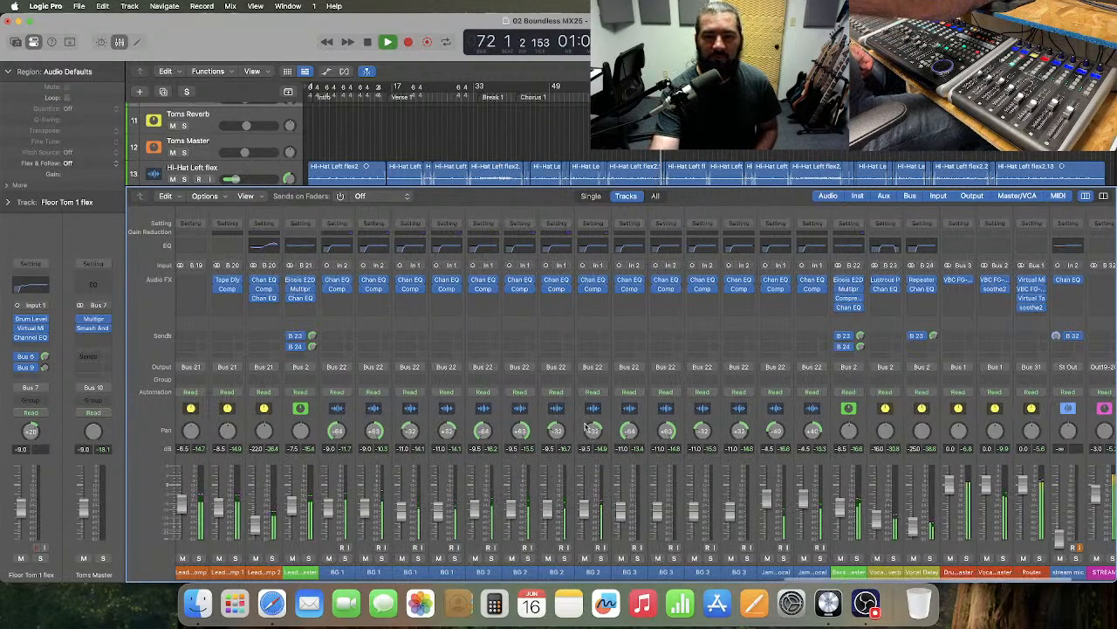
- Turn on the Channel EQ of the Bass Guitar Master channel and open the plug-in's window
{"action": "scroll", "coordinate": [587, 428], "scroll_direction": "left", "scroll_amount": 10}
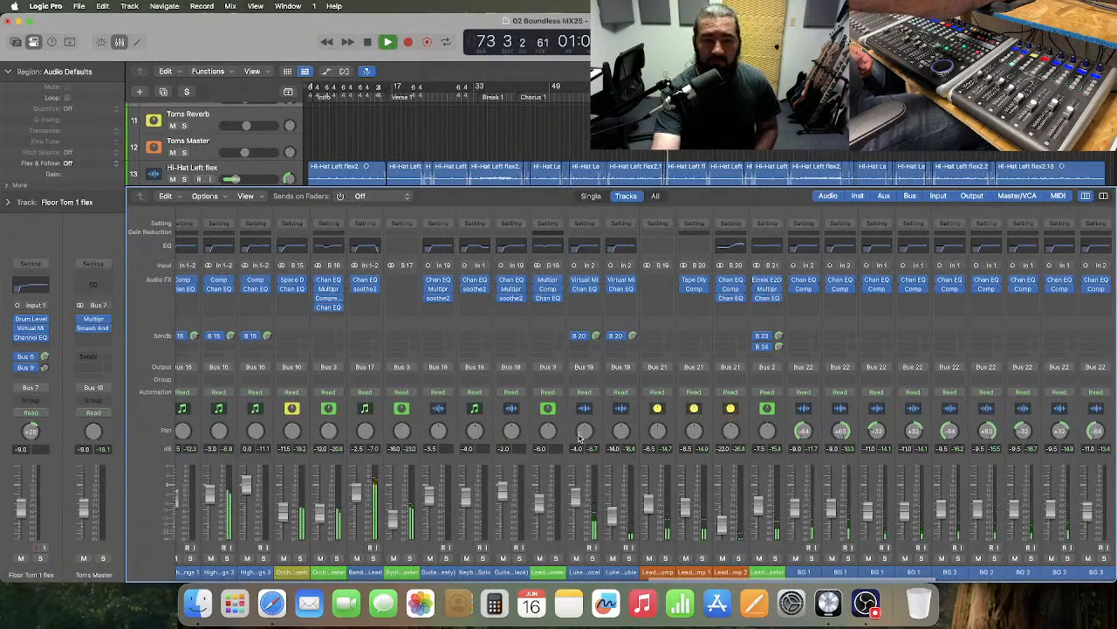
{"action": "scroll", "coordinate": [581, 436], "scroll_direction": "left", "scroll_amount": 5}
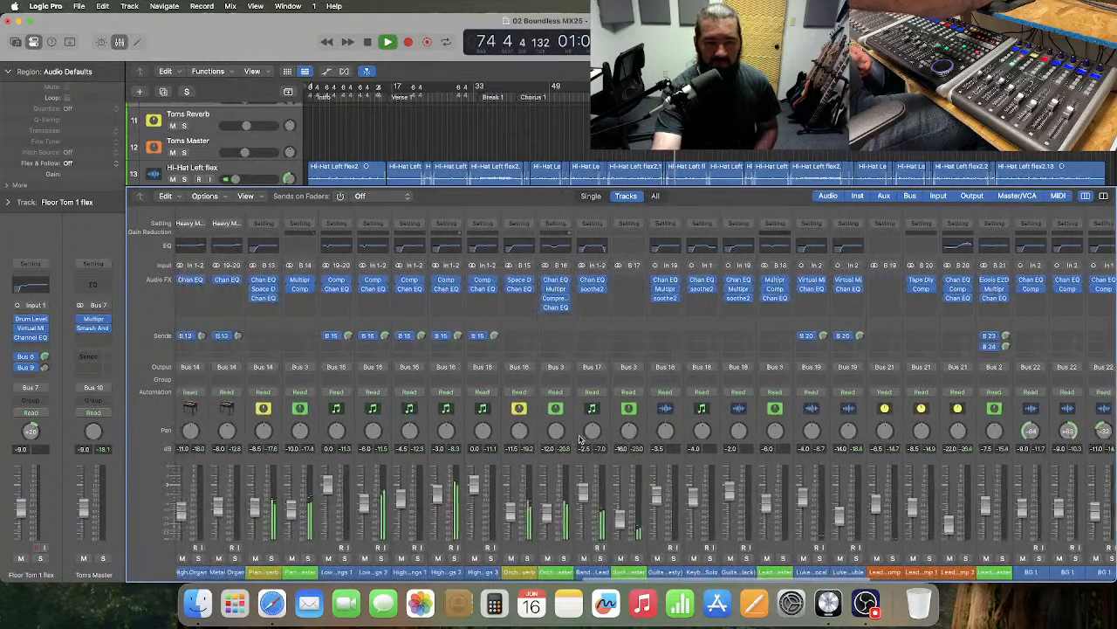
{"action": "scroll", "coordinate": [578, 439], "scroll_direction": "left", "scroll_amount": 6}
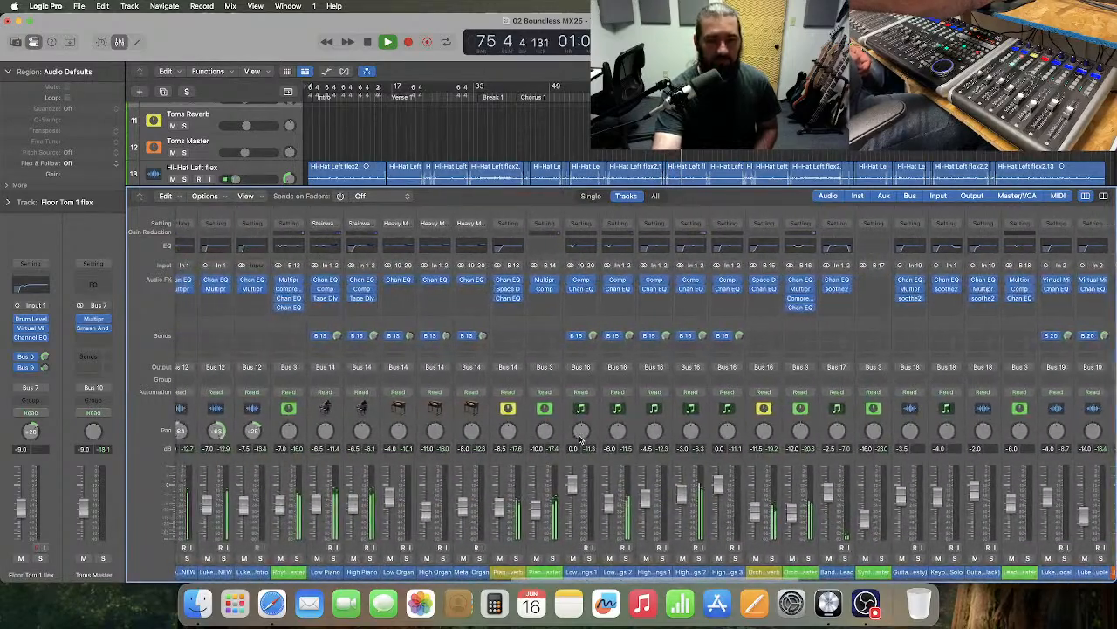
{"action": "scroll", "coordinate": [579, 439], "scroll_direction": "left", "scroll_amount": 5}
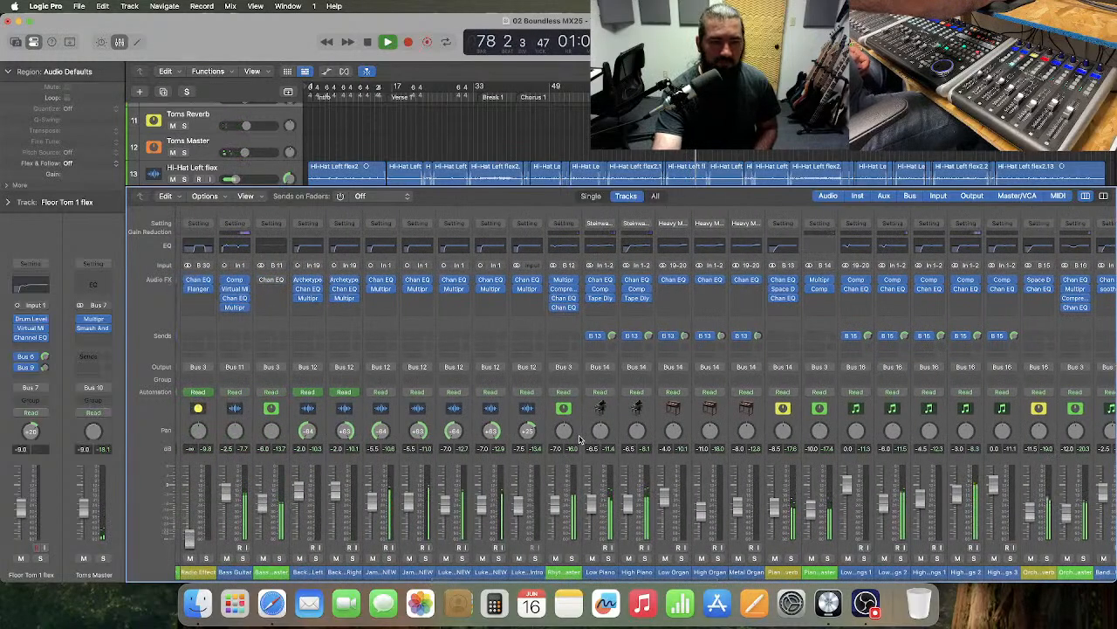
{"action": "left_click", "coordinate": [262, 280]}
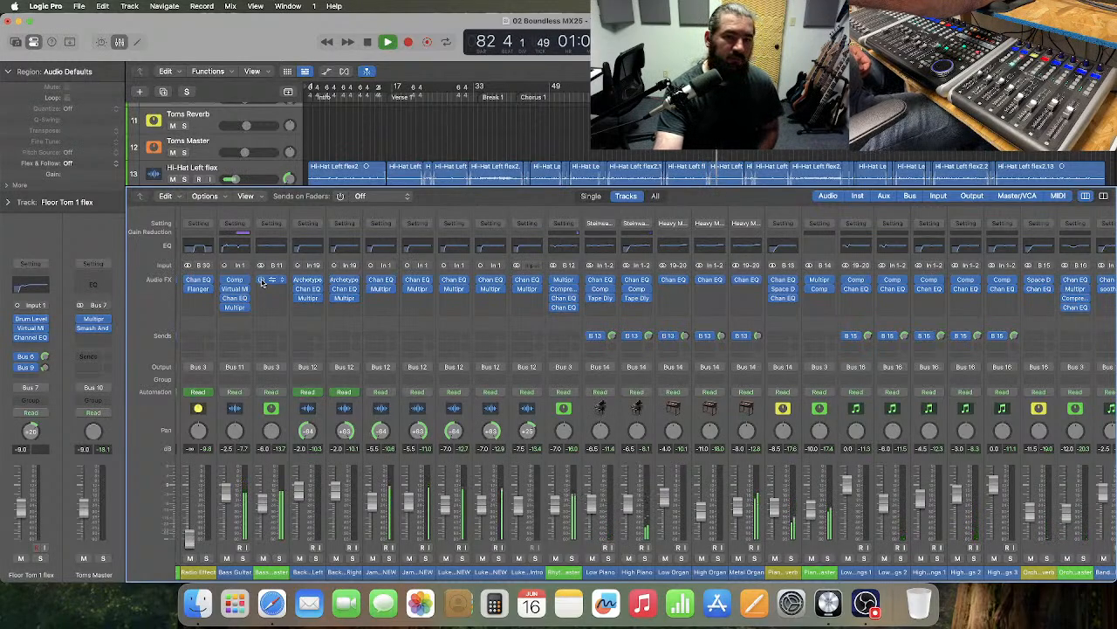
{"action": "left_click", "coordinate": [271, 280]}
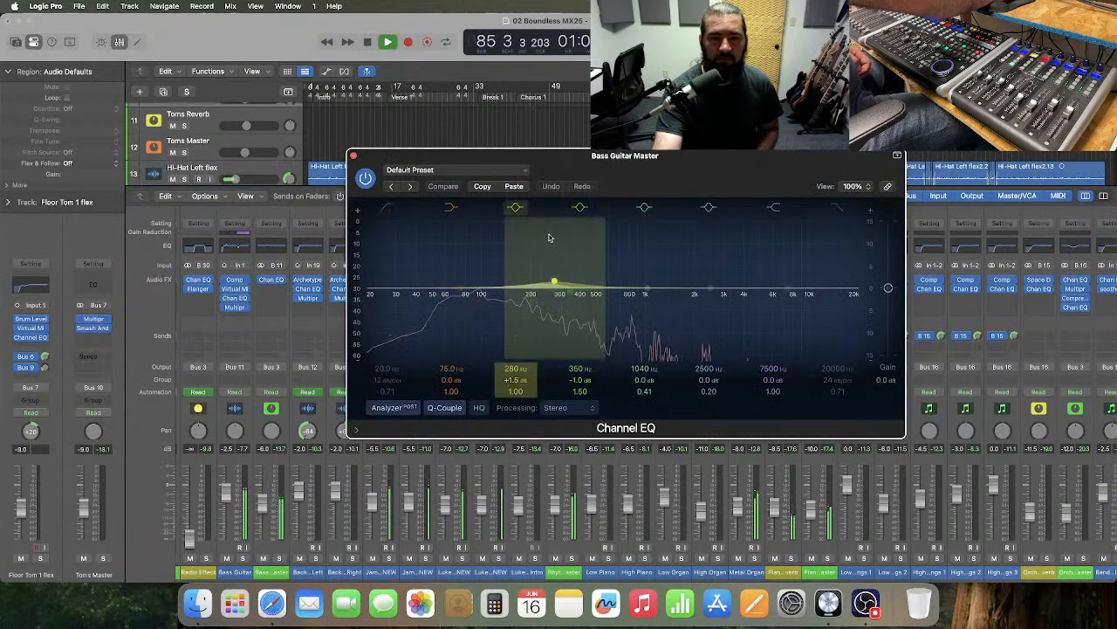
- On the Bass Guitar Master Channel EQ, turn off the 280 Hz band and set the 2500 Hz bell band's frequency to 3500 Hz
{"action": "left_click", "coordinate": [515, 210]}
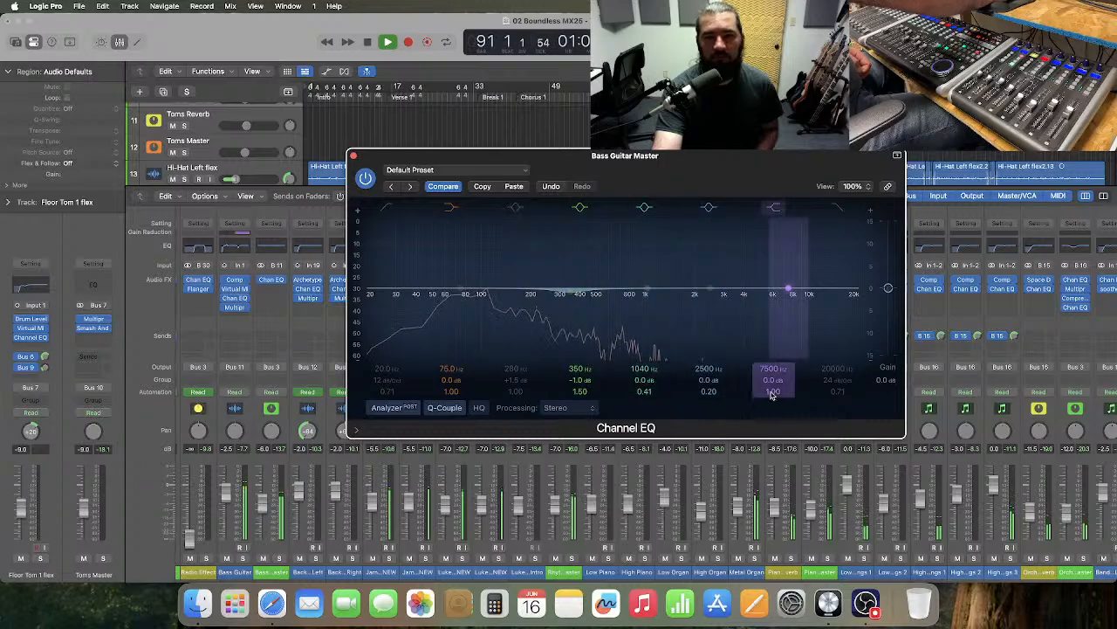
{"action": "double_click", "coordinate": [707, 370]}
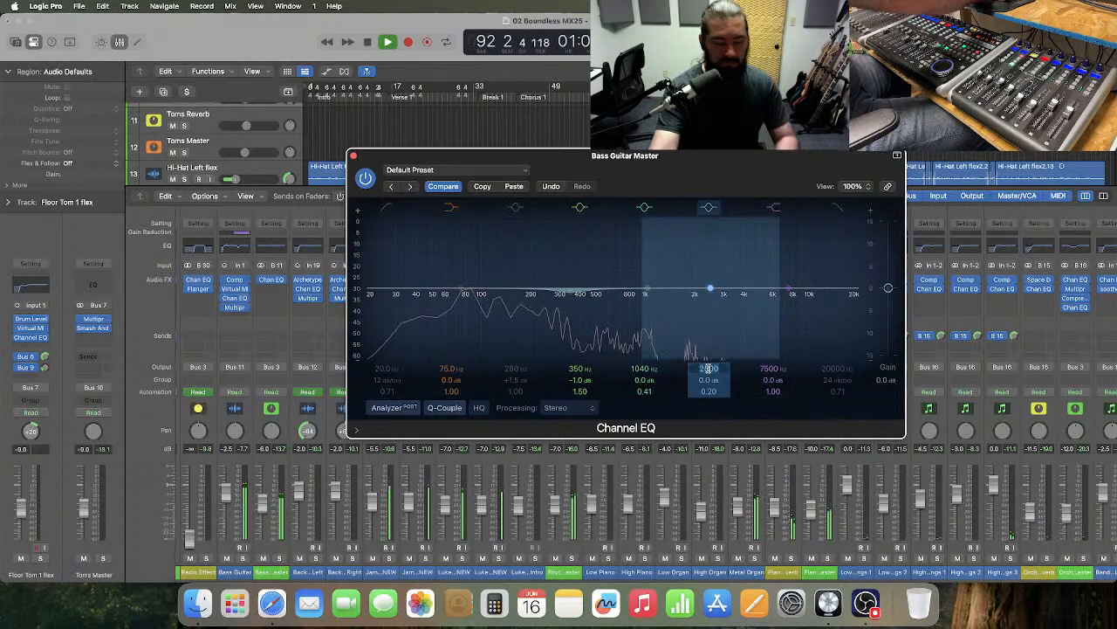
{"action": "type", "text": "3500"}
{"action": "key", "text": "Return"}
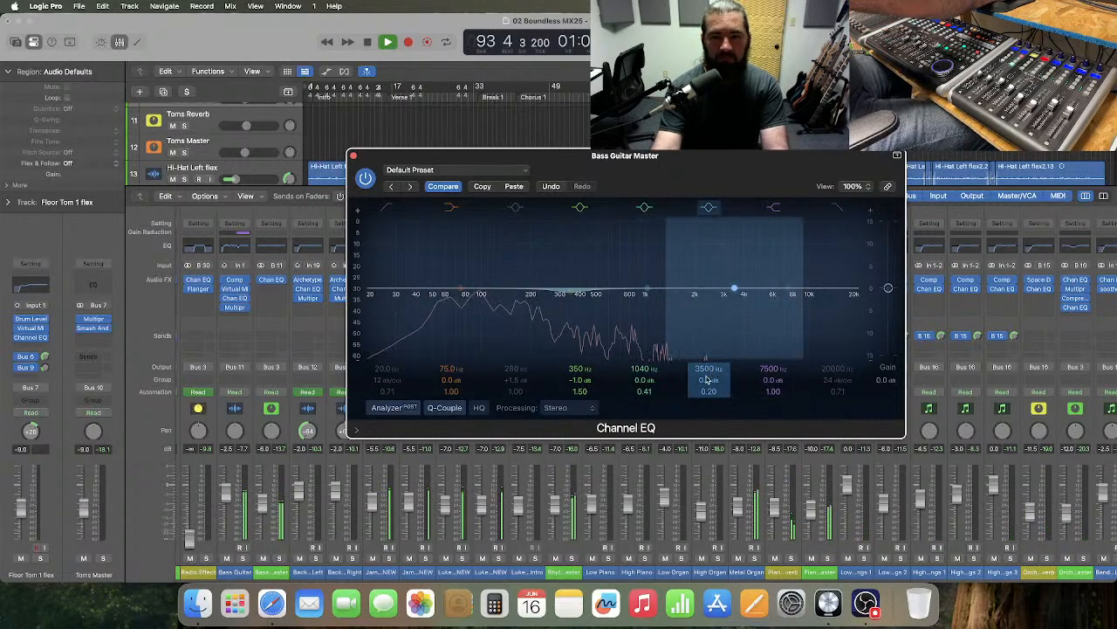
- Give the bass EQ's 3500 Hz band a Q of 1.50 and a gain of +1.0 dB, and close the plug-in window
{"action": "double_click", "coordinate": [708, 390]}
{"action": "type", "text": "1.5"}
{"action": "key", "text": "Return"}
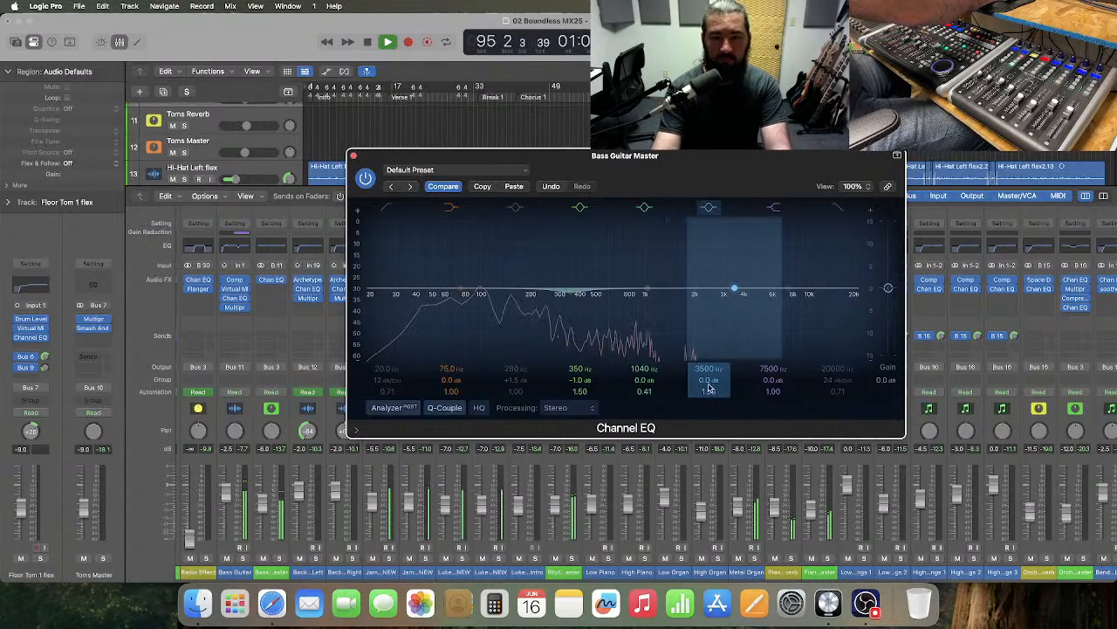
{"action": "type", "text": "1"}
{"action": "key", "text": "Return"}
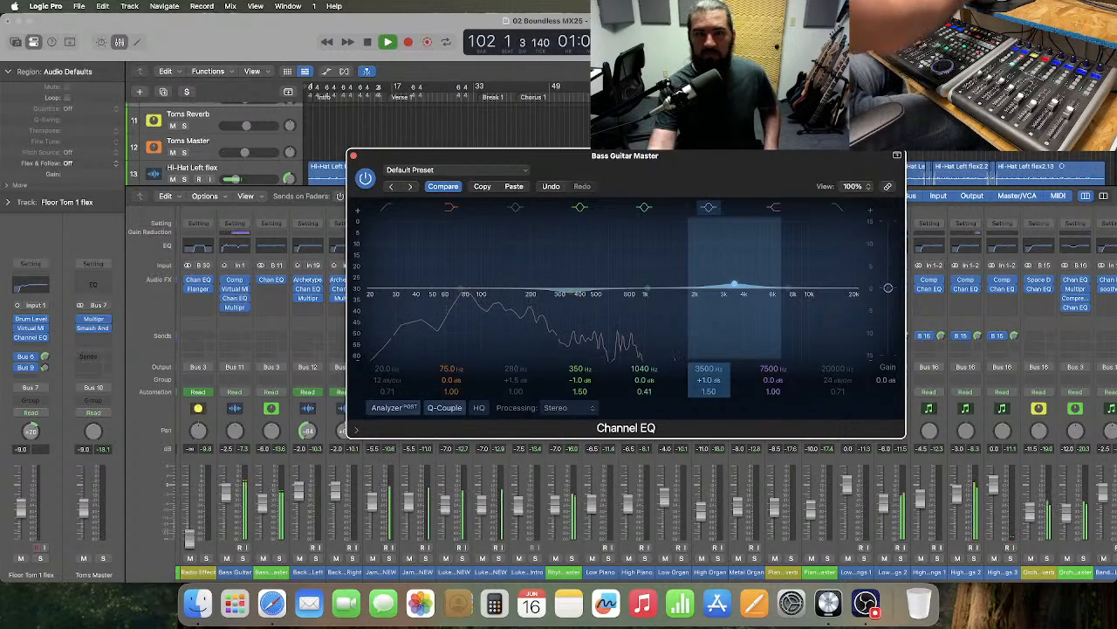
{"action": "left_click", "coordinate": [352, 155]}
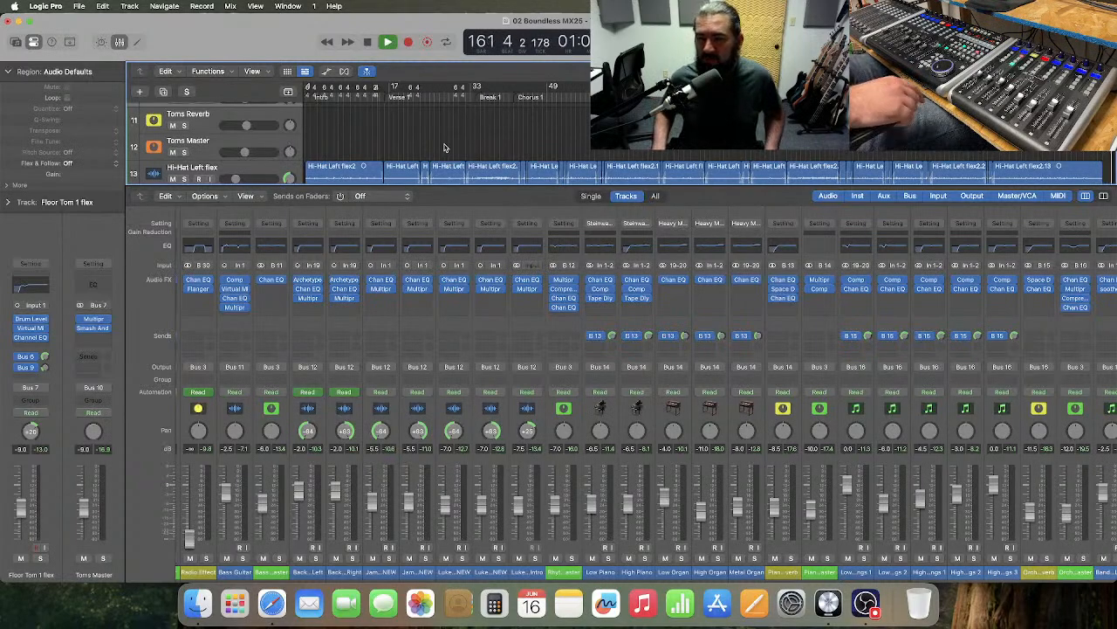
- Stop playback and hide the mixer
{"action": "key", "text": "space"}
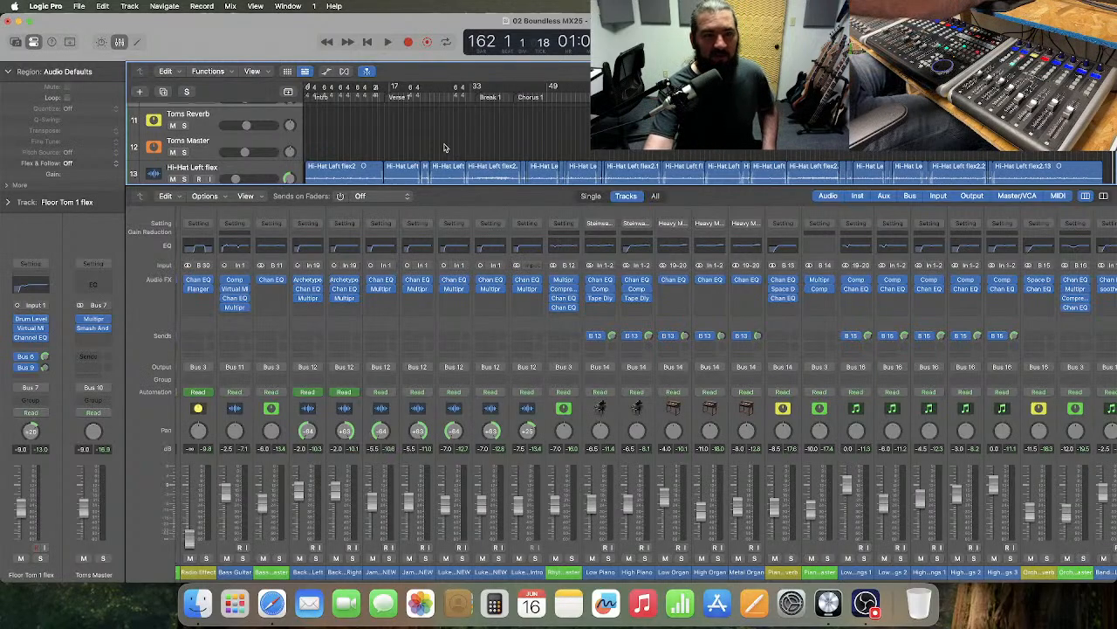
{"action": "left_click_drag", "start_coordinate": [608, 299], "coordinate": [602, 299]}
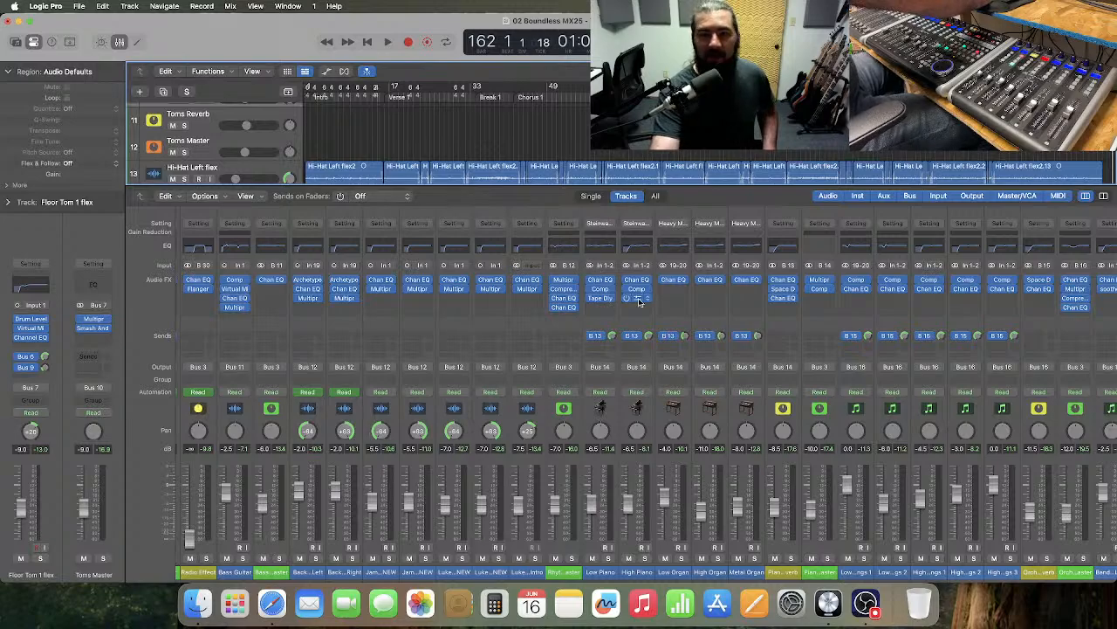
{"action": "key", "text": "x"}
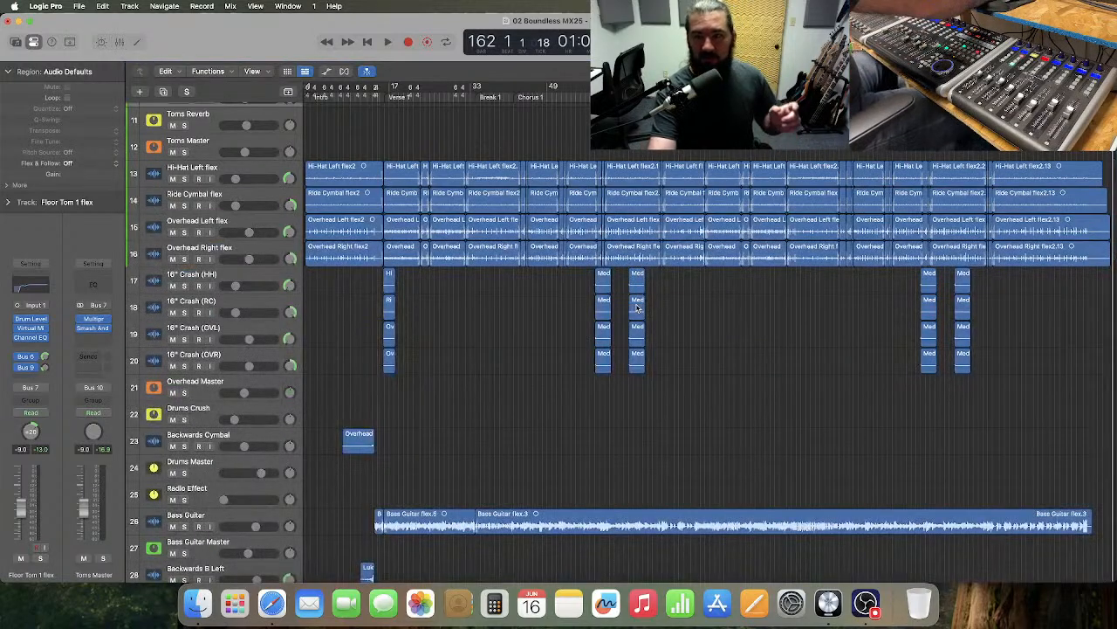
- Place the playhead at bar 121 and show the surrounding tom regions in closer detail
{"action": "scroll", "coordinate": [694, 307], "scroll_direction": "up", "scroll_amount": 10}
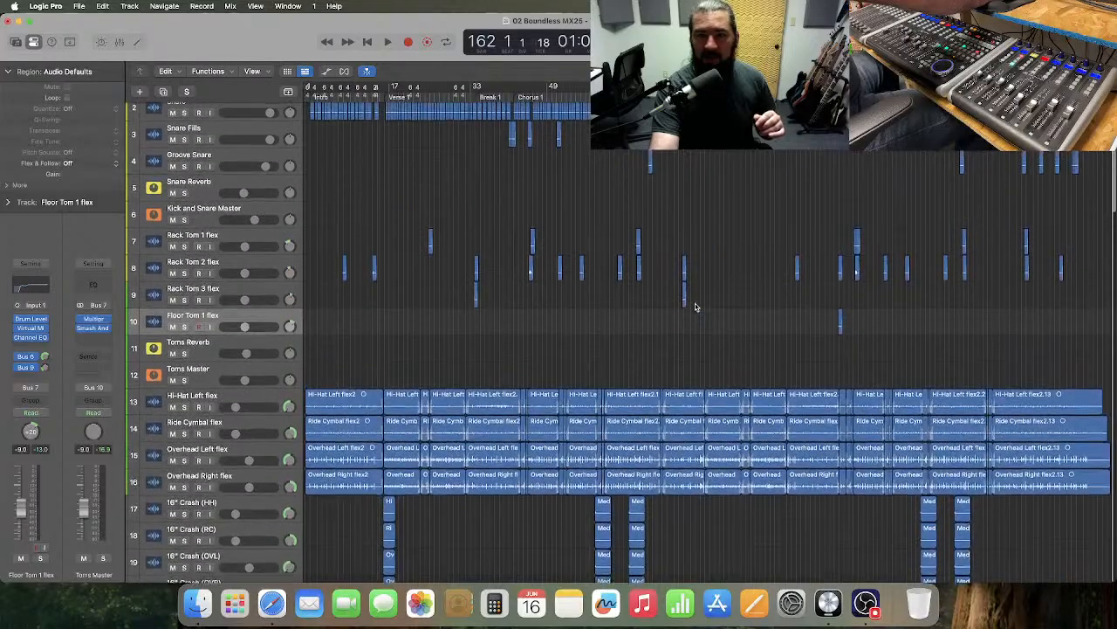
{"action": "scroll", "coordinate": [694, 307], "scroll_direction": "down", "scroll_amount": 2}
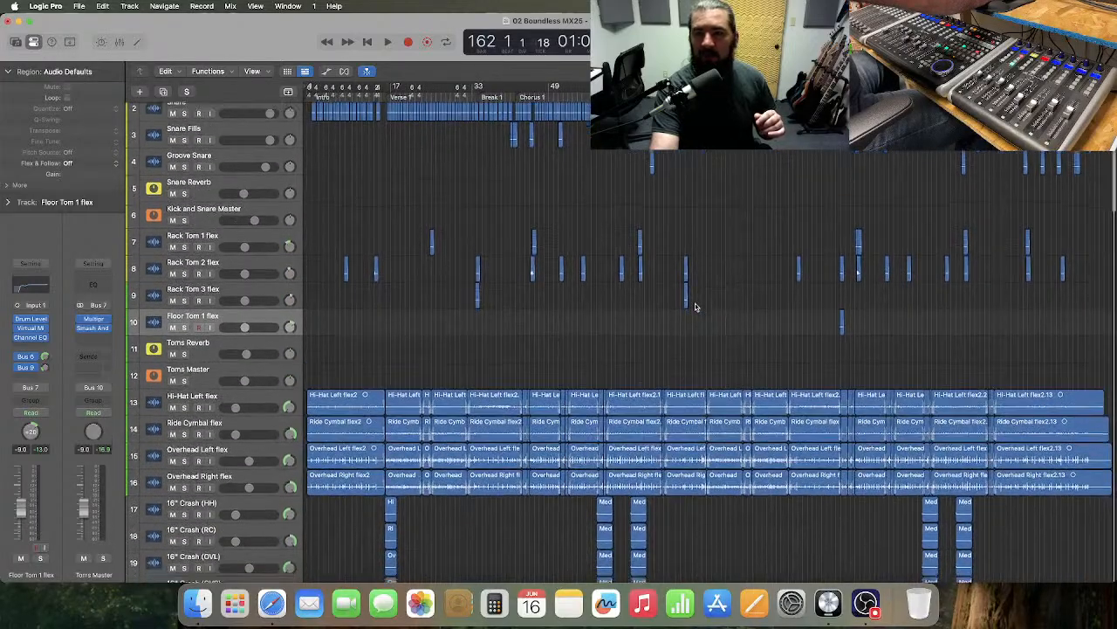
{"action": "left_click", "coordinate": [903, 89]}
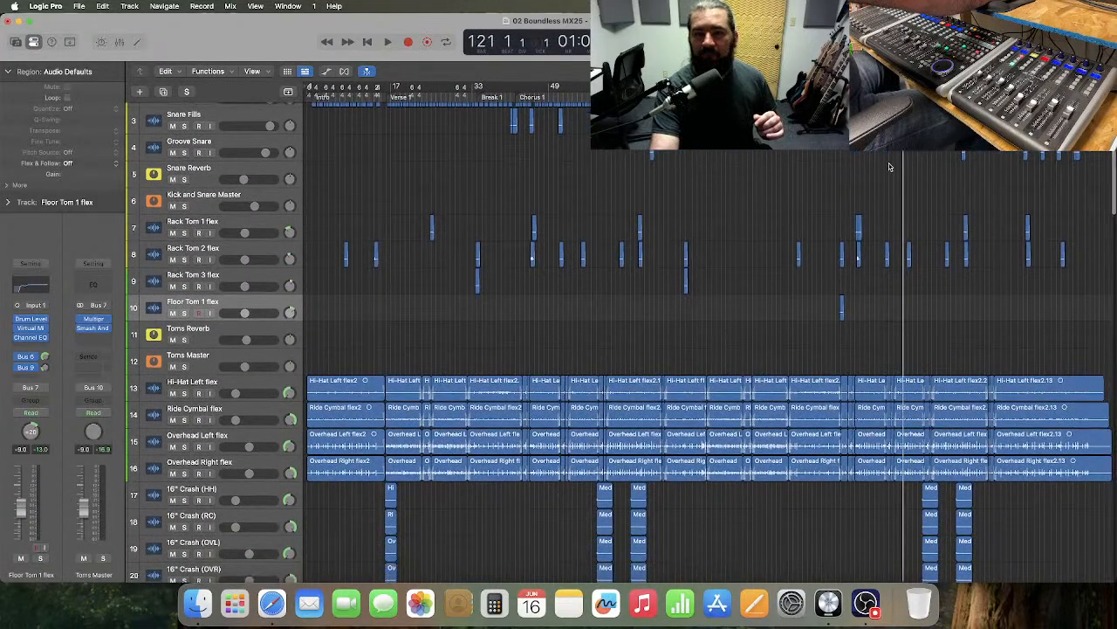
{"action": "key", "text": "super+Right"}
{"action": "key", "text": "super+Right"}
{"action": "key", "text": "super+Right"}
{"action": "key", "text": "super+Right"}
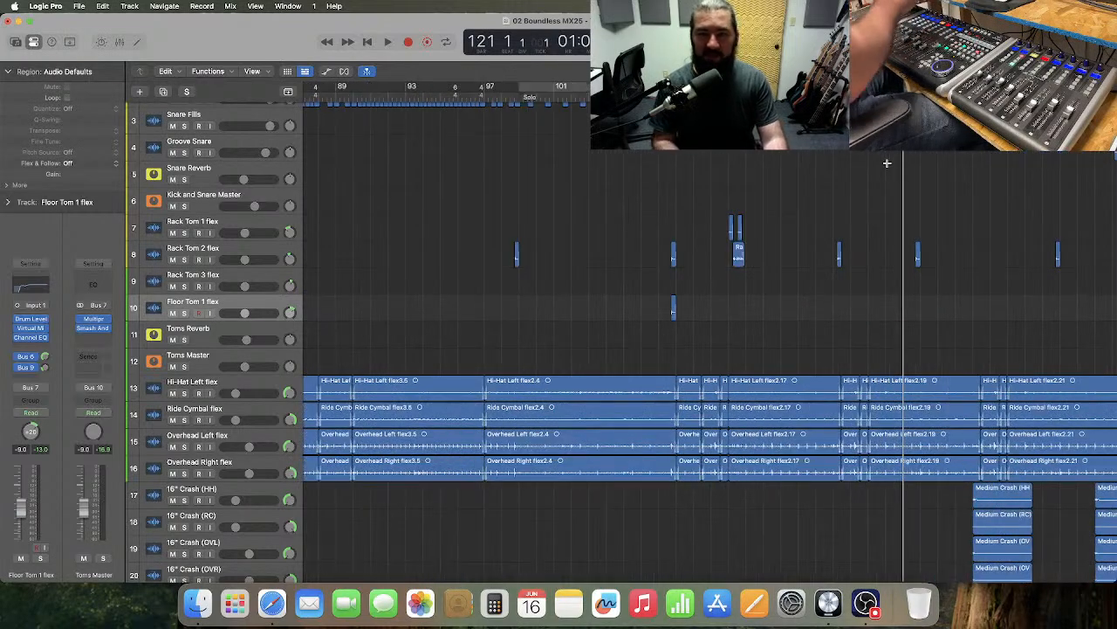
{"action": "scroll", "coordinate": [887, 167], "scroll_direction": "right", "scroll_amount": 5}
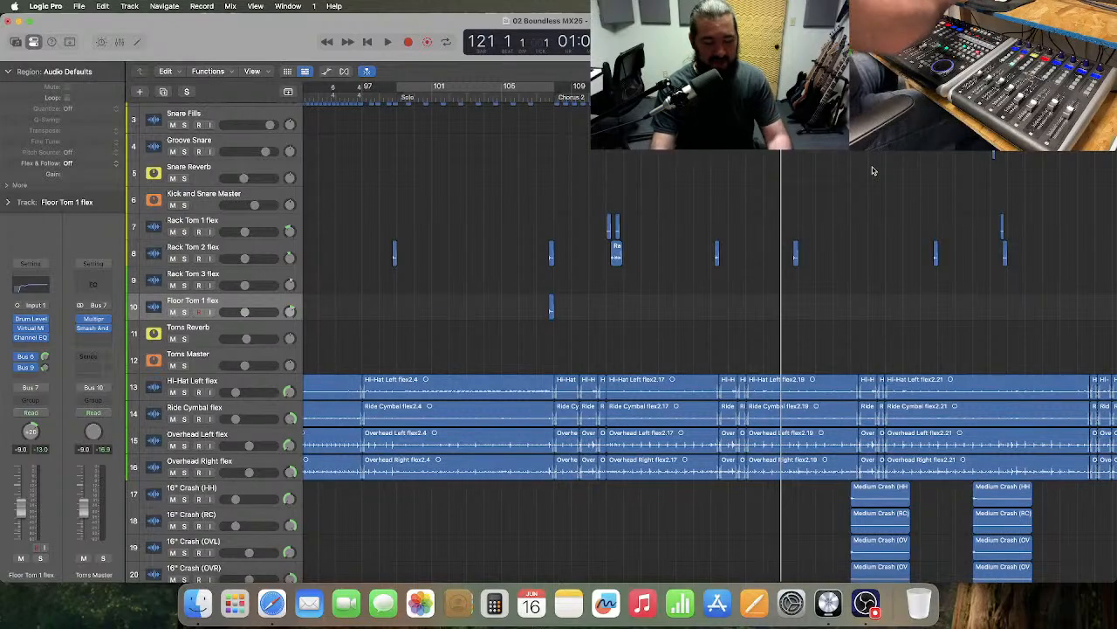
{"action": "key", "text": "super+Right"}
{"action": "key", "text": "super+Right"}
{"action": "key", "text": "super+Right"}
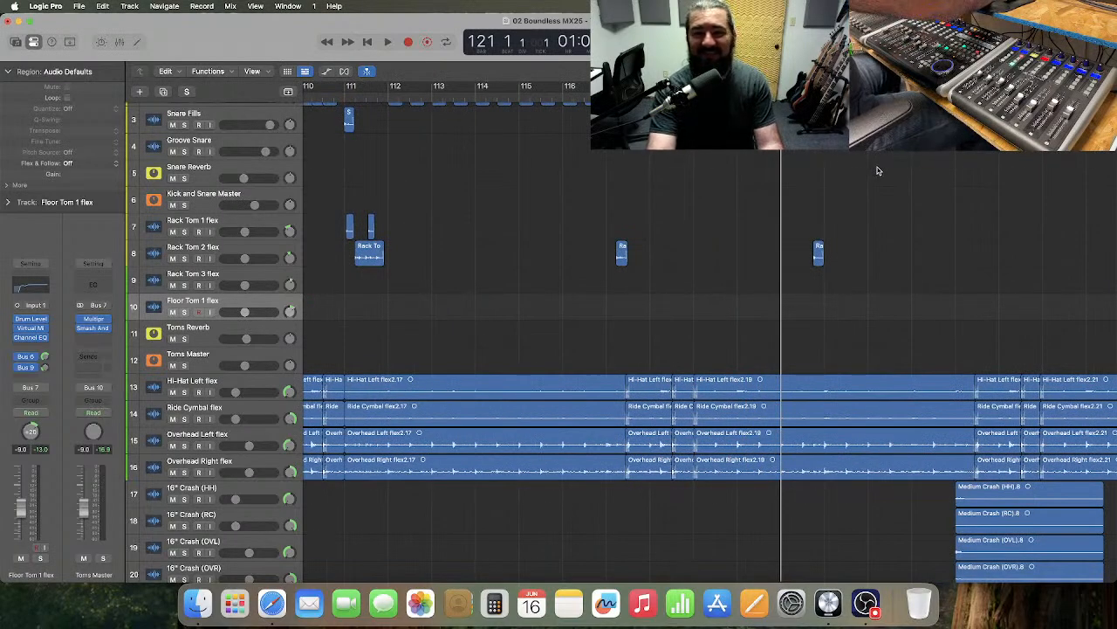
{"action": "scroll", "coordinate": [765, 159], "scroll_direction": "right", "scroll_amount": 3}
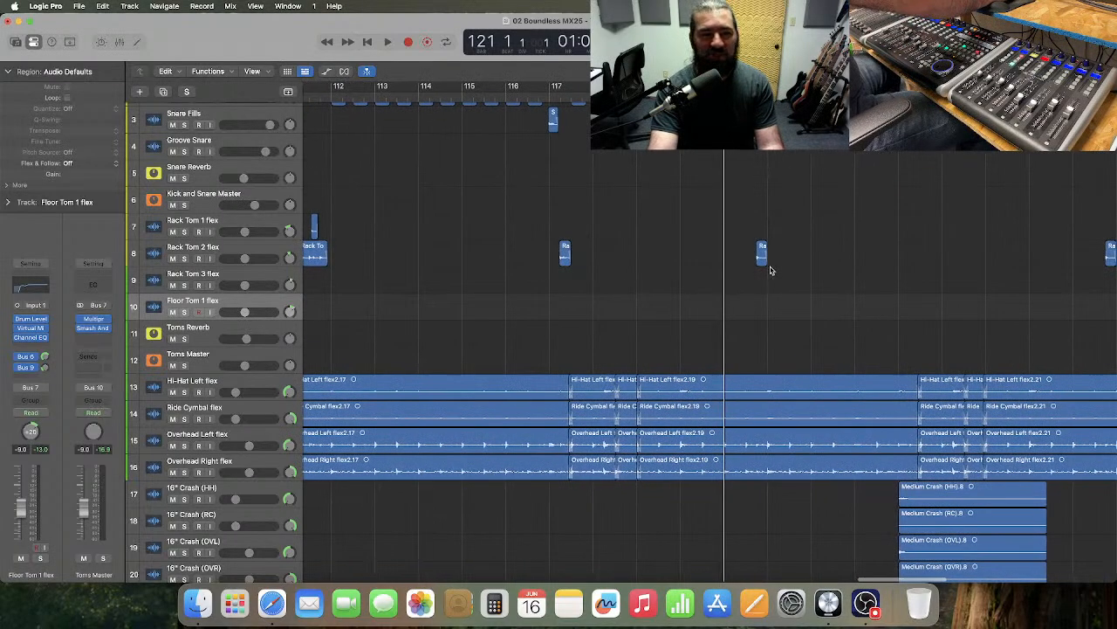
{"action": "scroll", "coordinate": [708, 285], "scroll_direction": "left", "scroll_amount": 1}
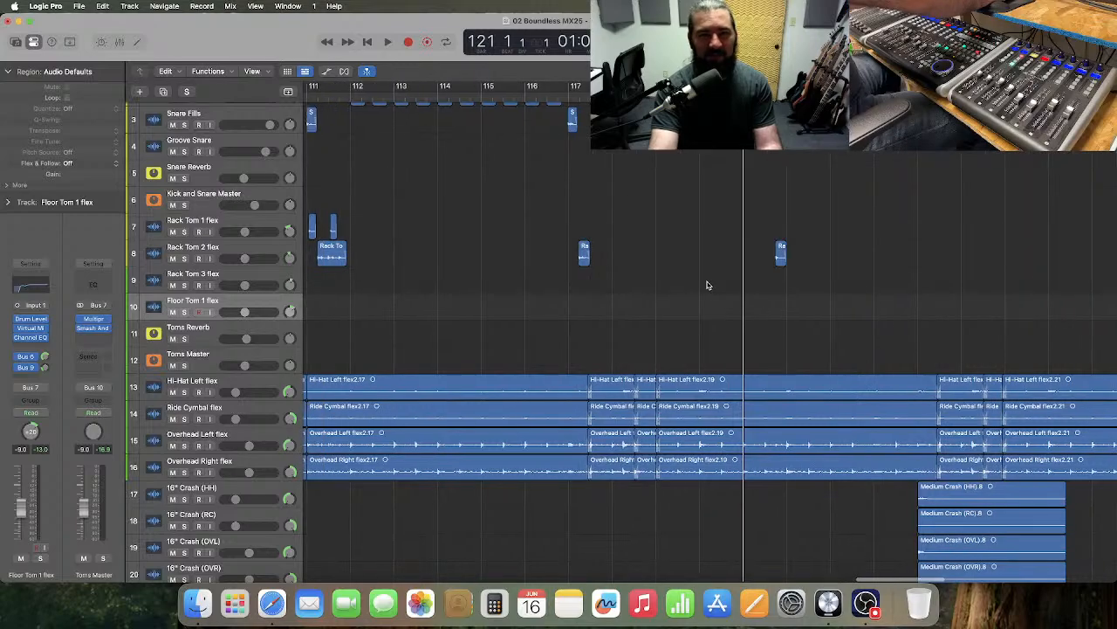
{"action": "scroll", "coordinate": [708, 285], "scroll_direction": "right", "scroll_amount": 3}
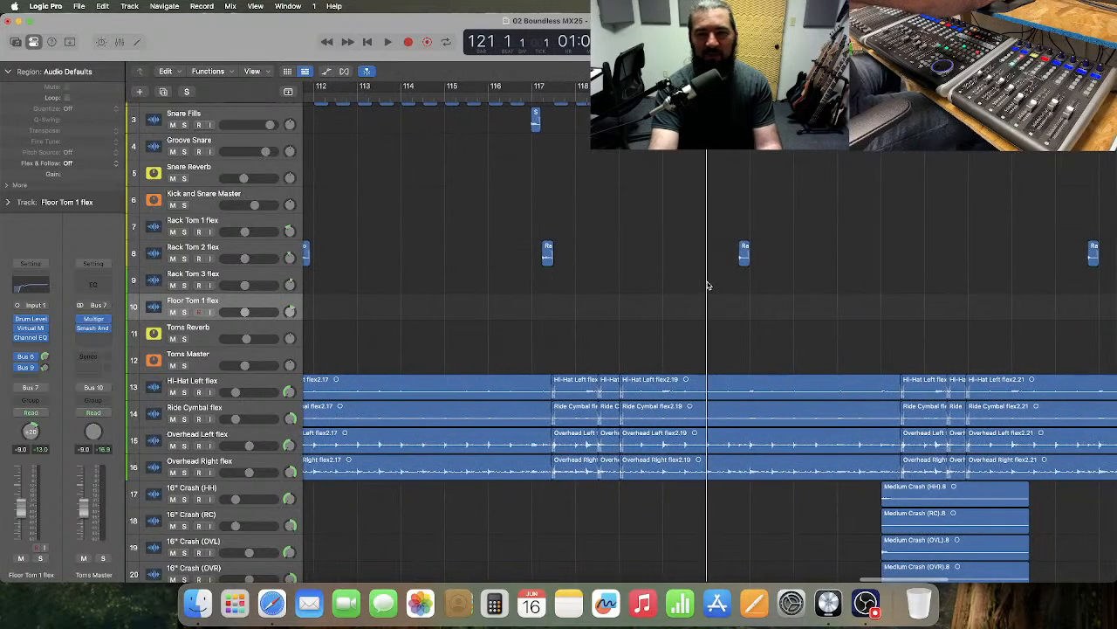
{"action": "scroll", "coordinate": [708, 284], "scroll_direction": "up", "scroll_amount": 1}
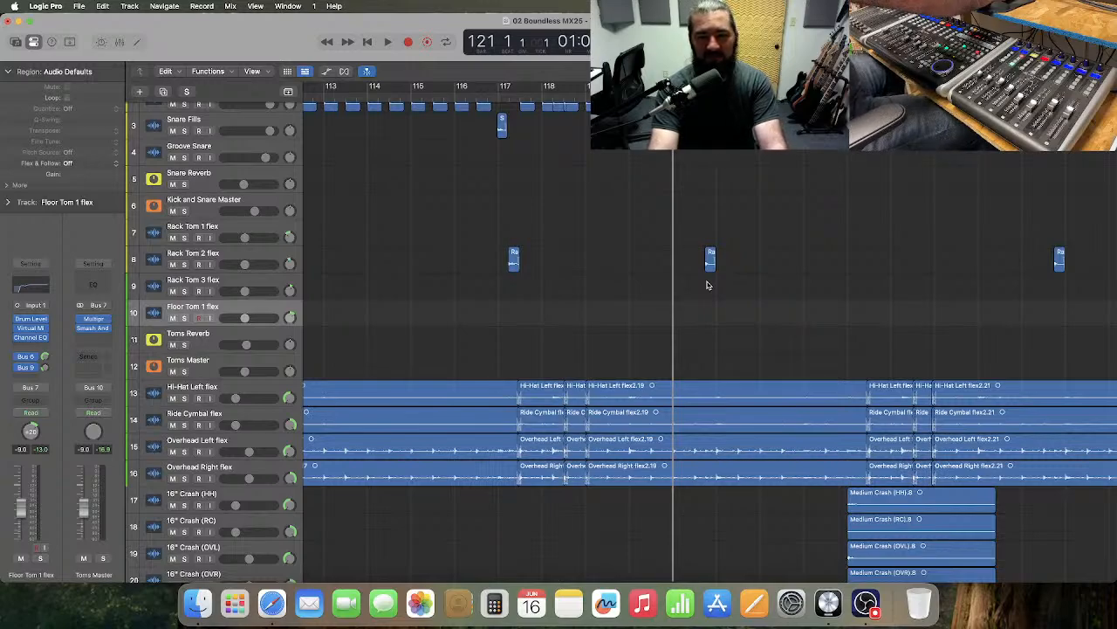
- Audition the passage from bar 121 twice and select the Rack Tom 2 flex2.31 region
{"action": "key", "text": "space"}
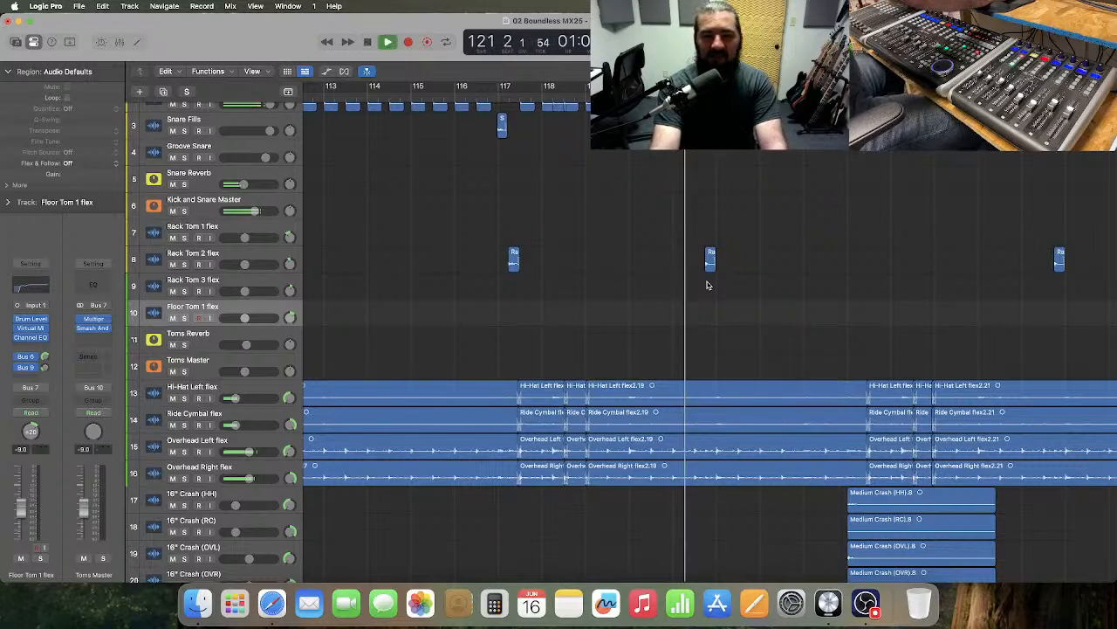
{"action": "key", "text": "space"}
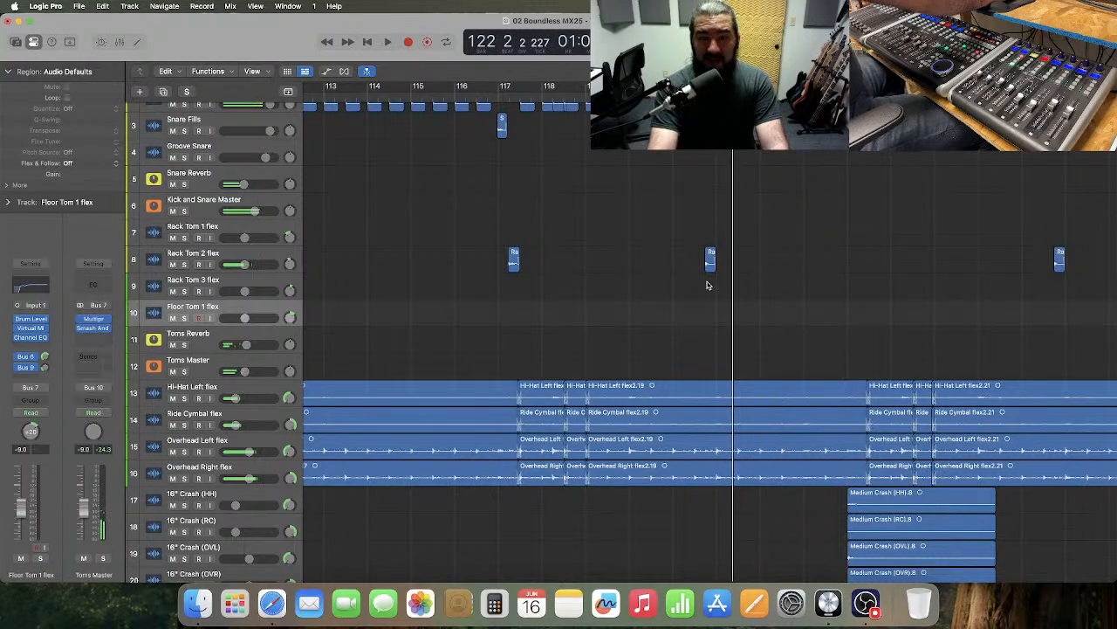
{"action": "key", "text": "comma"}
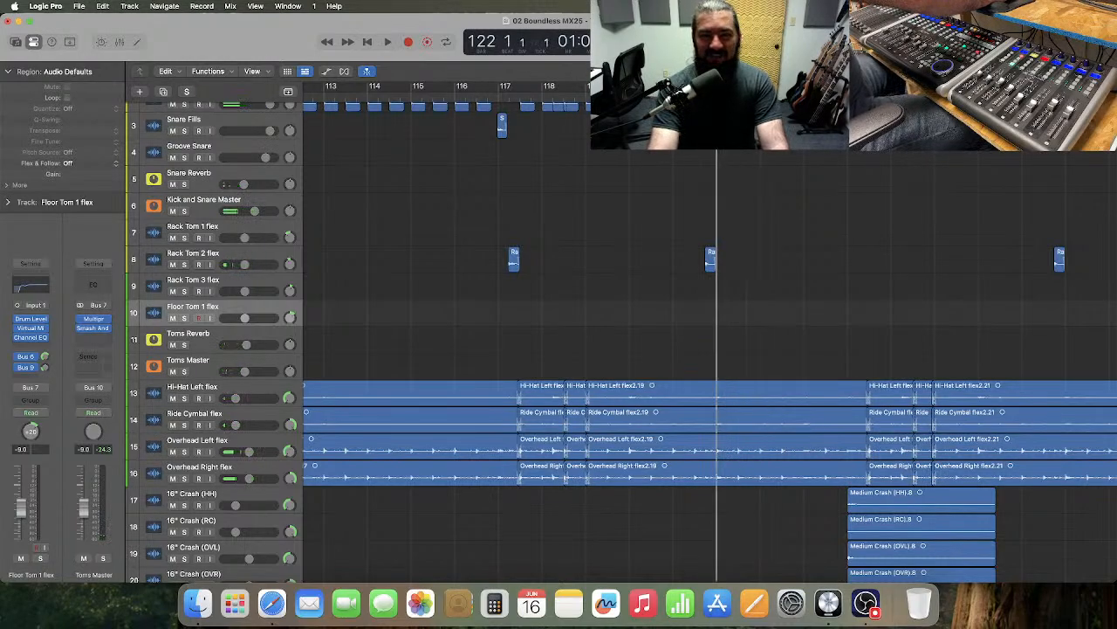
{"action": "key", "text": "comma"}
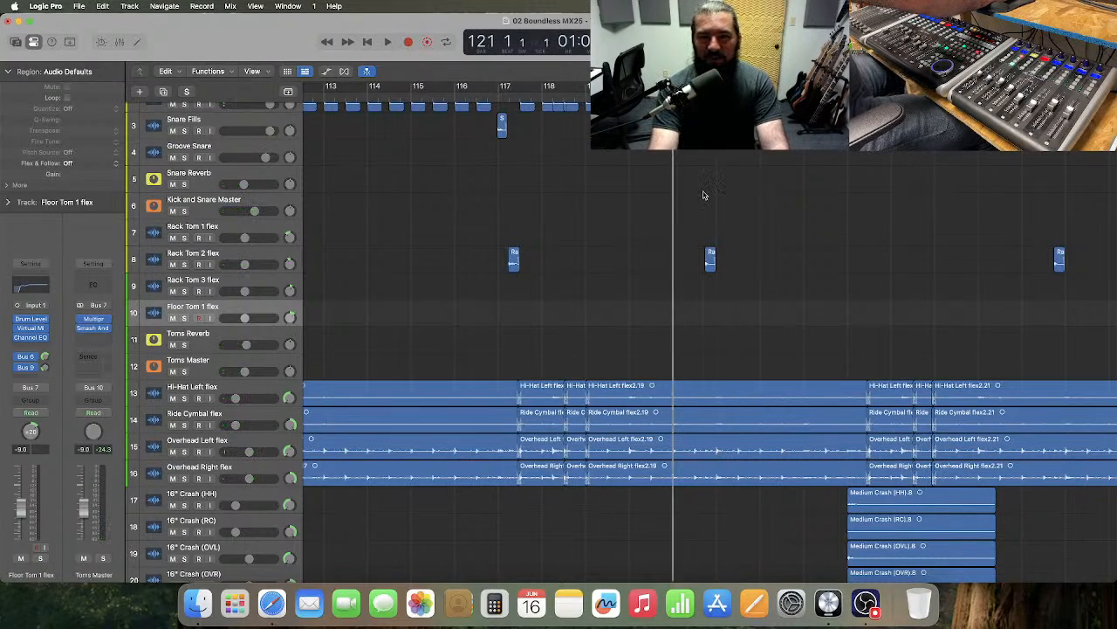
{"action": "left_click", "coordinate": [714, 255]}
{"action": "key", "text": "space"}
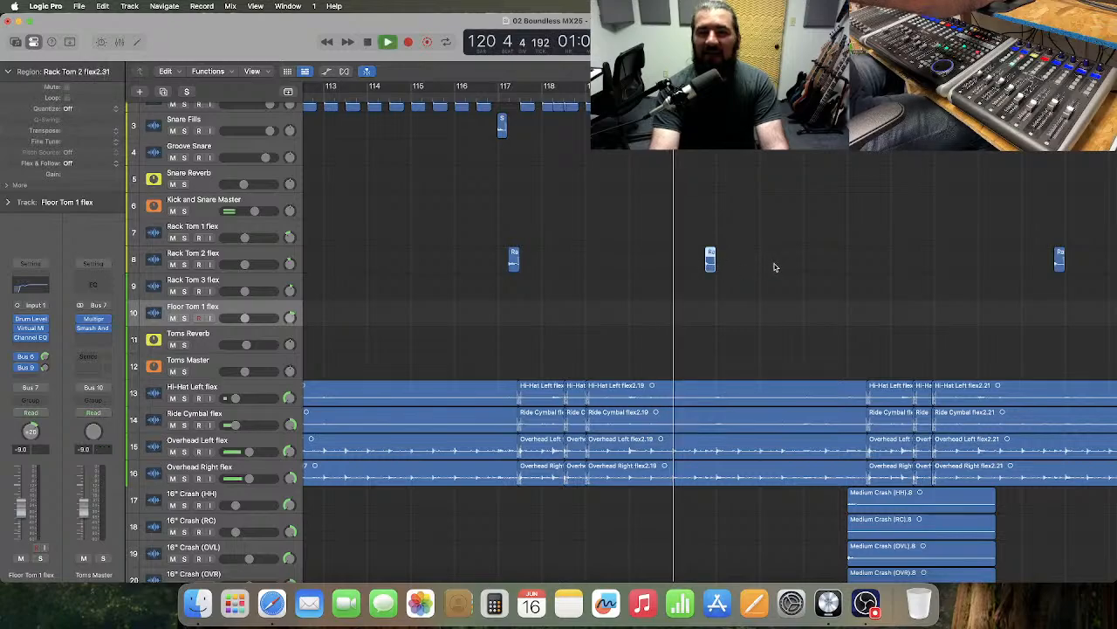
{"action": "key", "text": "space"}
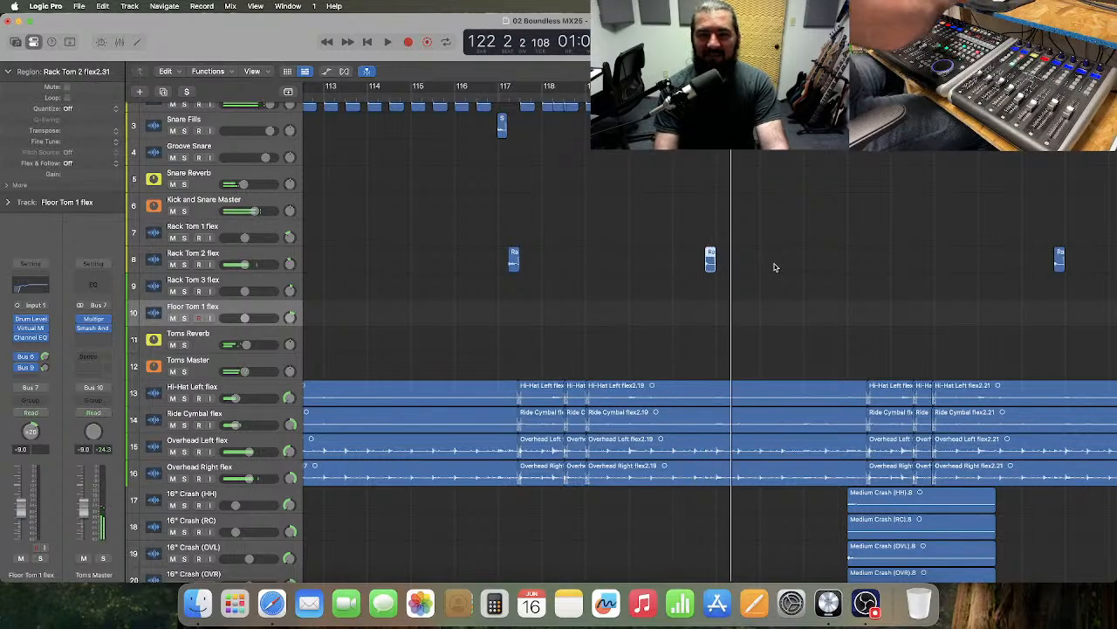
- Solo the Rack Tom 2 flex track
{"action": "key", "text": "super+Right"}
{"action": "key", "text": "super+Right"}
{"action": "key", "text": "super+Right"}
{"action": "key", "text": "super+Right"}
{"action": "key", "text": "super+Right"}
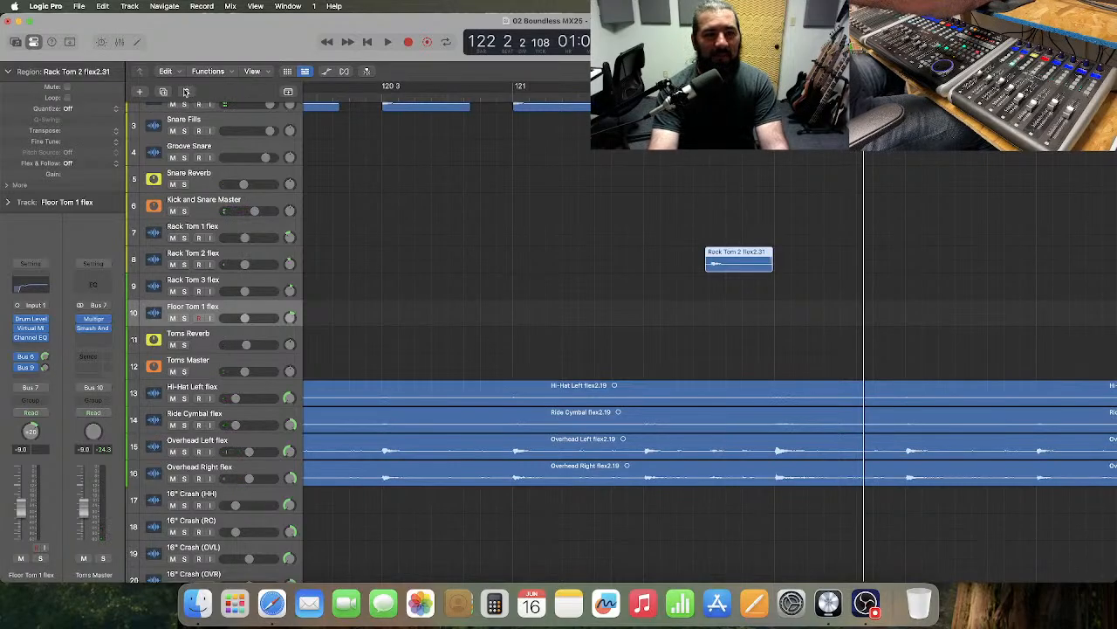
{"action": "scroll", "coordinate": [341, 242], "scroll_direction": "down", "scroll_amount": 15}
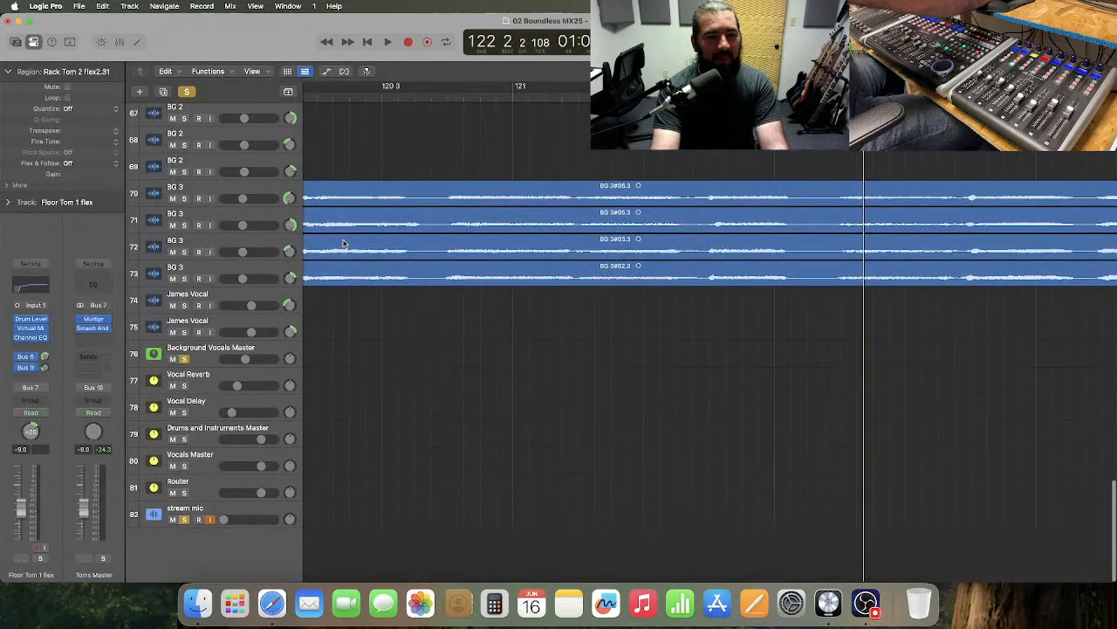
{"action": "scroll", "coordinate": [406, 292], "scroll_direction": "up", "scroll_amount": 15}
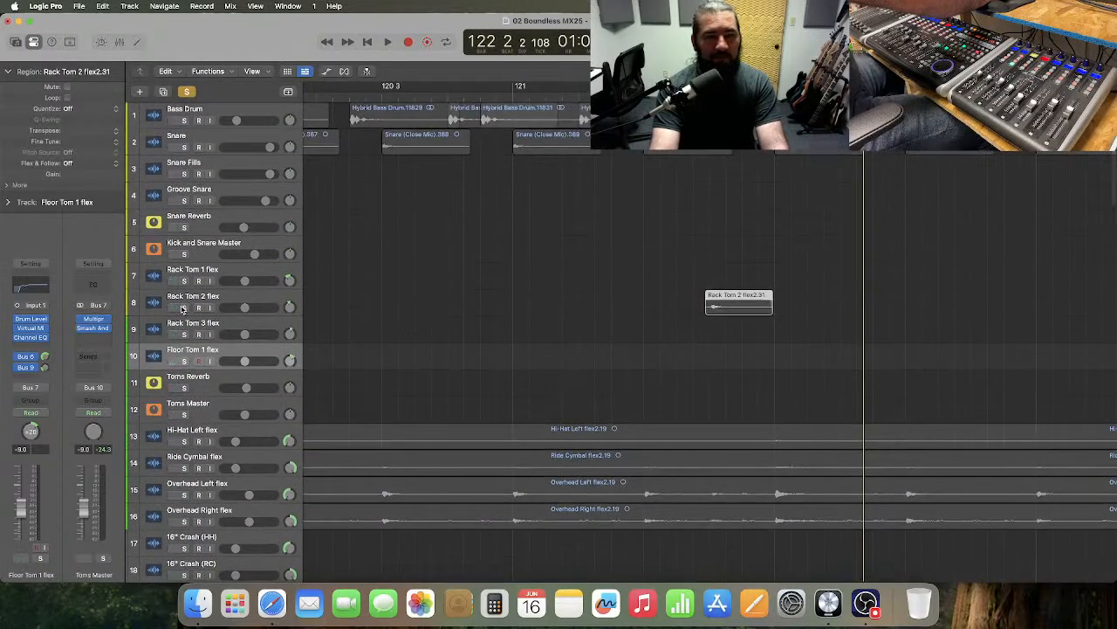
{"action": "left_click", "coordinate": [184, 307]}
- Audition the soloed tom from bar 122 and again from just before its Rack Tom 2 flex2.31 region
{"action": "left_click", "coordinate": [561, 298]}
{"action": "key", "text": "comma"}
{"action": "key", "text": "space"}
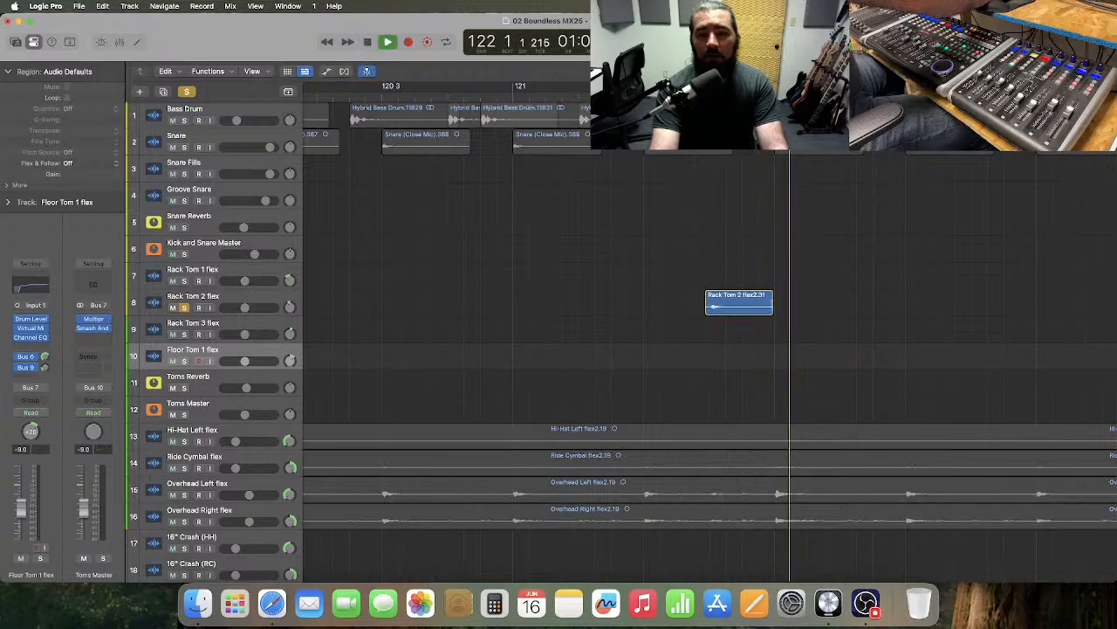
{"action": "key", "text": "space"}
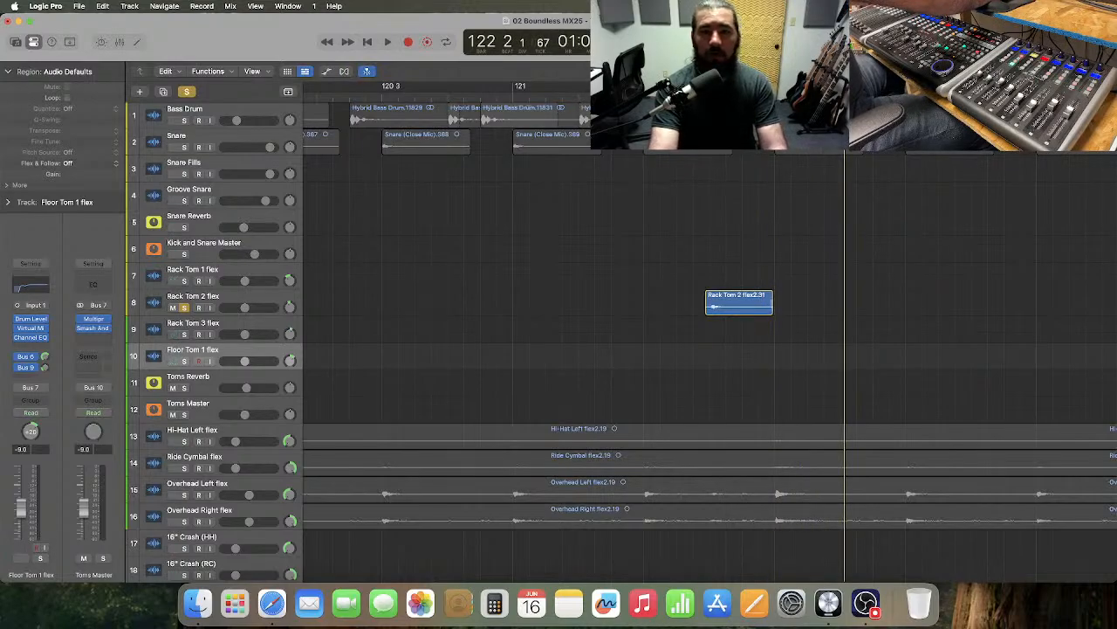
{"action": "left_click", "coordinate": [660, 87]}
{"action": "key", "text": "space"}
{"action": "key", "text": "space"}
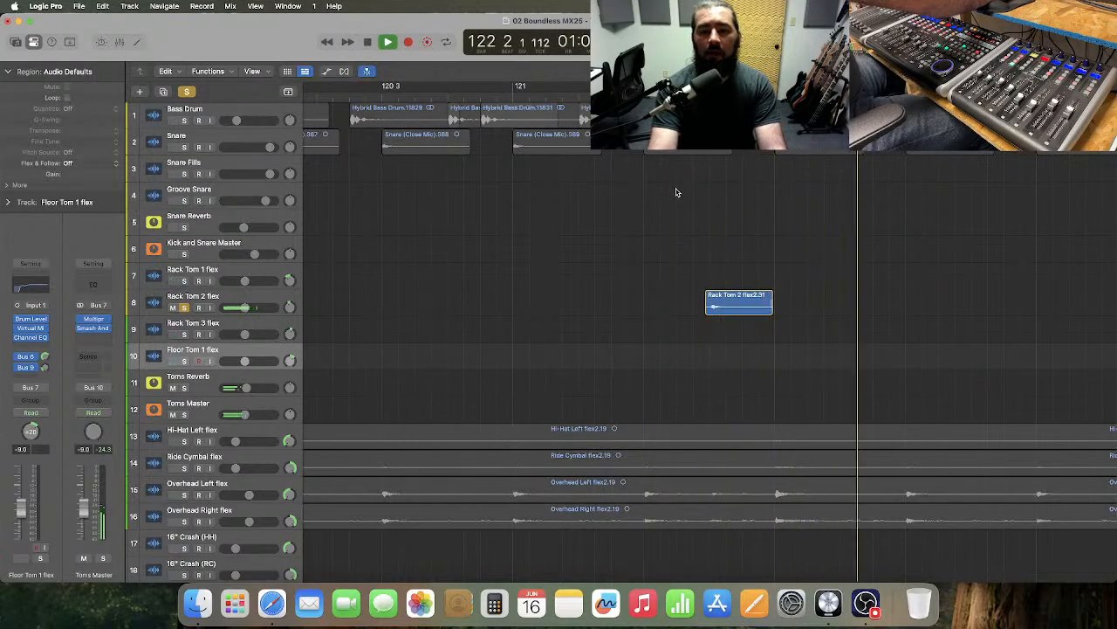
- Enlarge the height of the Rack Tom 2 flex track and place the playhead near the start of its flex2.31 region
{"action": "key", "text": "super+Right"}
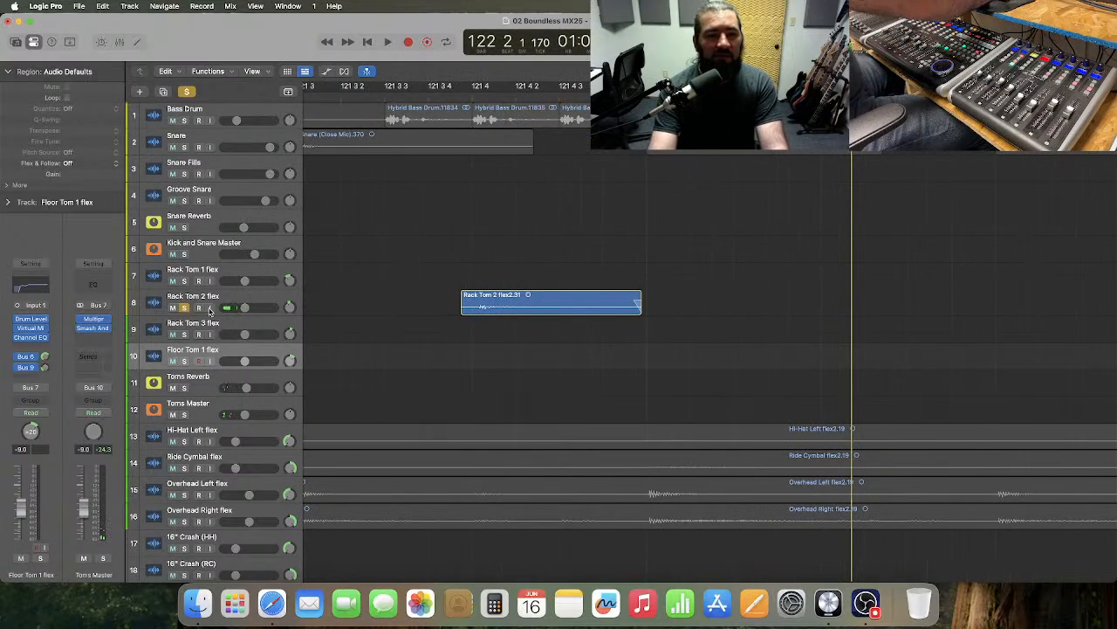
{"action": "mouse_move", "coordinate": [234, 424]}
{"action": "left_mouse_down"}
{"action": "mouse_move", "coordinate": [237, 315]}
{"action": "mouse_move", "coordinate": [225, 317]}
{"action": "mouse_move", "coordinate": [224, 439]}
{"action": "left_mouse_up"}
{"action": "left_click", "coordinate": [464, 96]}
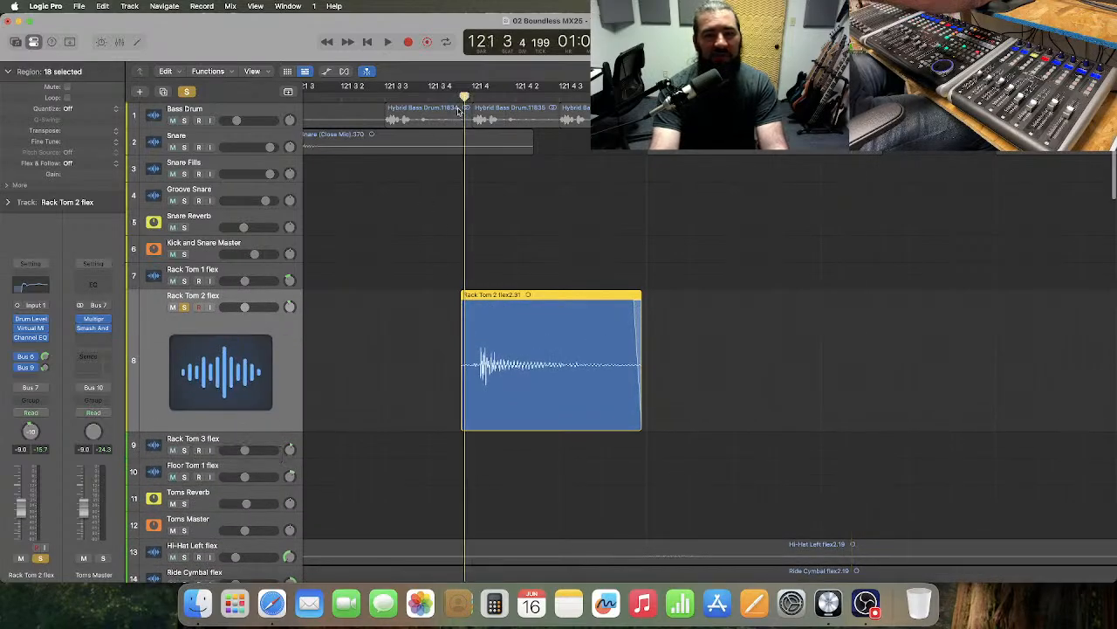
- Trim the start of the Rack Tom 2 flex2.31 region to just before its main drum hit
{"action": "left_click", "coordinate": [399, 249]}
{"action": "key", "text": "super+Right"}
{"action": "key", "text": "super+Right"}
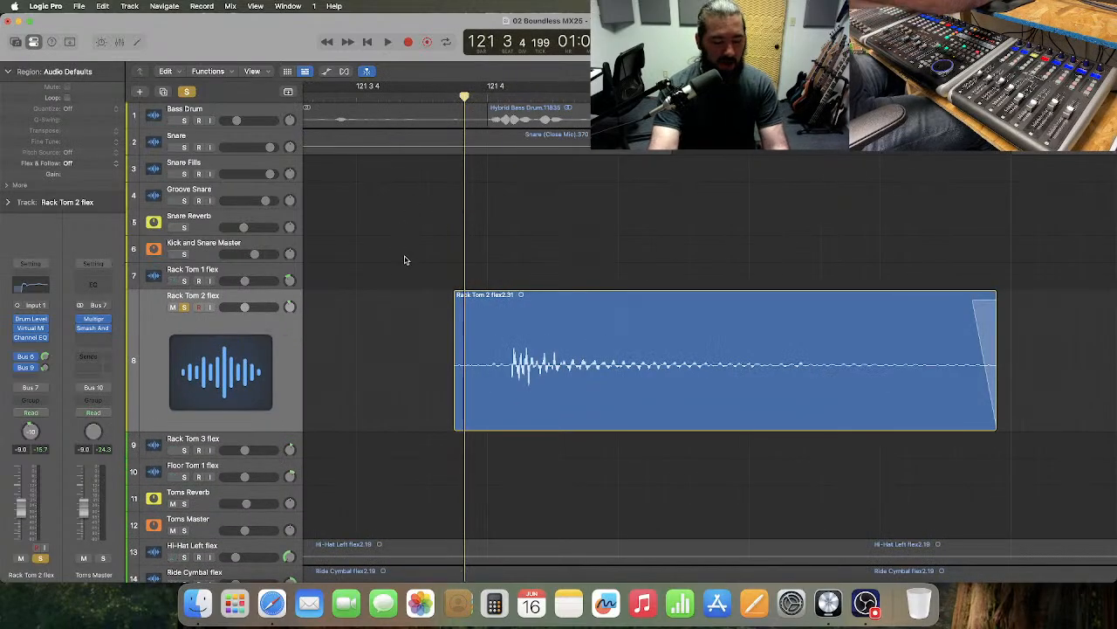
{"action": "left_click_drag", "start_coordinate": [455, 392], "coordinate": [507, 403]}
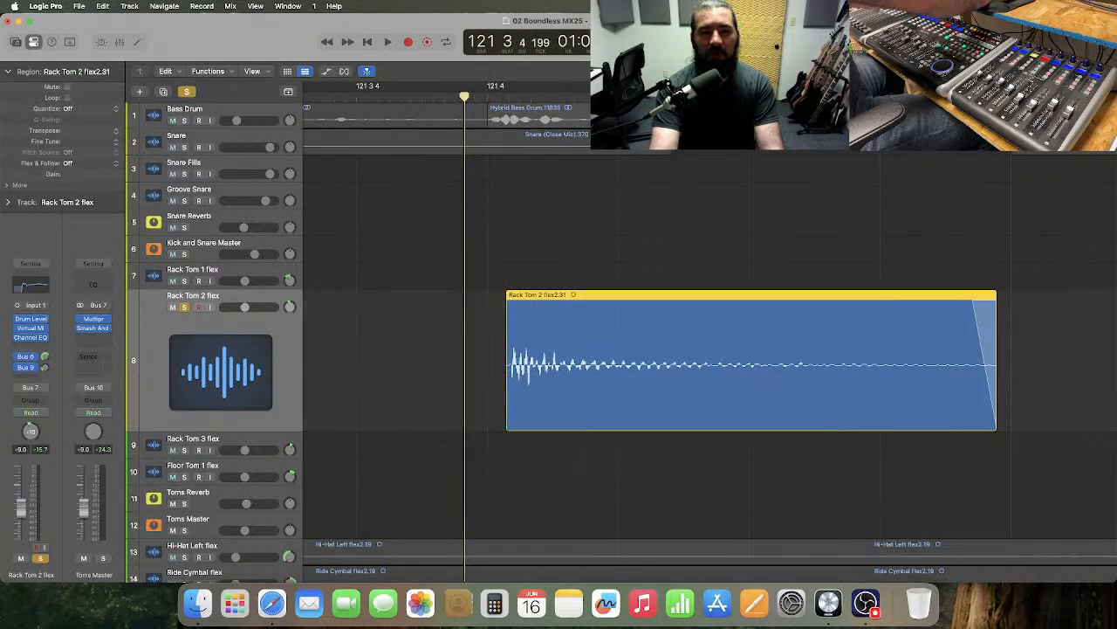
- Add a very short fade-in at the start of the Rack Tom 2 flex2.31 region with the Fade tool
{"action": "key", "text": "t"}
{"action": "left_click", "coordinate": [679, 211]}
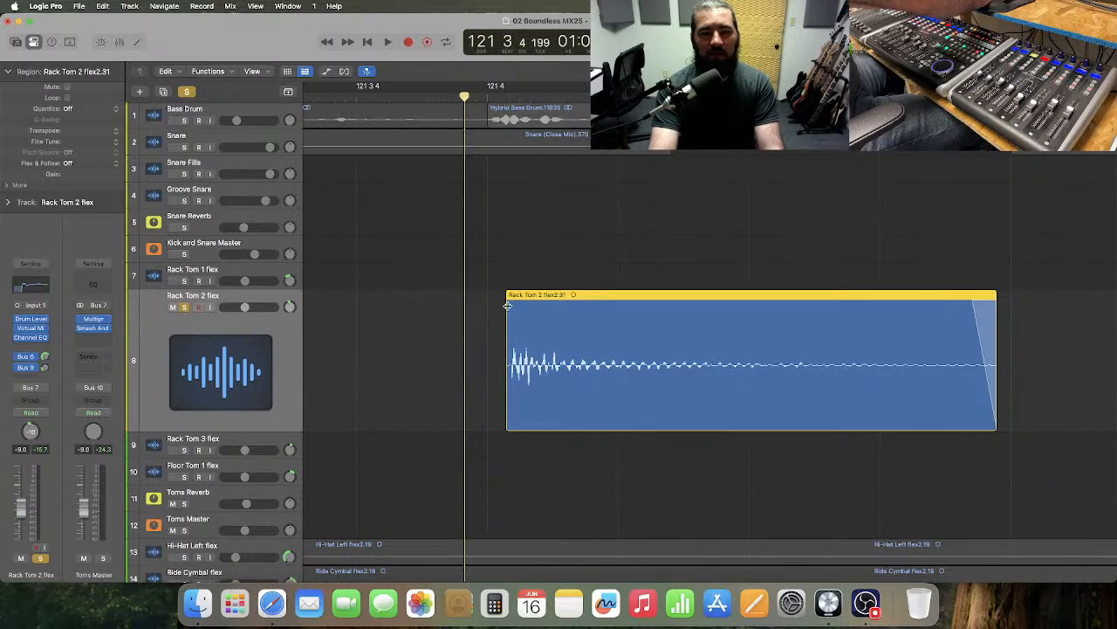
{"action": "left_click_drag", "start_coordinate": [507, 306], "coordinate": [512, 305]}
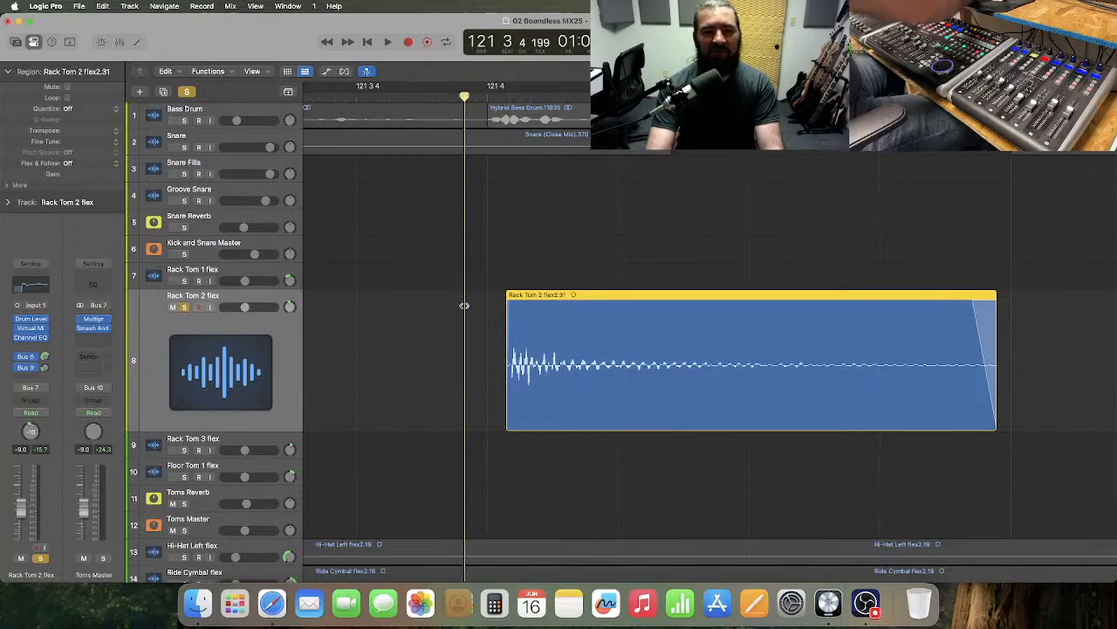
{"action": "key", "text": "t"}
{"action": "key", "text": "t"}
- Audition the soloed tom from shortly before its Rack Tom 2 flex2.31 region in bar 121
{"action": "key", "text": "super+Left"}
{"action": "key", "text": "super+Left"}
{"action": "key", "text": "super+Left"}
{"action": "key", "text": "super+Left"}
{"action": "key", "text": "super+Left"}
{"action": "key", "text": "super+Left"}
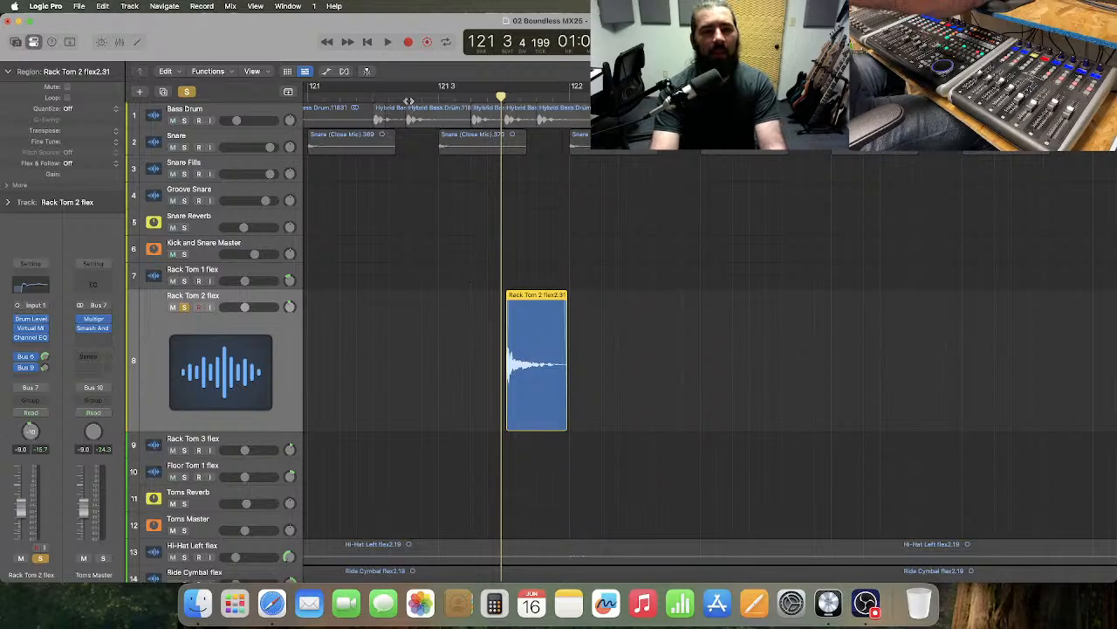
{"action": "left_click_drag", "start_coordinate": [407, 98], "coordinate": [403, 186]}
{"action": "key", "text": "space"}
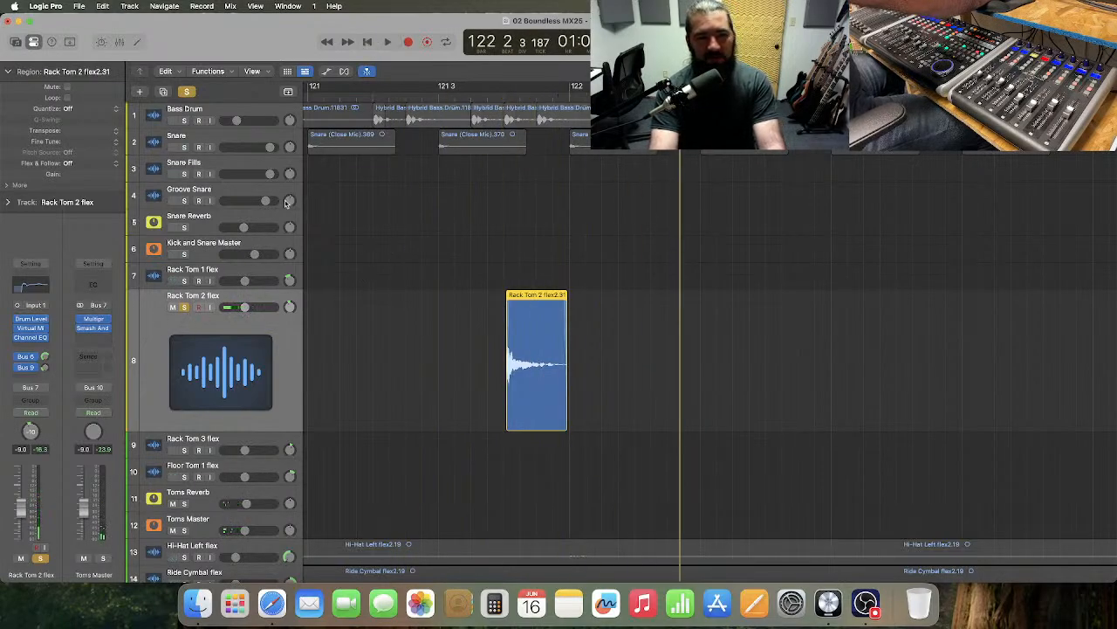
- Turn off the Rack Tom 2 flex track's solo, deselect its region and switch off solo mode
{"action": "left_click", "coordinate": [184, 307]}
{"action": "left_click", "coordinate": [396, 315]}
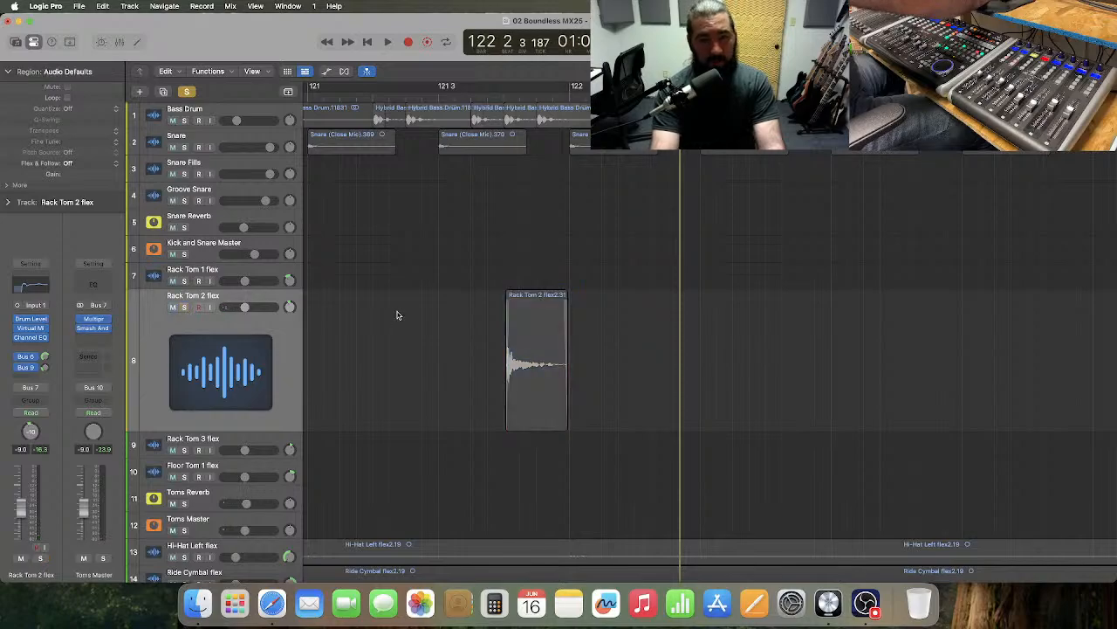
{"action": "left_click", "coordinate": [191, 91]}
- Play the full mix from bar 121 through the edited Rack Tom 2 hit
{"action": "scroll", "coordinate": [425, 190], "scroll_direction": "left", "scroll_amount": 3}
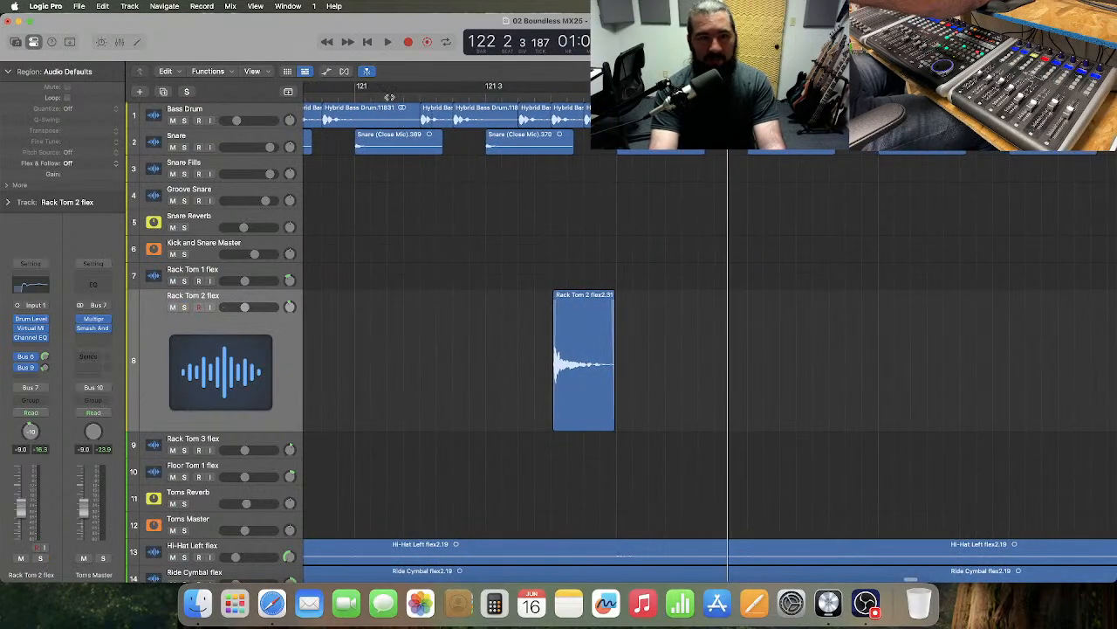
{"action": "left_click", "coordinate": [359, 93]}
{"action": "key", "text": "space"}
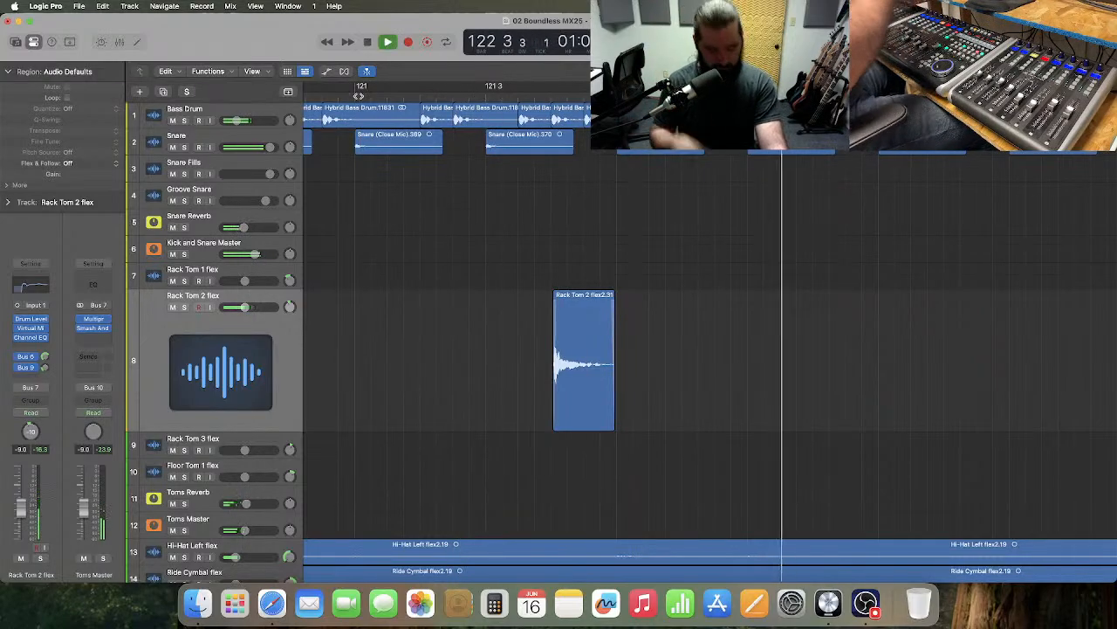
{"action": "key", "text": "space"}
- Find an earlier Rack Tom 2 hit and play the full mix through it from bar 63
{"action": "key", "text": "super+Left"}
{"action": "key", "text": "super+Left"}
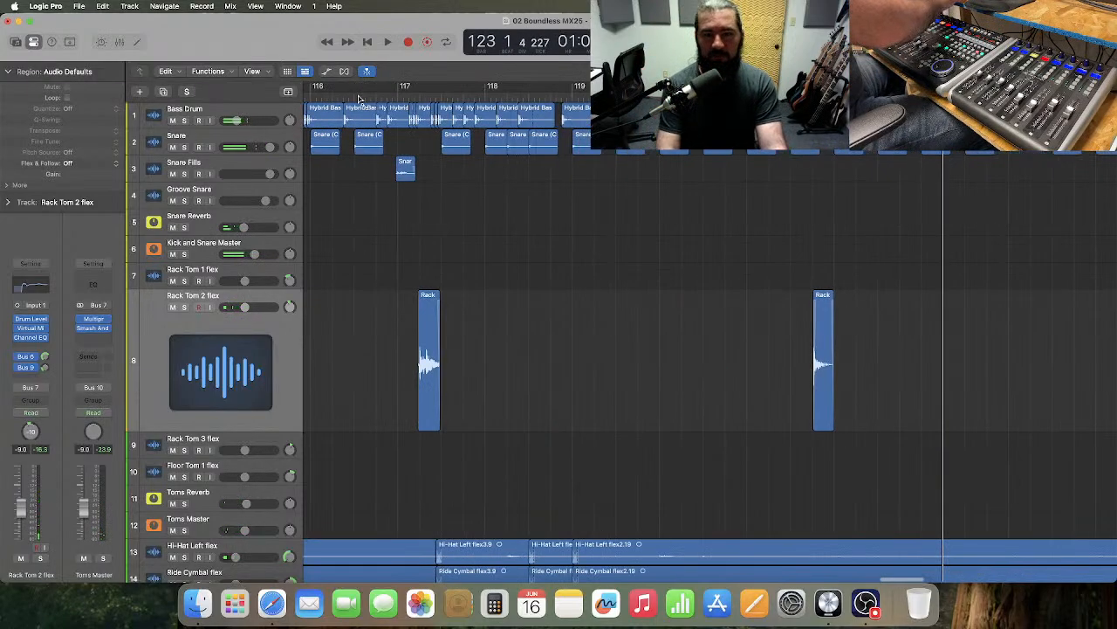
{"action": "scroll", "coordinate": [582, 333], "scroll_direction": "left", "scroll_amount": 15}
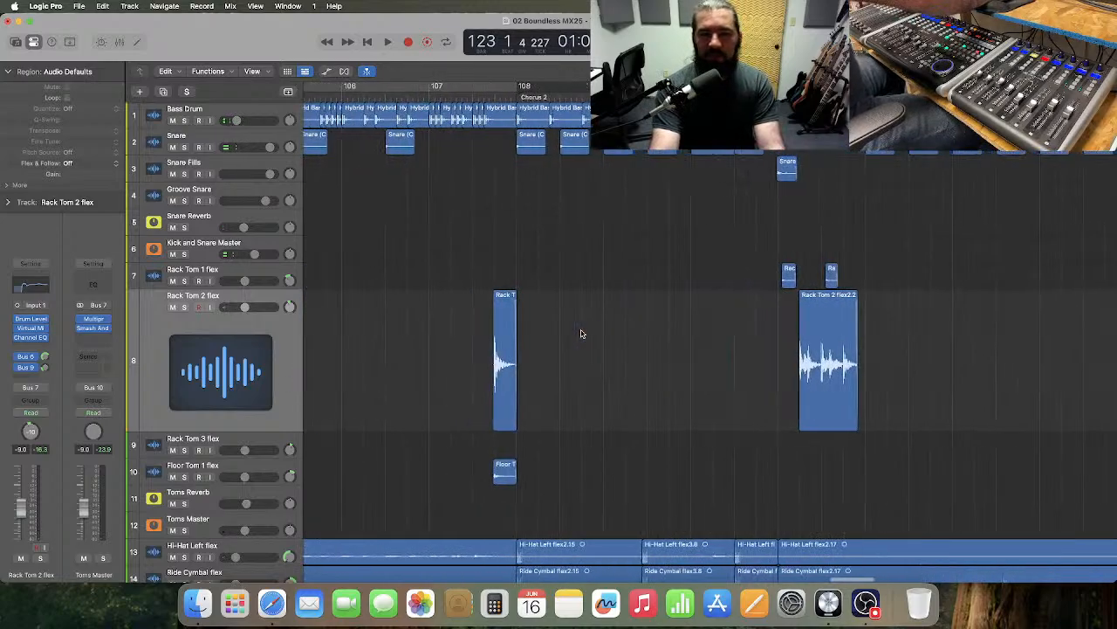
{"action": "scroll", "coordinate": [583, 334], "scroll_direction": "left", "scroll_amount": 12}
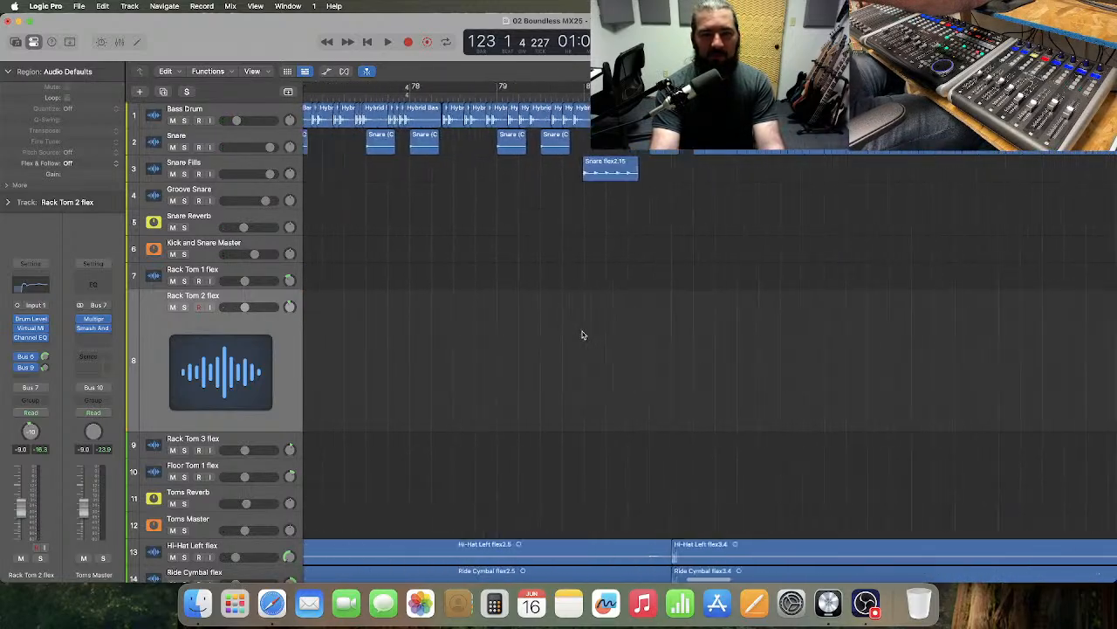
{"action": "scroll", "coordinate": [583, 334], "scroll_direction": "left", "scroll_amount": 6}
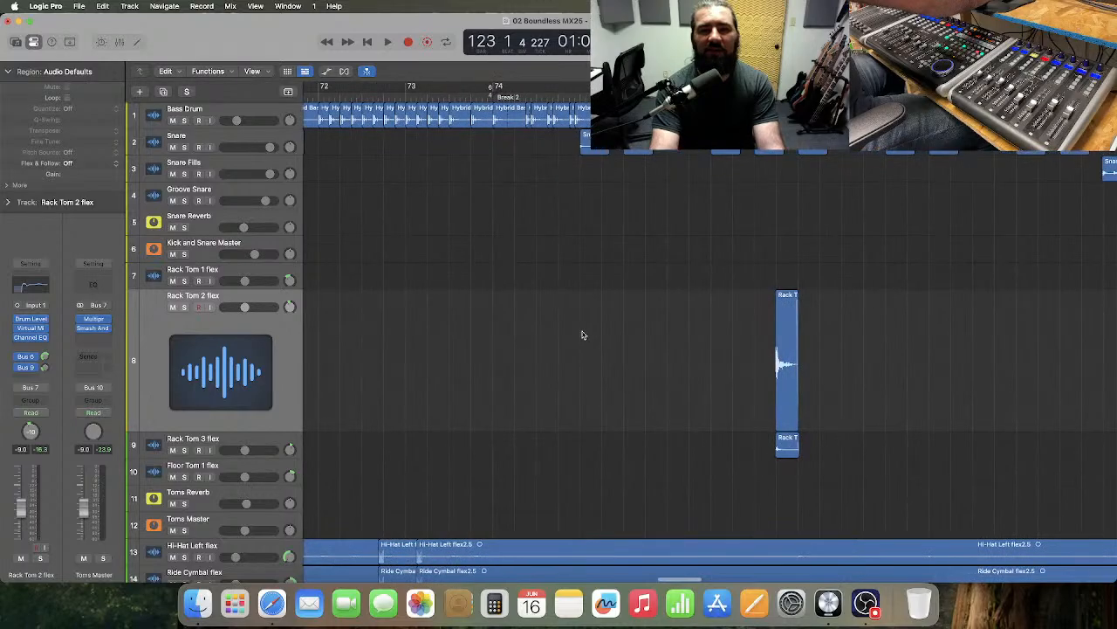
{"action": "scroll", "coordinate": [583, 334], "scroll_direction": "left", "scroll_amount": 8}
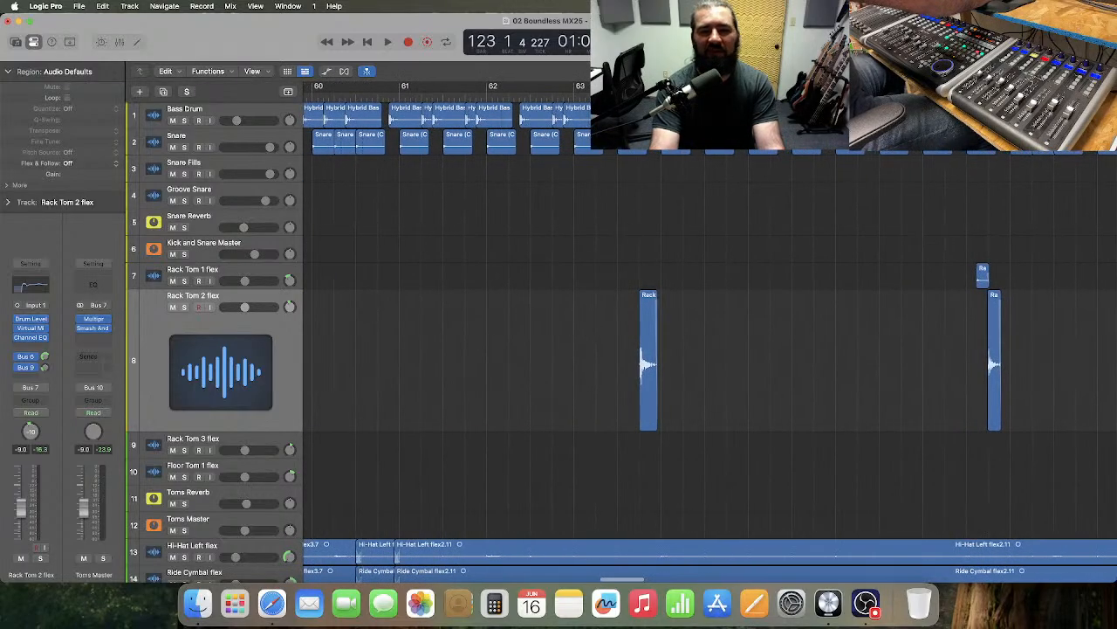
{"action": "left_click", "coordinate": [572, 93]}
{"action": "key", "text": "space"}
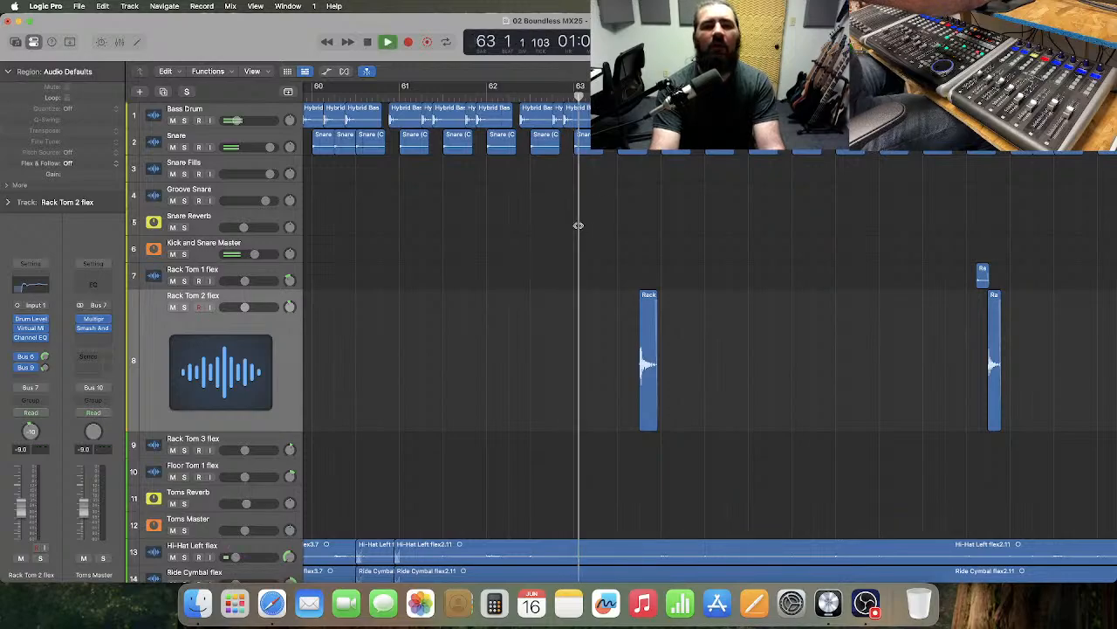
{"action": "key", "text": "space"}
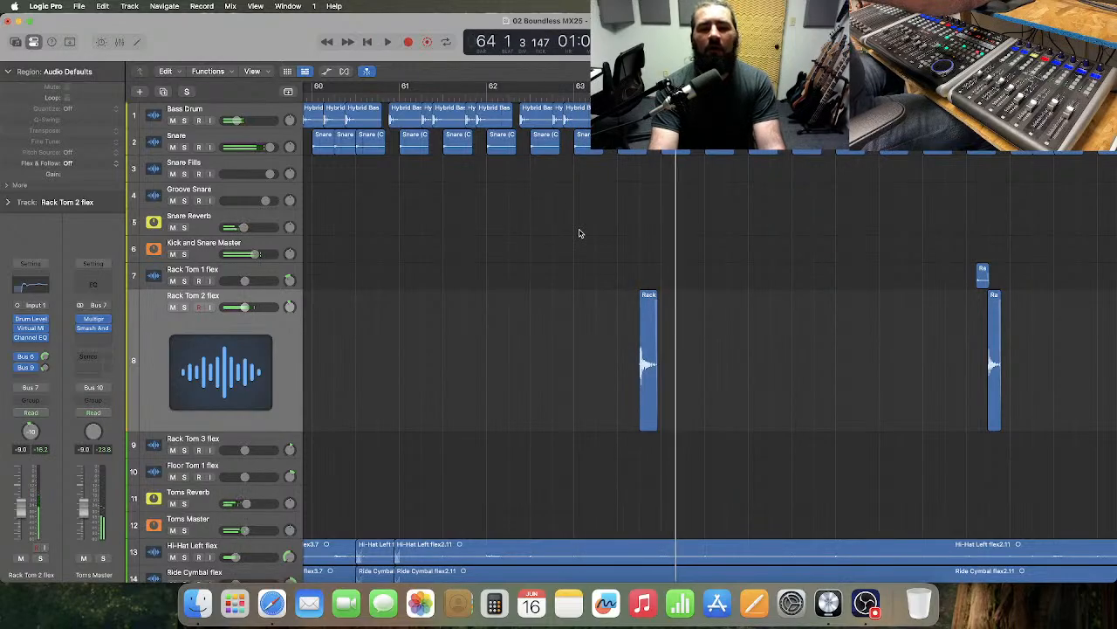
- Play the full mix through the preceding Rack Tom 2 hit, starting around bar 55
{"action": "scroll", "coordinate": [579, 233], "scroll_direction": "left", "scroll_amount": 4}
{"action": "scroll", "coordinate": [579, 234], "scroll_direction": "left", "scroll_amount": 4}
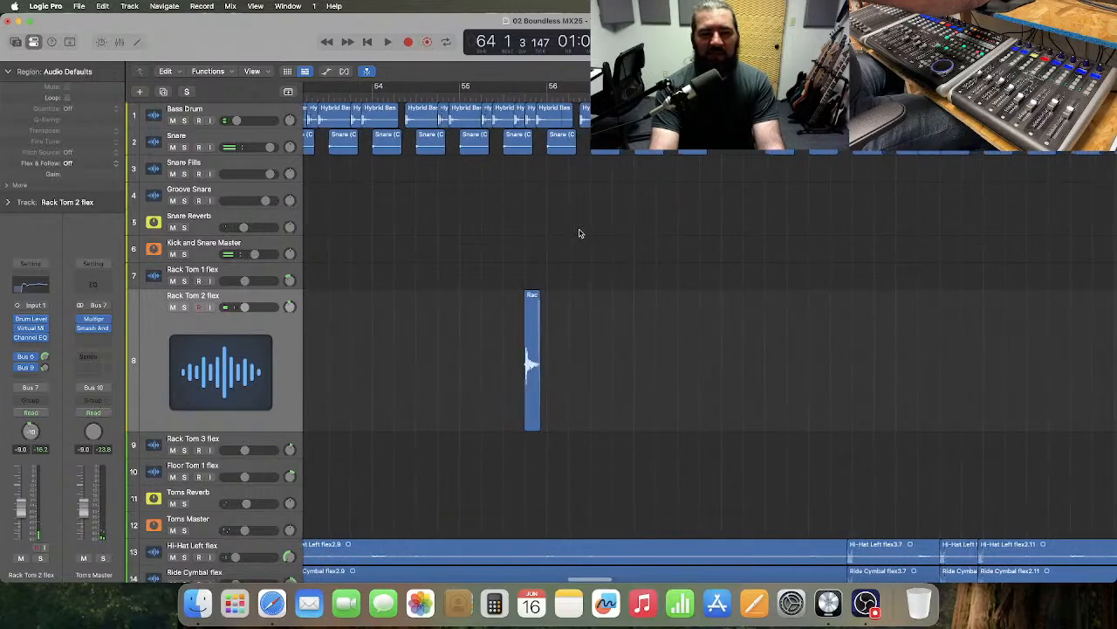
{"action": "left_click", "coordinate": [473, 93]}
{"action": "key", "text": "space"}
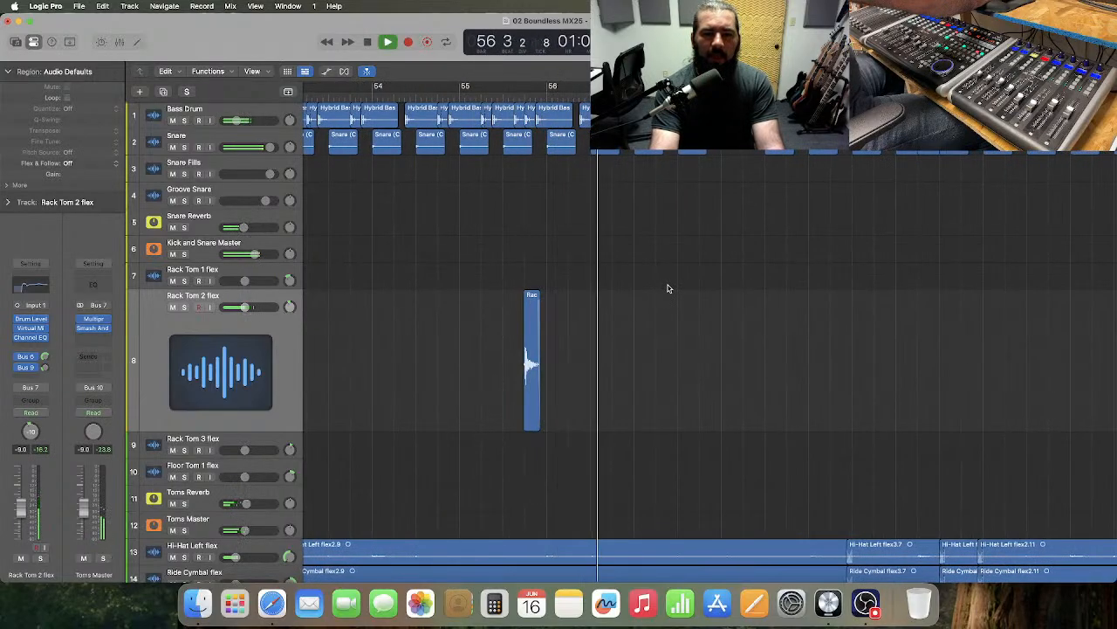
{"action": "key", "text": "space"}
- Look over the remaining Rack Tom 2 regions toward the end of the song, then across the whole arrangement
{"action": "scroll", "coordinate": [586, 285], "scroll_direction": "right", "scroll_amount": 15}
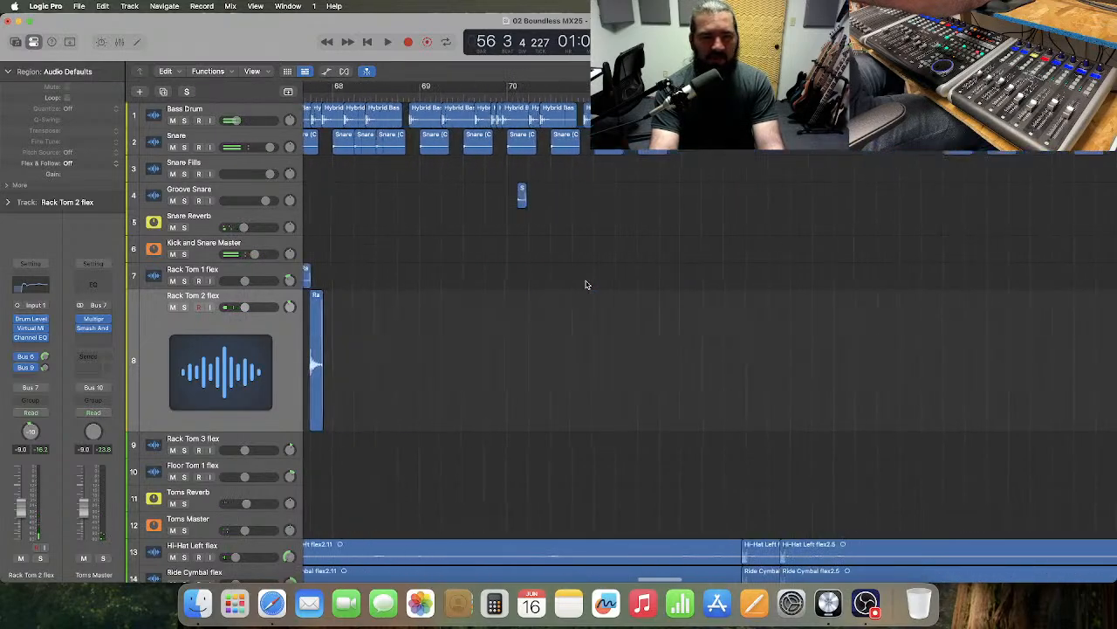
{"action": "scroll", "coordinate": [585, 284], "scroll_direction": "right", "scroll_amount": 12}
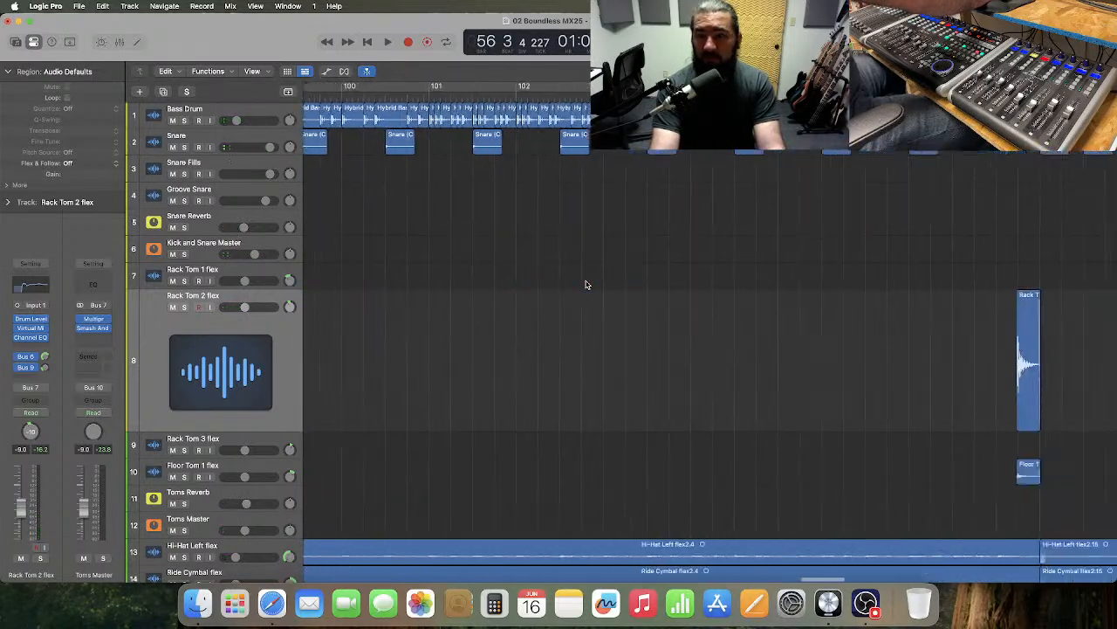
{"action": "scroll", "coordinate": [586, 284], "scroll_direction": "right", "scroll_amount": 10}
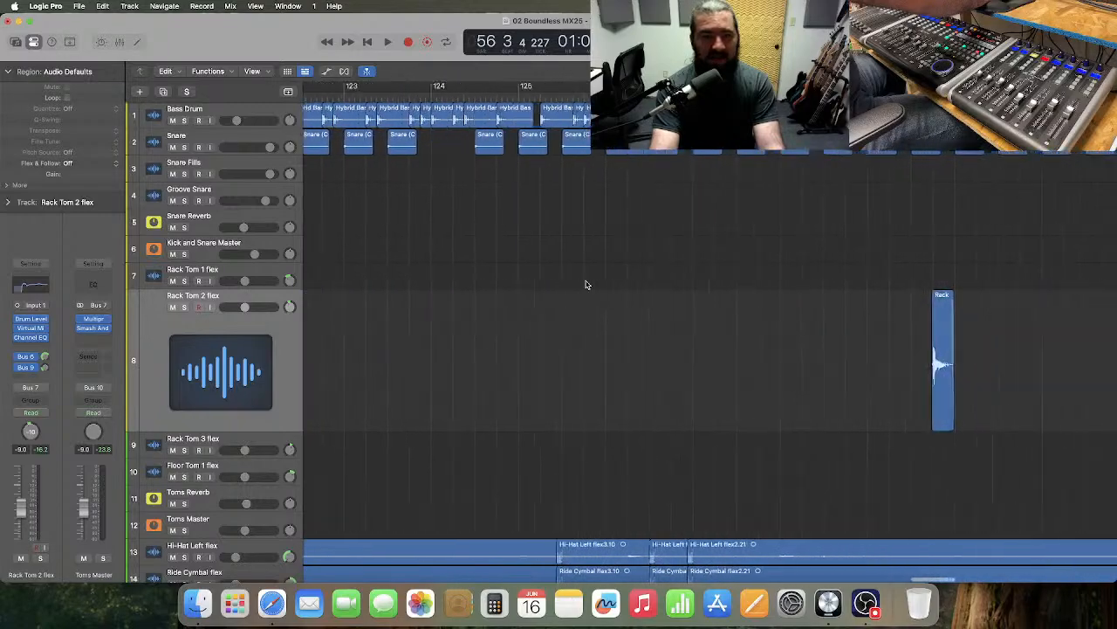
{"action": "key", "text": "super+Left"}
{"action": "key", "text": "super+Left"}
{"action": "key", "text": "super+Left"}
{"action": "key", "text": "super+Left"}
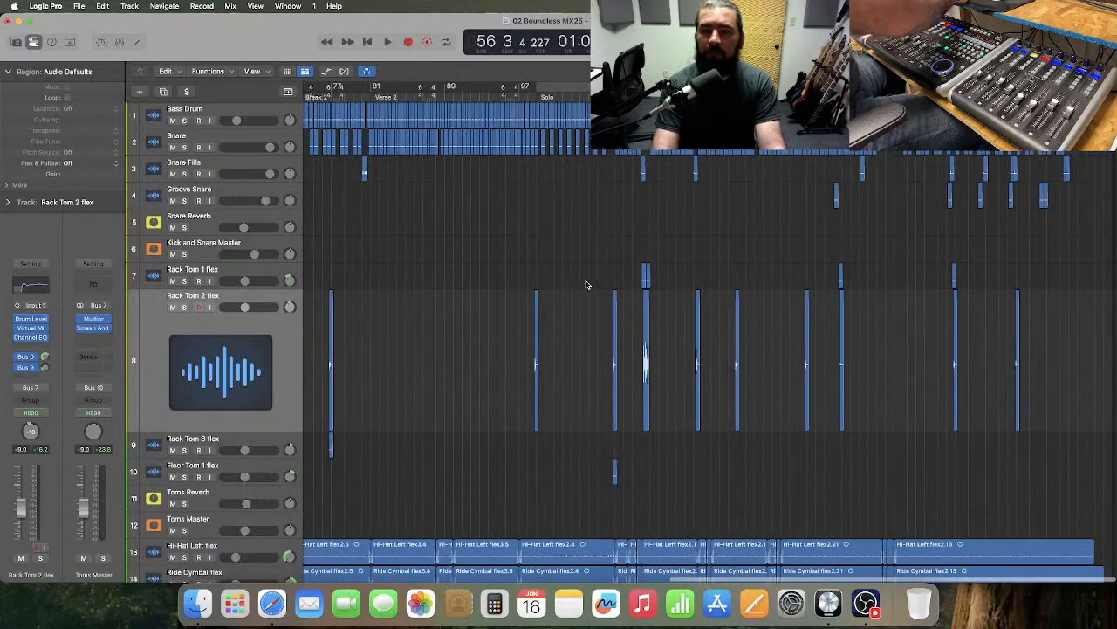
{"action": "key", "text": "super+Left"}
{"action": "key", "text": "super+Left"}
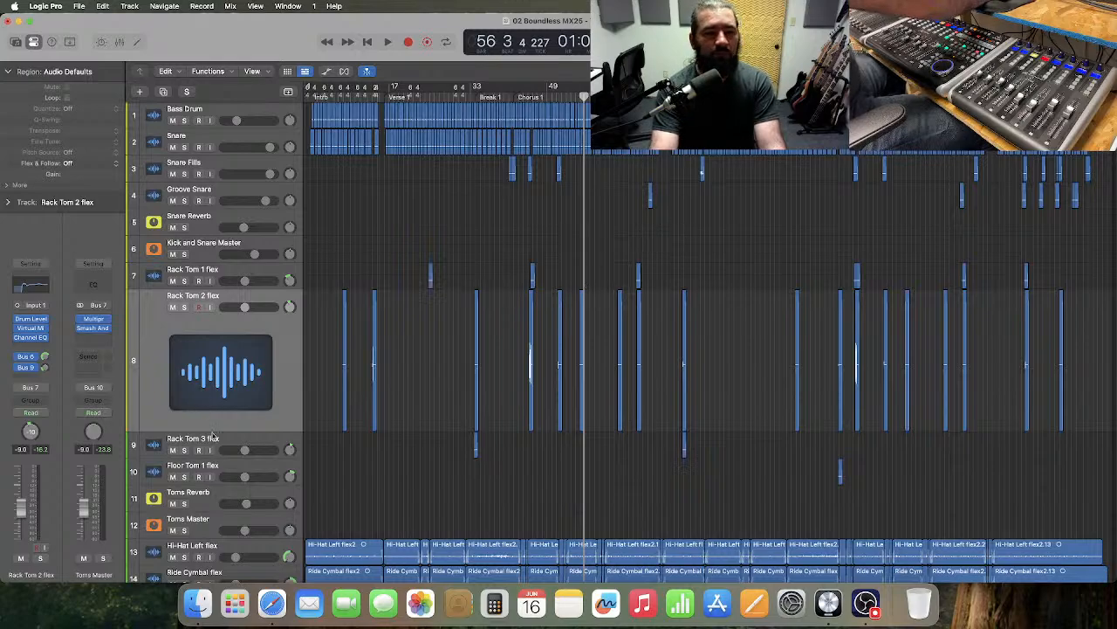
- Reduce the Rack Tom 2 flex track to the height of its neighbours and return the playhead to bar 1
{"action": "left_click_drag", "start_coordinate": [217, 429], "coordinate": [230, 315]}
{"action": "key", "text": "Return"}
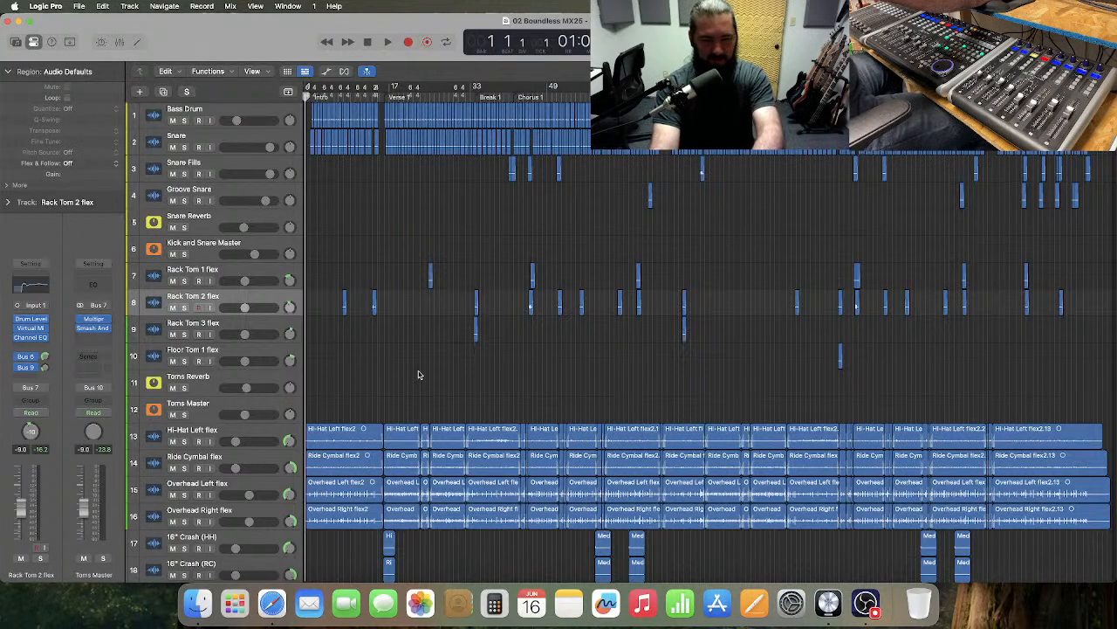
- Look through the tracks below the drums, from bass and rhythm guitars to the pianos, organs and strings
{"action": "scroll", "coordinate": [418, 375], "scroll_direction": "down", "scroll_amount": 10}
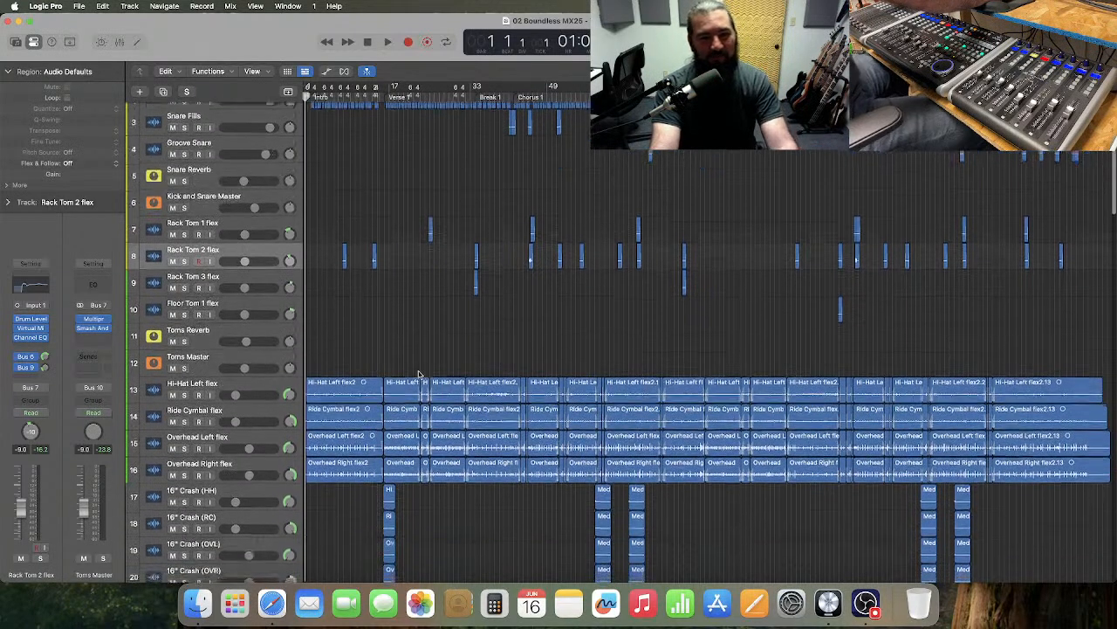
{"action": "scroll", "coordinate": [418, 375], "scroll_direction": "down", "scroll_amount": 8}
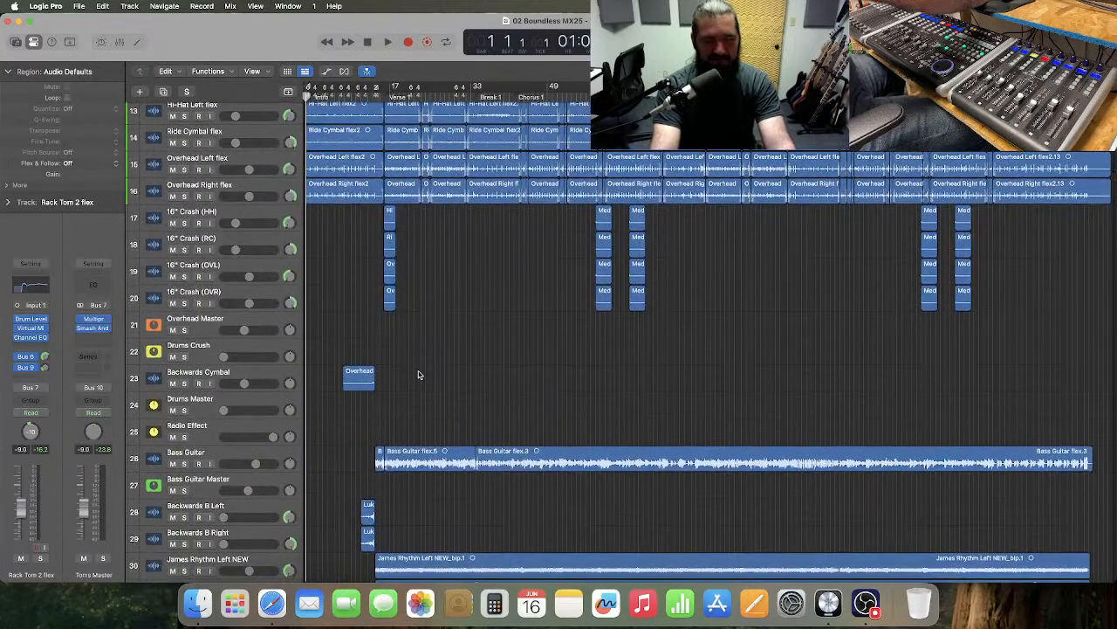
{"action": "scroll", "coordinate": [419, 375], "scroll_direction": "down", "scroll_amount": 2}
{"action": "scroll", "coordinate": [418, 375], "scroll_direction": "down", "scroll_amount": 3}
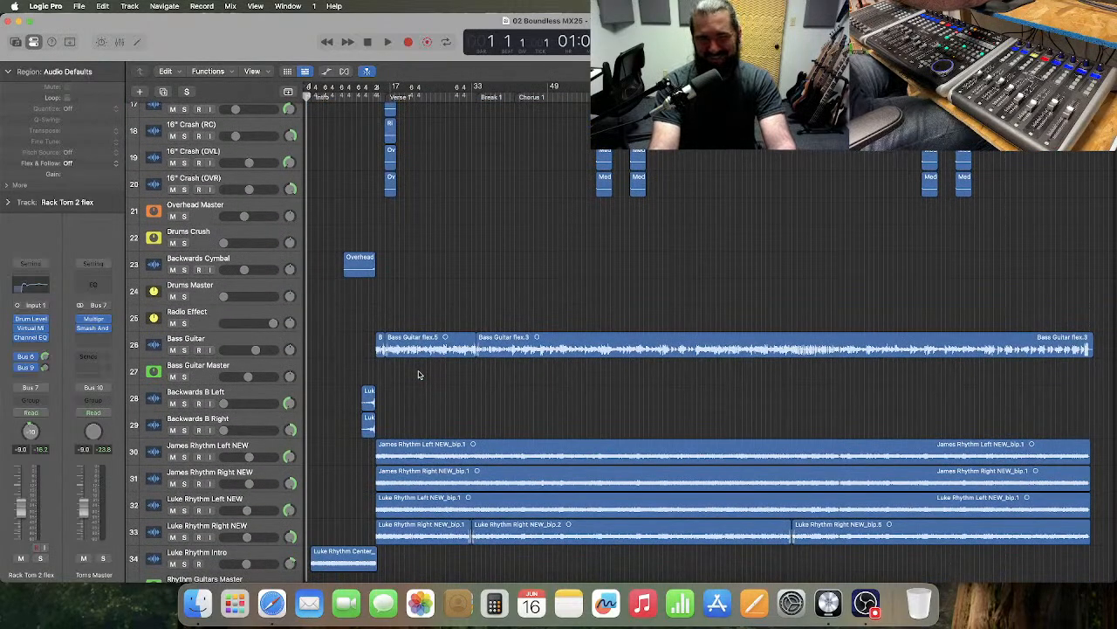
{"action": "scroll", "coordinate": [418, 374], "scroll_direction": "down", "scroll_amount": 10}
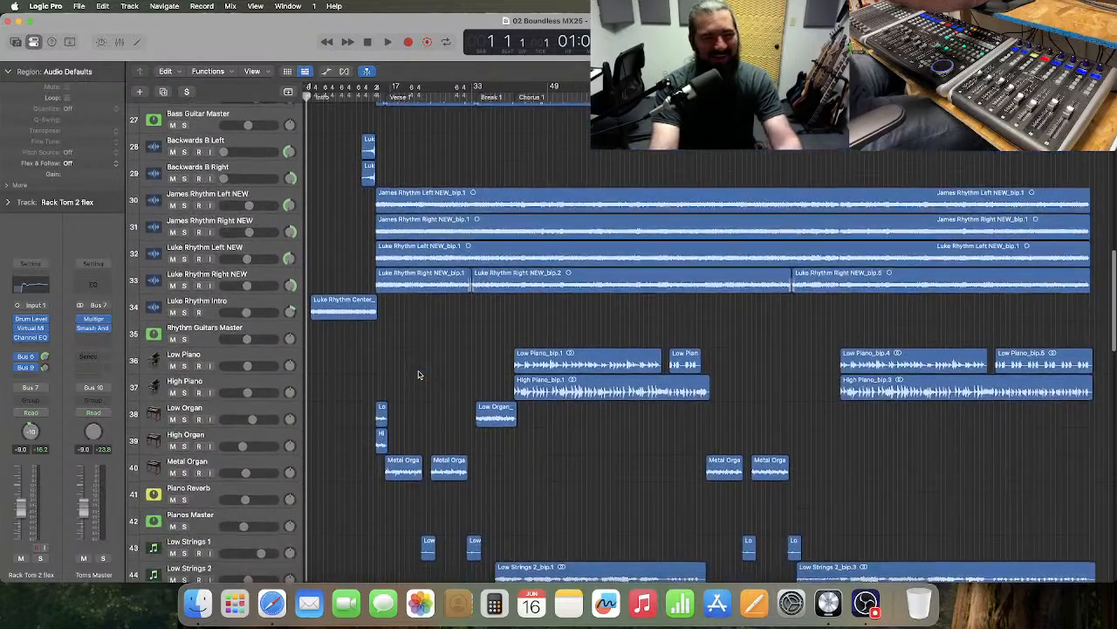
{"action": "scroll", "coordinate": [419, 375], "scroll_direction": "down", "scroll_amount": 5}
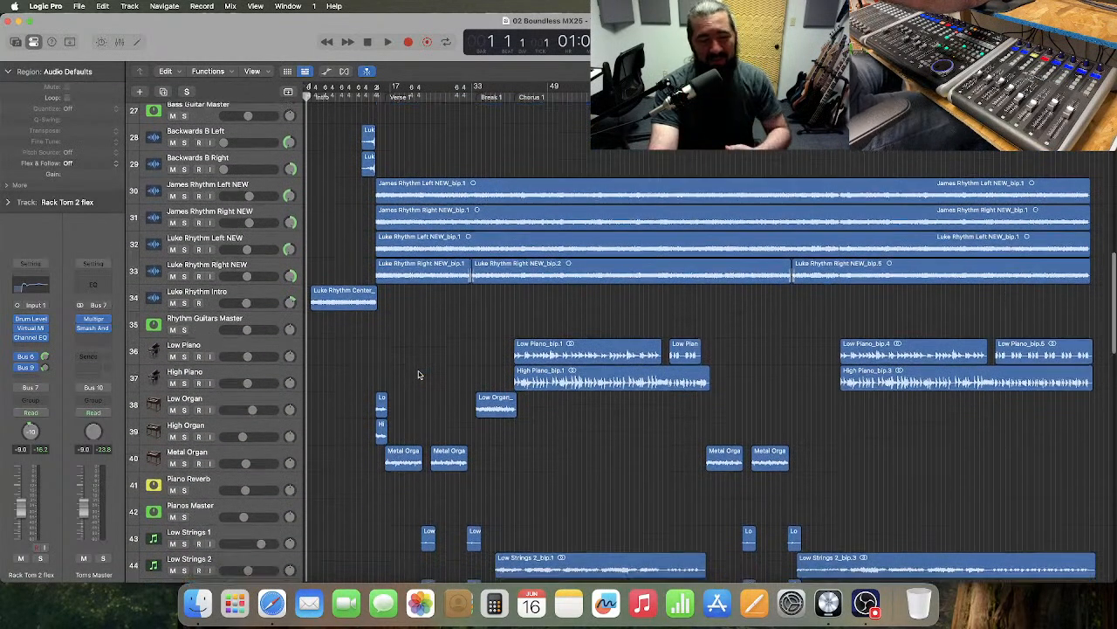
{"action": "scroll", "coordinate": [418, 374], "scroll_direction": "down", "scroll_amount": 6}
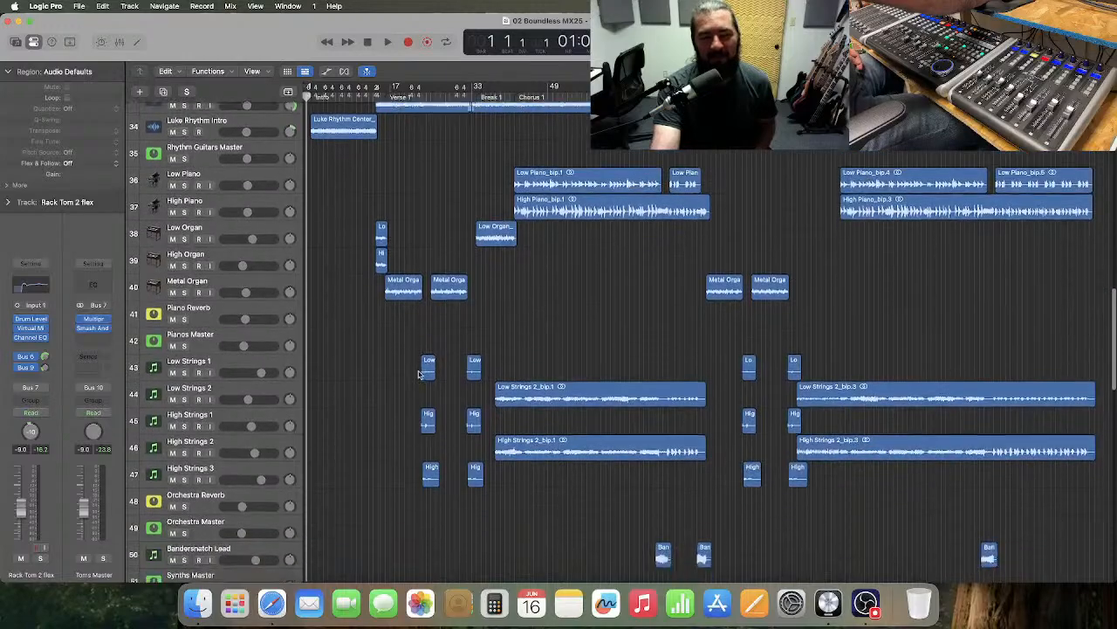